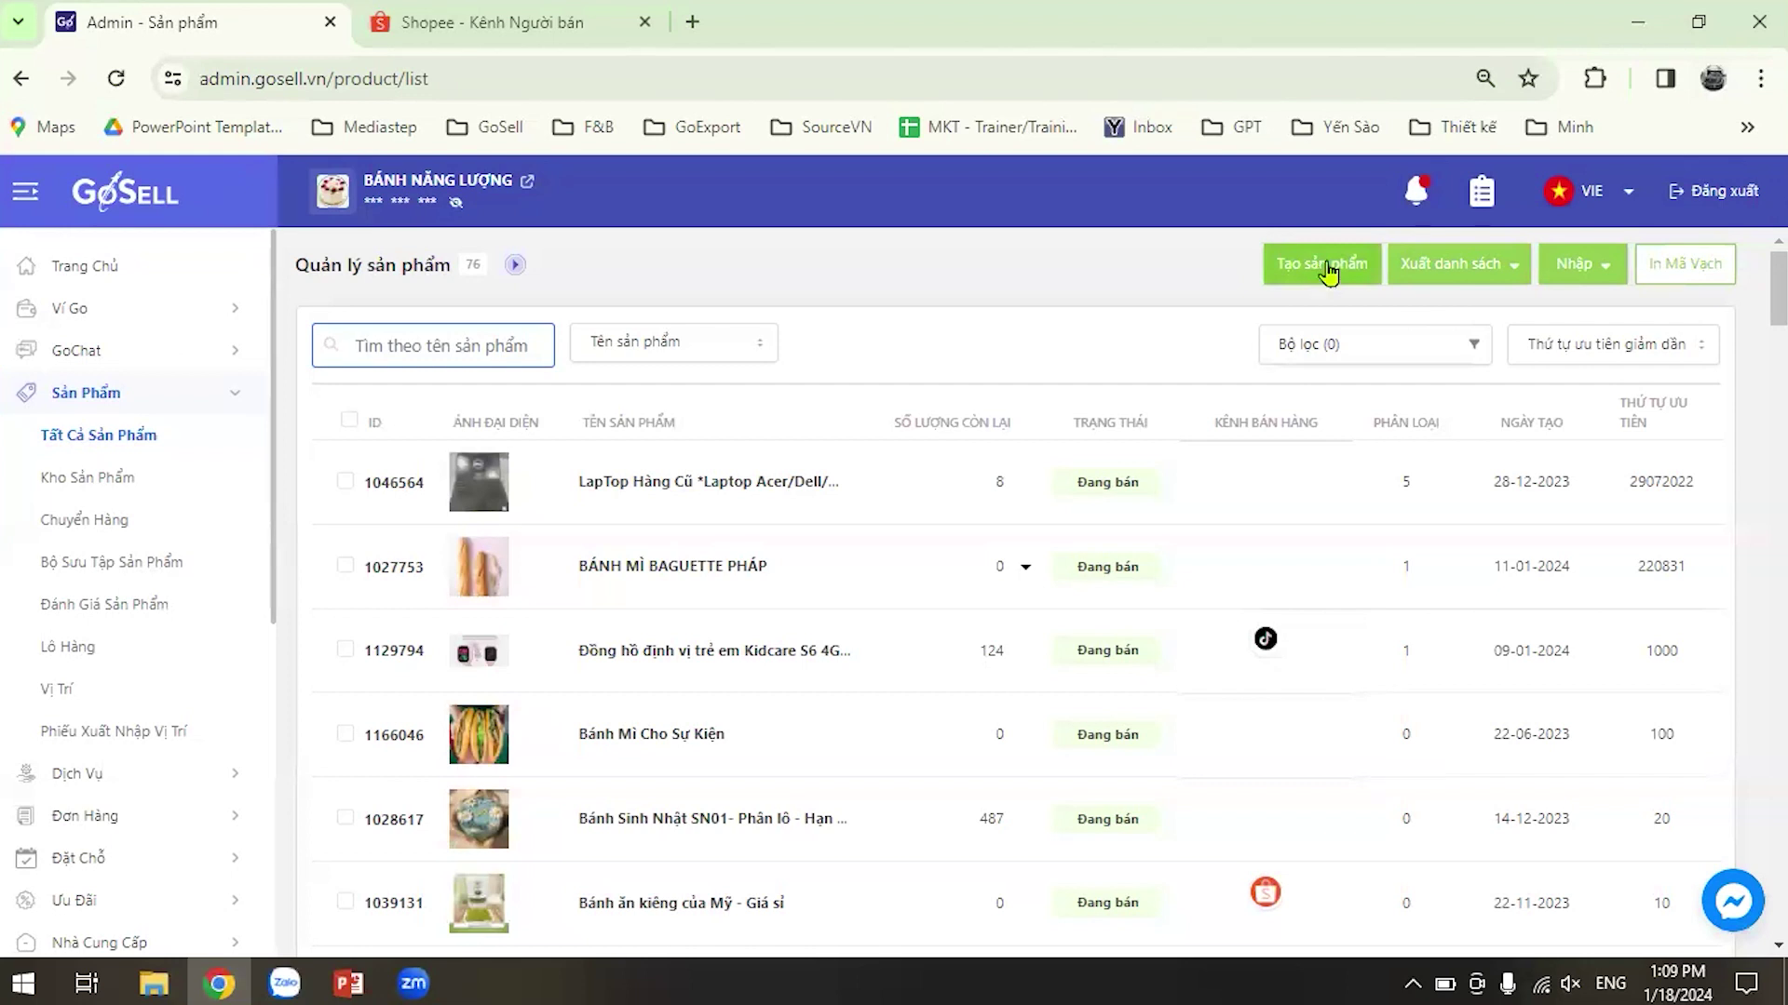
Open a new product form and examine the product name, description, sales channel, collection and stock fields.
click(1329, 271)
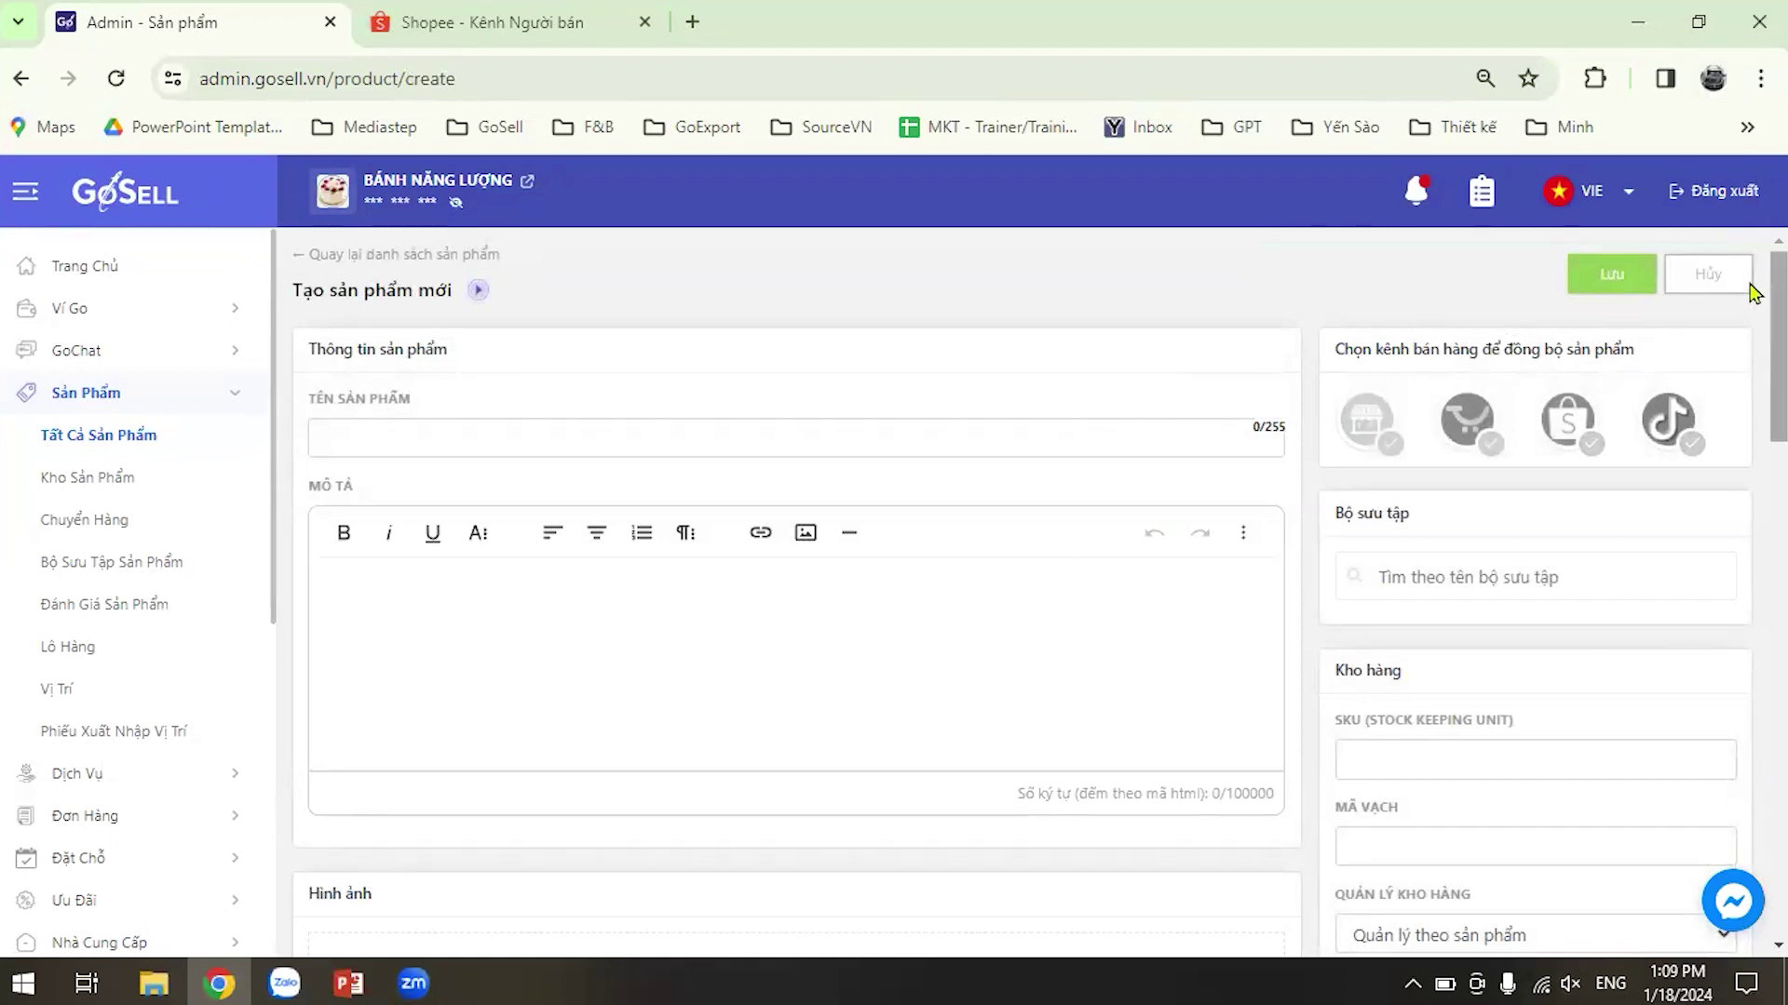
drag(1752, 290, 1508, 288)
scroll(1751, 325, down, 1)
scroll(1753, 319, up, 1)
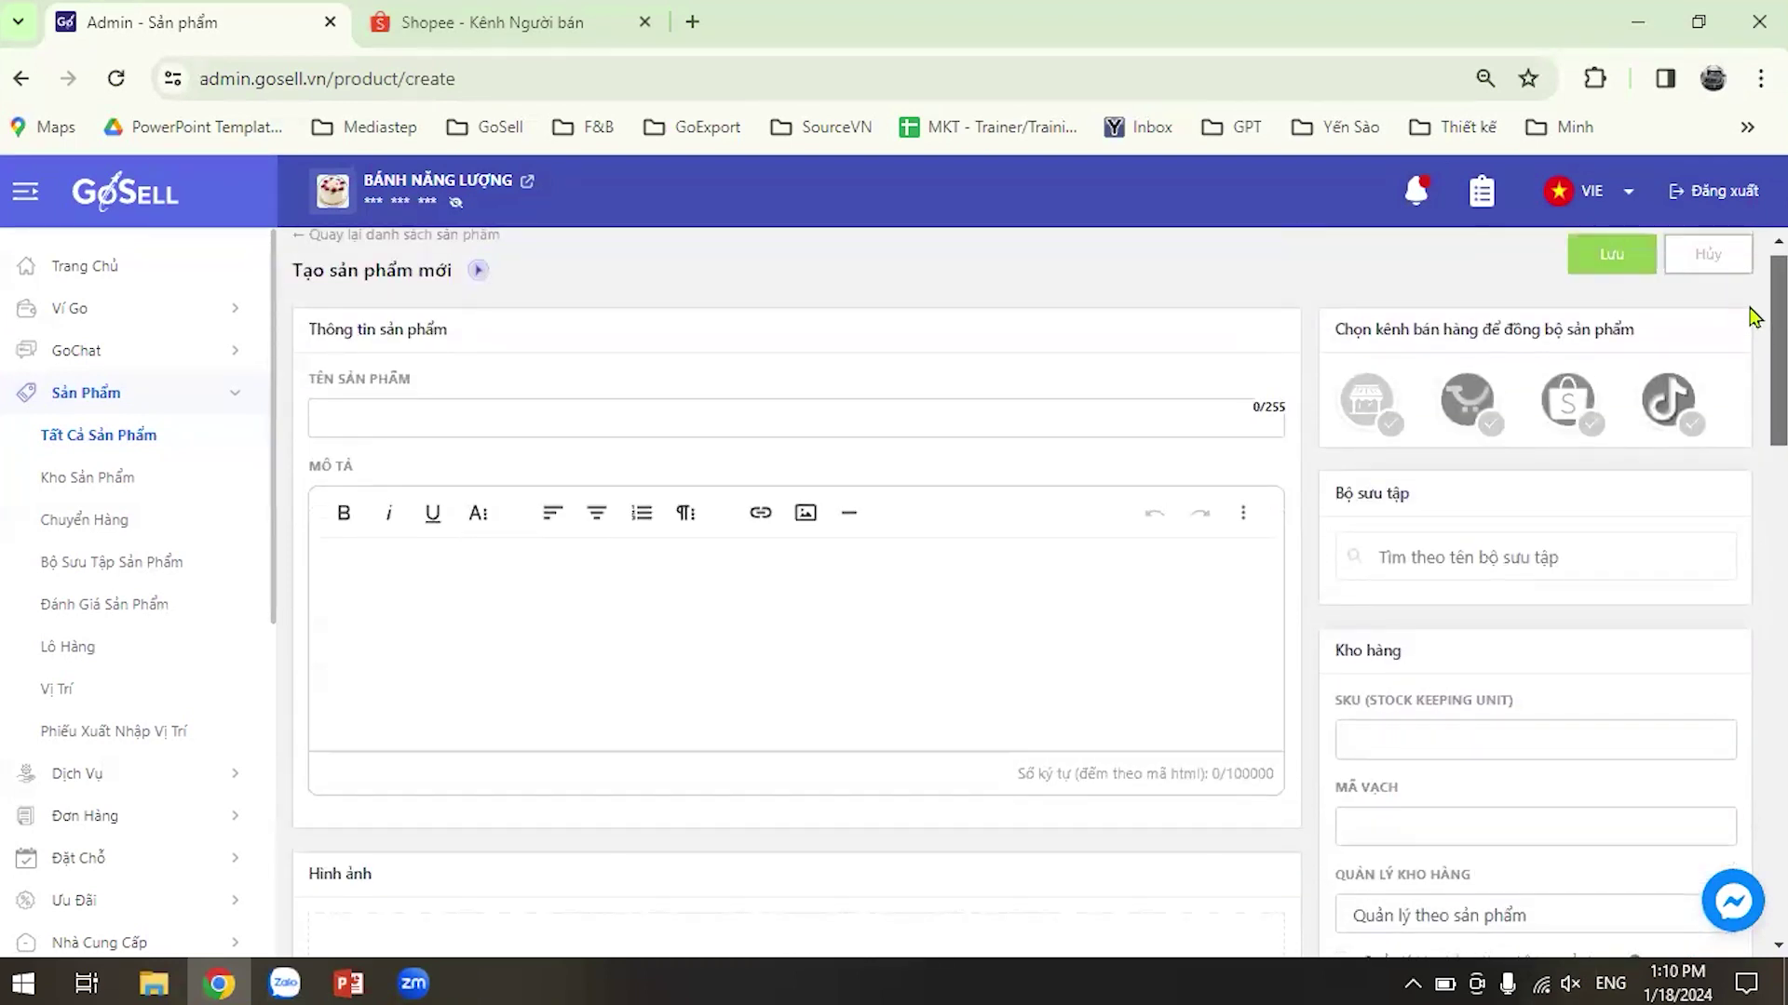
scroll(1754, 335, down, 1)
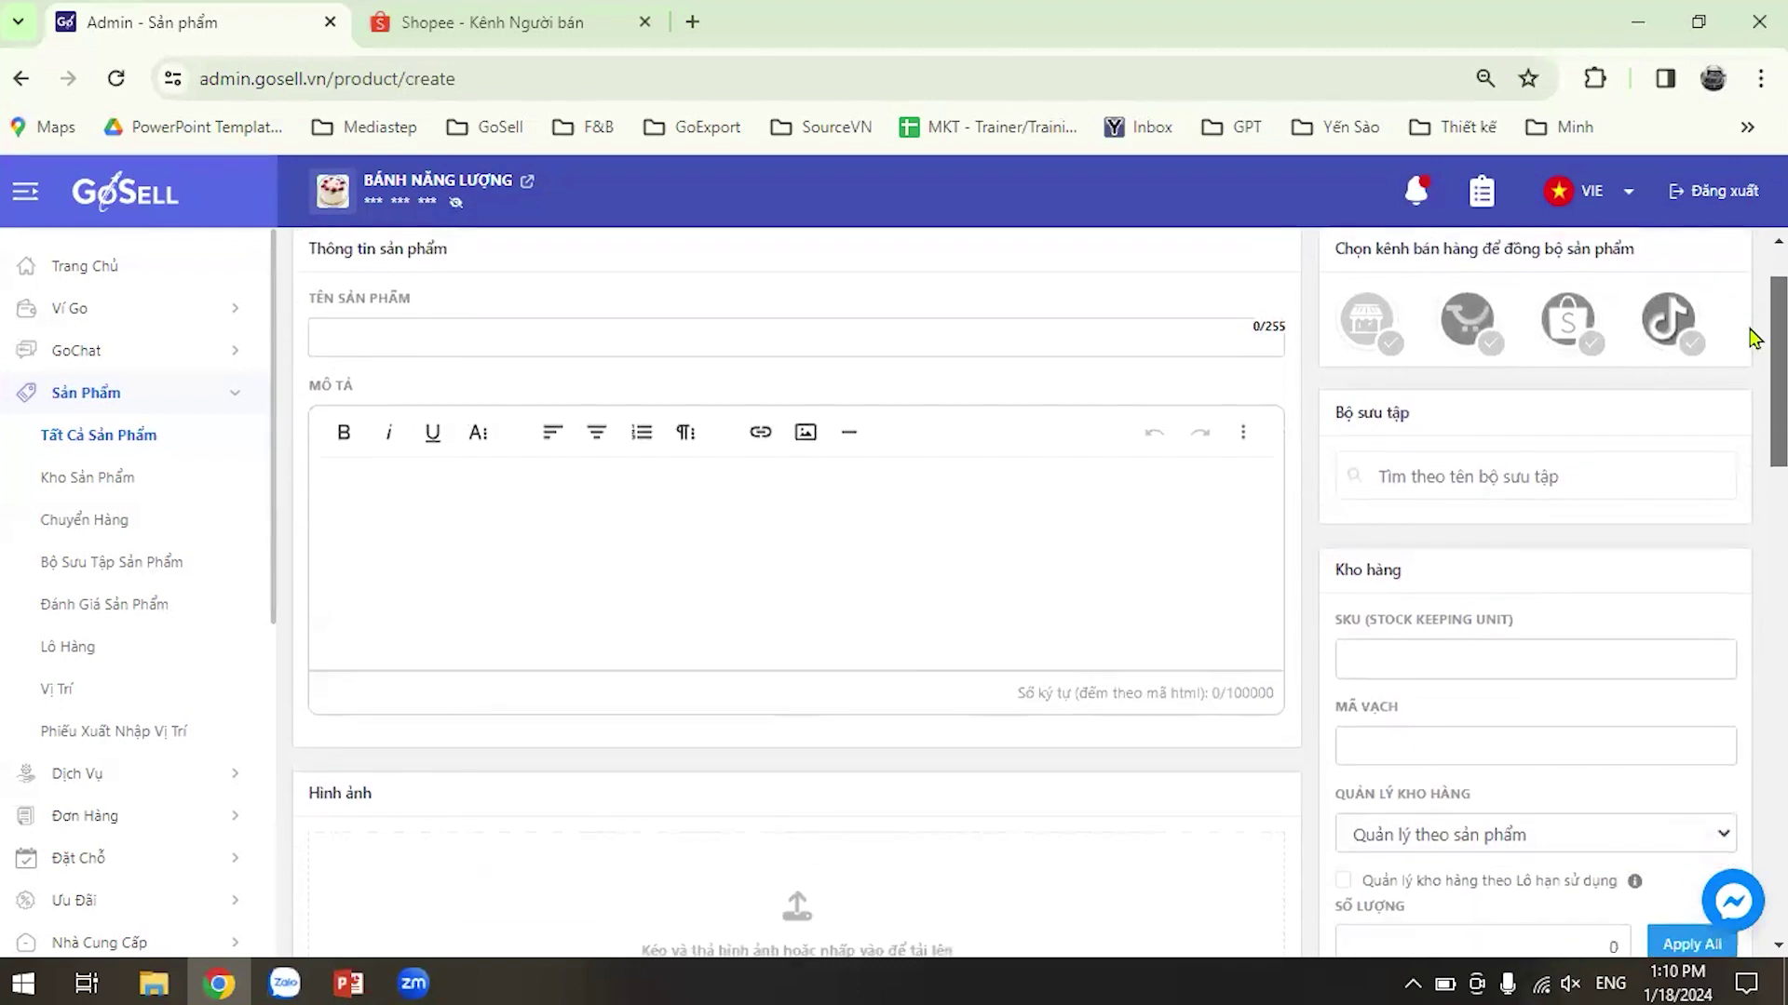
scroll(1754, 372, down, 3)
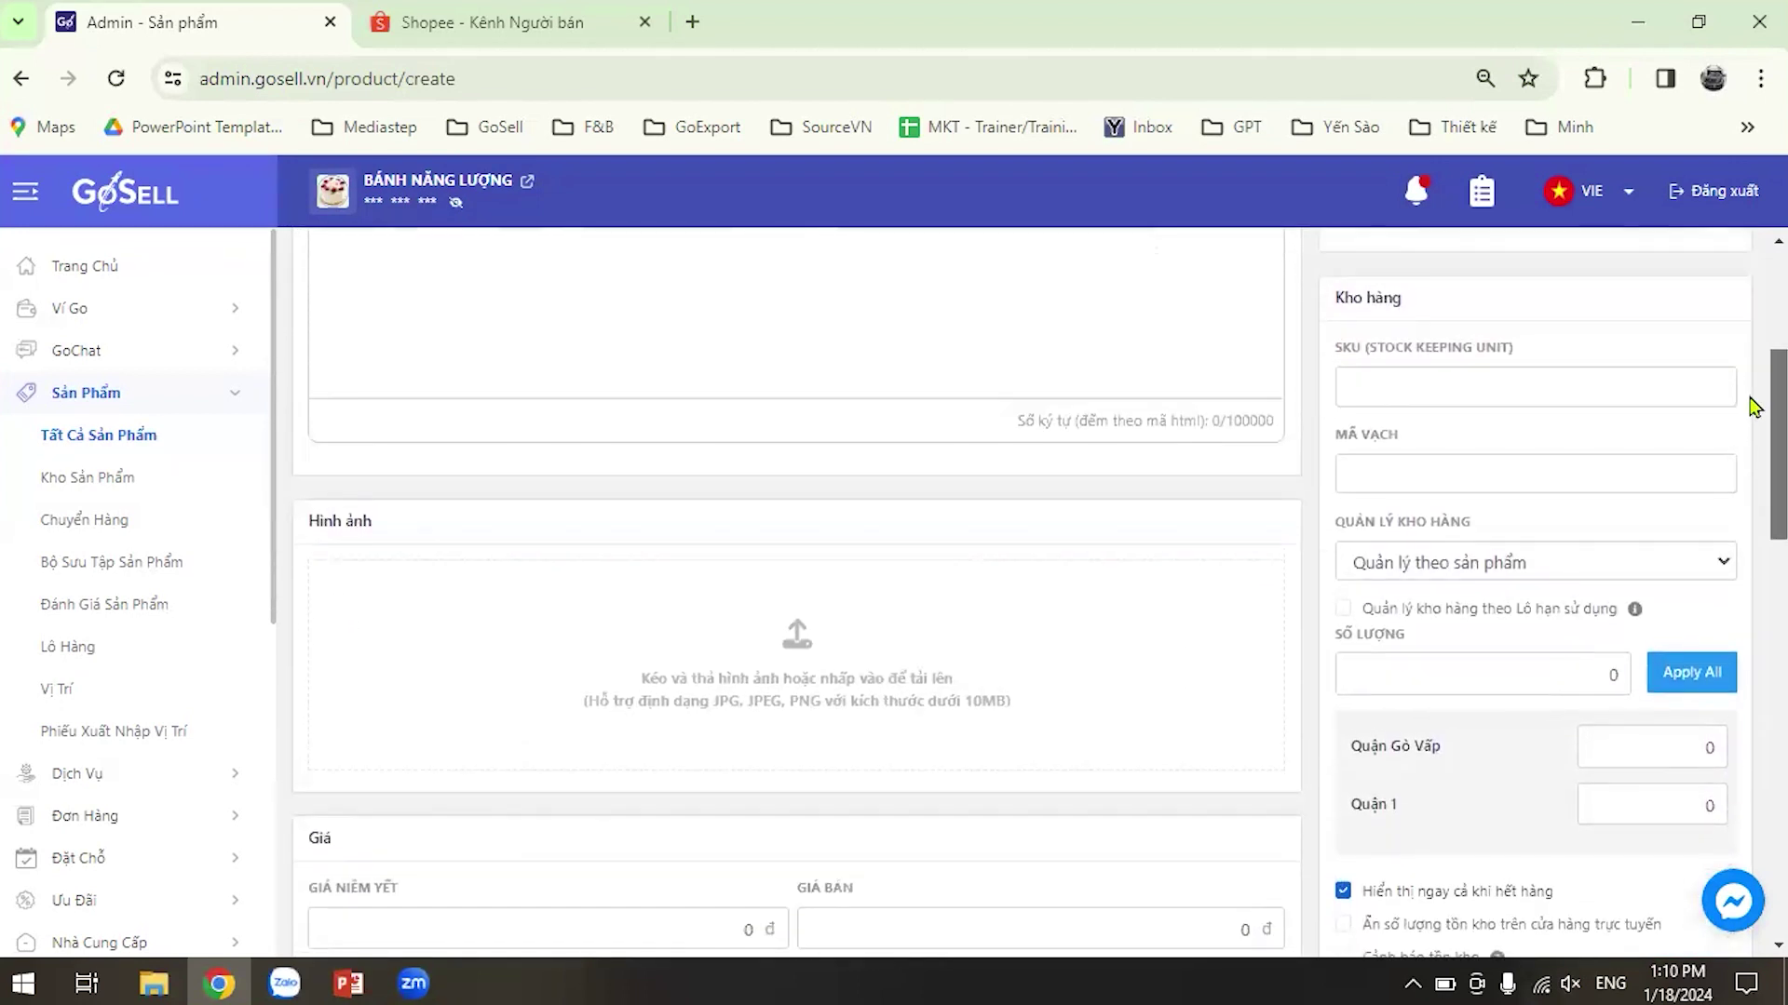
scroll(1754, 407, up, 1)
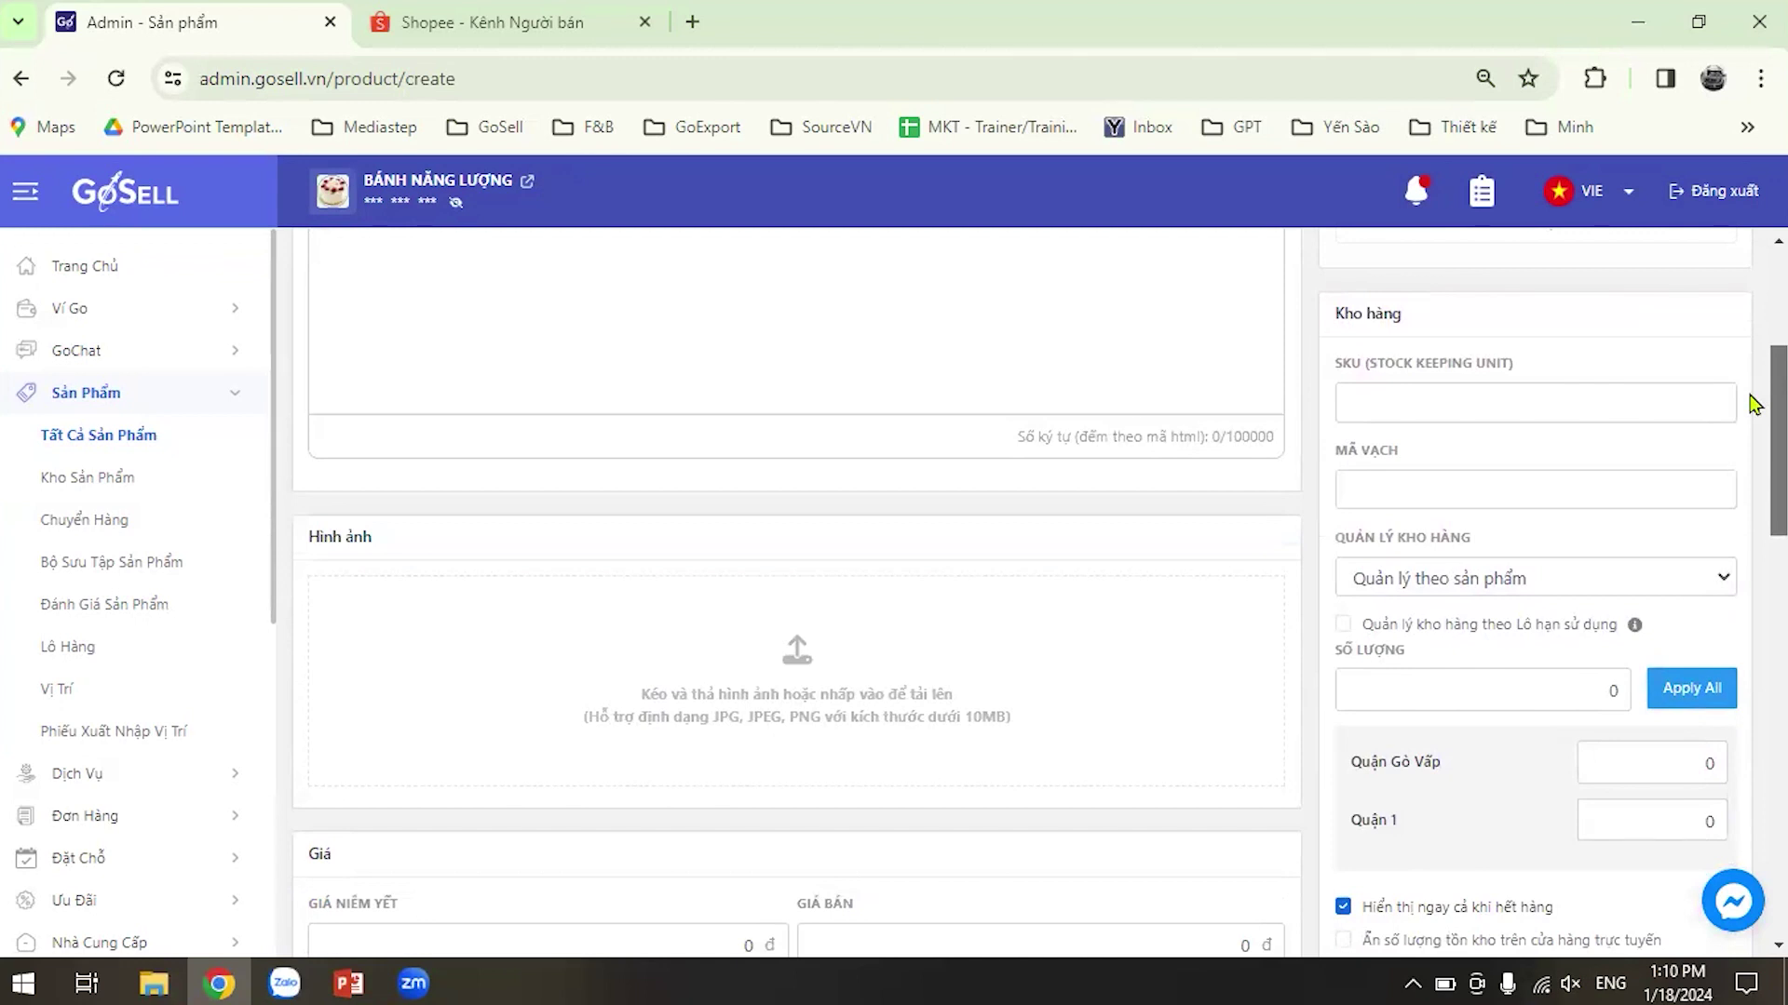
scroll(1754, 402, up, 3)
scroll(1754, 396, up, 1)
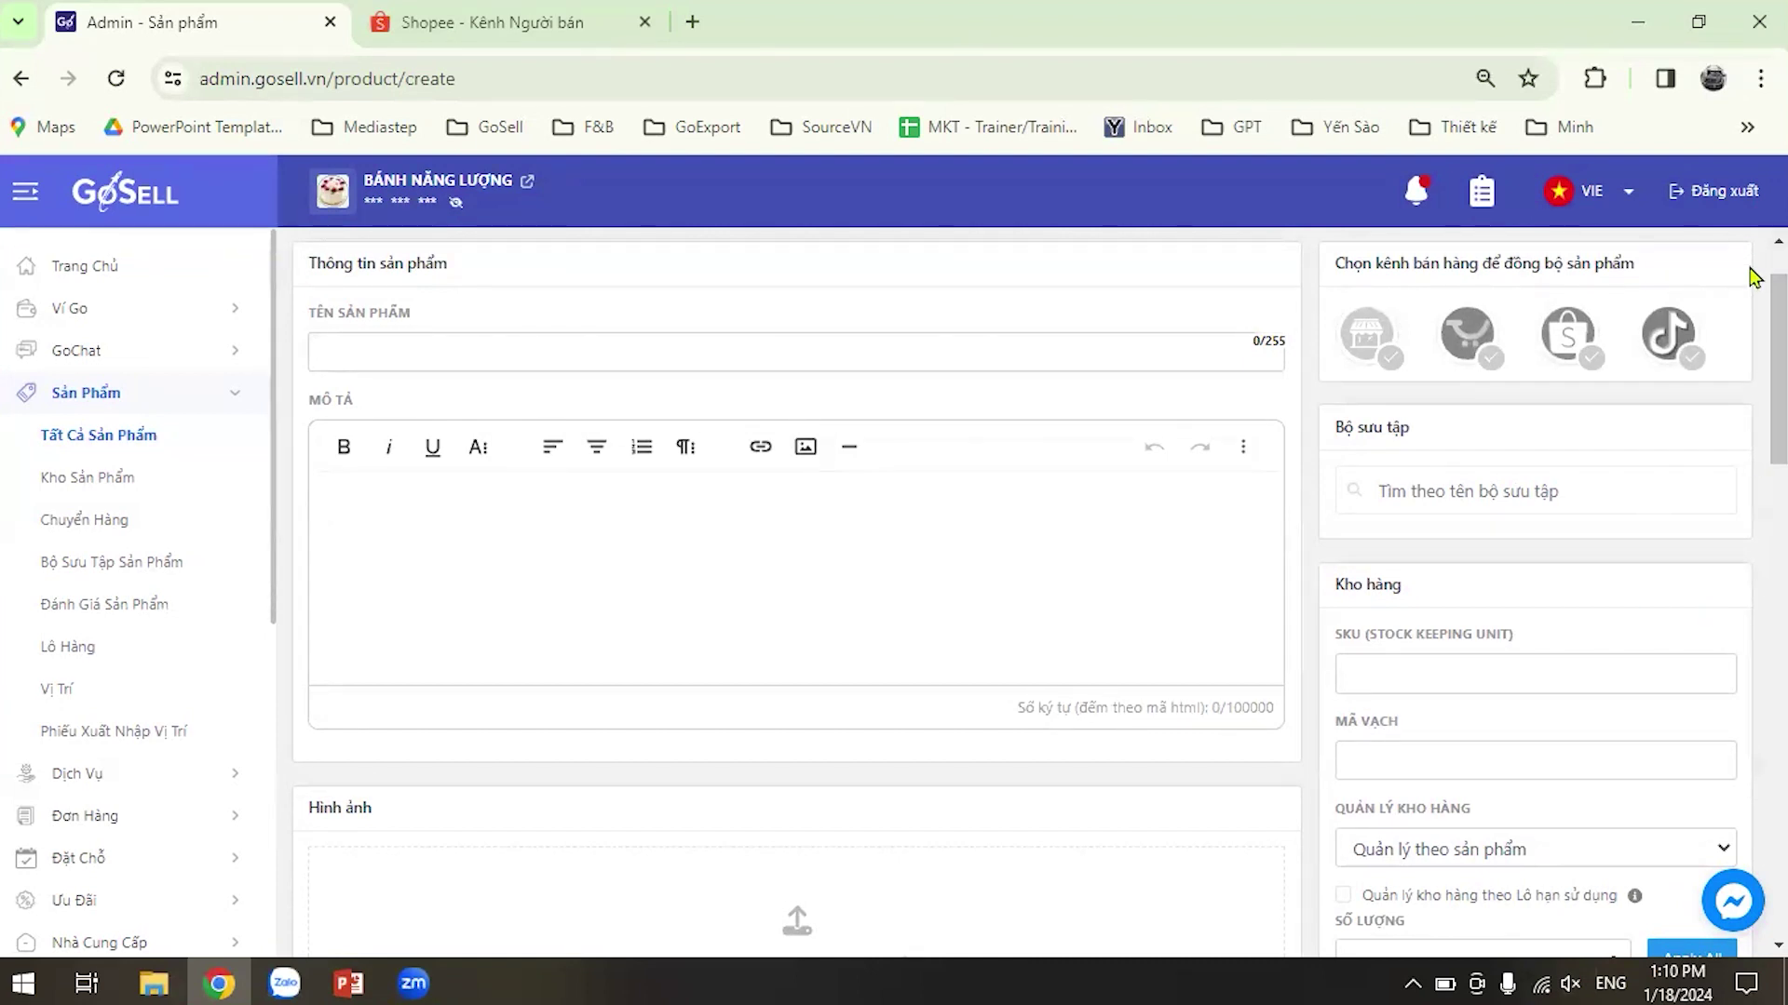
scroll(1754, 348, down, 1)
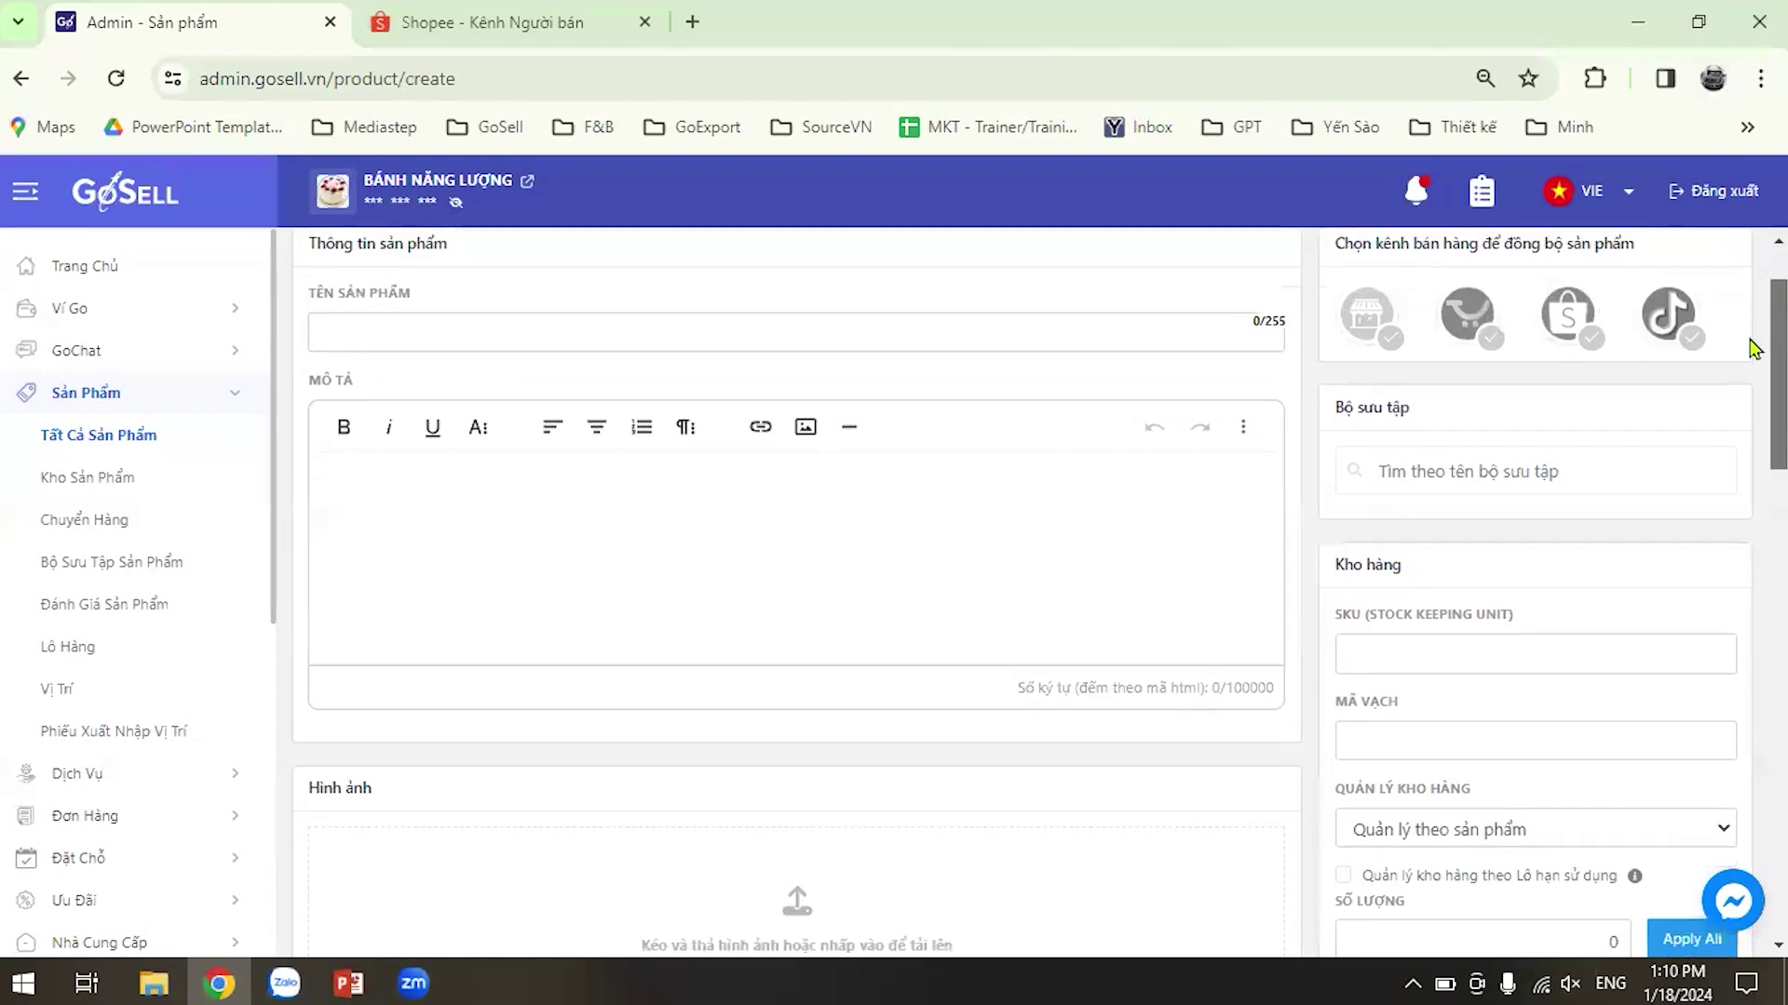
scroll(1754, 345, up, 1)
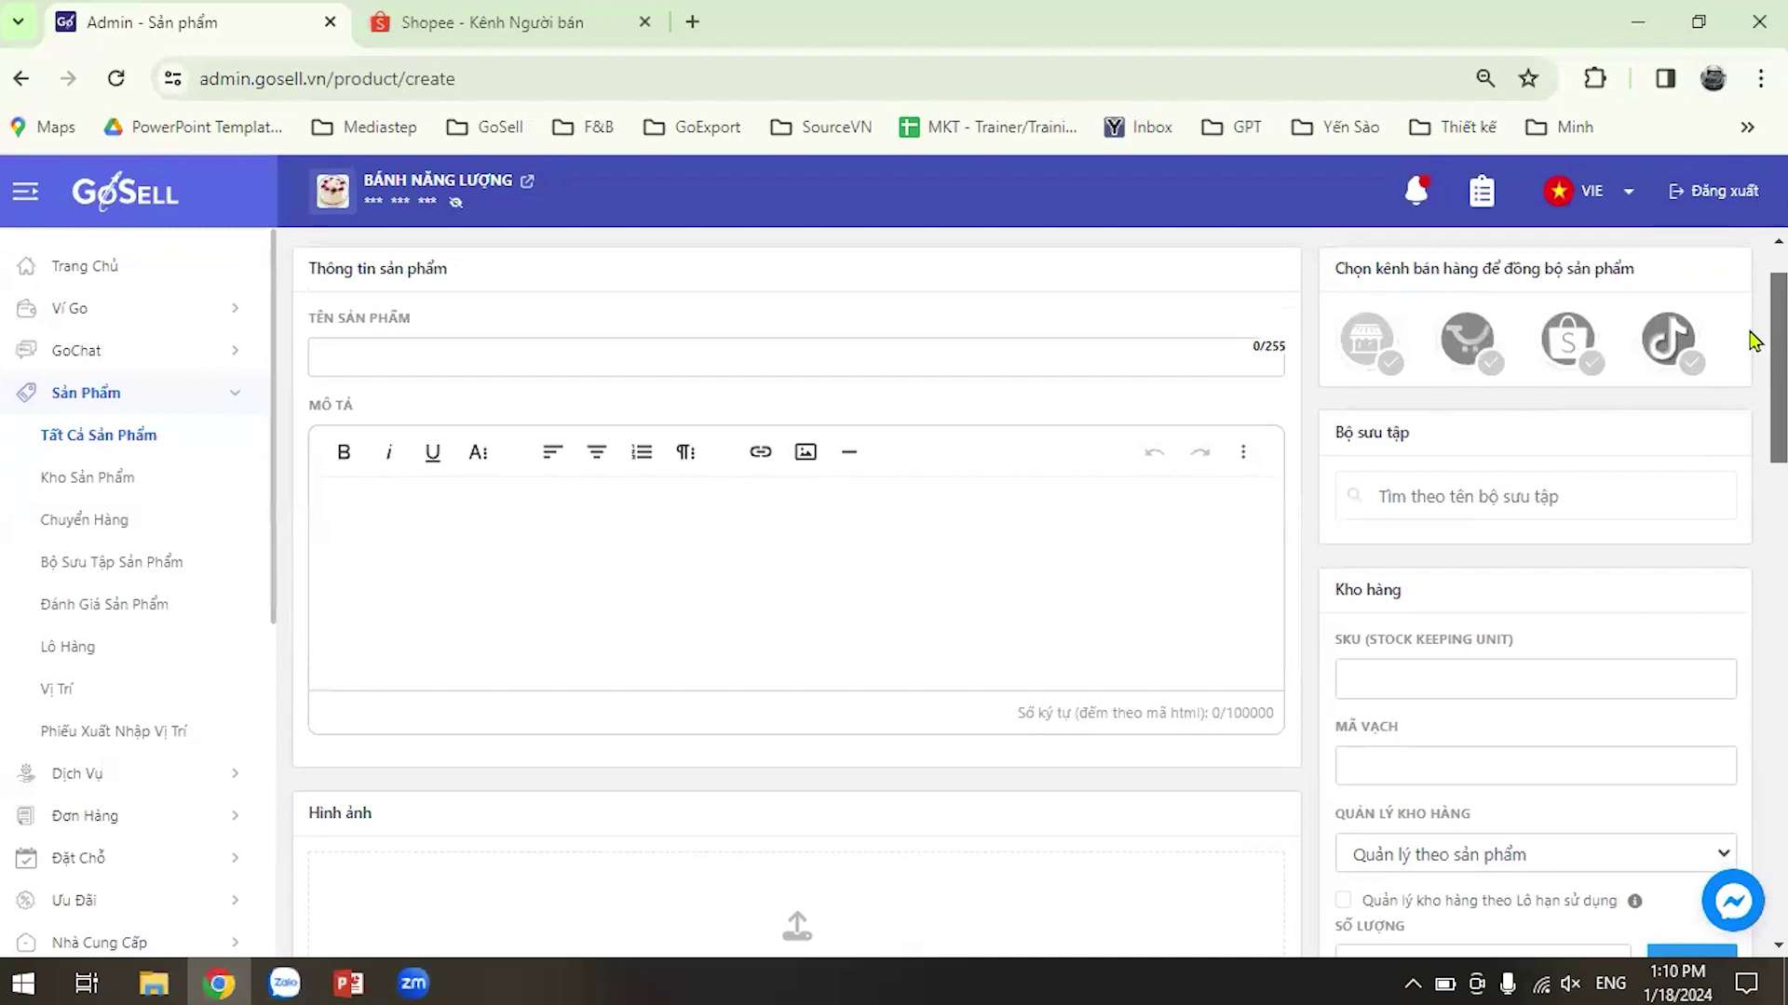
scroll(1754, 345, down, 1)
scroll(1754, 346, up, 1)
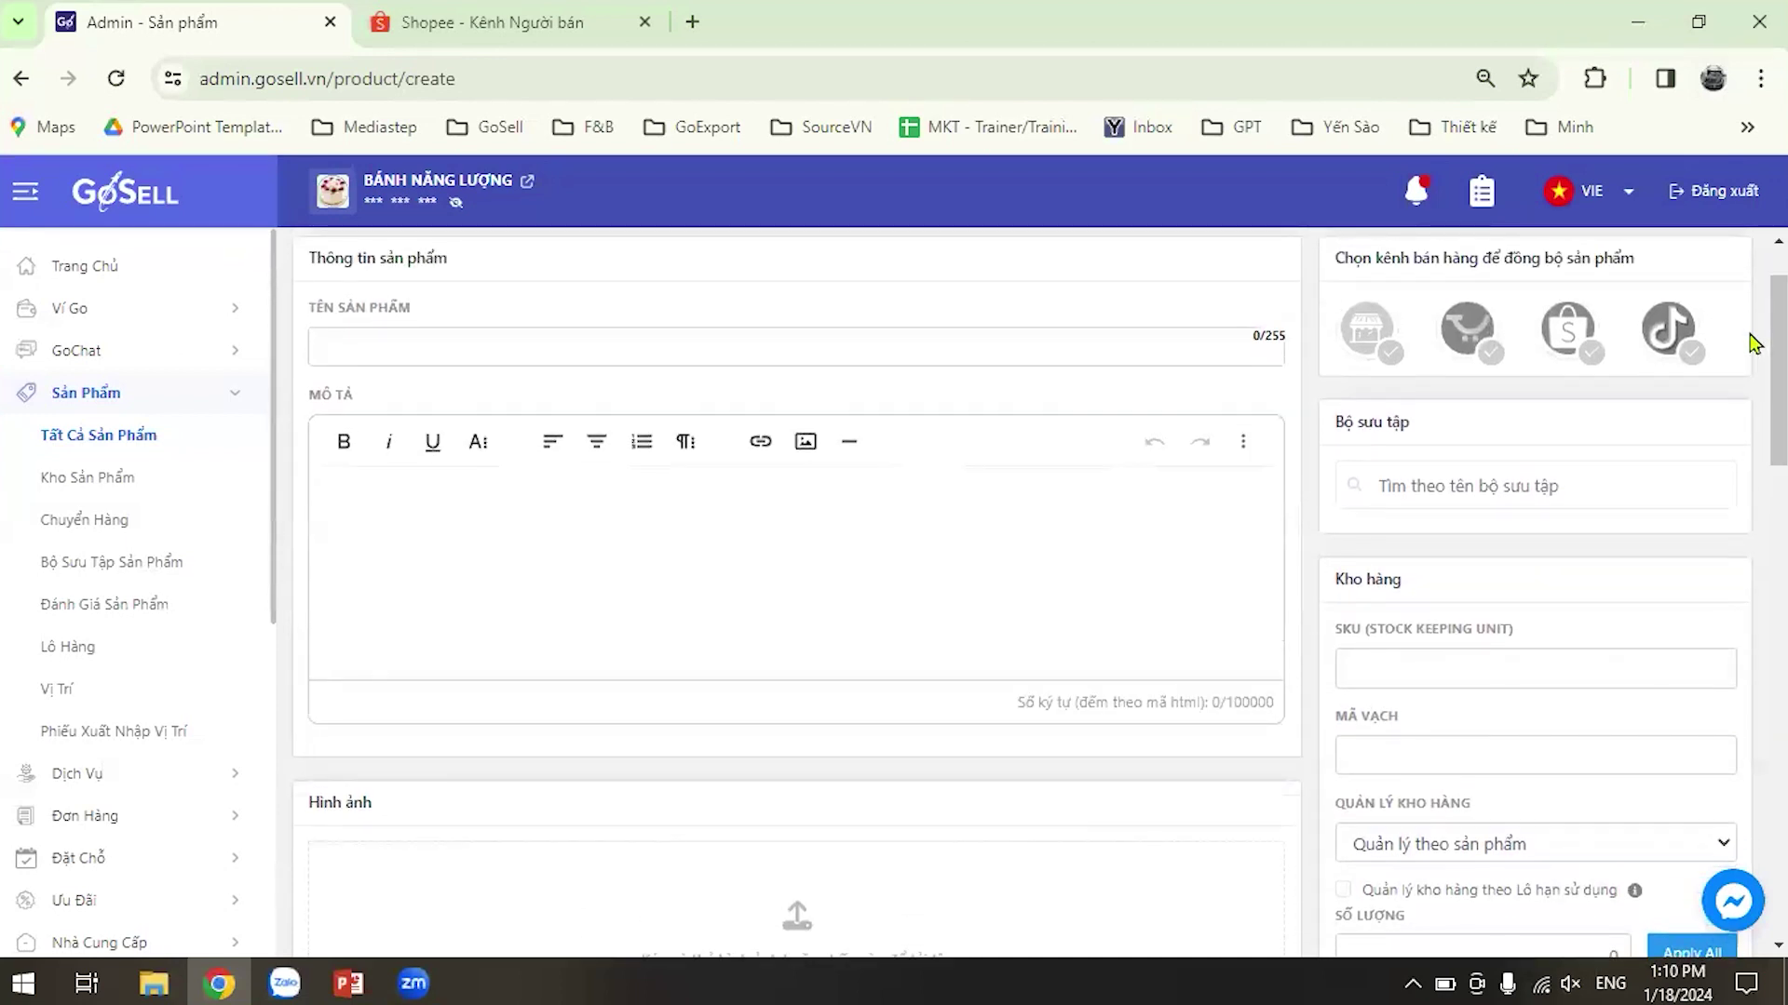
scroll(1754, 401, down, 1)
scroll(1754, 400, up, 2)
scroll(1754, 400, down, 1)
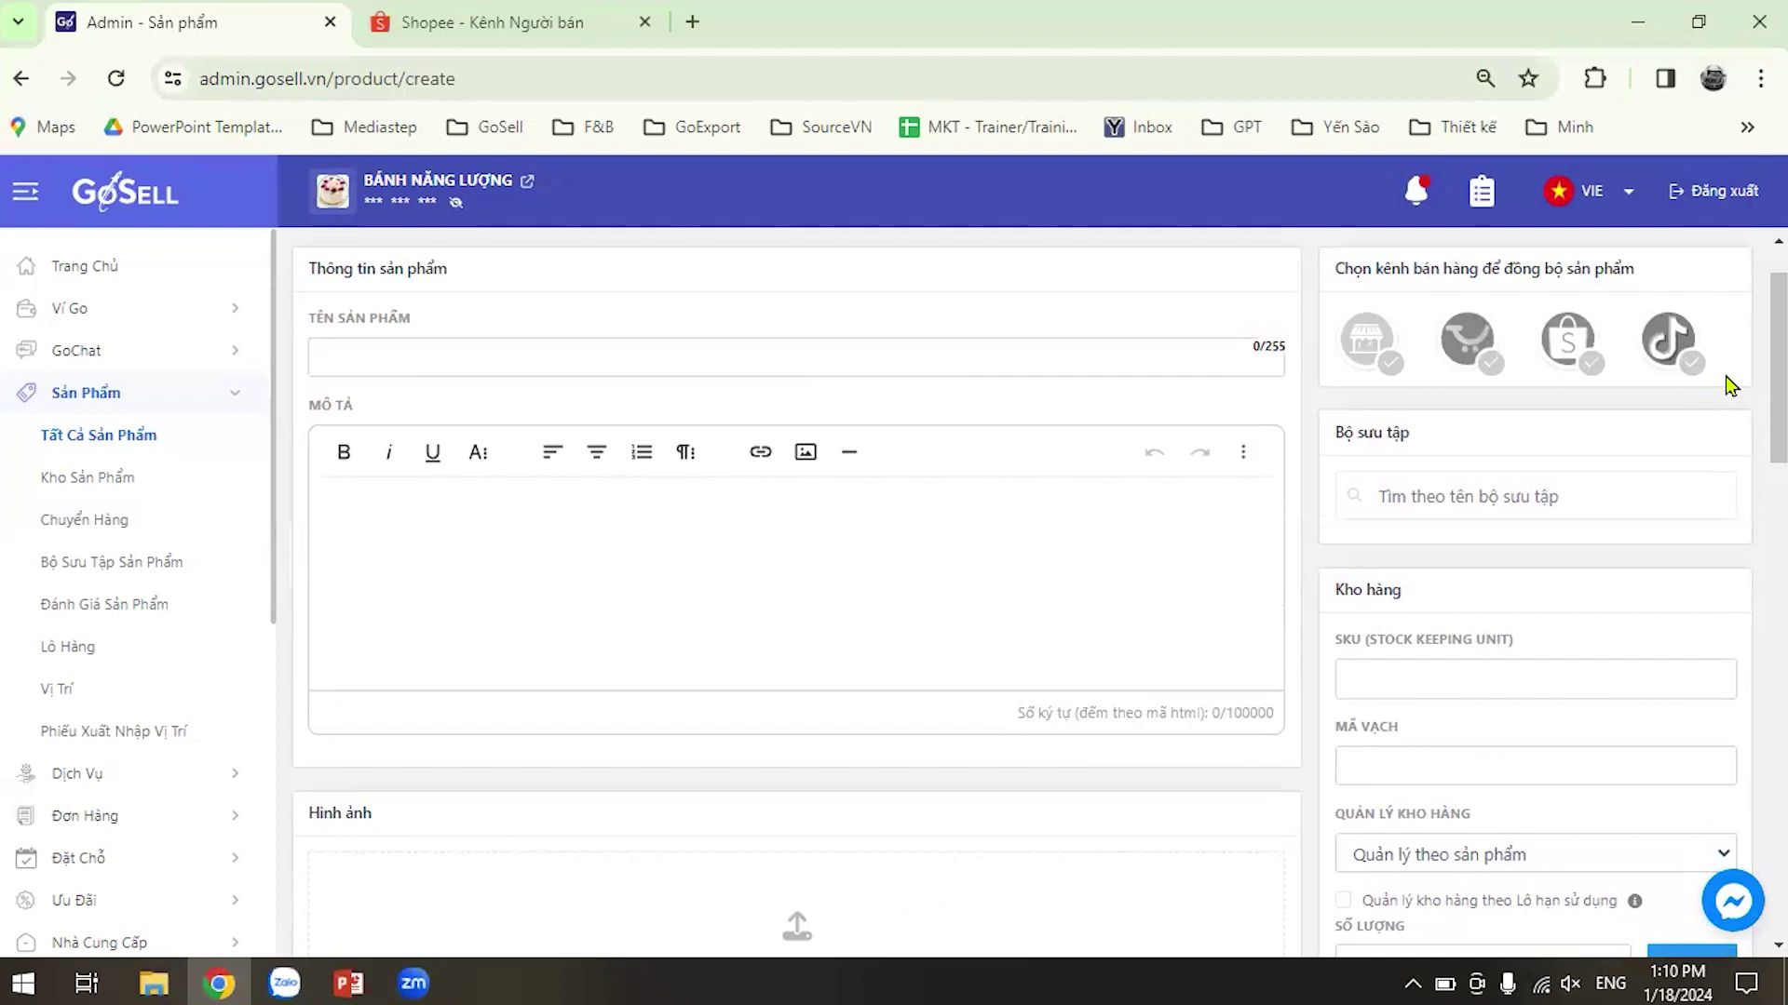
Examine the new product form's inventory, pricing, classification, unit, package and priority sections.
scroll(1752, 391, down, 5)
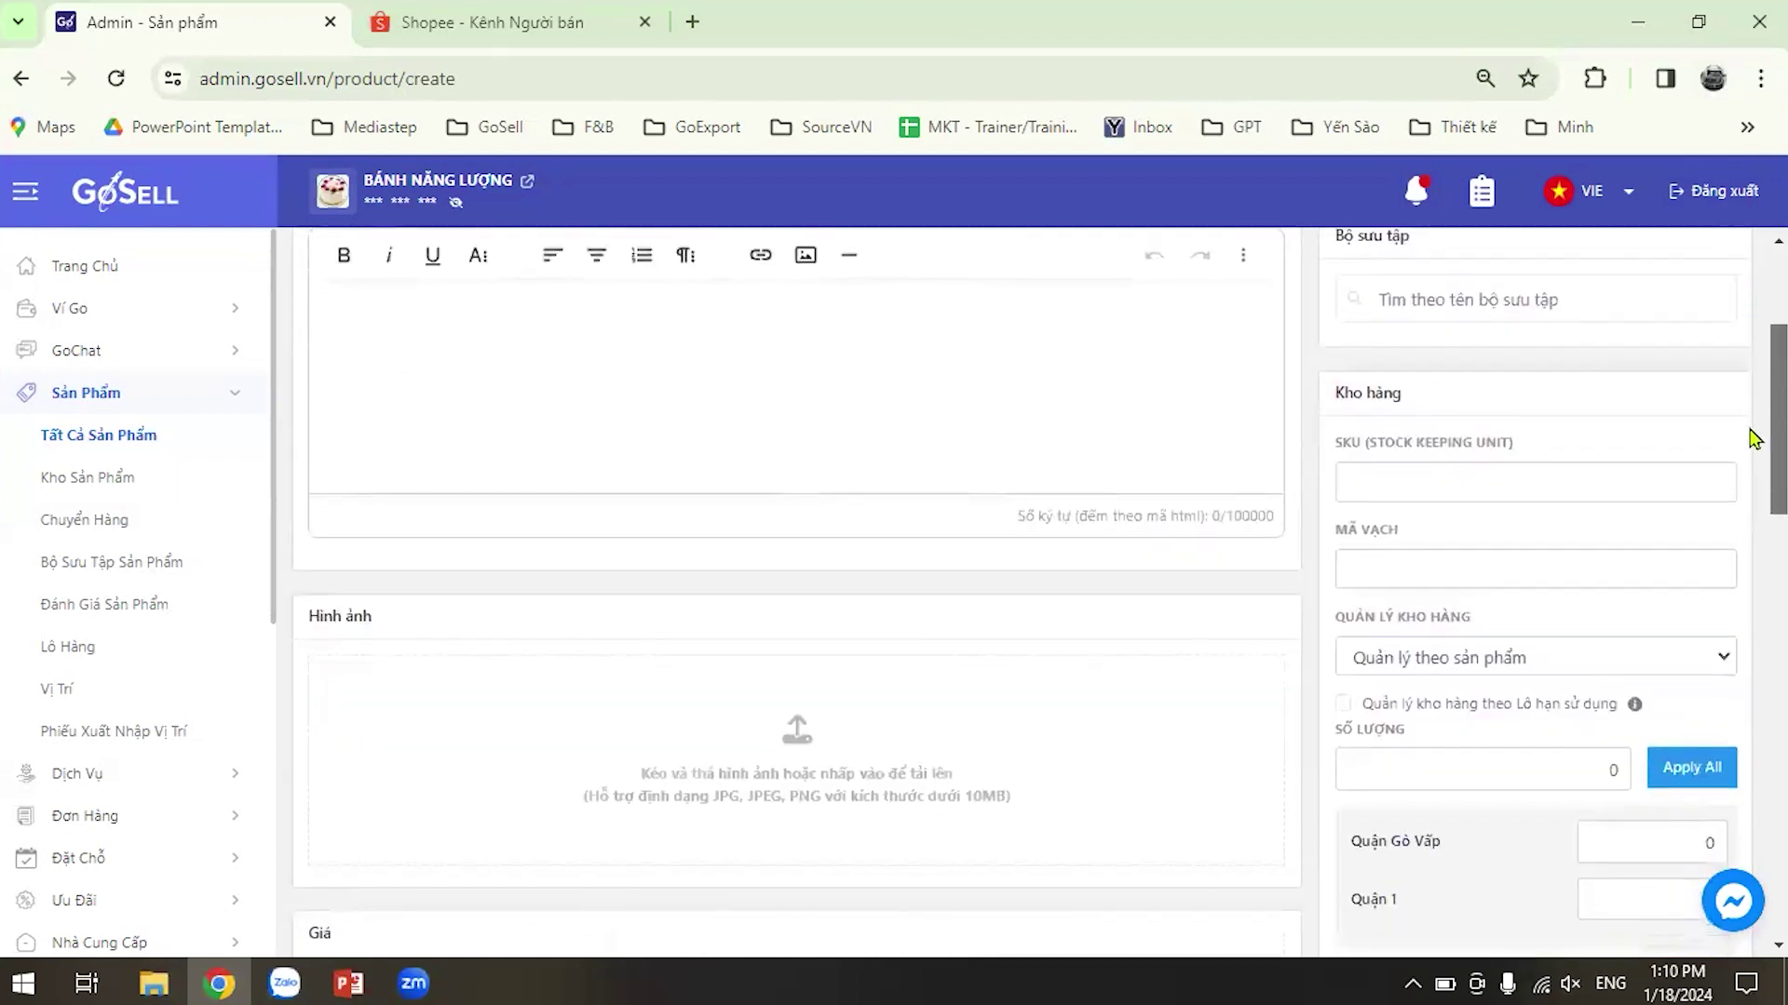
scroll(1754, 510, down, 3)
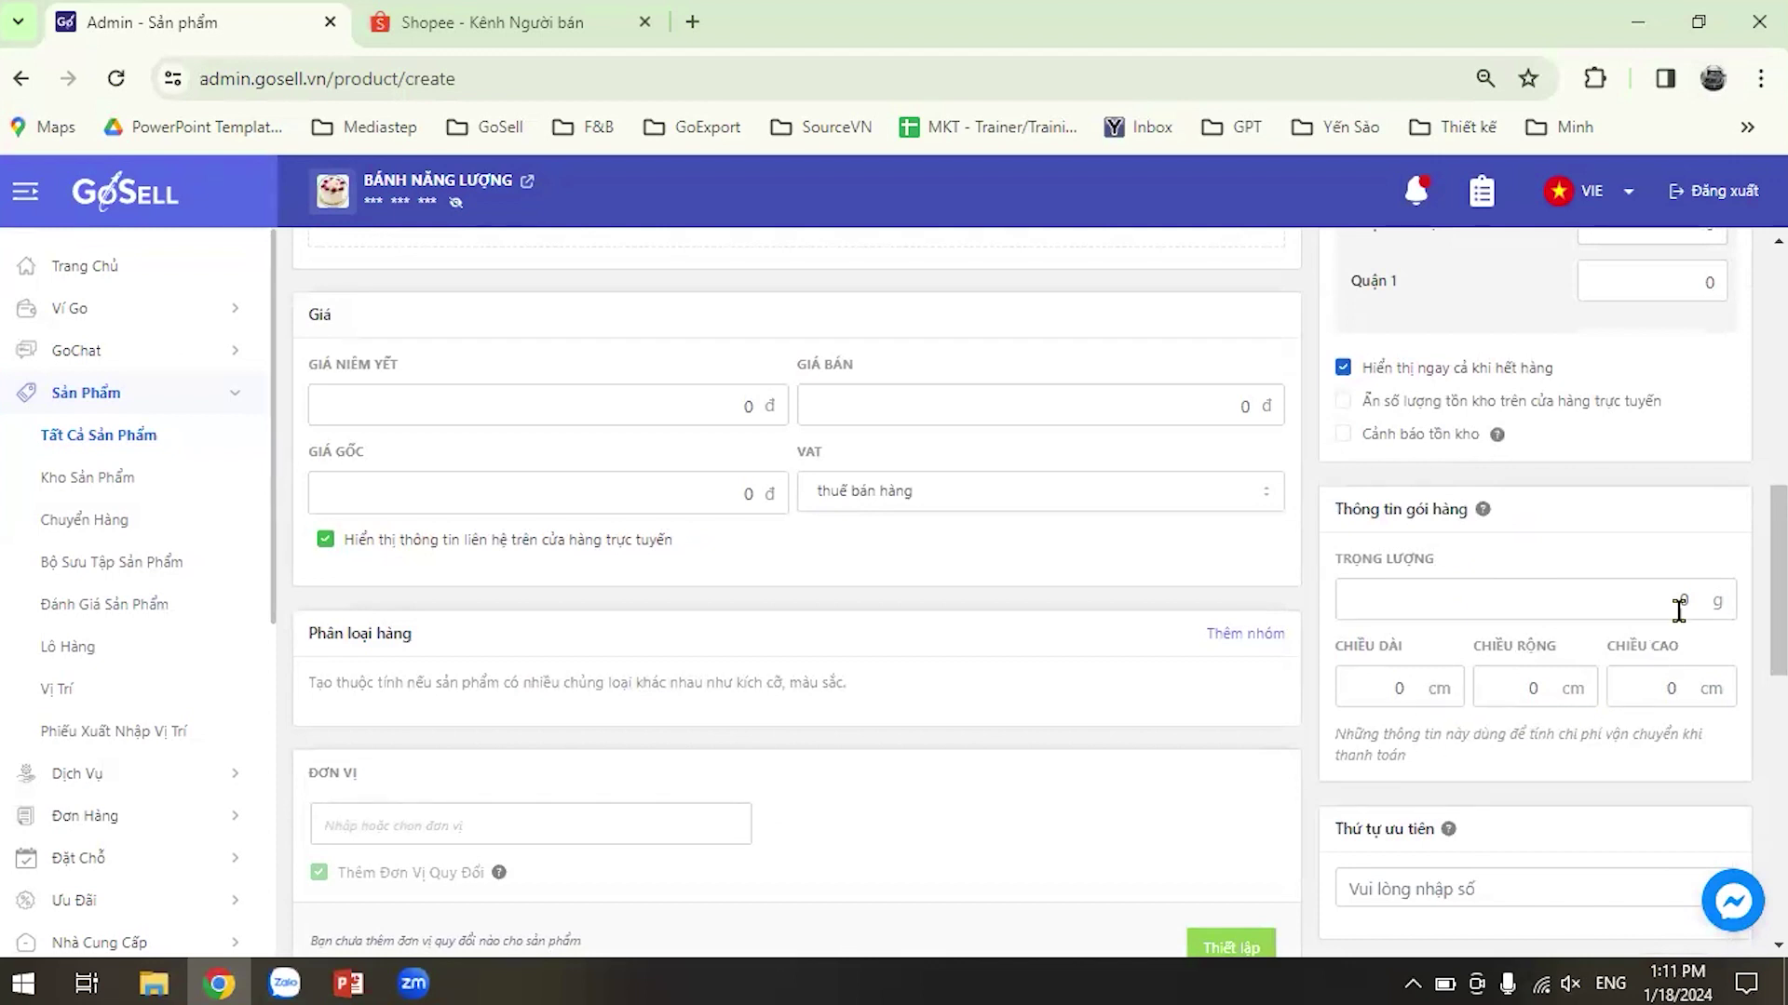
scroll(1754, 641, down, 1)
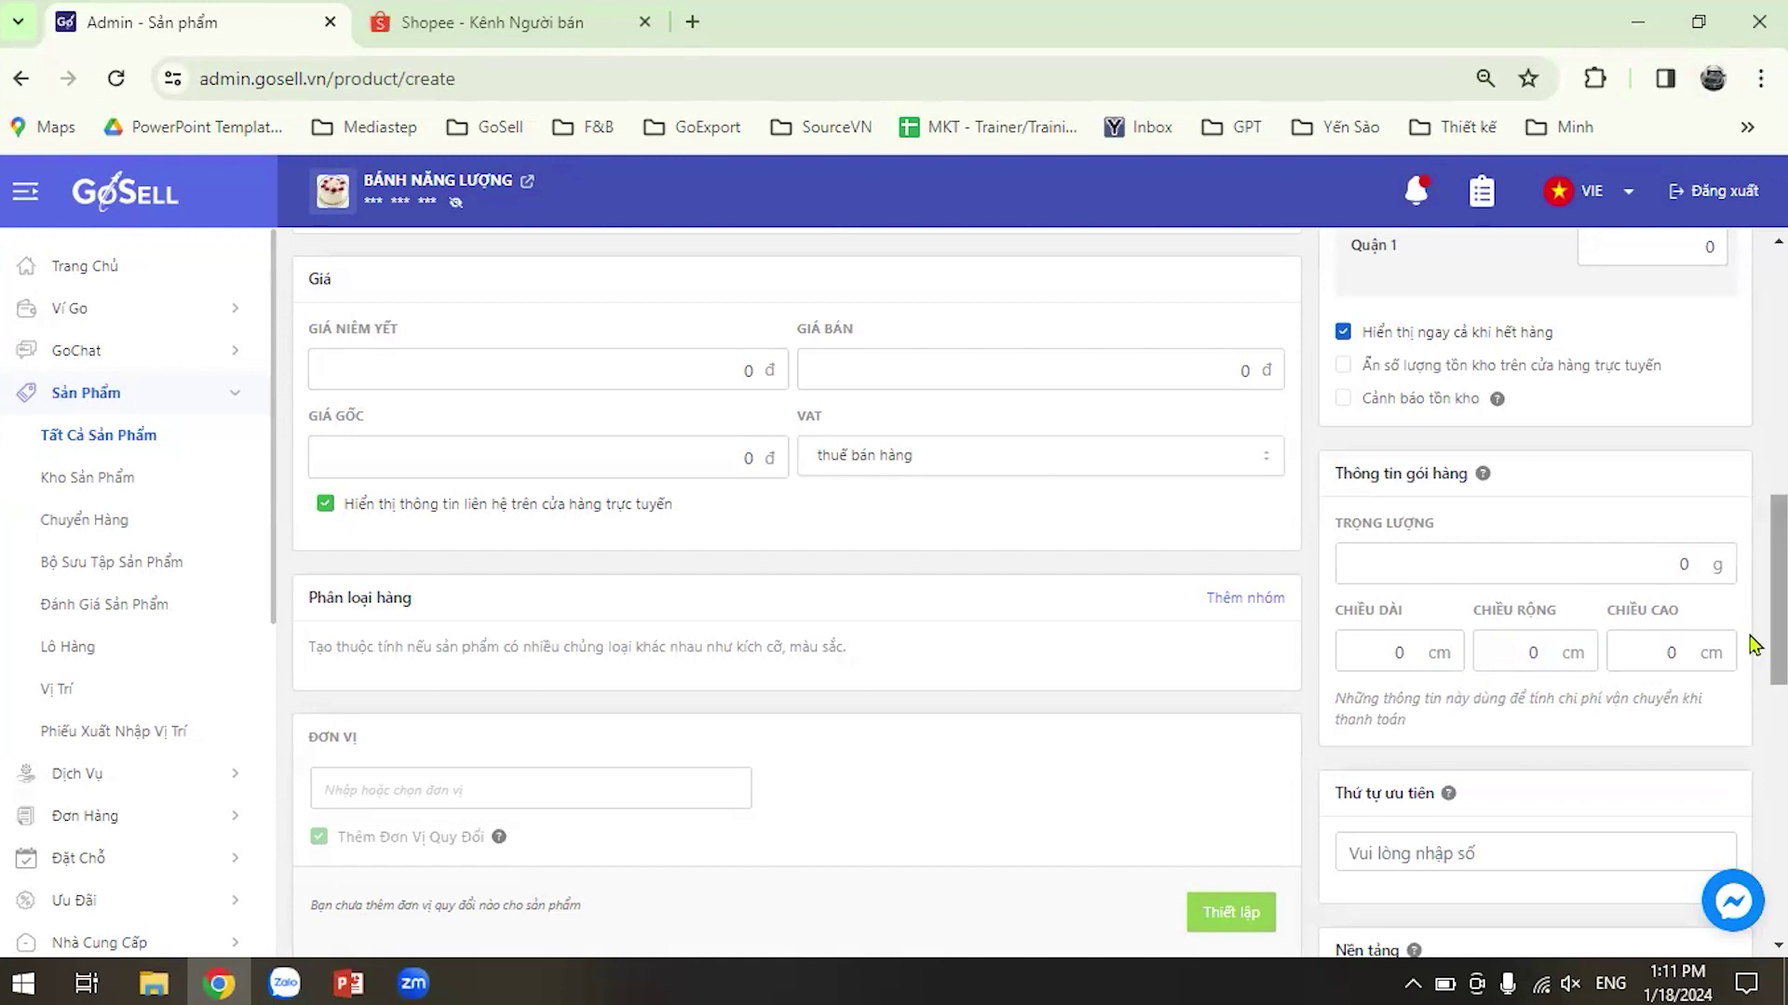
scroll(1755, 665, down, 1)
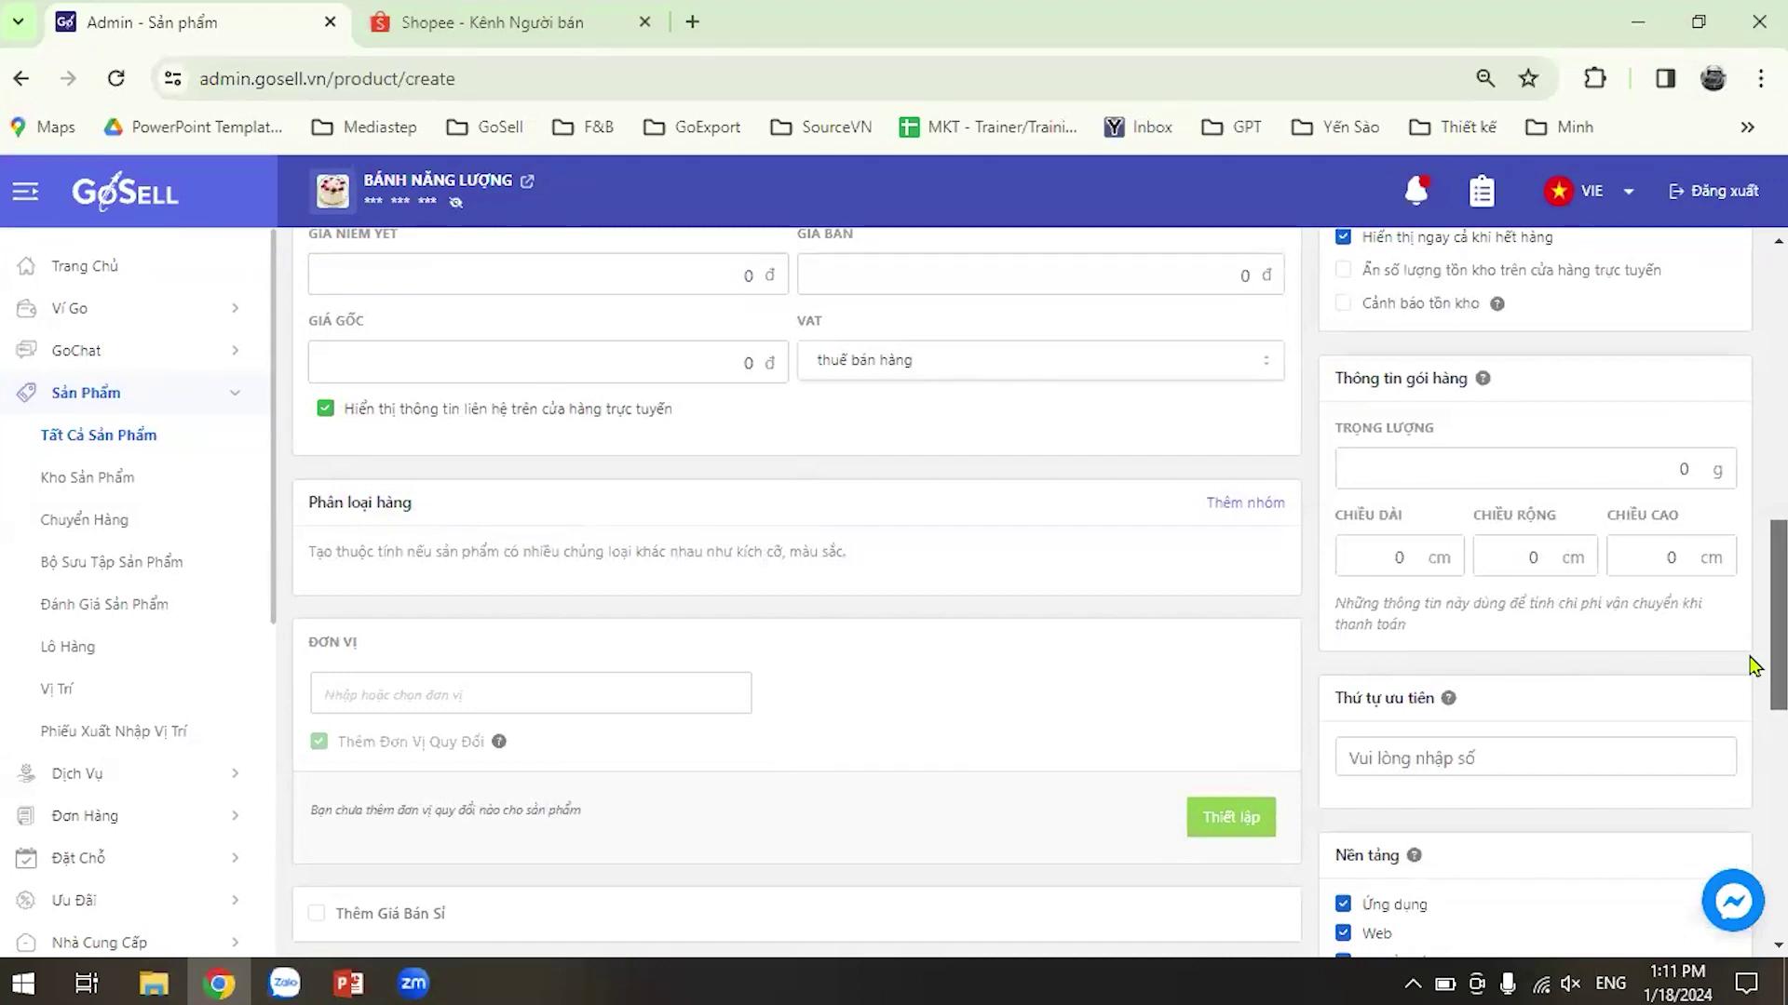
scroll(1754, 665, up, 1)
scroll(1752, 633, down, 1)
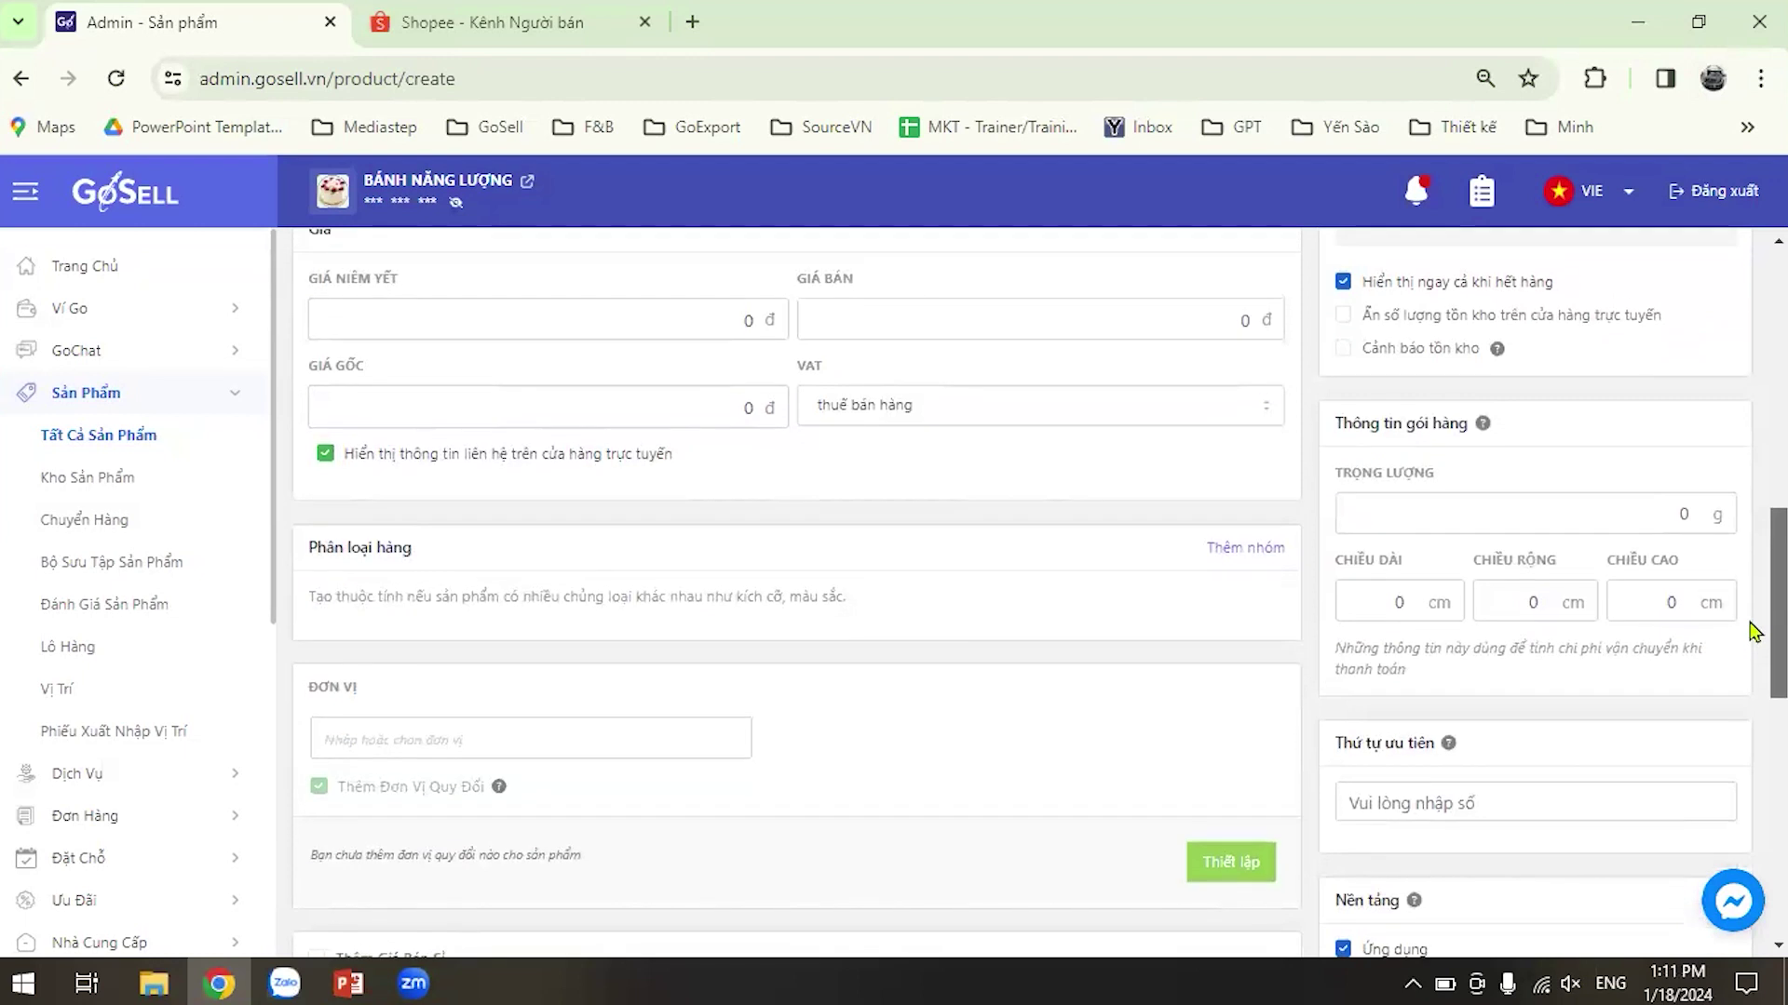
scroll(1750, 622, up, 1)
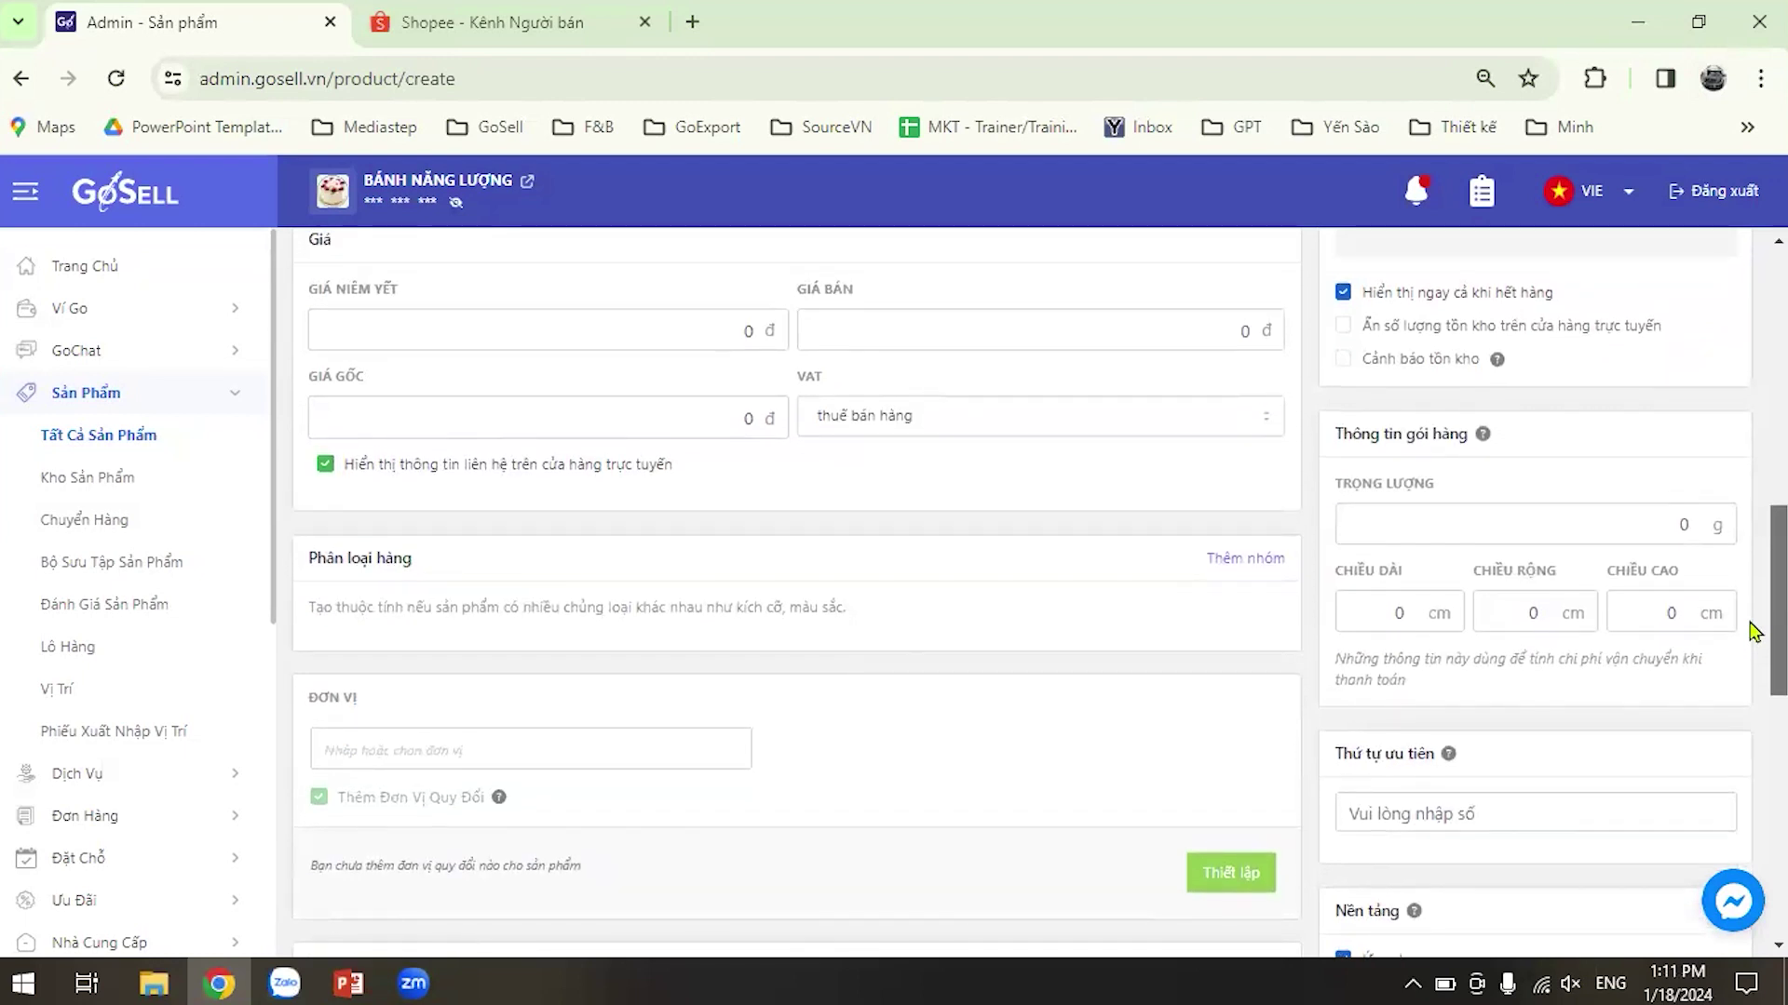
scroll(1750, 622, up, 1)
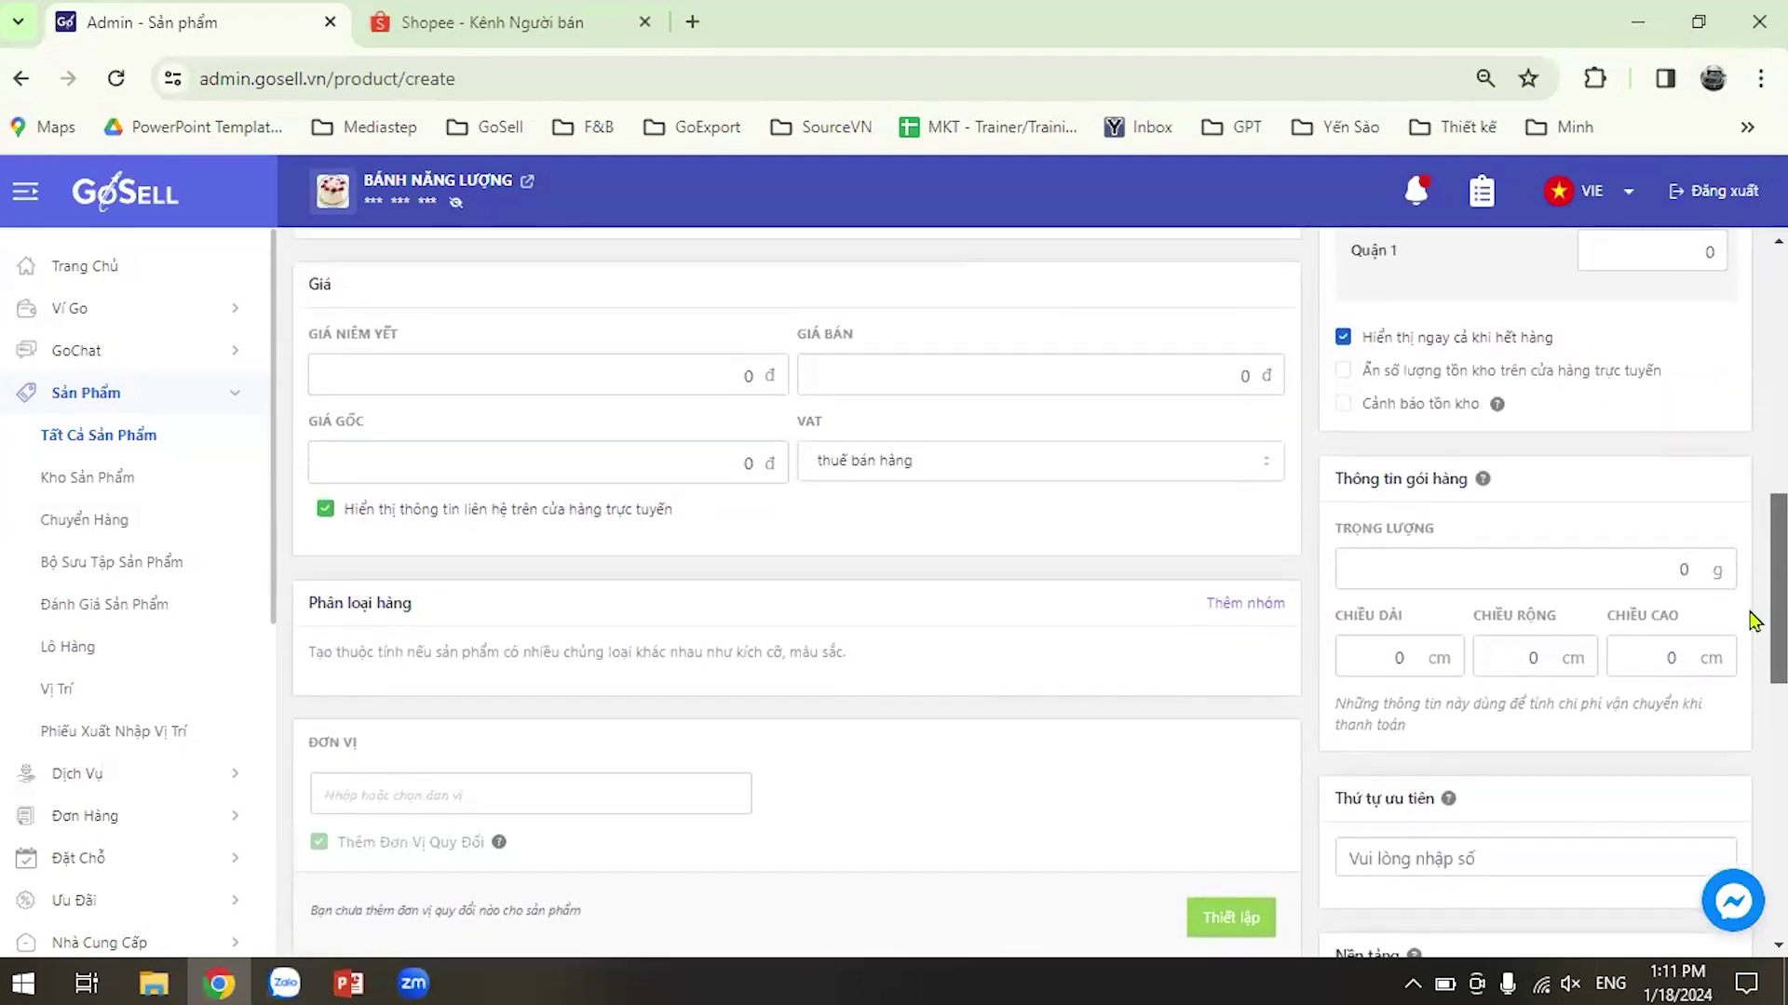
scroll(1754, 611, up, 1)
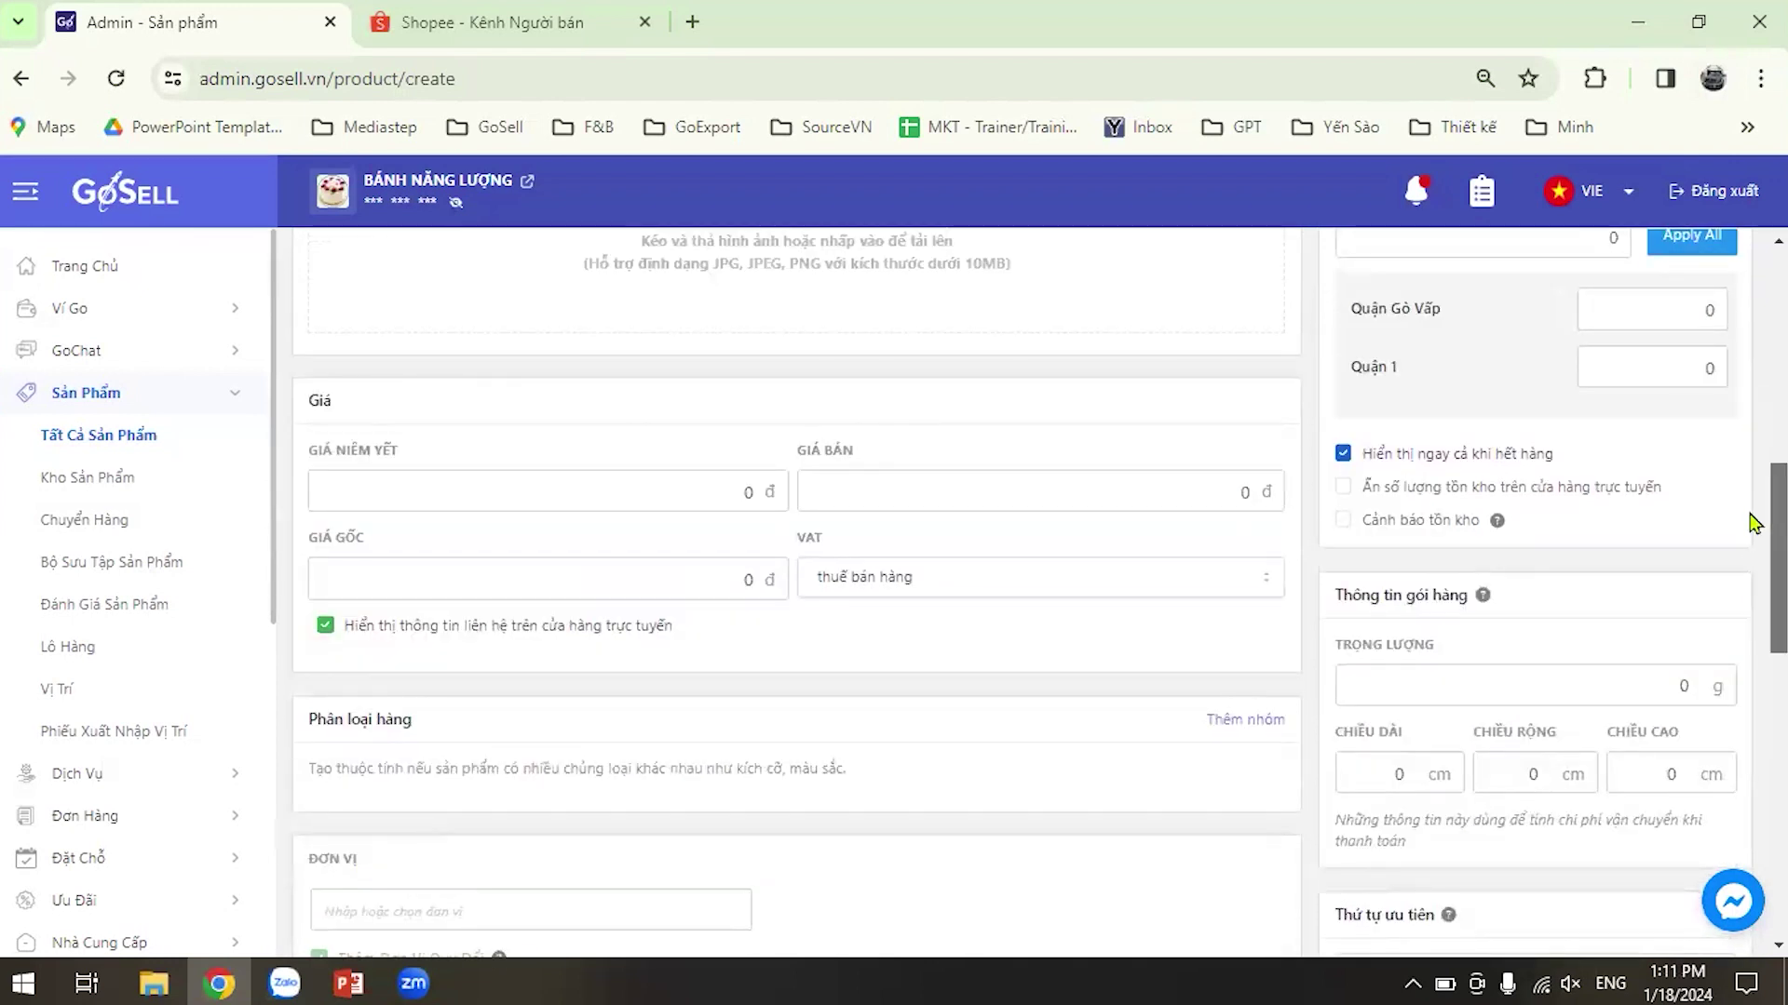
scroll(1750, 519, up, 2)
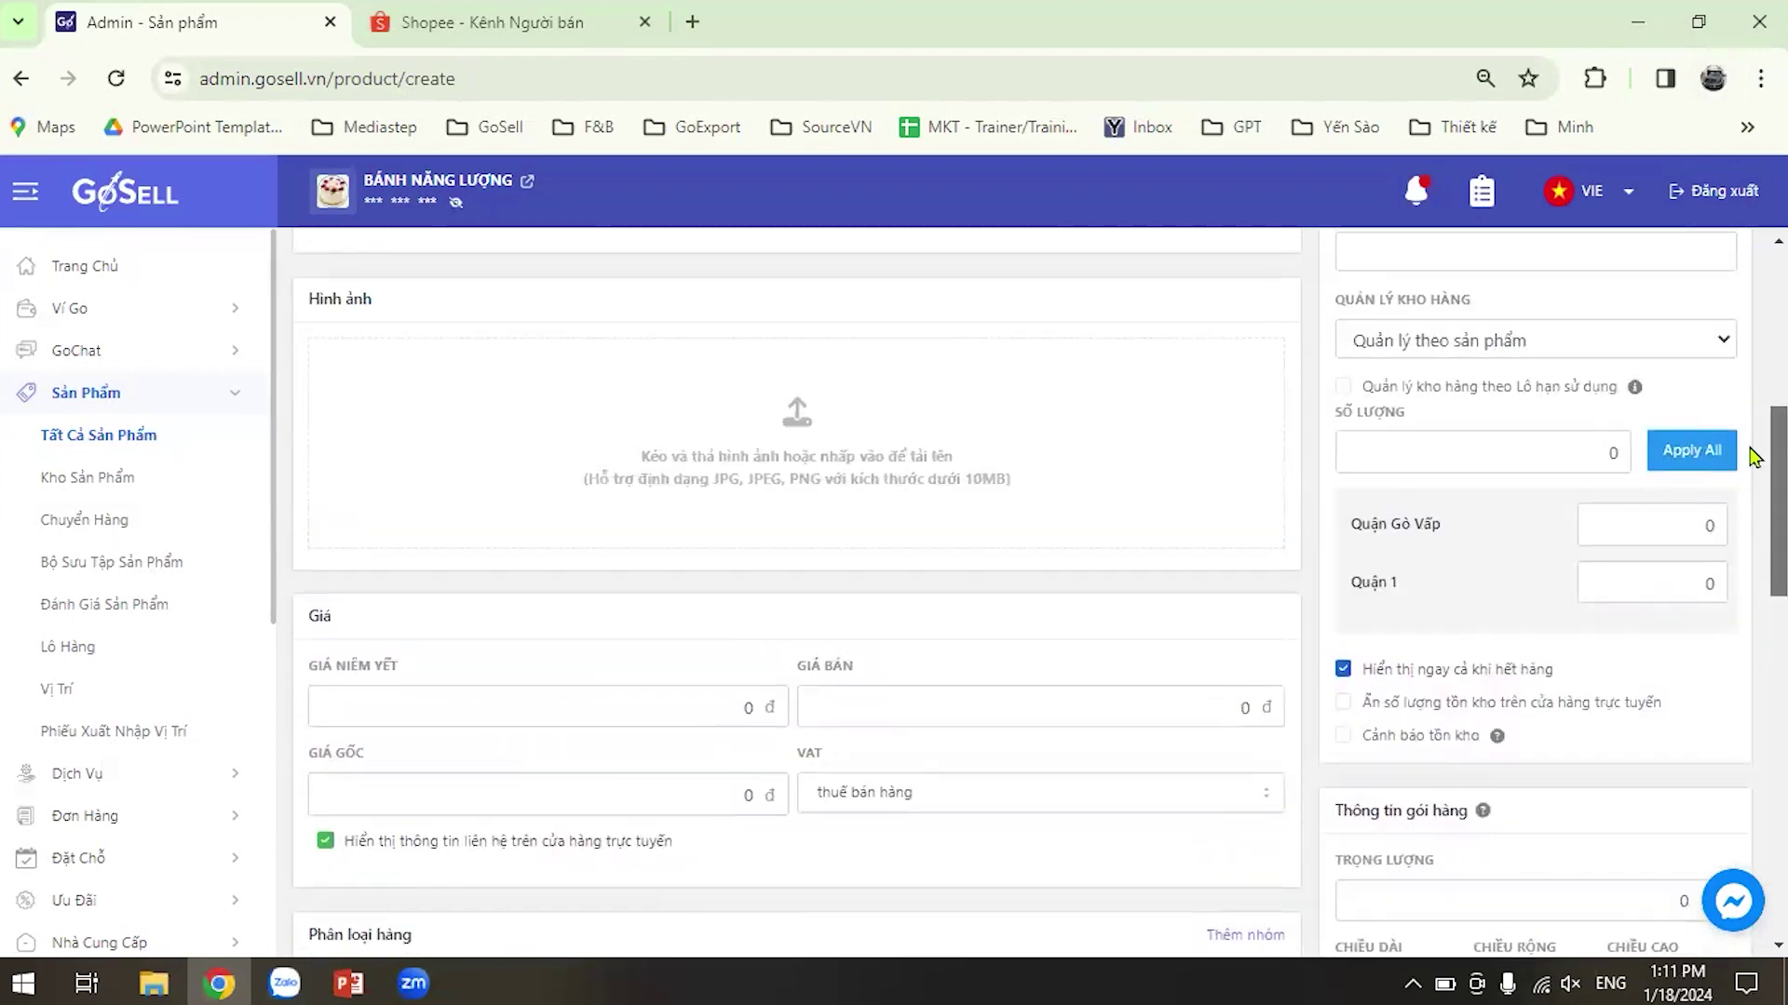
scroll(1755, 456, up, 1)
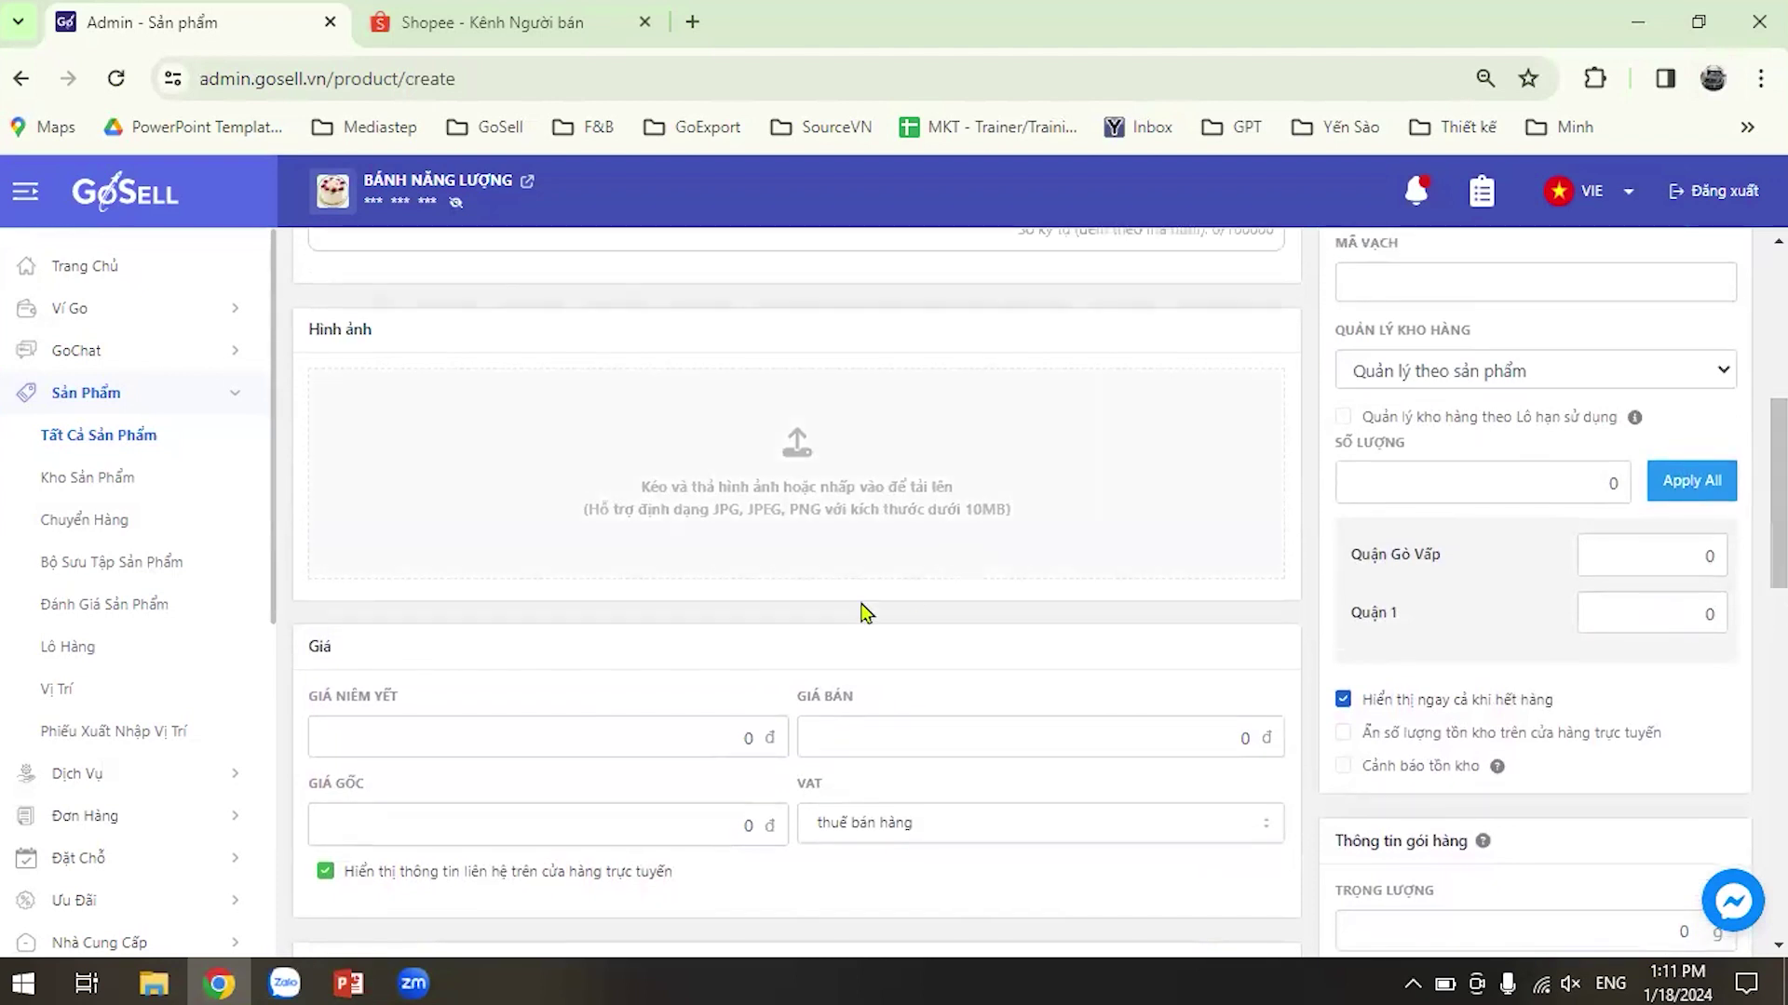
scroll(869, 649, down, 1)
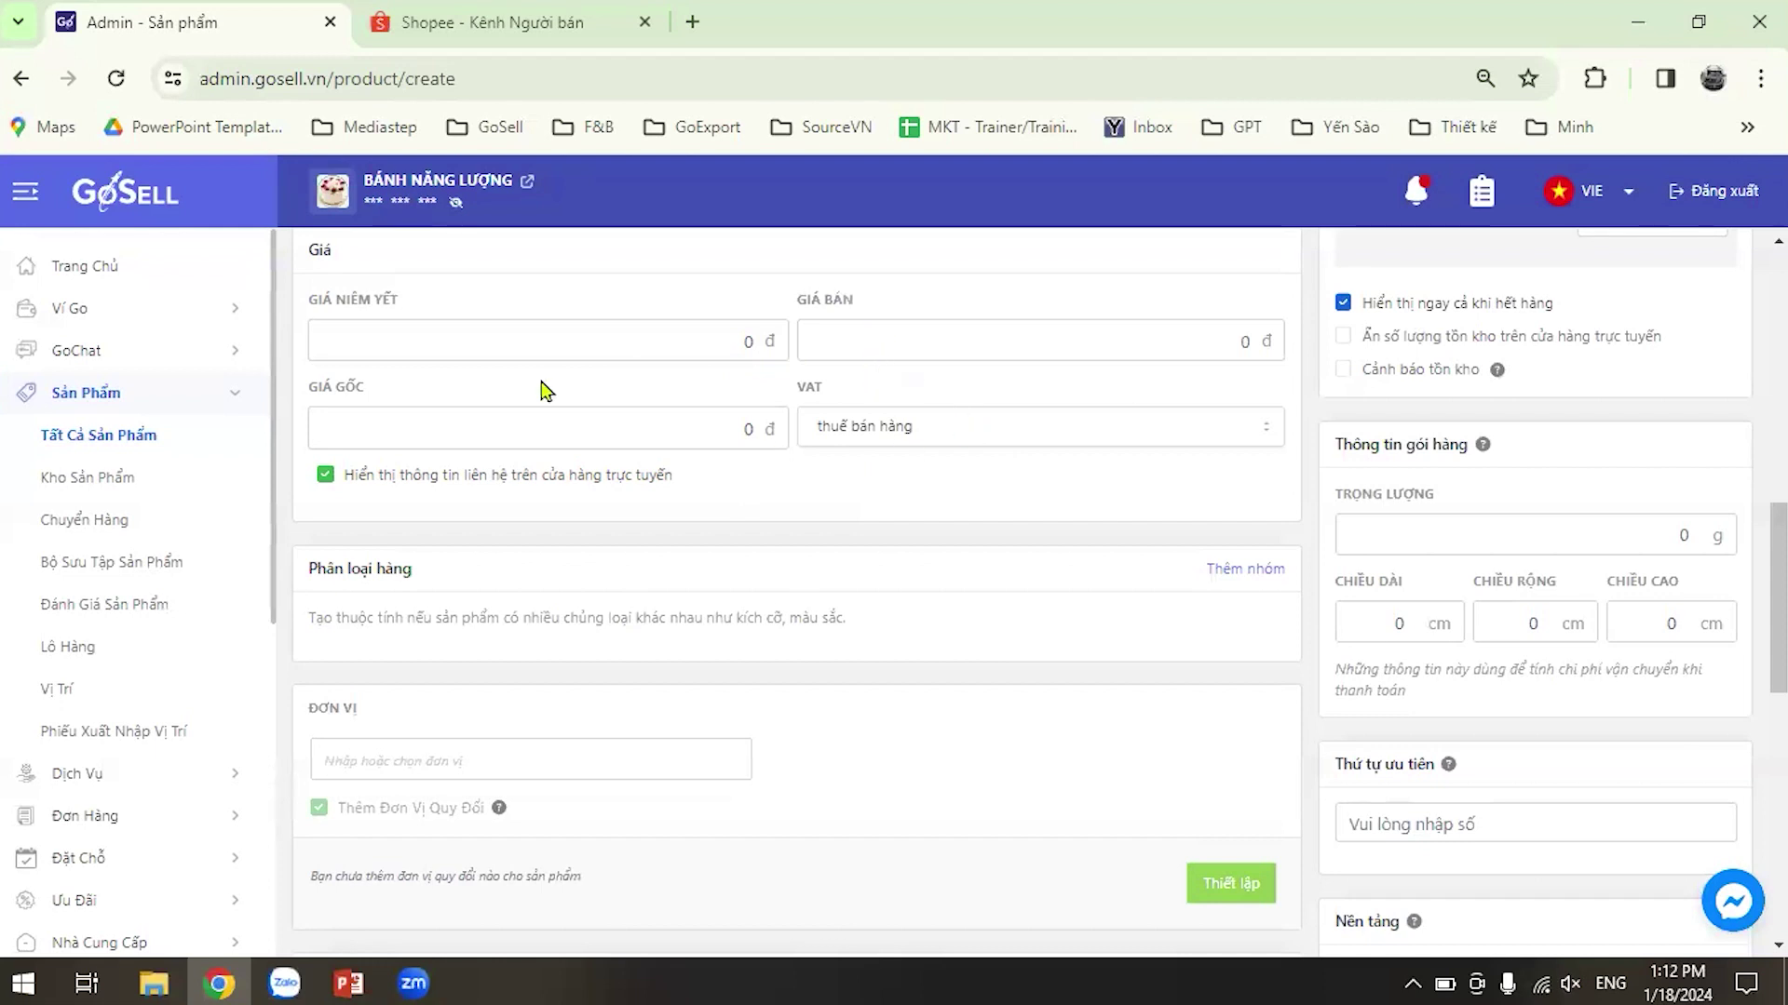
Open the existing product "Bánh tart trứng" from the list of all products and review its pricing section.
click(138, 435)
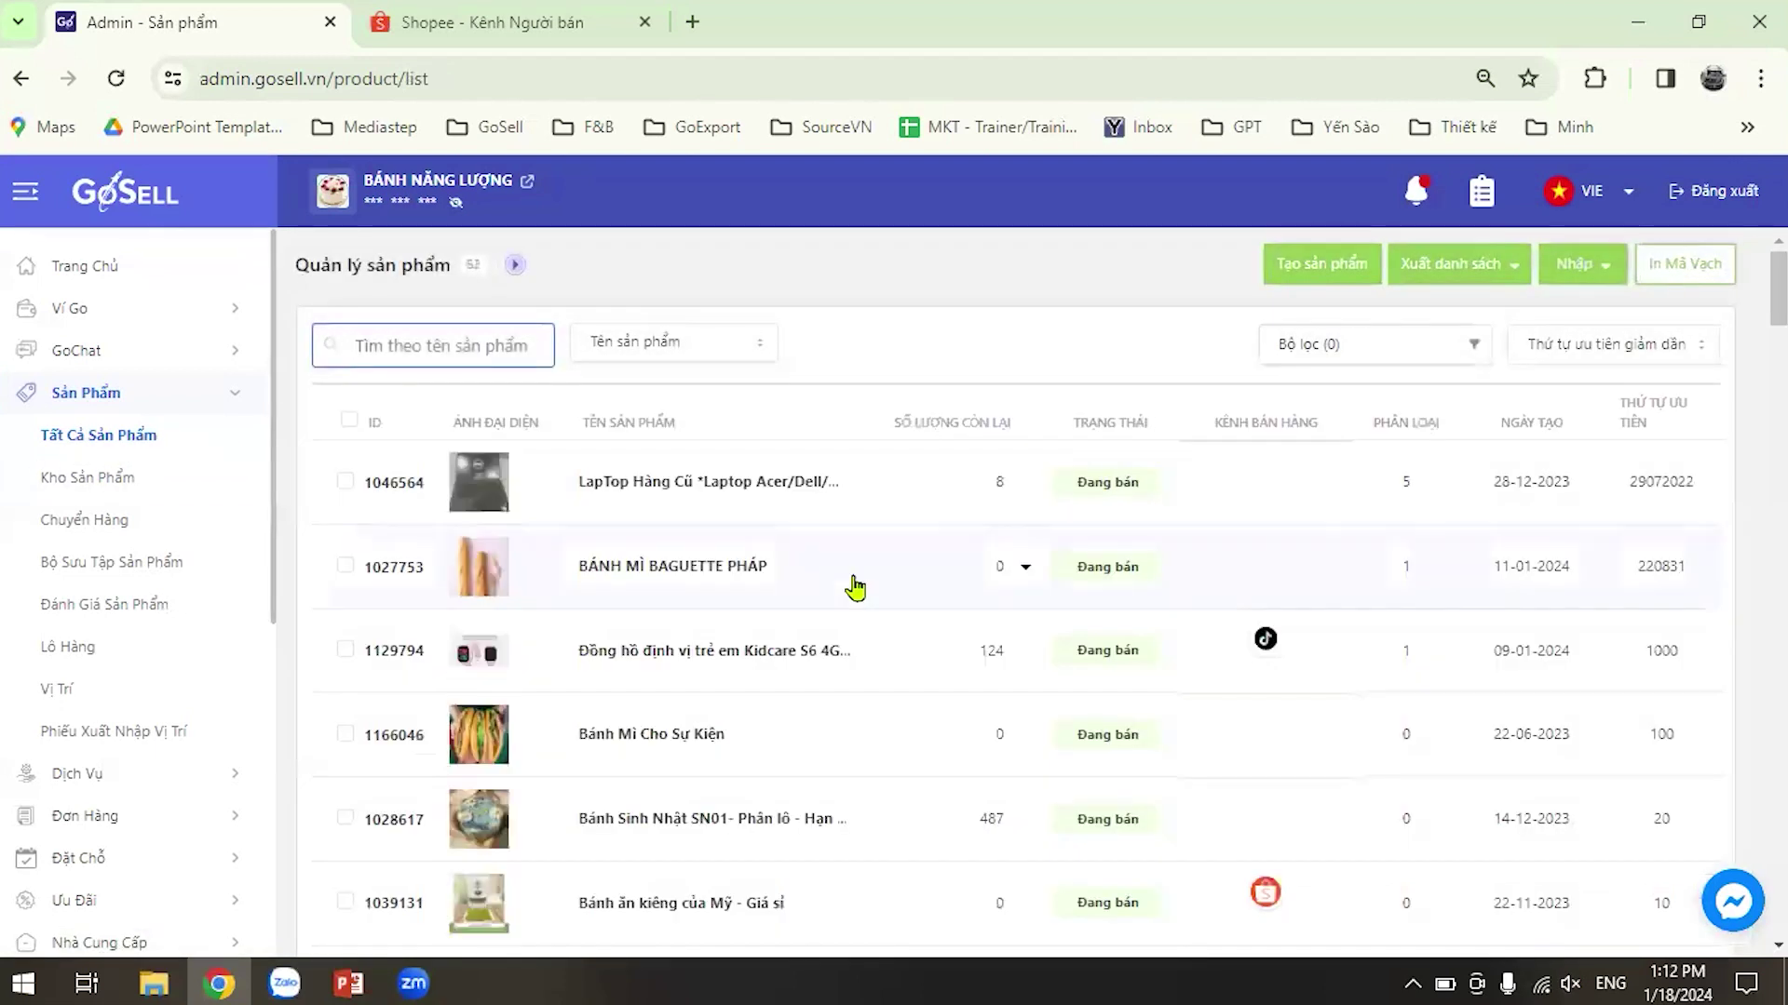
scroll(850, 585, down, 2)
scroll(831, 585, down, 12)
scroll(785, 659, down, 5)
click(682, 616)
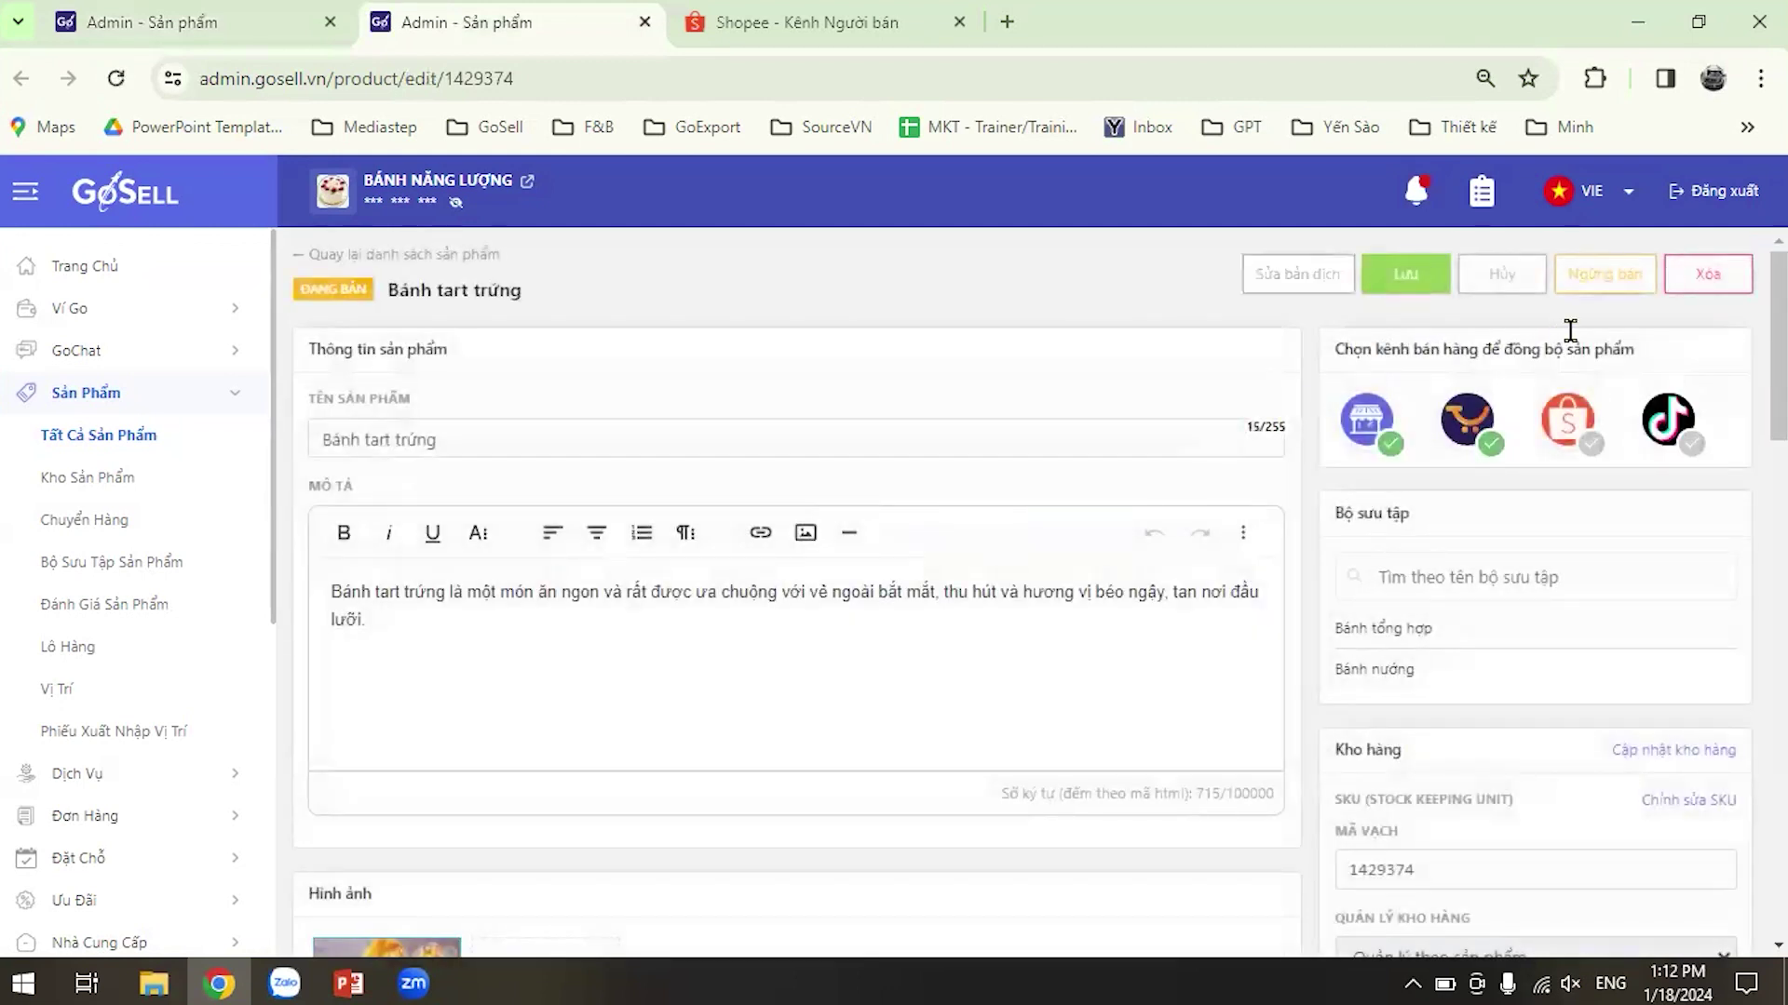
scroll(1754, 410, down, 3)
scroll(1754, 409, down, 6)
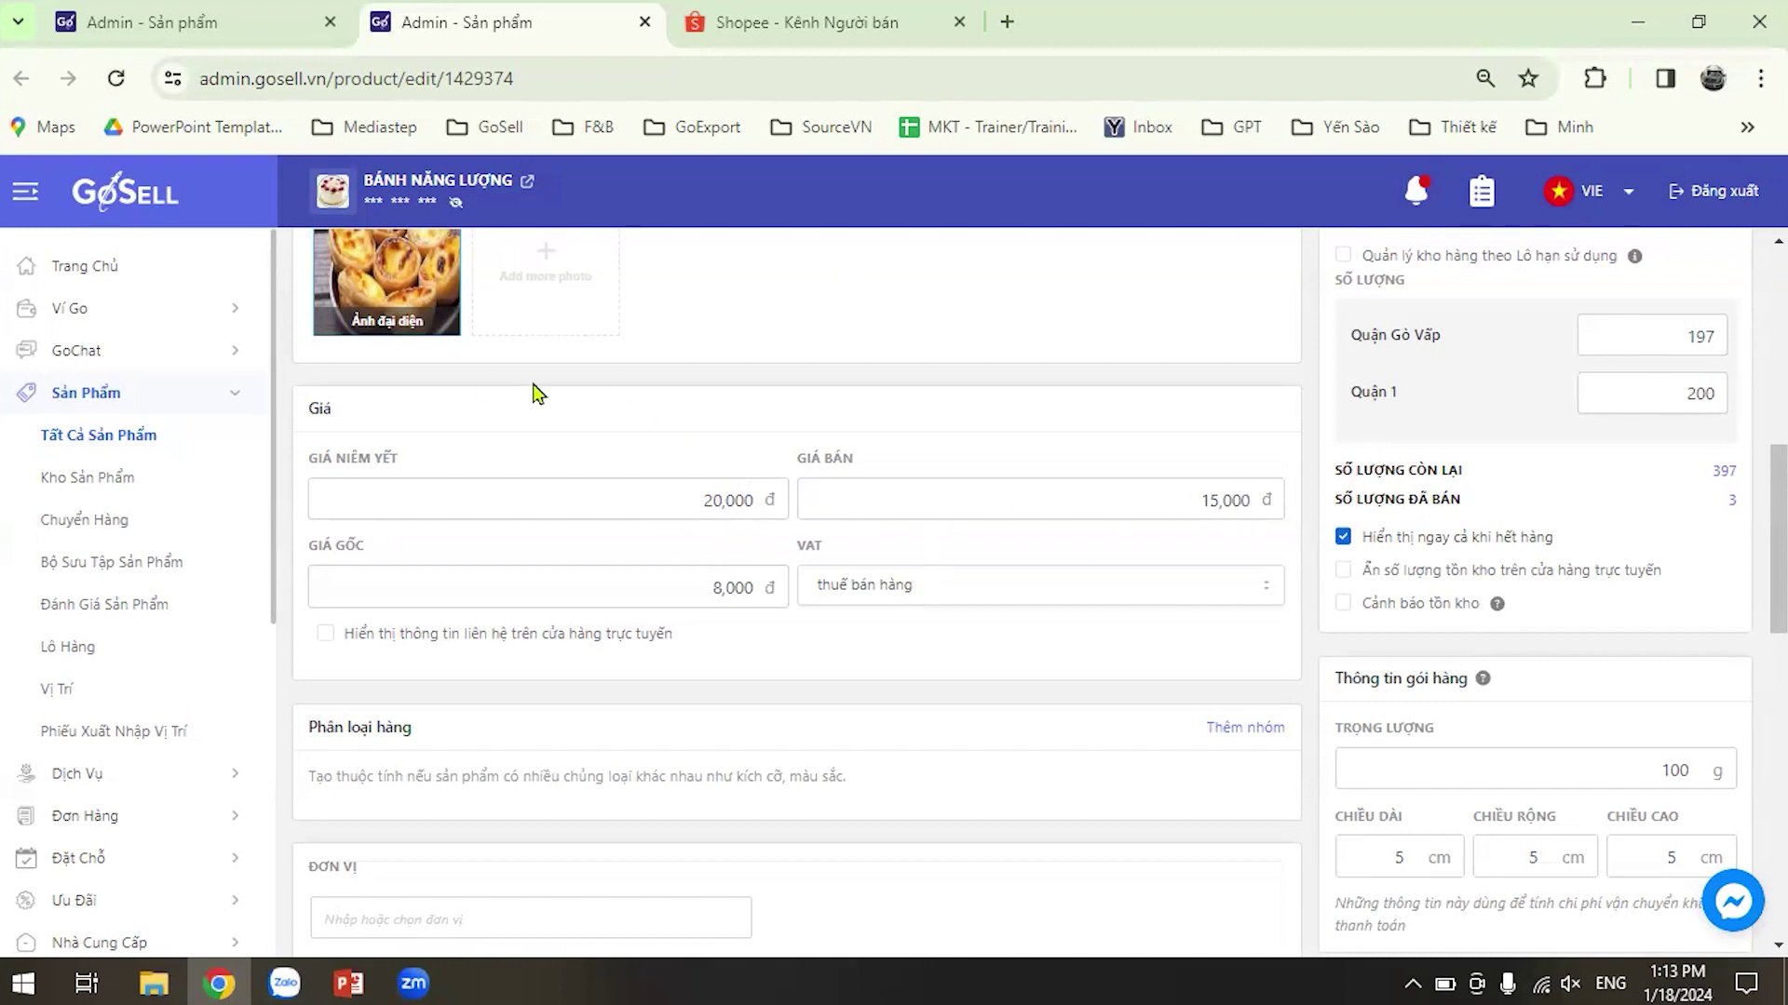
Open the BÁNH NĂNG LƯỢNG online storefront and examine how Bánh tart trứng's list price, selling price and discount badge are displayed.
click(528, 183)
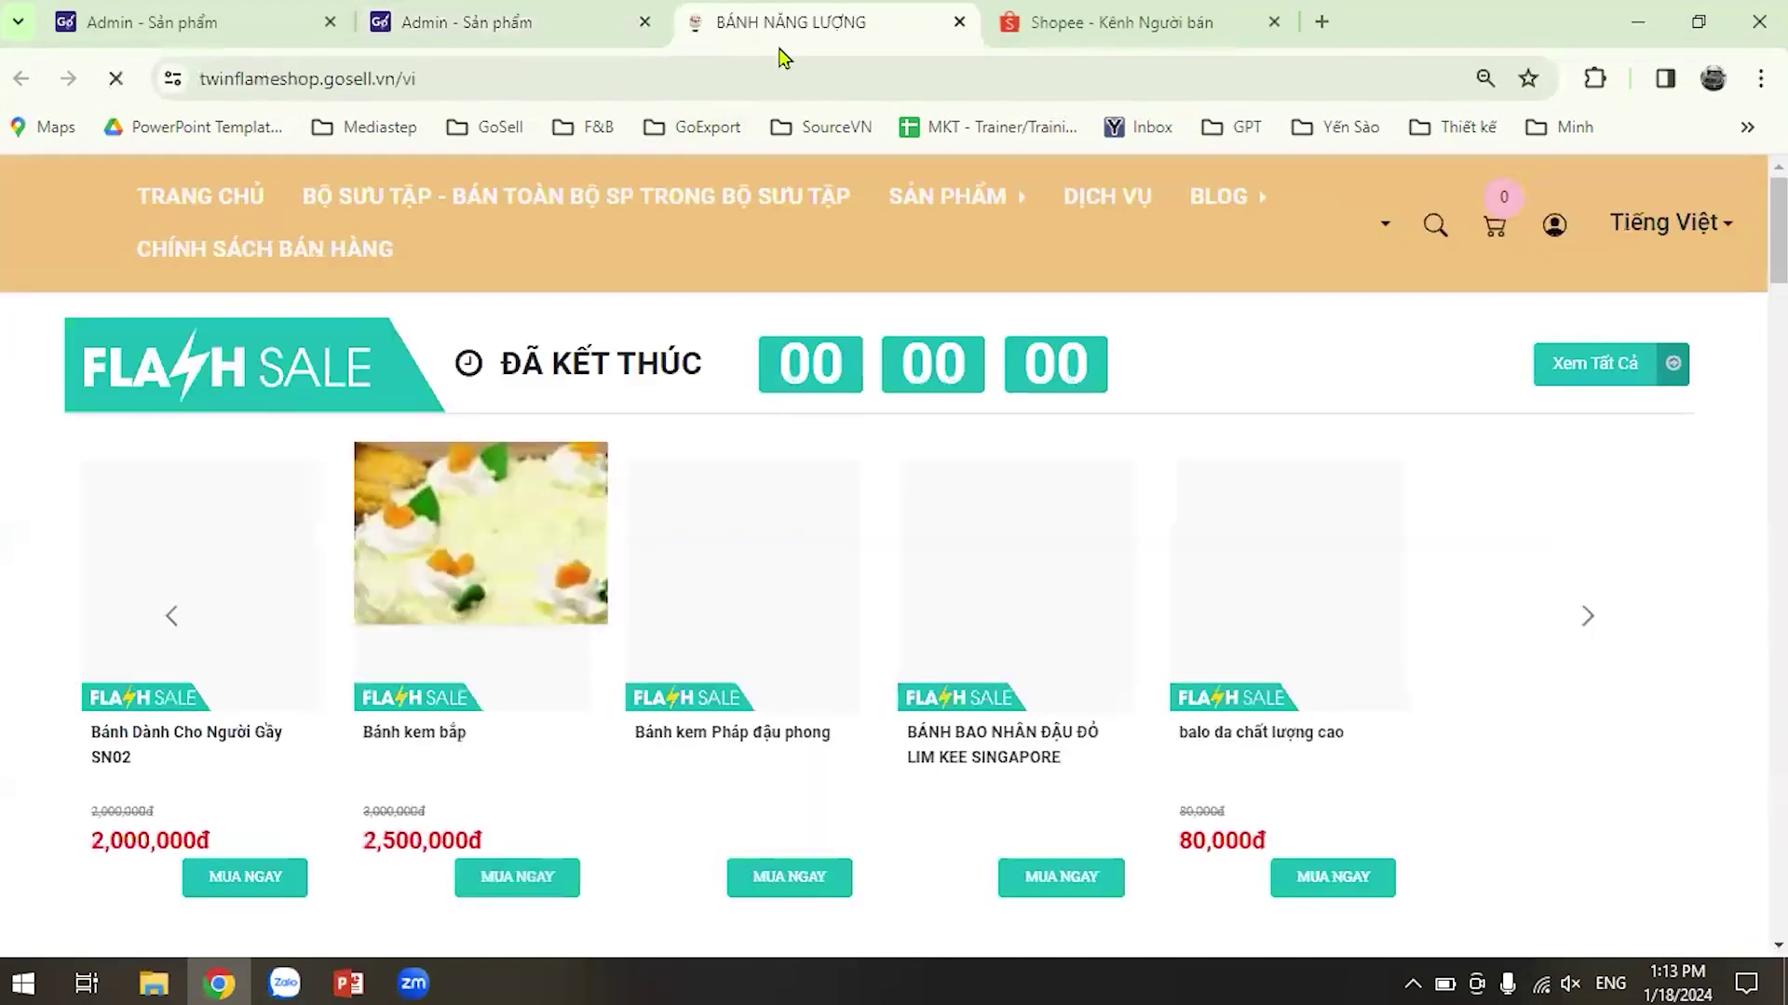
scroll(578, 698, down, 10)
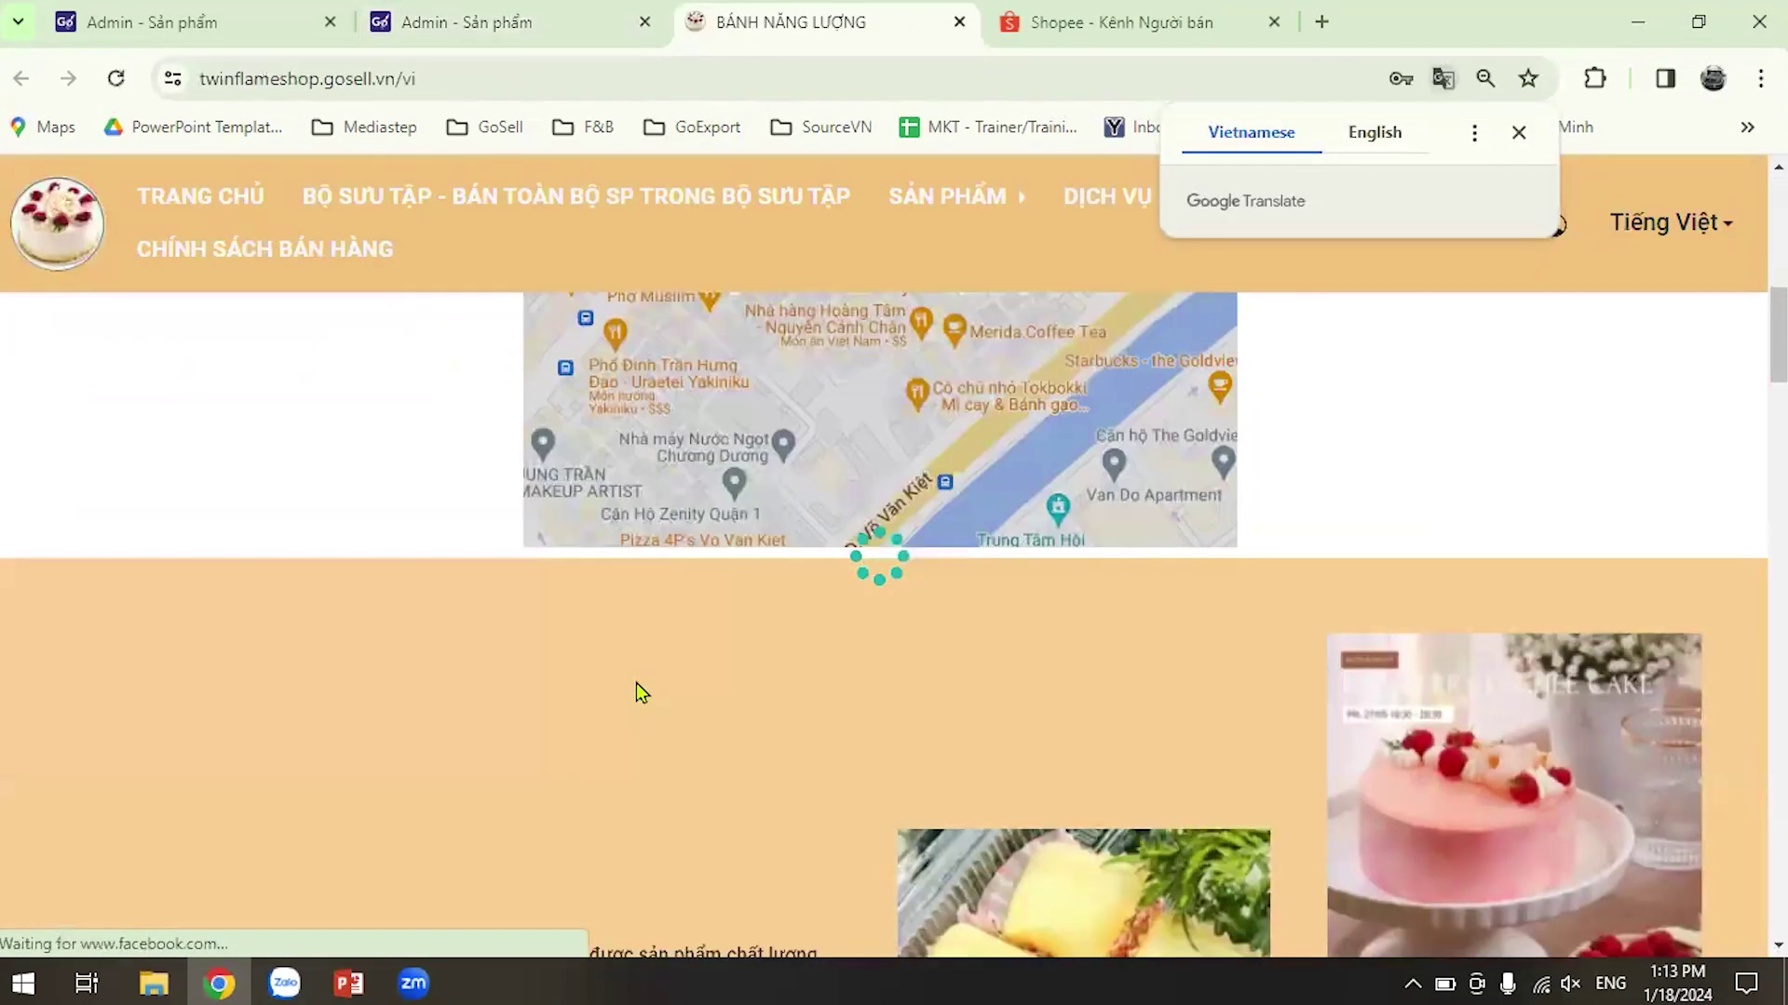
scroll(635, 683, down, 10)
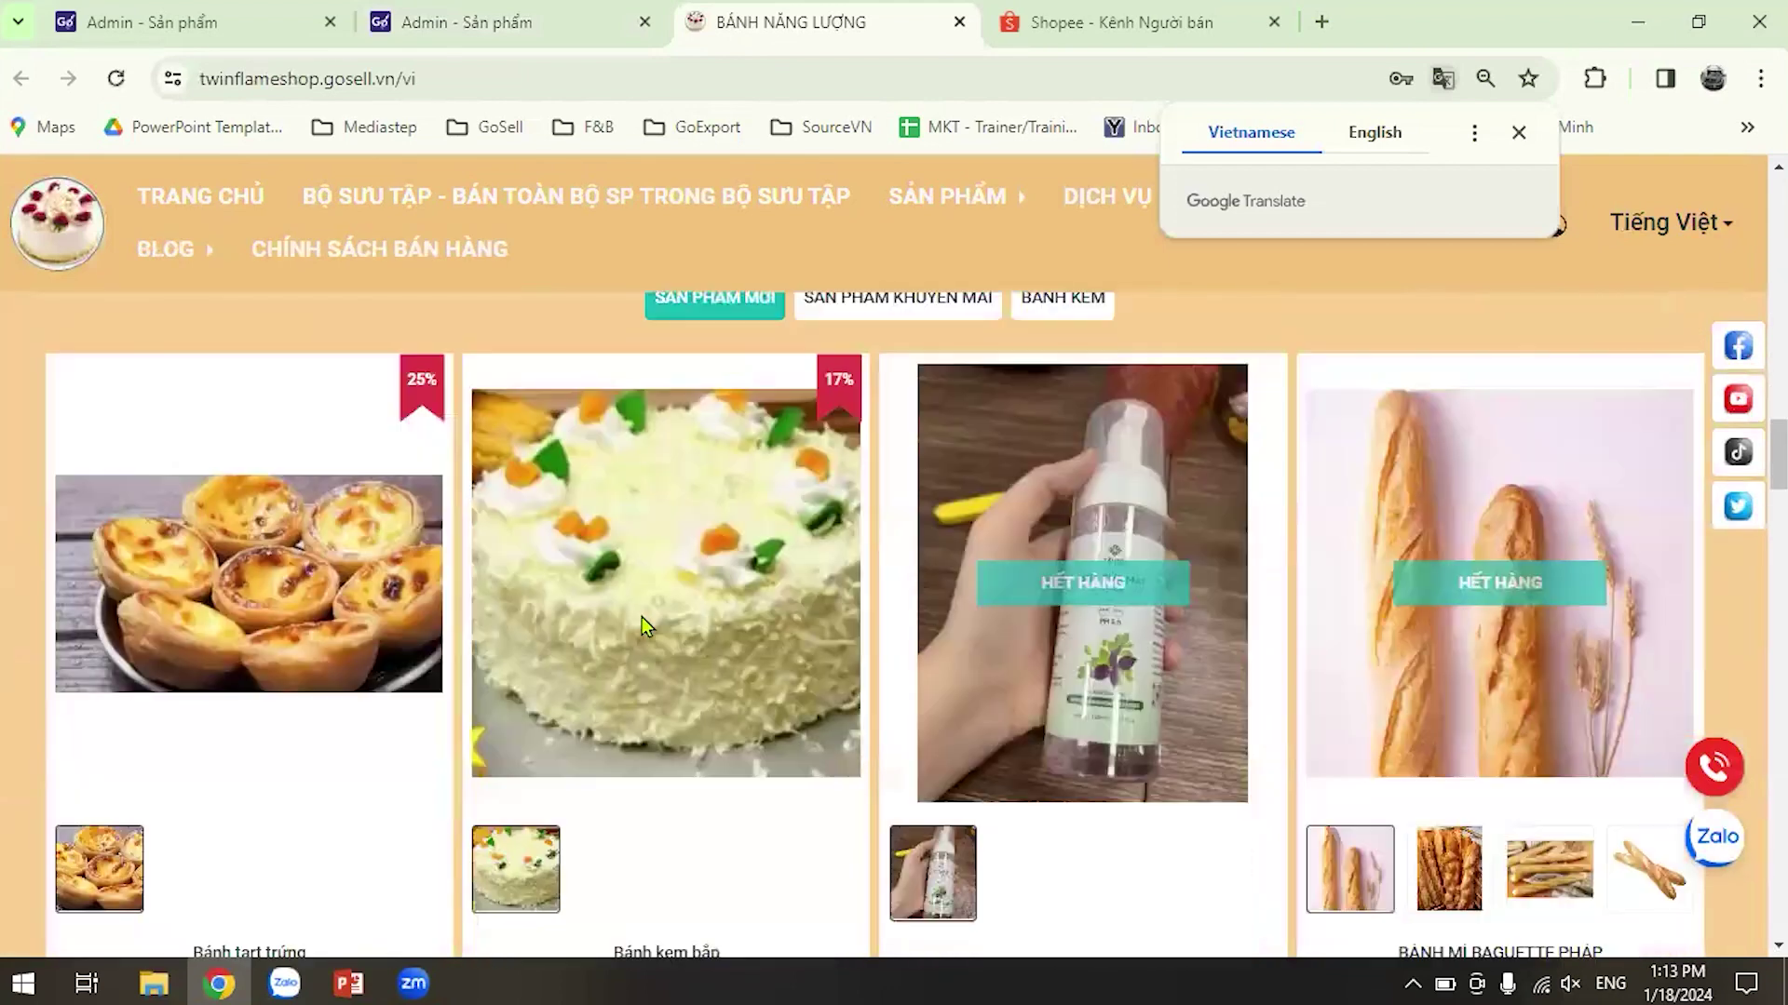
scroll(641, 618, down, 4)
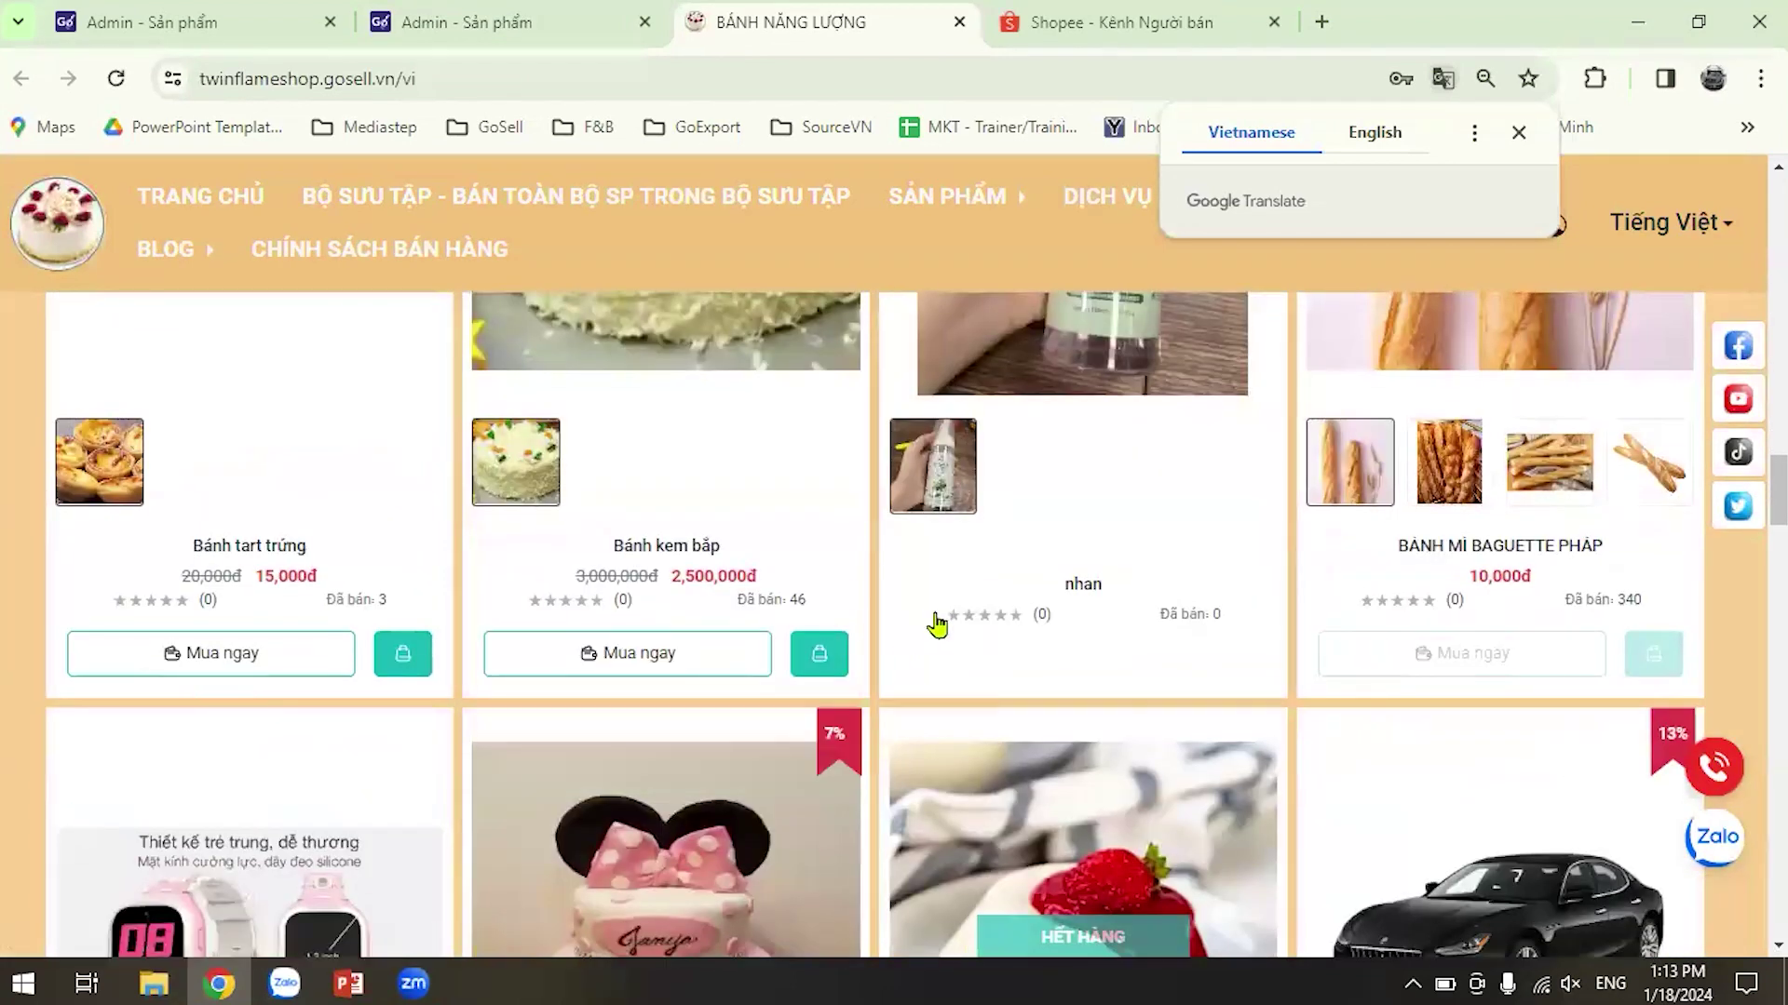
scroll(858, 596, up, 5)
scroll(453, 370, down, 1)
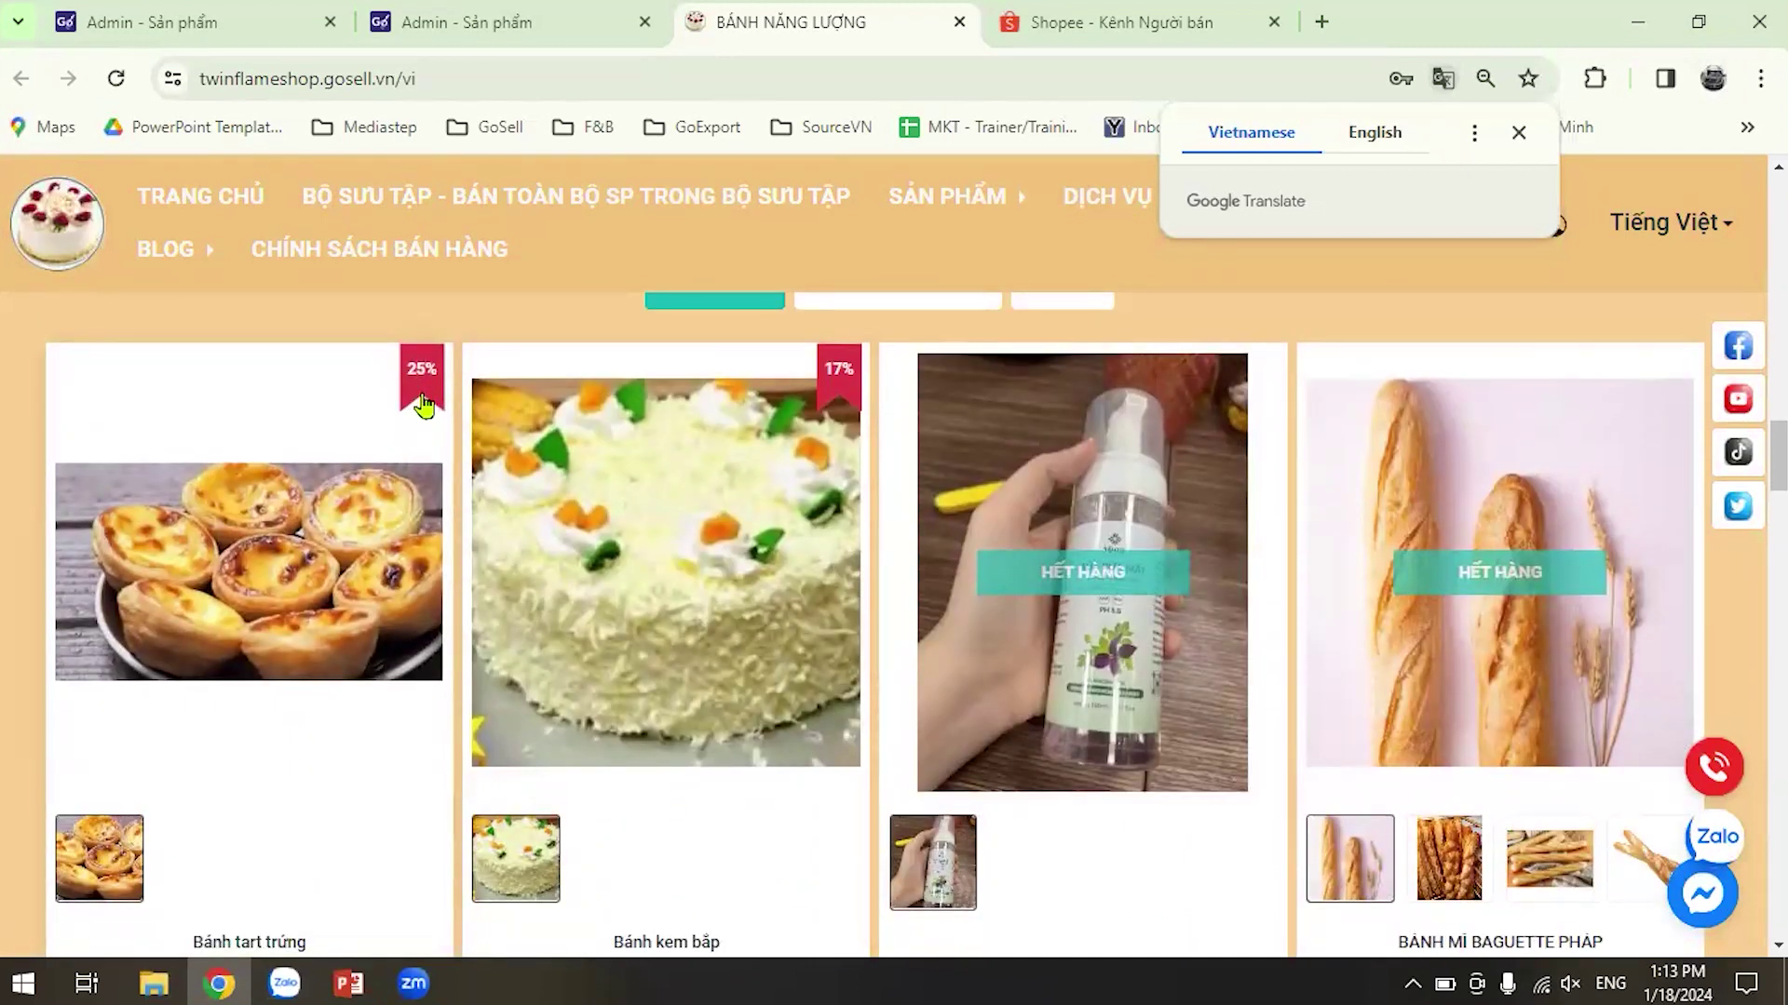
scroll(931, 447, down, 2)
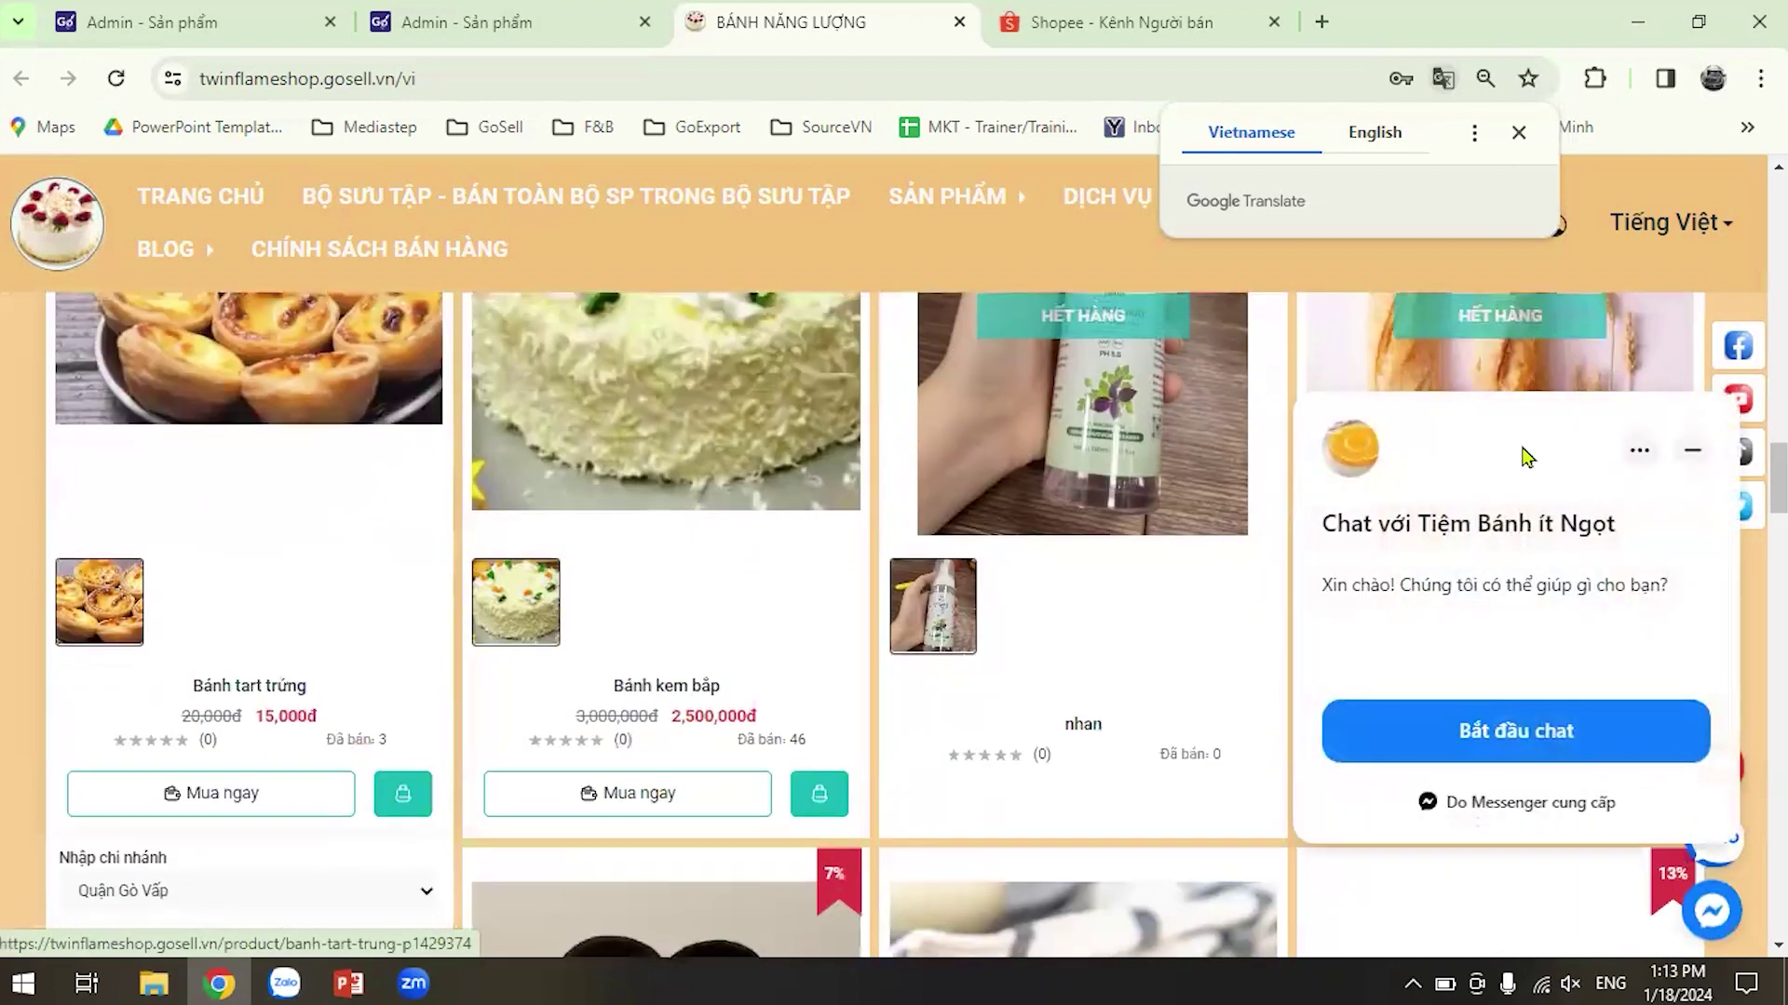
click(1691, 451)
scroll(400, 552, up, 3)
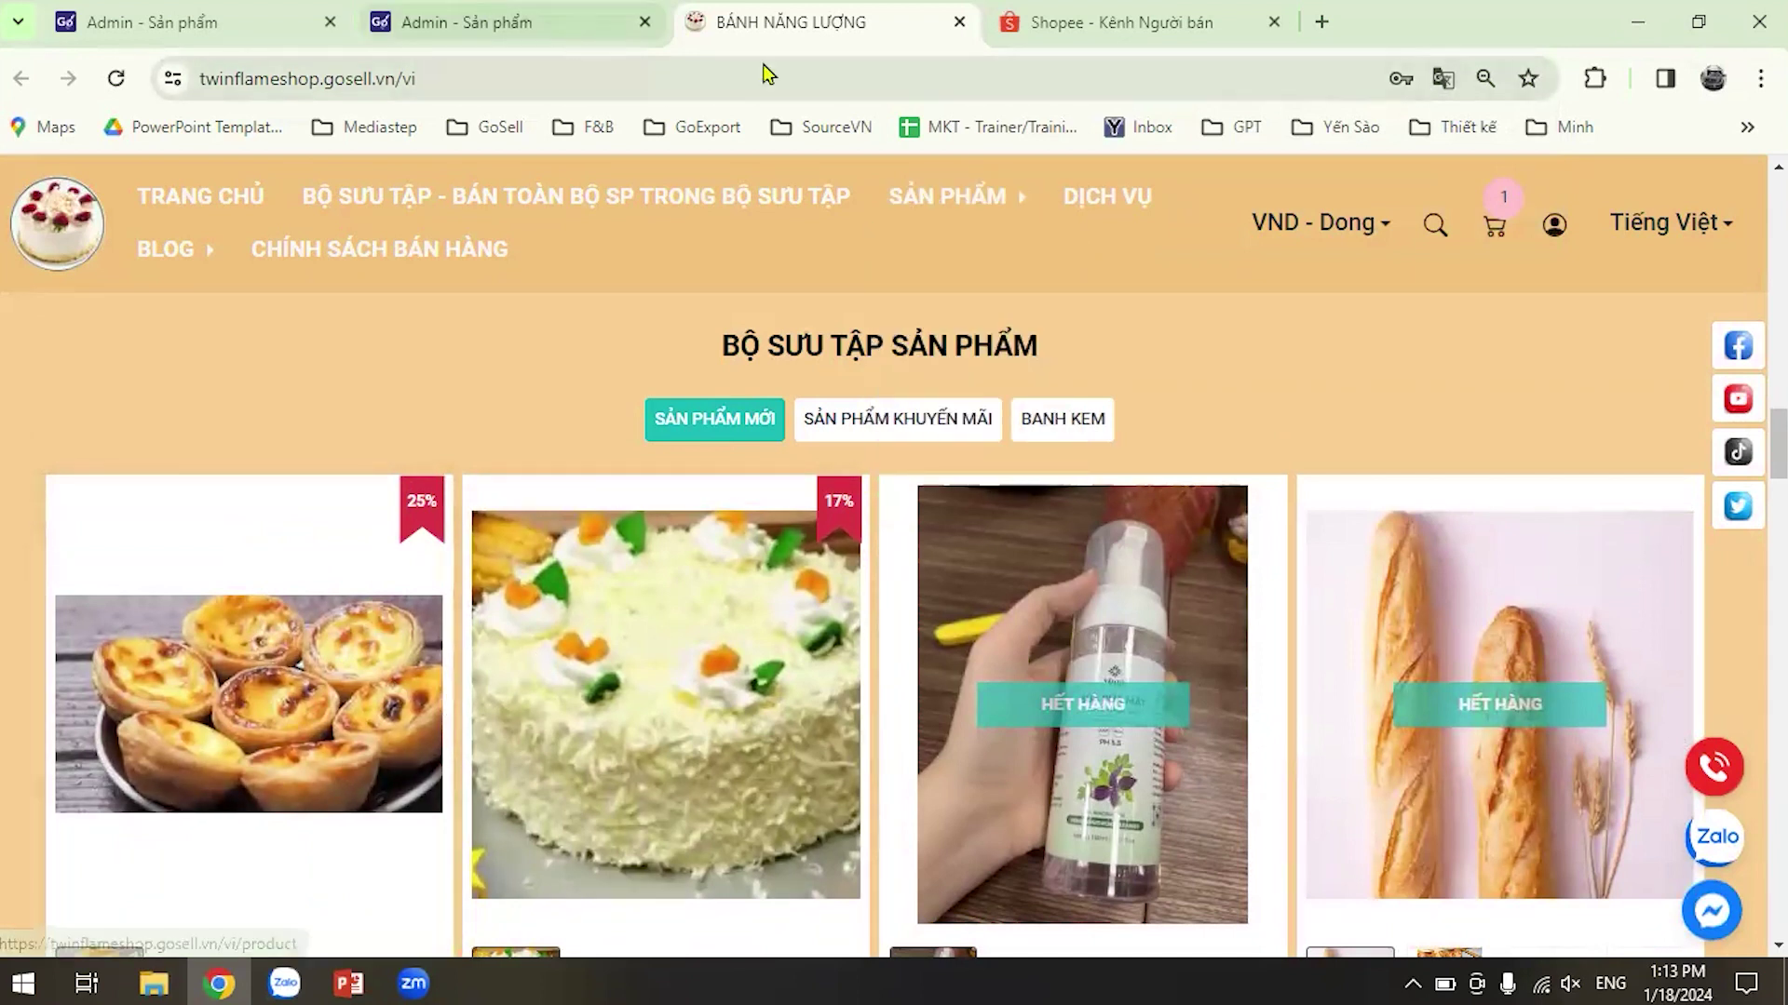
scroll(486, 406, down, 1)
scroll(486, 406, down, 2)
Return to the Bánh tart trứng edit page and add a classification group named Màu Sắc.
click(516, 26)
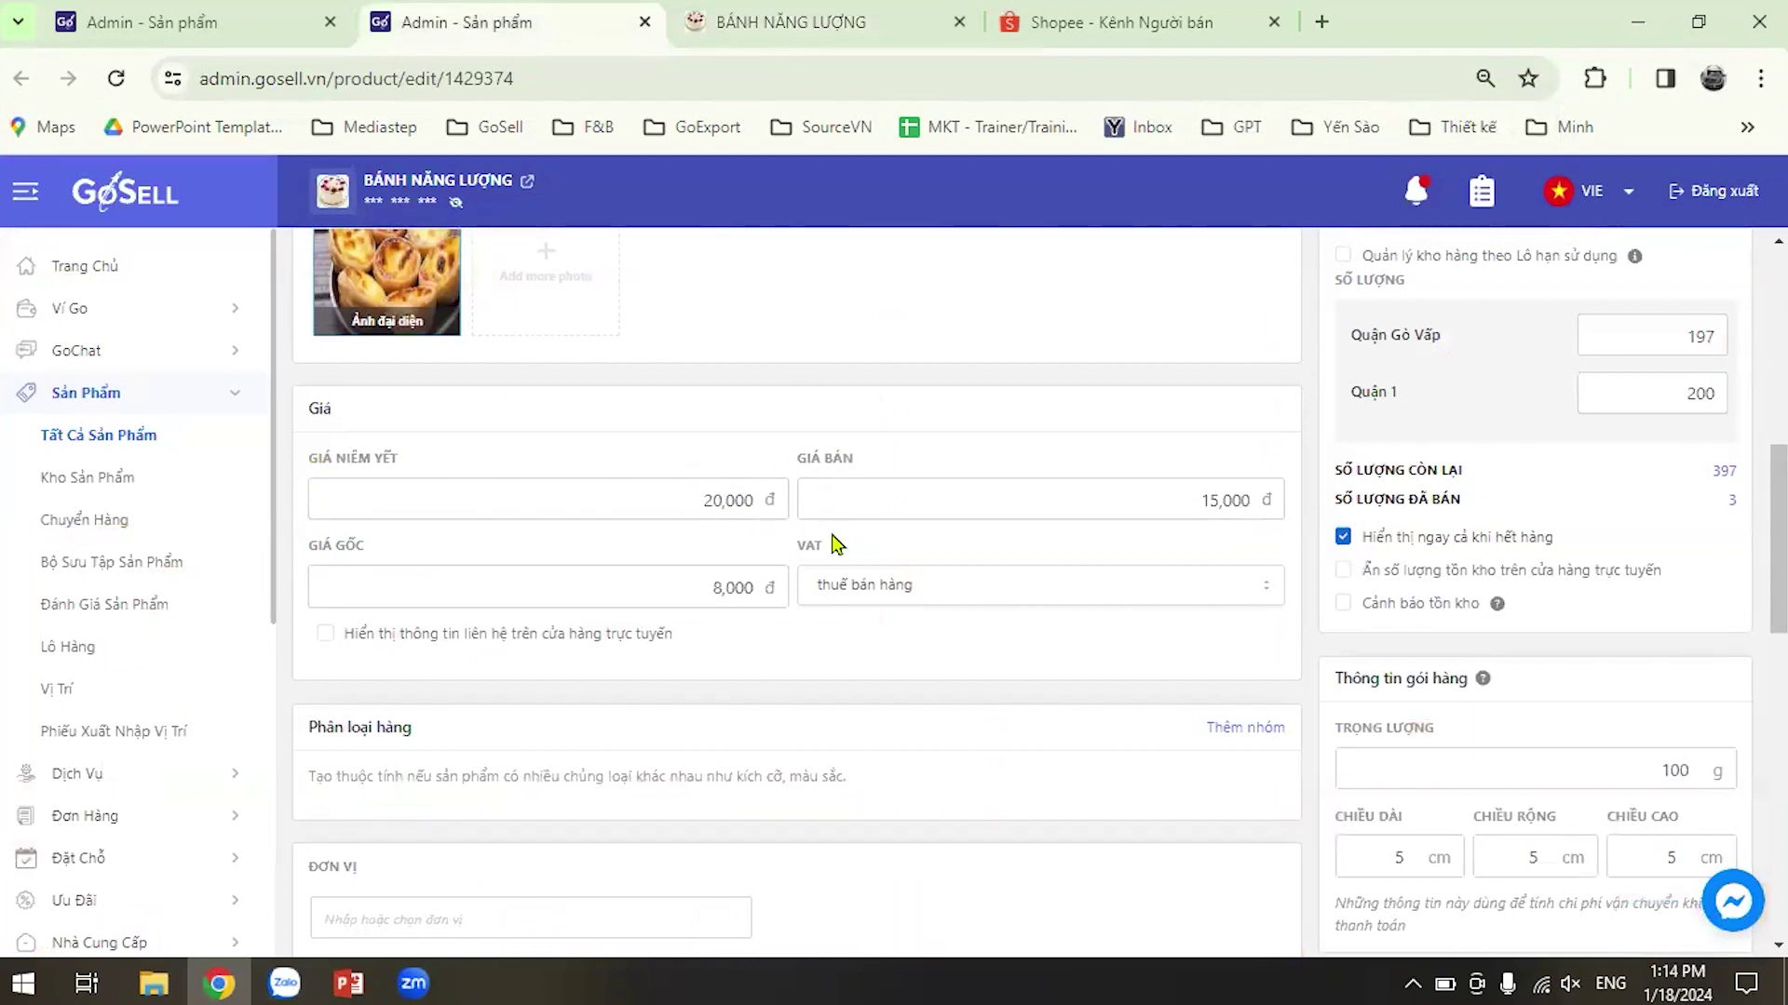
scroll(870, 544, down, 2)
scroll(931, 508, down, 4)
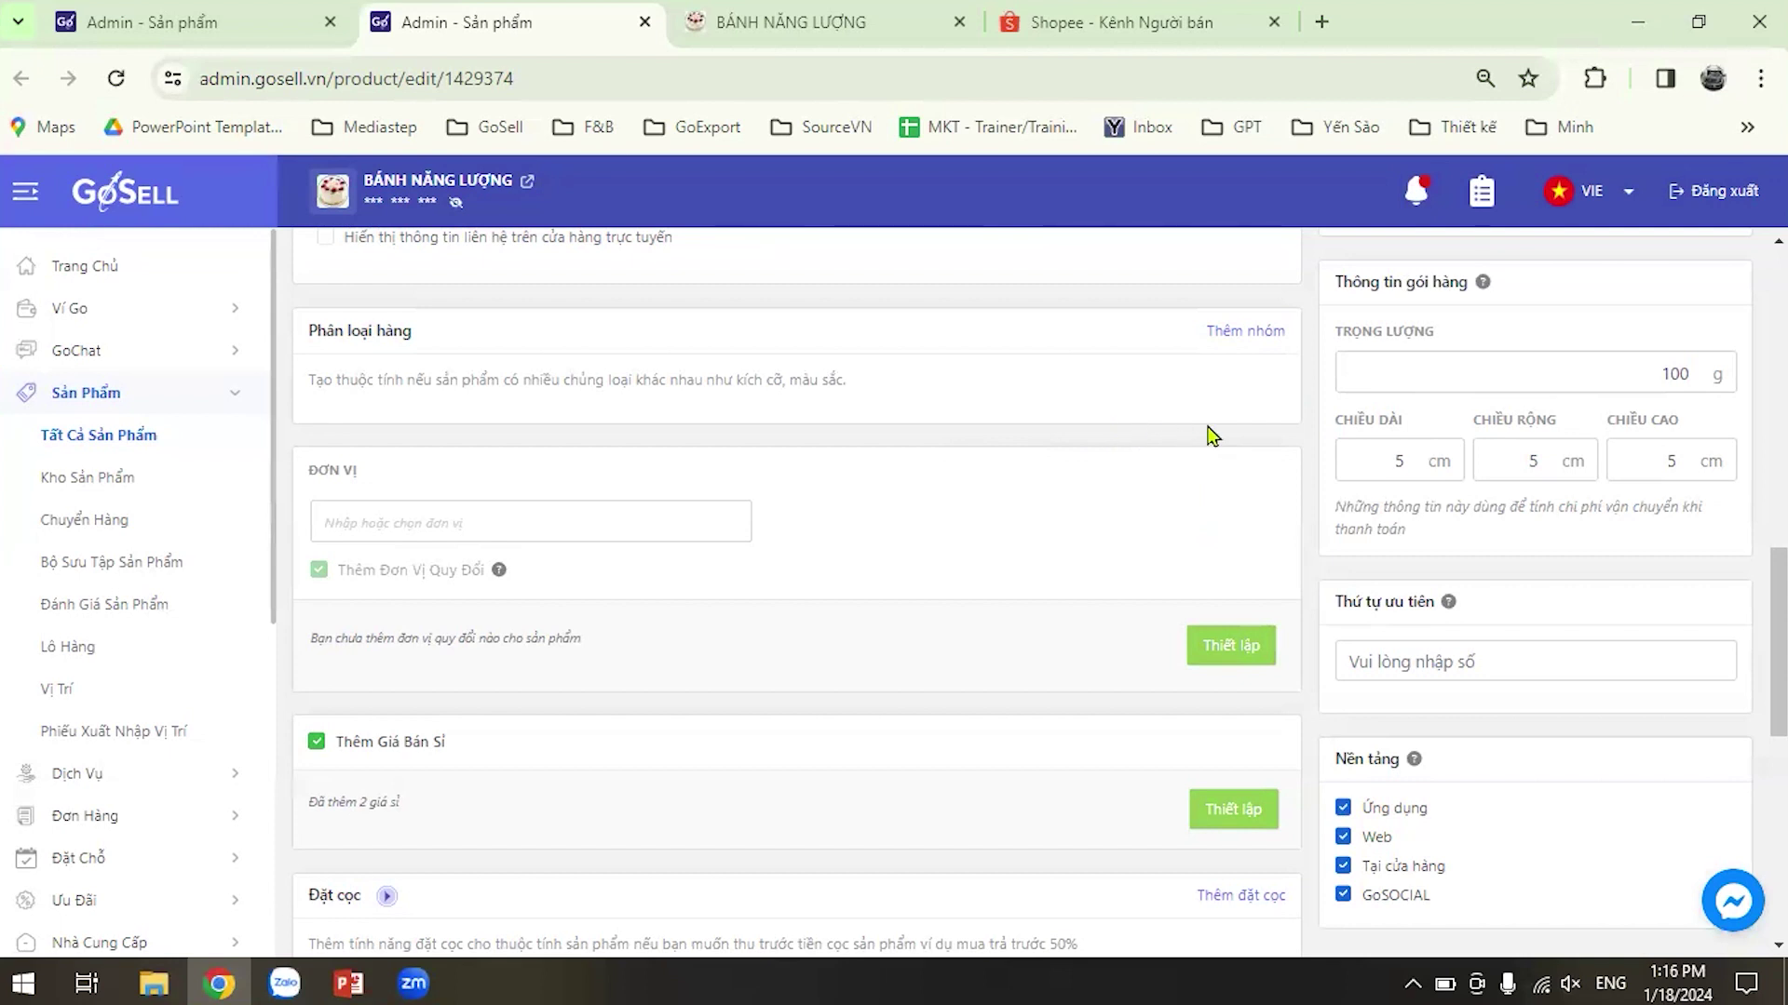
scroll(1257, 470, up, 2)
scroll(1303, 461, down, 2)
click(1250, 350)
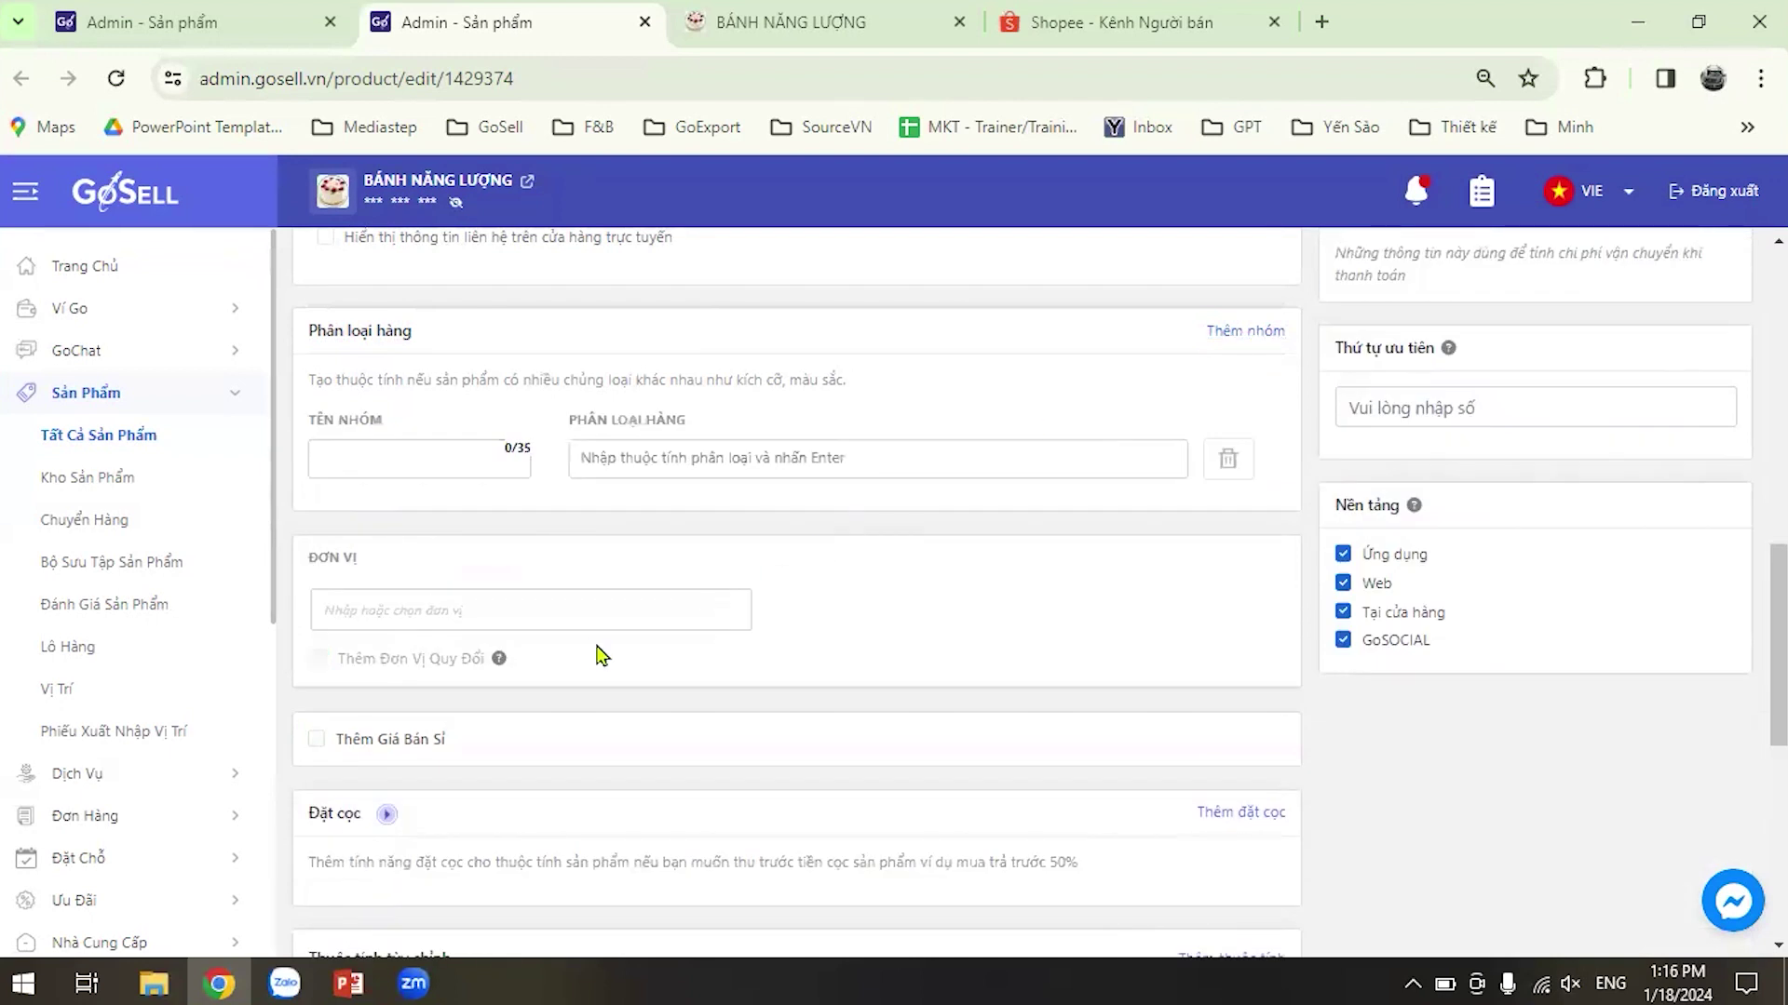
click(414, 460)
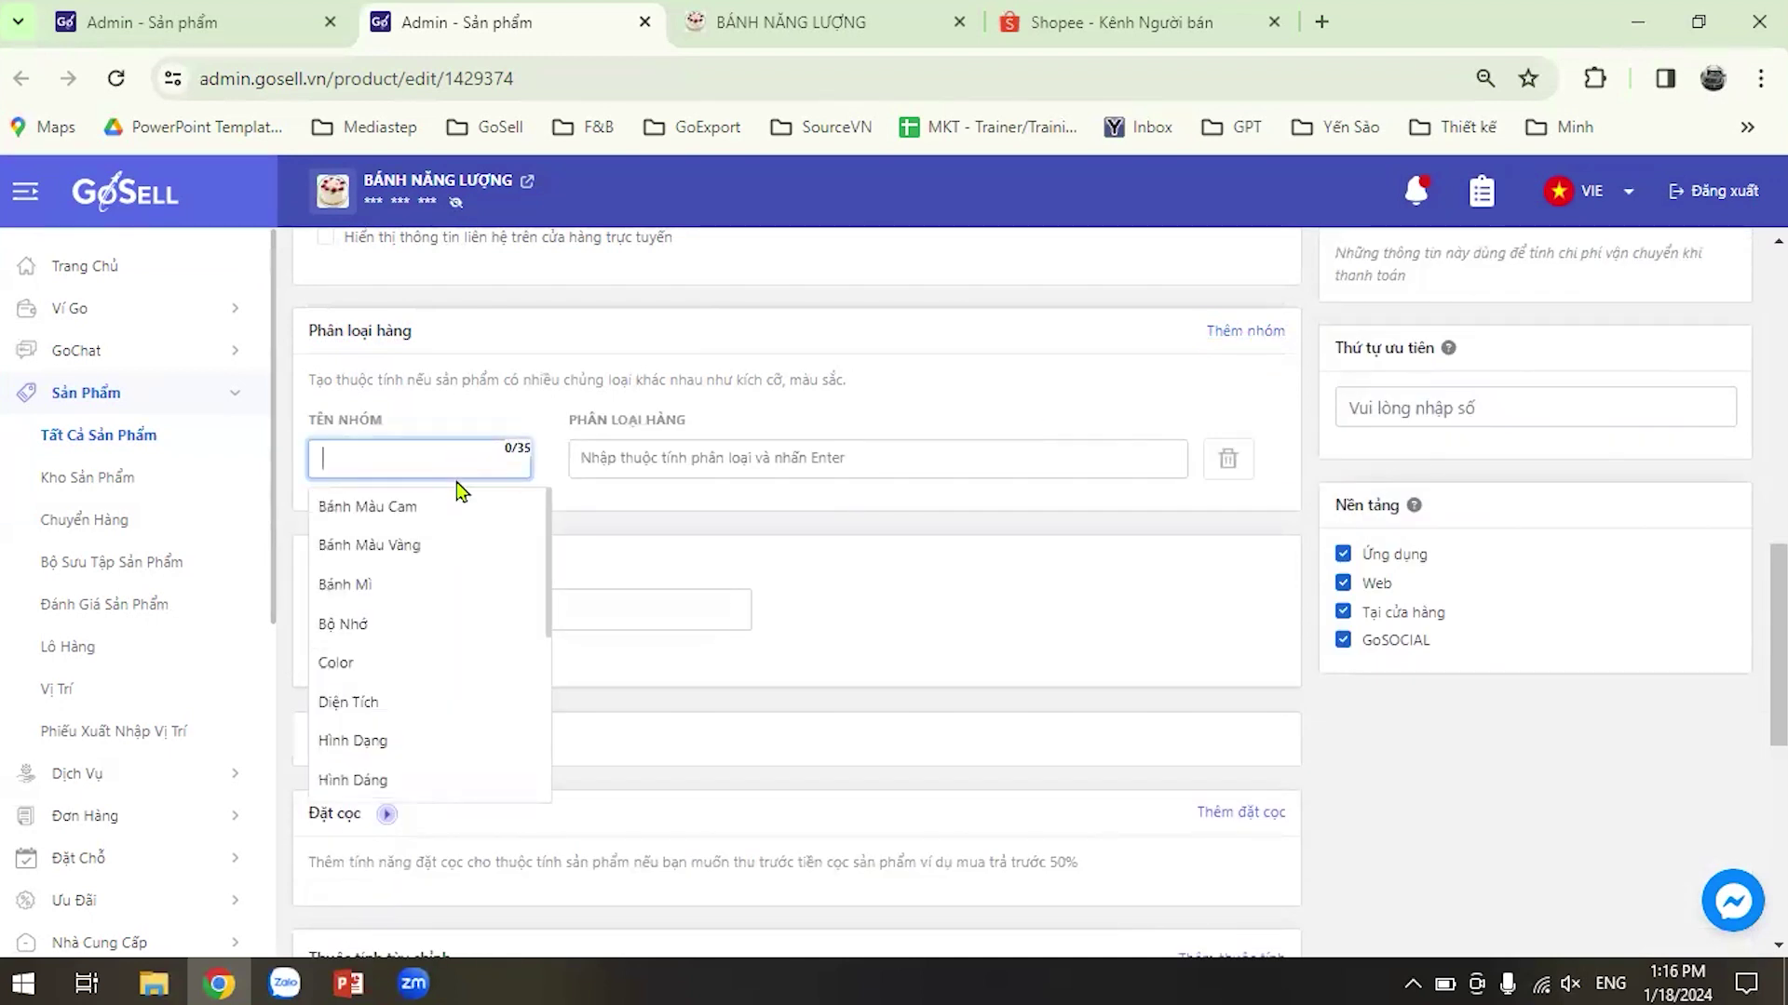
click(550, 411)
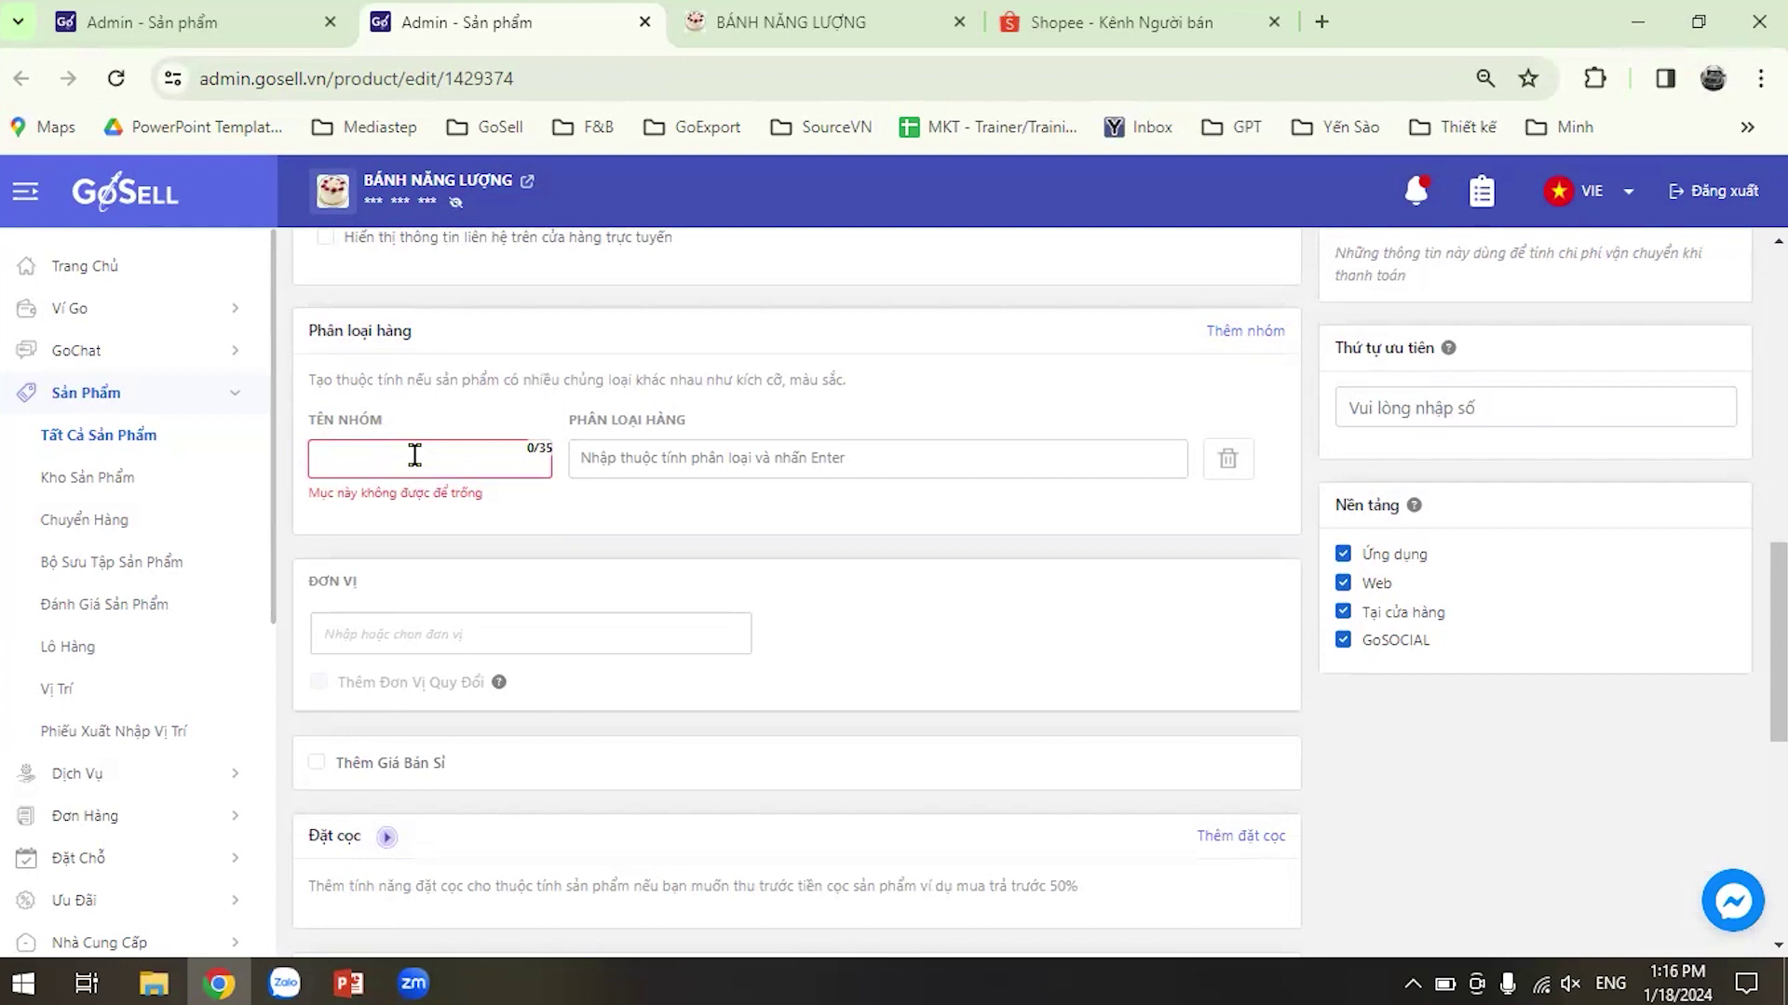
click(414, 455)
text(màu sa)
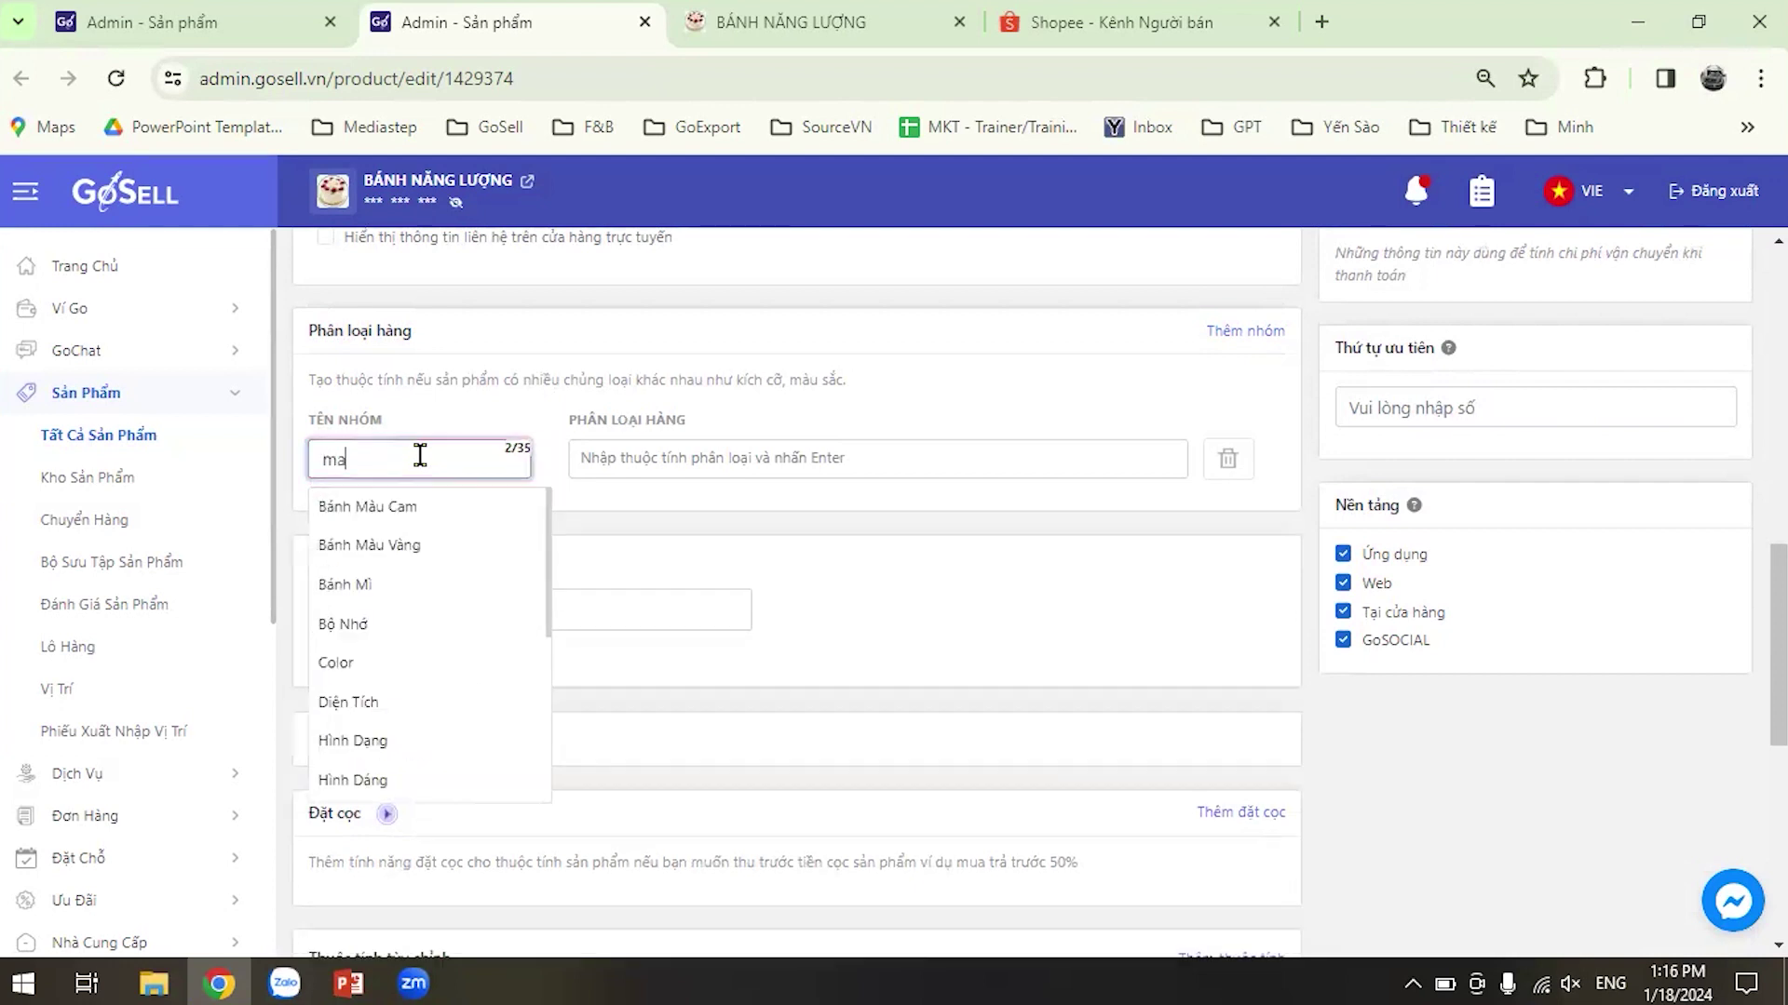
text(c)
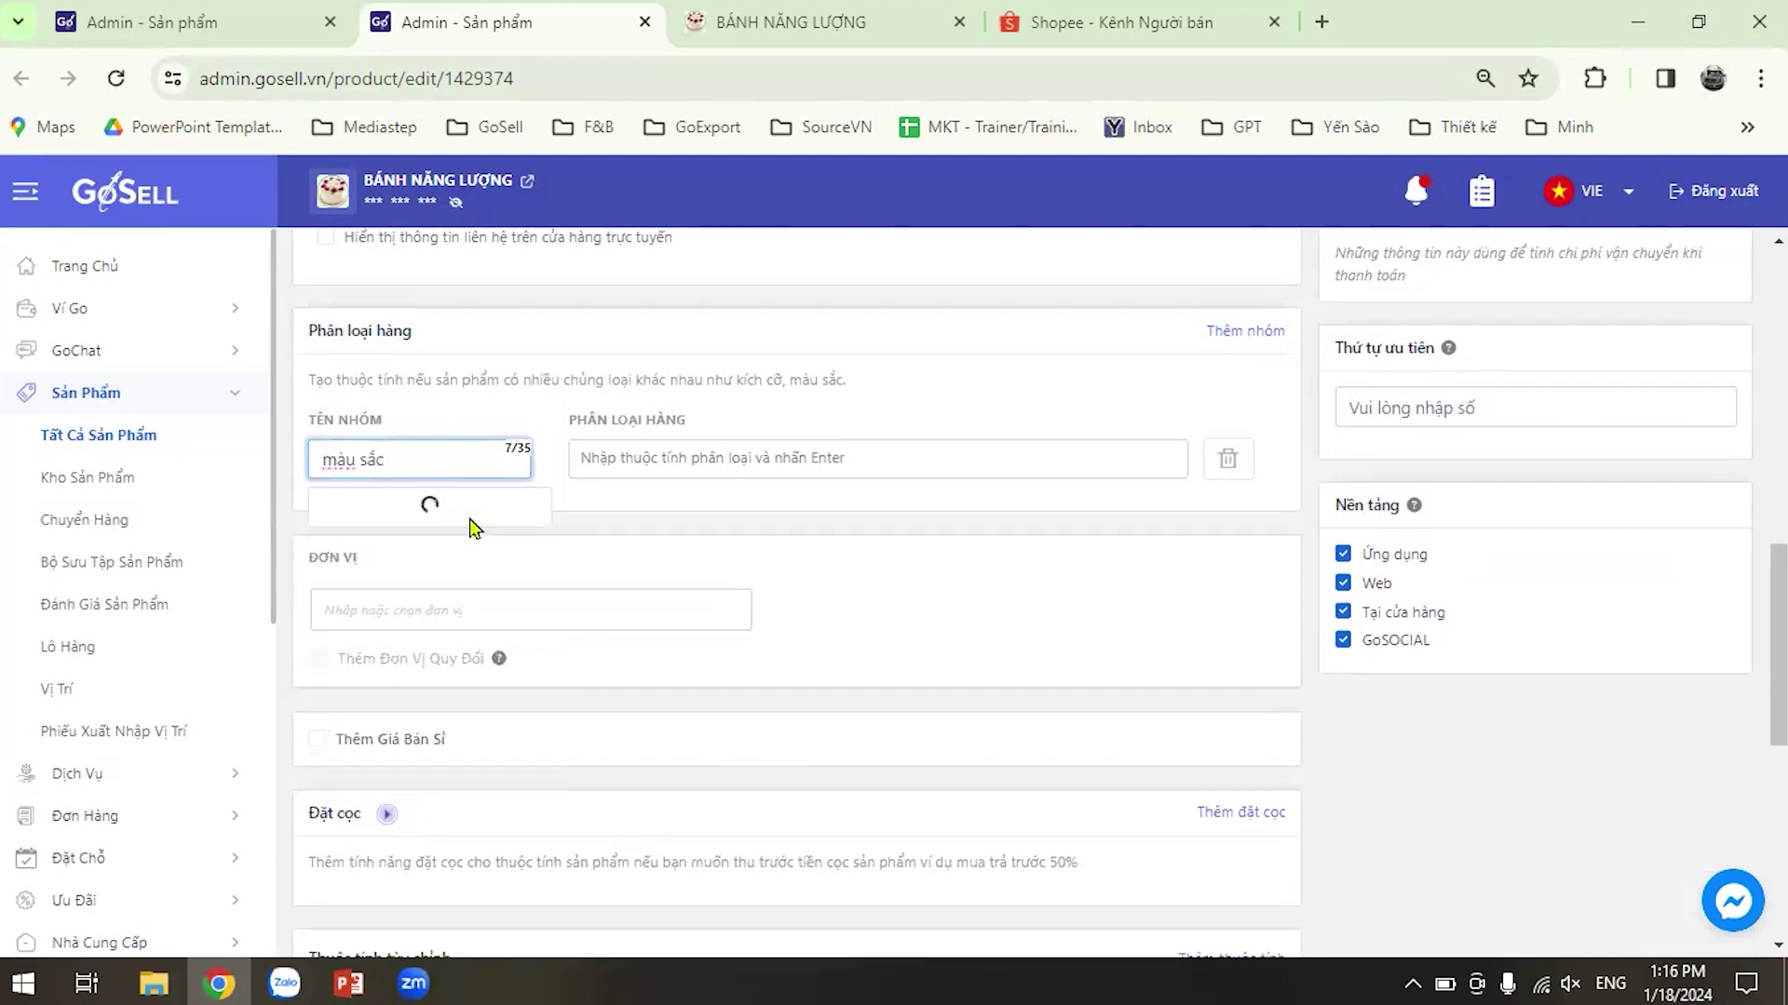
click(415, 512)
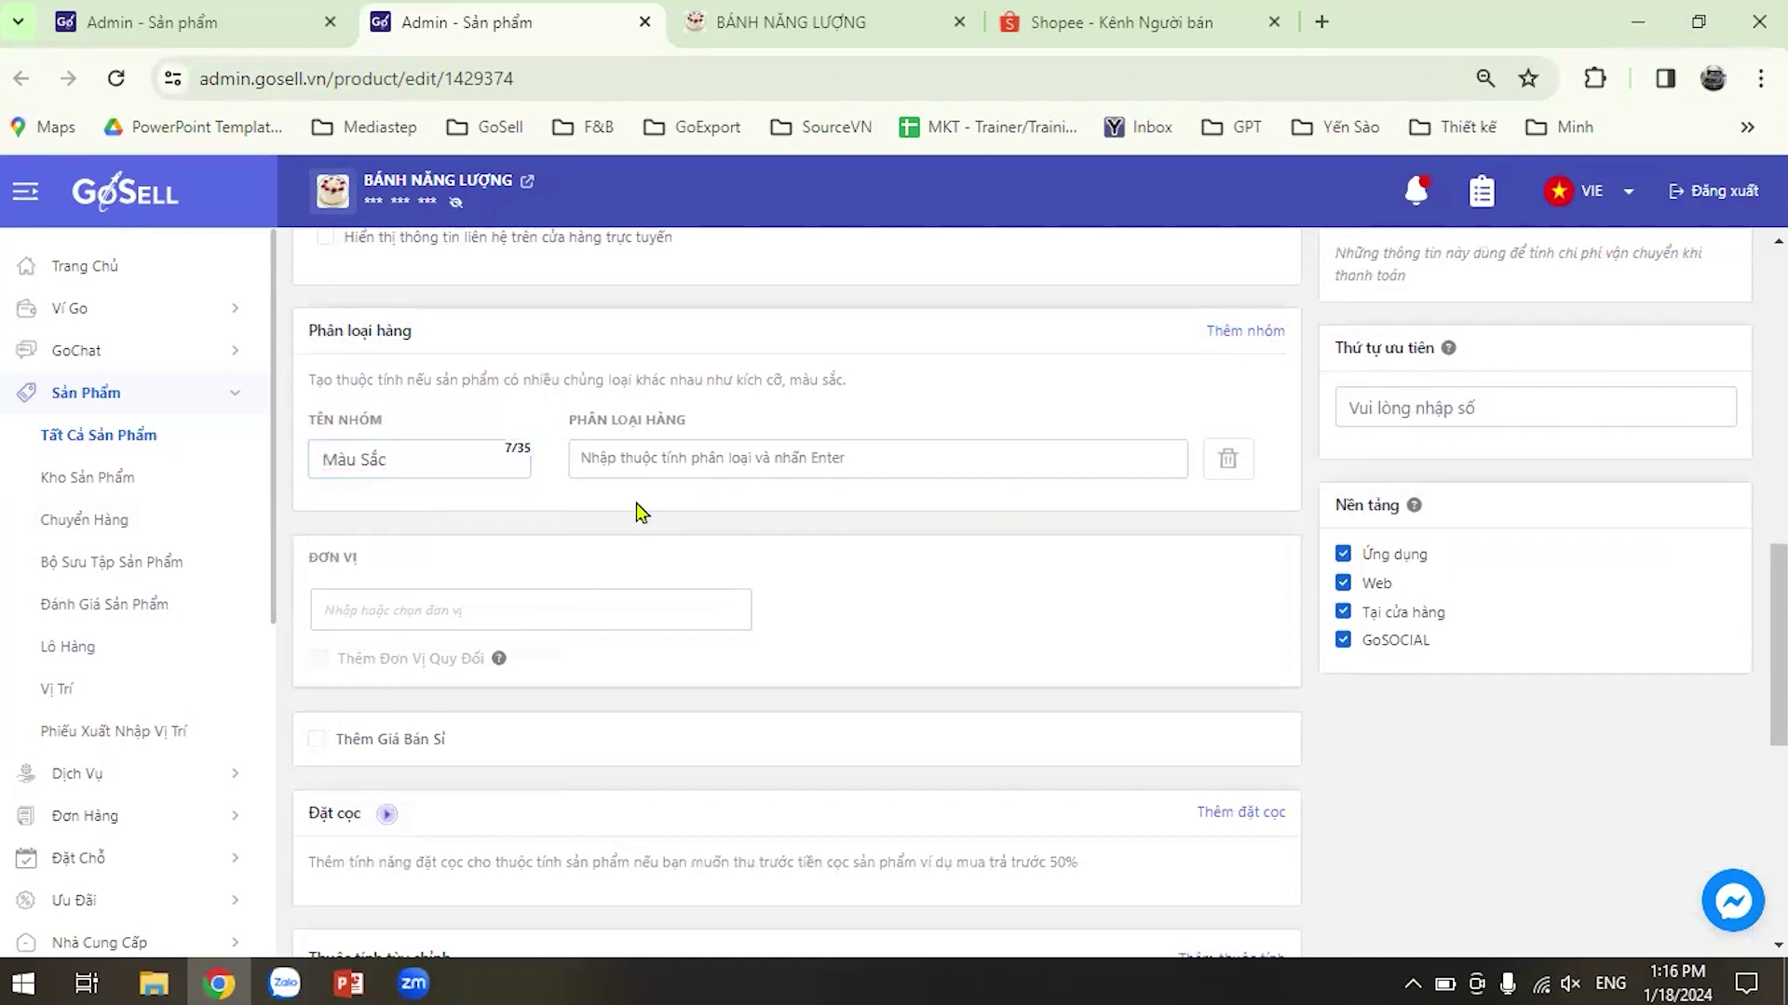
Add the variations Vàng and đen to the Màu Sắc classification group.
click(669, 467)
text(Vangf)
key(Return)
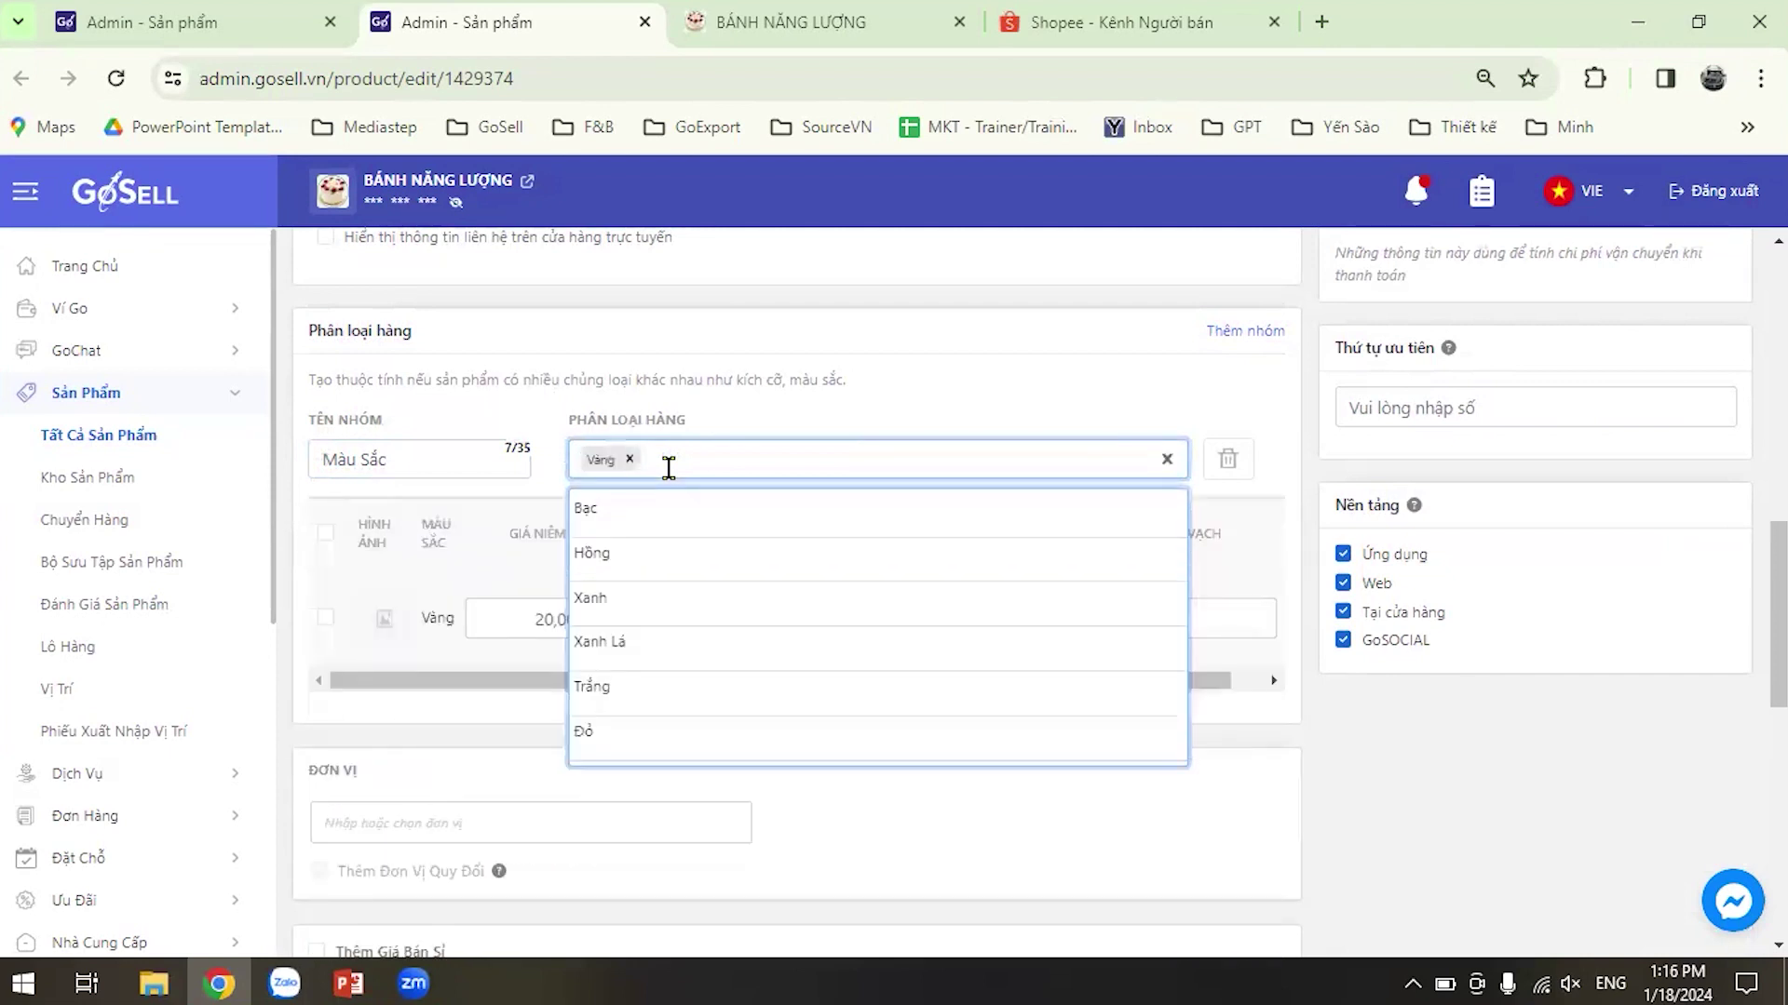
text(đen)
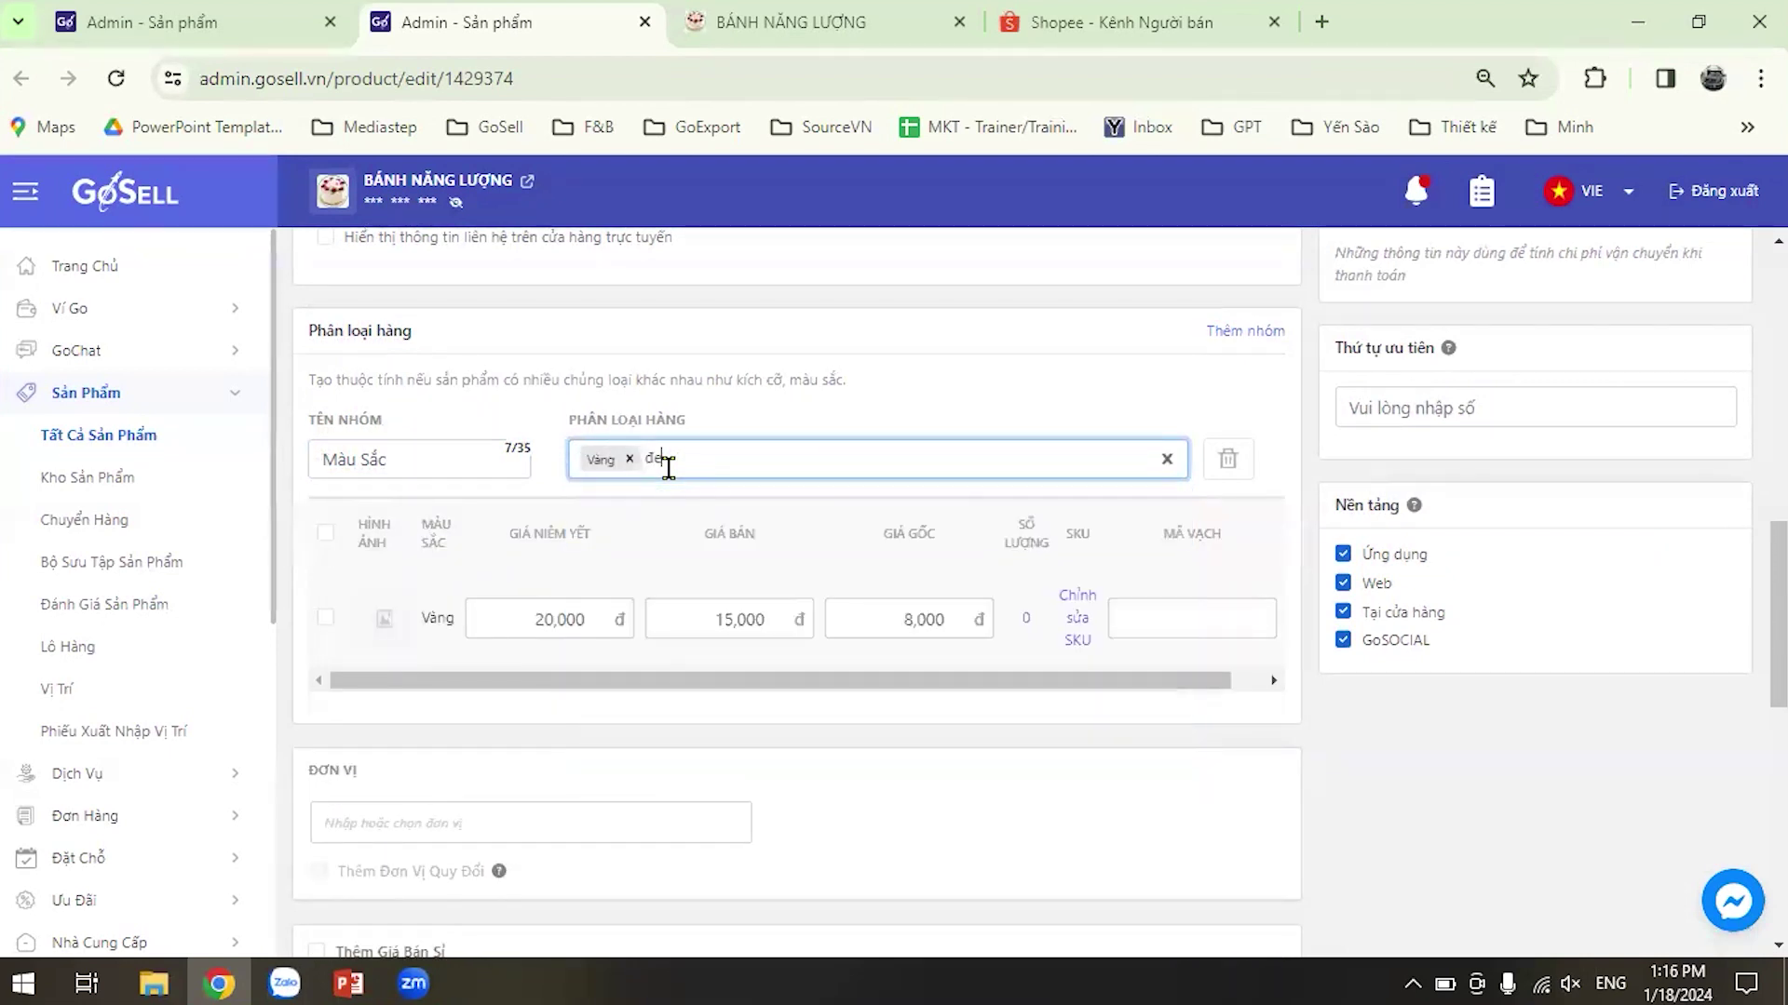
key(Return)
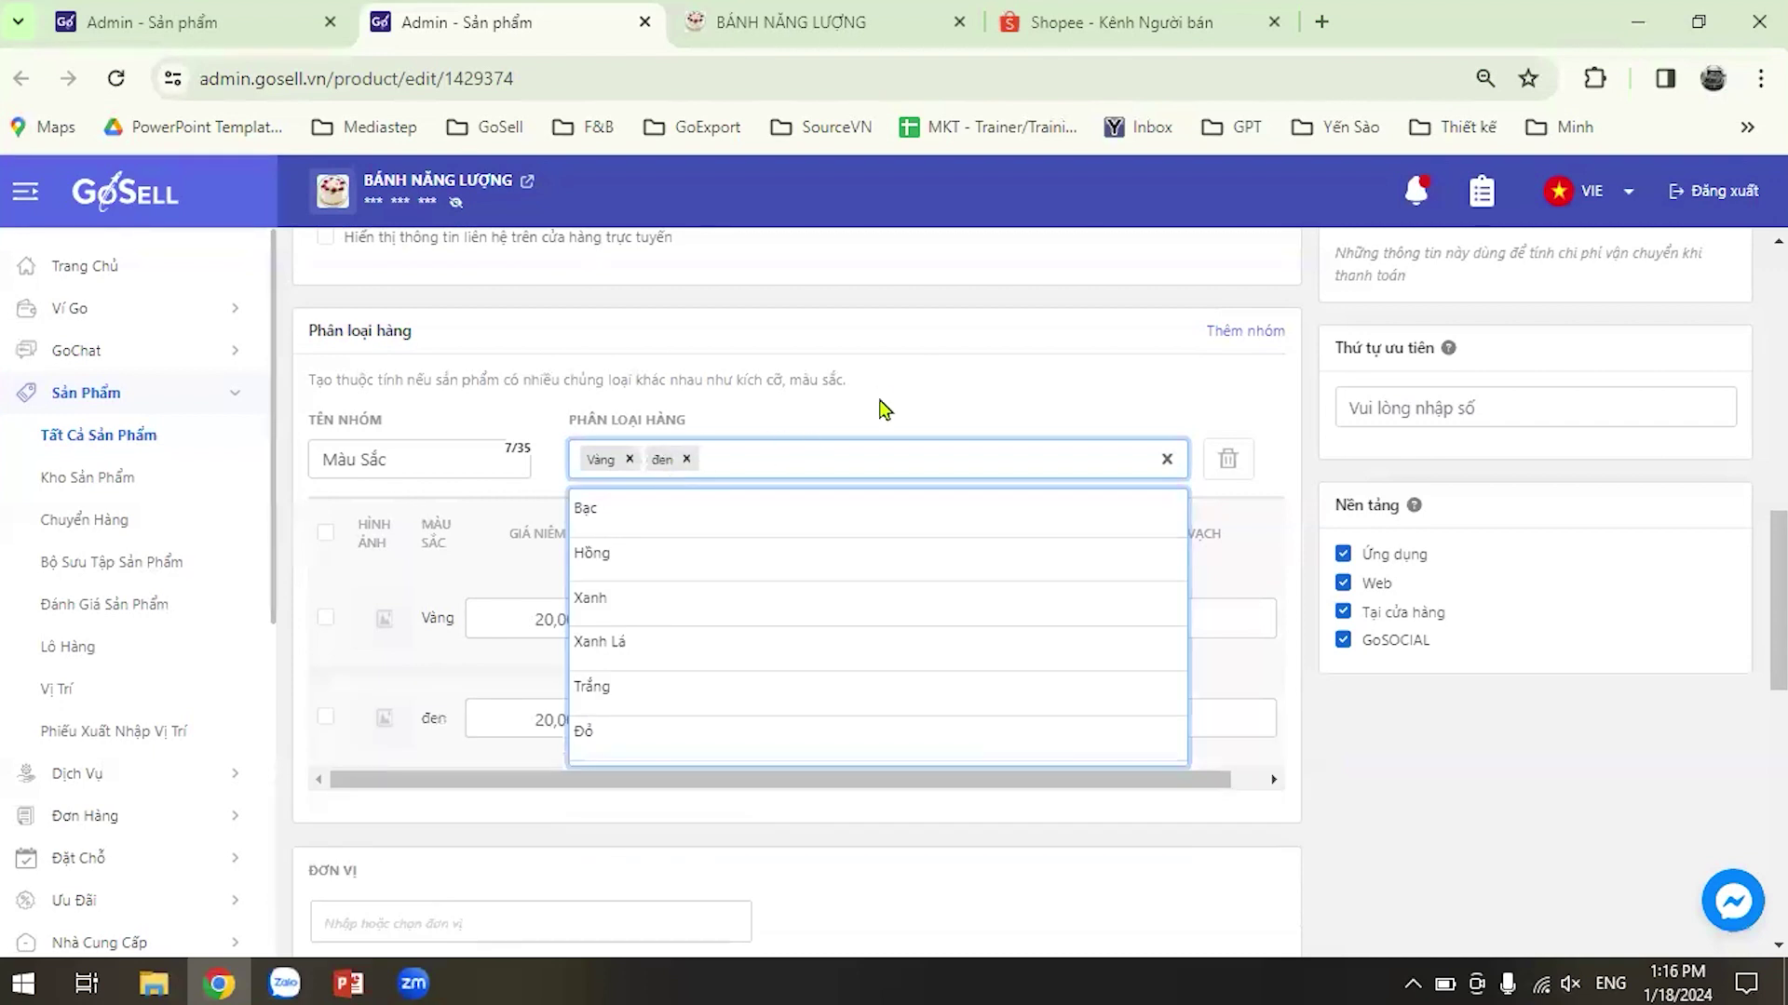
click(1108, 385)
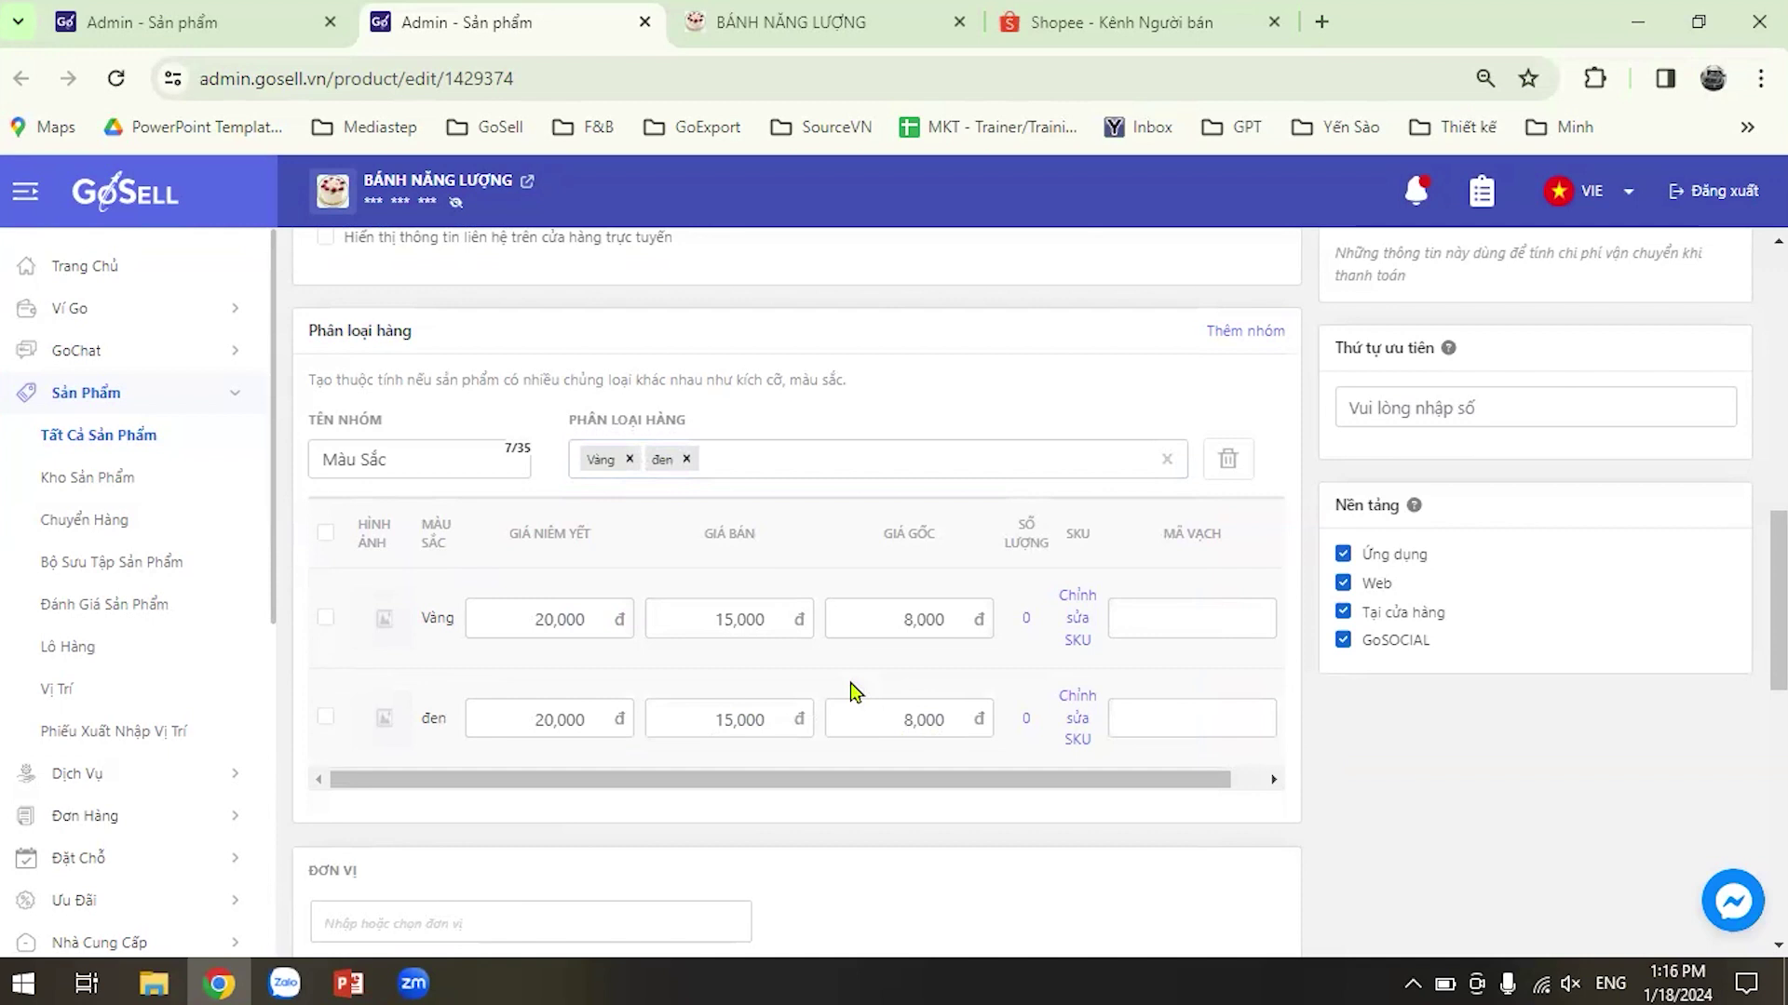
Open the variation price update dialog, close it without changes, and delete the Màu Sắc classification group.
click(734, 634)
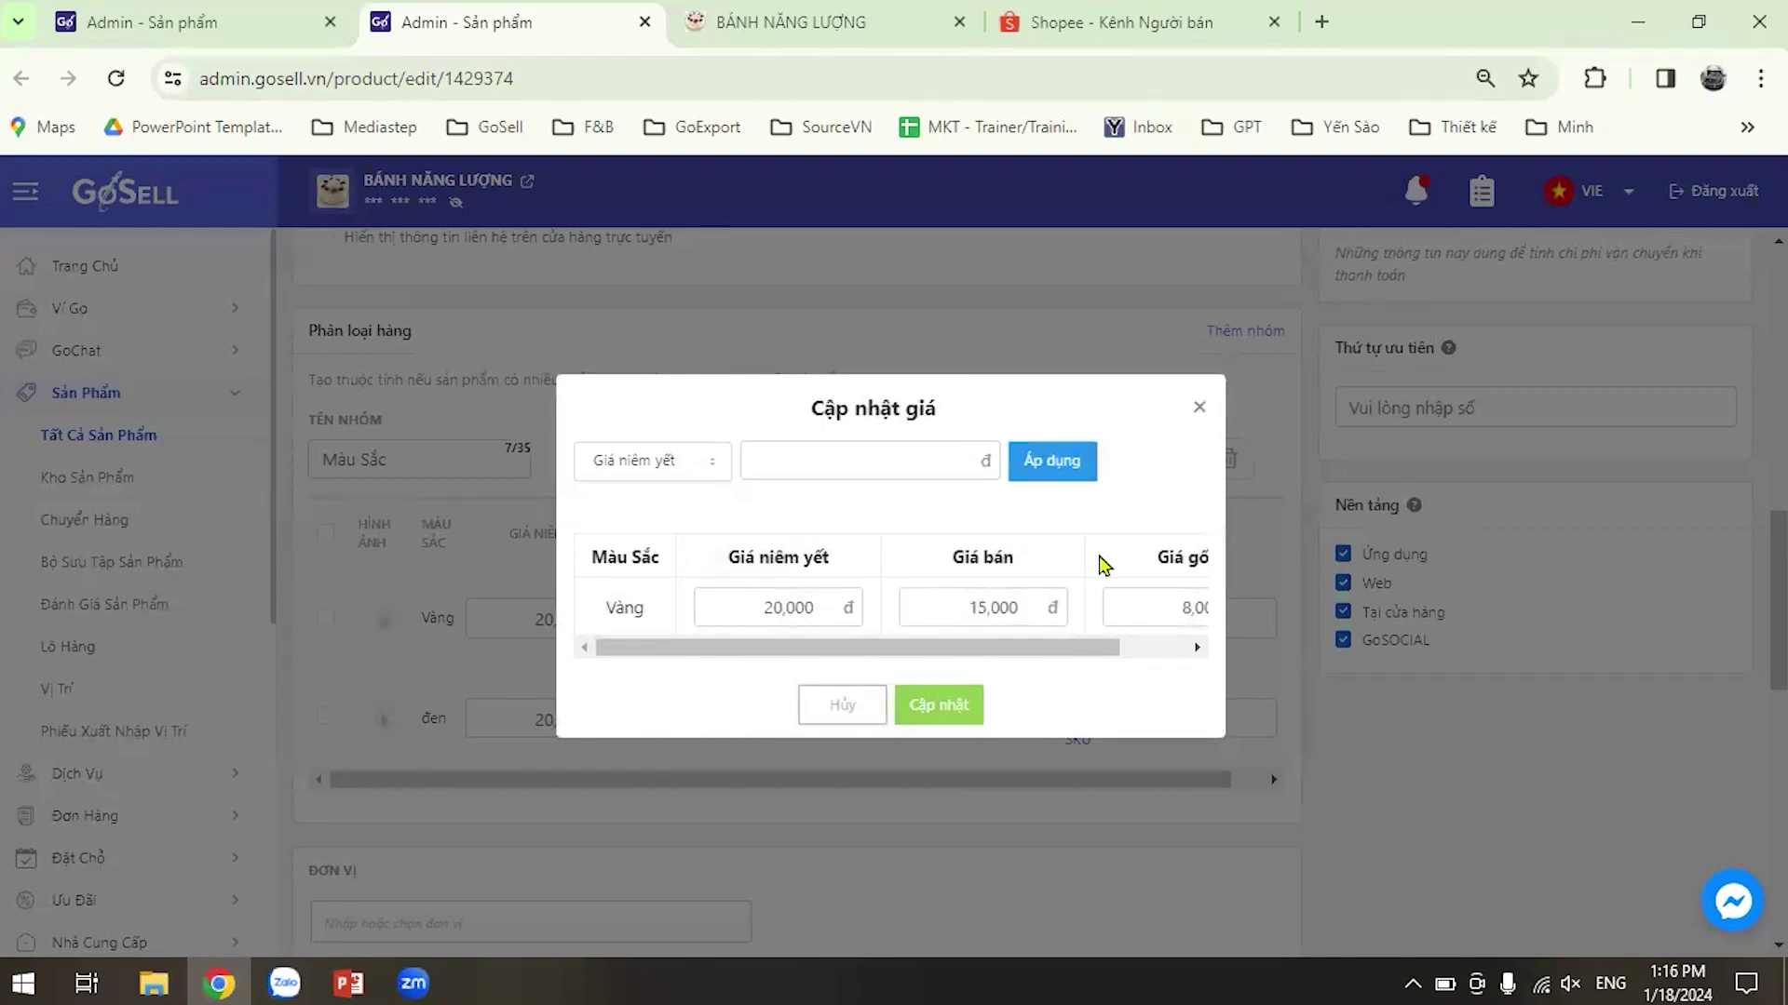
click(1198, 406)
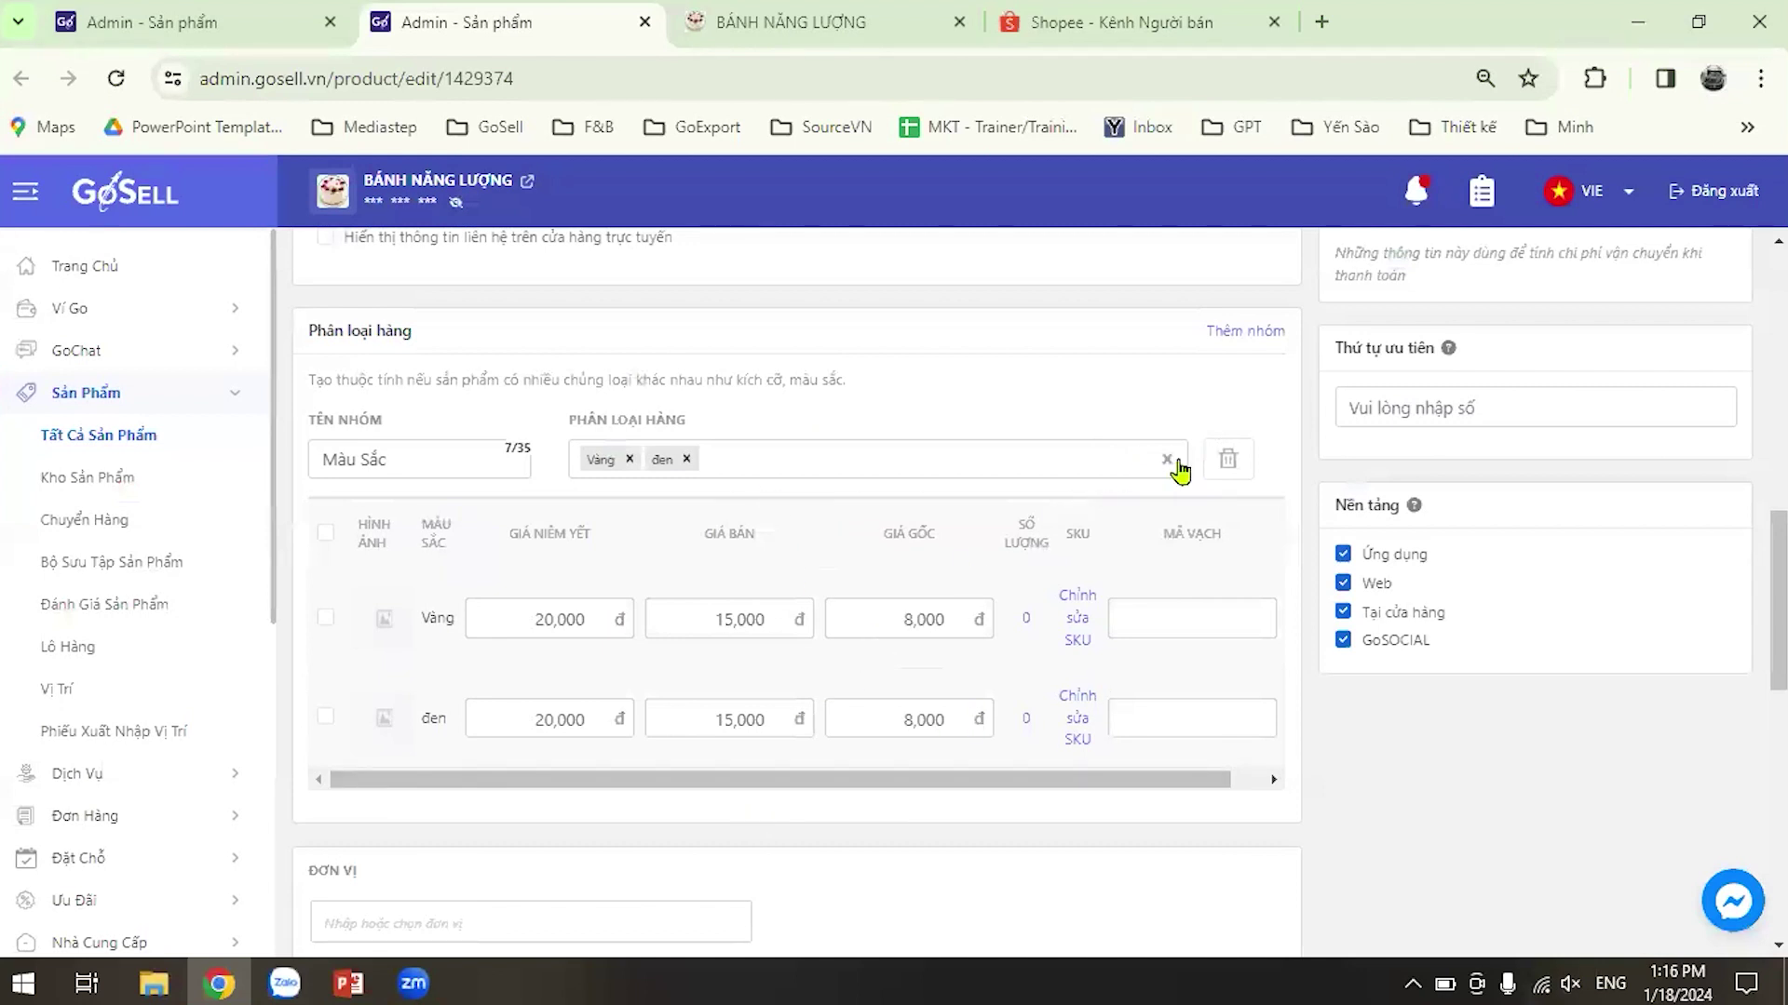
scroll(1201, 480, down, 1)
click(1229, 335)
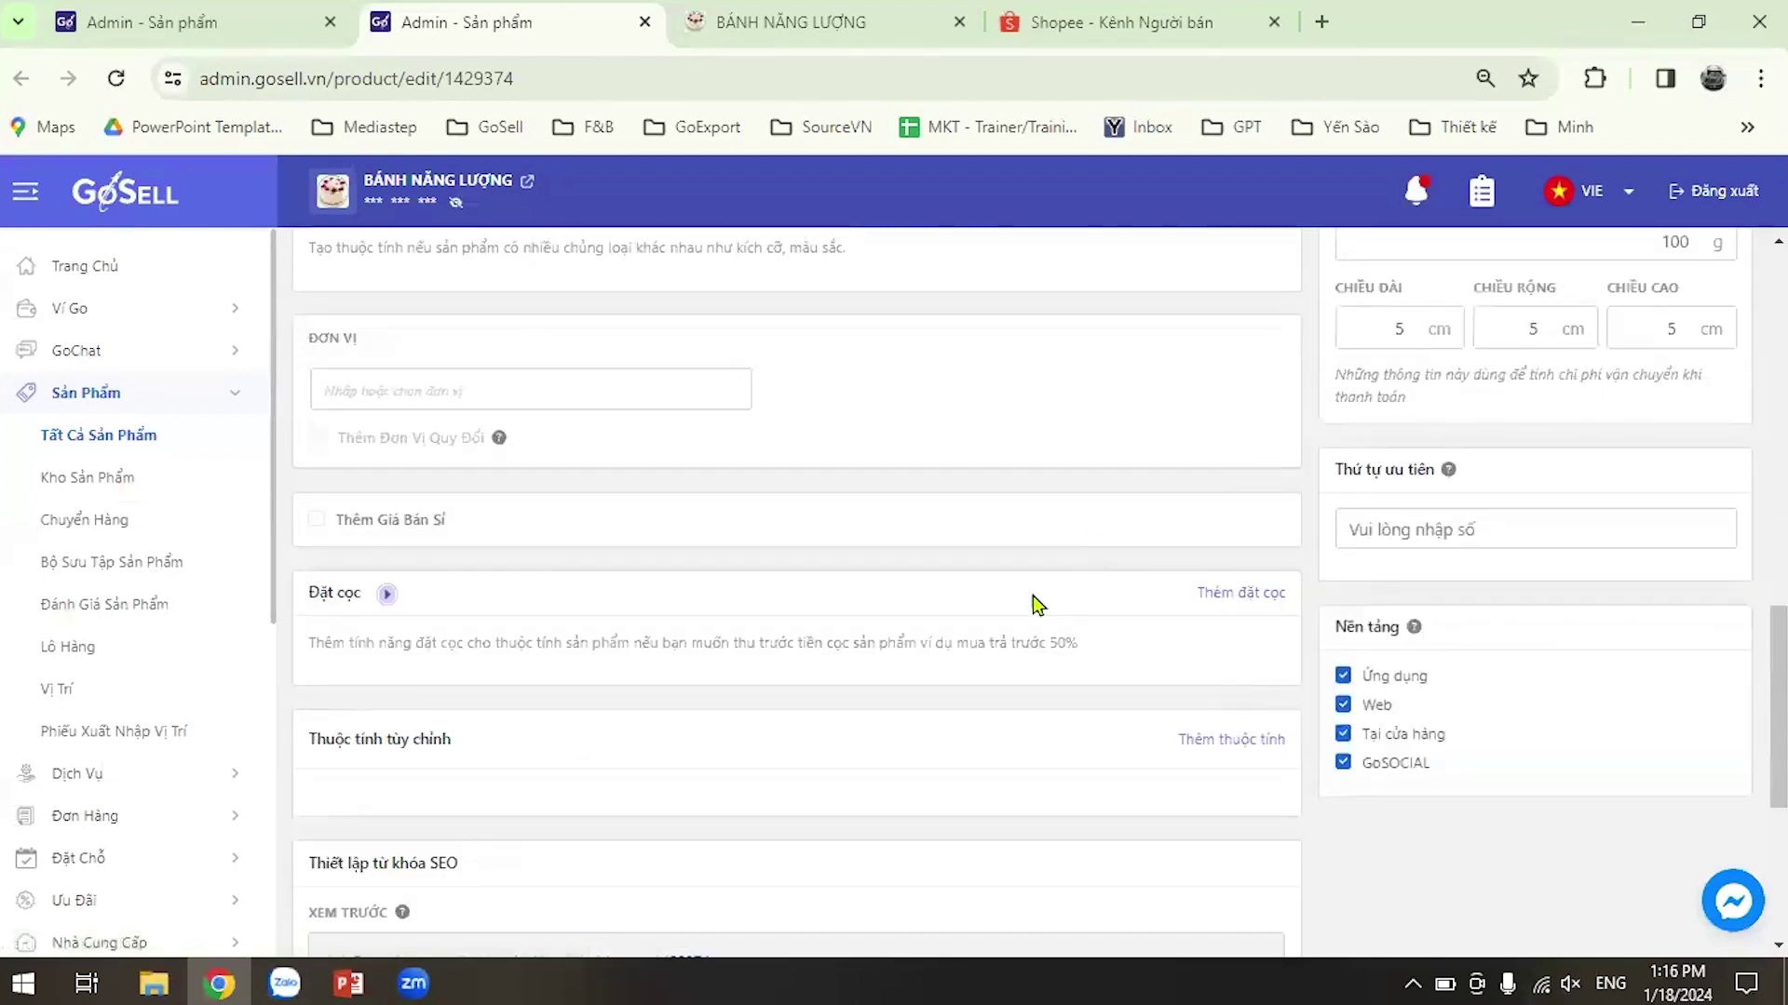
Review the Bánh tart trứng form from the product information and images through pricing, classification and unit sections.
scroll(1087, 587, up, 2)
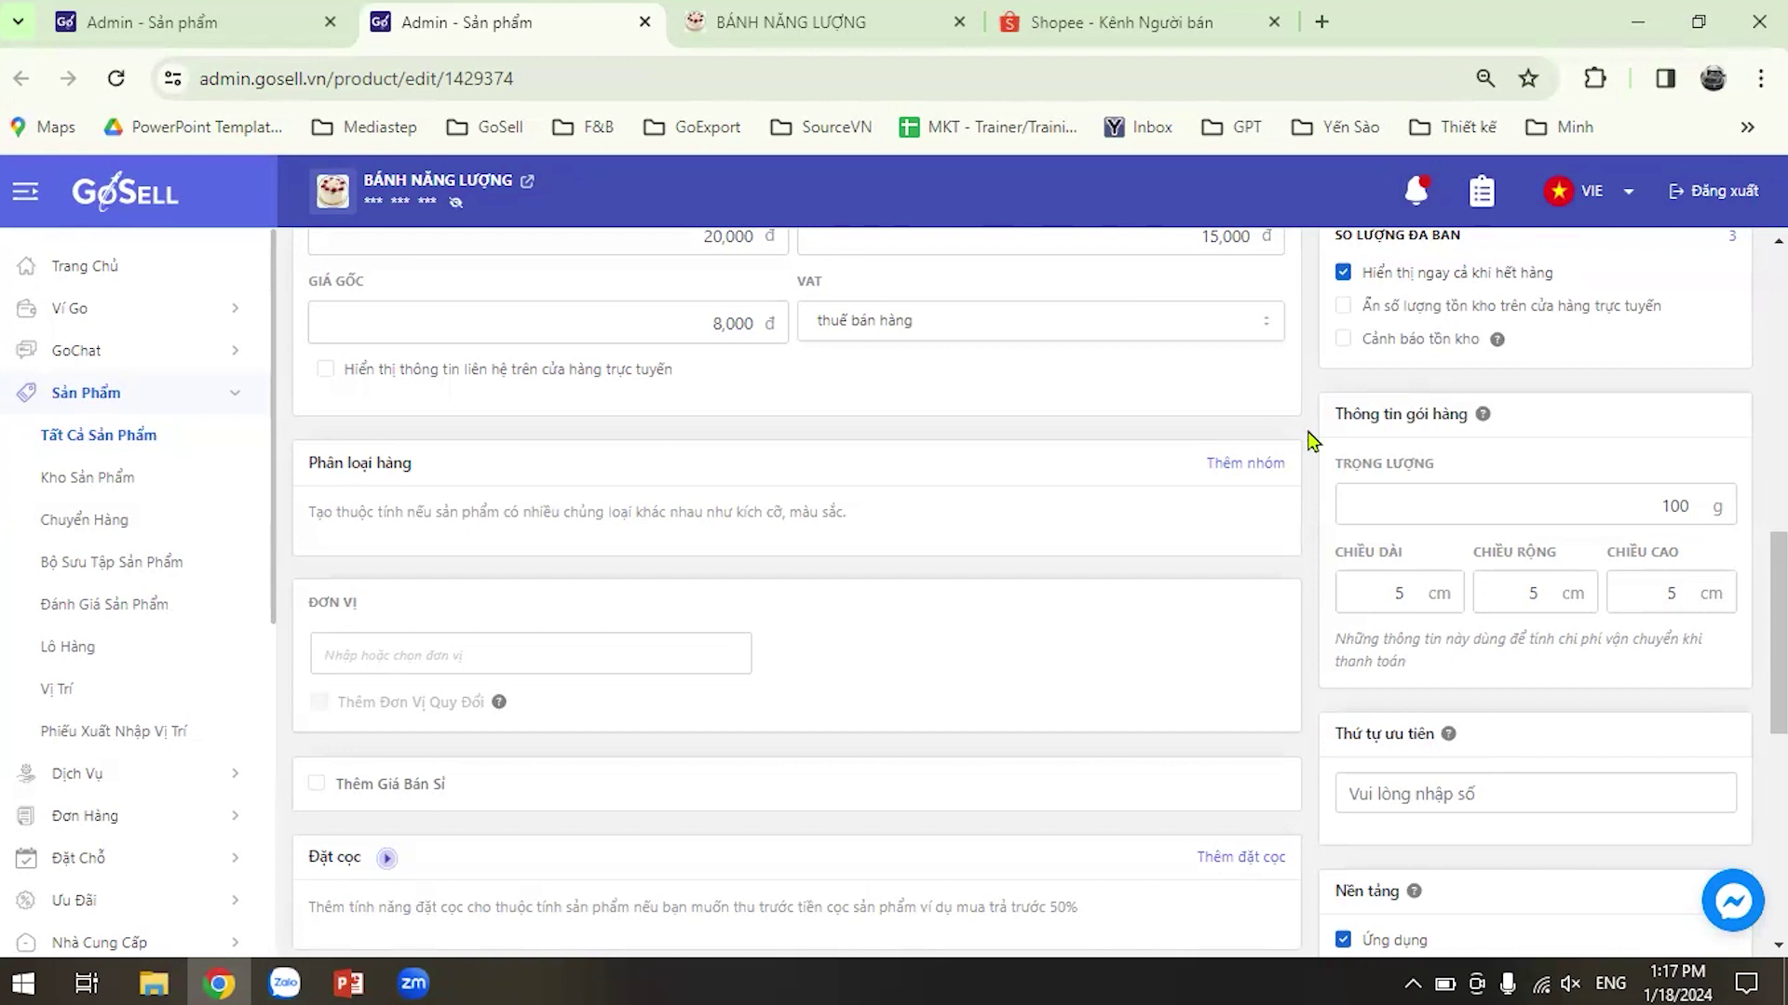
scroll(1167, 701, down, 3)
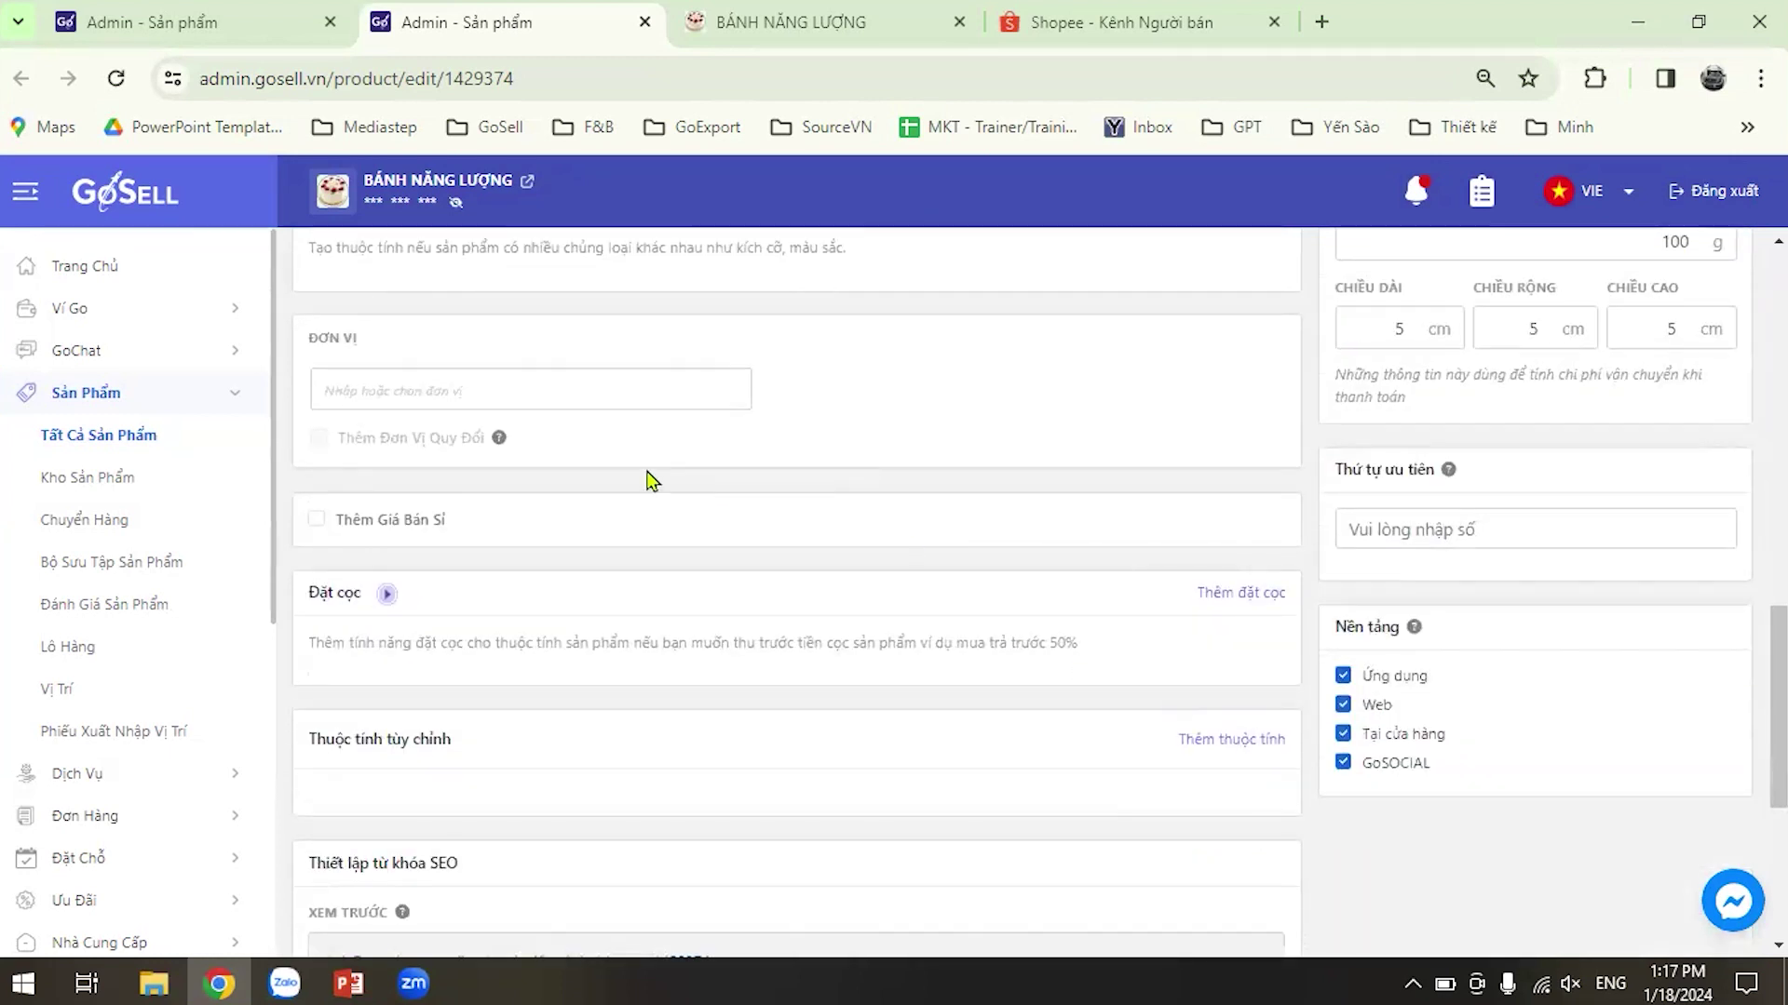
click(473, 384)
click(994, 413)
scroll(1024, 438, up, 10)
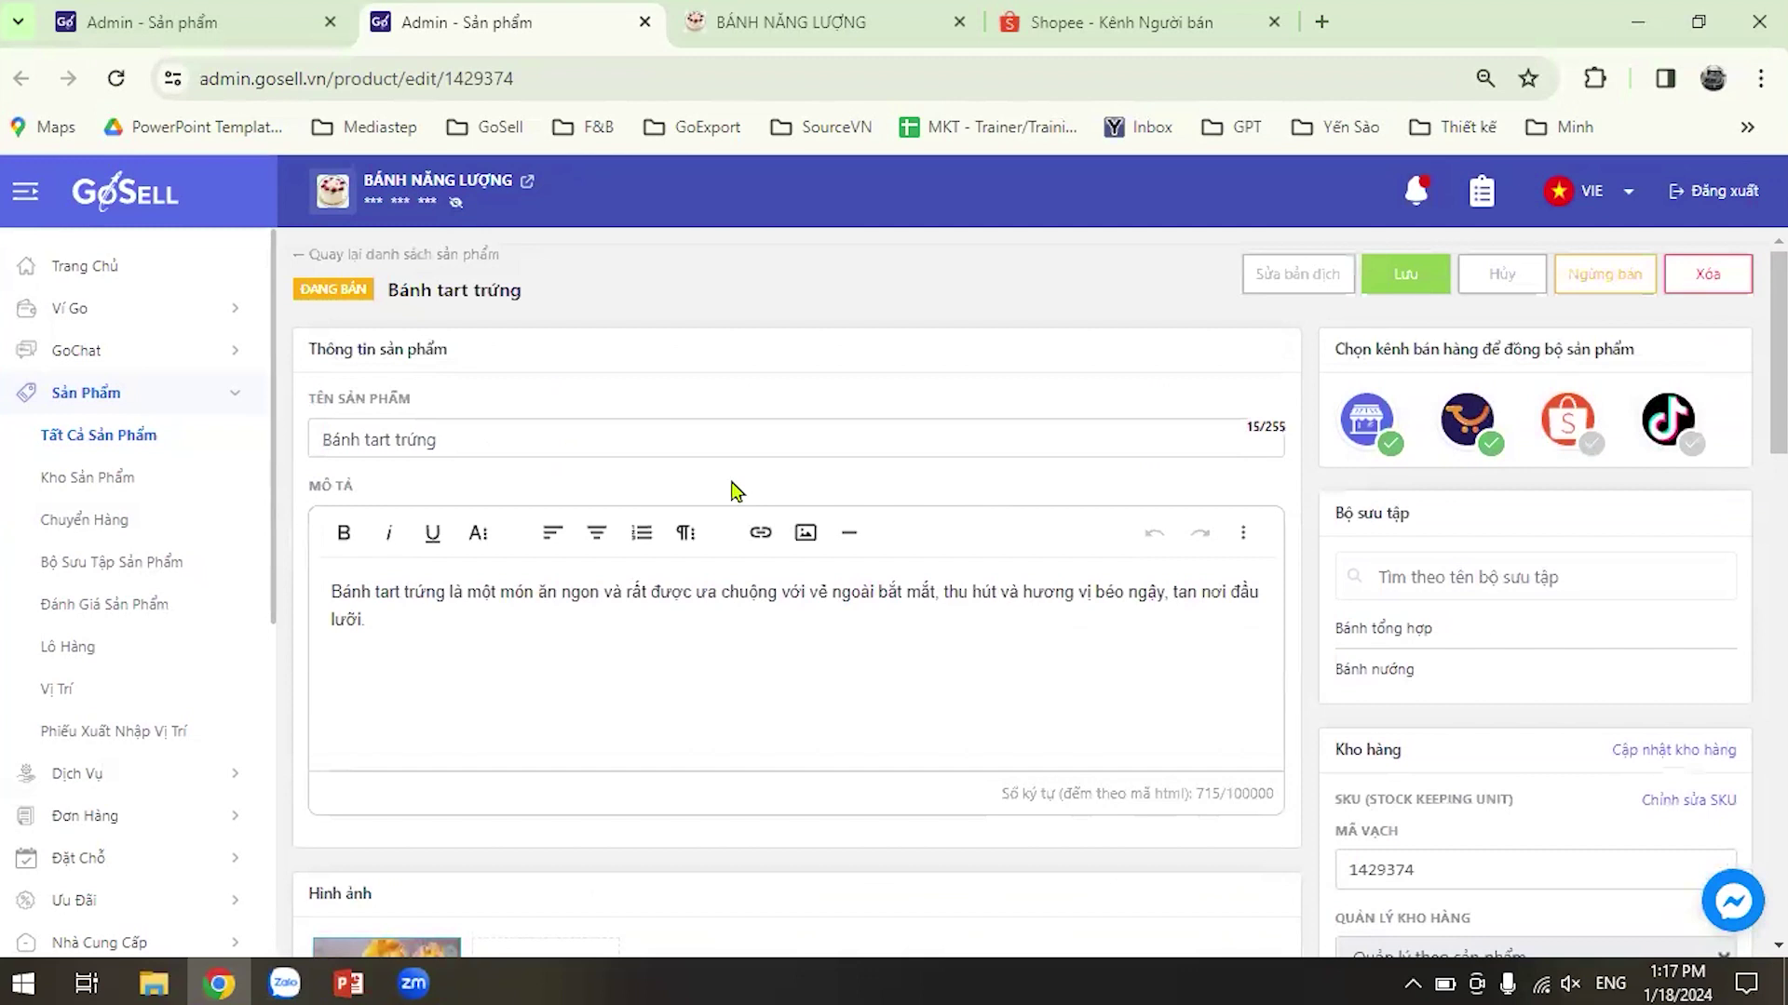
scroll(908, 531, down, 2)
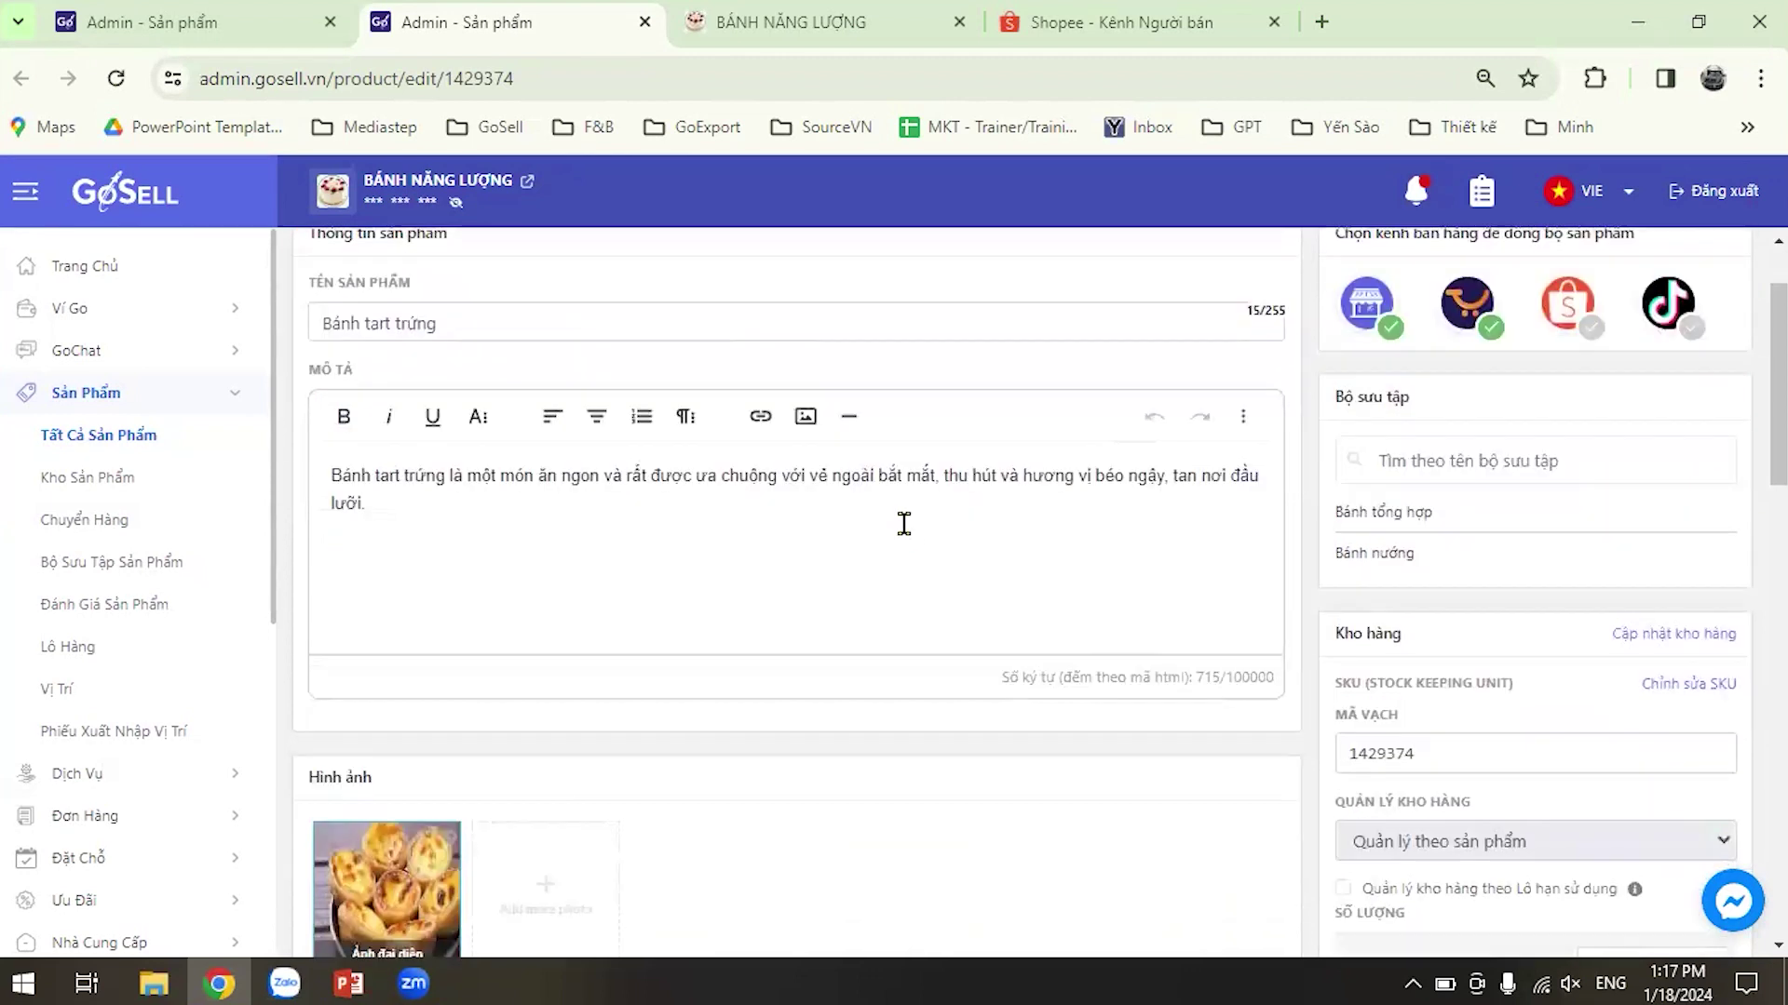
scroll(903, 675, down, 3)
scroll(908, 663, down, 2)
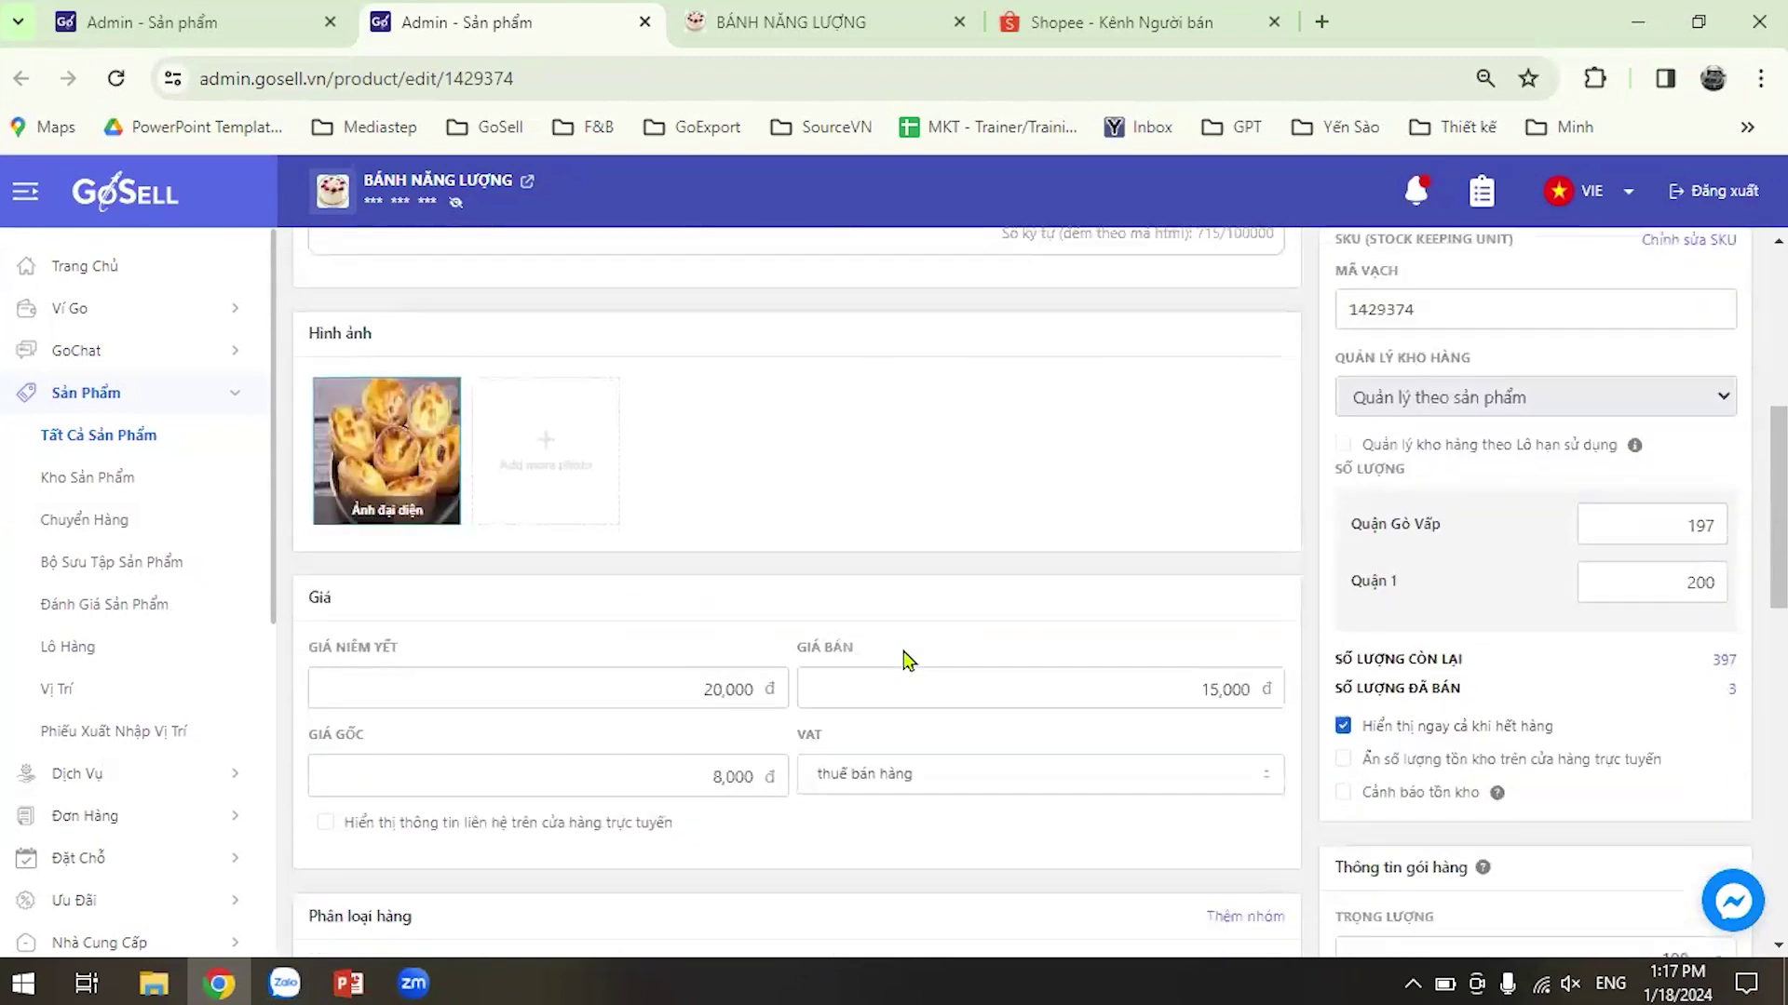
scroll(819, 549, down, 5)
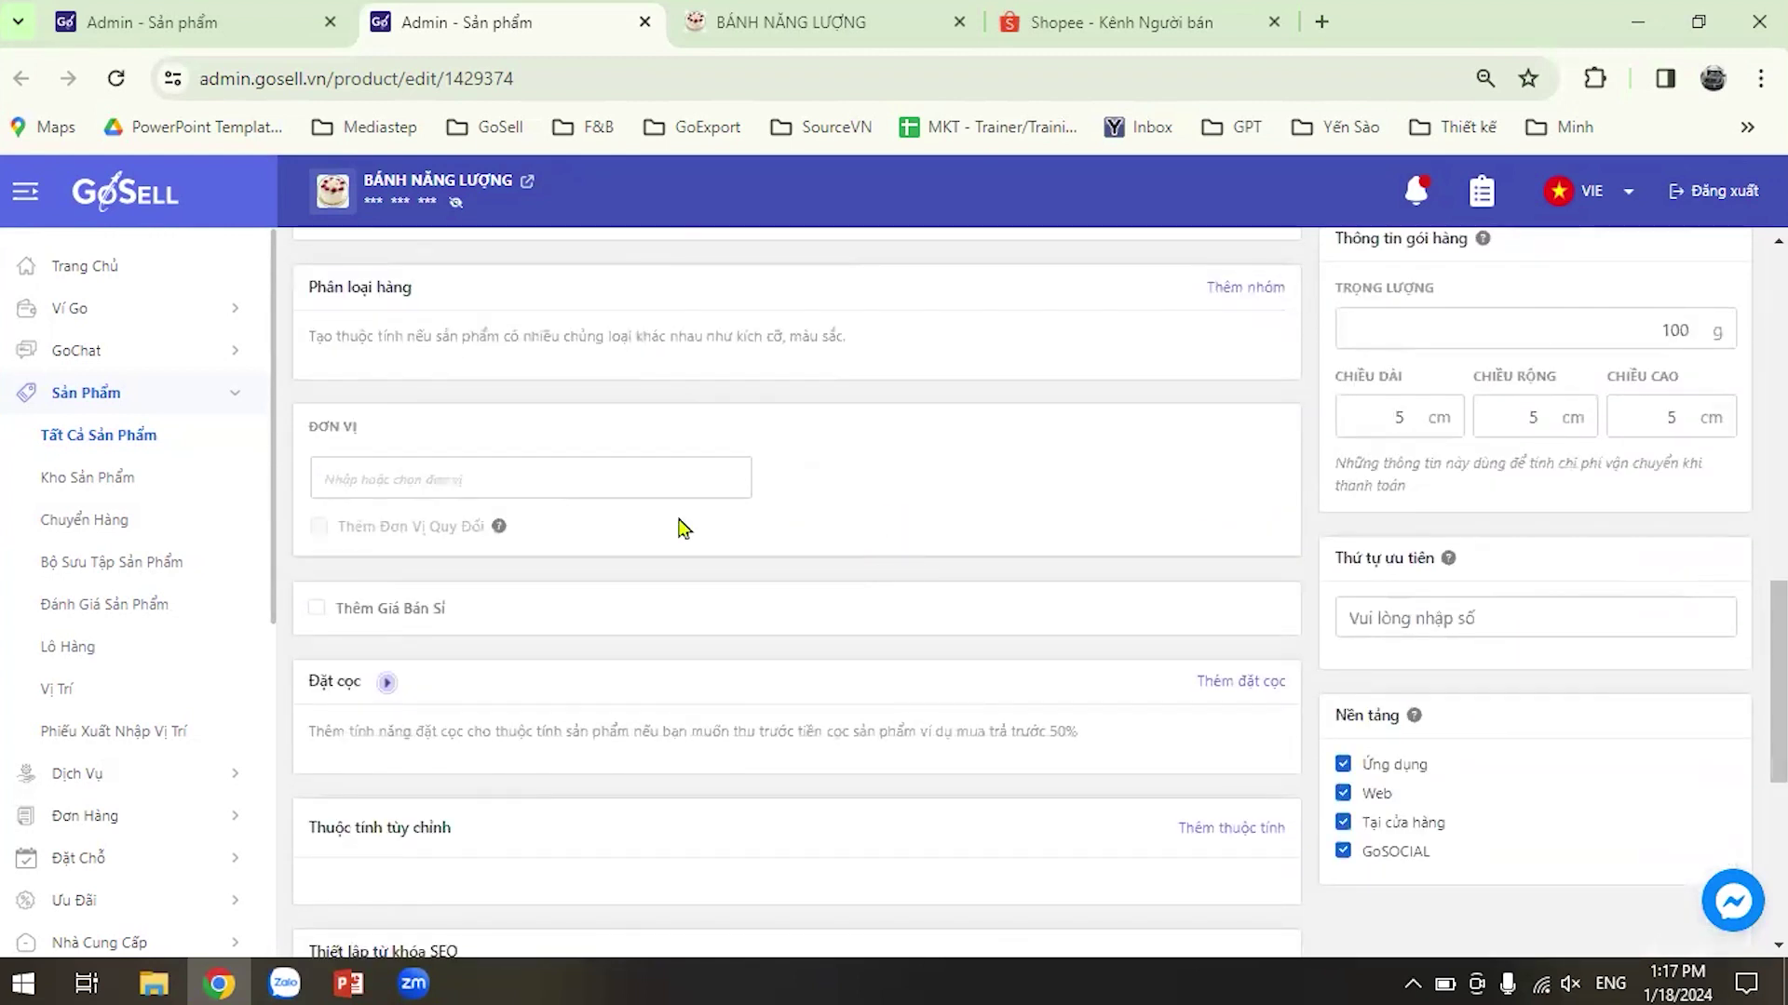
Set the product's unit to Cái and look over the wholesale, deposit and custom attribute sections.
click(571, 484)
click(444, 533)
scroll(1209, 562, down, 1)
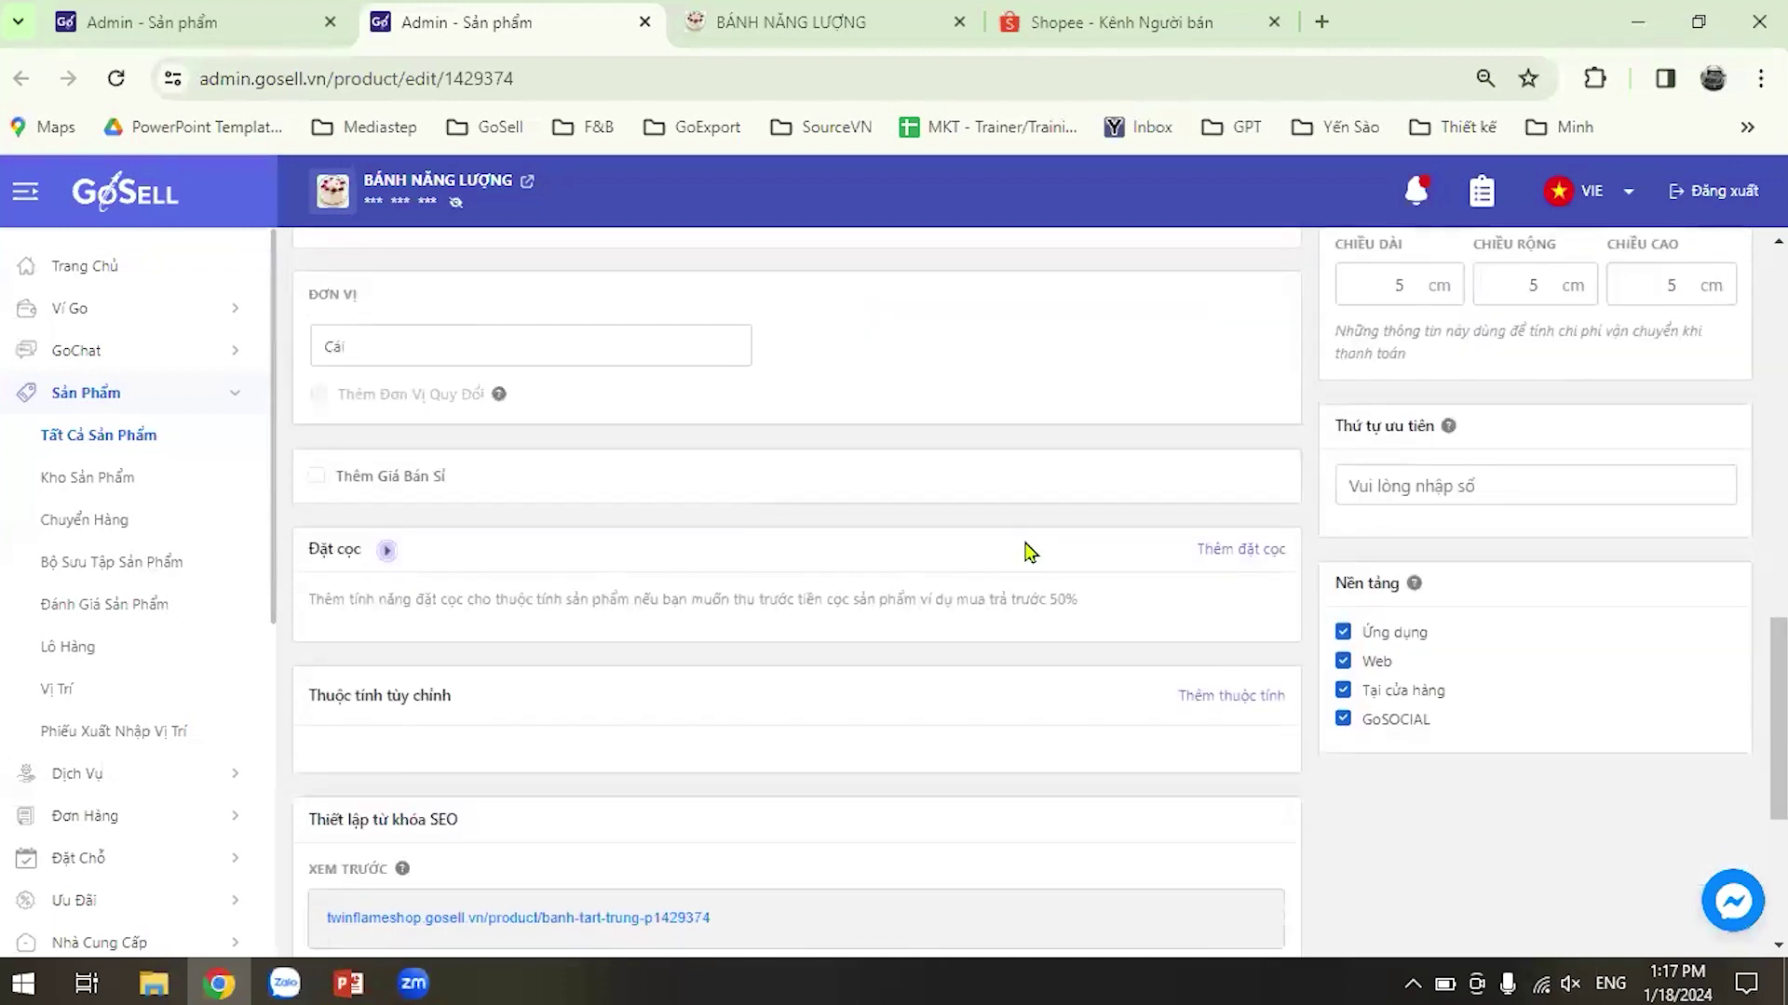
scroll(1210, 503, down, 1)
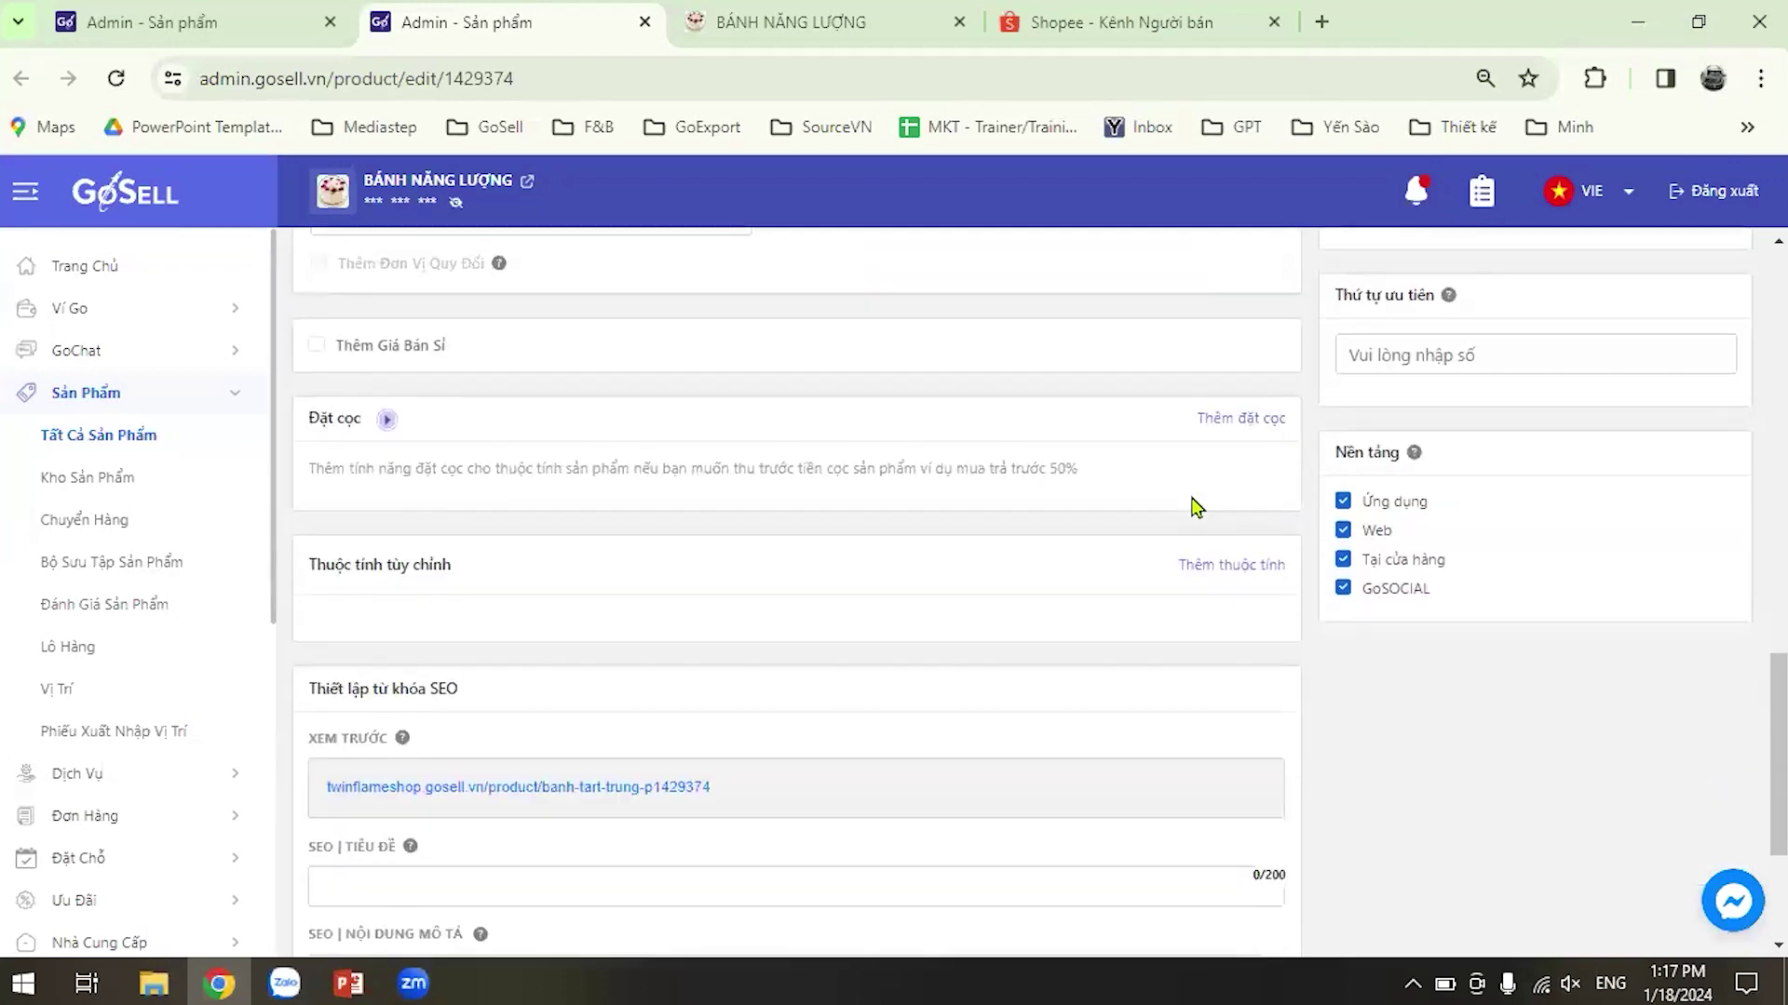
scroll(1164, 484, up, 2)
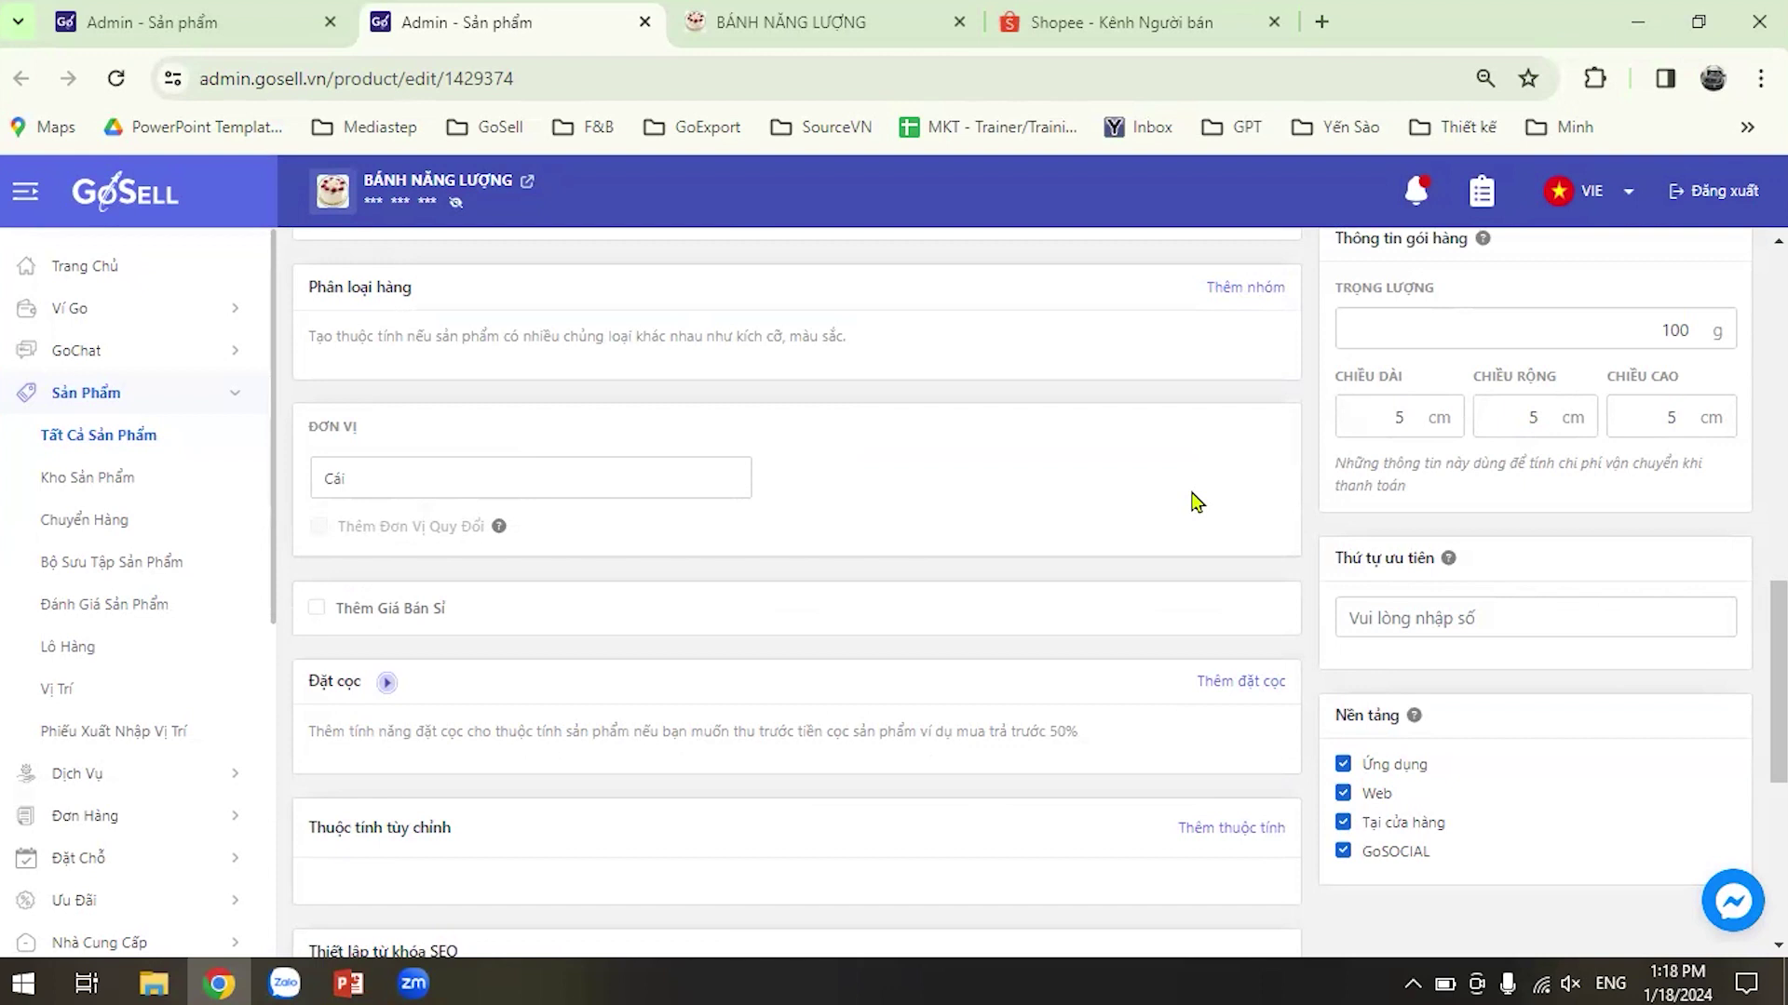
Switch to the BÁNH NĂNG LƯỢNG storefront, search for "bánh su" and open Bánh Su Kem (Đơn vị qui đổi).
click(769, 24)
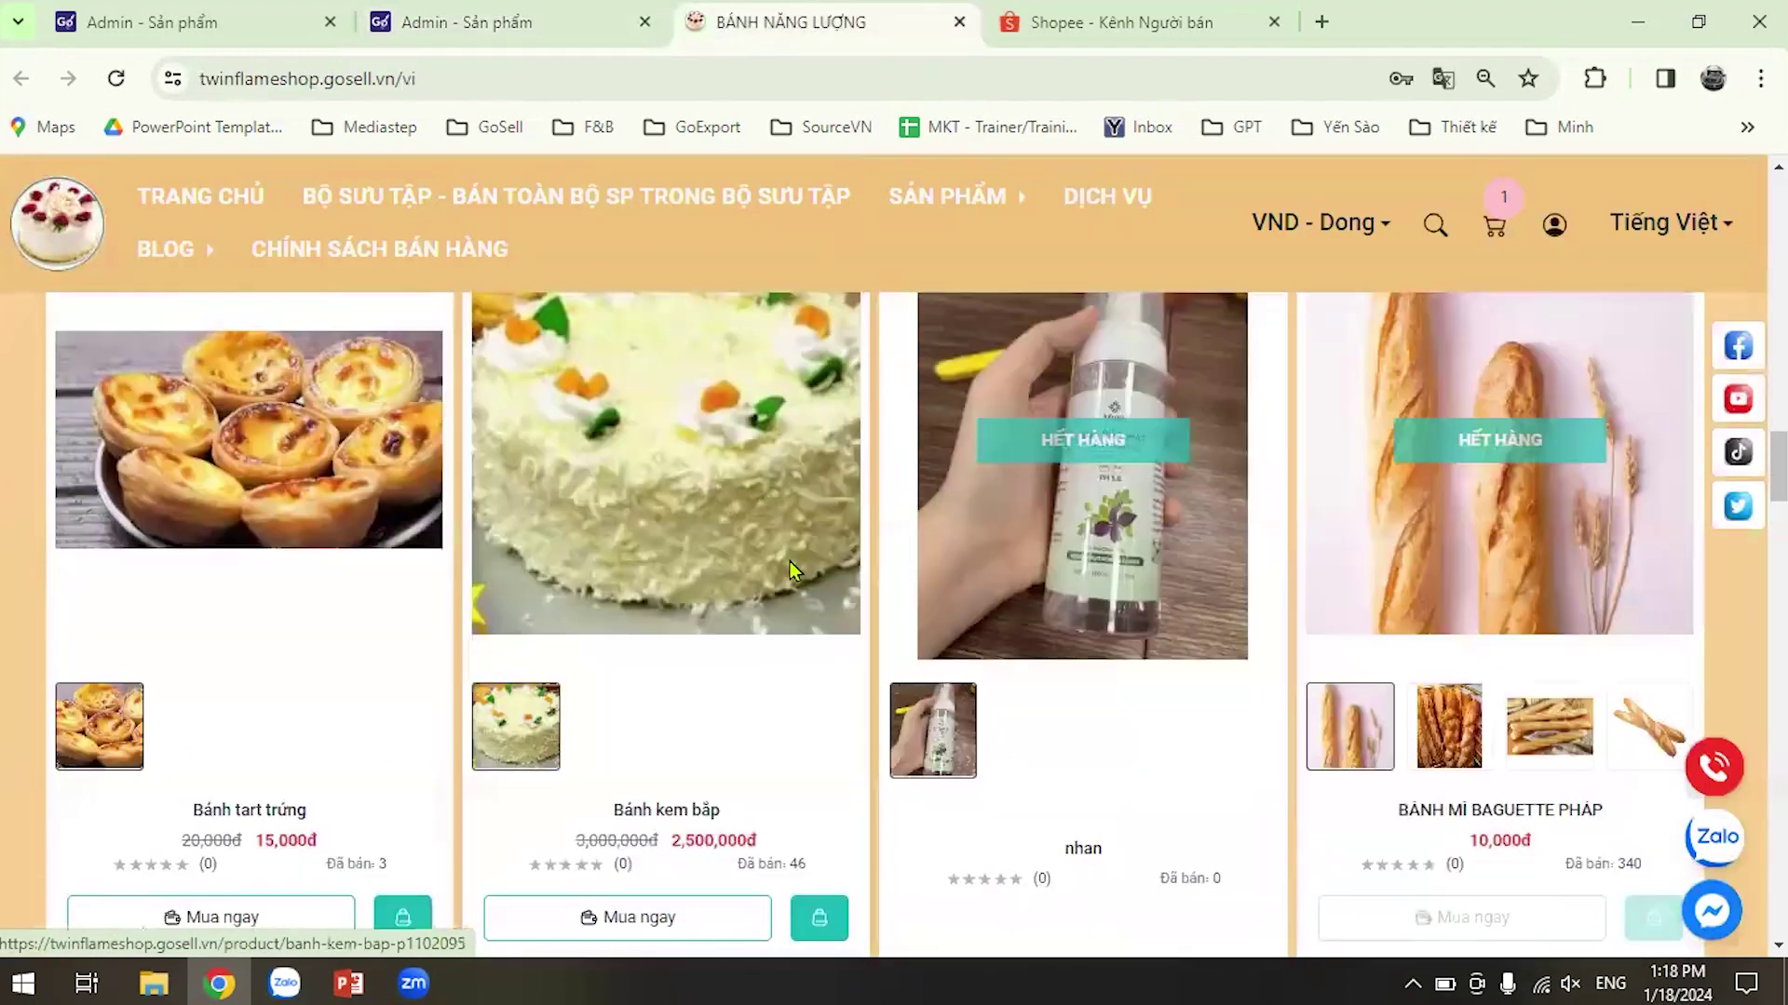
scroll(792, 563, up, 20)
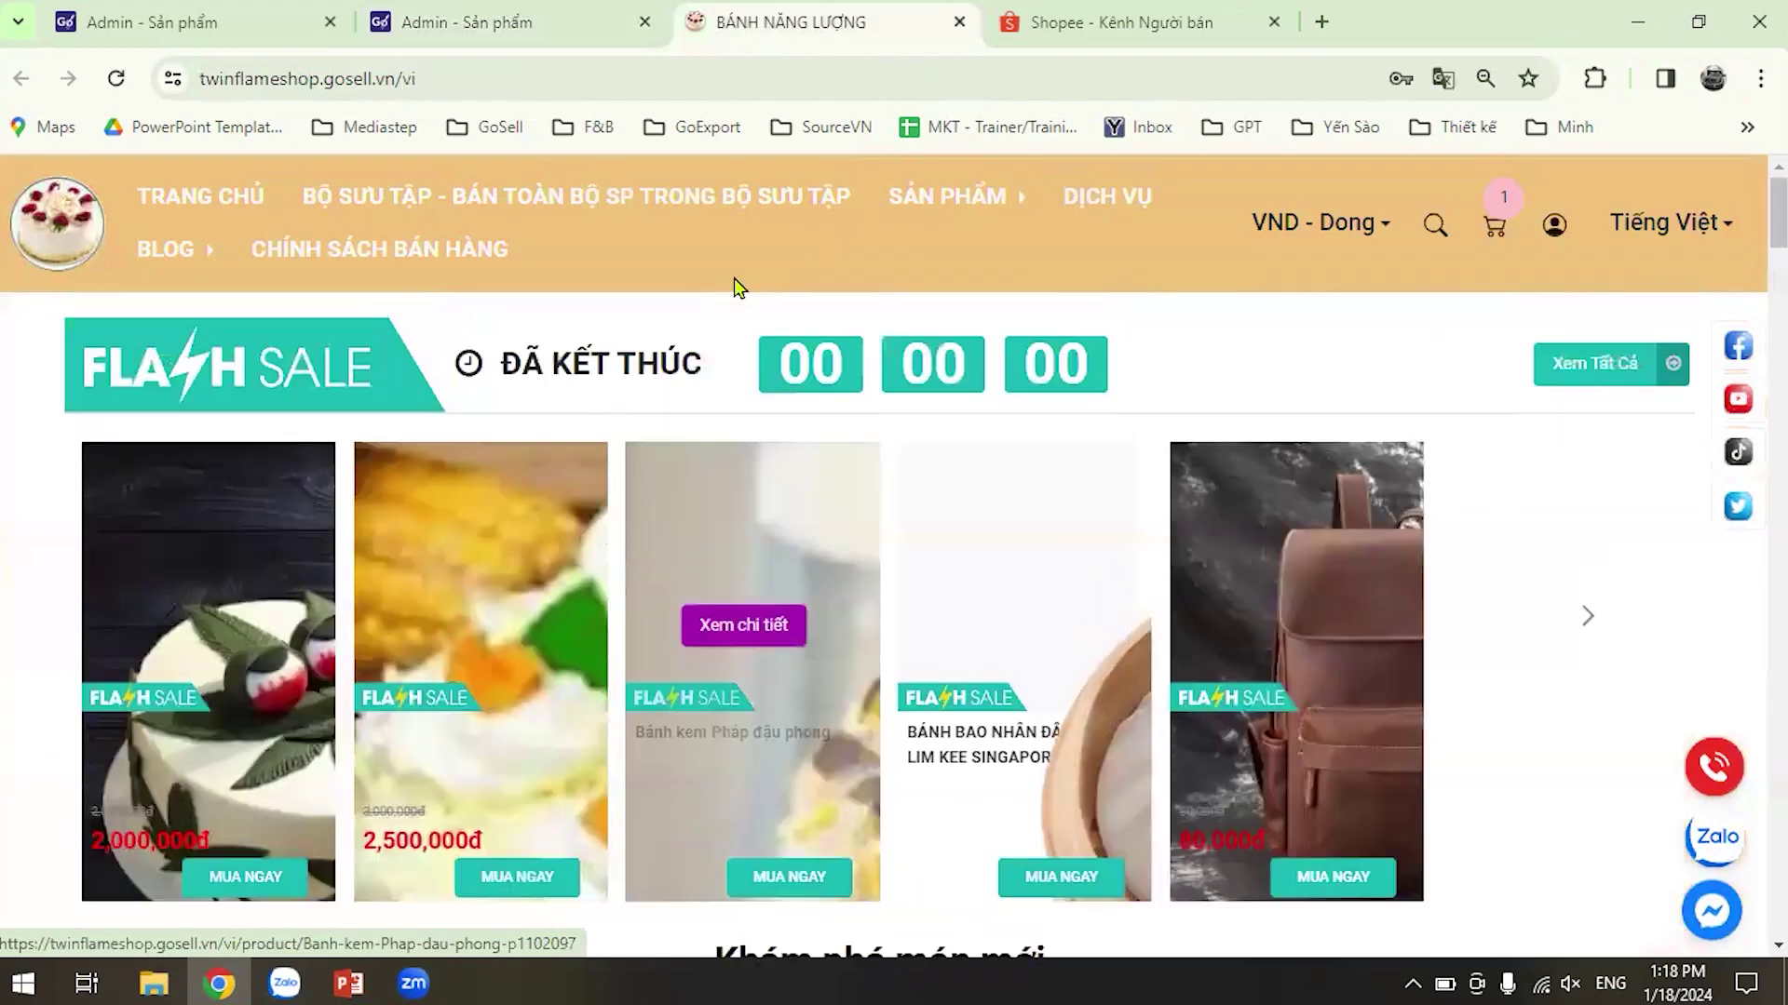
click(1435, 228)
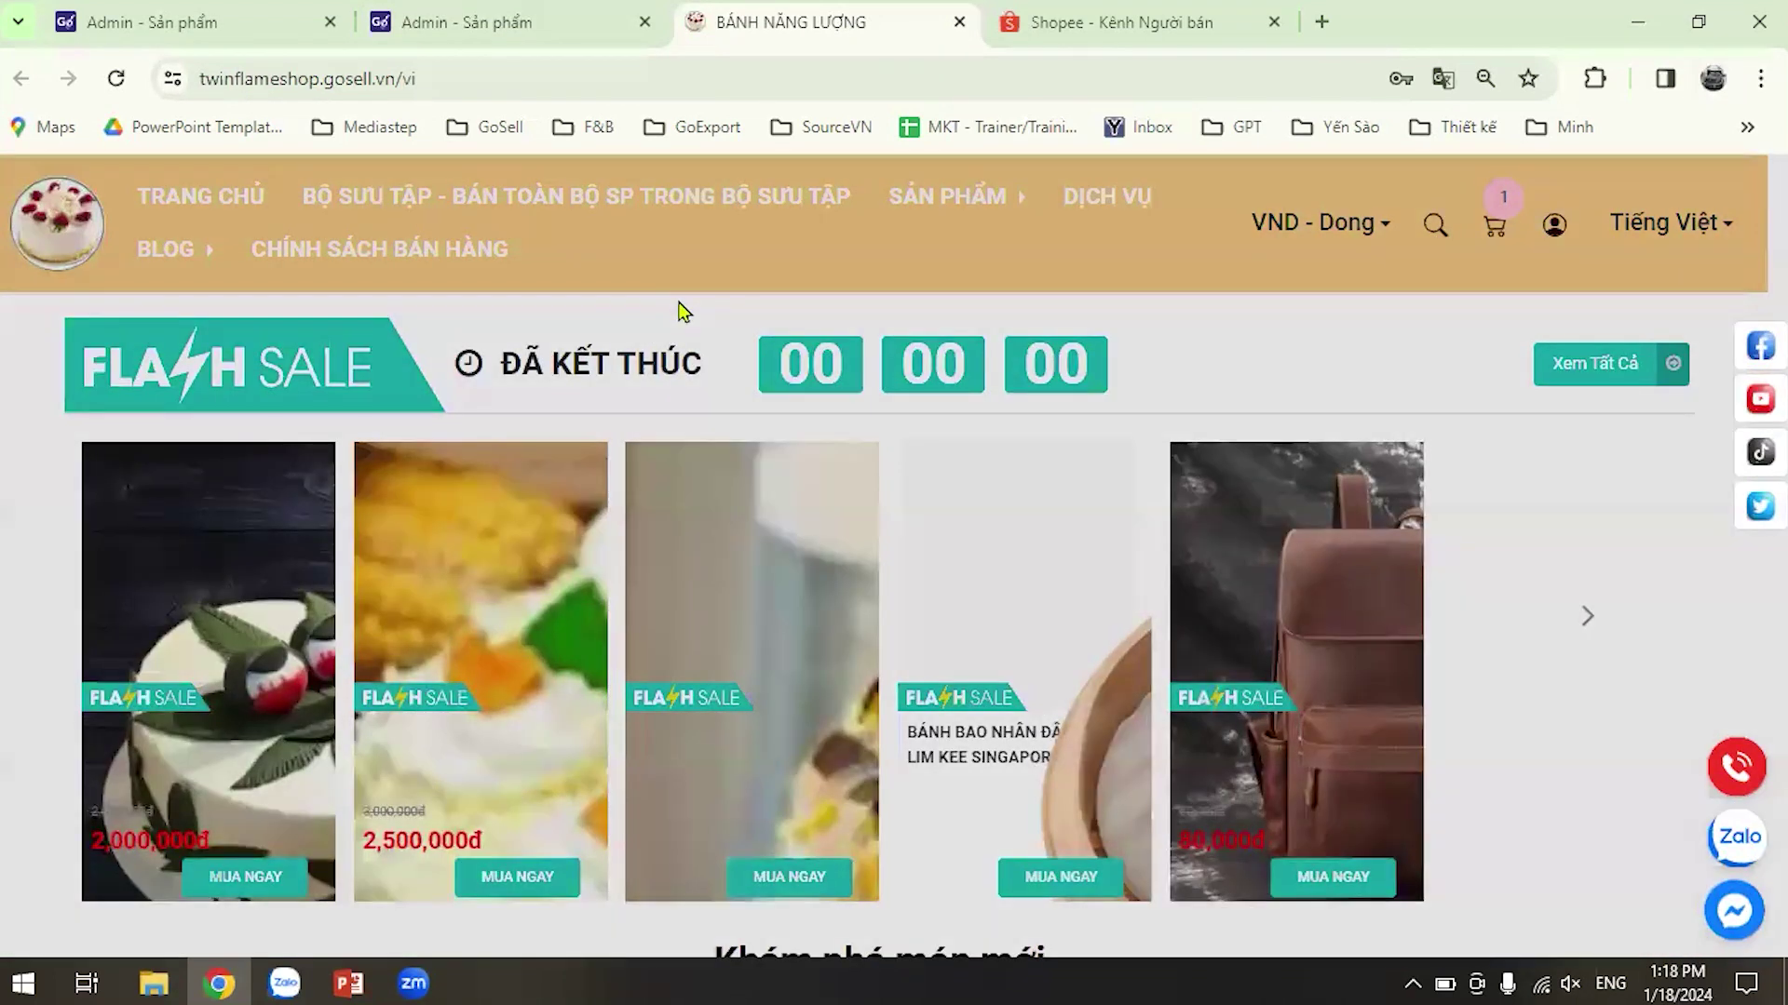
text(bánh su)
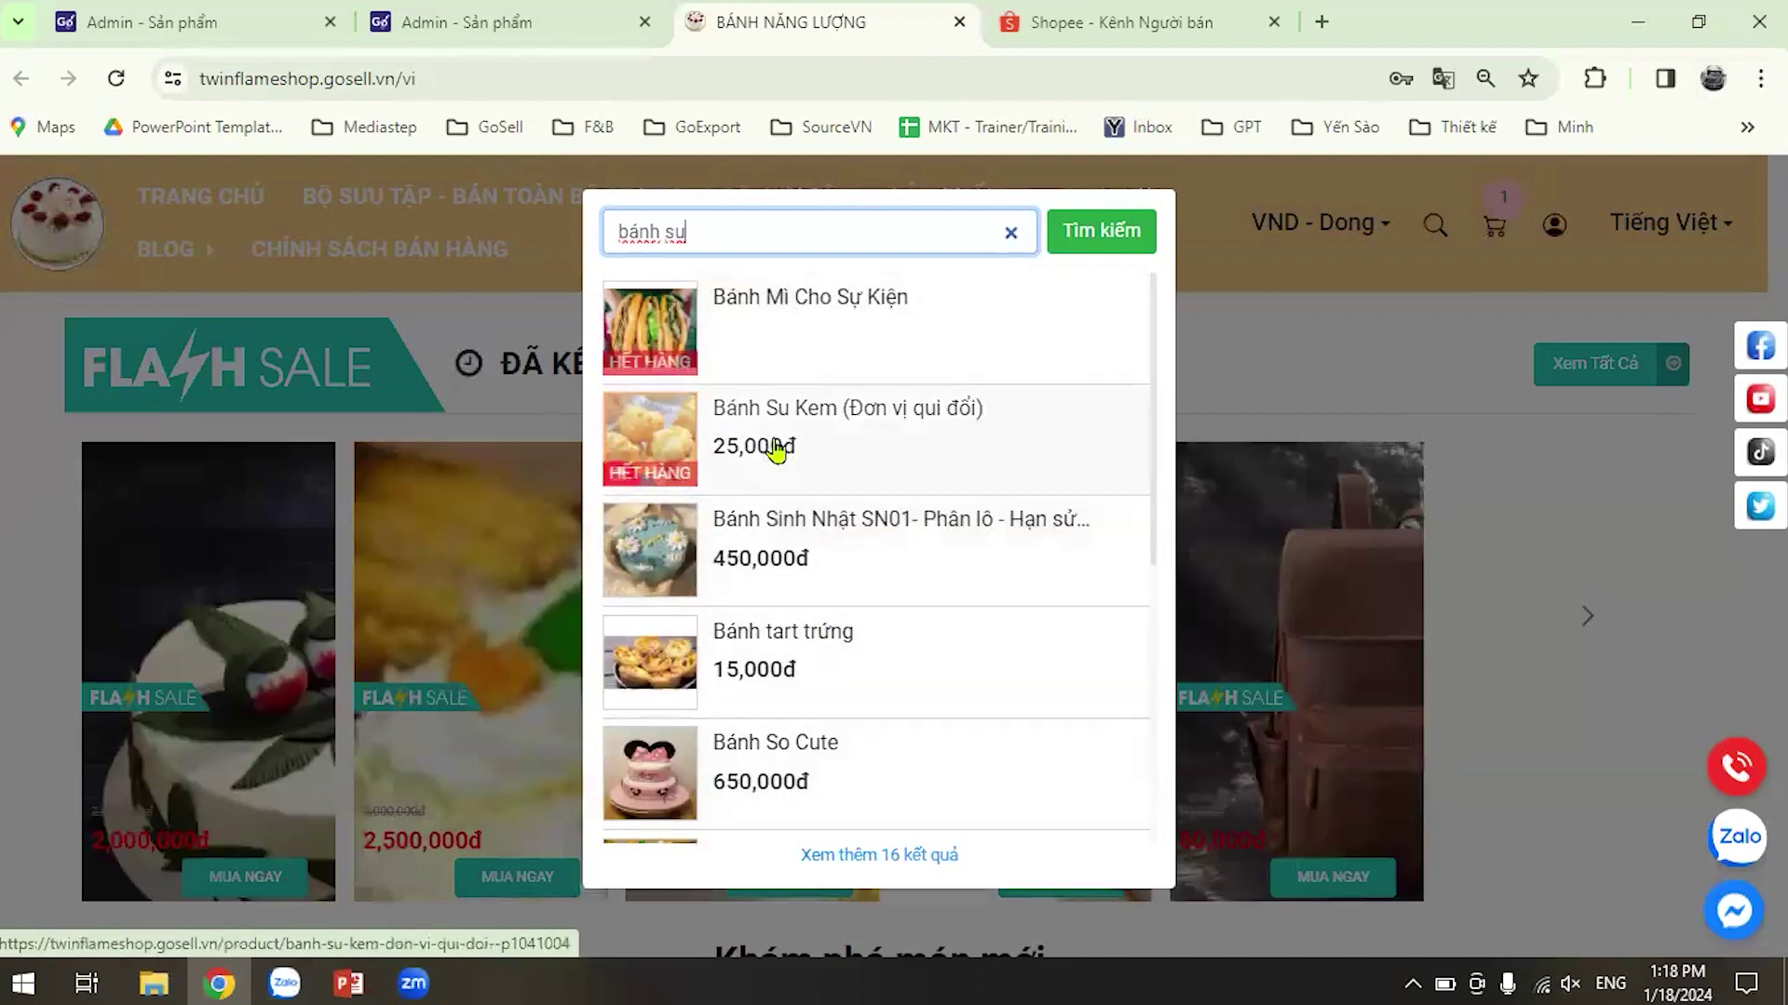
click(790, 444)
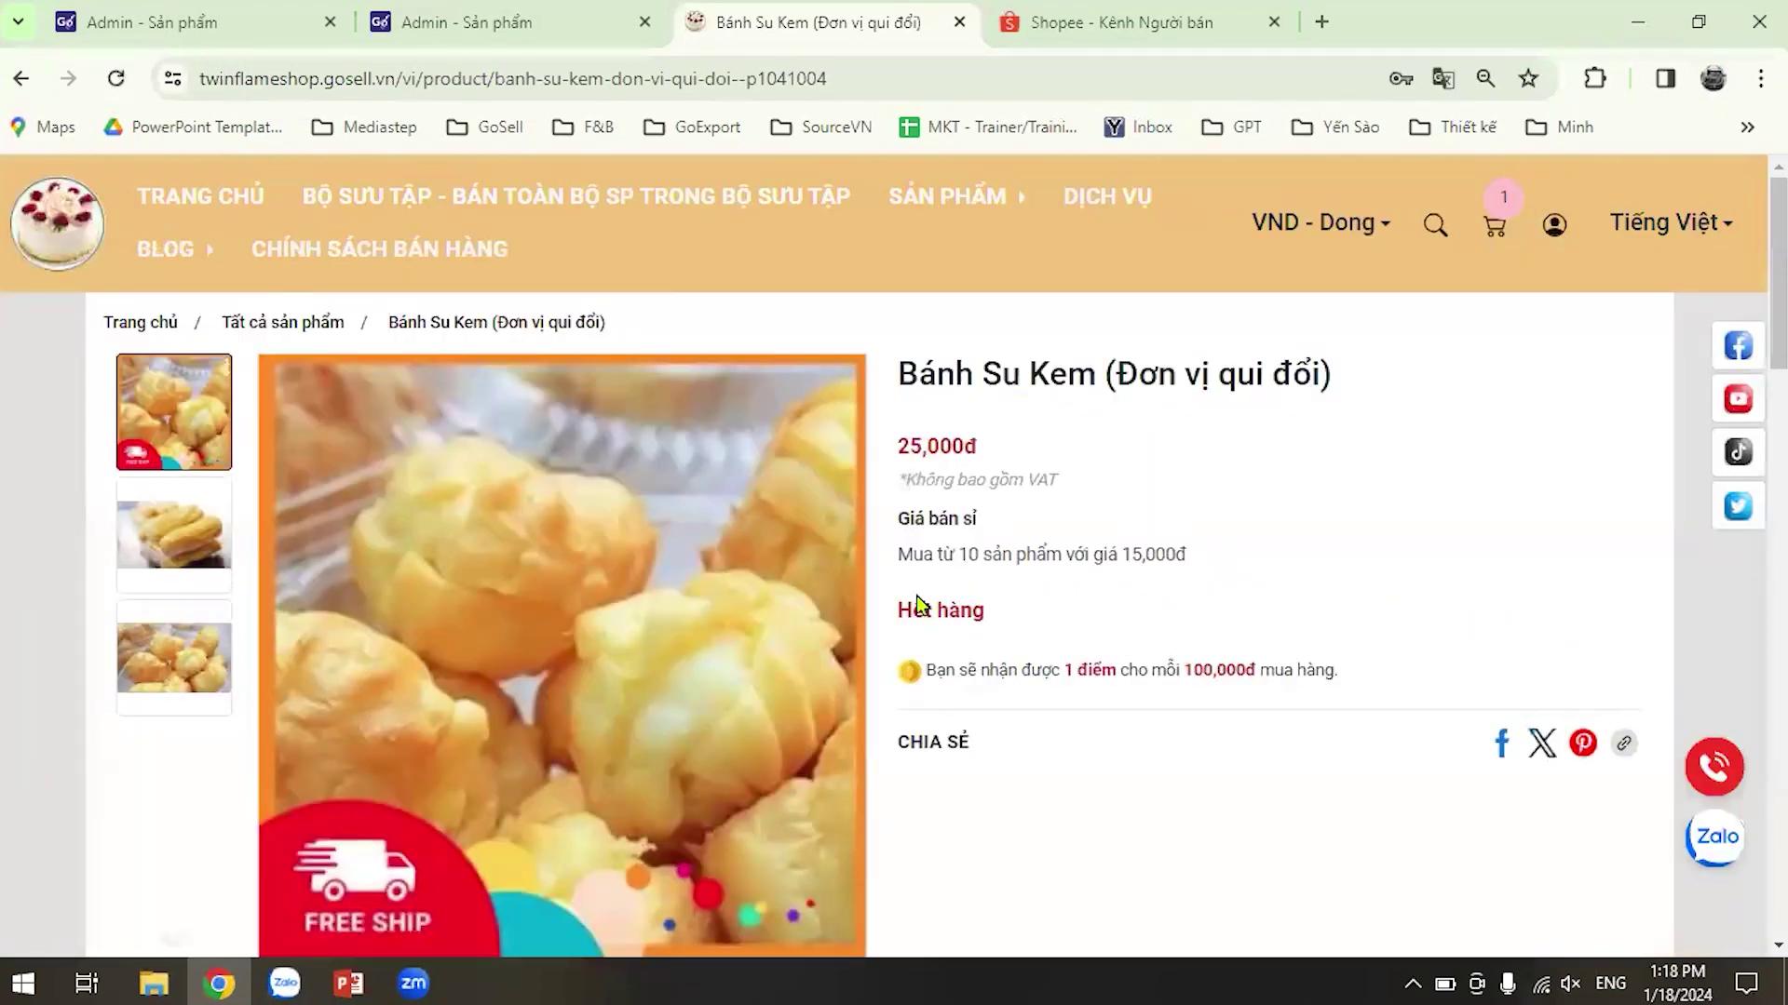
Examine the Bánh Su Kem product page's name, price and wholesale offer, and go back to the storefront home page.
scroll(924, 605, down, 2)
scroll(931, 610, up, 2)
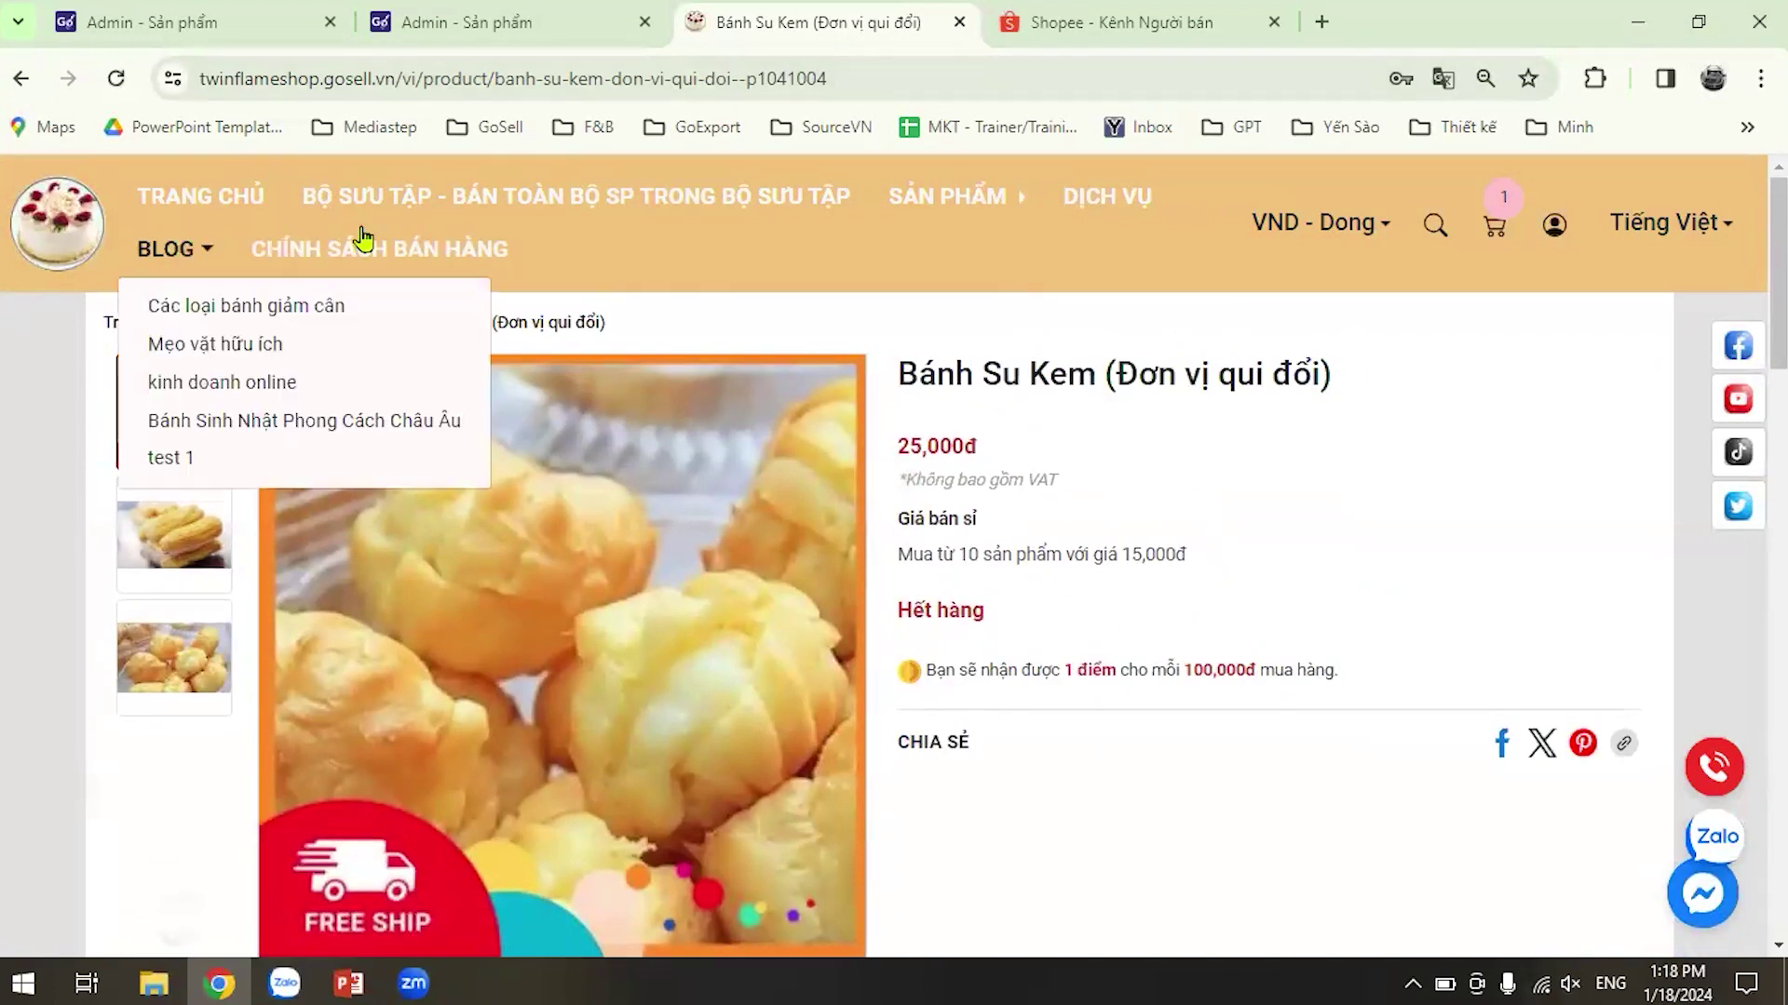
drag(1096, 377, 1343, 378)
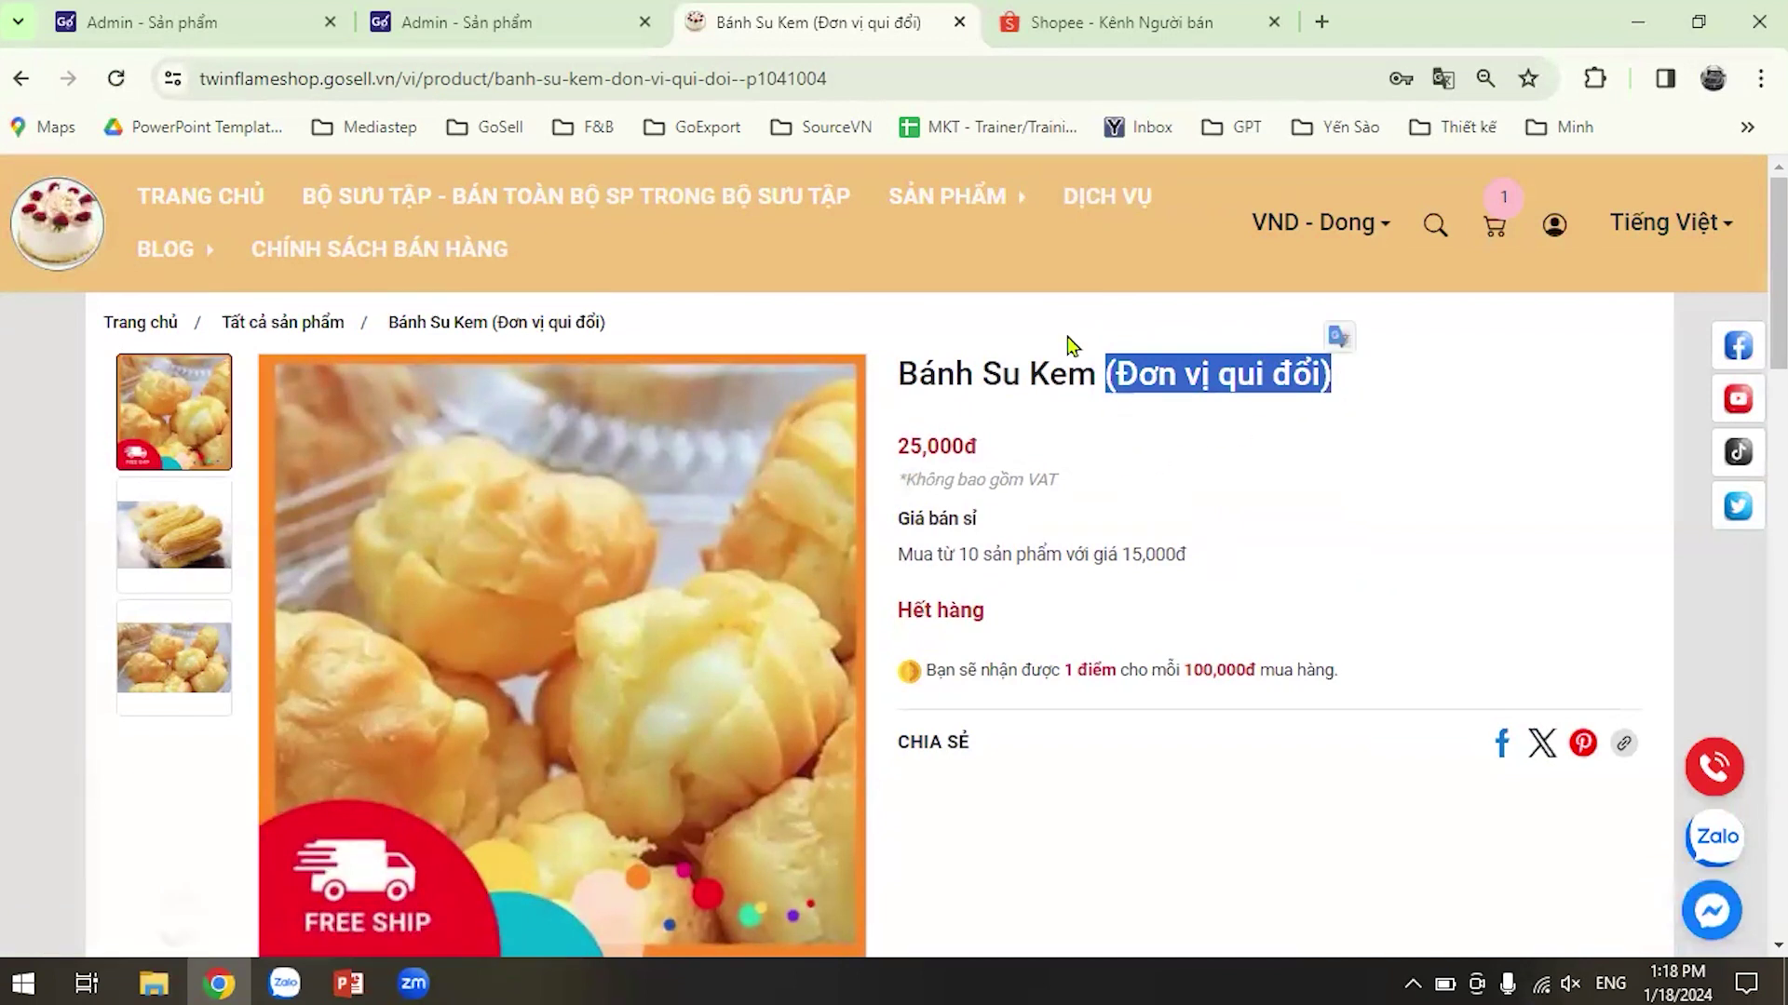
click(197, 196)
Return to the Bánh tart trứng edit page and review its unit, wholesale, deposit, custom attribute and SEO sections.
click(511, 28)
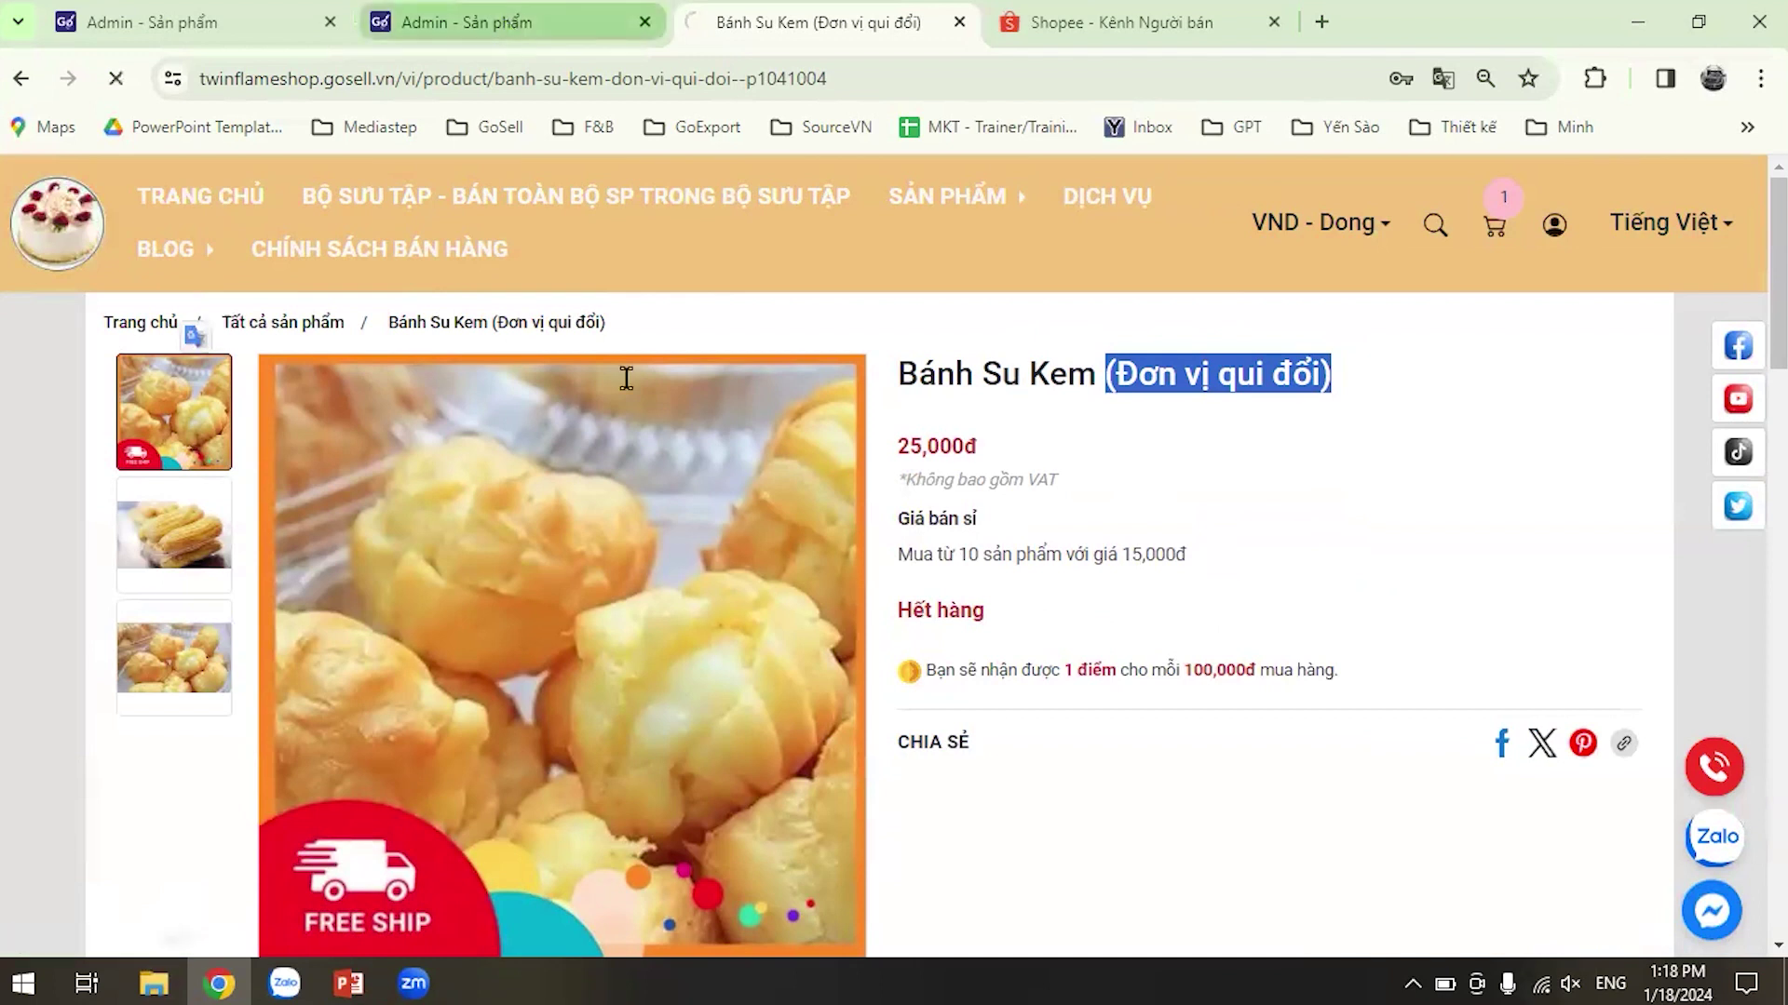
scroll(1024, 502, down, 3)
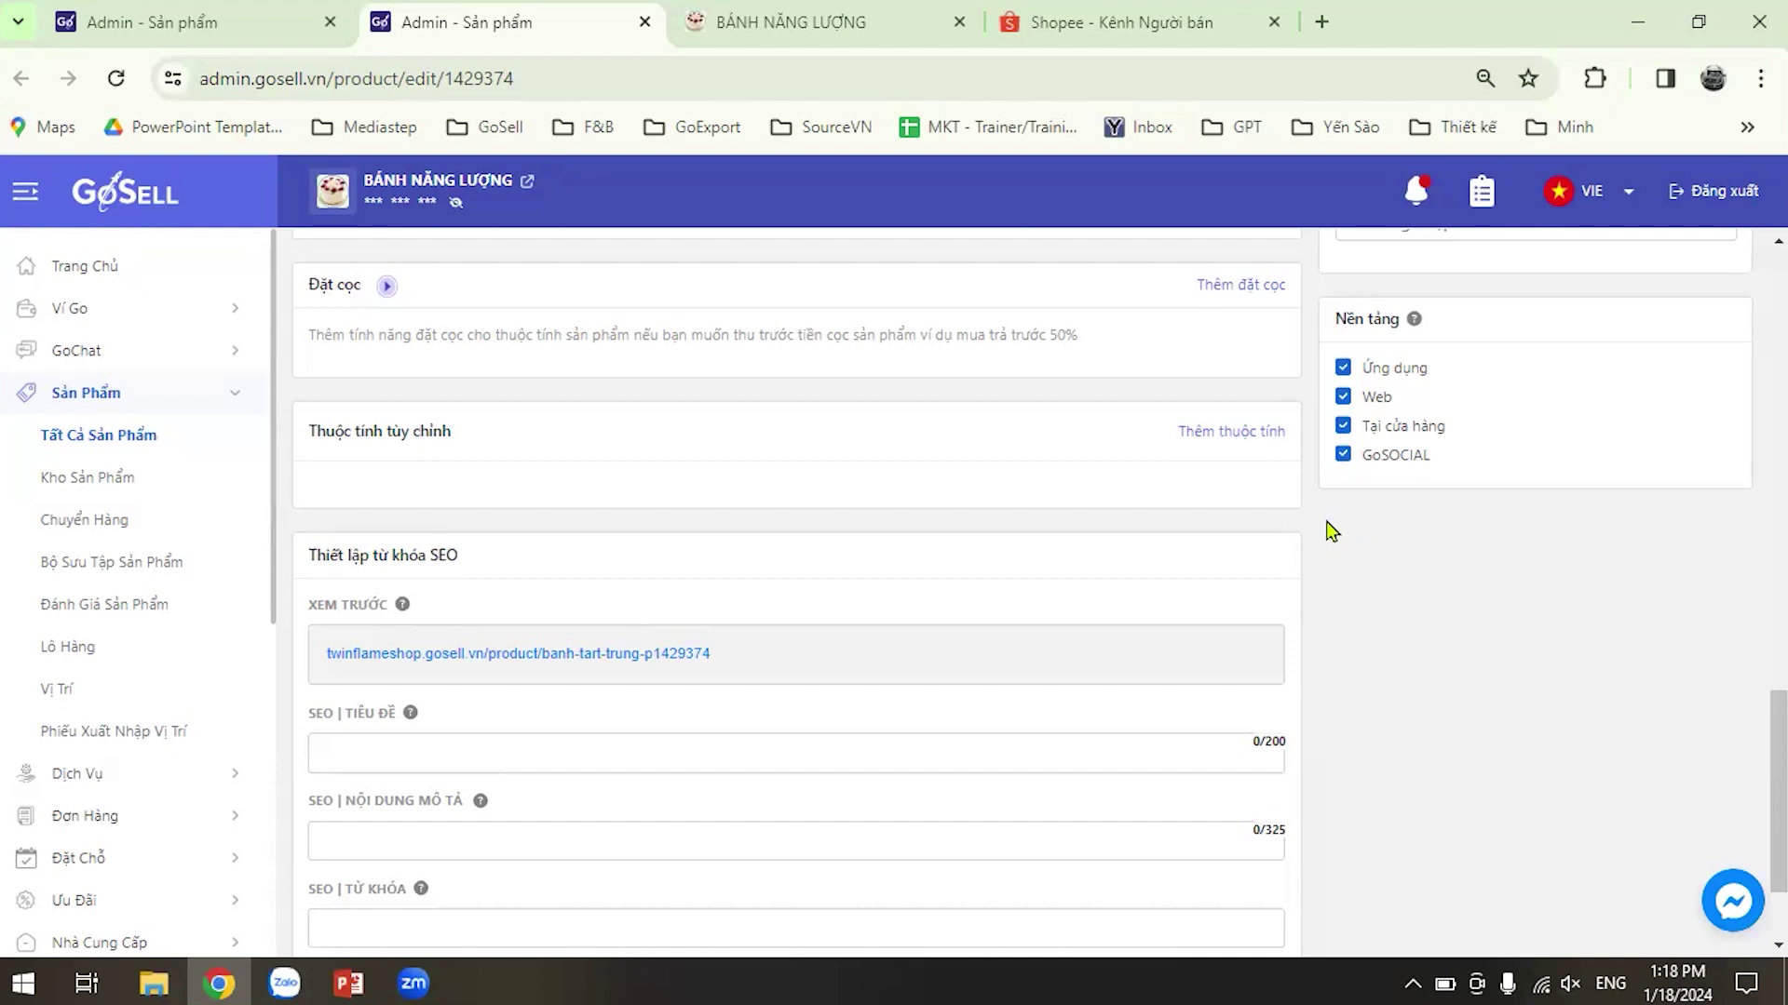
scroll(1310, 564, up, 2)
scroll(1309, 563, up, 3)
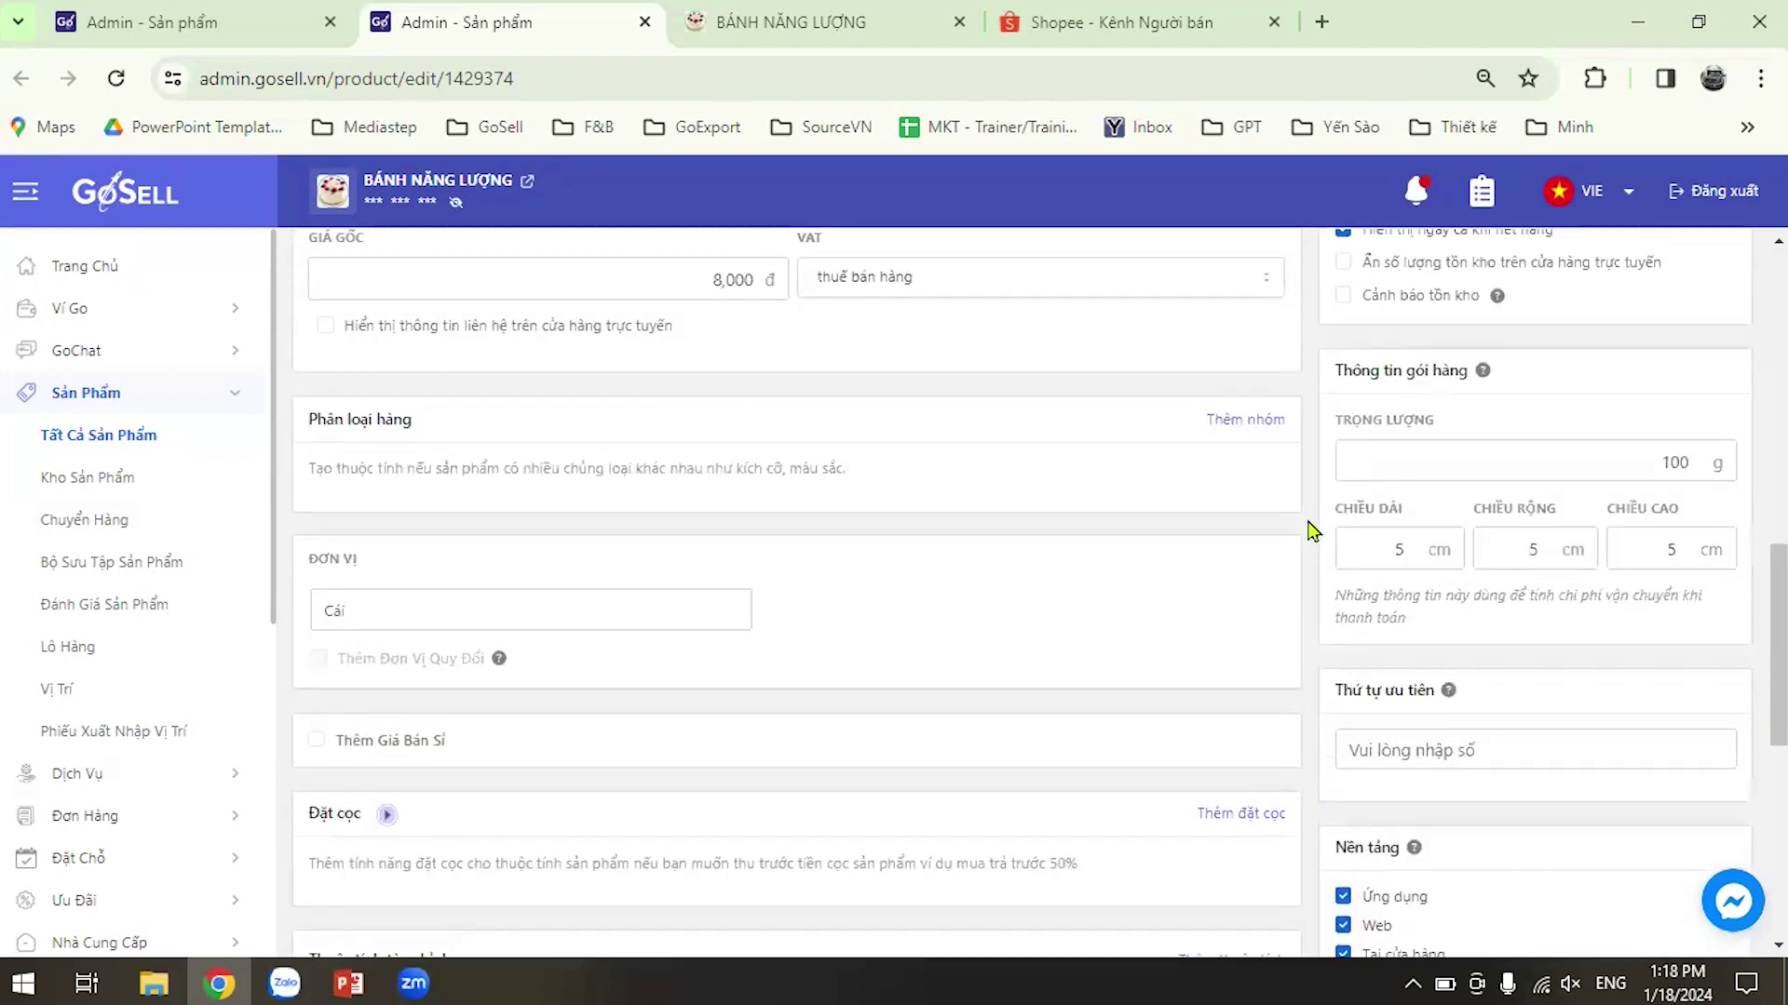
scroll(1310, 523, down, 4)
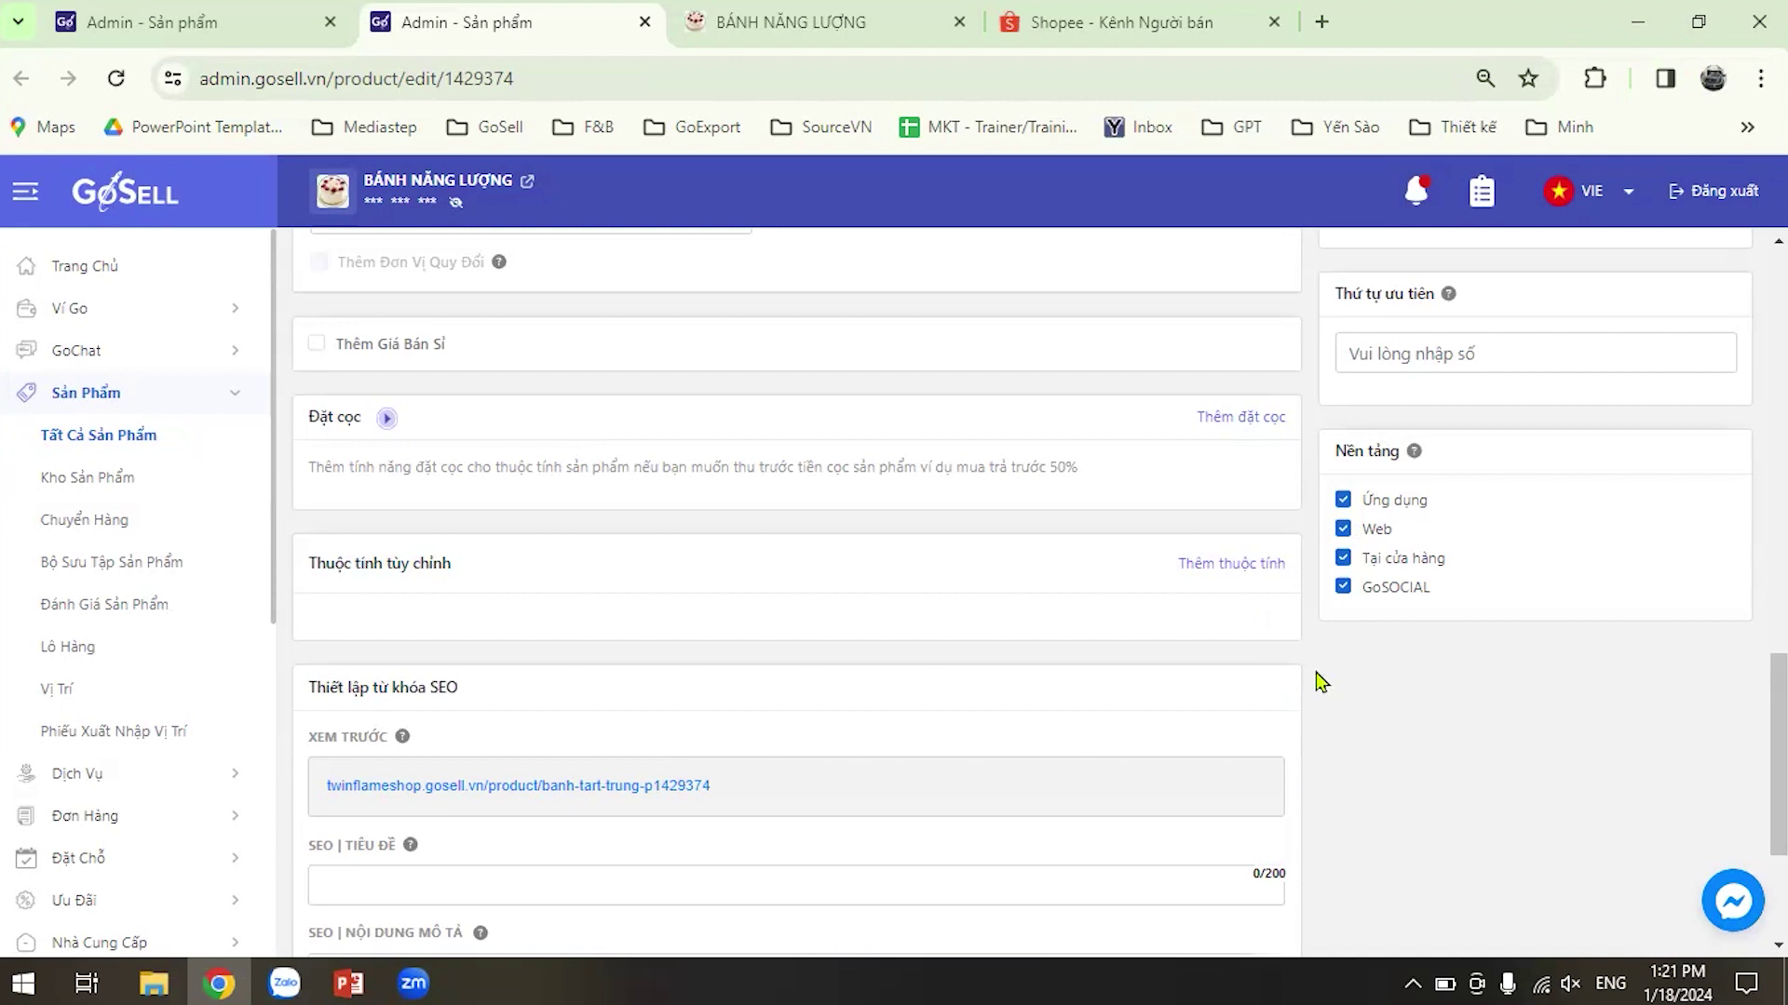
Review the Bánh tart trứng product's SEO title, description, keyword and URL fields, and return to the product information section.
scroll(1334, 713, down, 3)
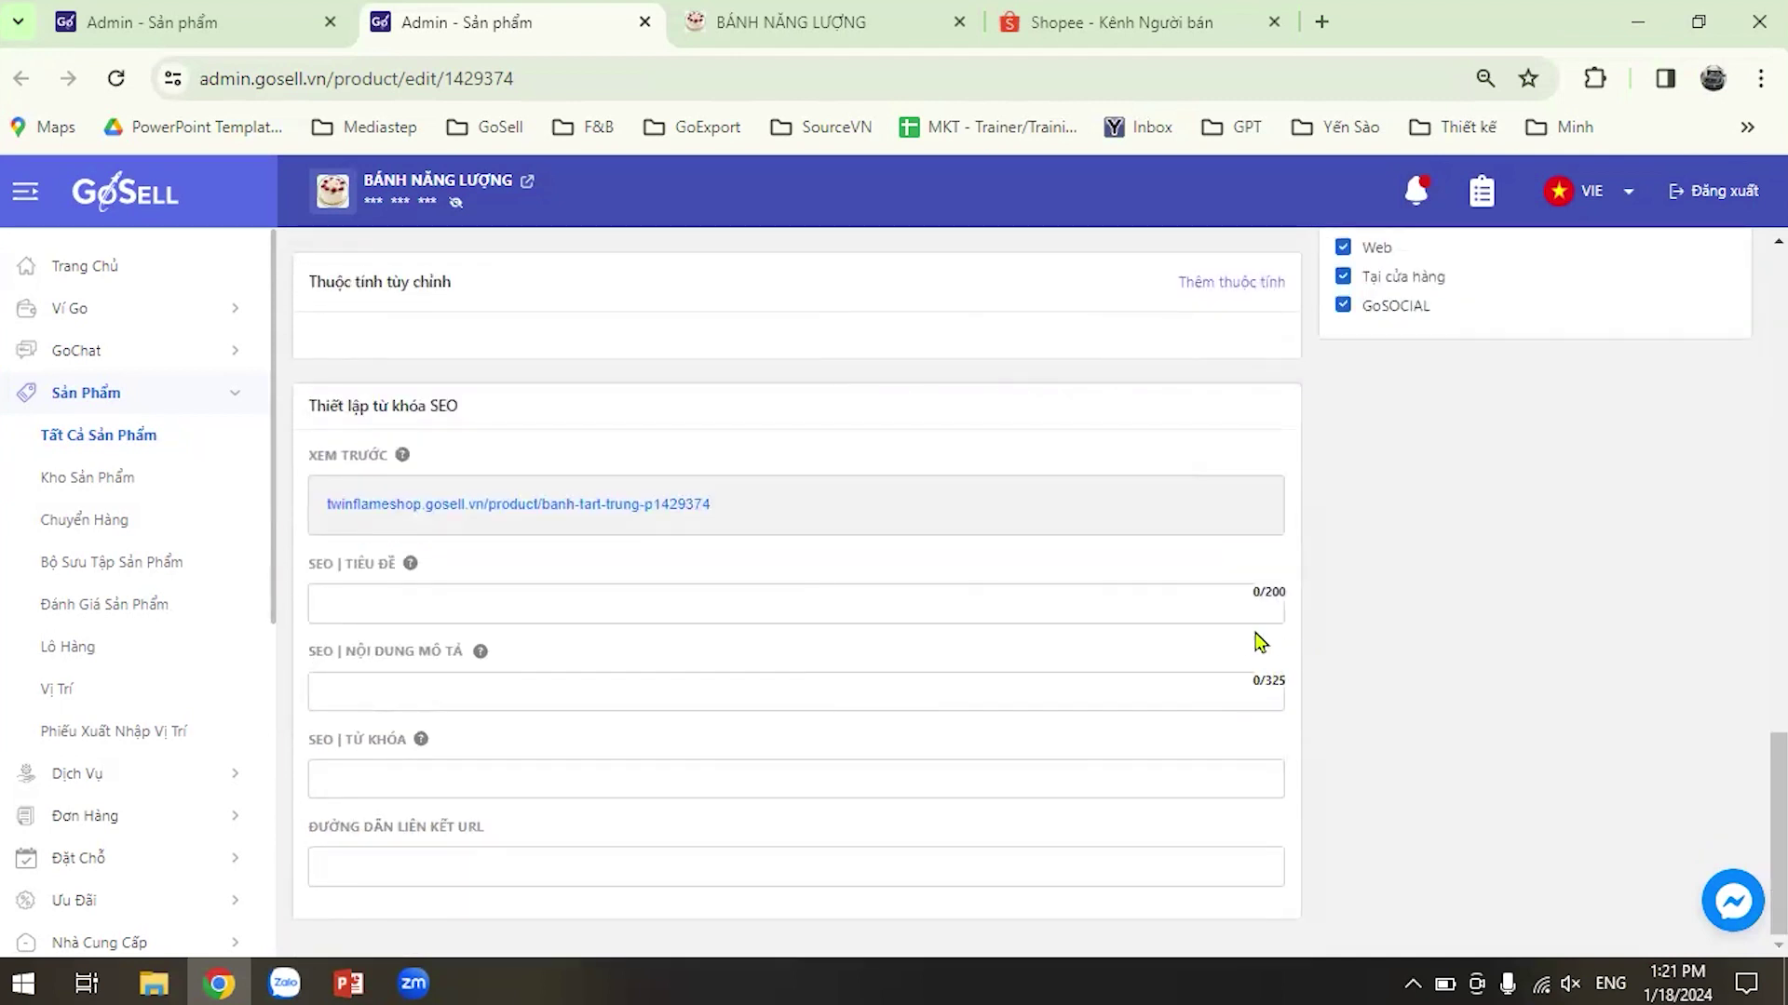
scroll(1303, 622, up, 1)
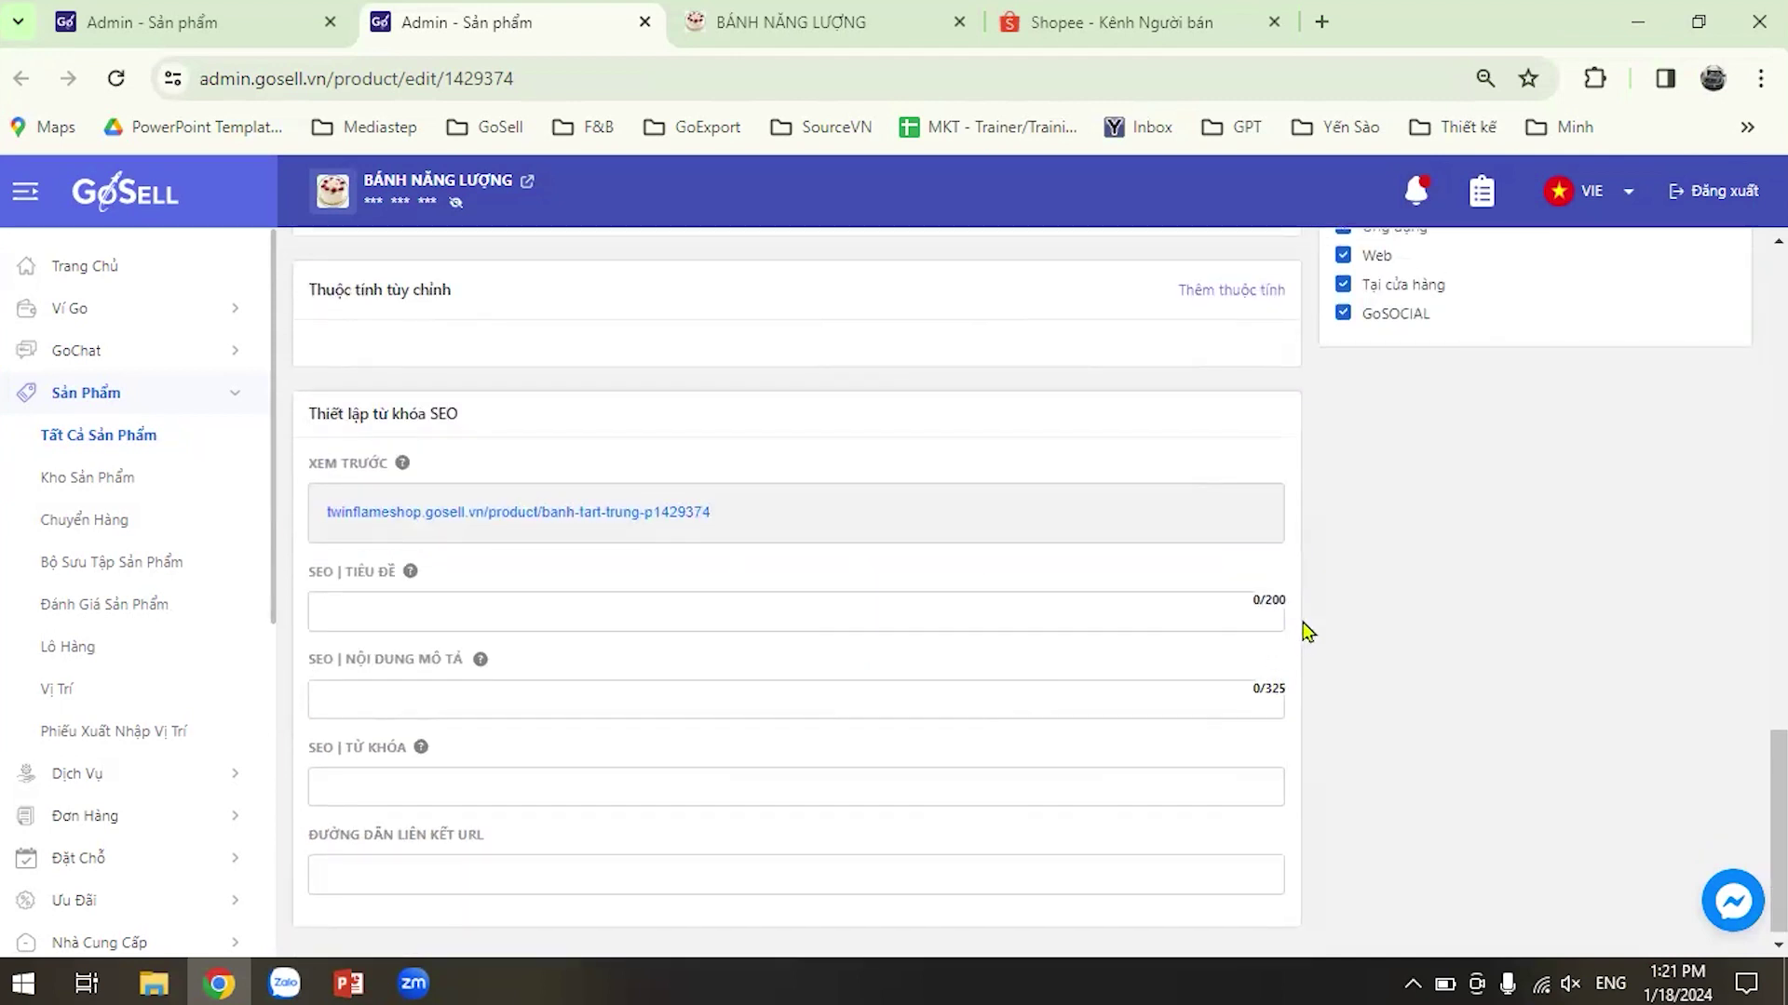
scroll(1308, 633, down, 1)
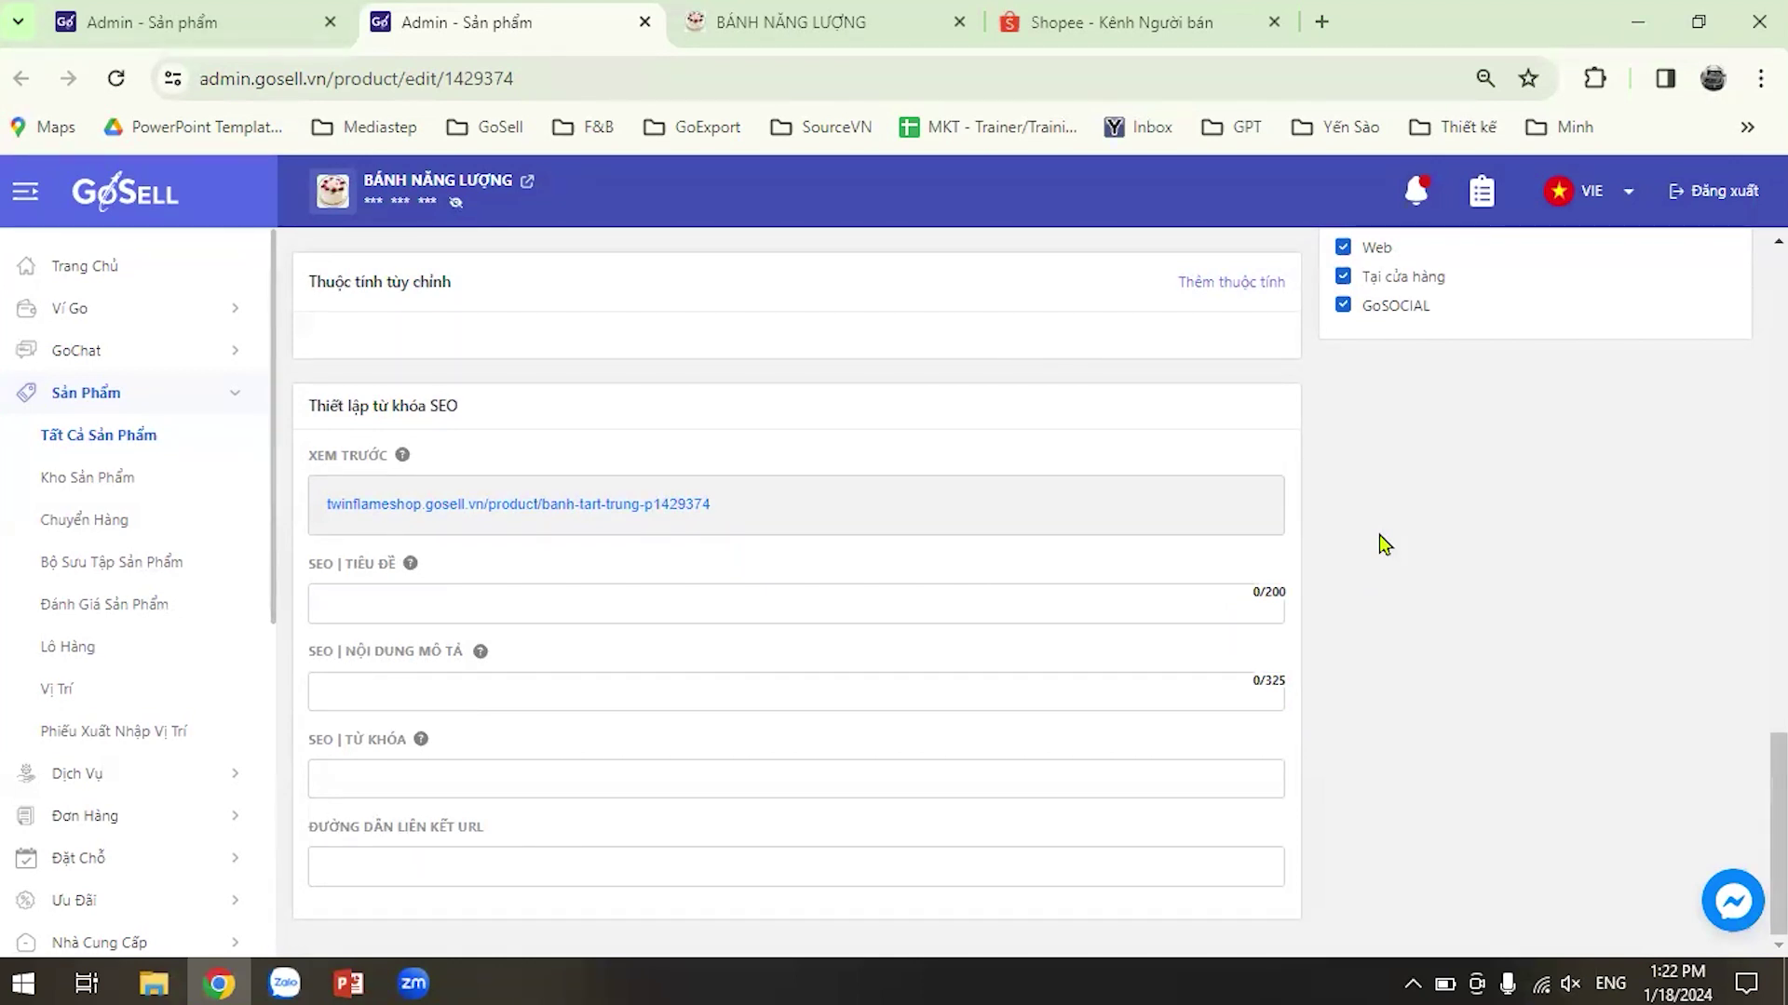
scroll(1275, 591, up, 10)
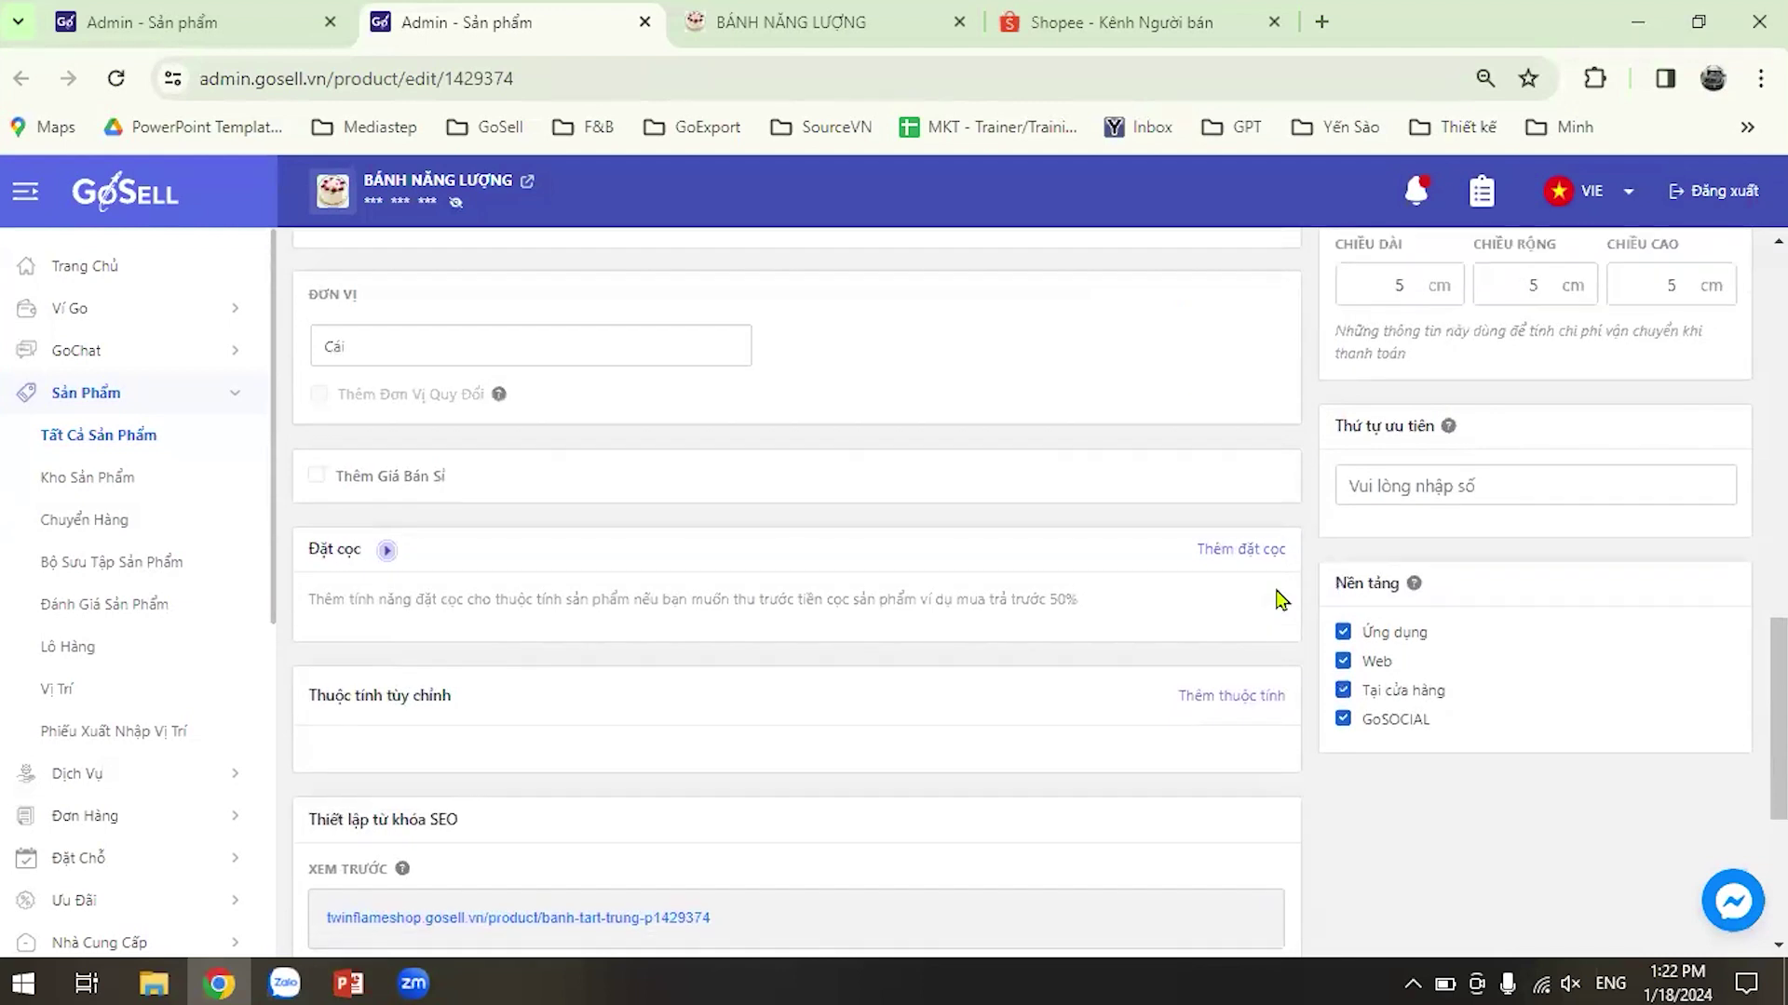
scroll(1280, 599, up, 5)
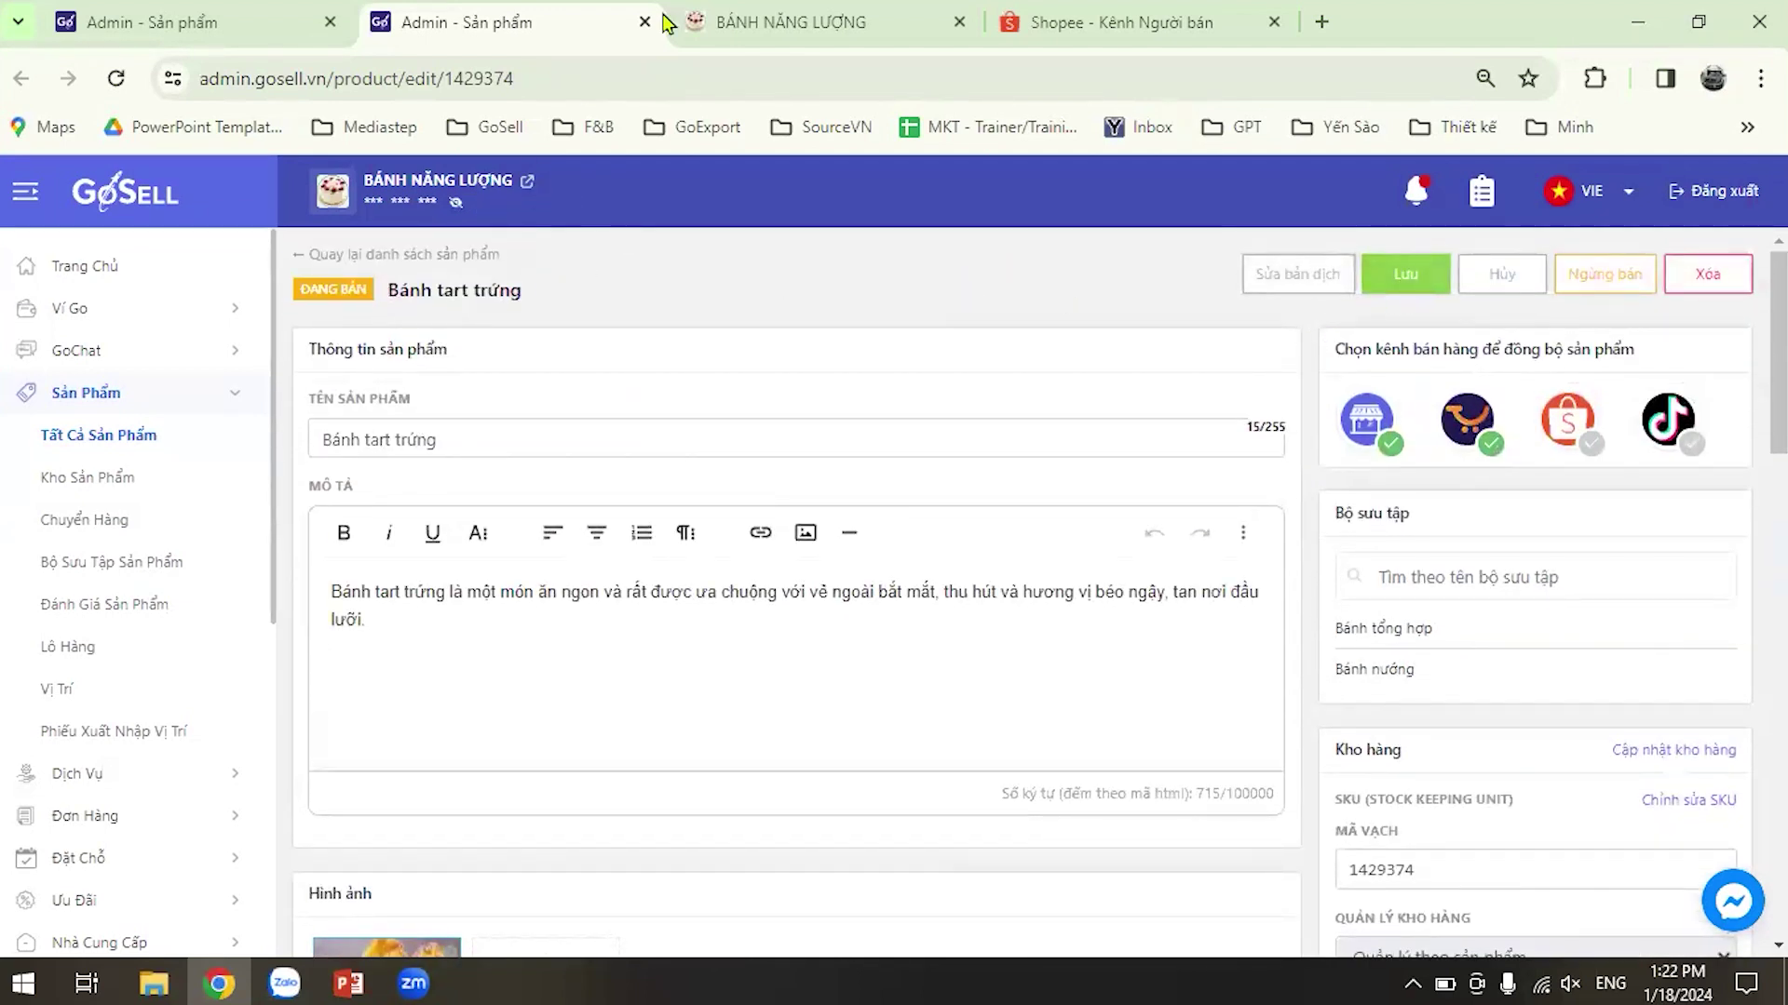
Switch to the BÁNH NĂNG LƯỢNG storefront and look through the home page down to the end of the product collection listing.
click(798, 25)
scroll(831, 589, down, 7)
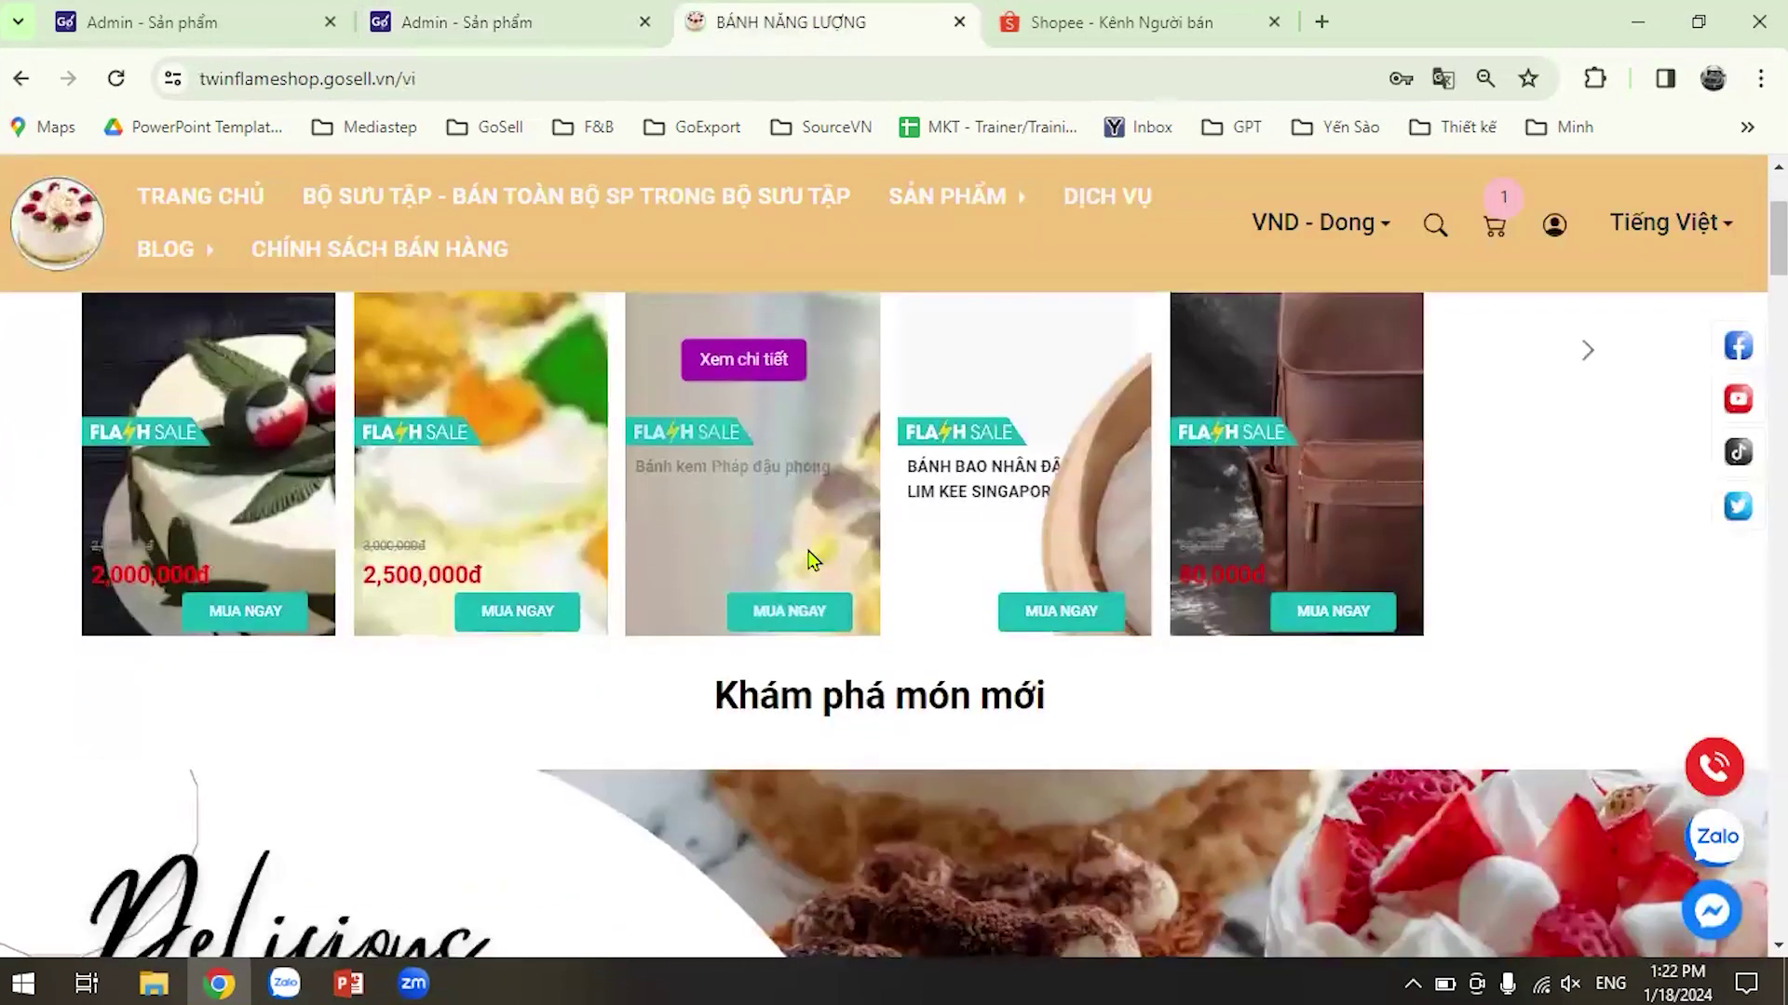
scroll(886, 647, down, 6)
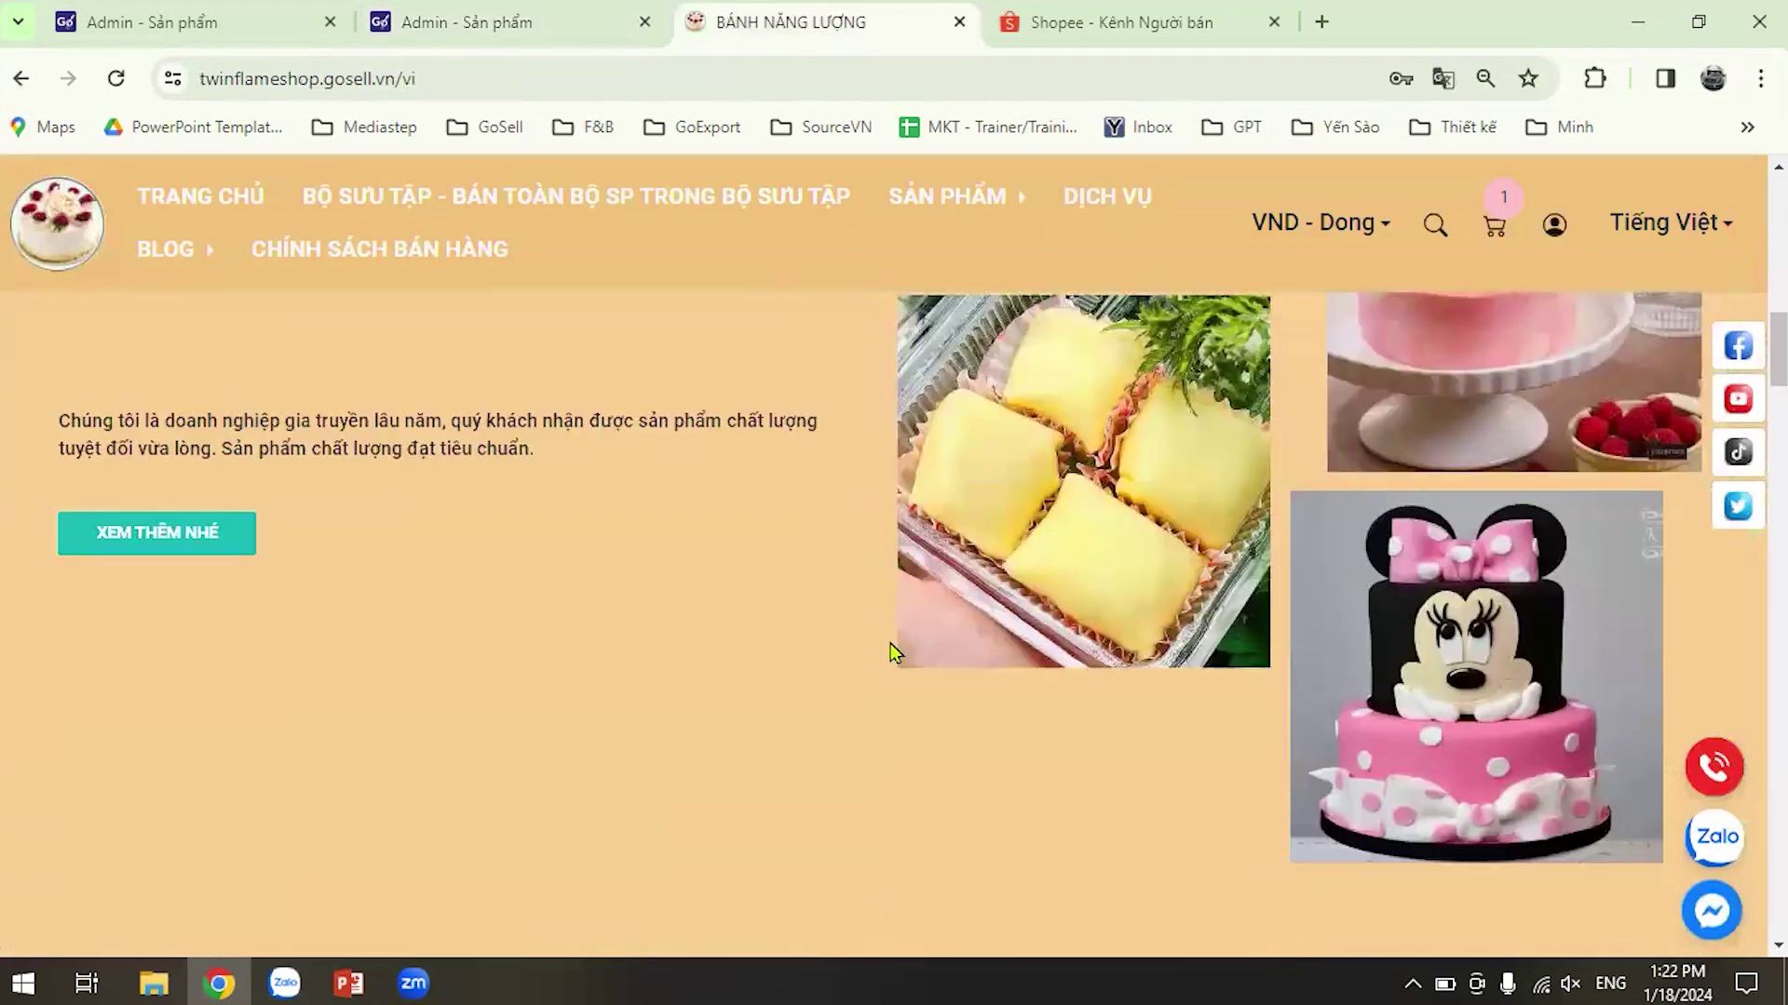
scroll(895, 645, down, 3)
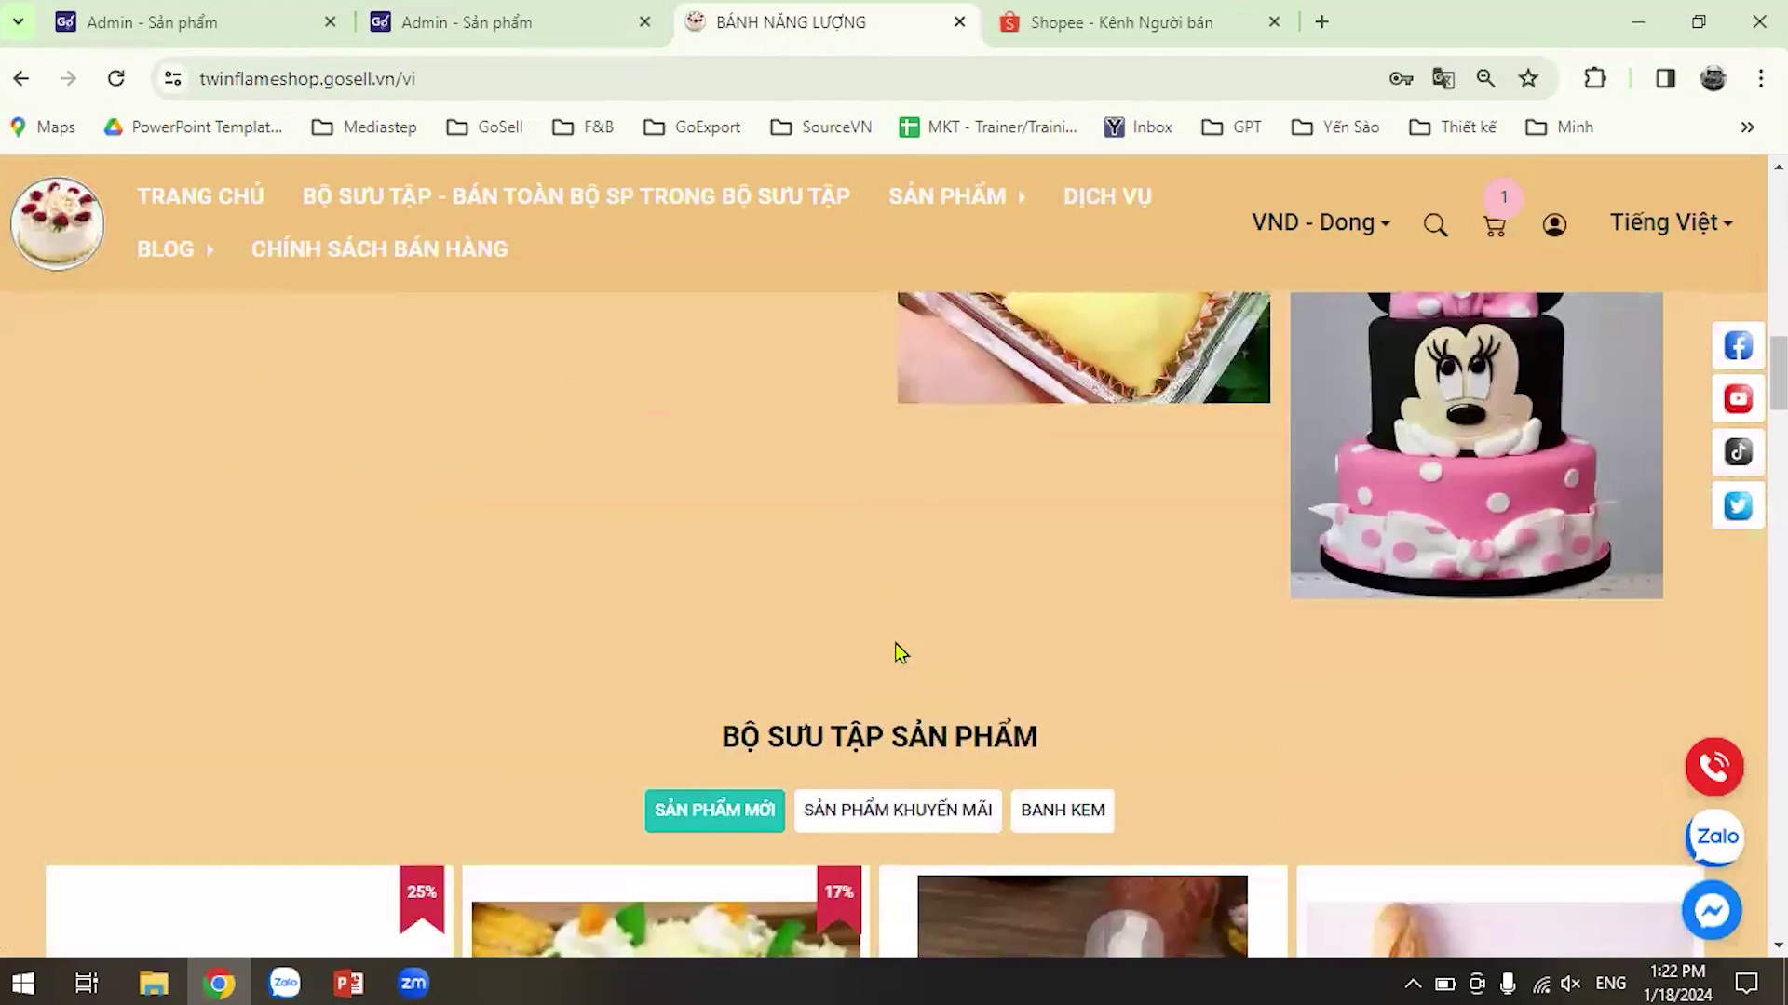
scroll(895, 642, down, 3)
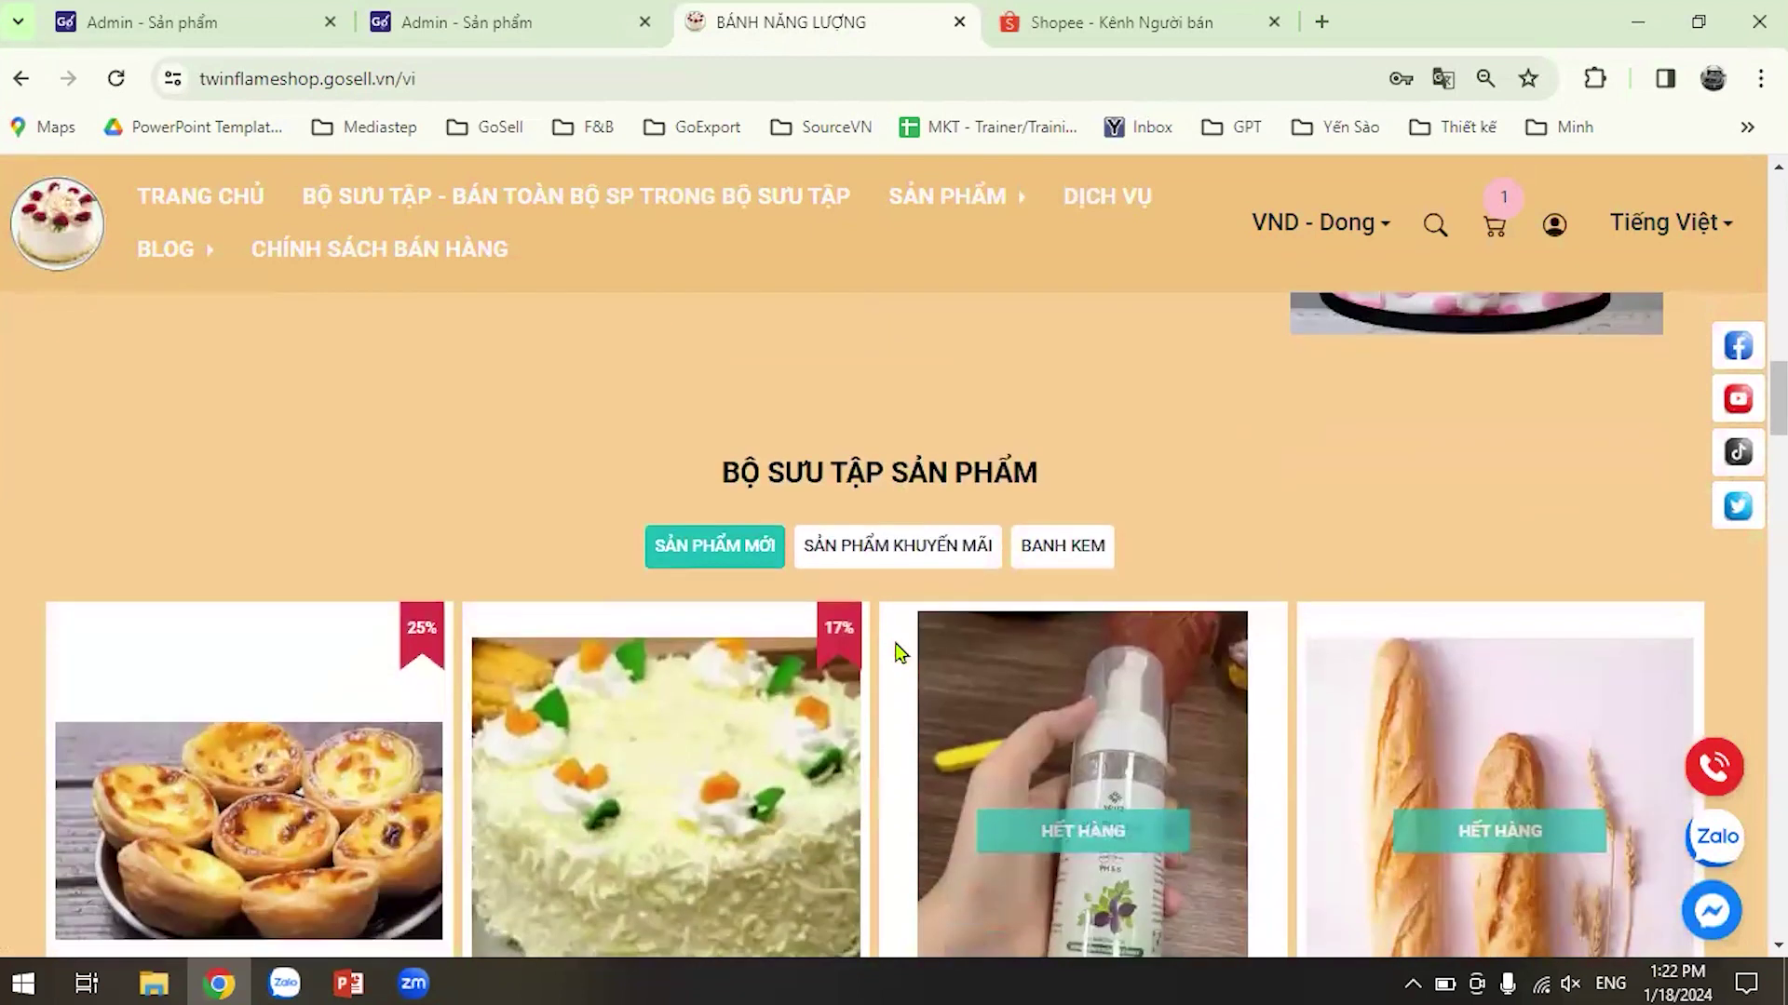
scroll(896, 643, down, 5)
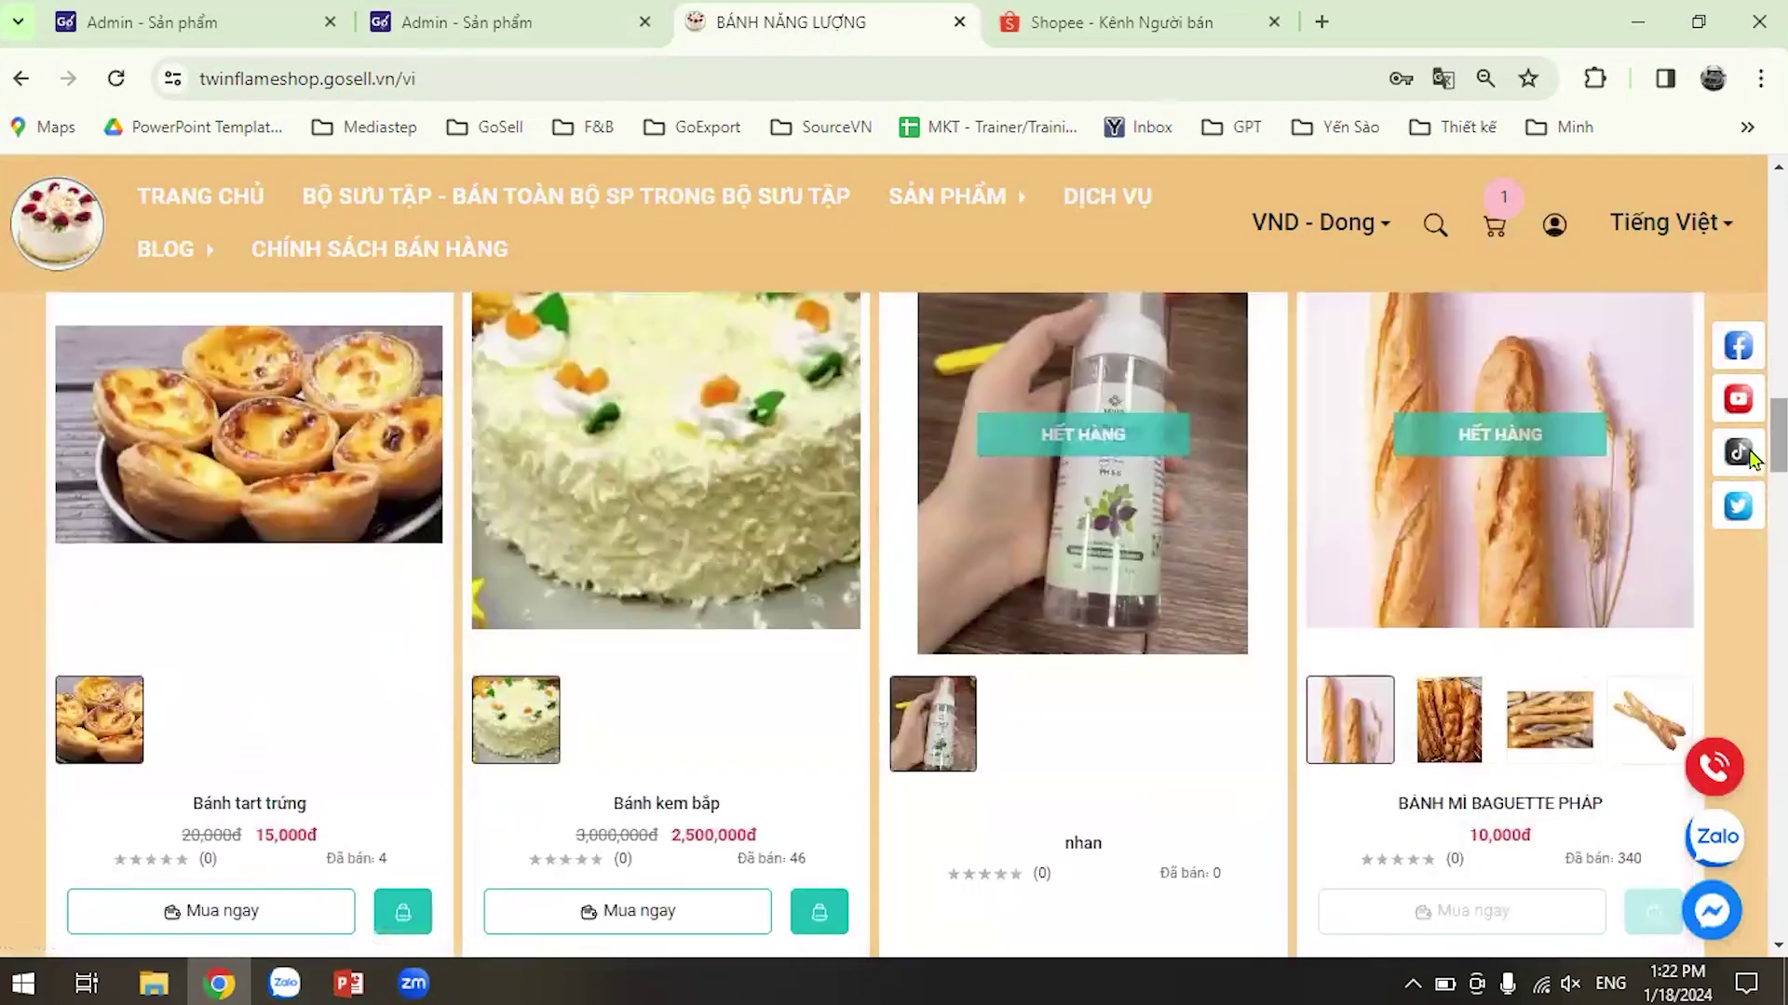
scroll(1754, 475, down, 3)
scroll(1754, 482, down, 5)
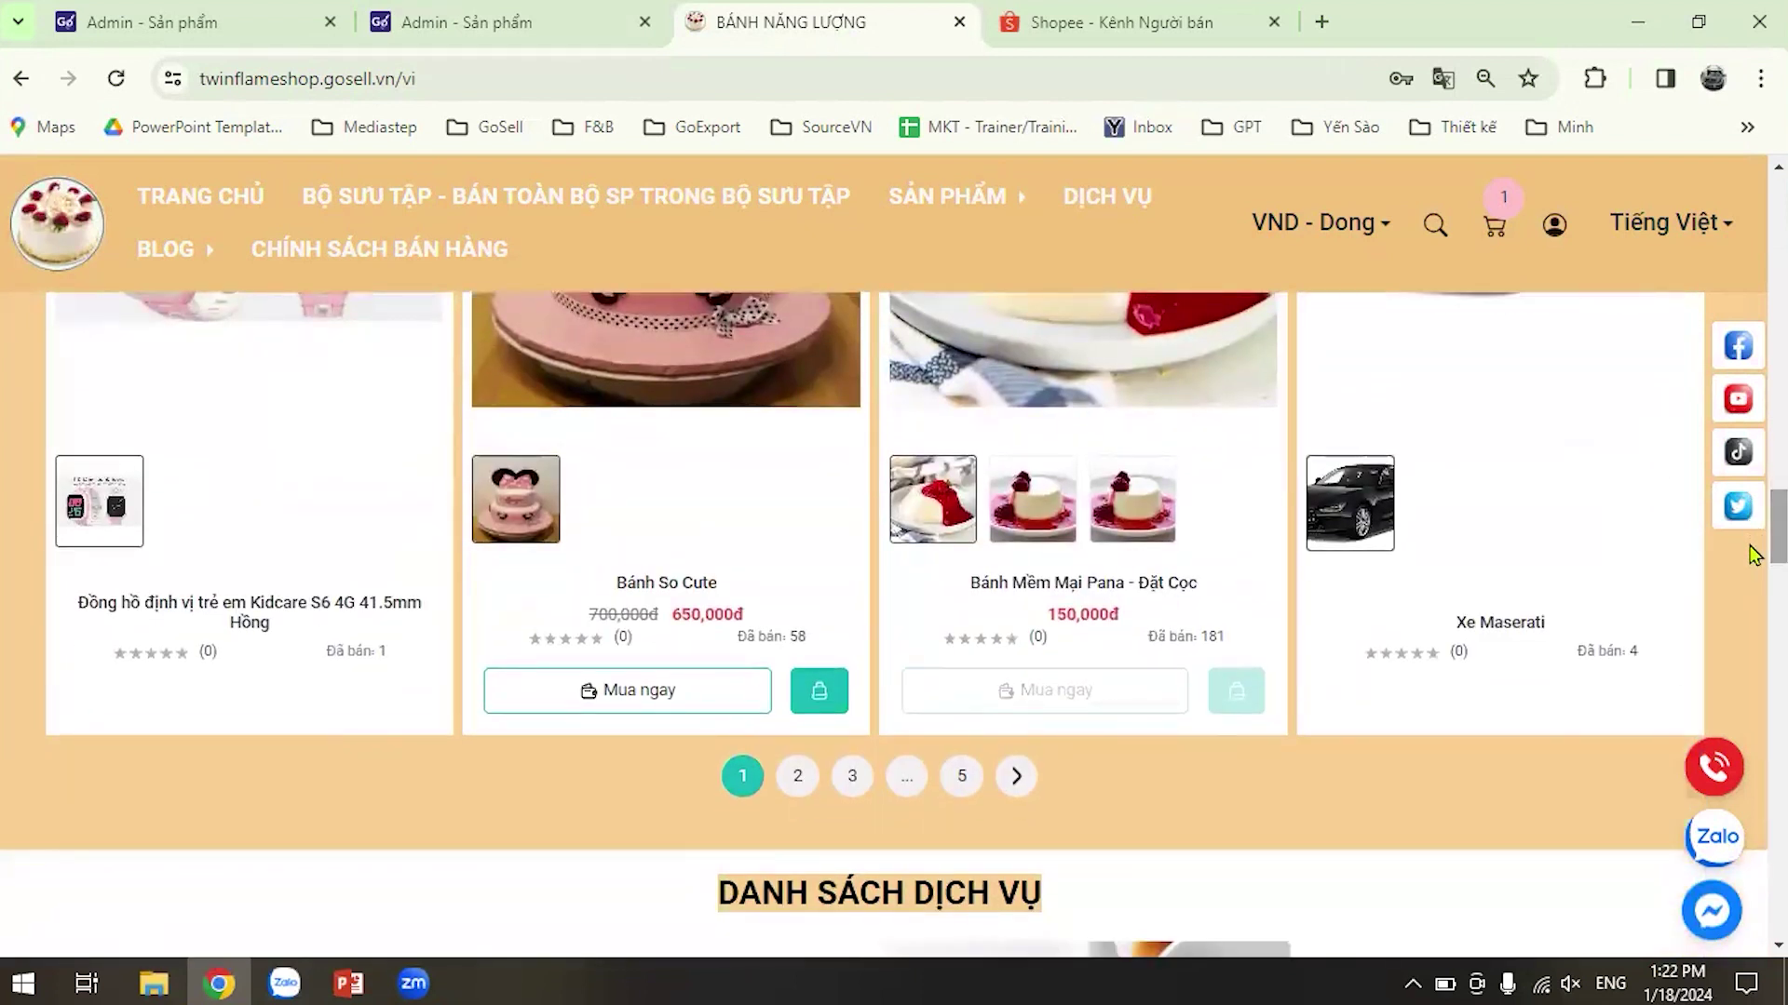
Return to the Bánh tart trứng edit page and review its custom attribute, deposit, unit, price and product information sections.
click(547, 23)
scroll(910, 658, down, 15)
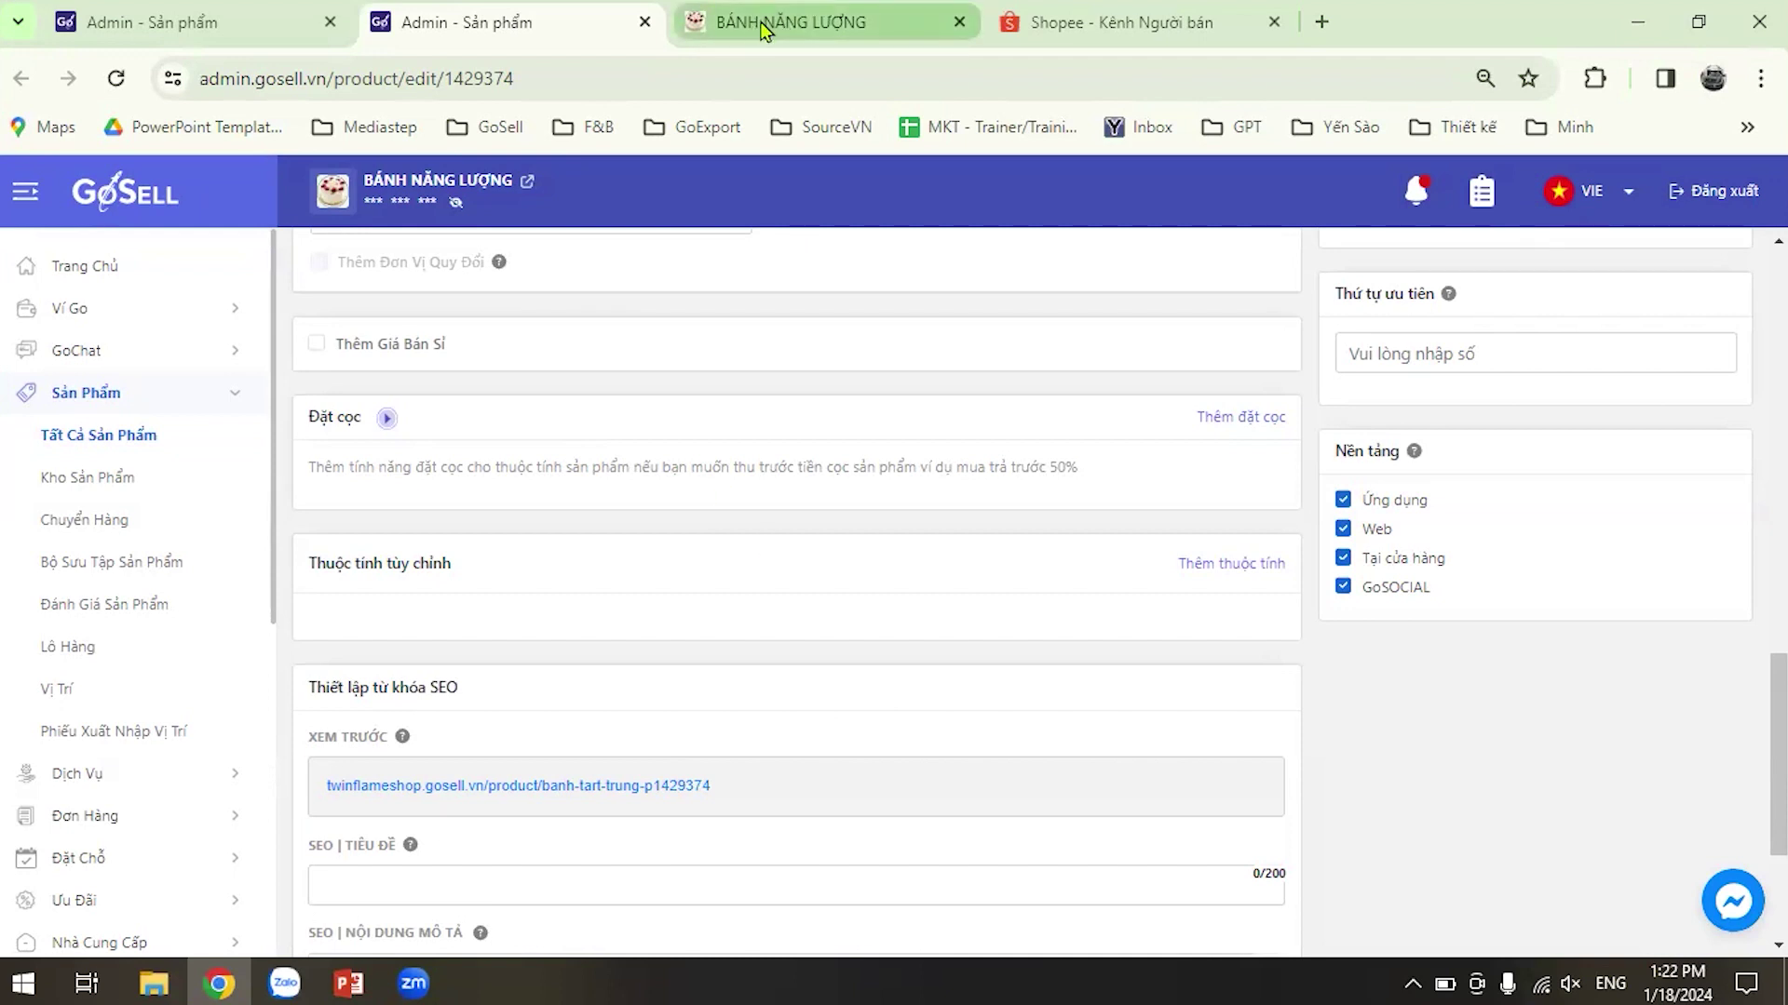
mouse_move(761, 31)
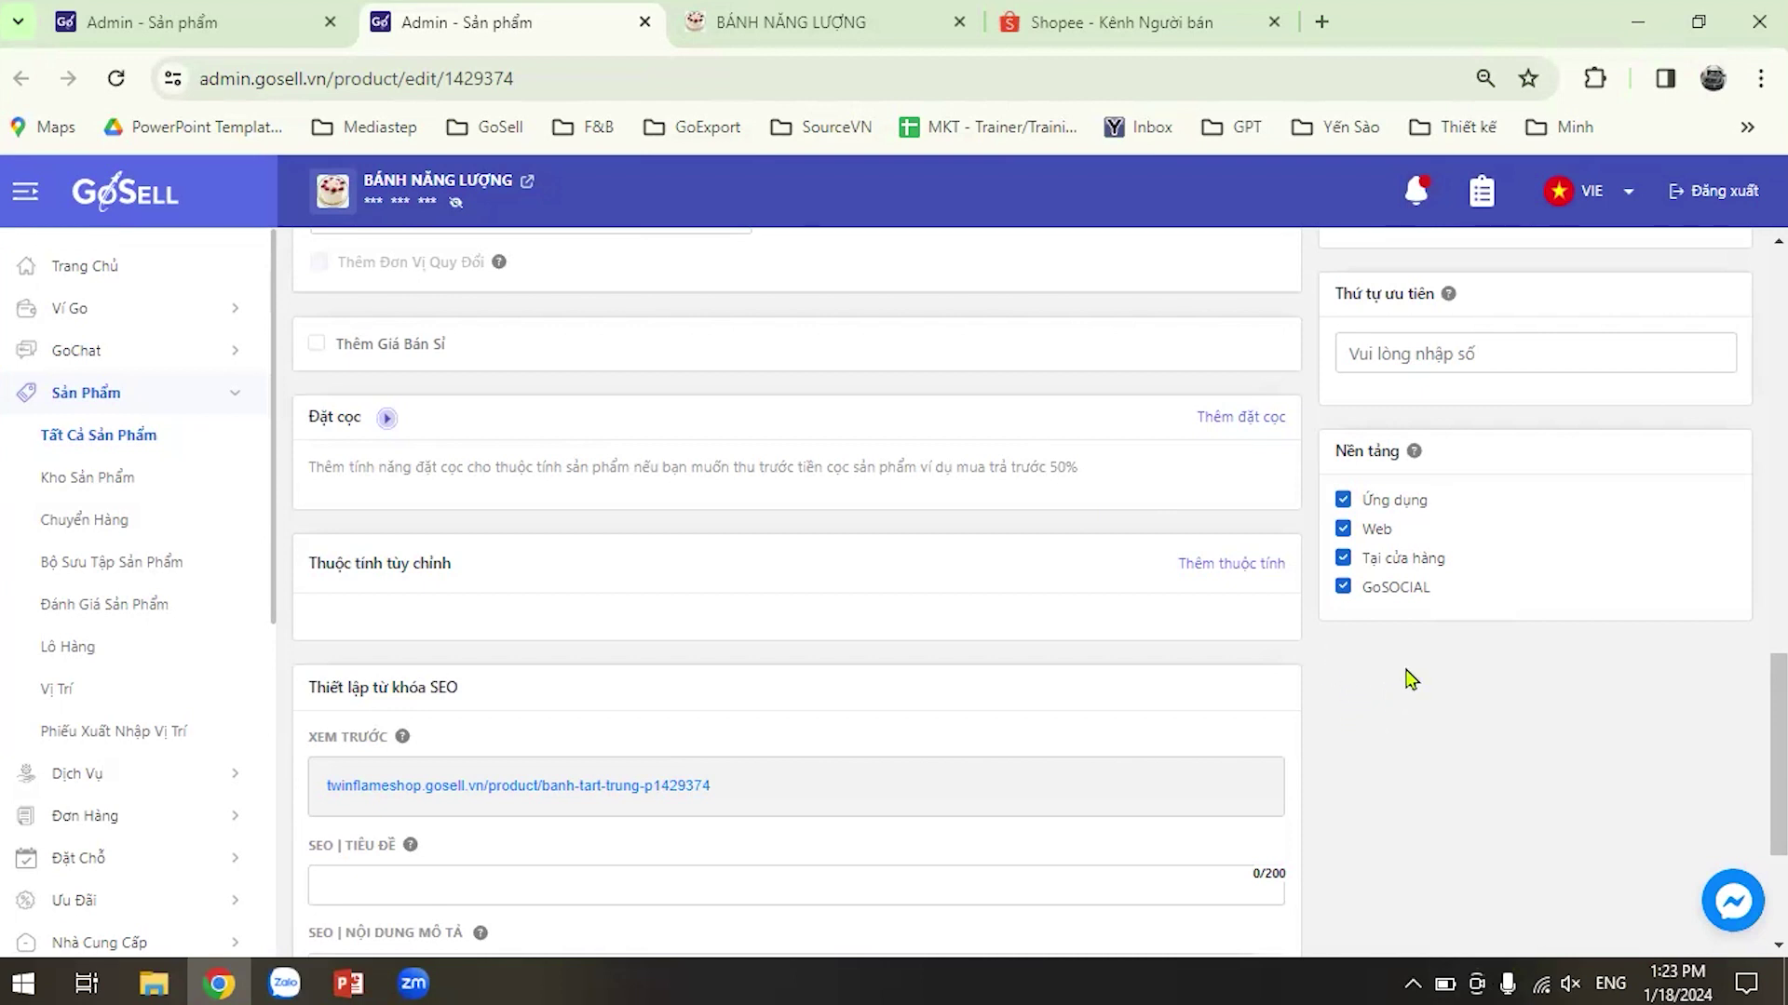
scroll(1306, 706, up, 4)
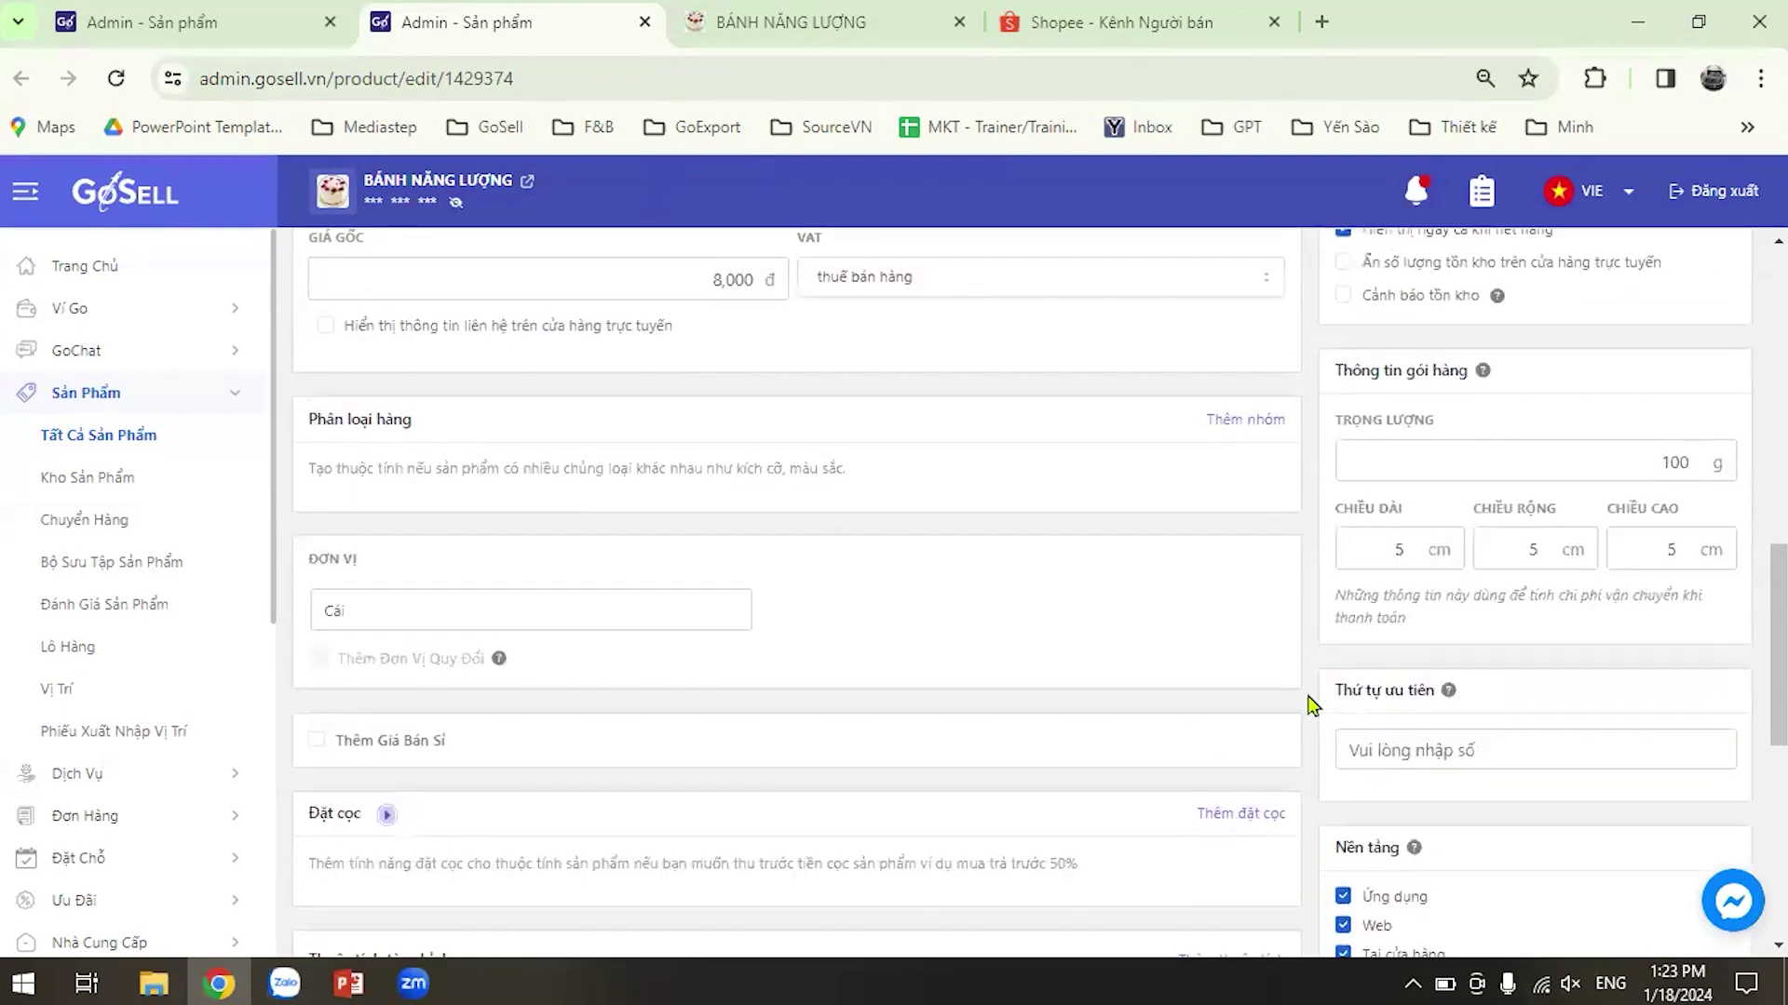
scroll(1308, 705, up, 7)
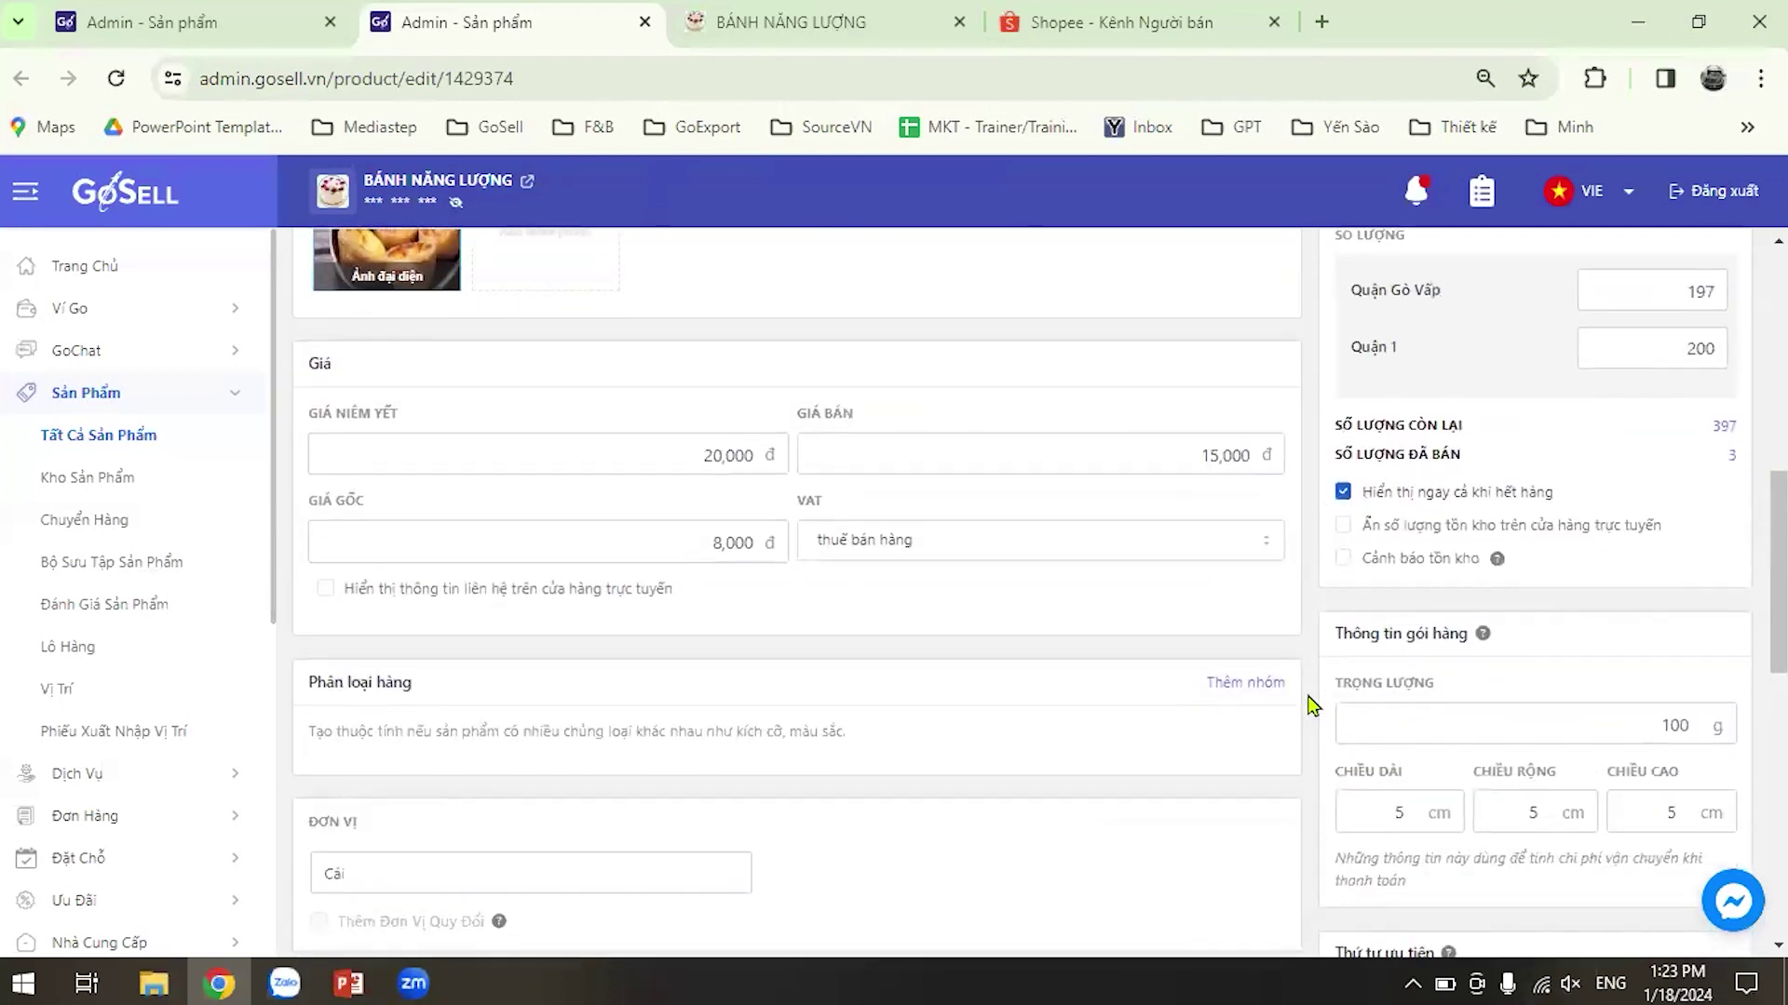
scroll(1306, 705, up, 4)
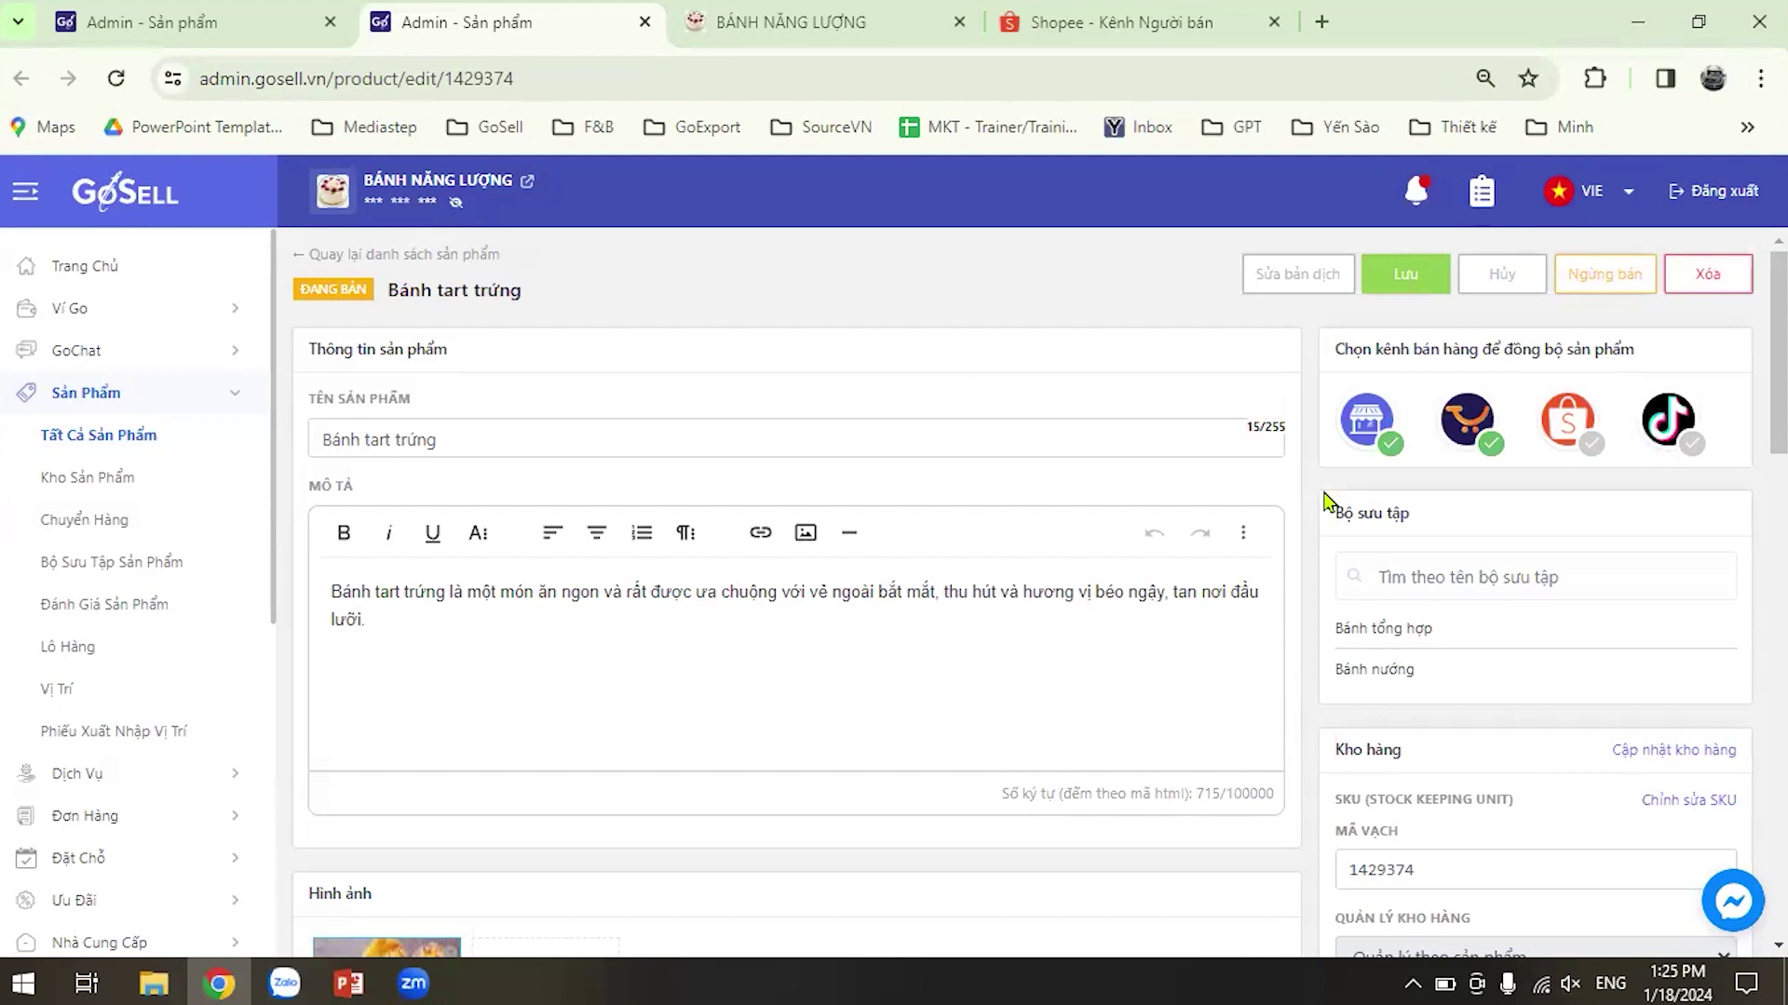
scroll(1294, 582, down, 15)
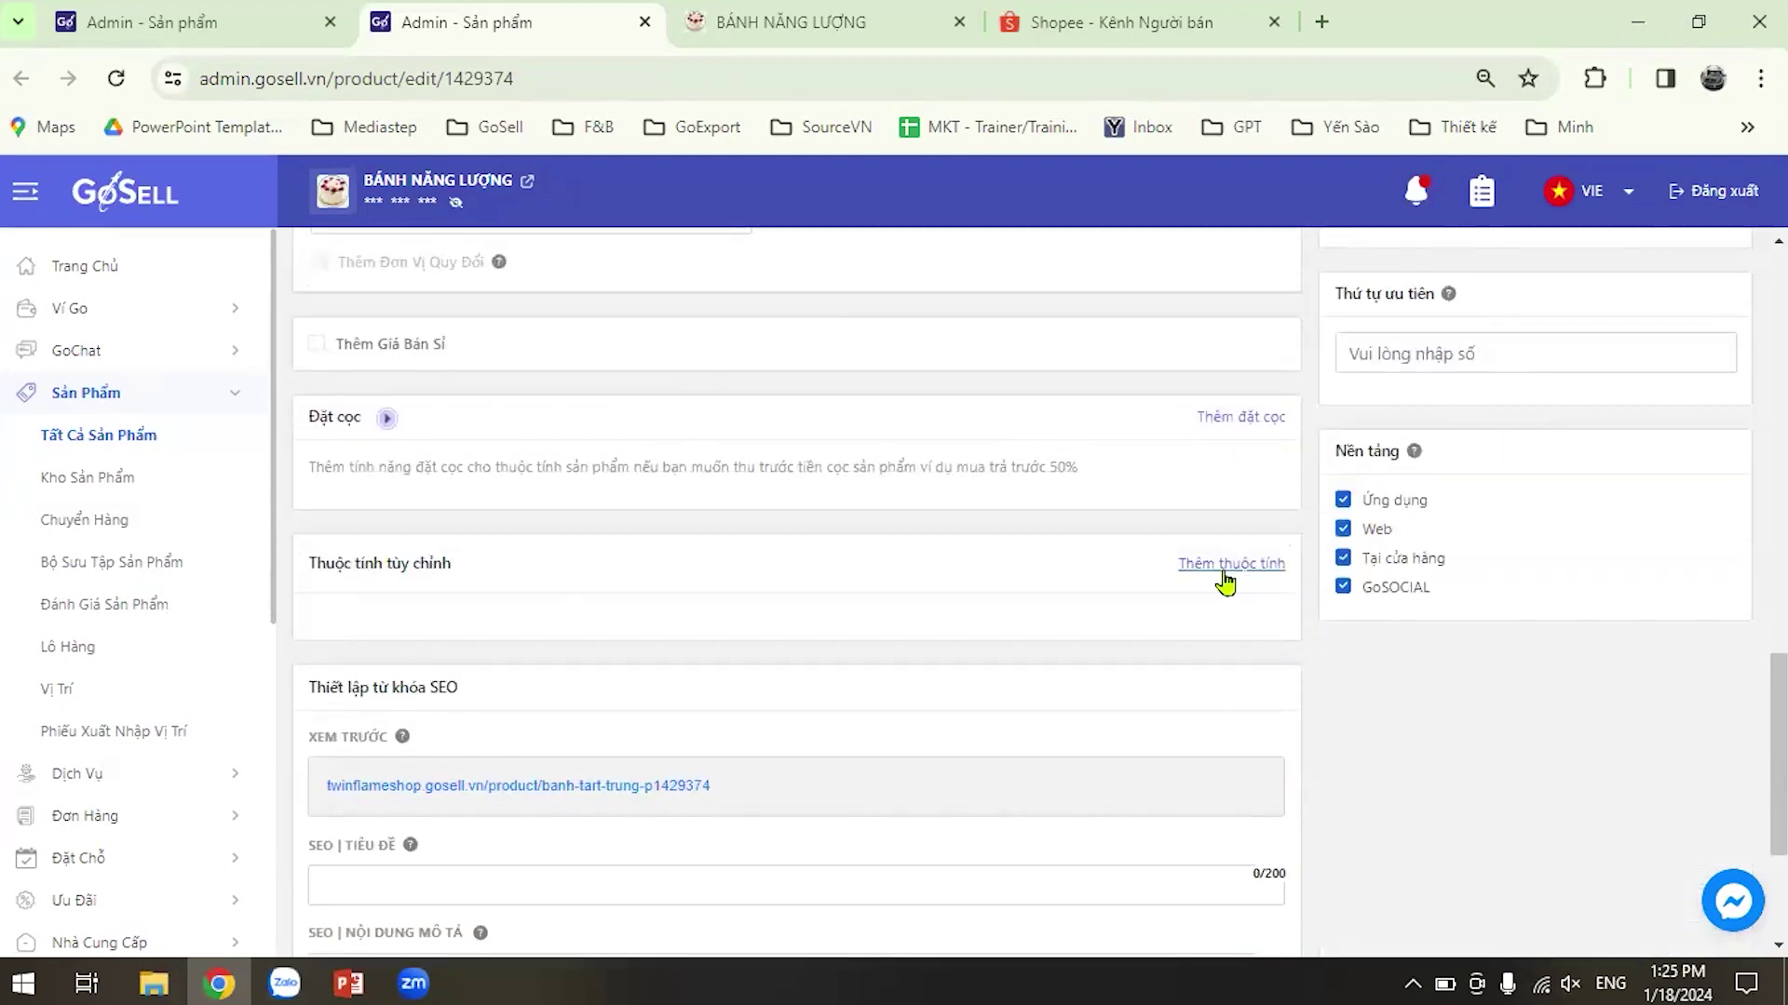
scroll(1225, 583, up, 15)
scroll(1282, 517, up, 3)
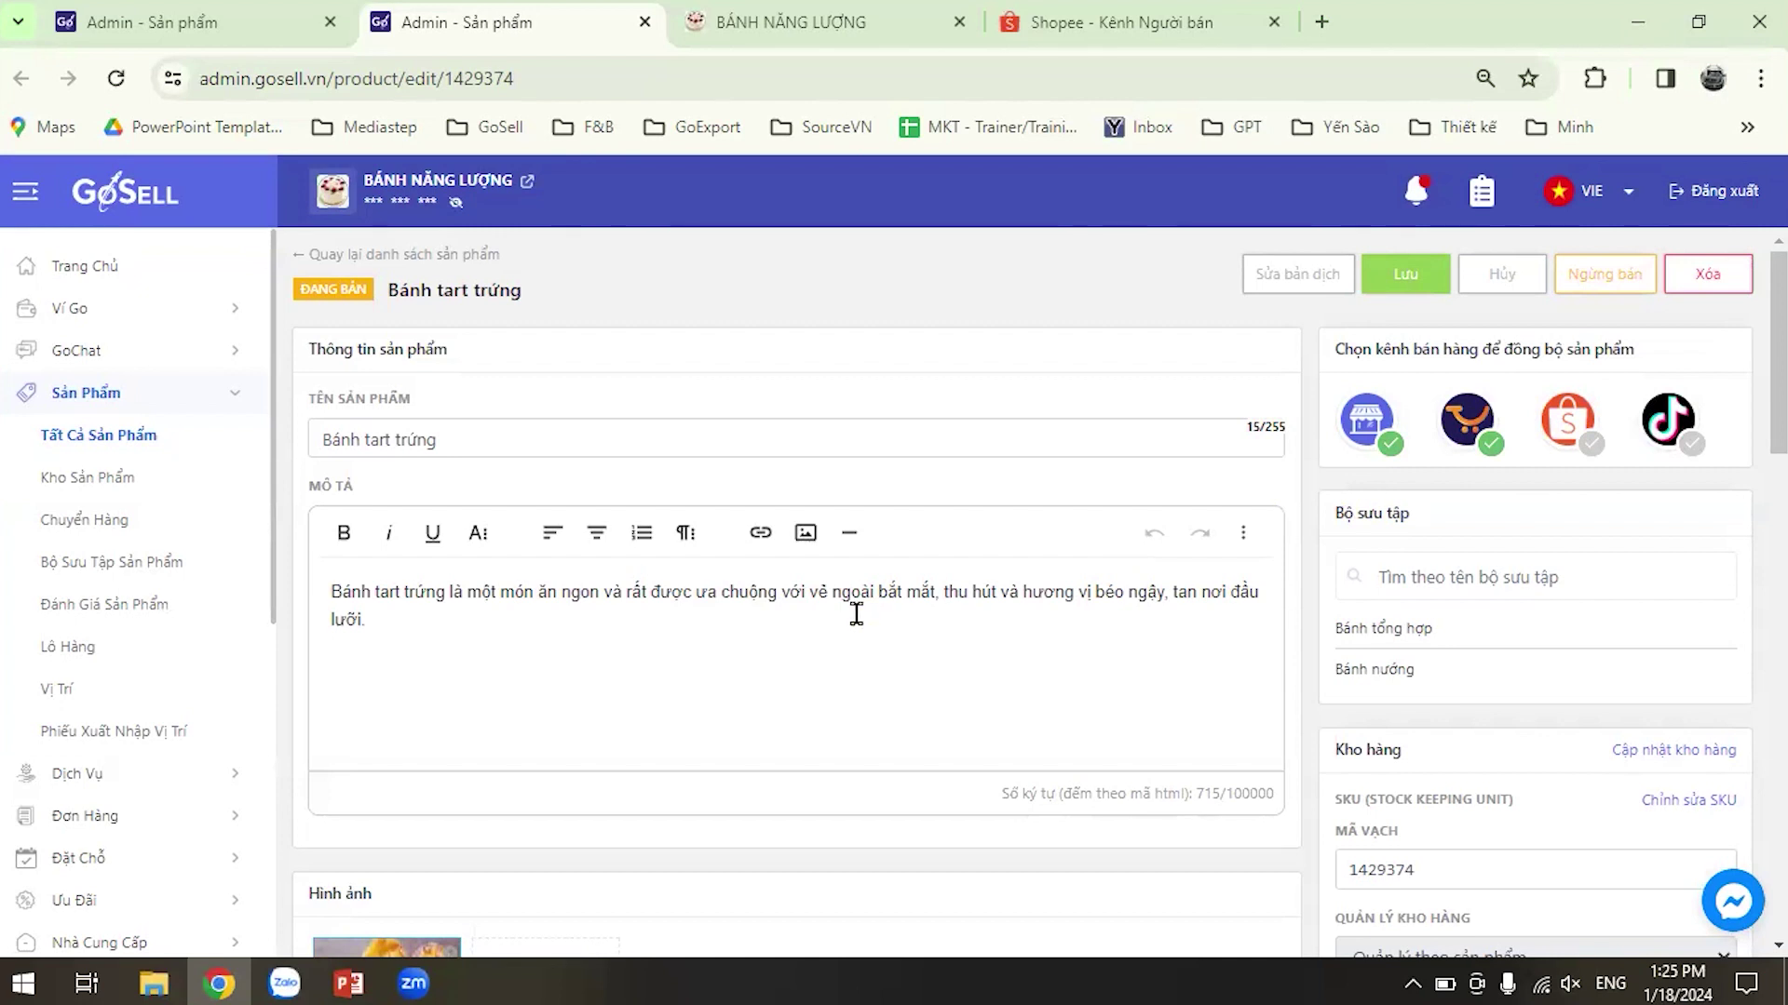
Look over the sales channels and start syncing Bánh tart trứng to Shopee, accepting the confirmation.
scroll(237, 709, down, 7)
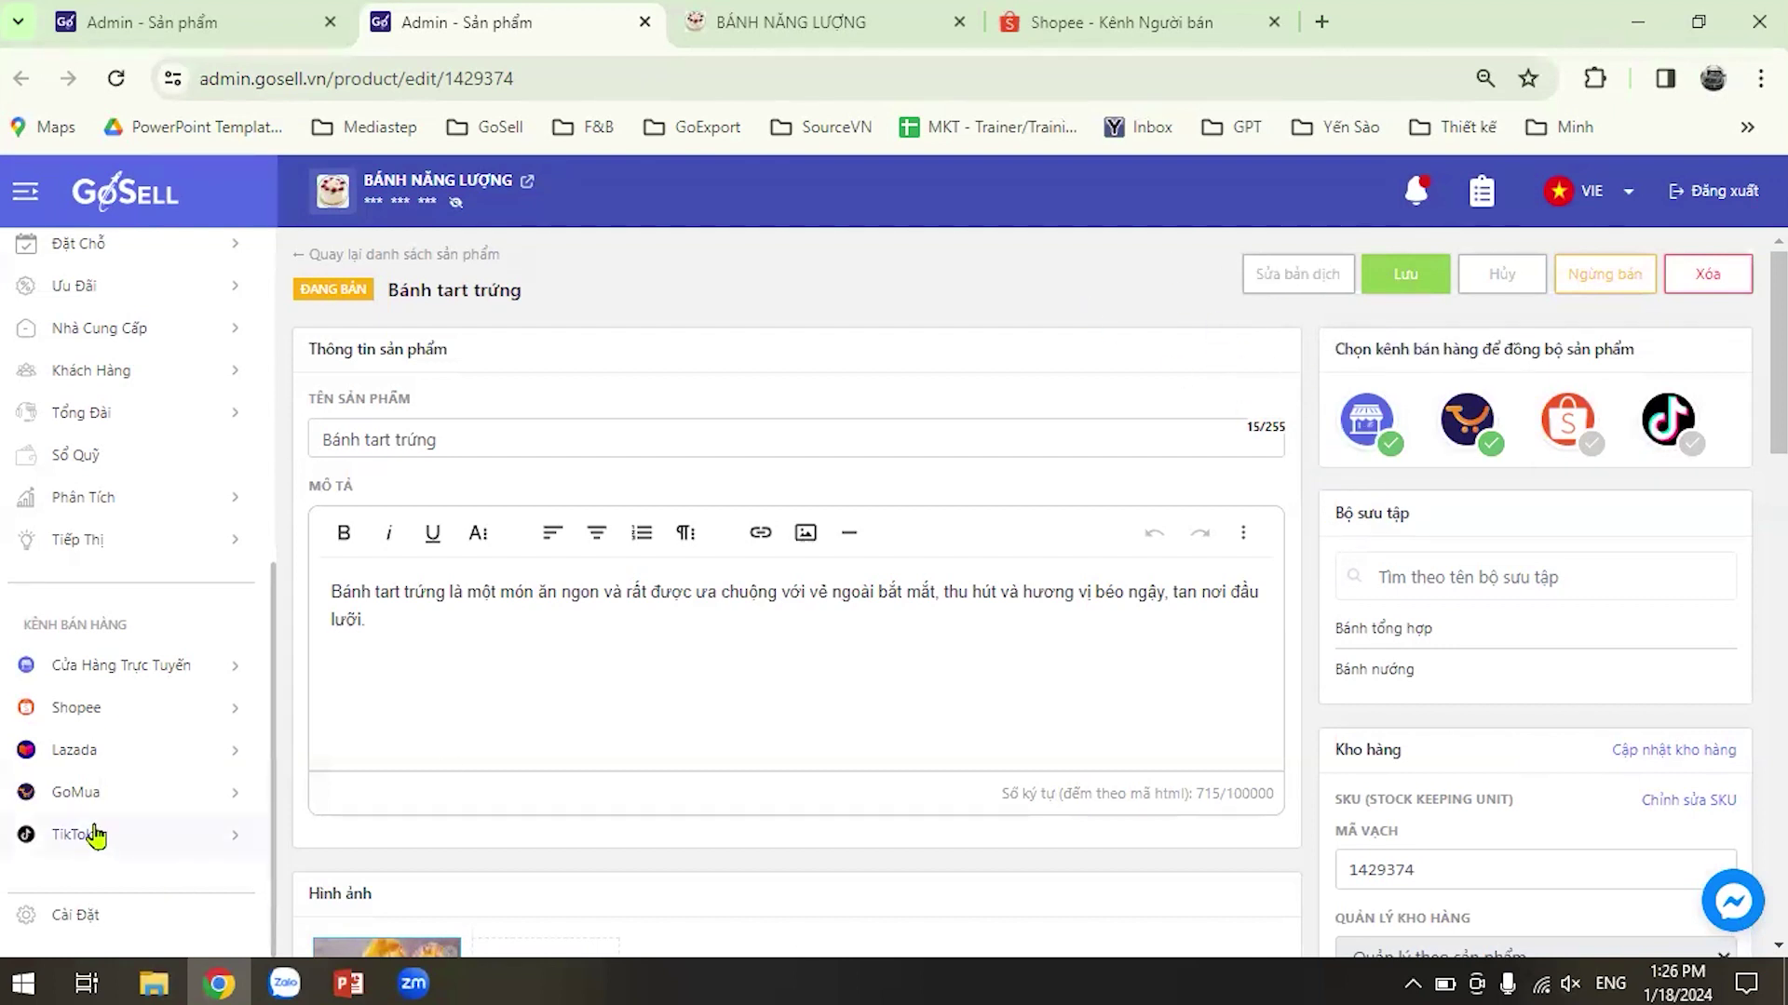
click(1573, 430)
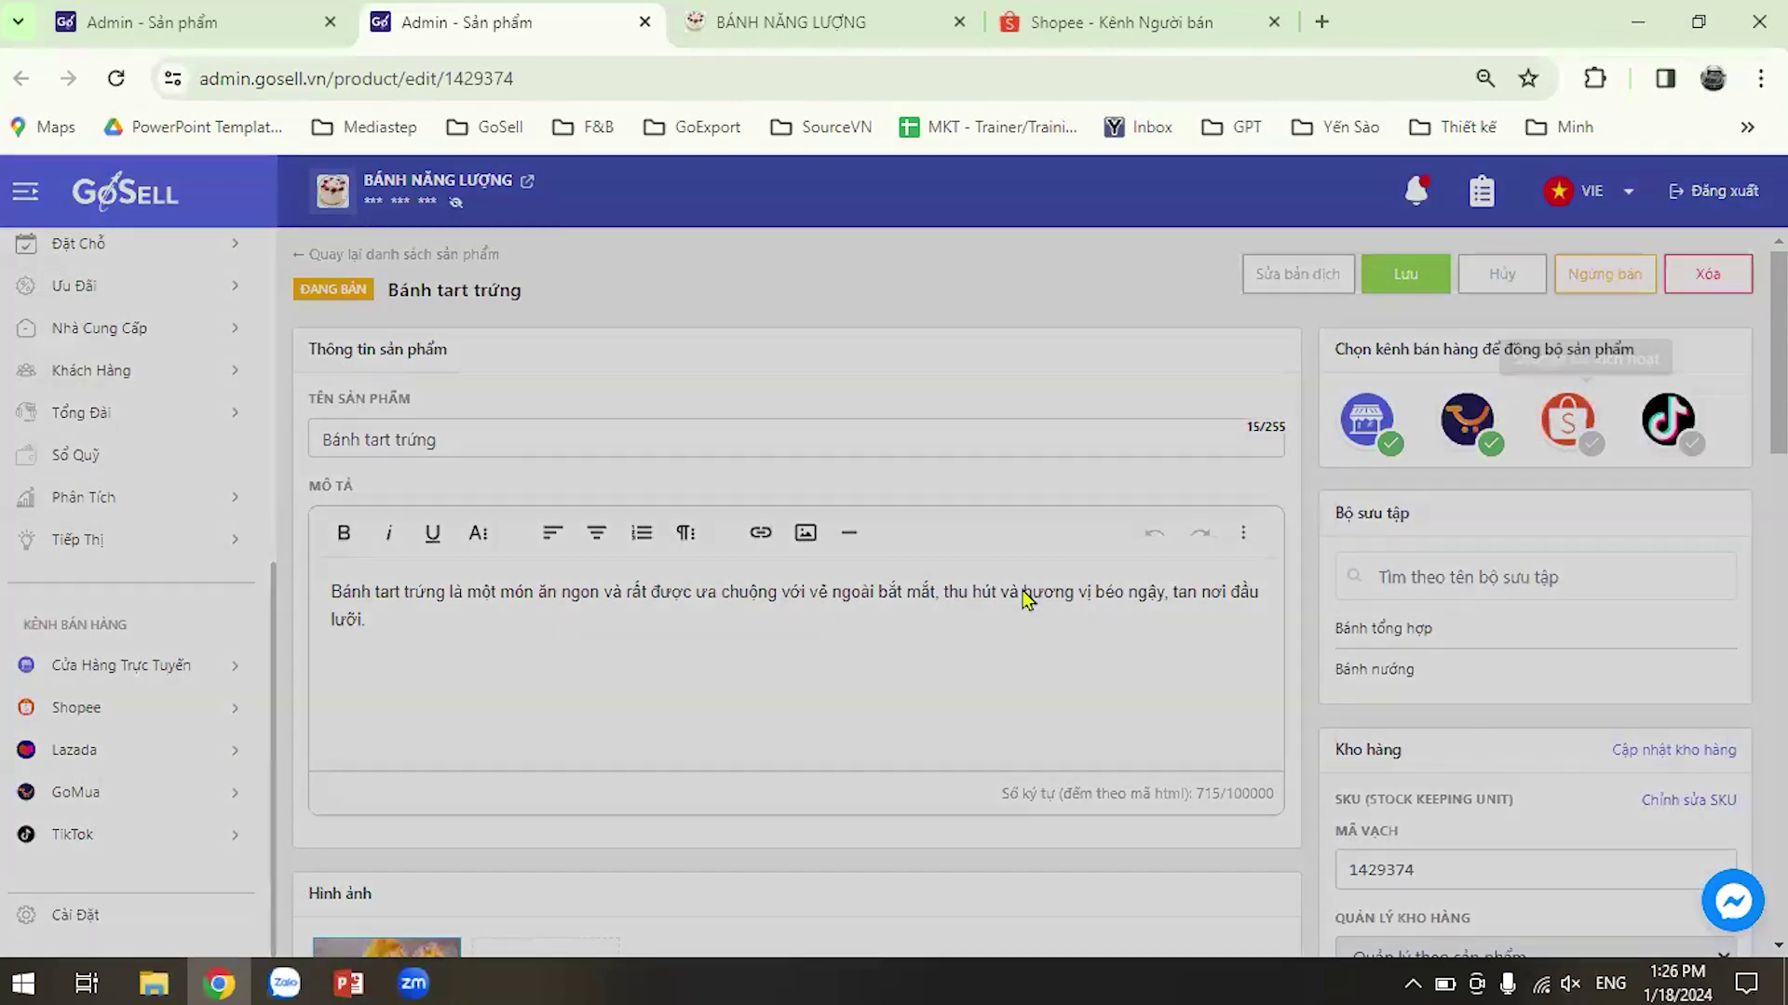
click(970, 620)
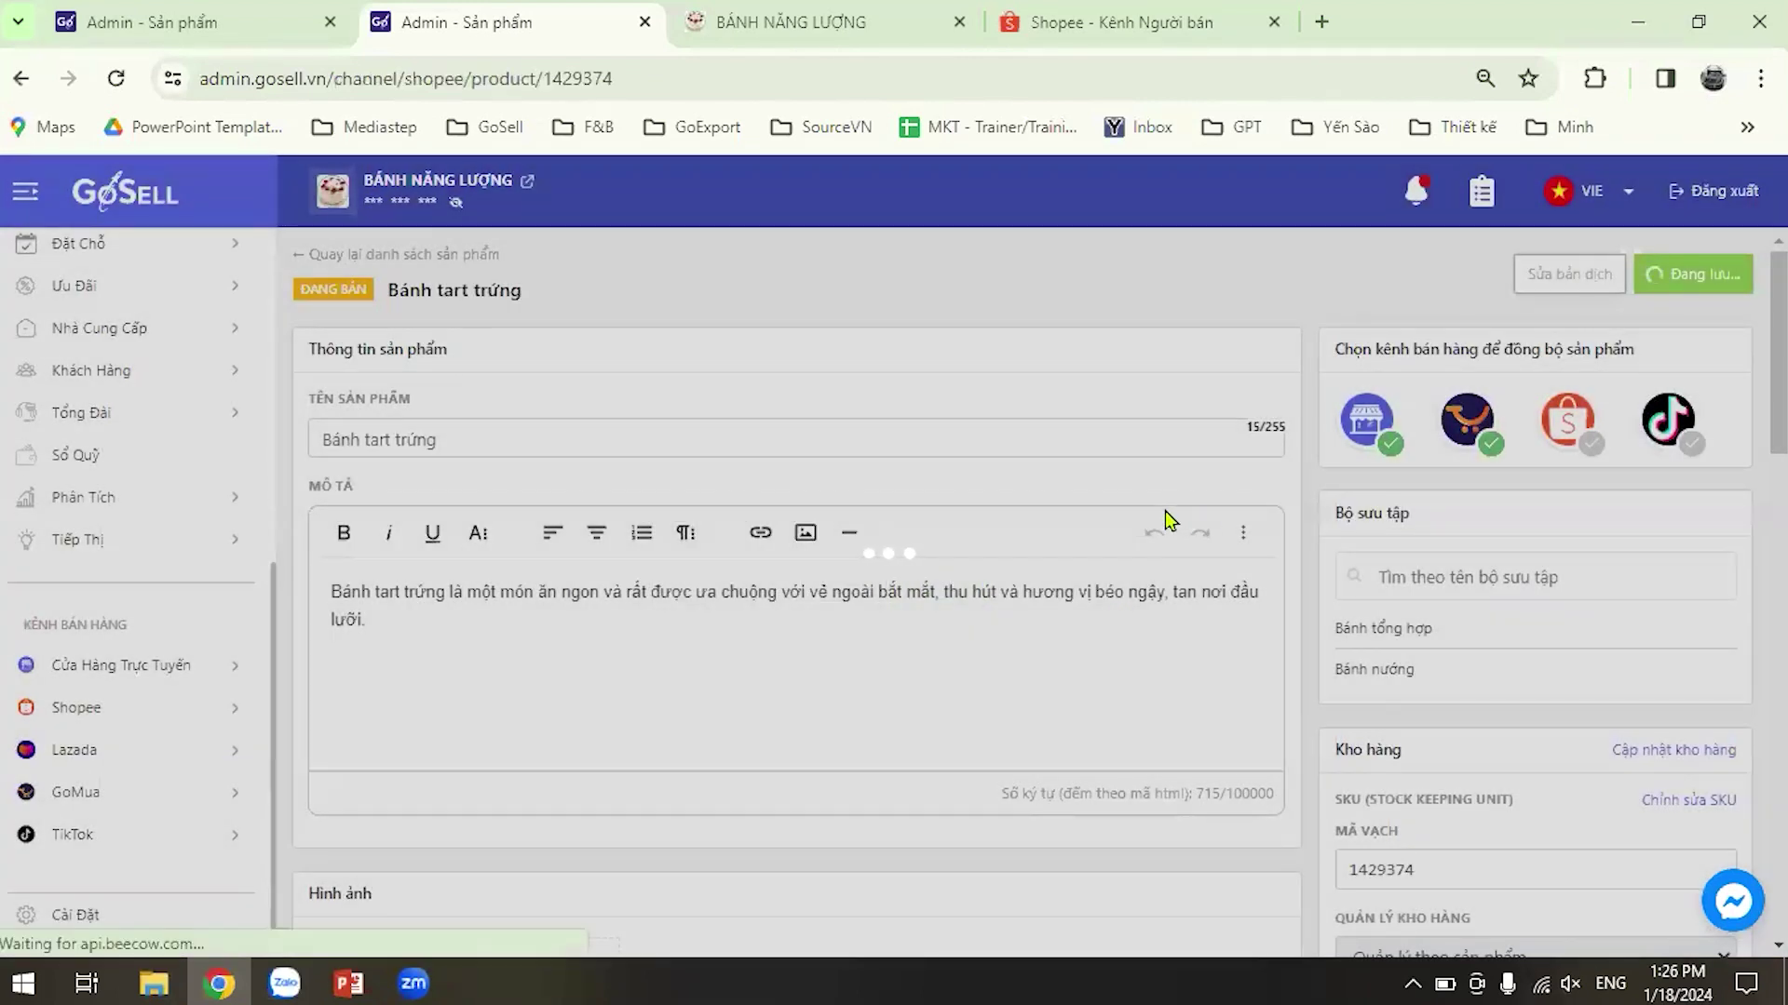
Examine the Shopee product creation form's images, price, stock, category, package and shipping sections.
scroll(1301, 518, down, 3)
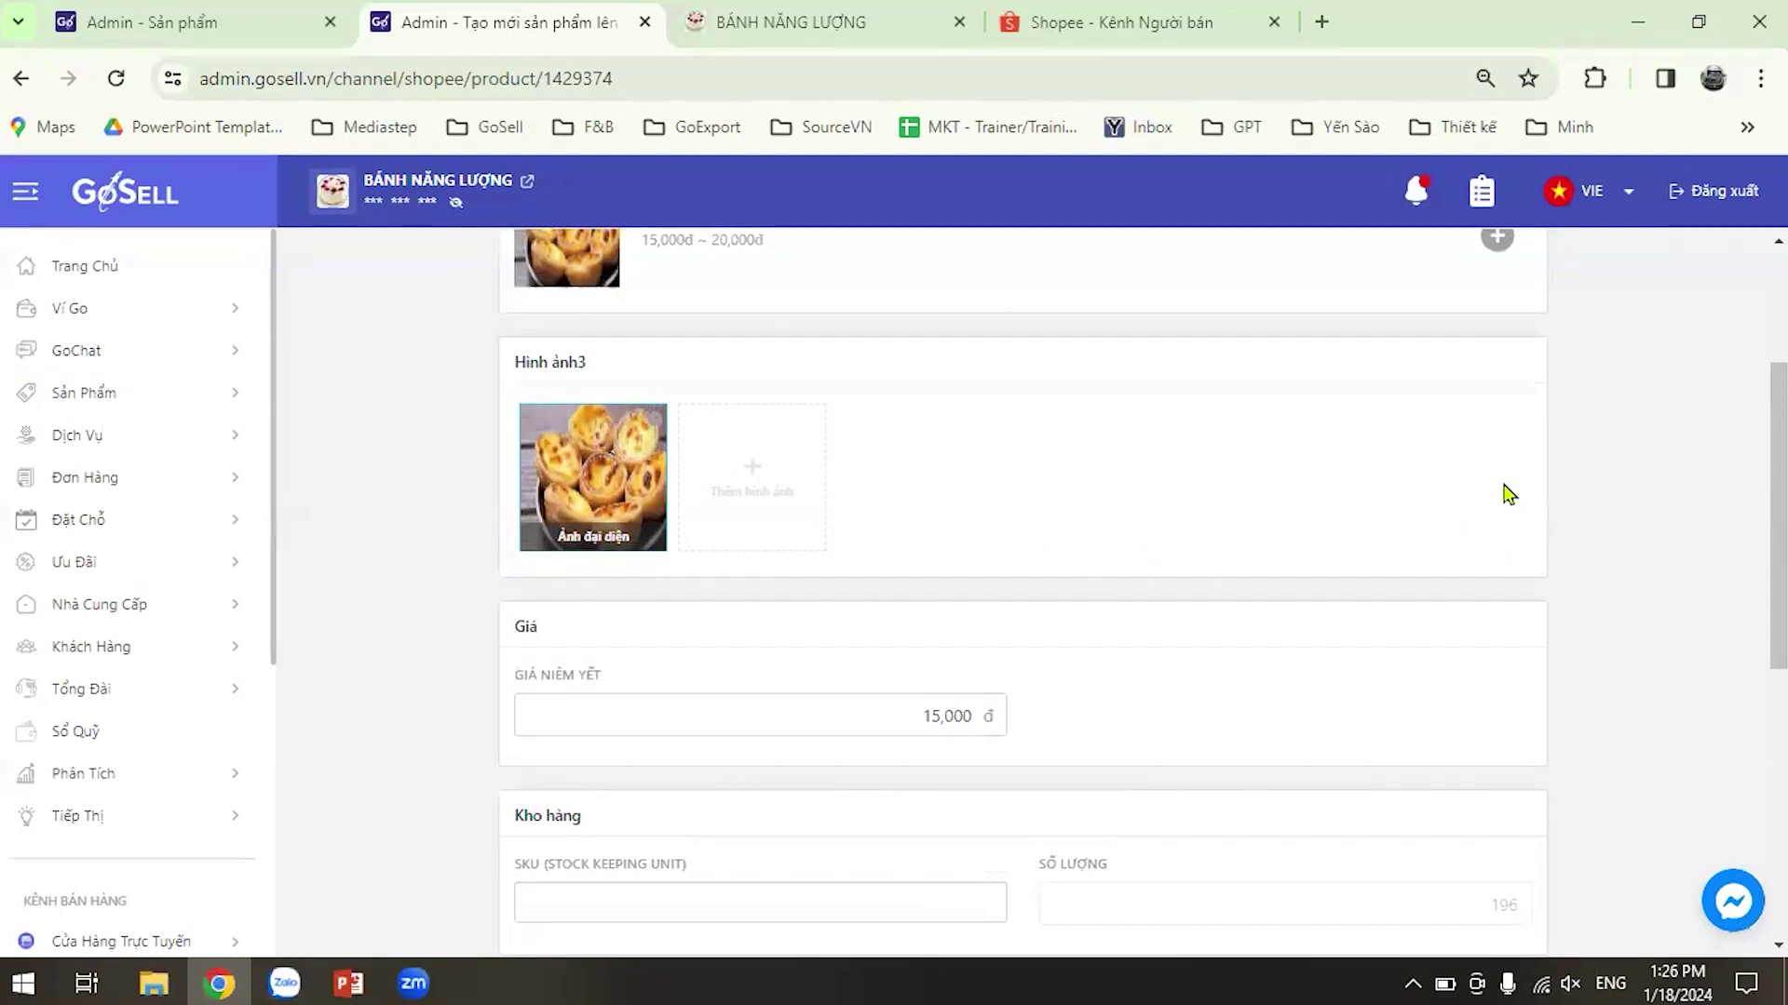
scroll(1488, 590, down, 6)
scroll(1388, 595, up, 3)
scroll(1744, 511, down, 2)
scroll(1756, 518, up, 3)
scroll(1748, 474, down, 2)
scroll(1755, 633, down, 4)
scroll(1755, 699, up, 1)
scroll(1755, 724, down, 1)
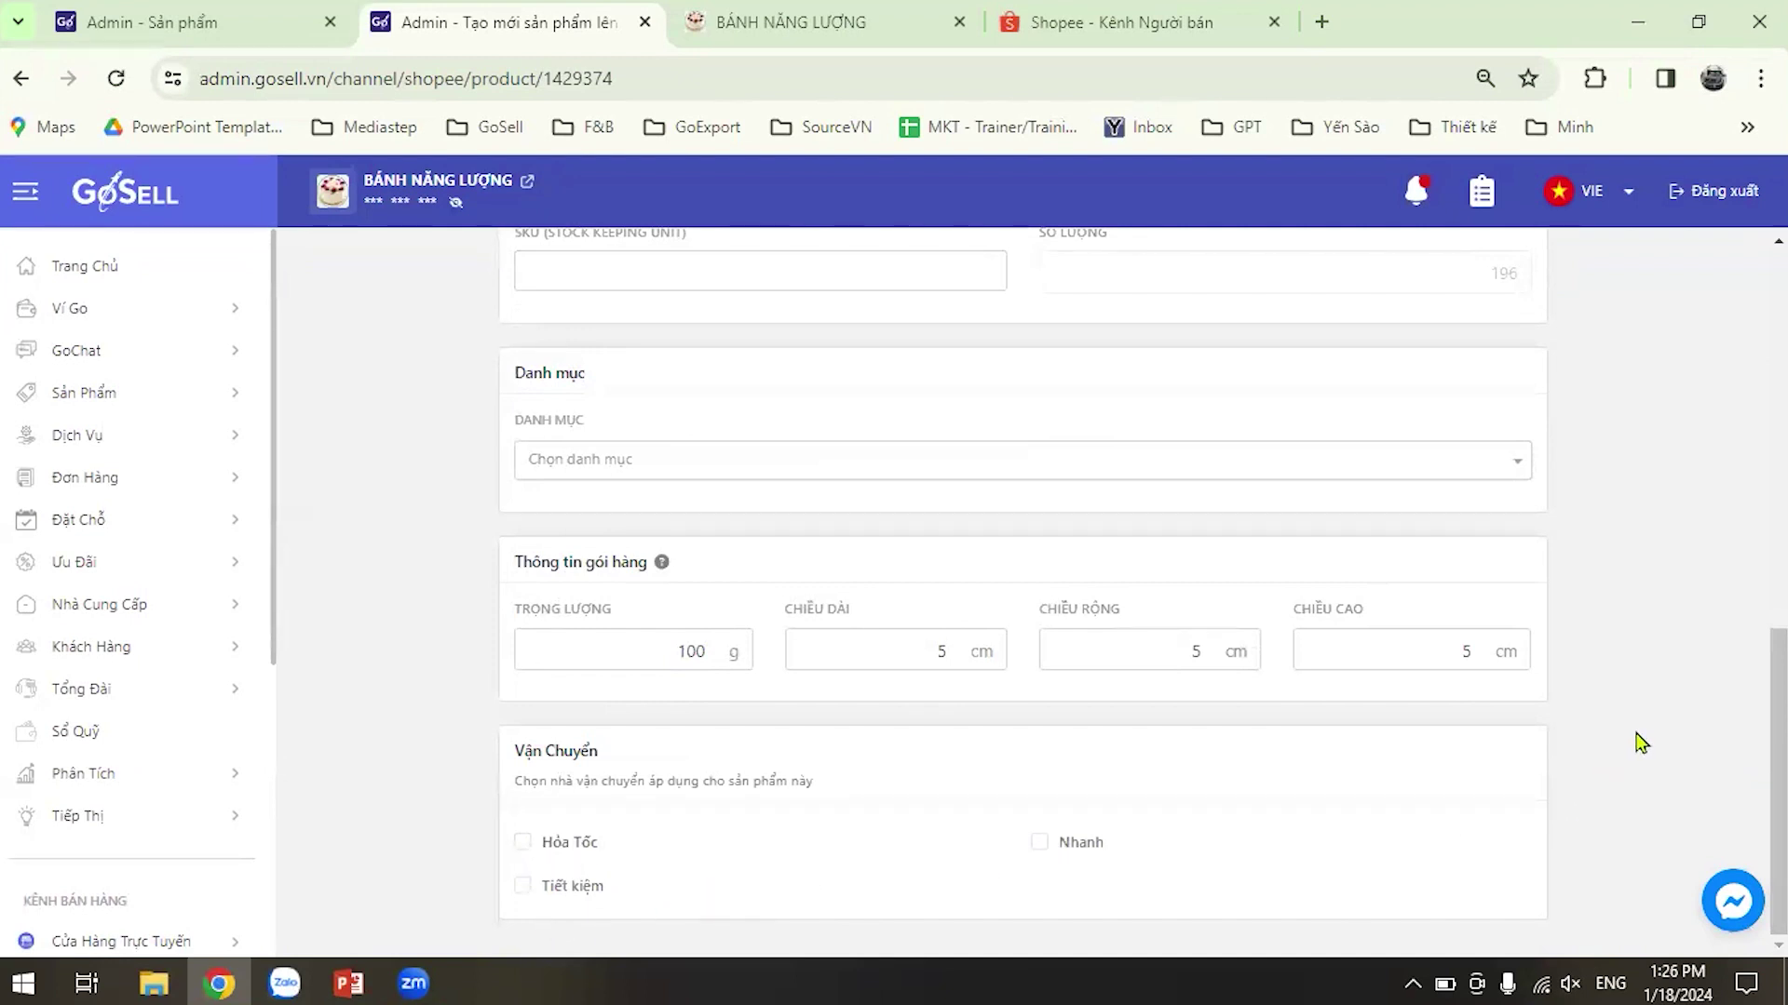
drag(1755, 826, 1751, 261)
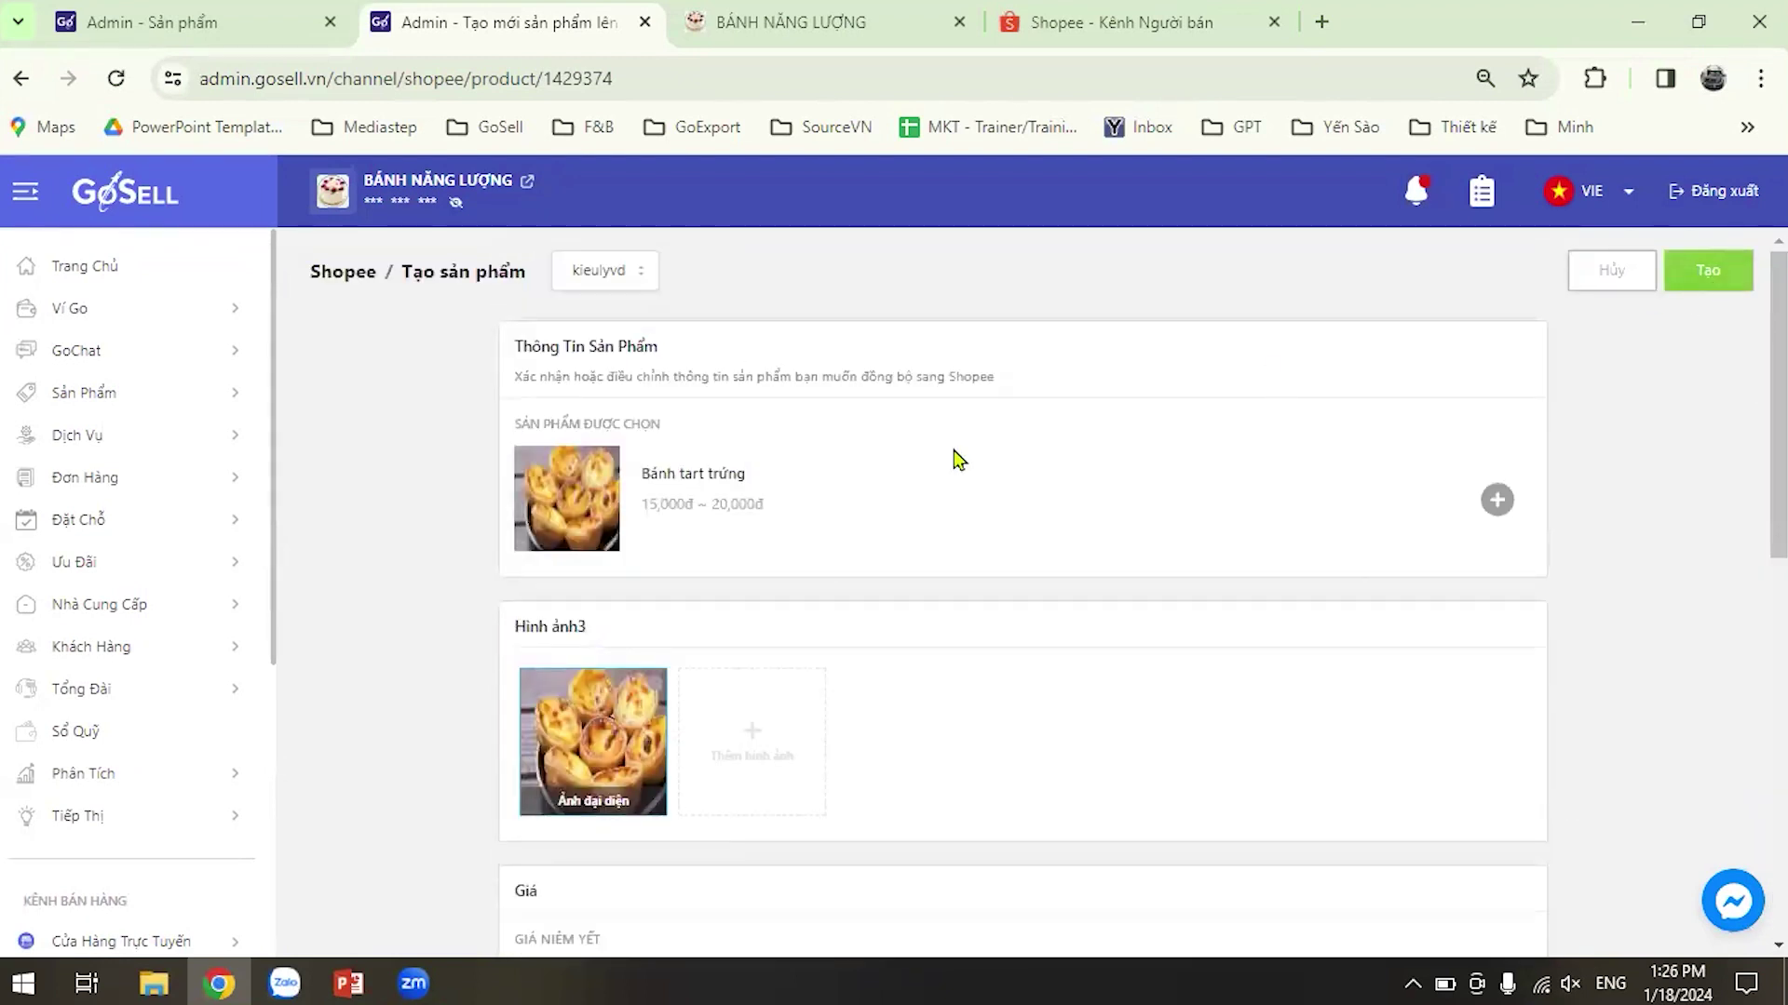
Switch to the Shopee seller channel and look through its list of all products.
click(1118, 22)
scroll(1145, 559, down, 5)
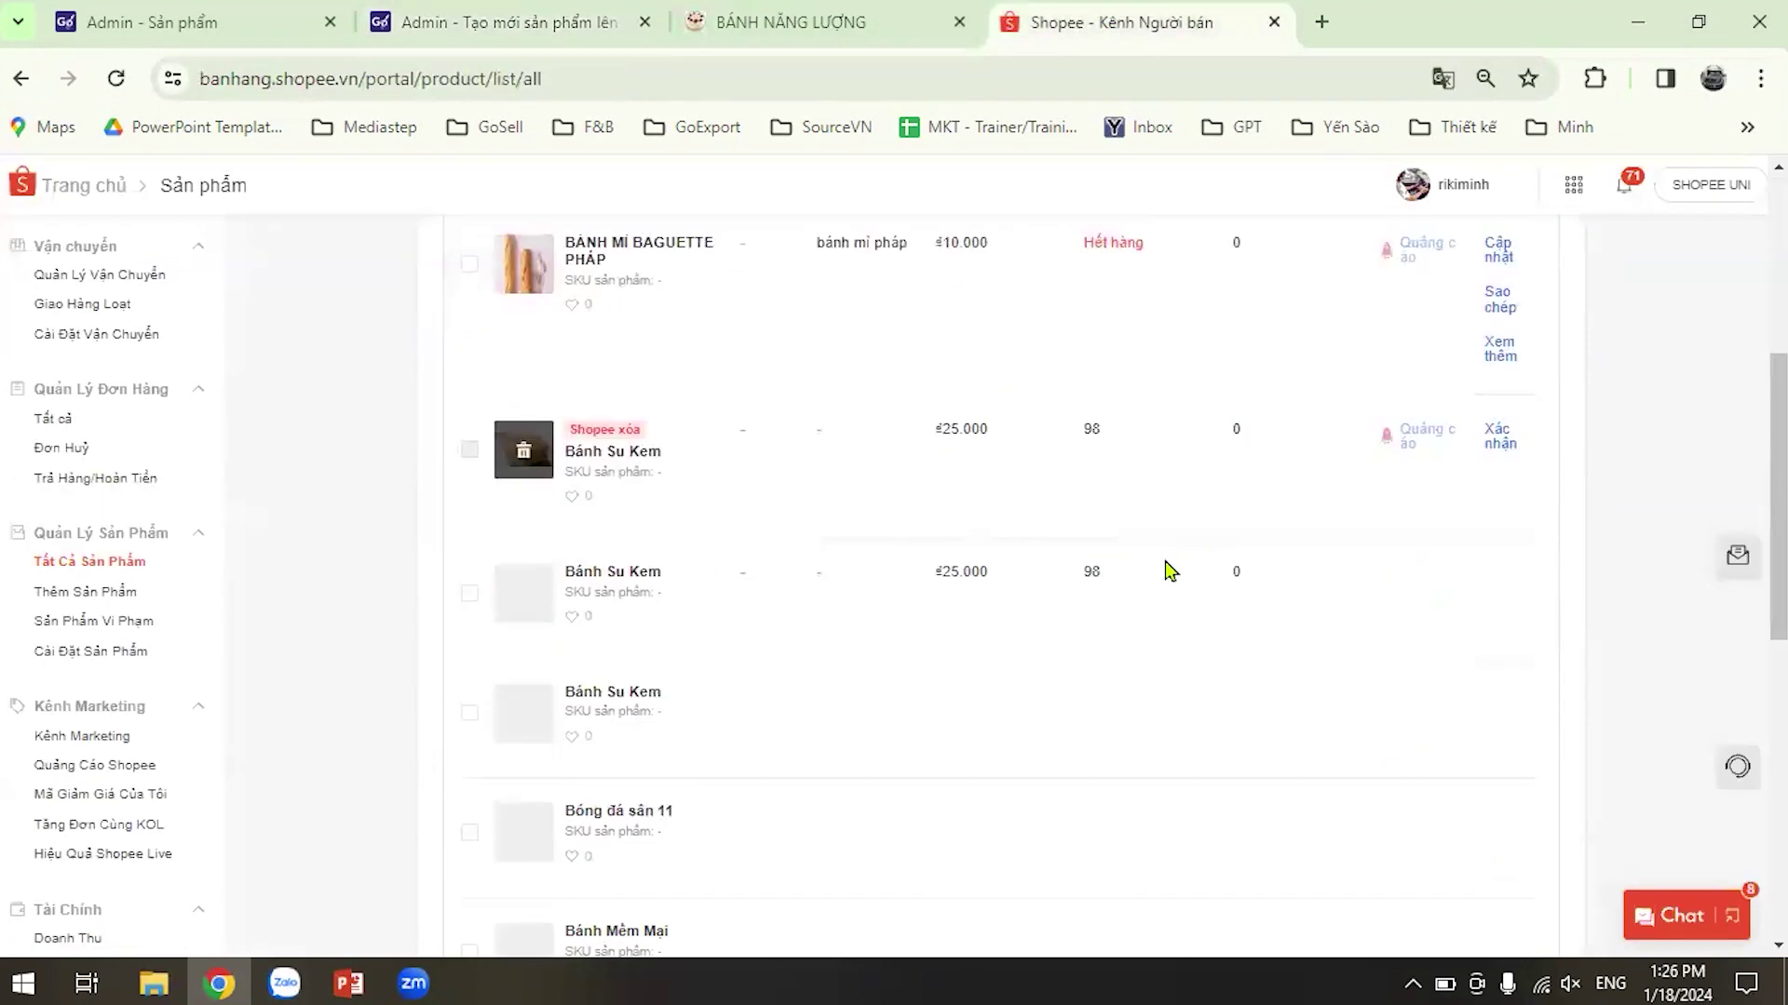
drag(1747, 438, 1754, 618)
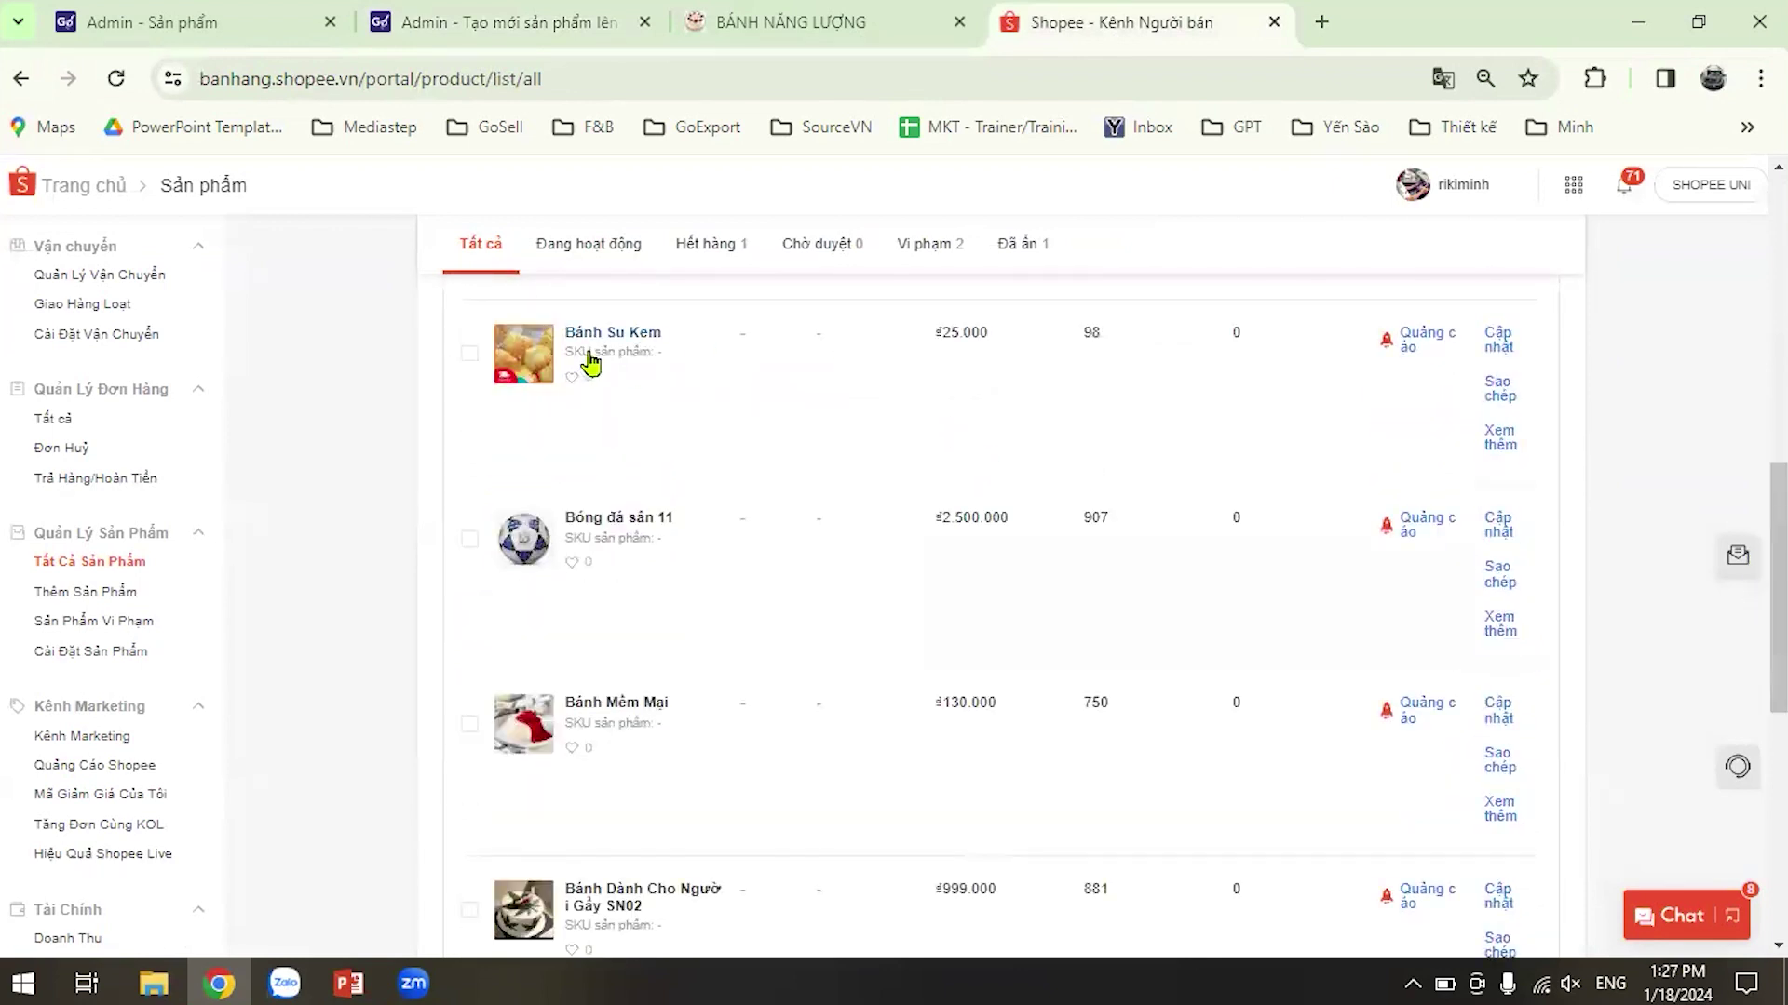
scroll(808, 575, down, 3)
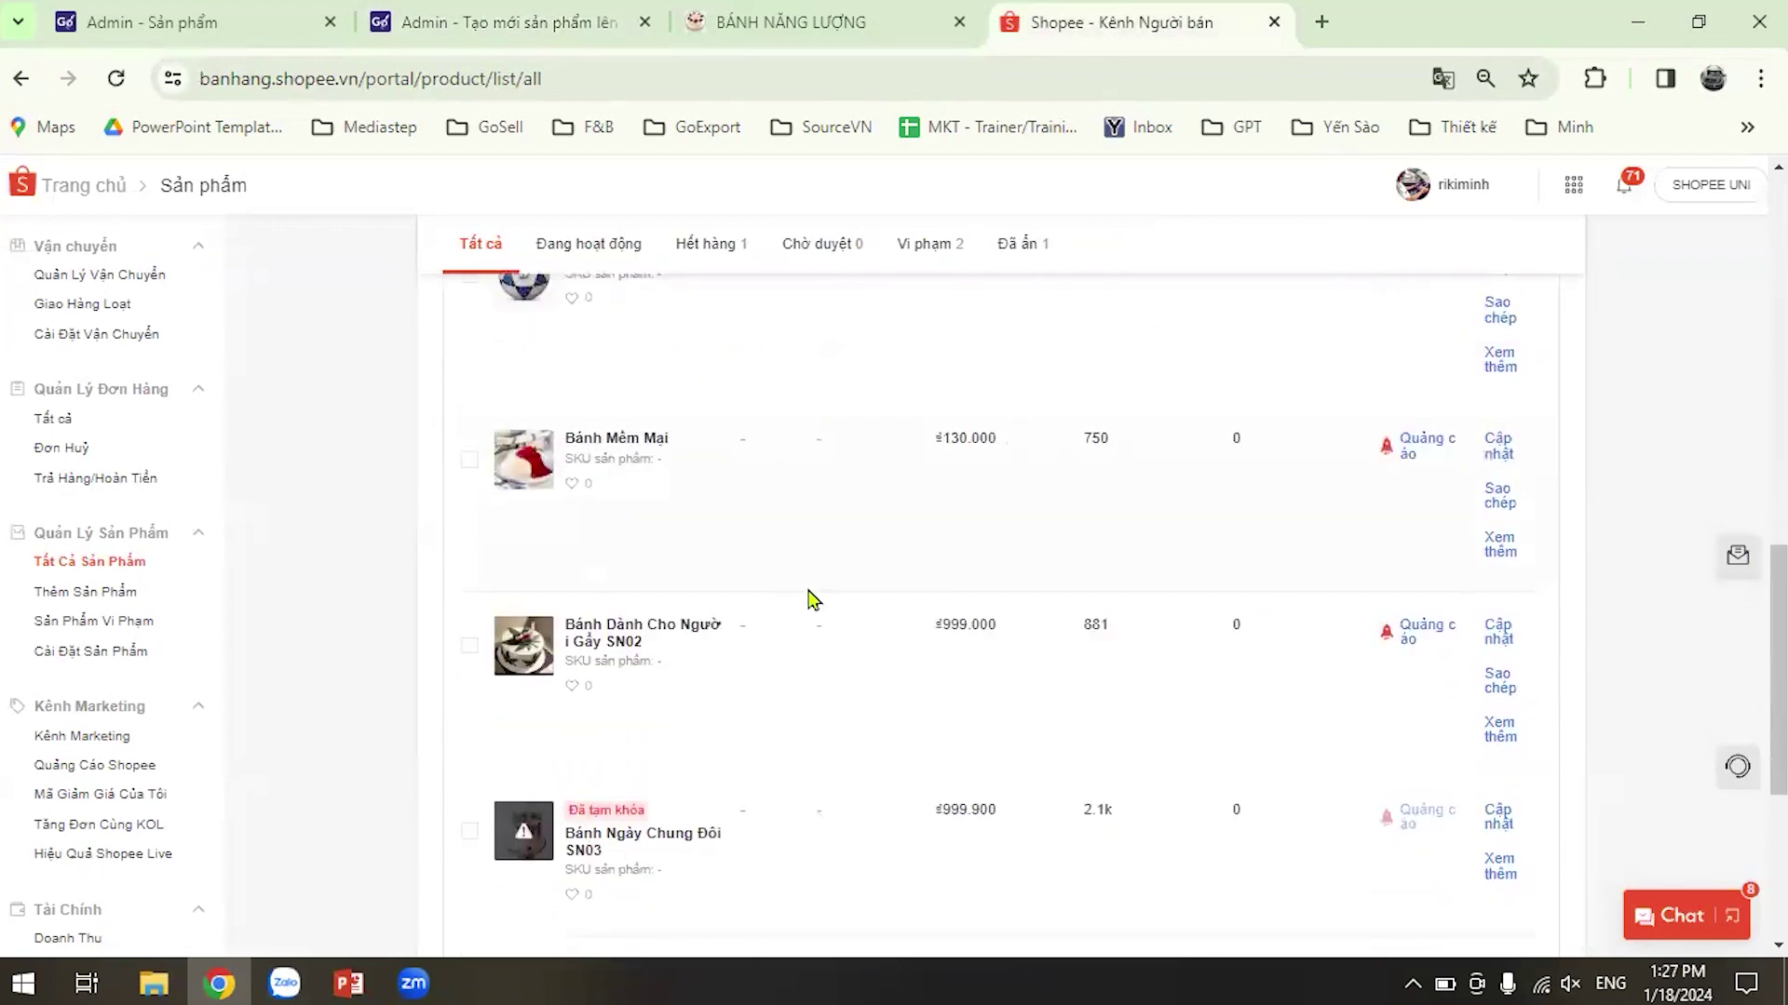
scroll(794, 718, up, 5)
scroll(796, 724, up, 3)
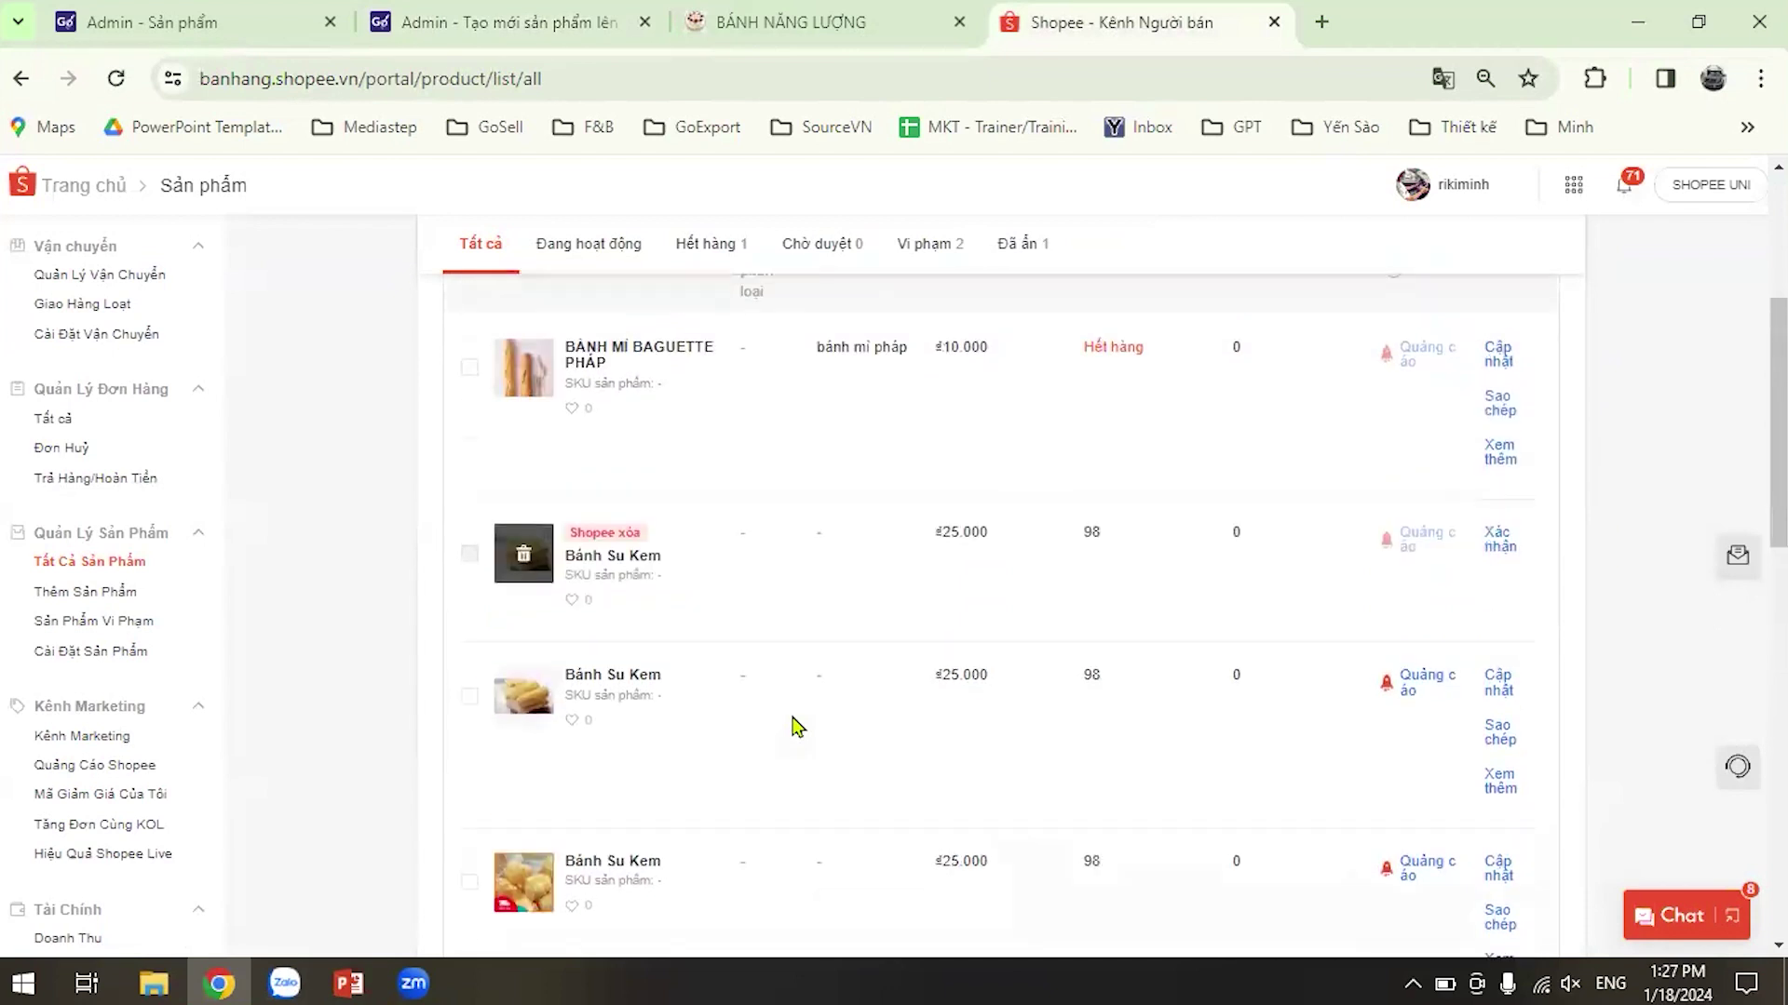
scroll(664, 619, down, 2)
scroll(678, 599, up, 2)
scroll(627, 586, up, 3)
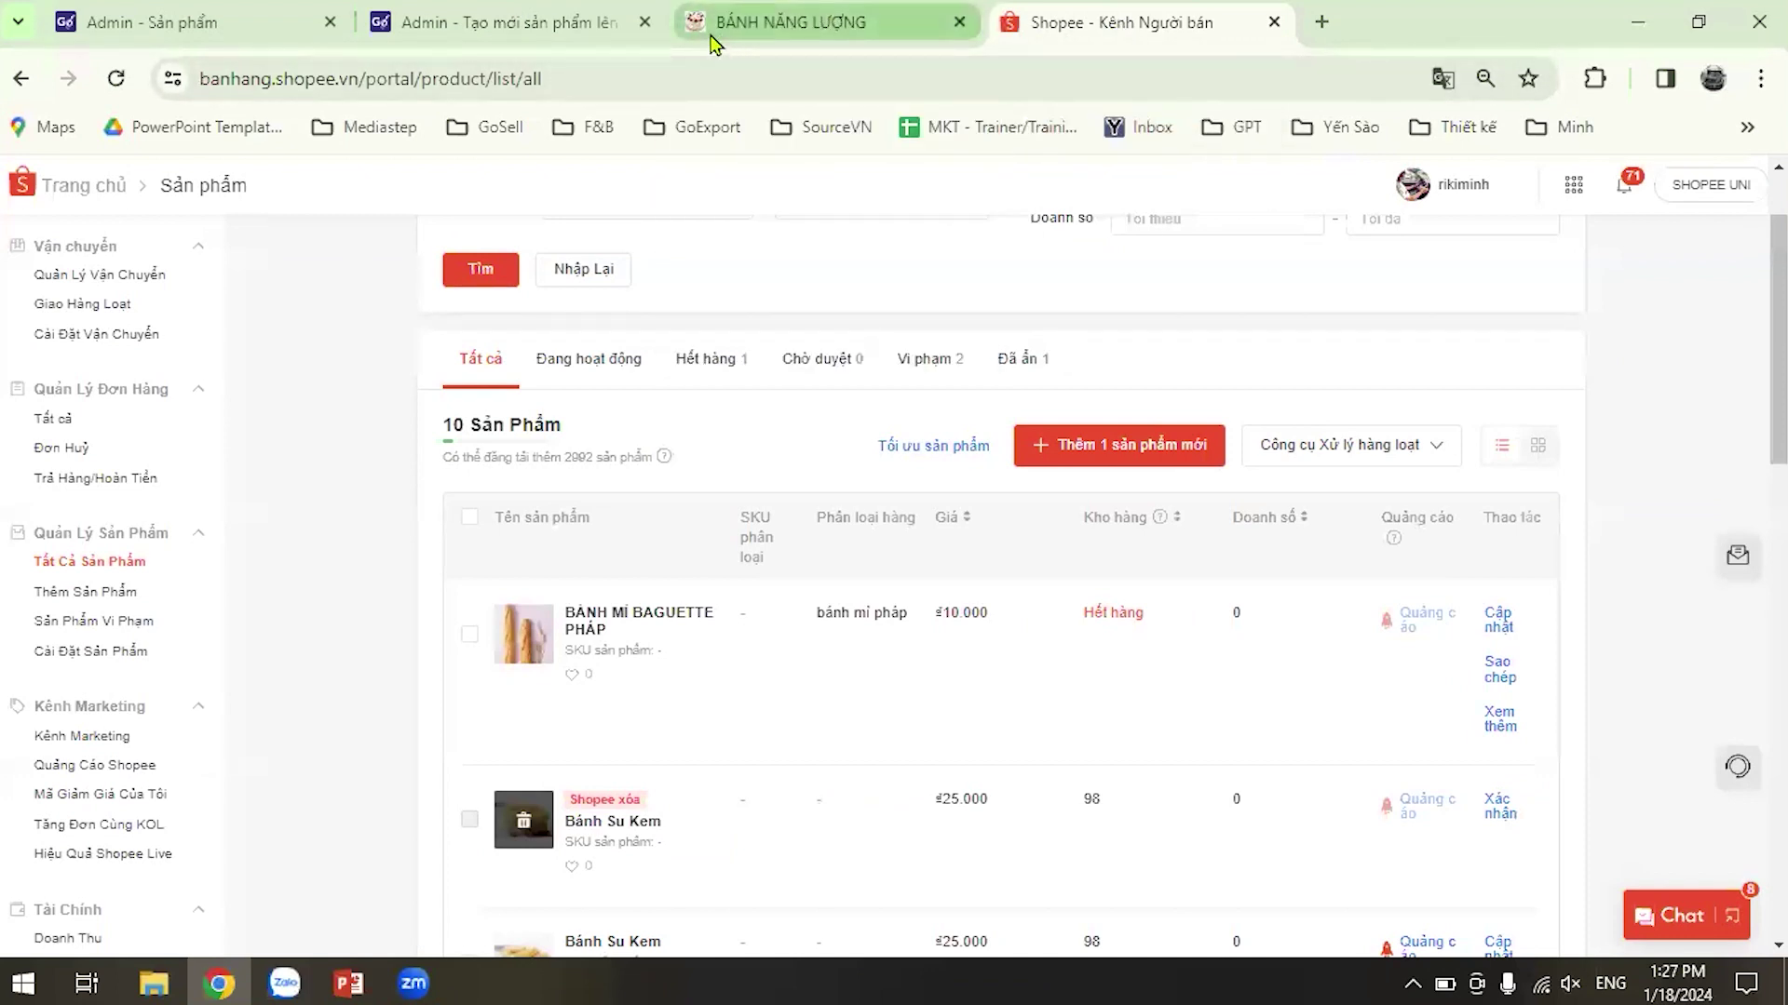
Return to the GoSell Shopee product creation page and cancel it, discarding the unsaved data.
click(503, 26)
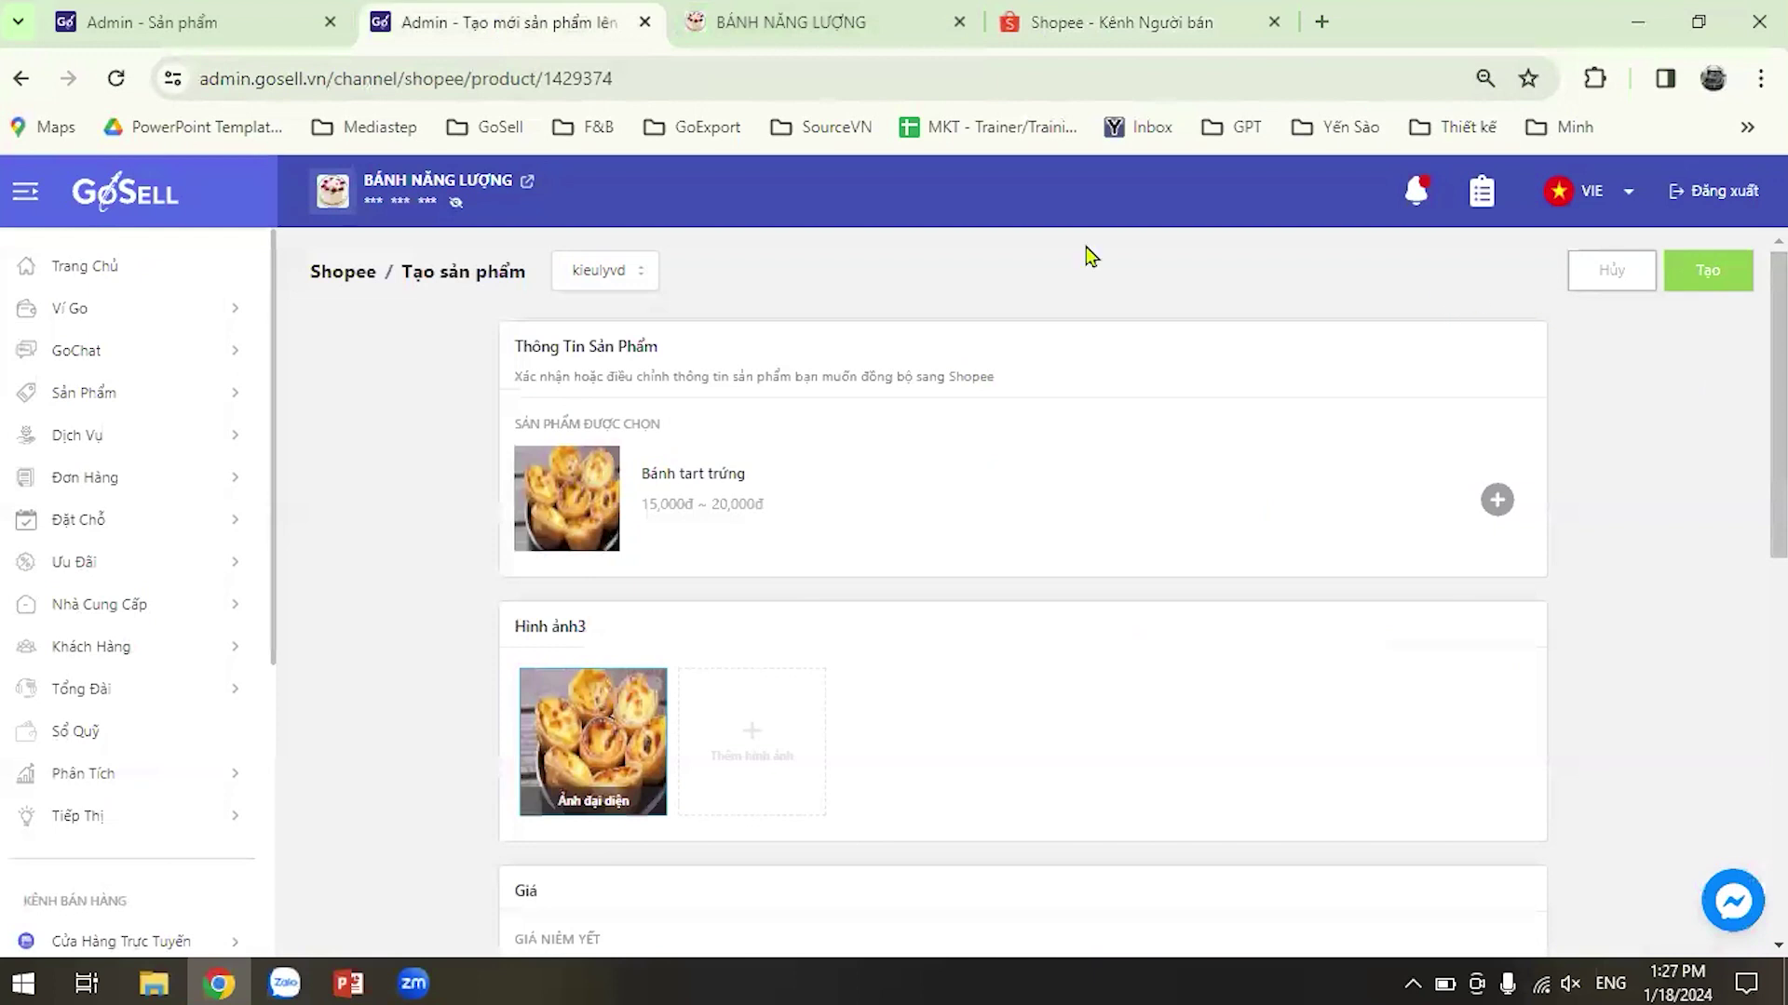
click(1592, 271)
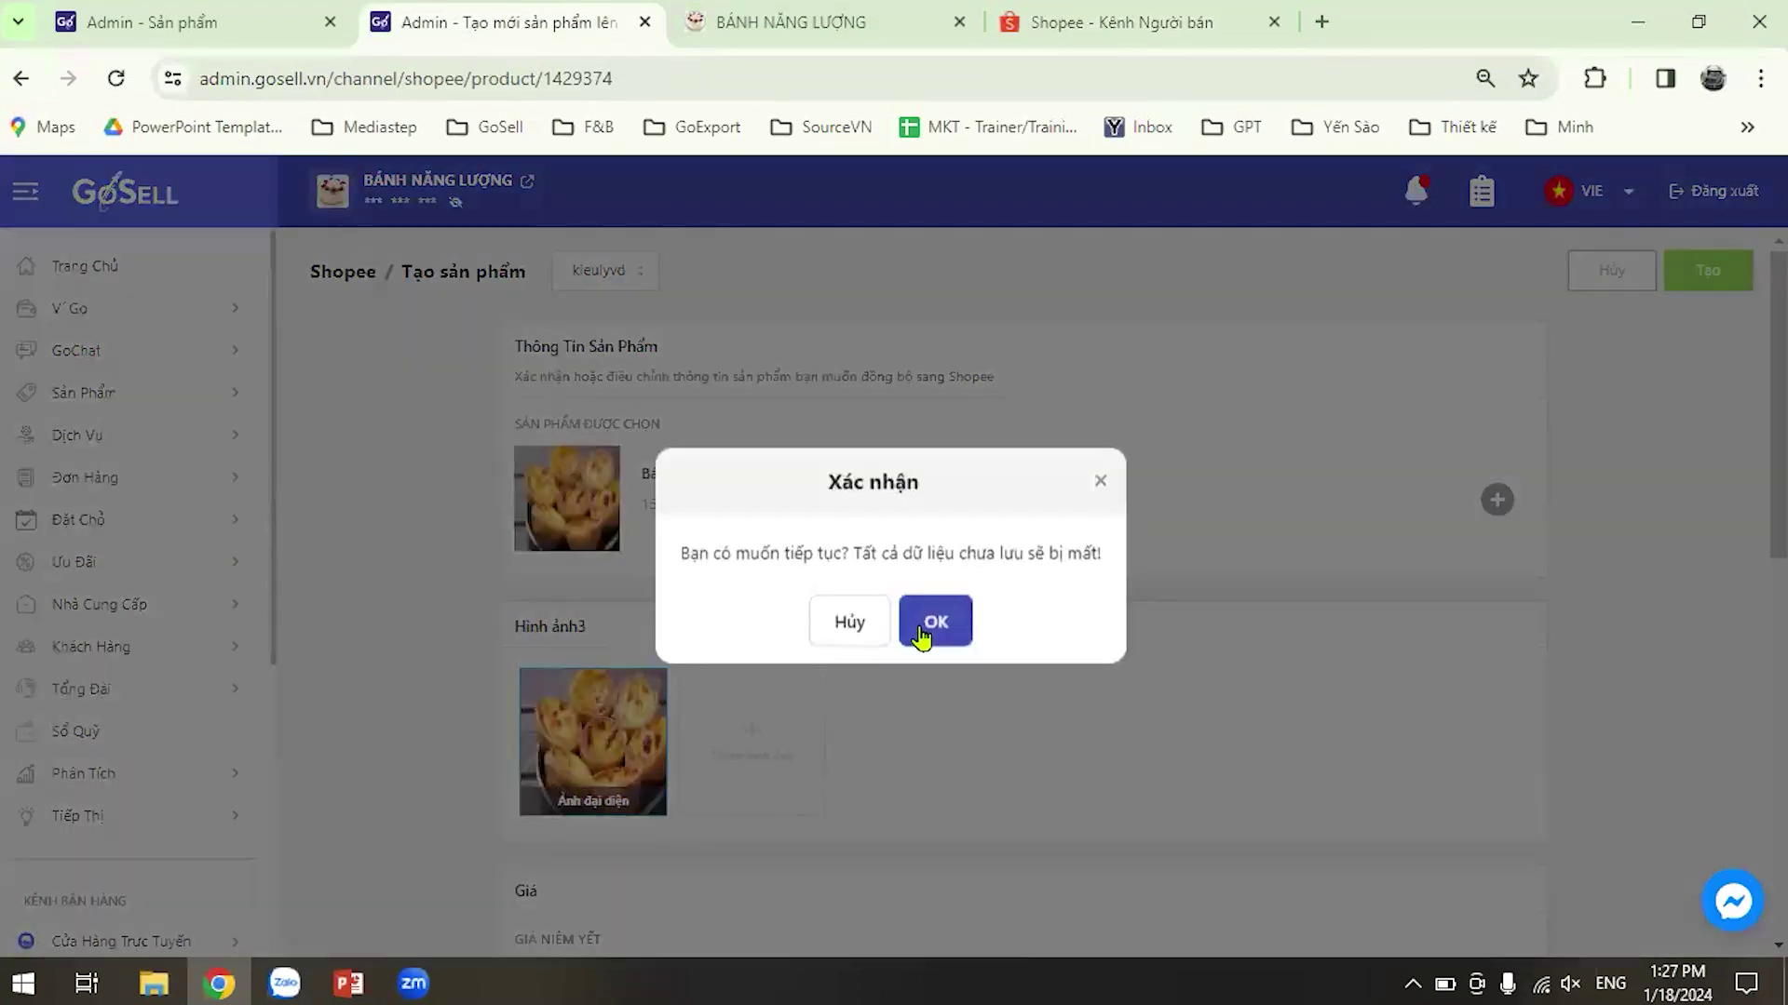
click(930, 623)
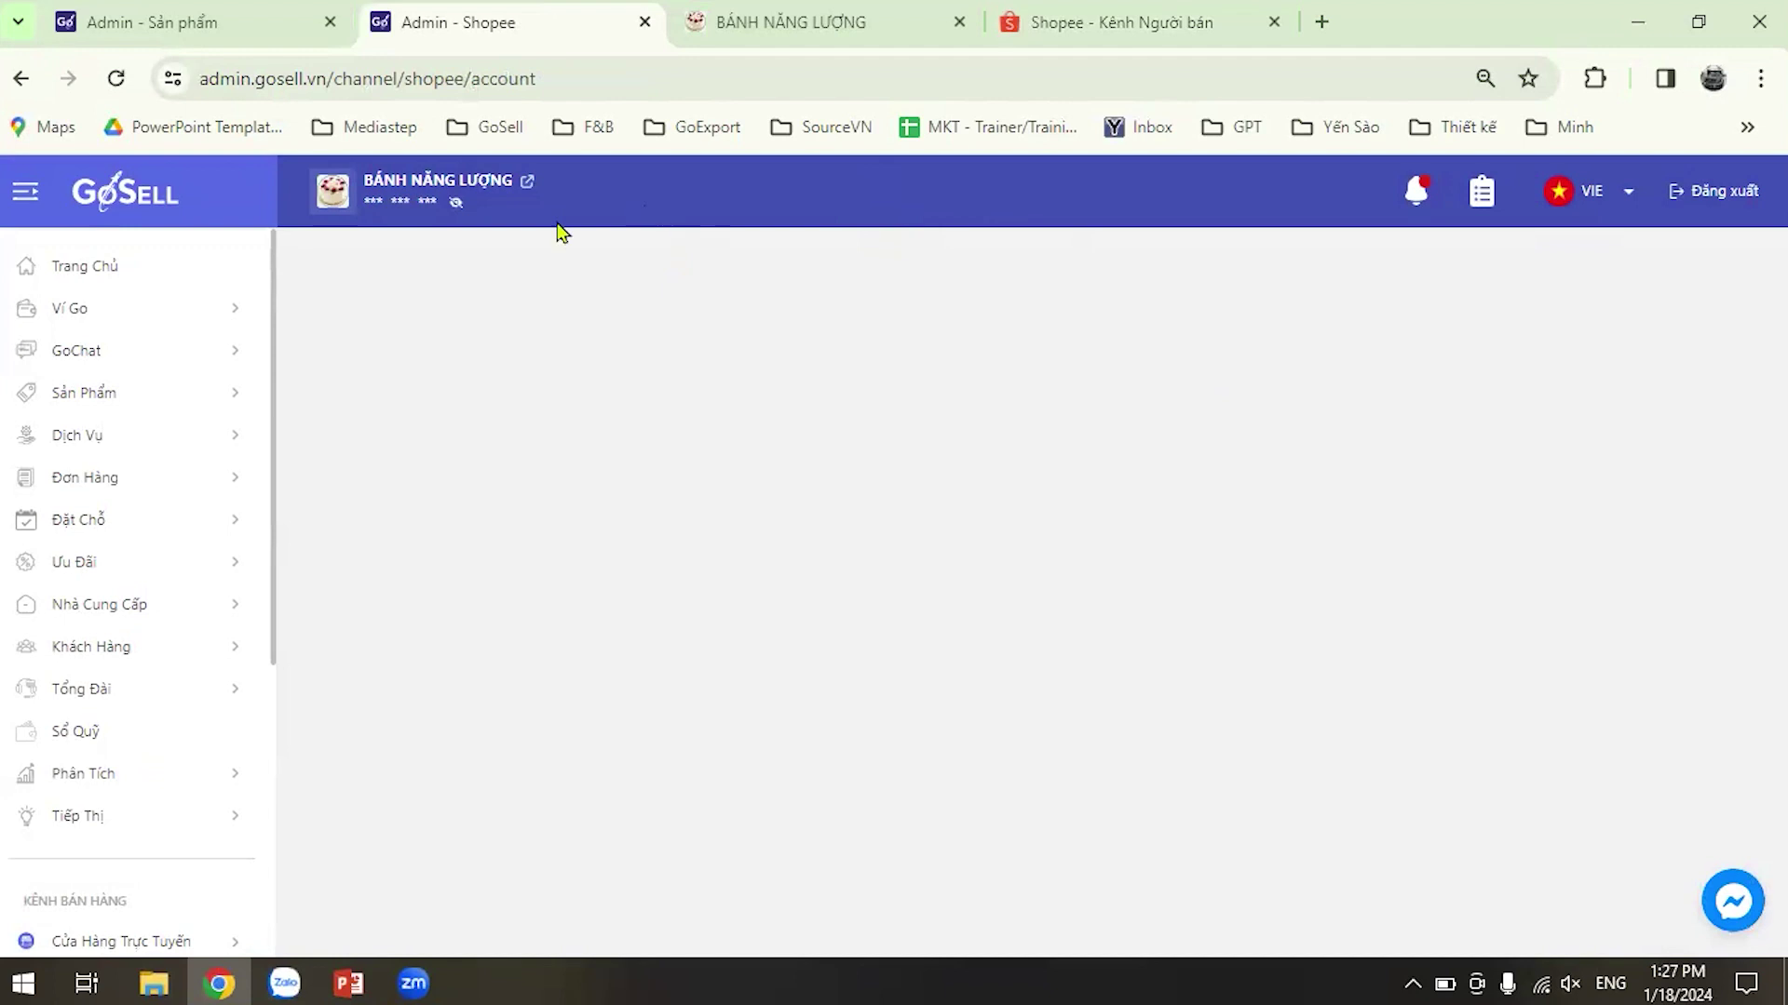
Open the full product list, start a product import and download the sample xlsx template.
click(84, 389)
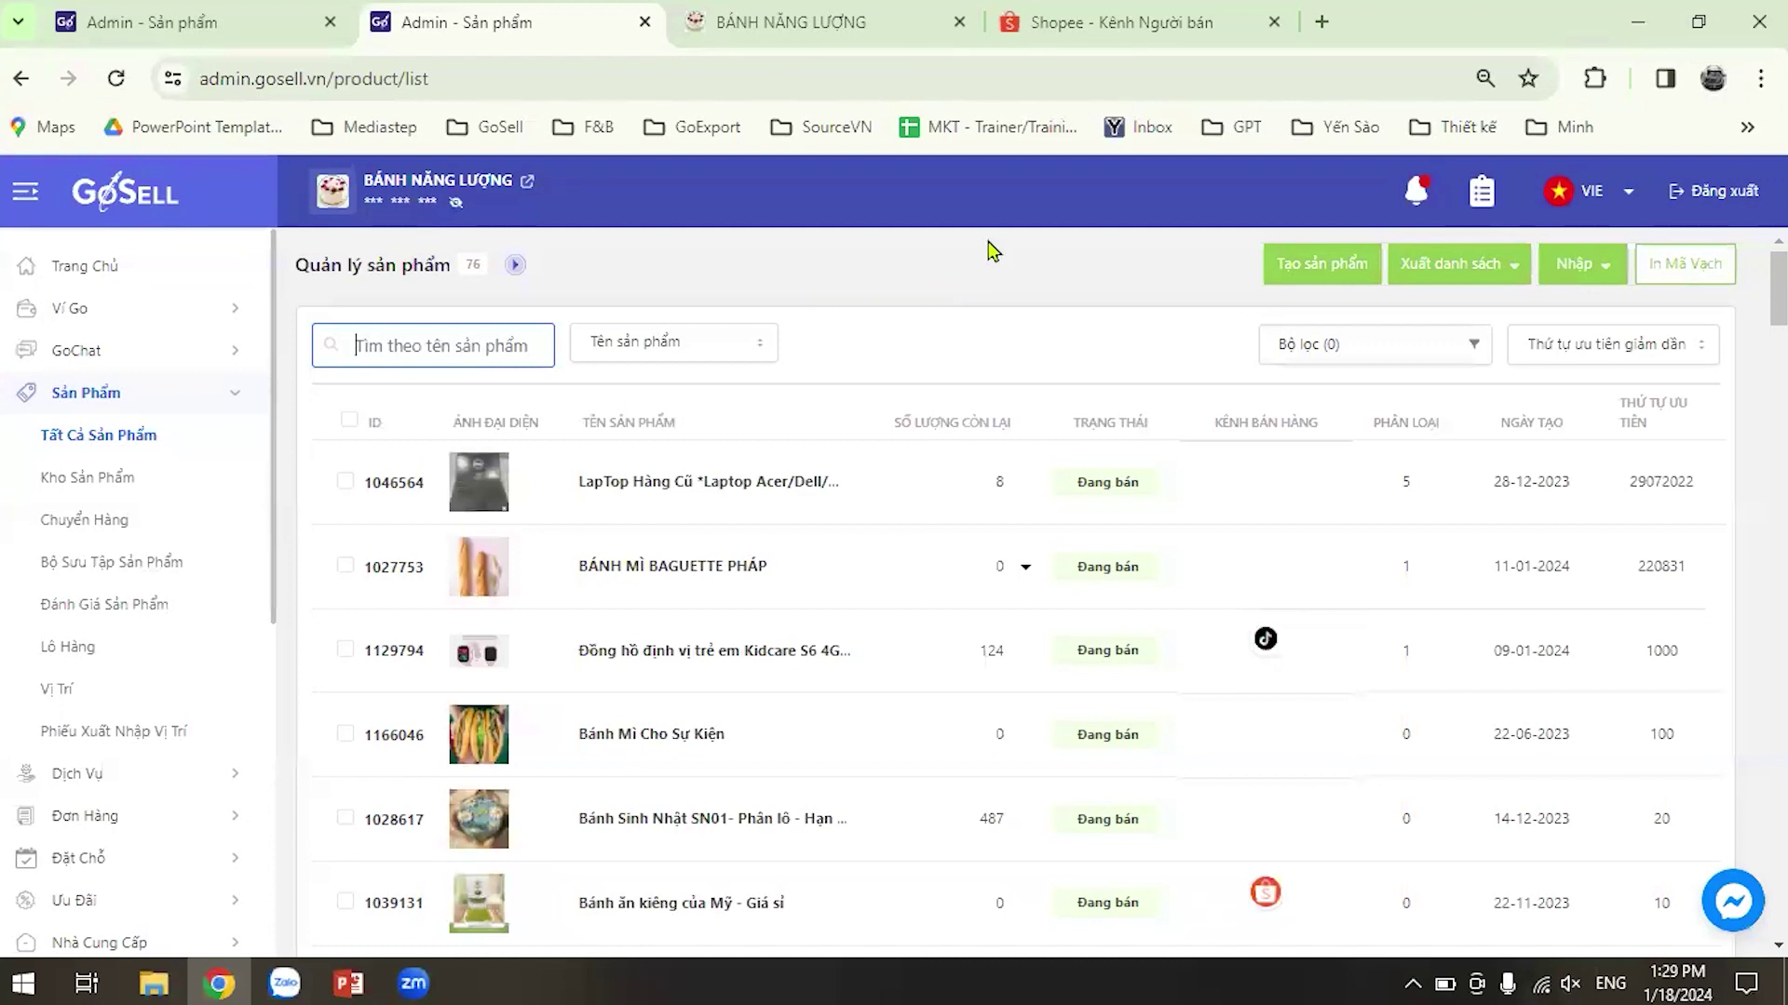
click(1585, 267)
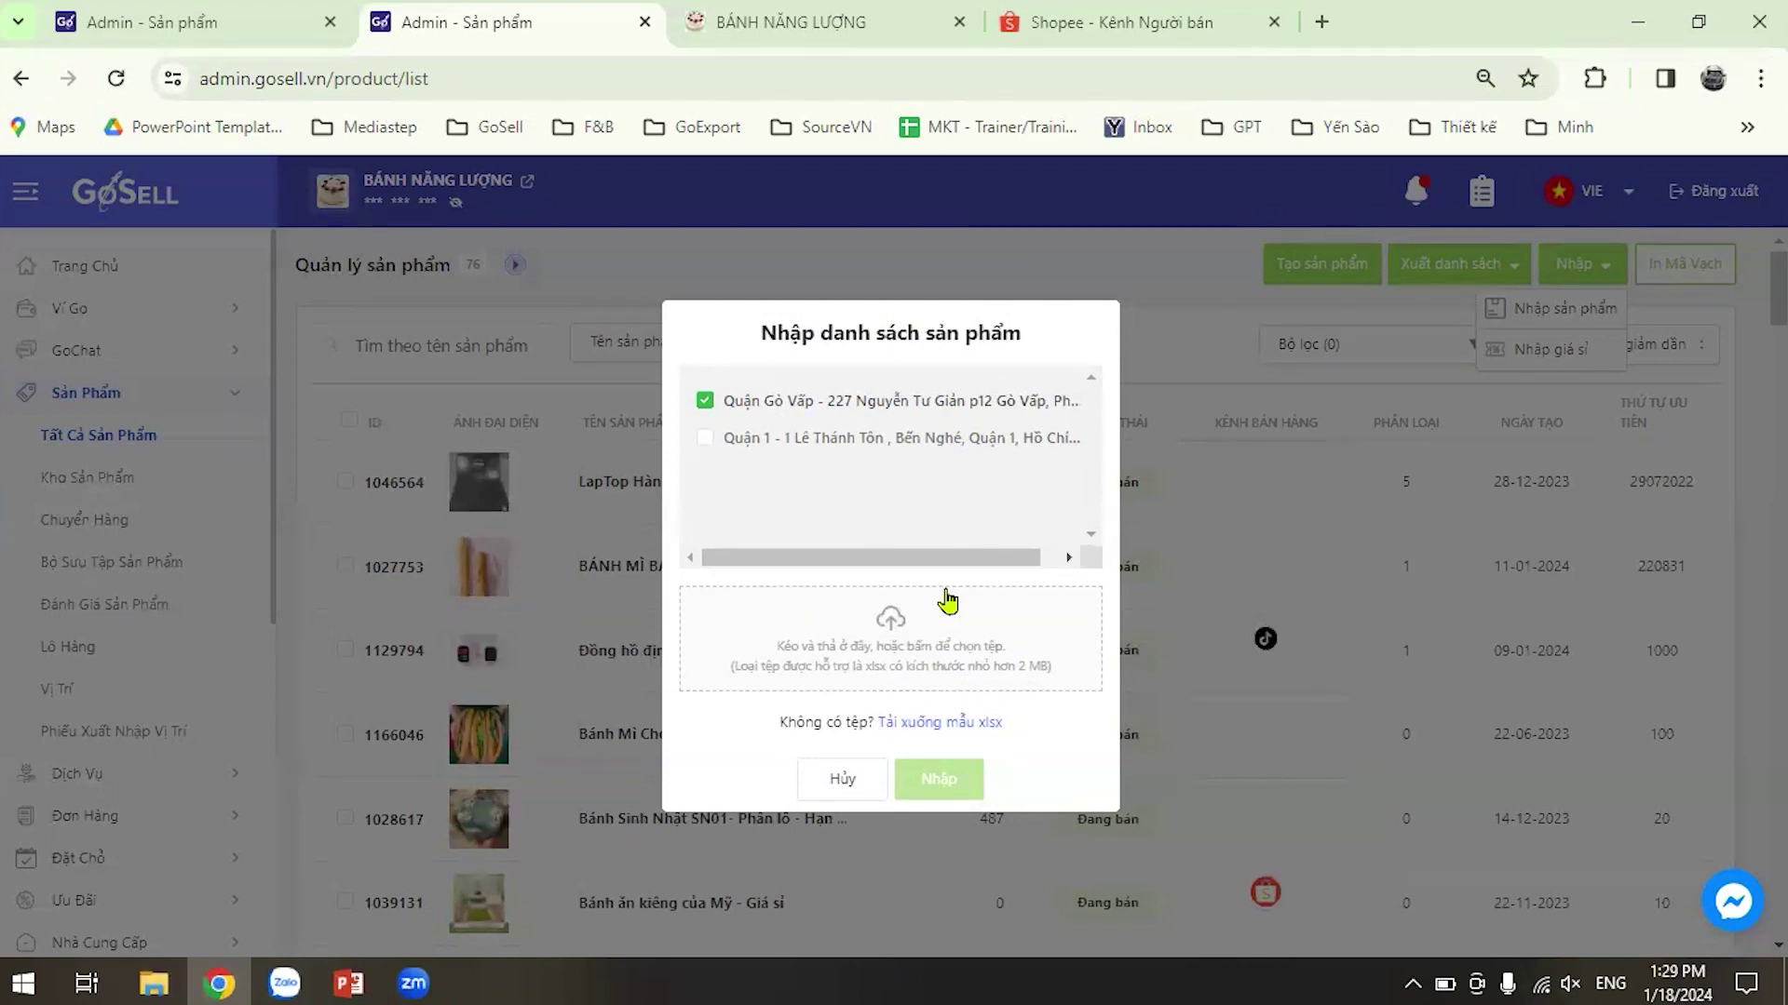
click(947, 730)
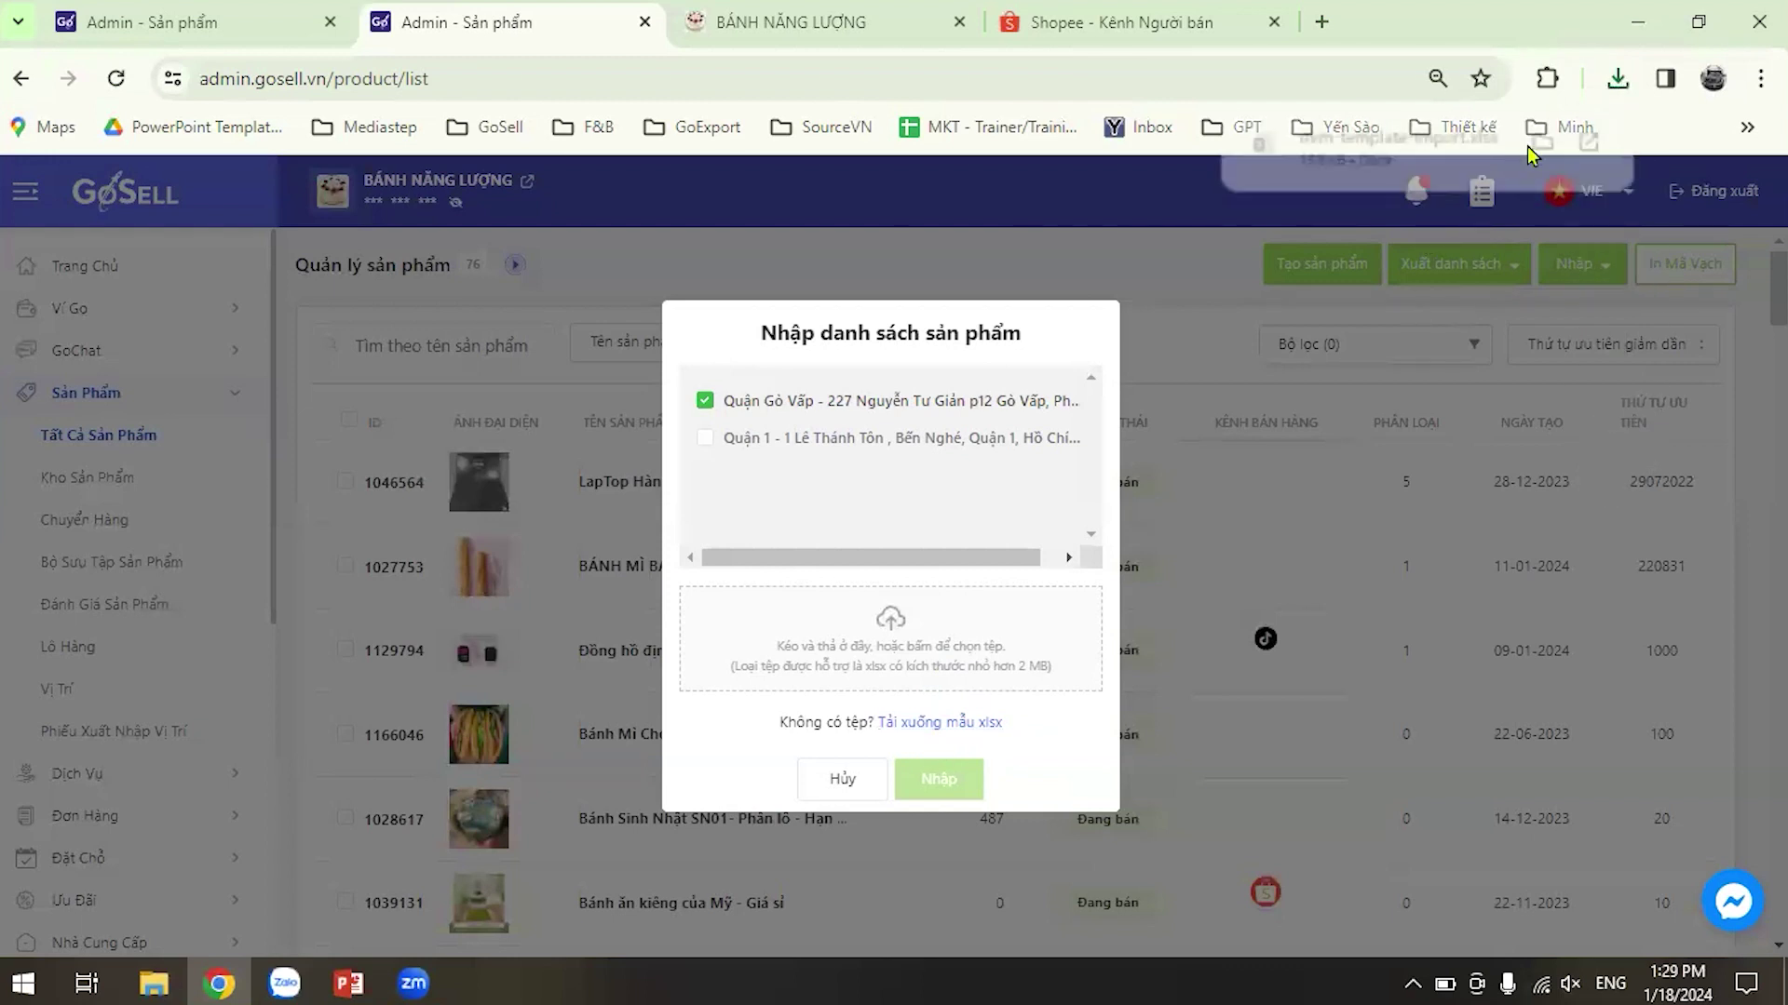
Open the downloaded item-template-import file in Excel with editing enabled, review its column requirements, and dismiss the product import dialog.
click(1410, 151)
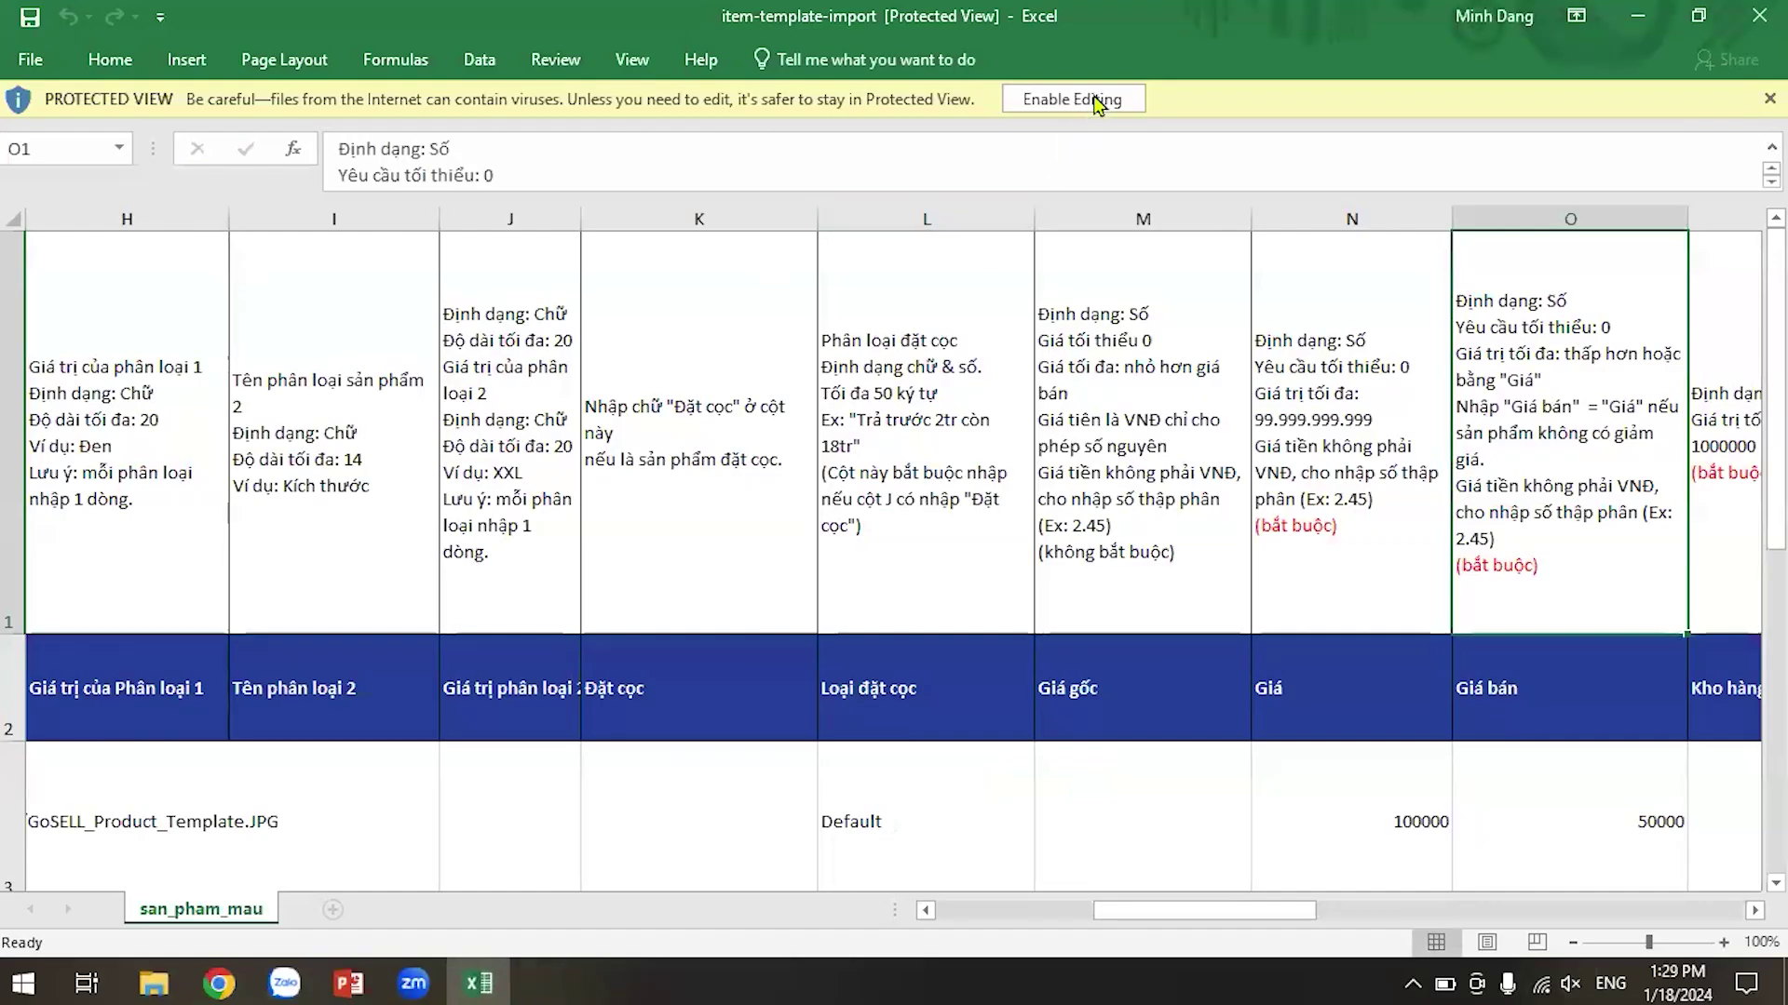
click(1097, 100)
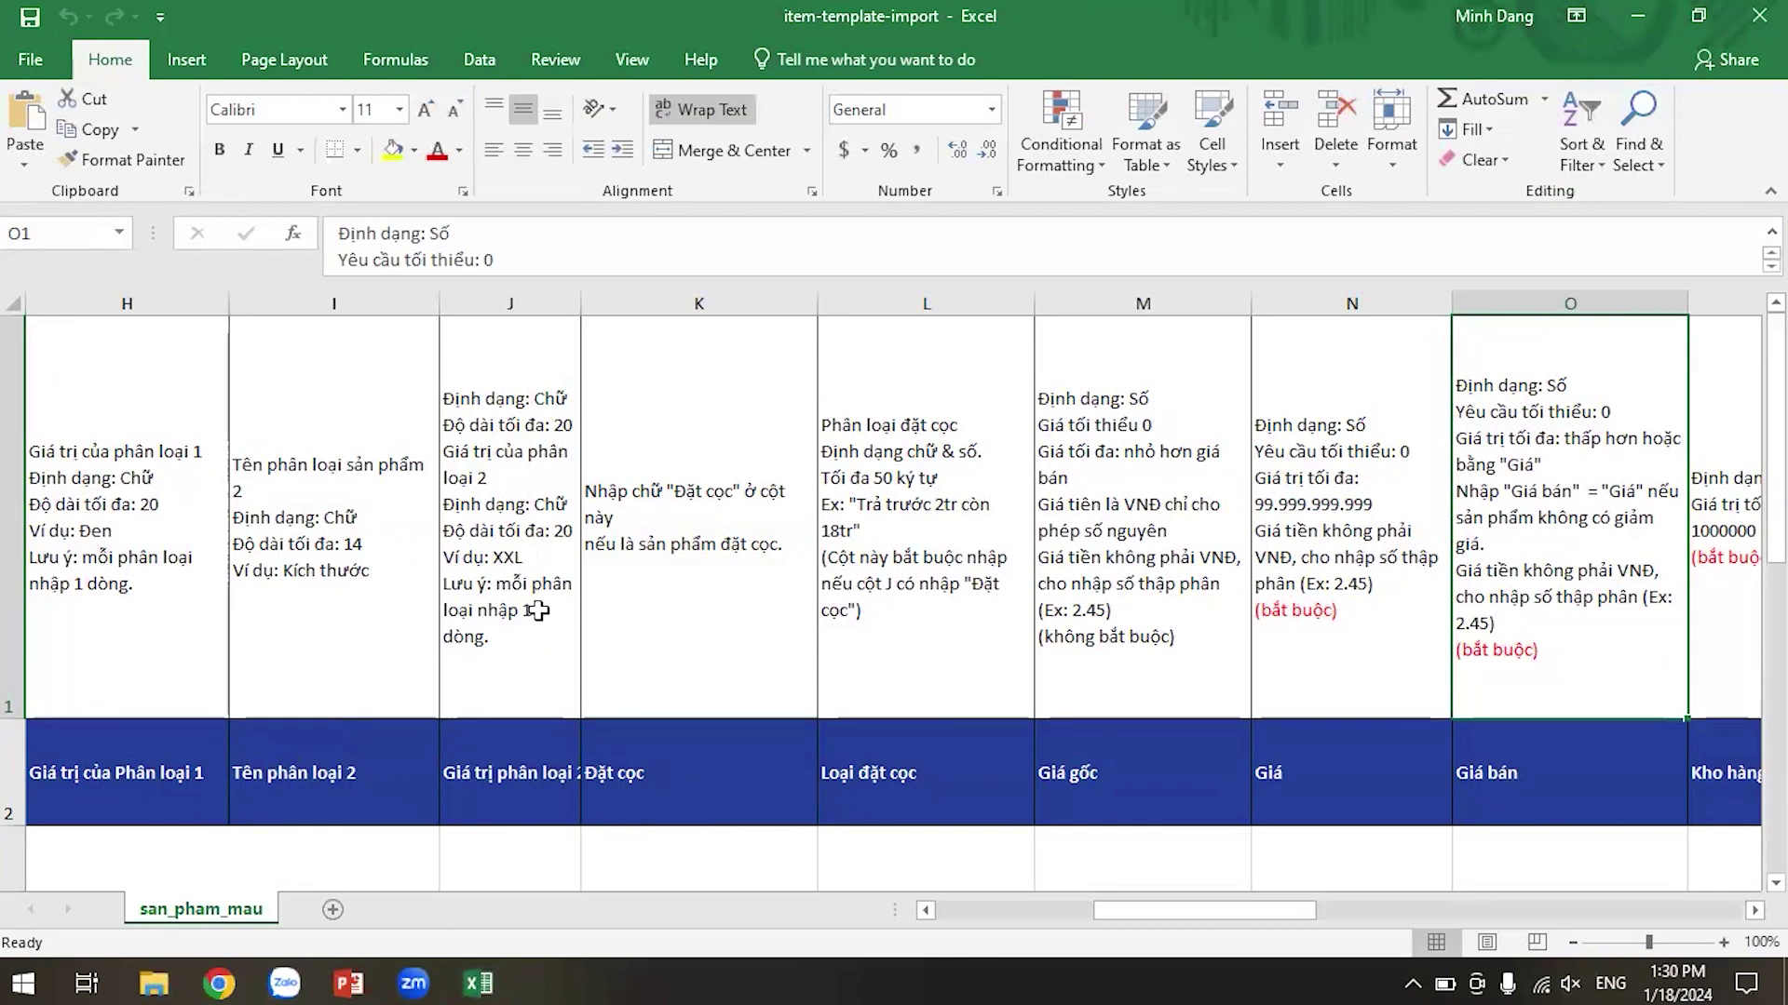
drag(1175, 922, 926, 707)
scroll(935, 705, down, 1)
scroll(935, 705, up, 1)
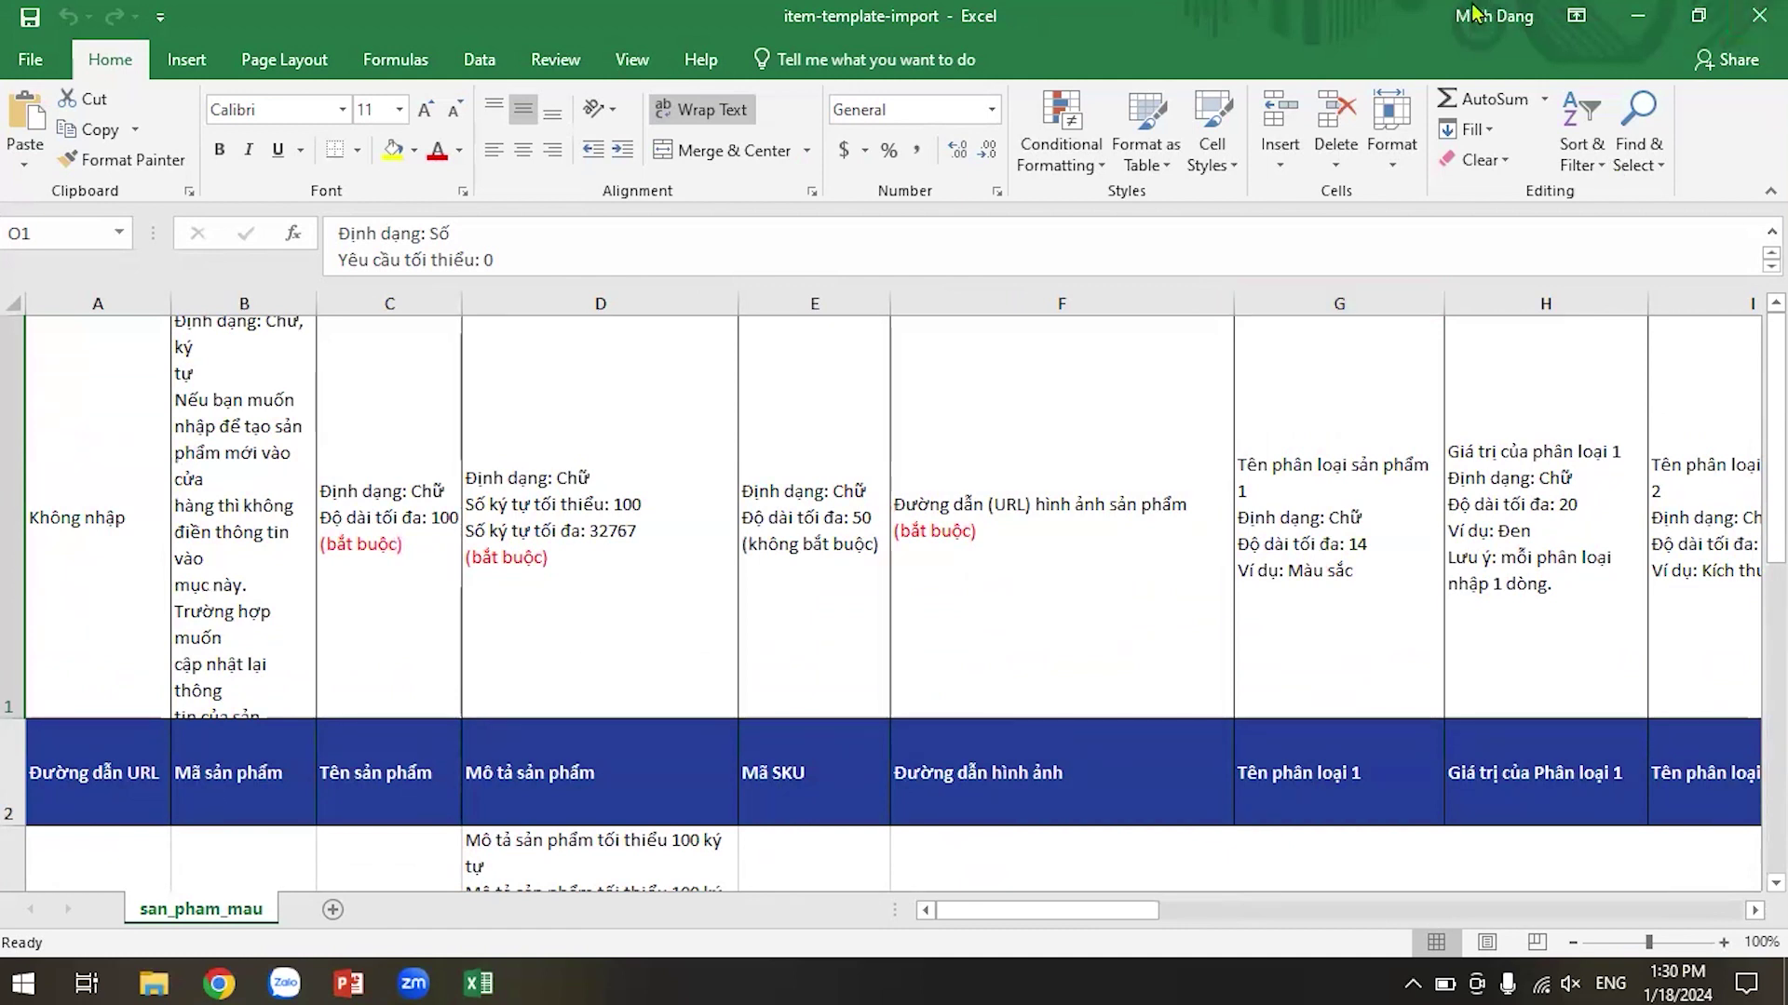
click(1759, 16)
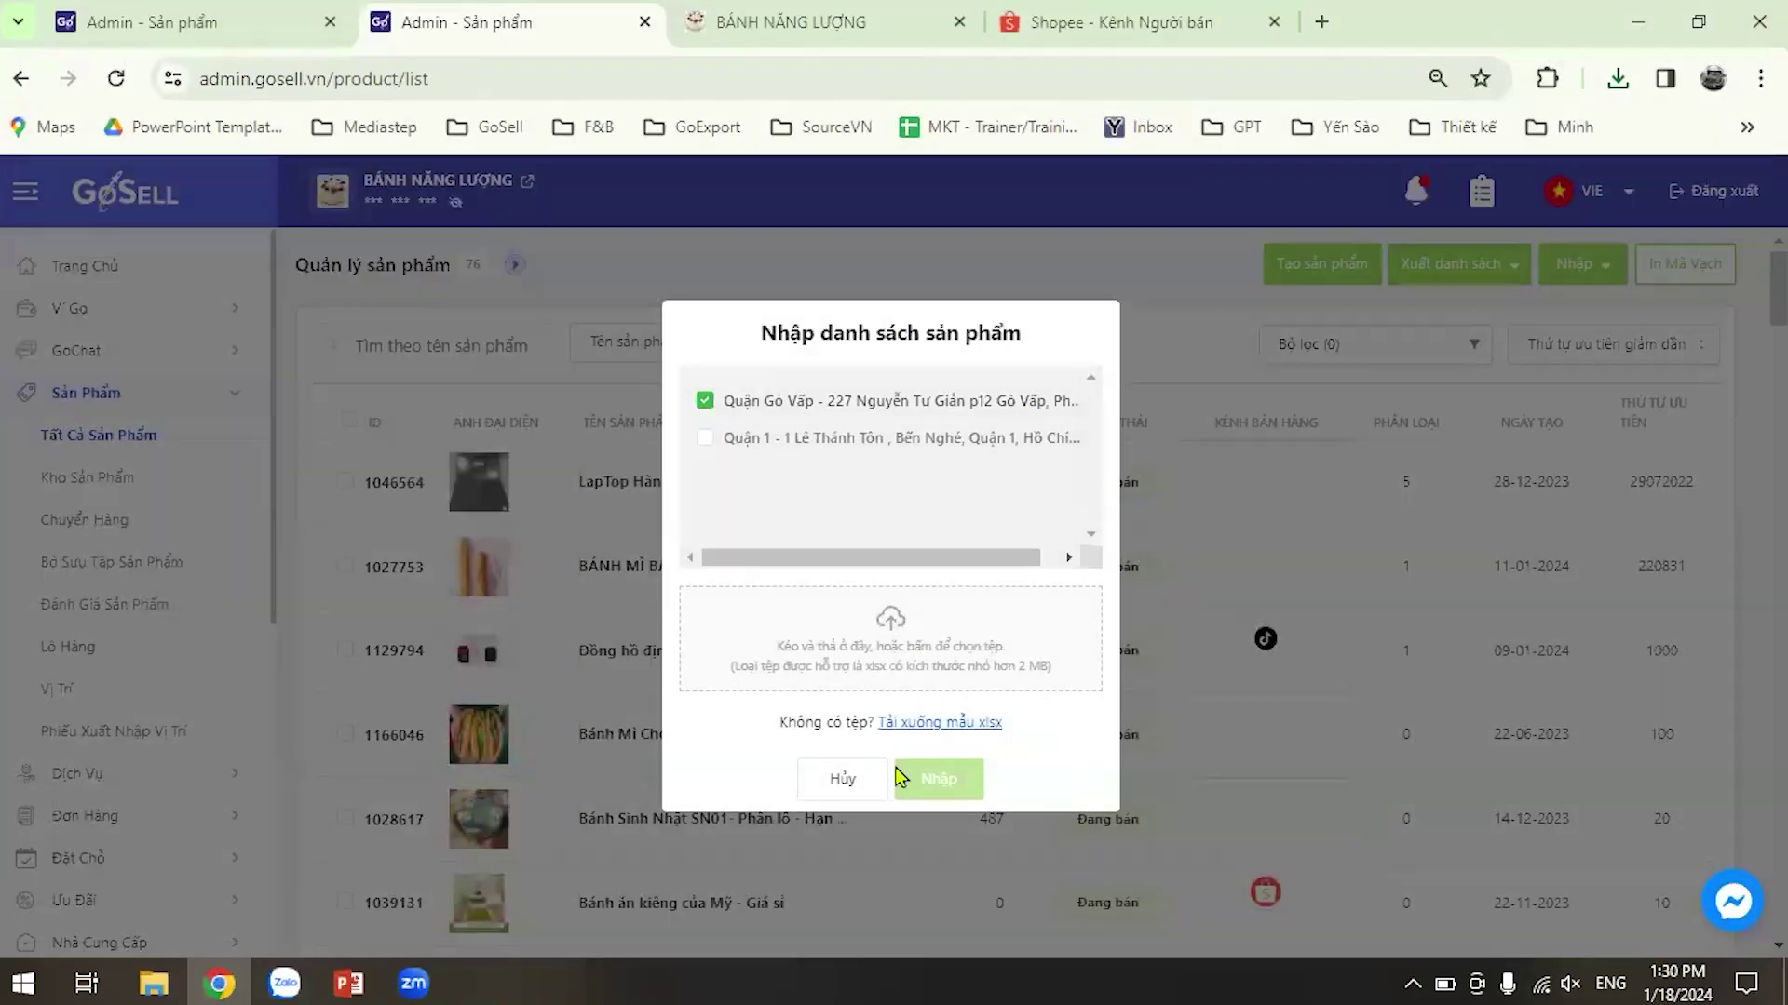
click(959, 265)
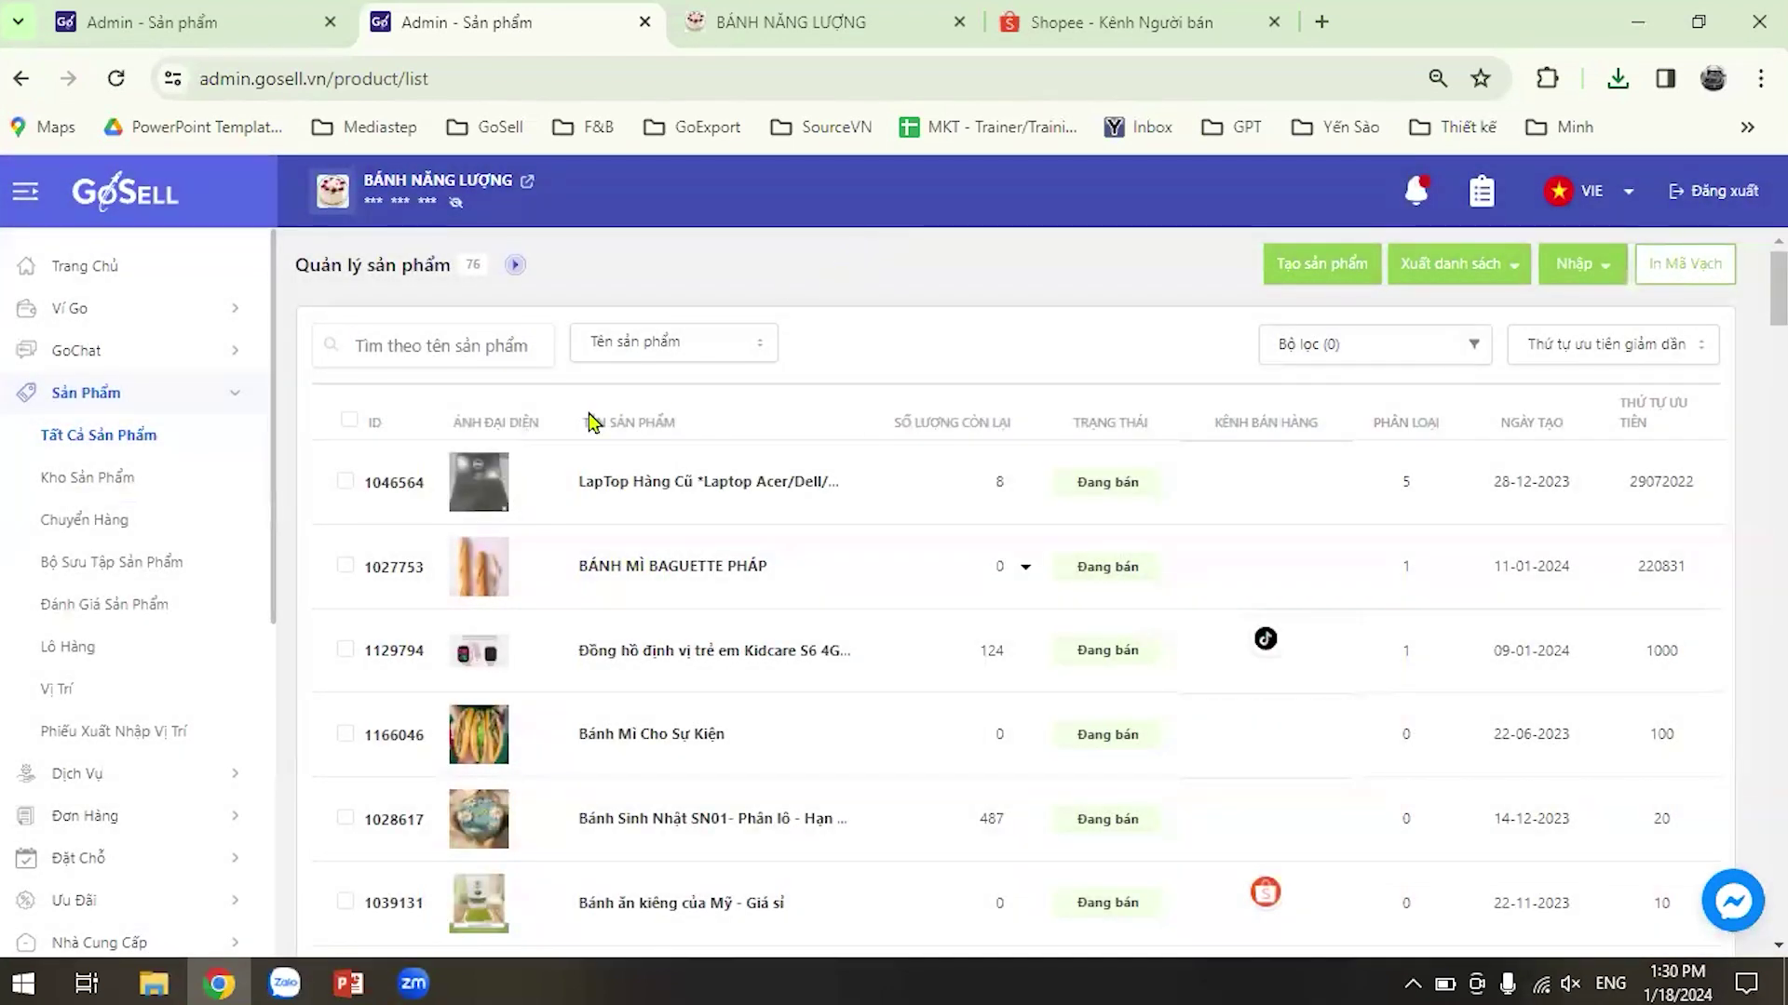
Switch to the BÁNH NĂNG LƯỢNG storefront and examine the BÁNH KEM collection's filters, sorting options and products.
click(838, 28)
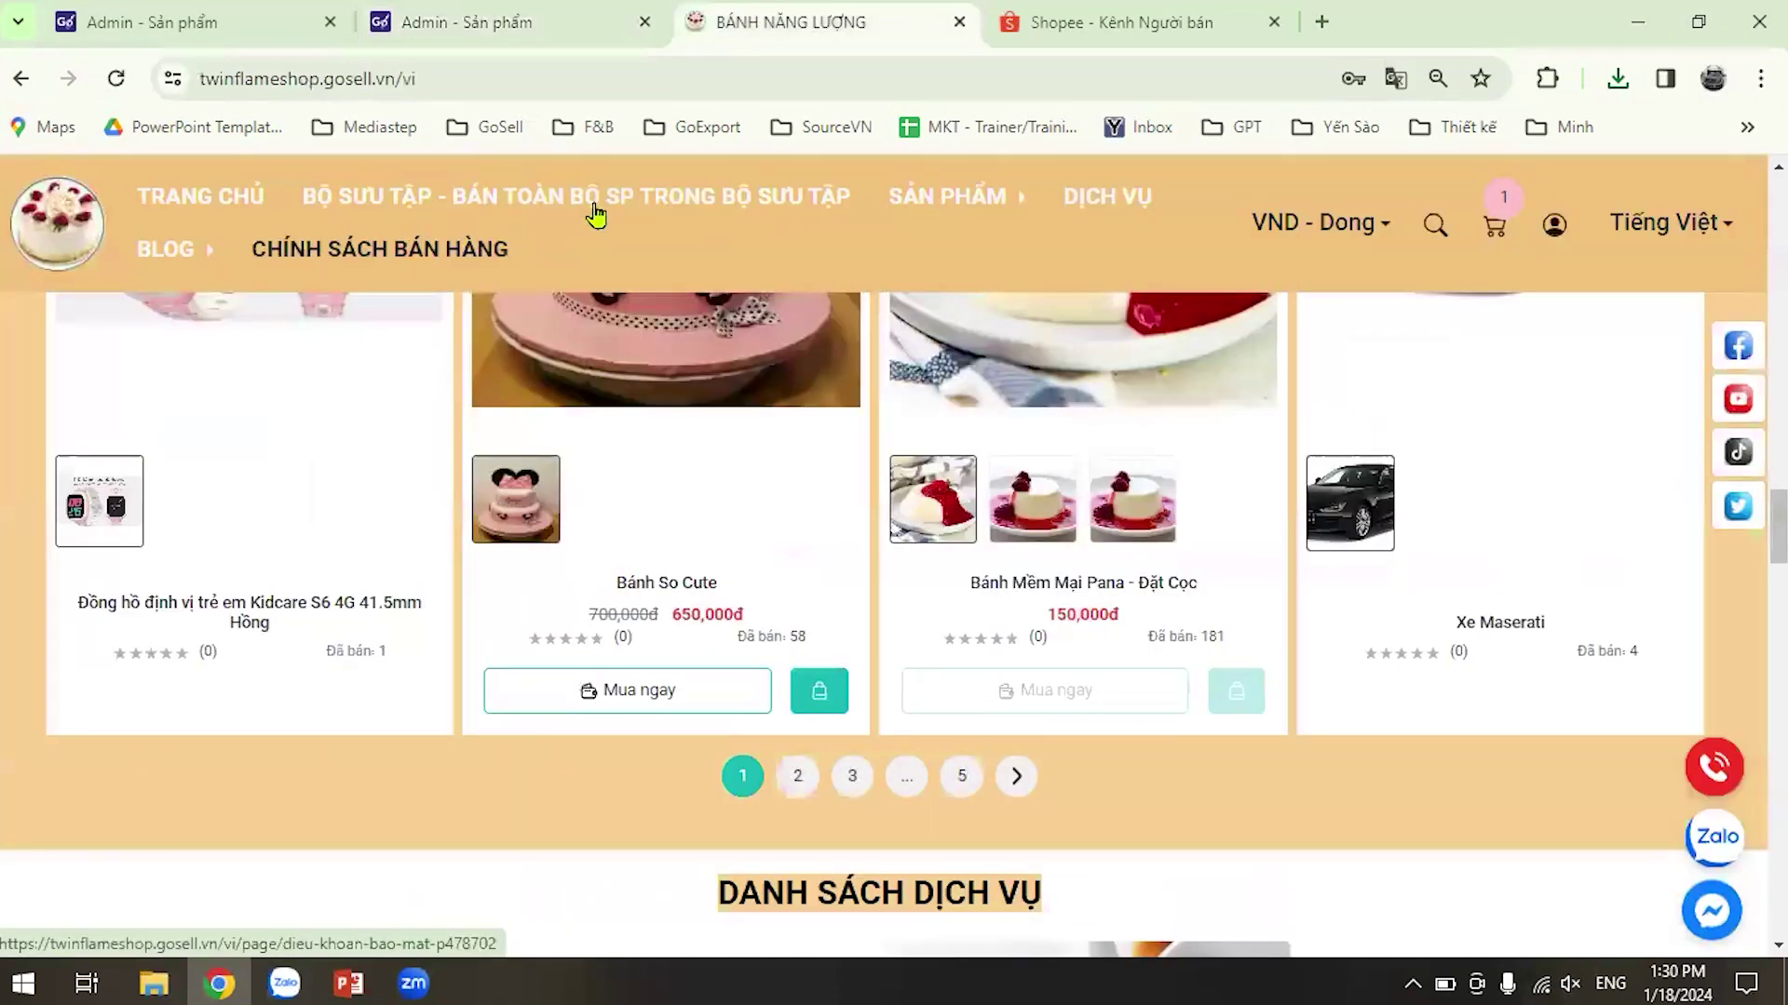
mouse_move(1027, 224)
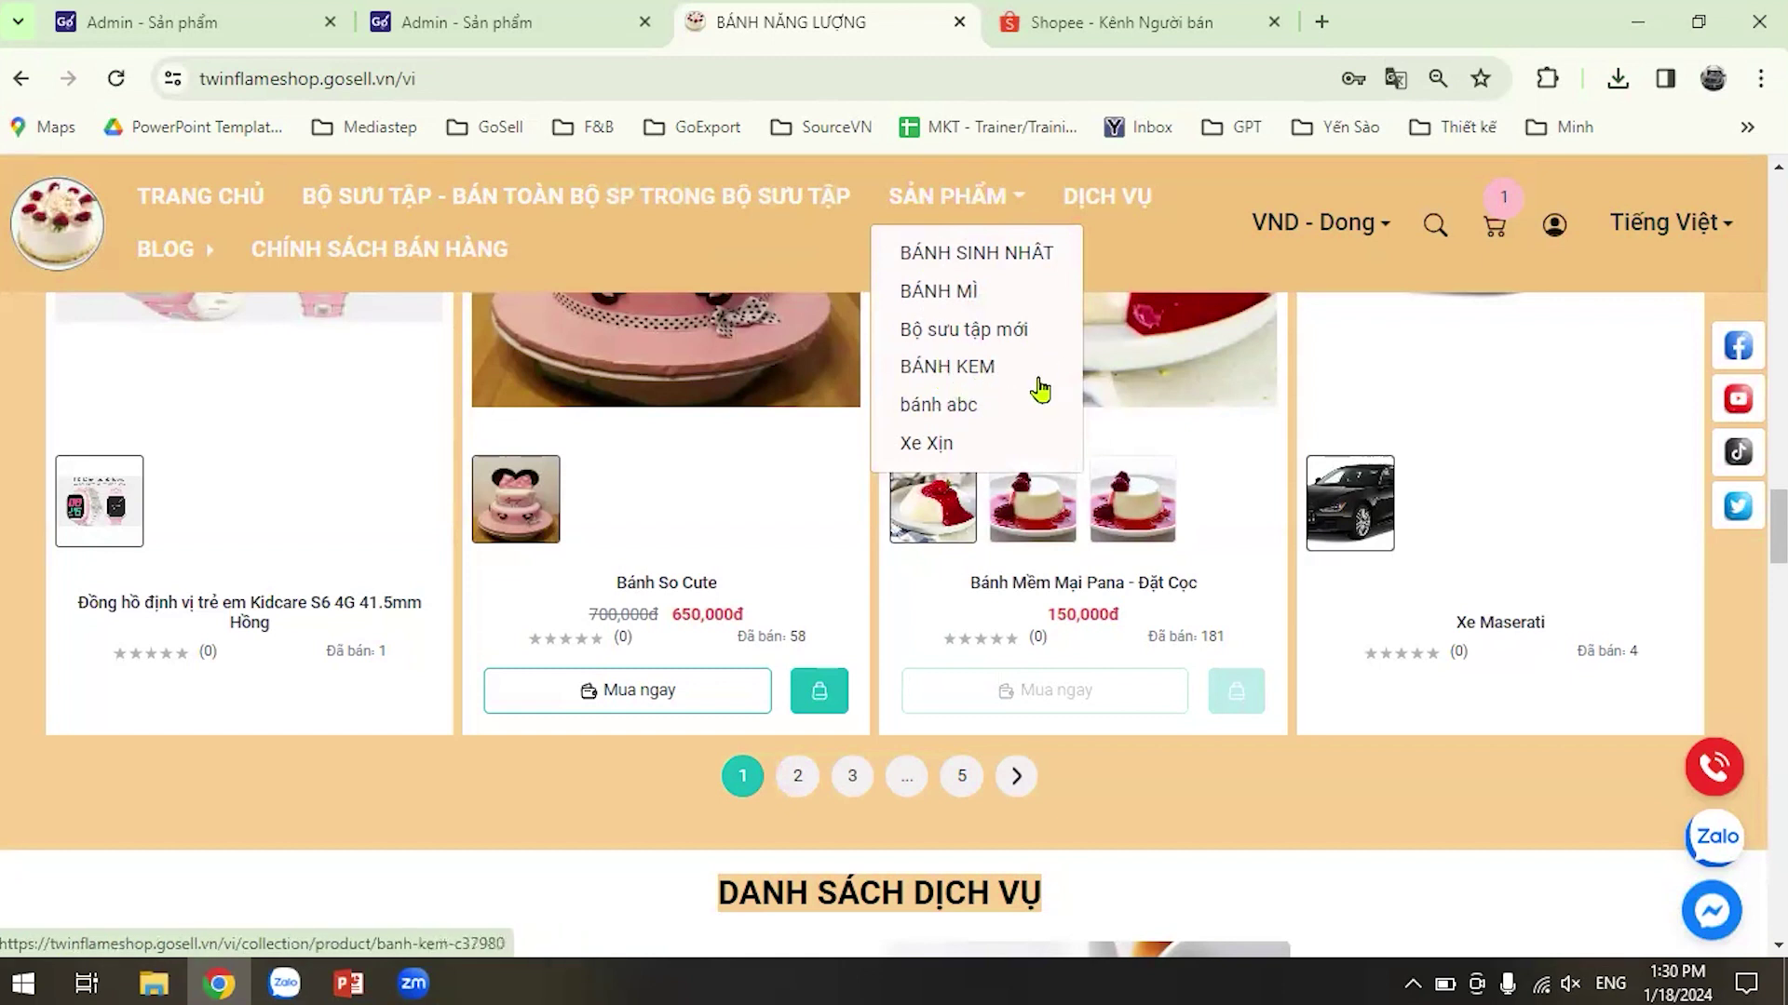
click(951, 374)
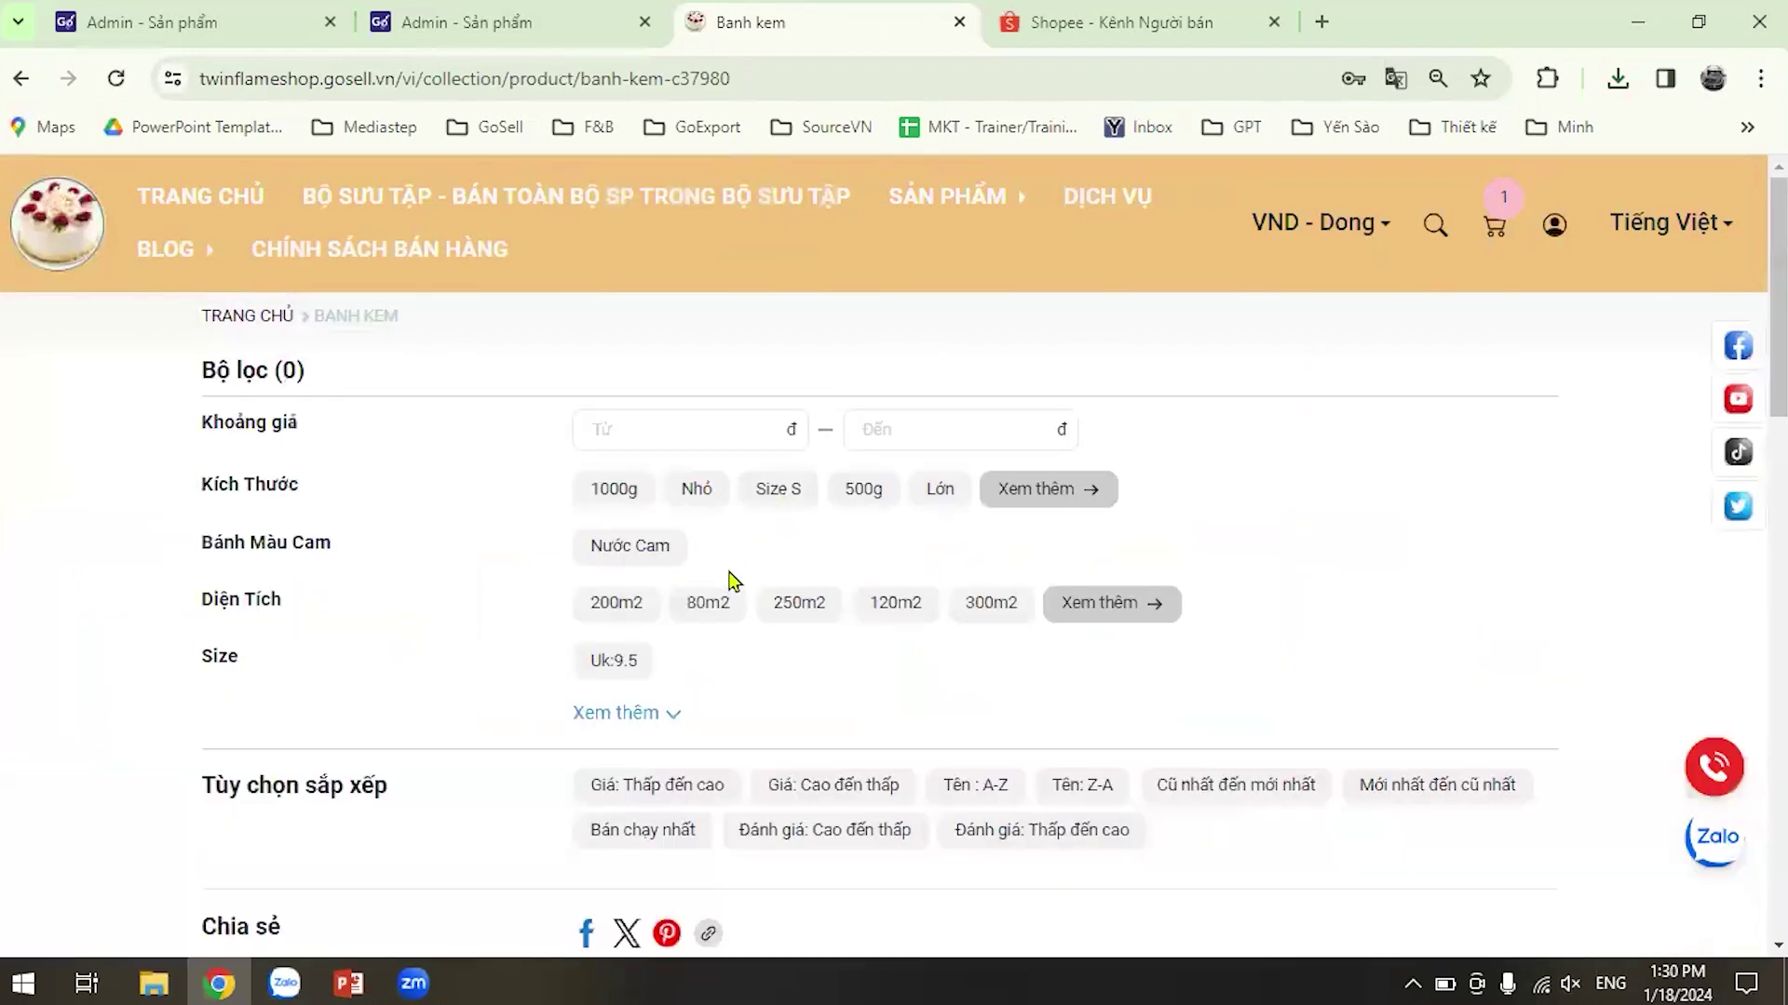
scroll(586, 615, down, 7)
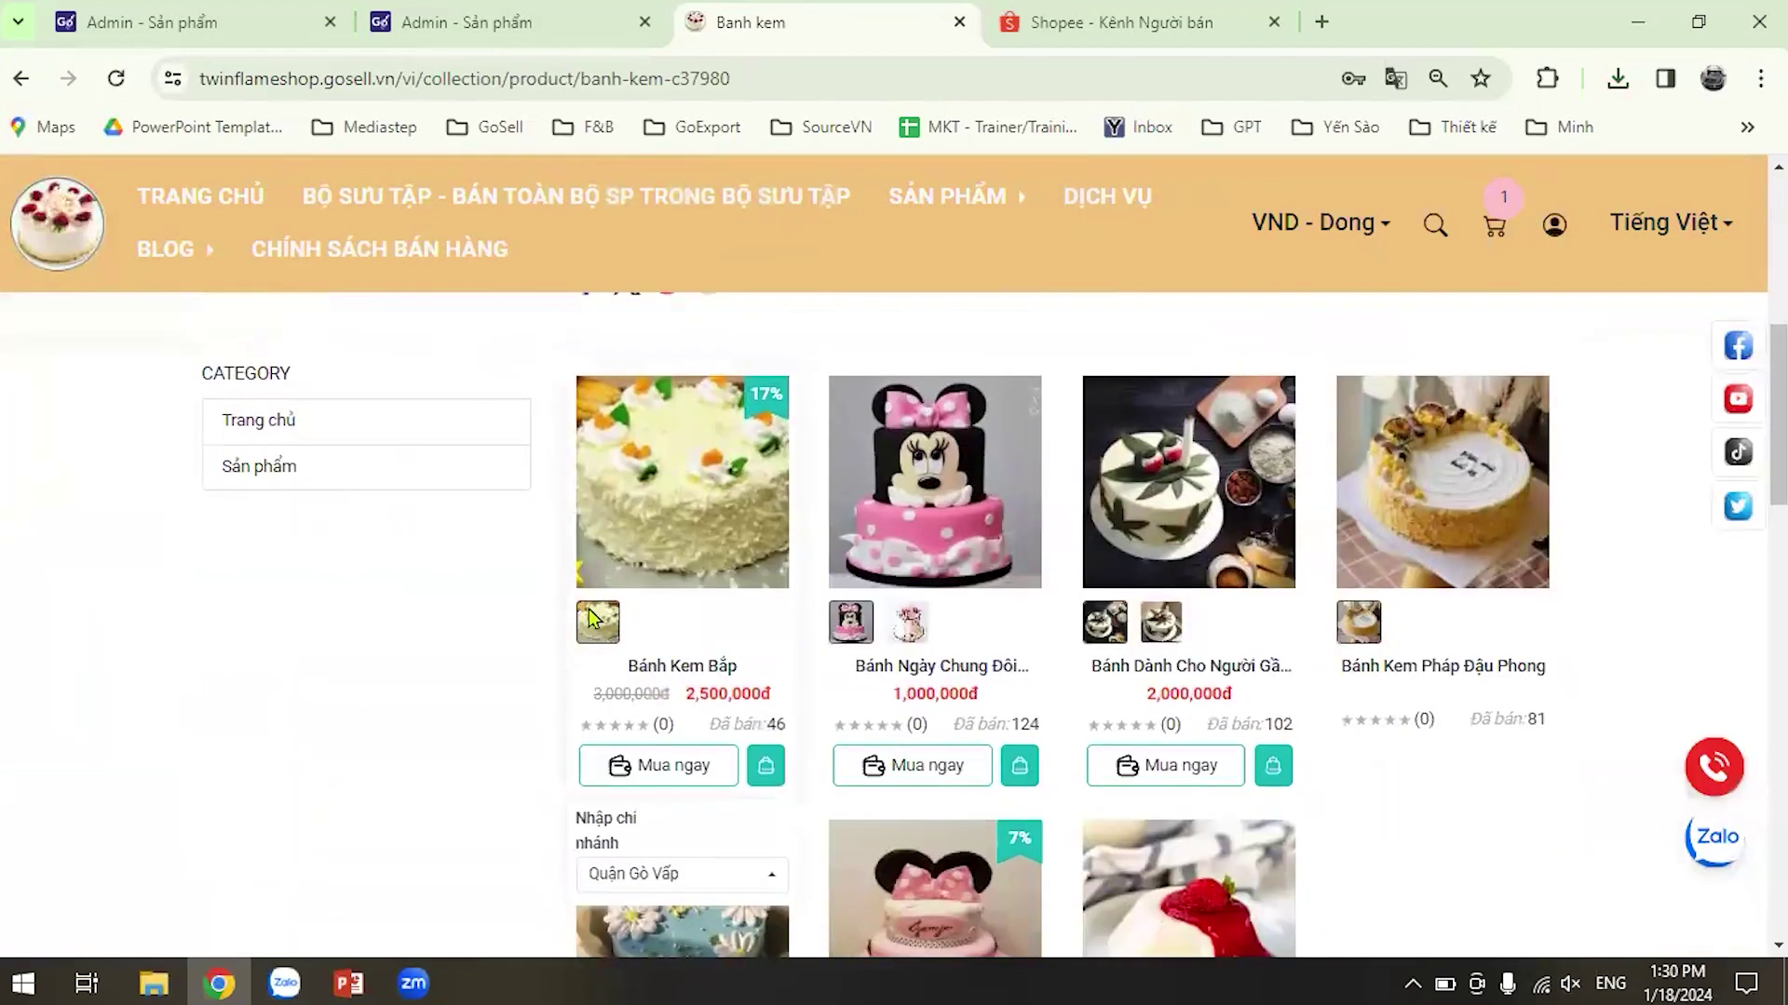
scroll(579, 615, up, 7)
scroll(570, 585, down, 3)
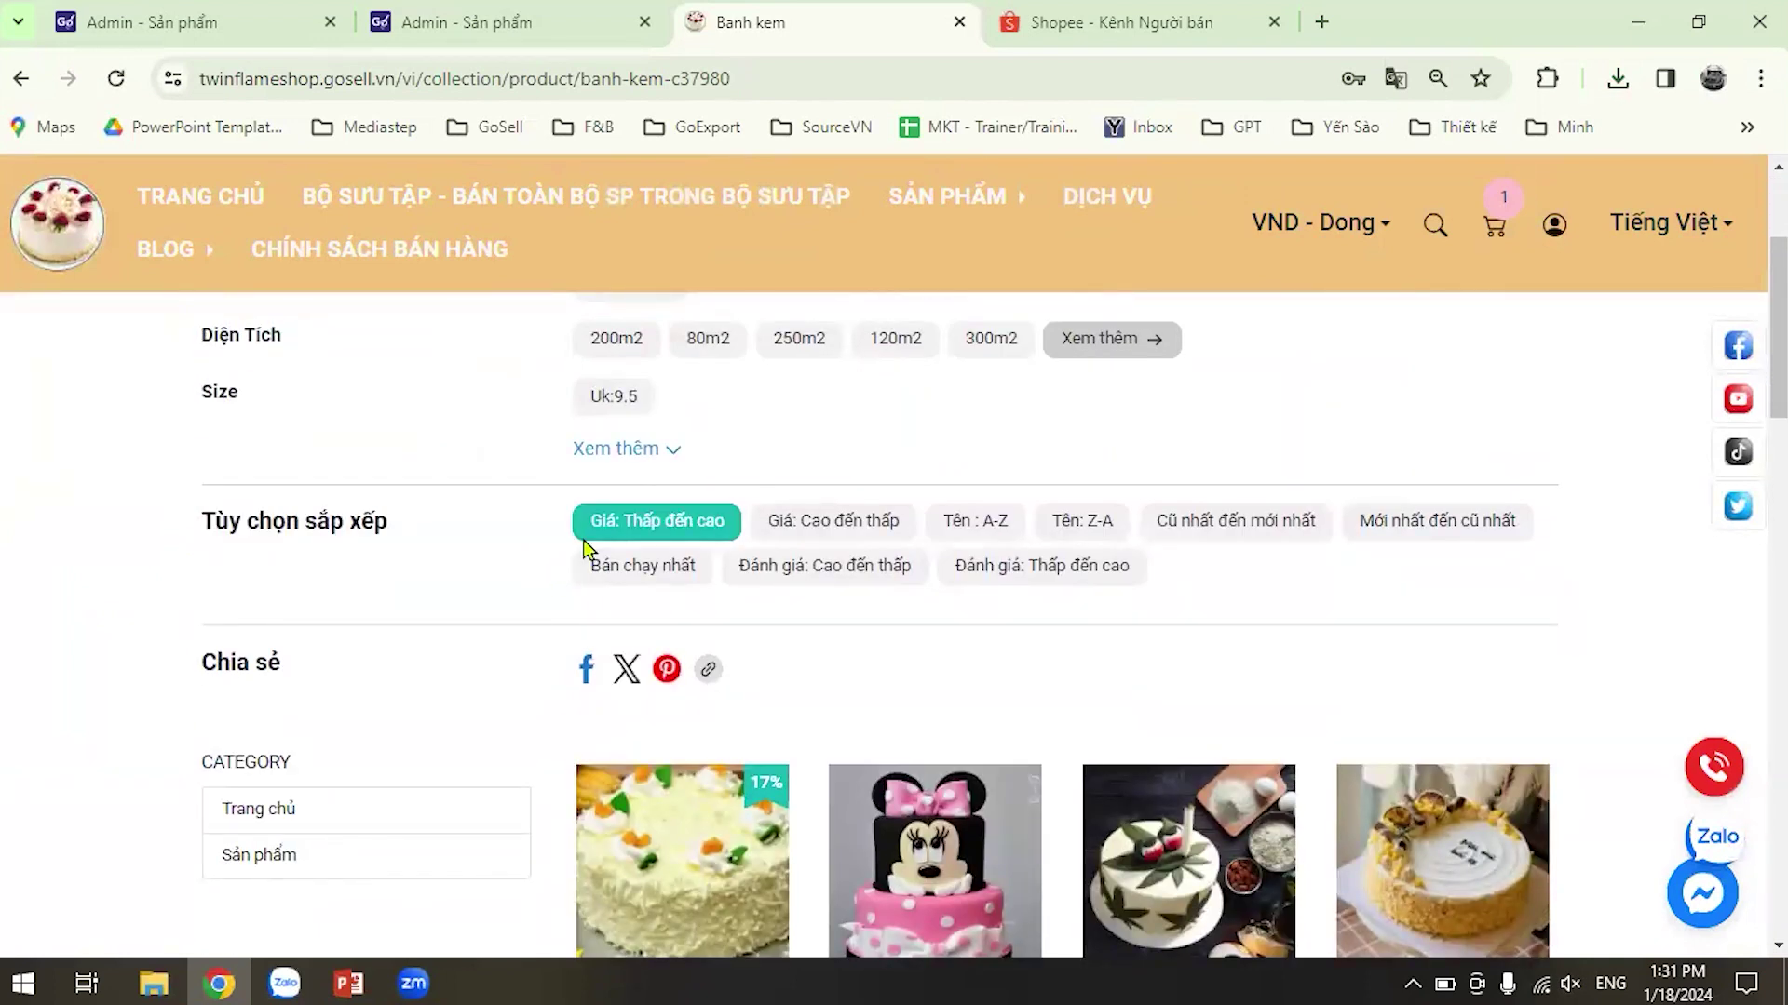
click(575, 570)
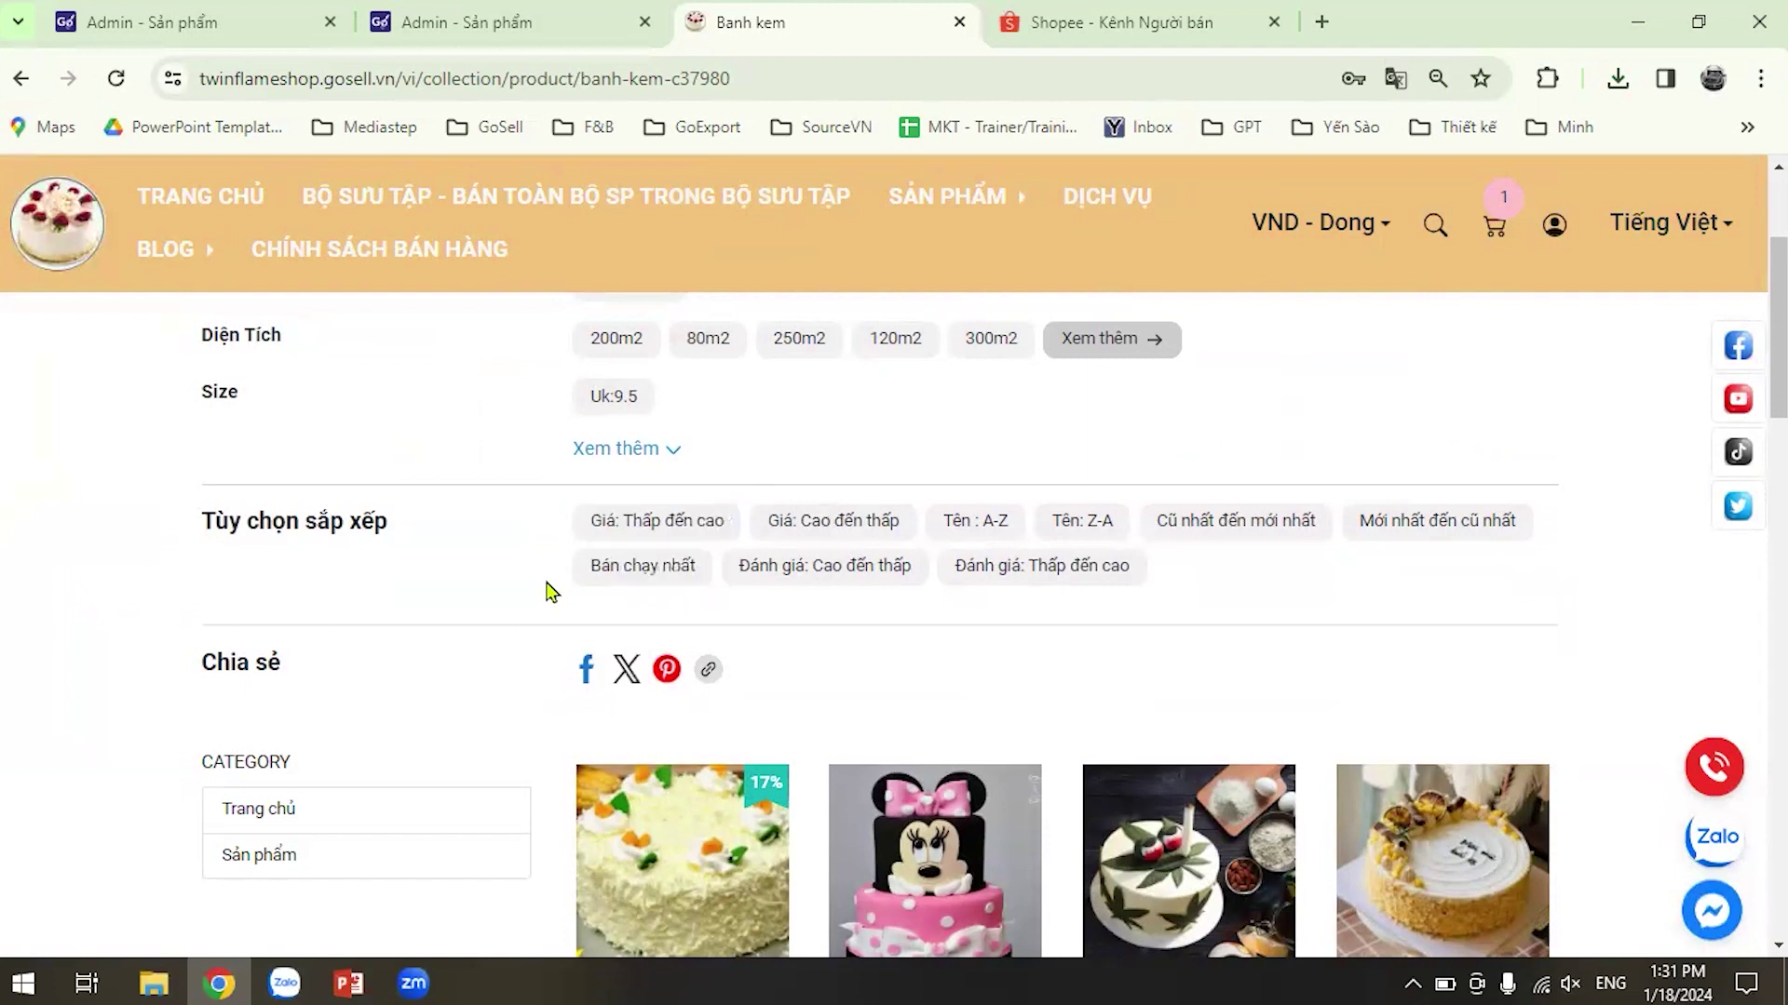
scroll(549, 585, up, 3)
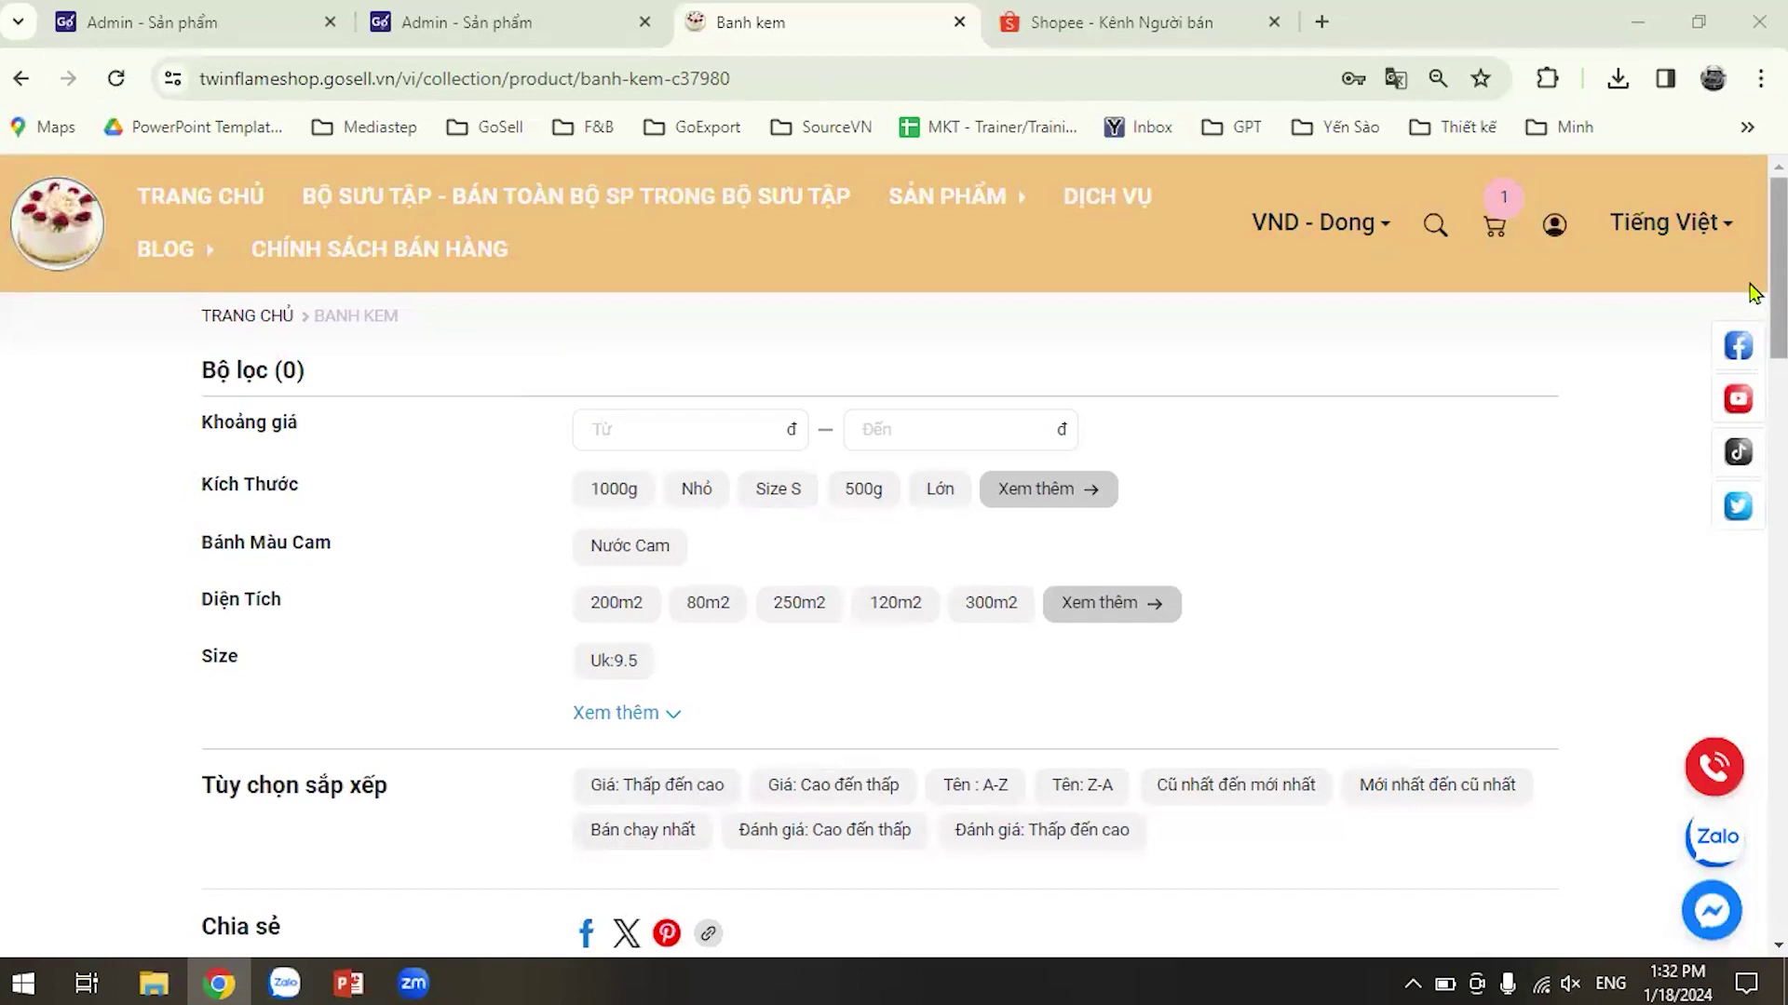
Open the storefront home page in a separate tab and look through its flash sale, product collection and service sections.
middle_click(252, 216)
click(982, 24)
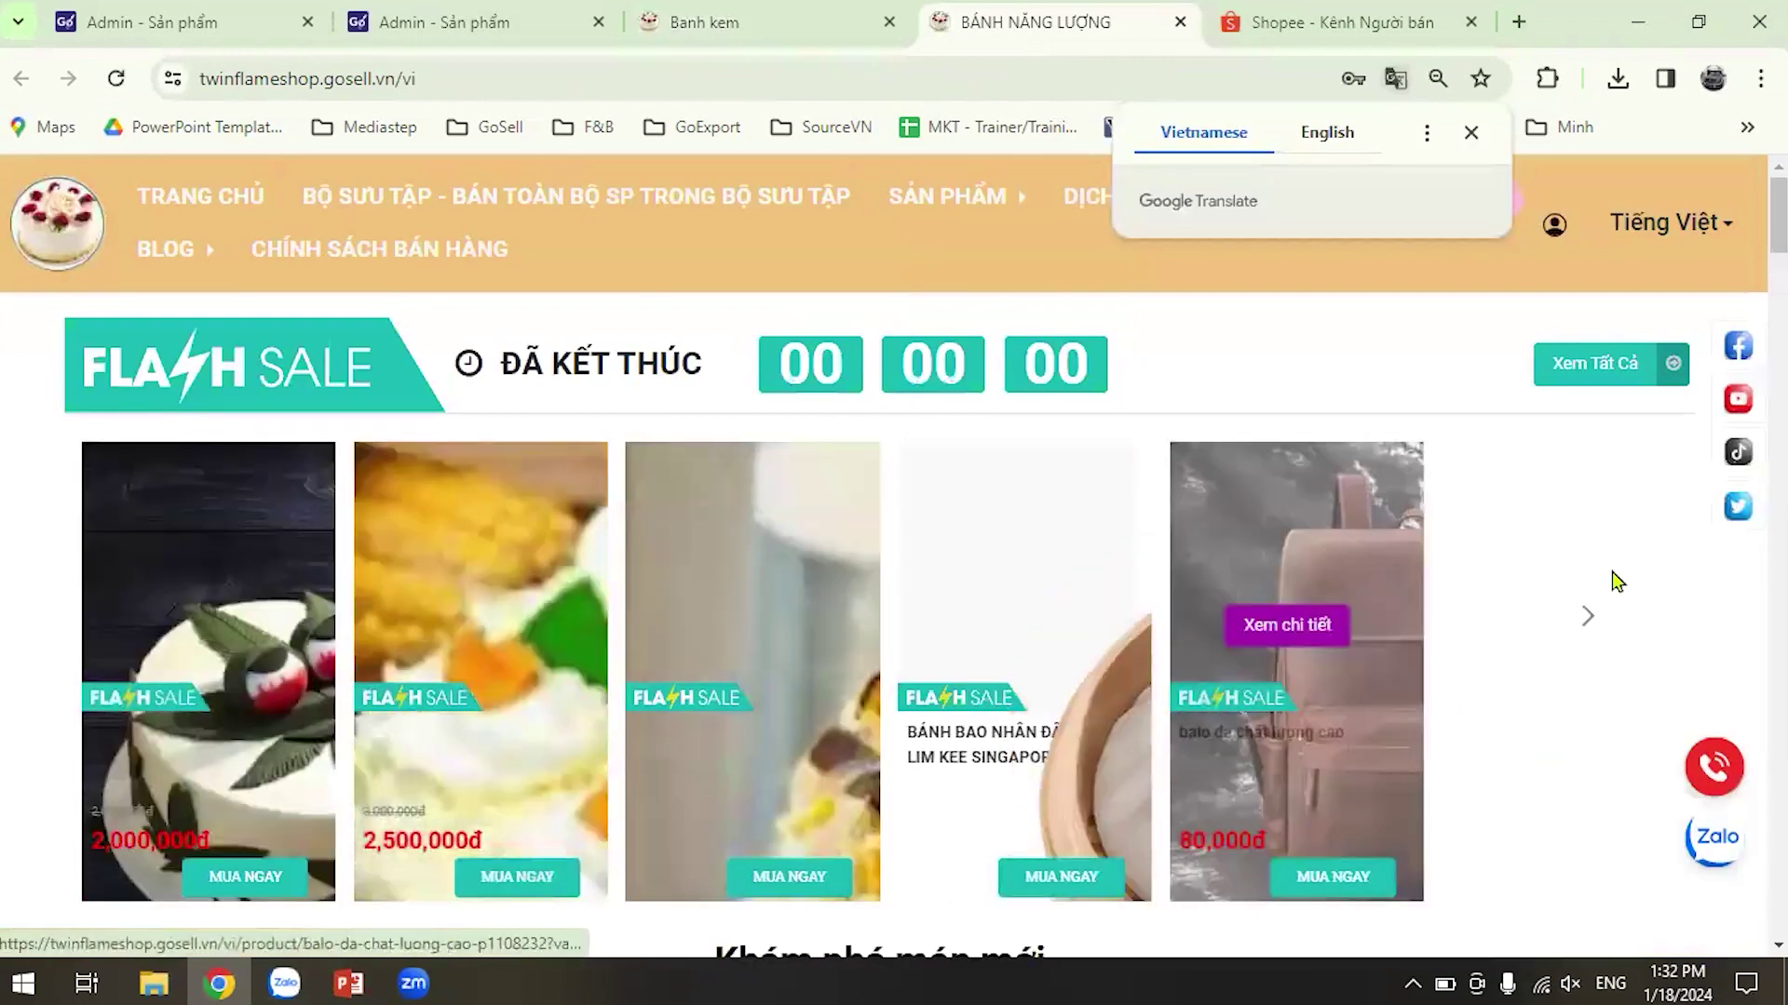
scroll(1754, 279, down, 5)
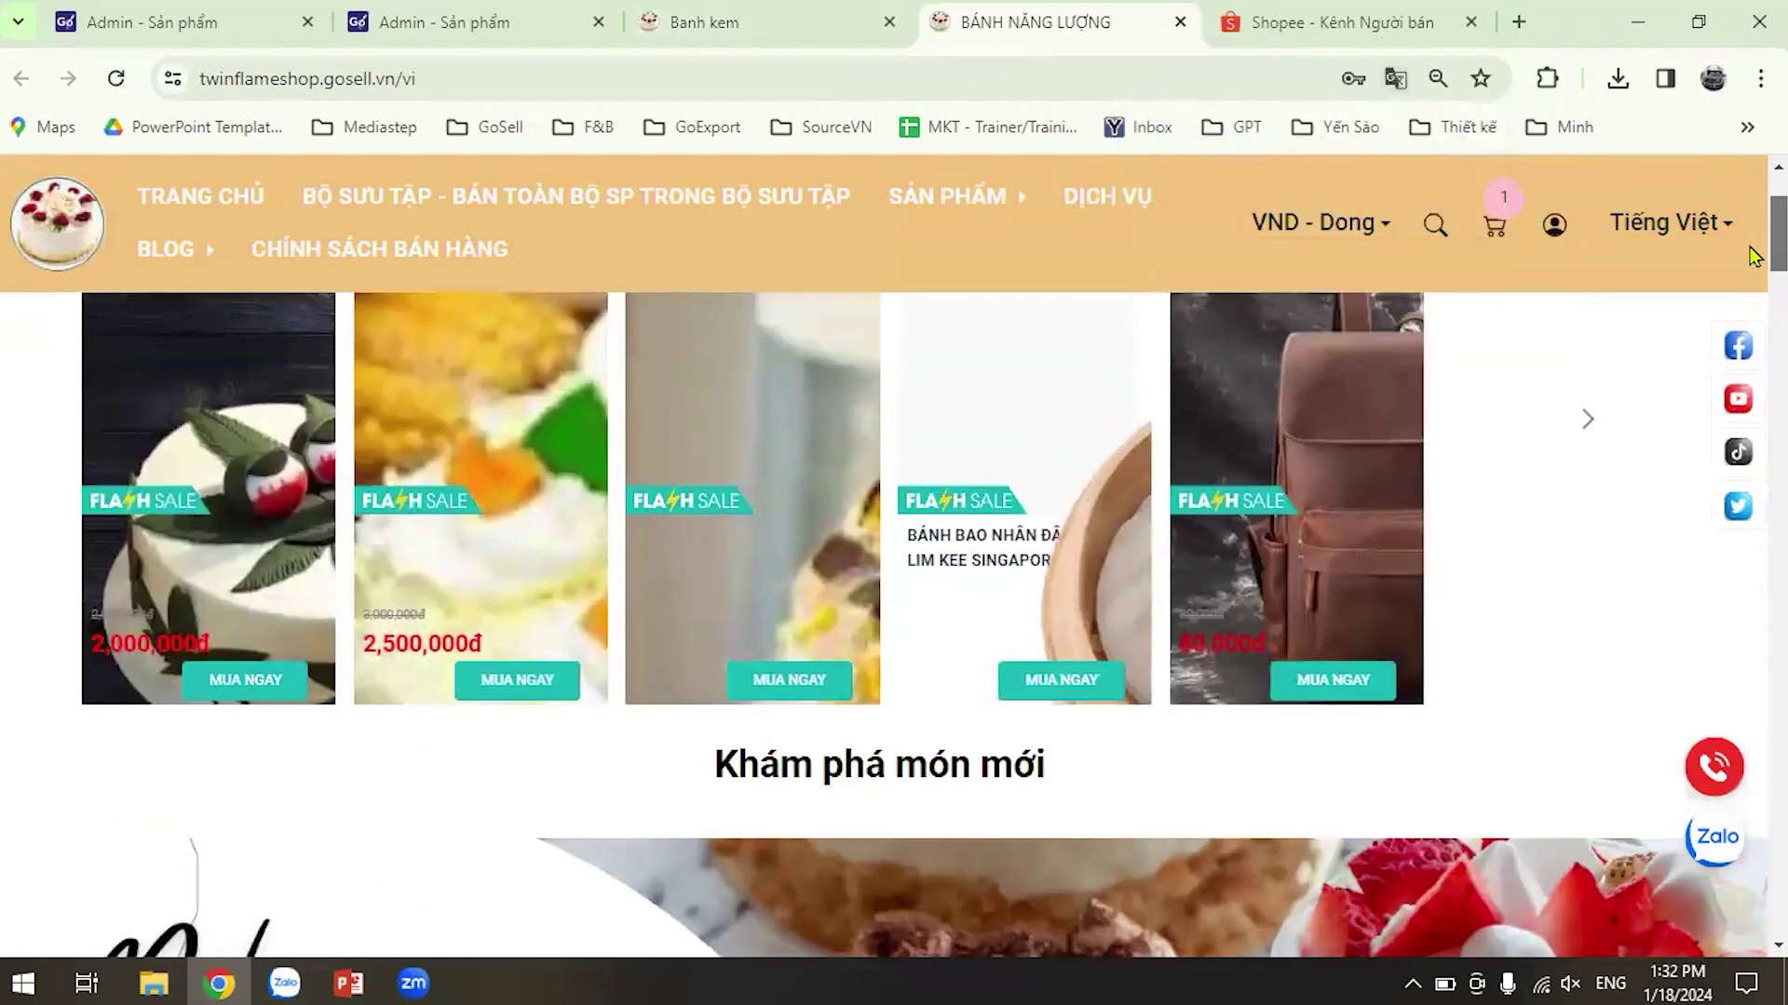
scroll(1754, 326, down, 20)
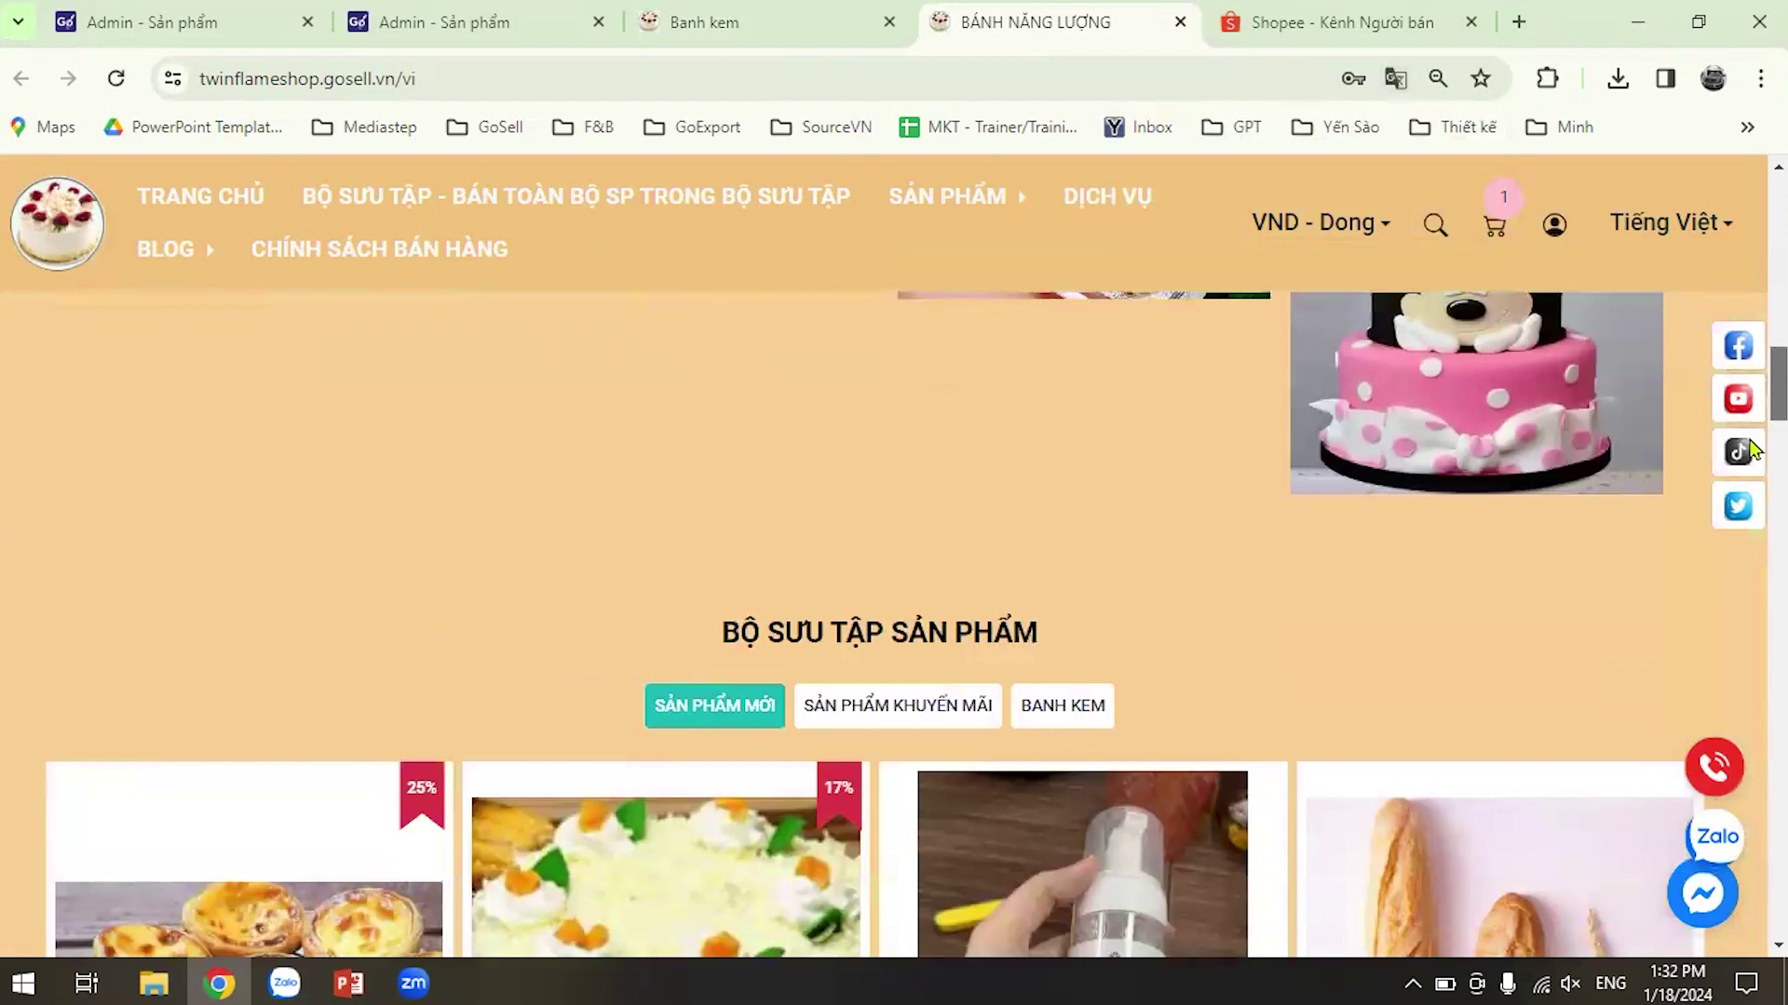
scroll(1752, 450, up, 2)
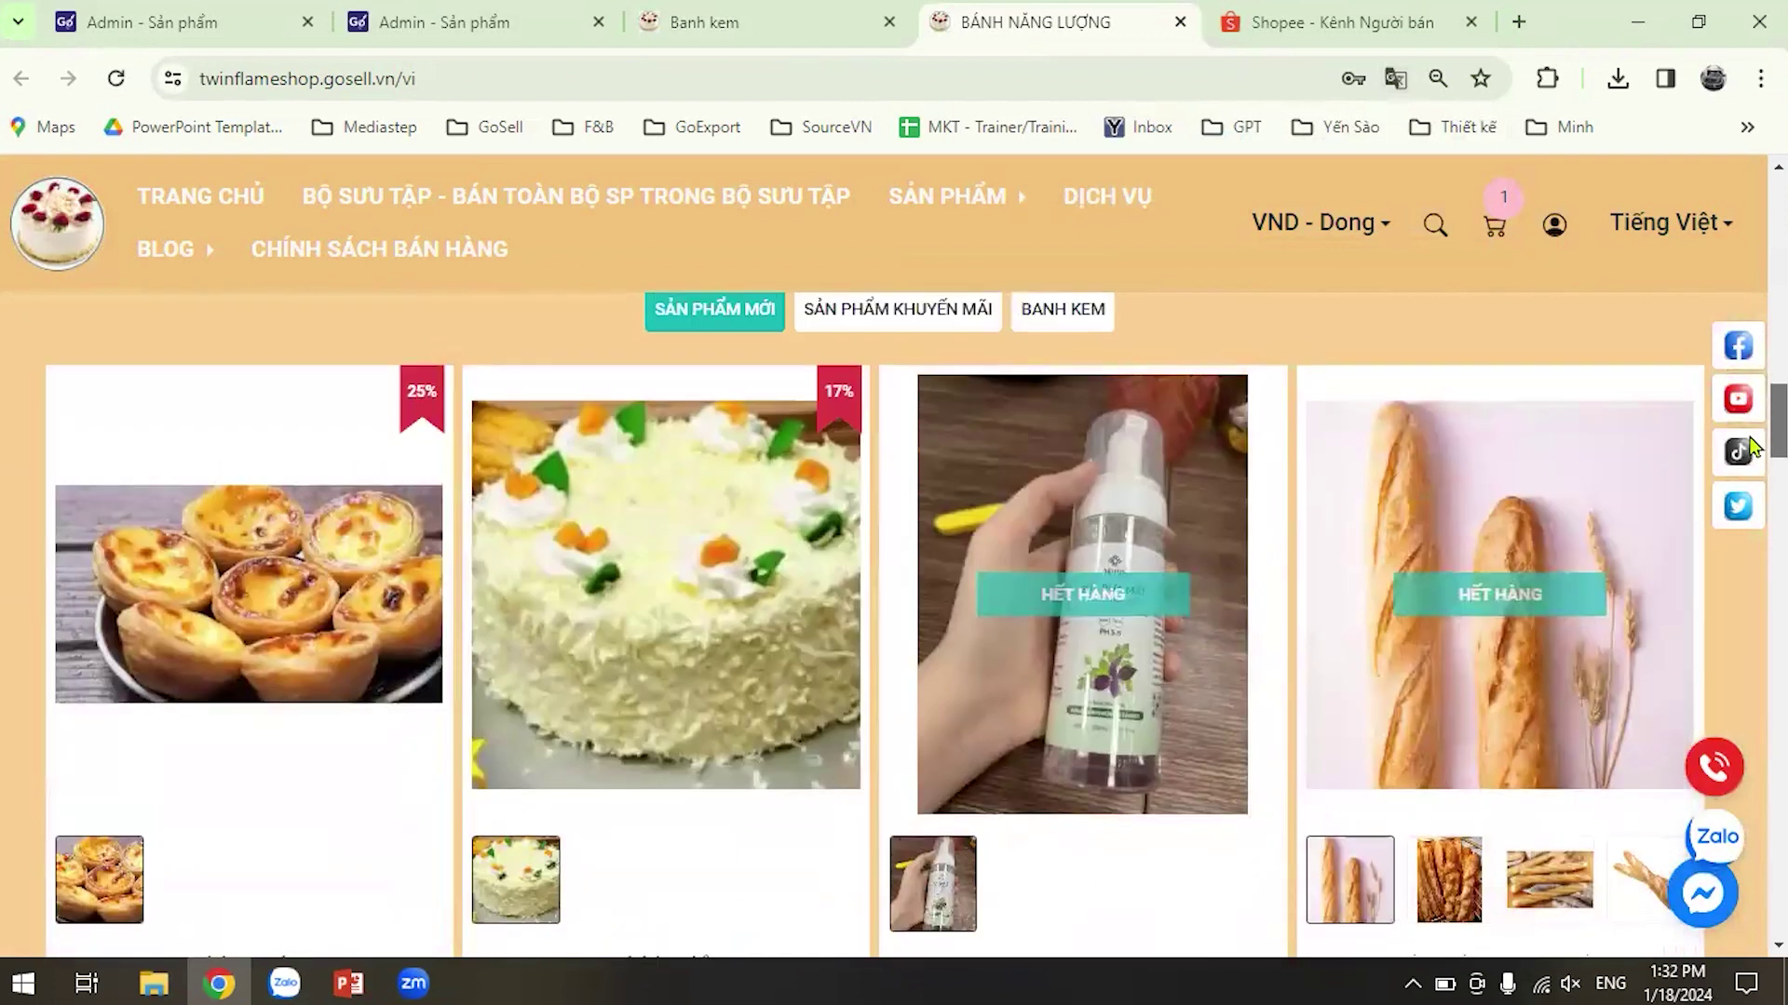
scroll(1752, 450, down, 9)
scroll(1748, 515, down, 10)
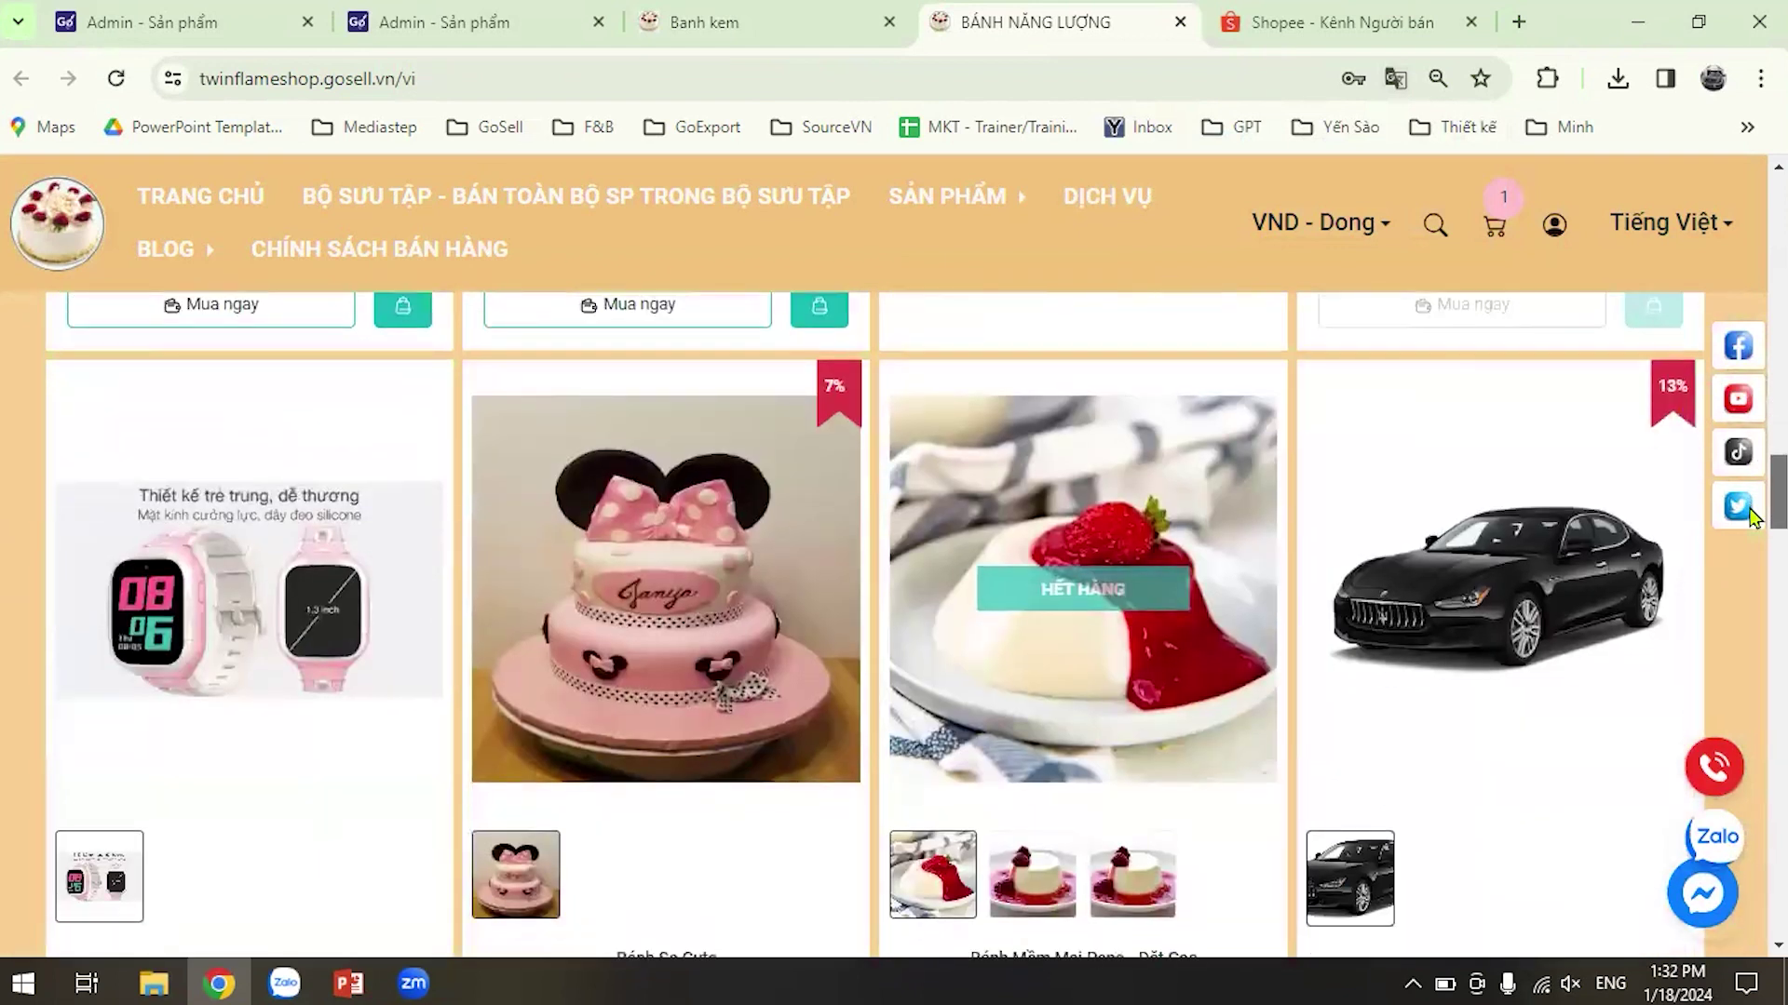
scroll(1752, 601, down, 2)
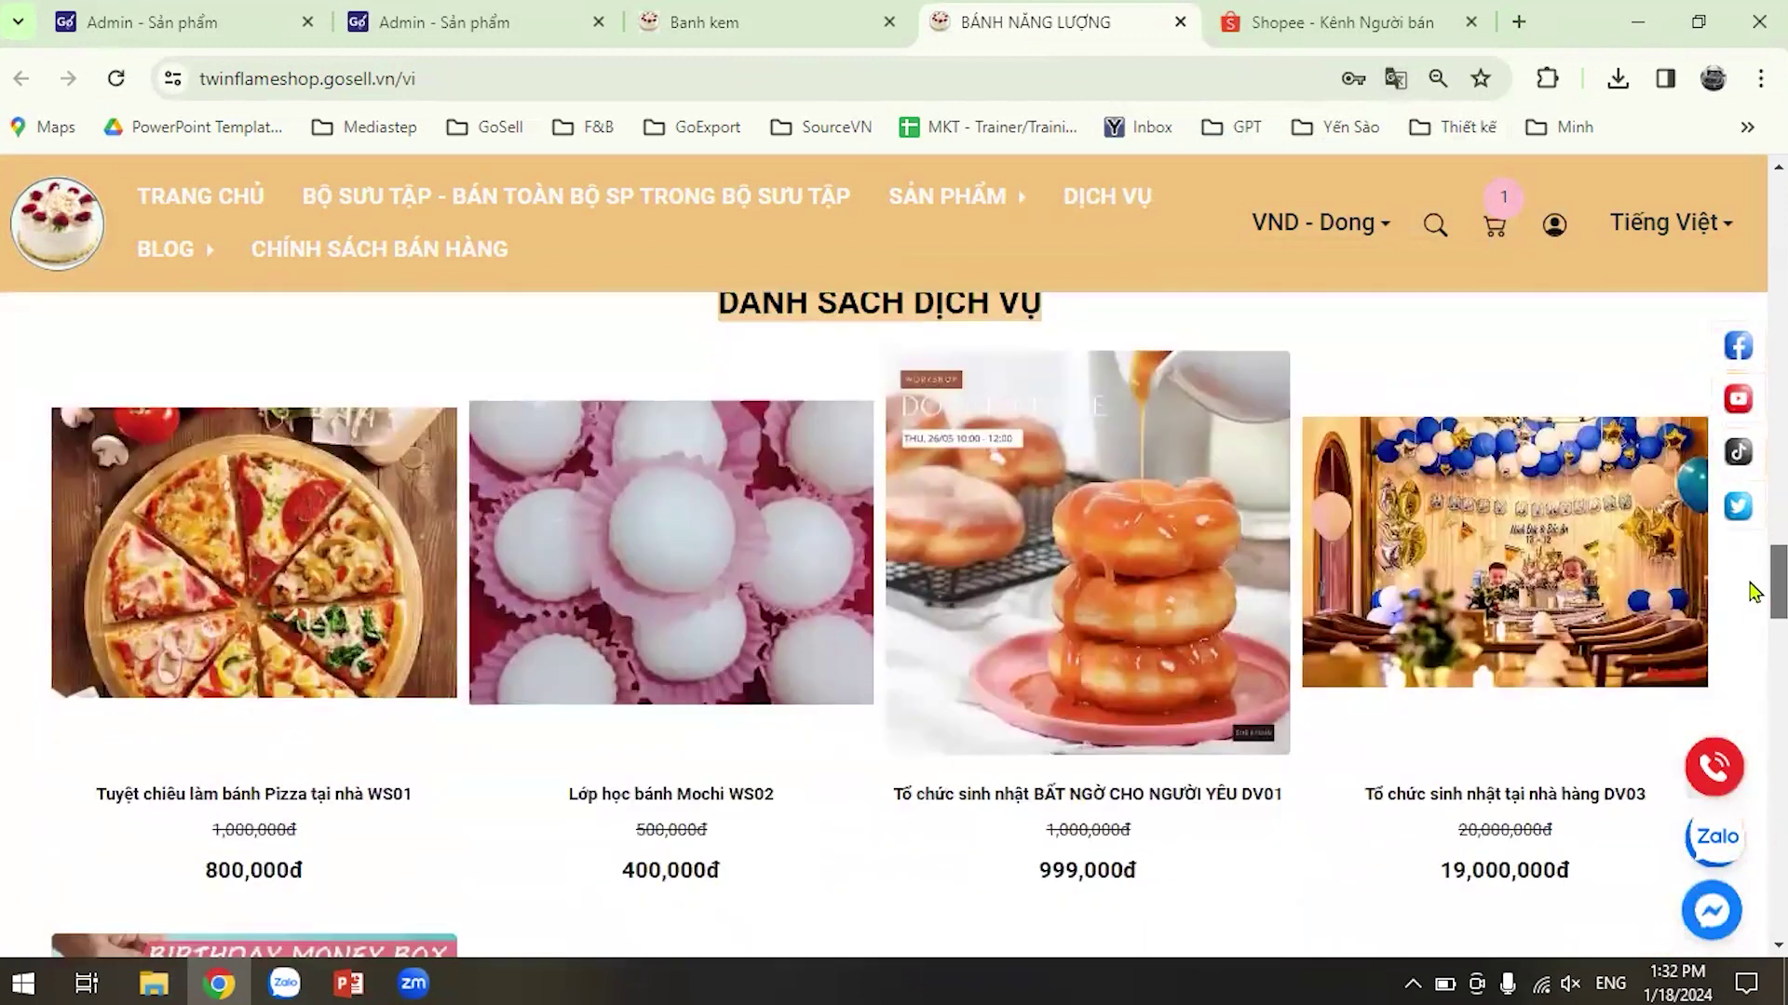
scroll(1750, 540, up, 8)
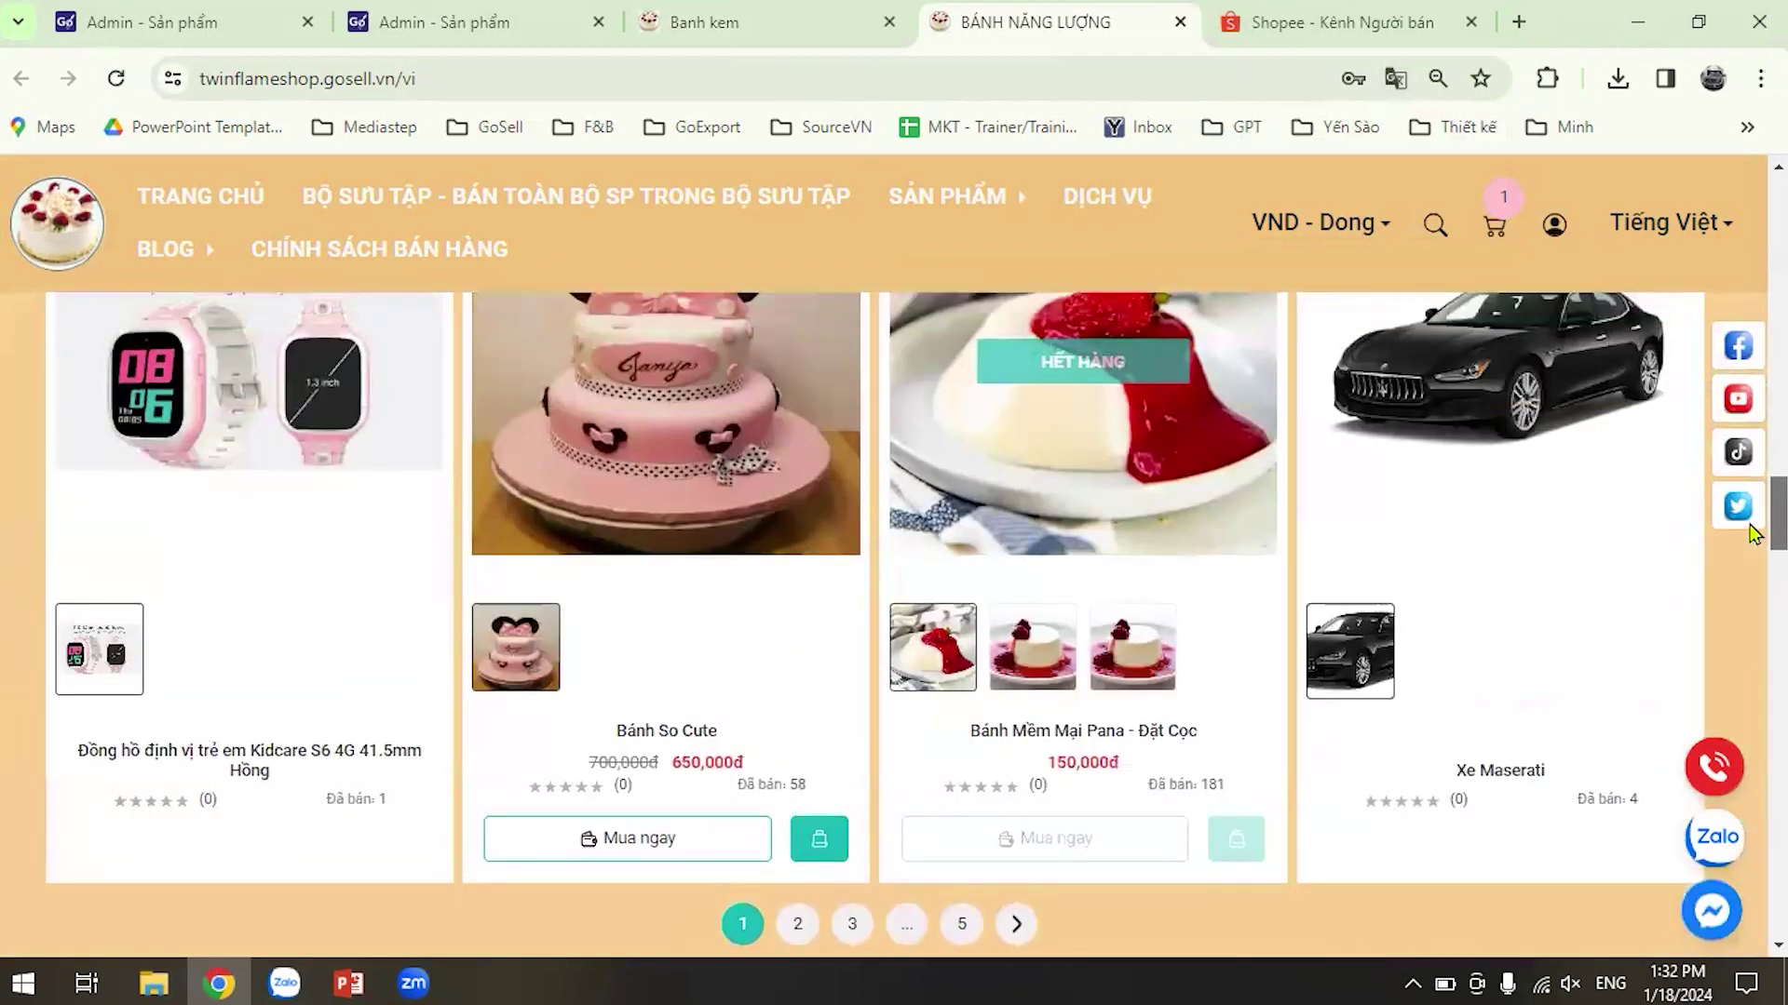
scroll(1750, 523, up, 3)
scroll(1752, 510, up, 15)
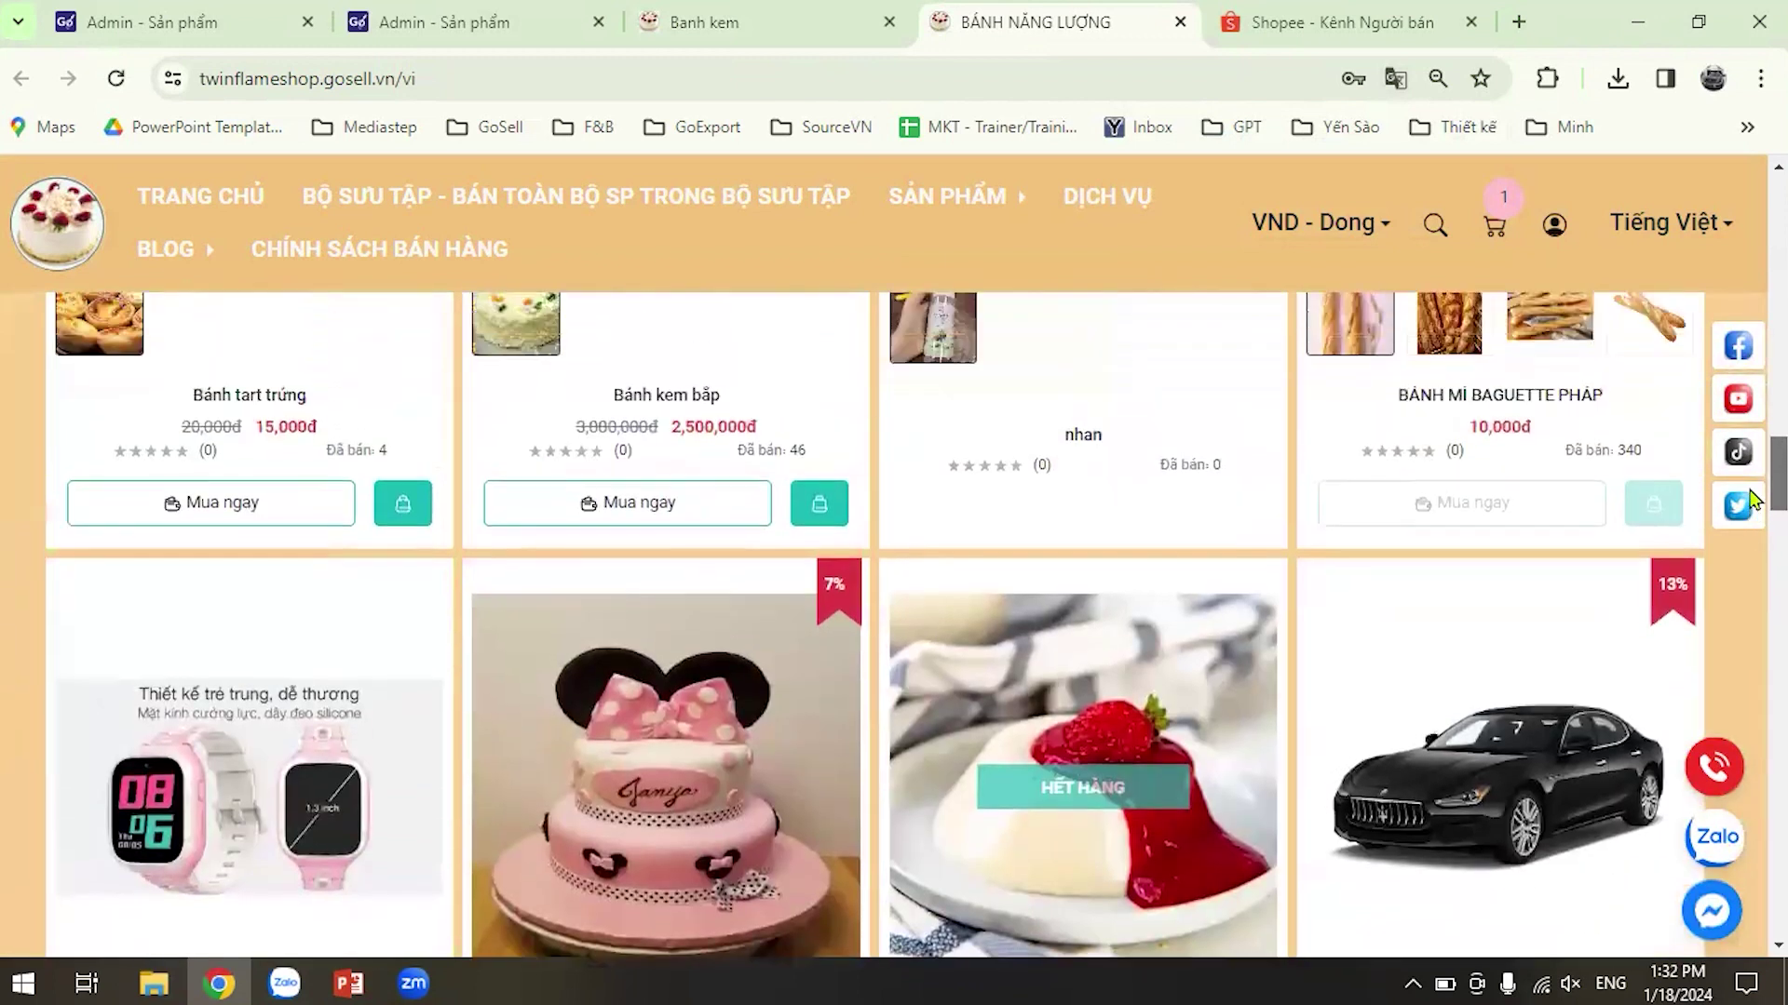
scroll(1741, 316, up, 8)
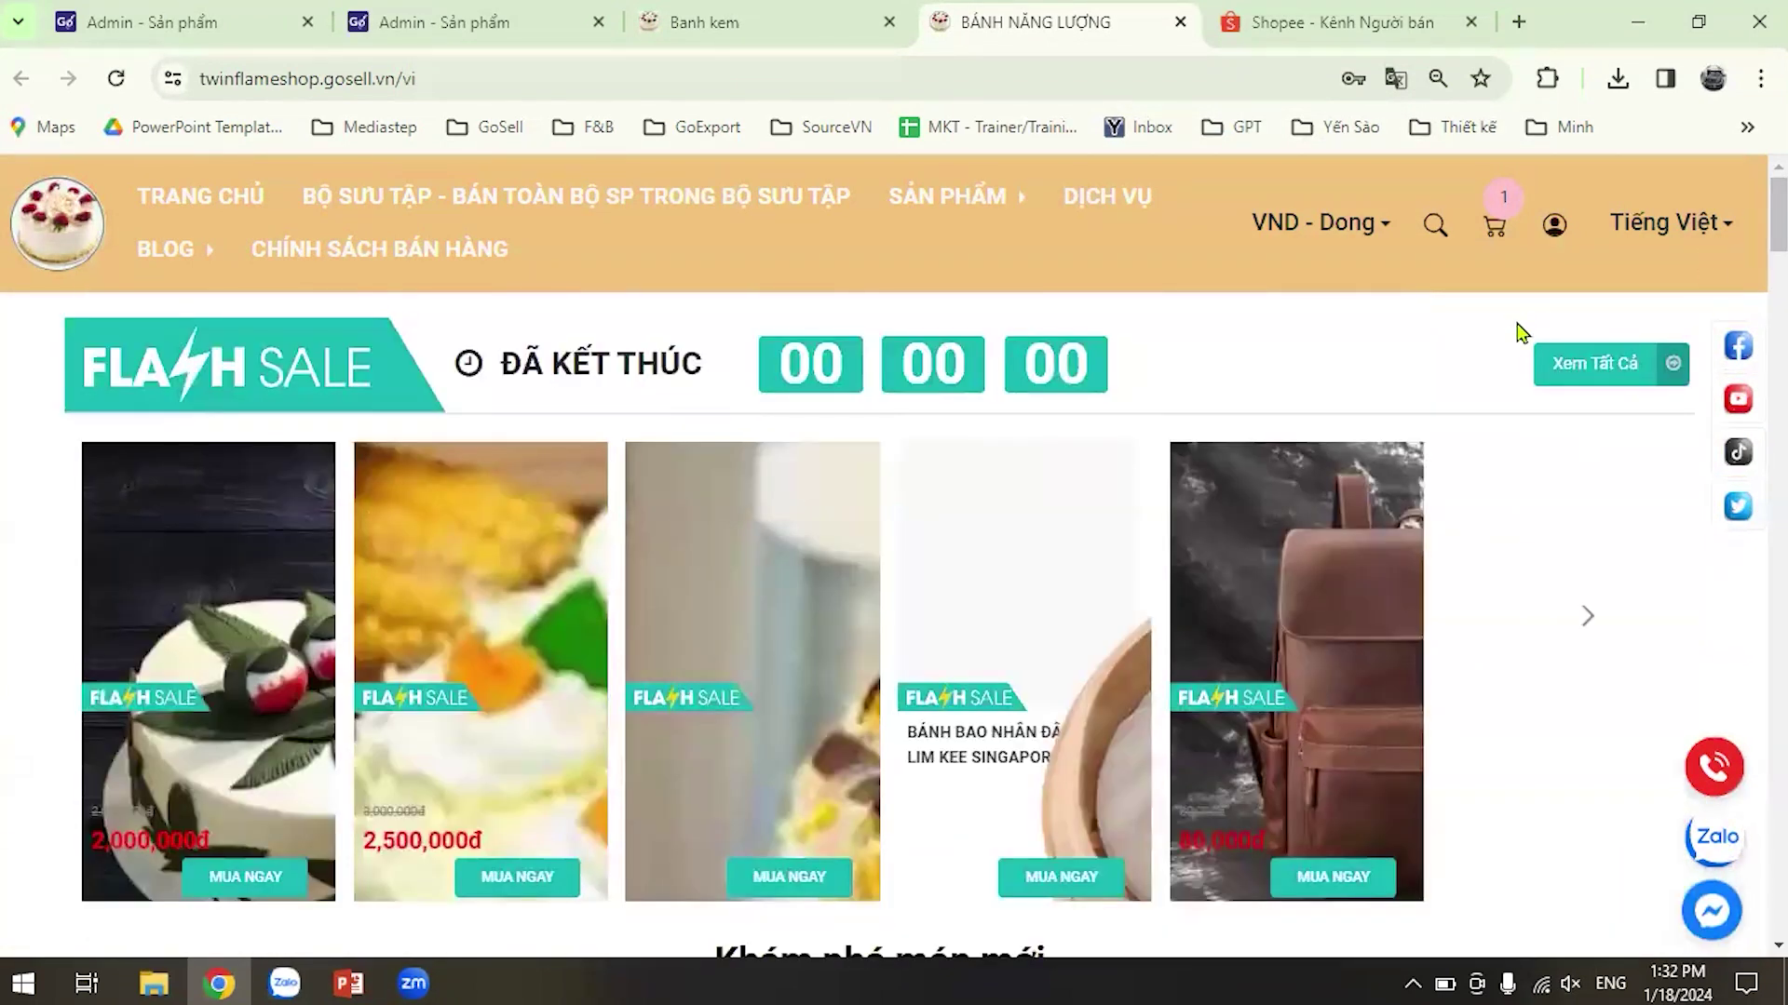
Open and dismiss the storefront's product search, and view the collections grouped under SẢN PHẨM.
click(1432, 227)
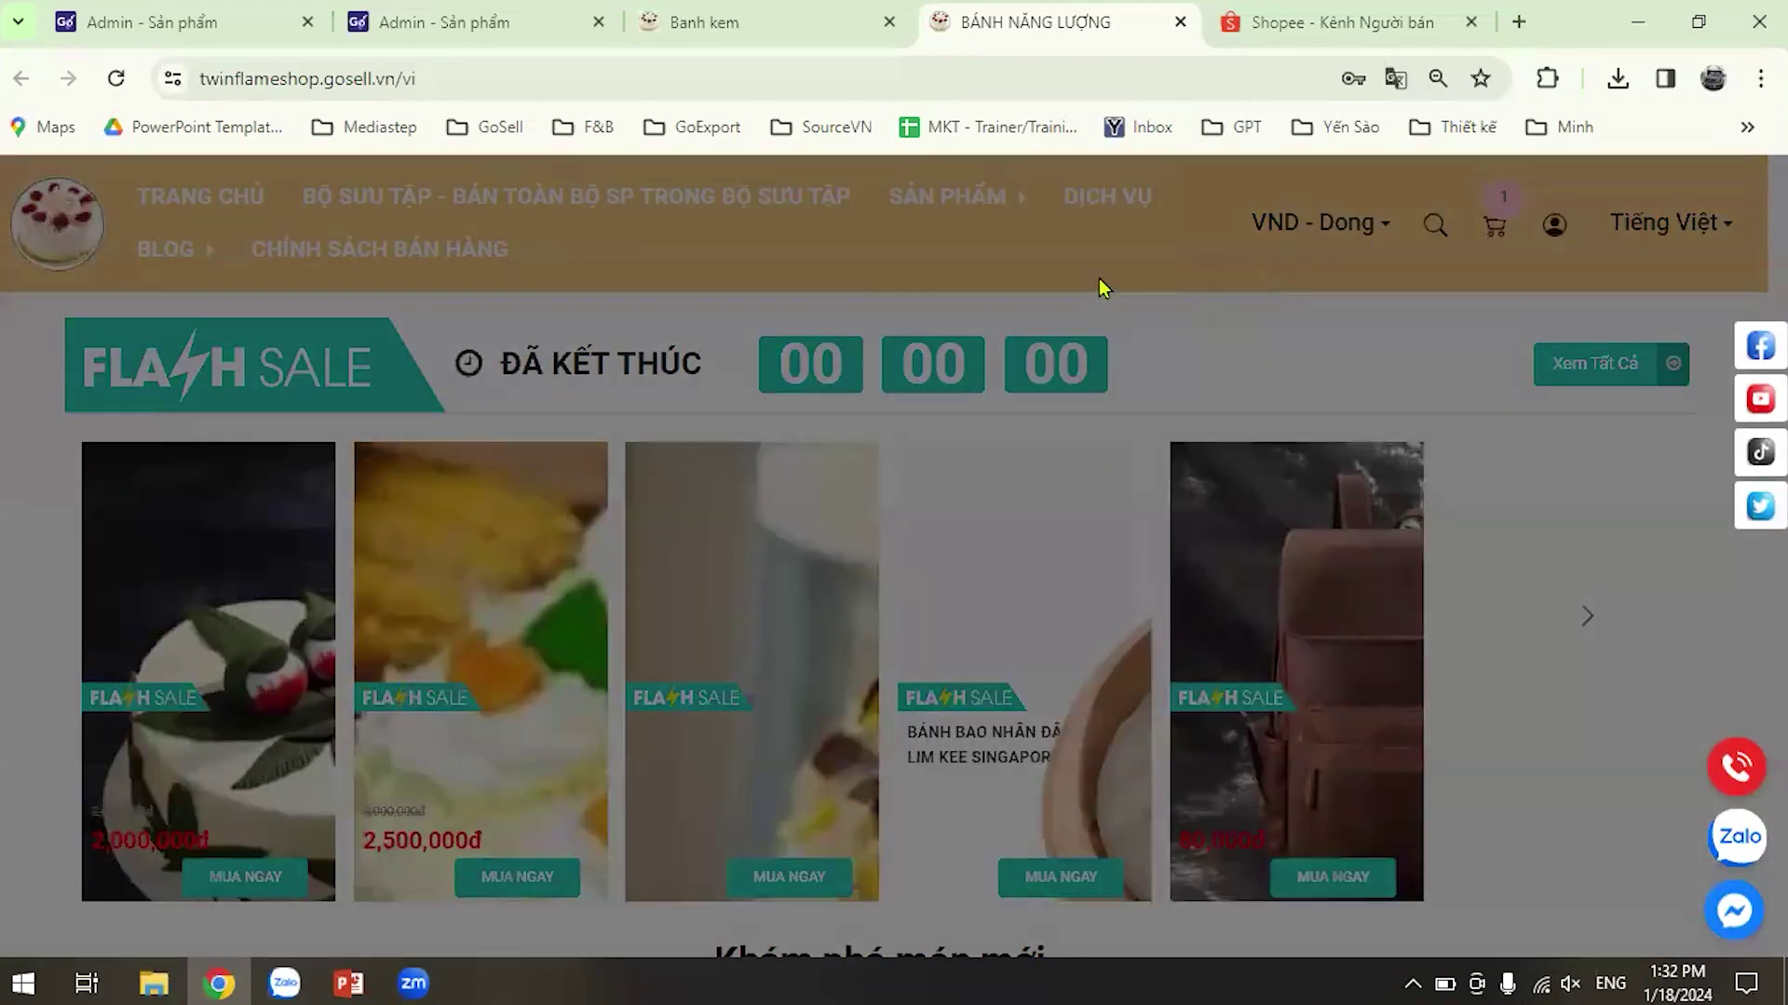
click(1099, 277)
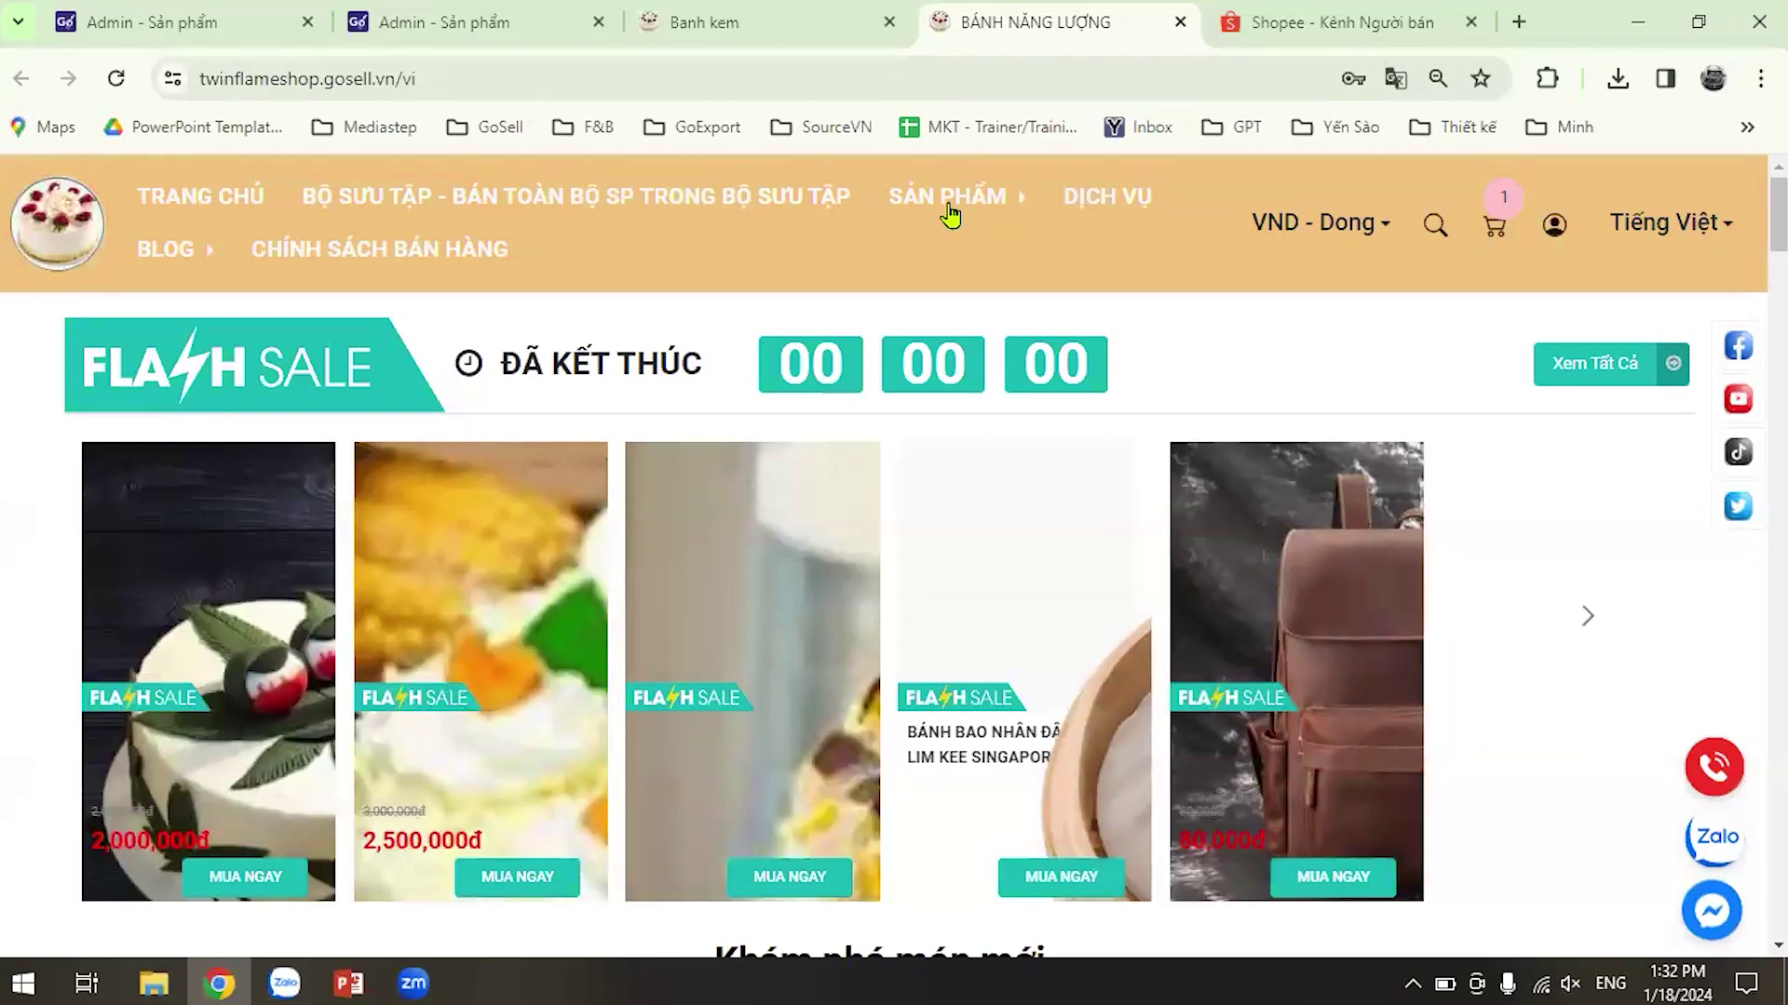
mouse_move(953, 214)
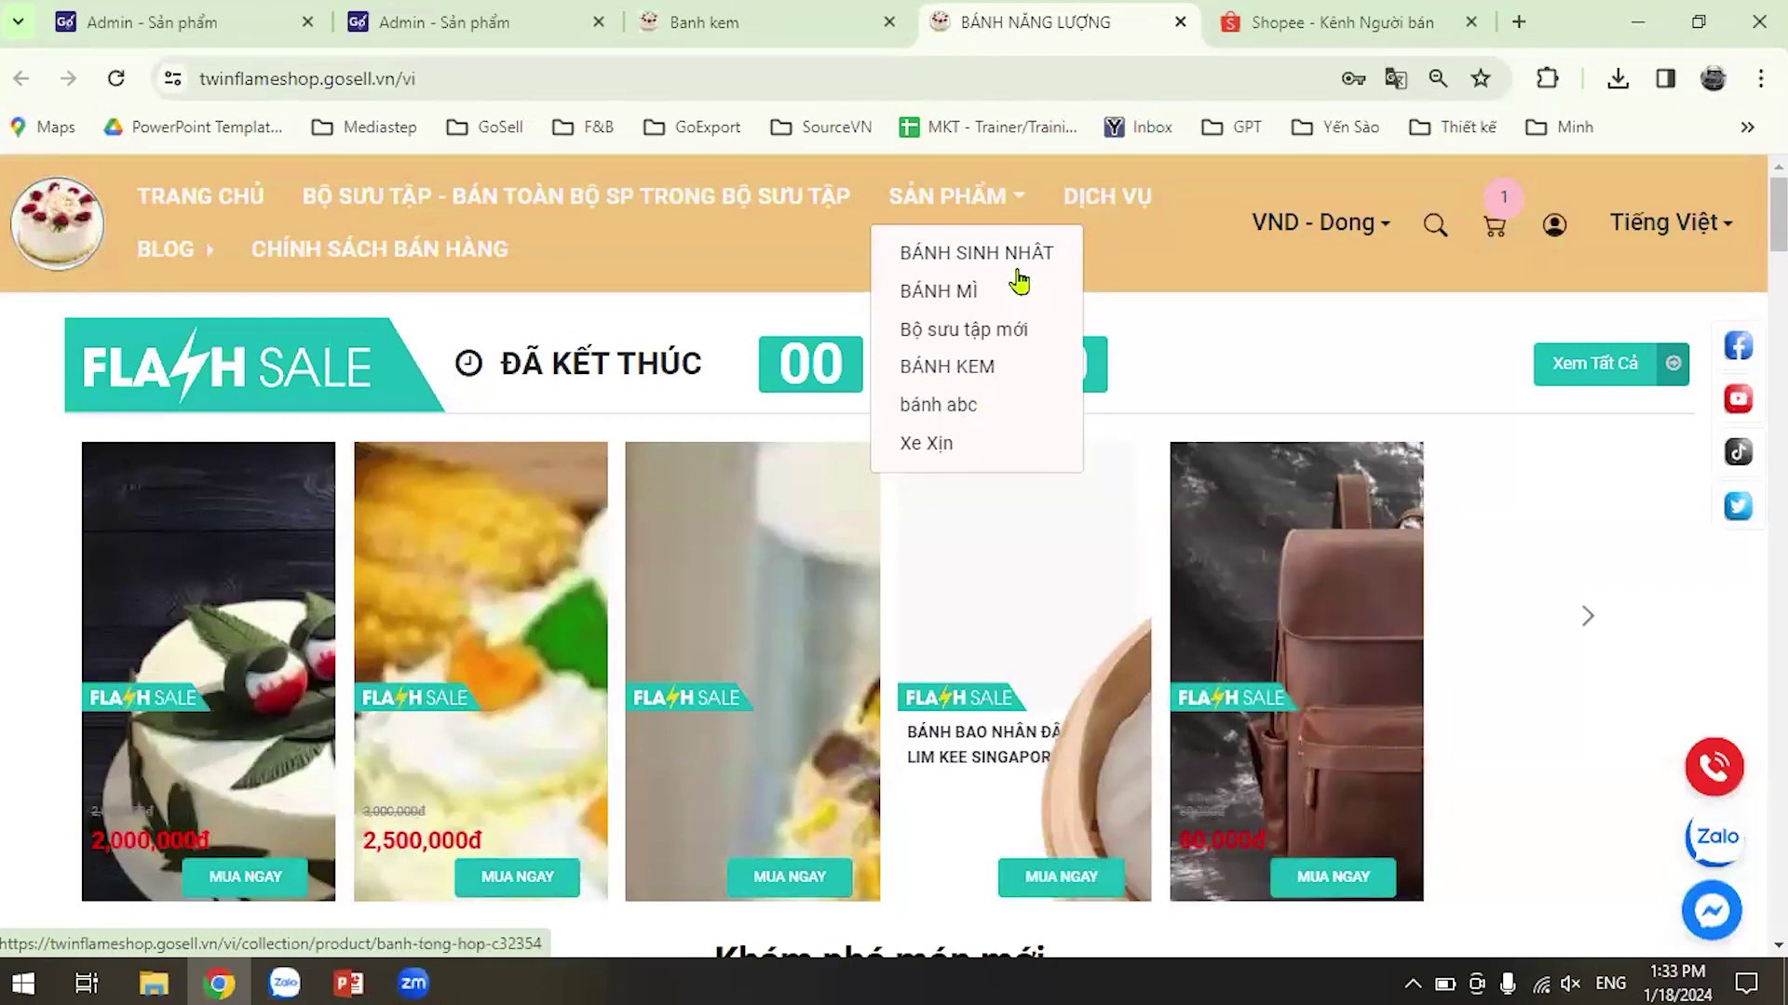
Return to the open Banh kem collection page and examine its price, attribute and sorting options.
click(786, 19)
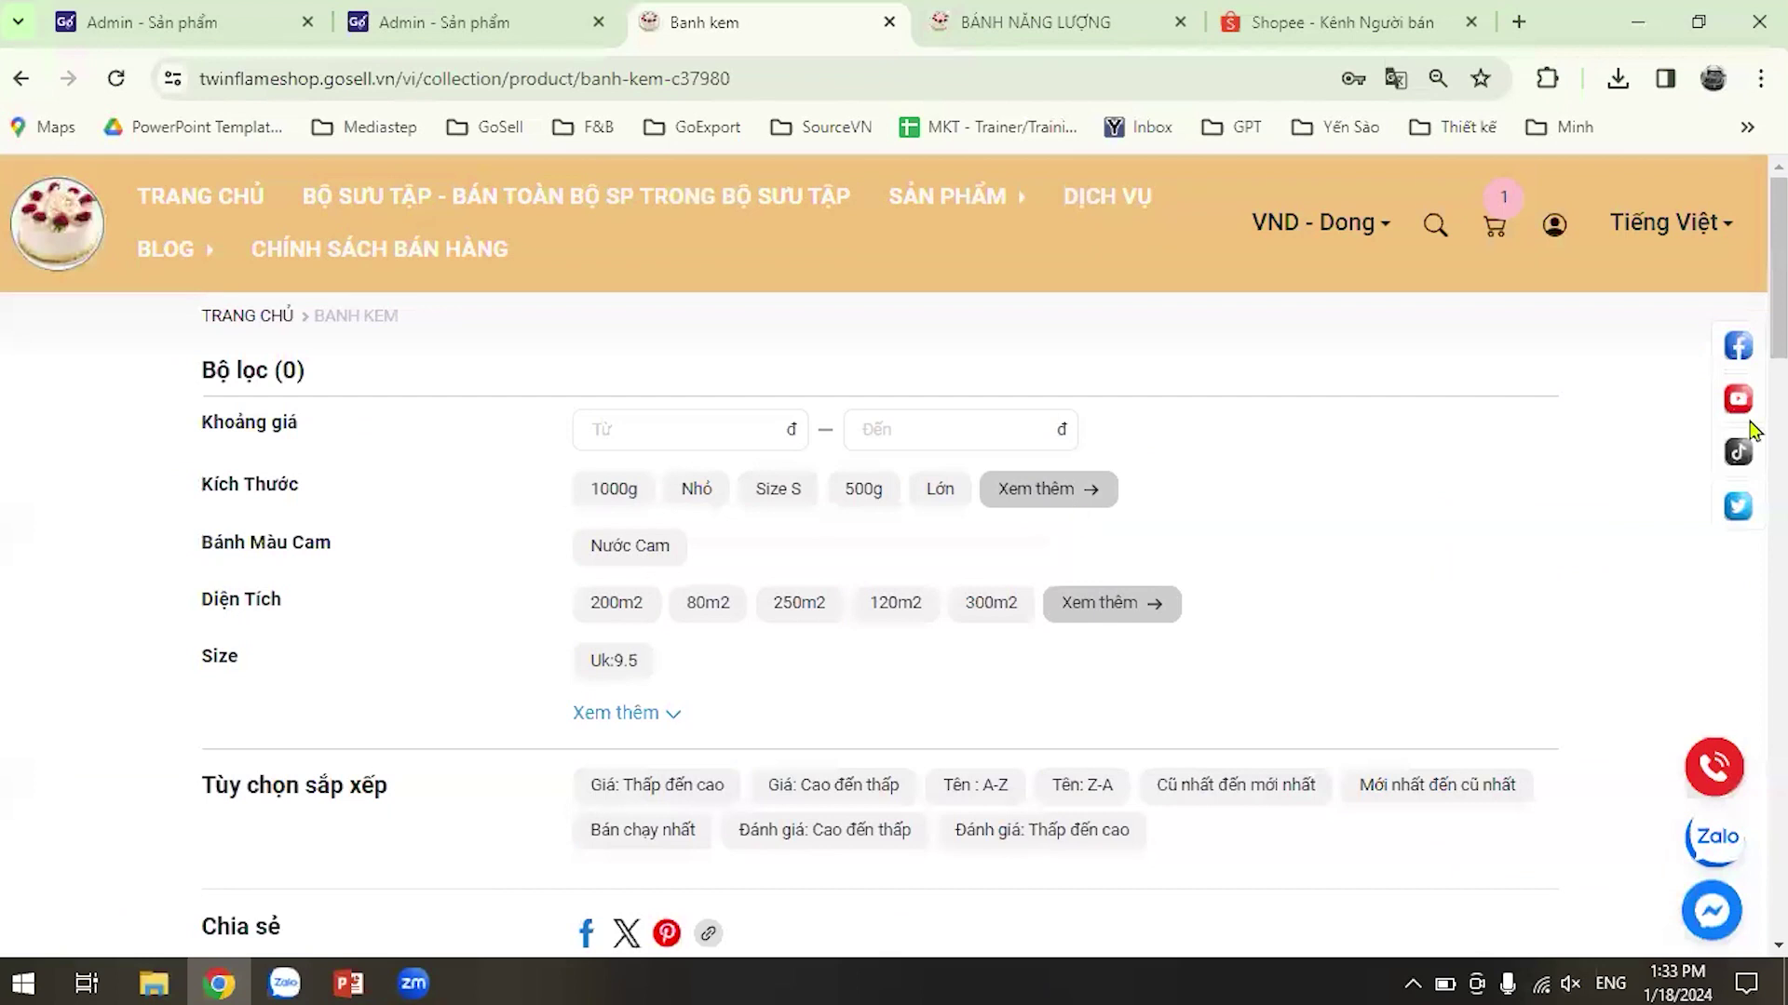
scroll(1756, 312, down, 1)
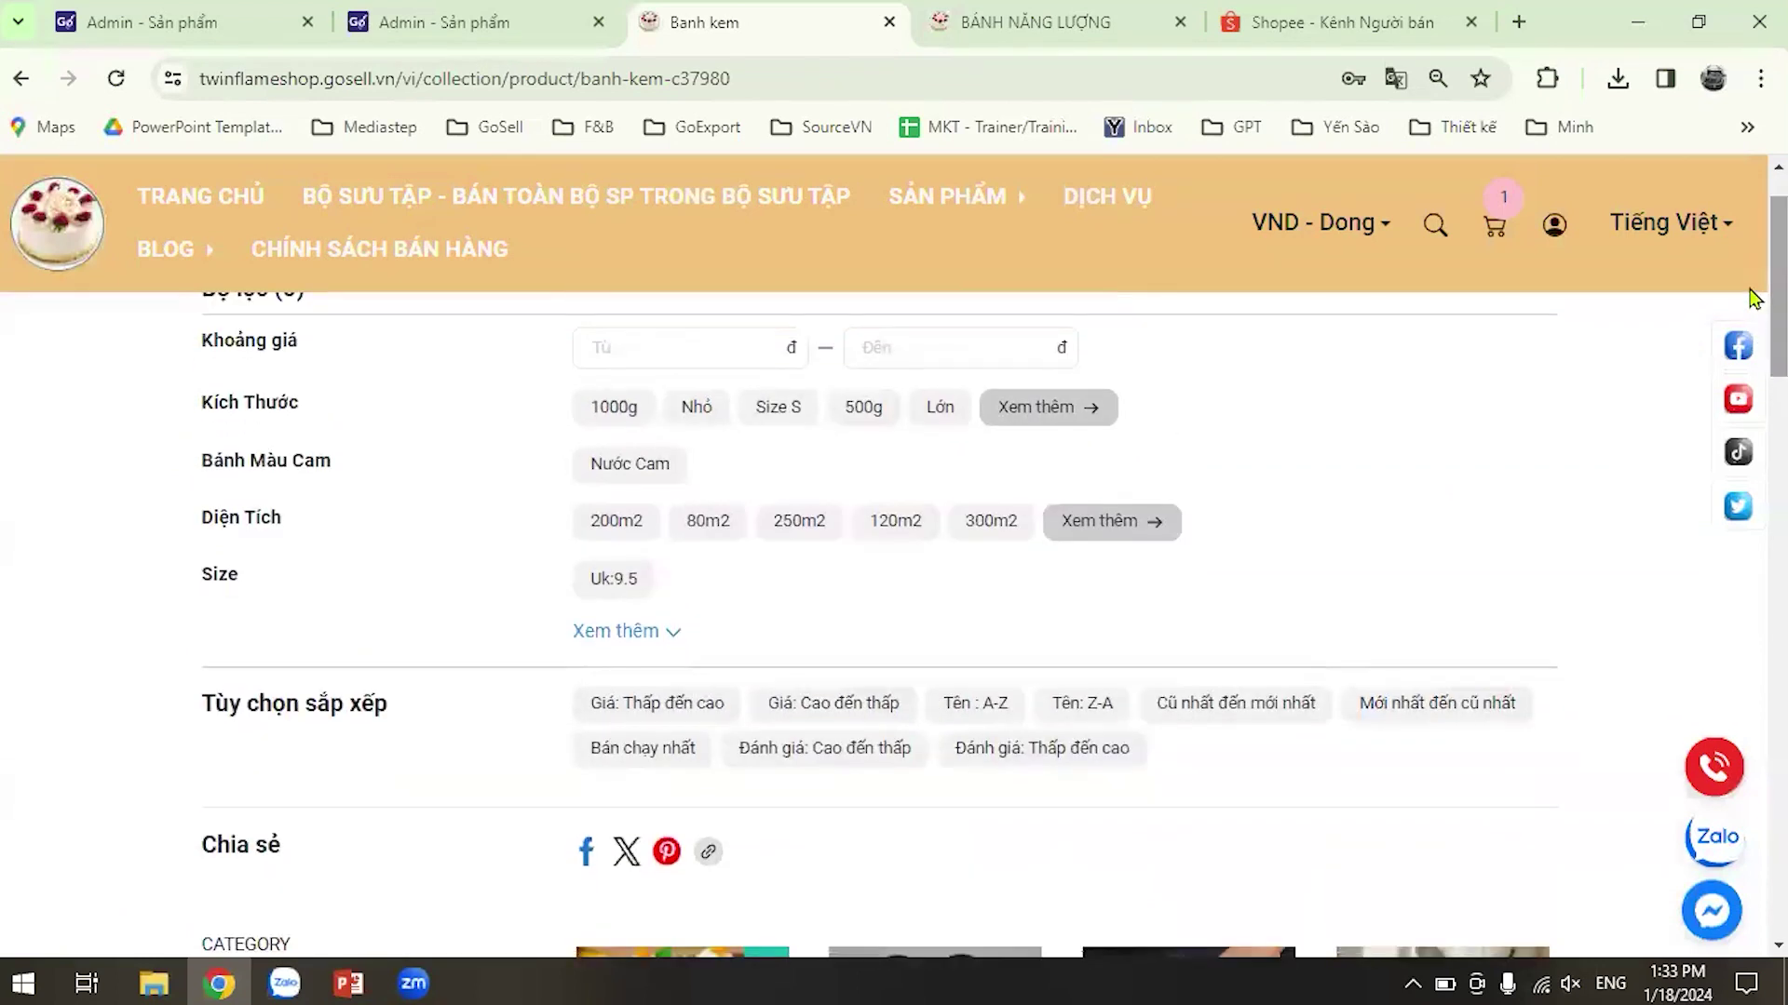
scroll(1752, 294, down, 1)
scroll(1751, 292, up, 1)
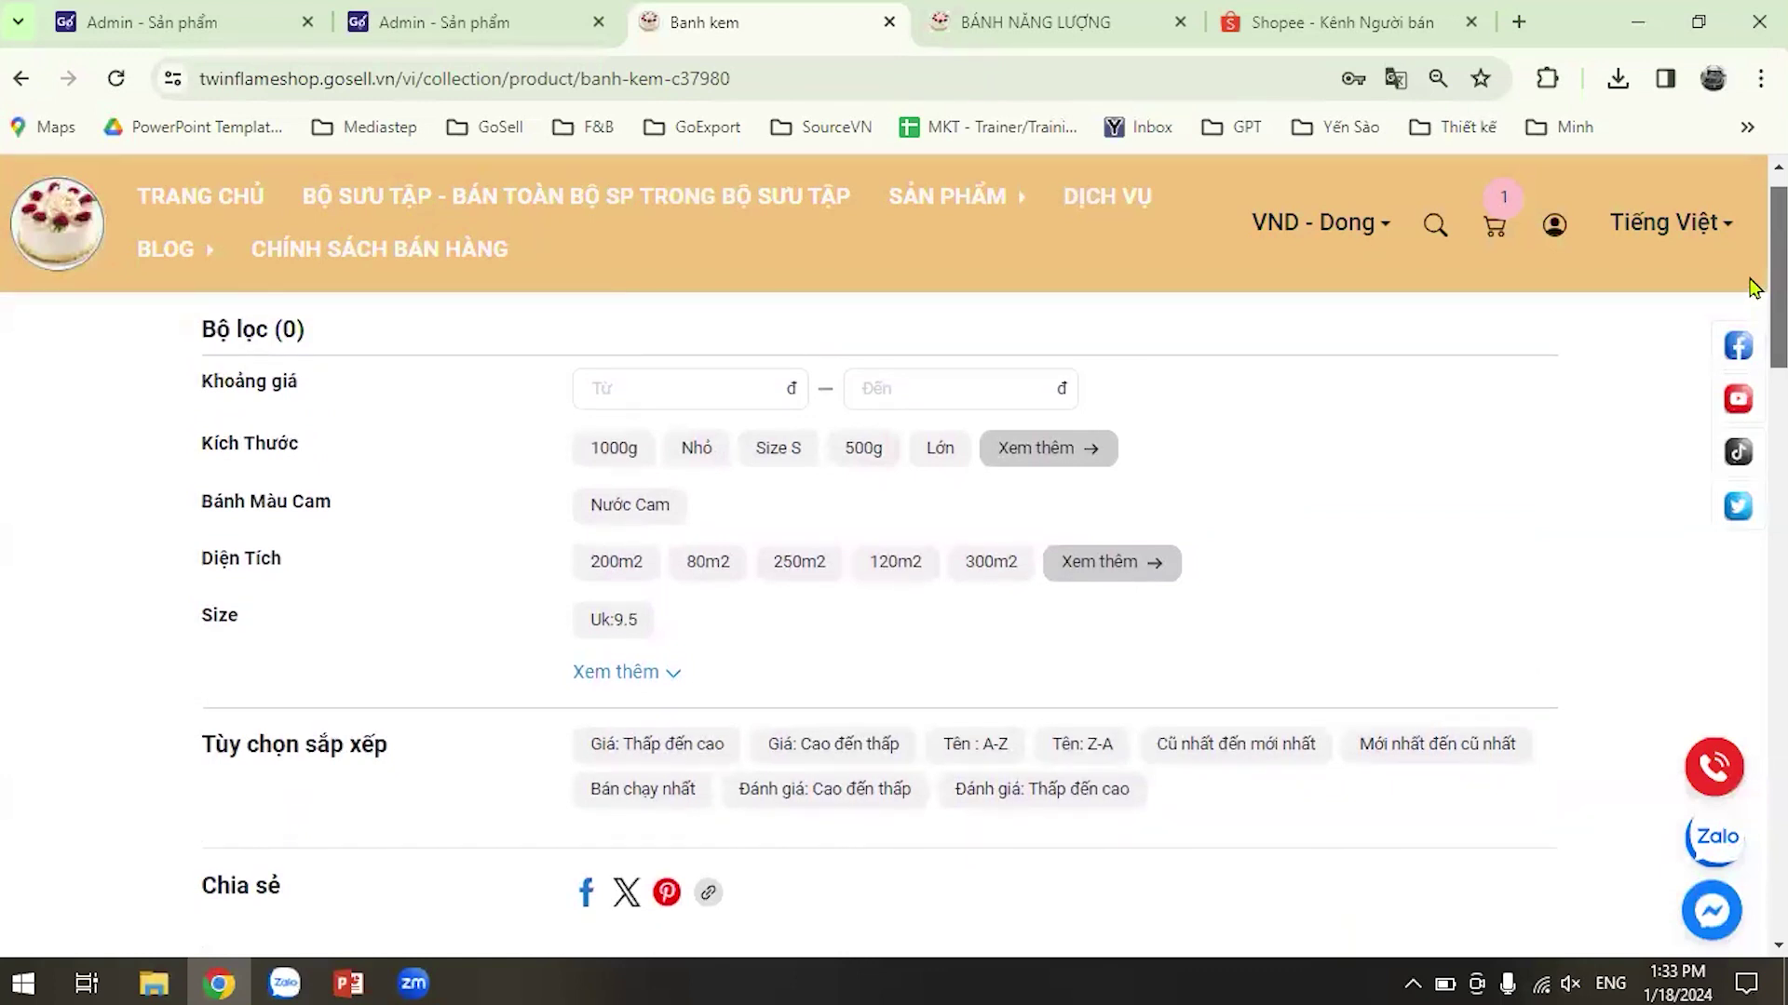
scroll(1754, 286, down, 1)
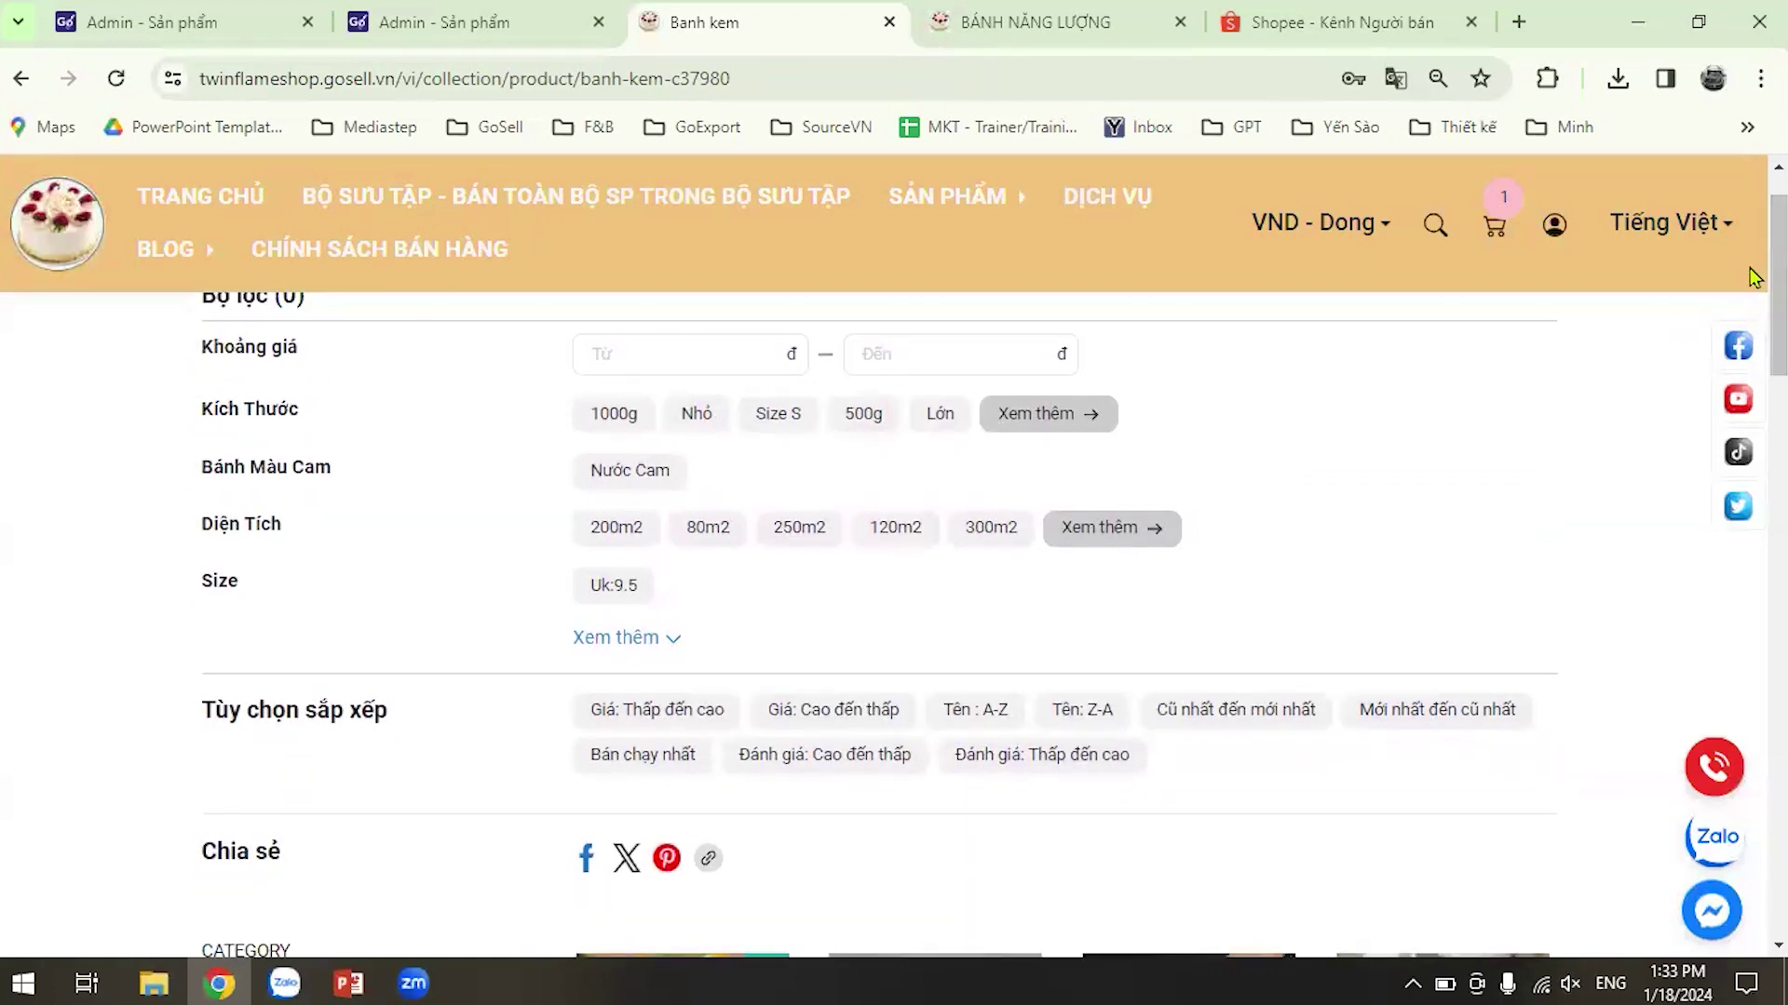
scroll(1750, 307, down, 3)
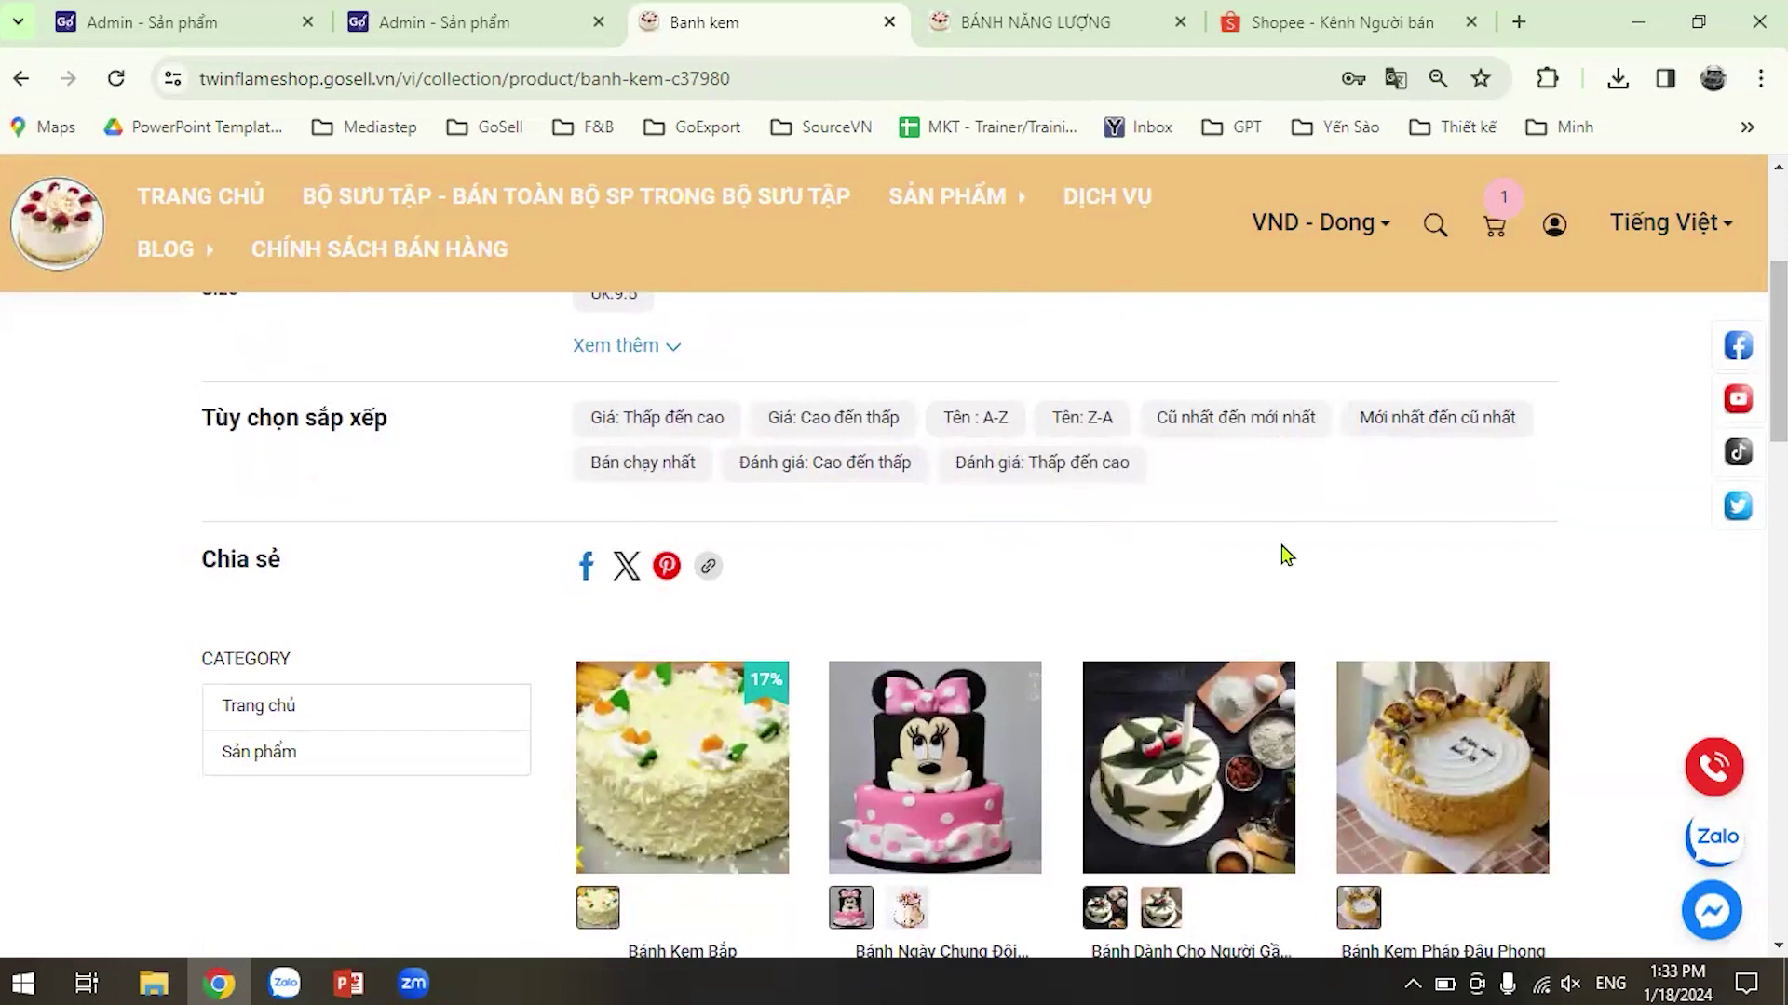
Look through the cakes listed in the Banh kem collection with their images, prices and sold quantities.
scroll(1748, 558, down, 5)
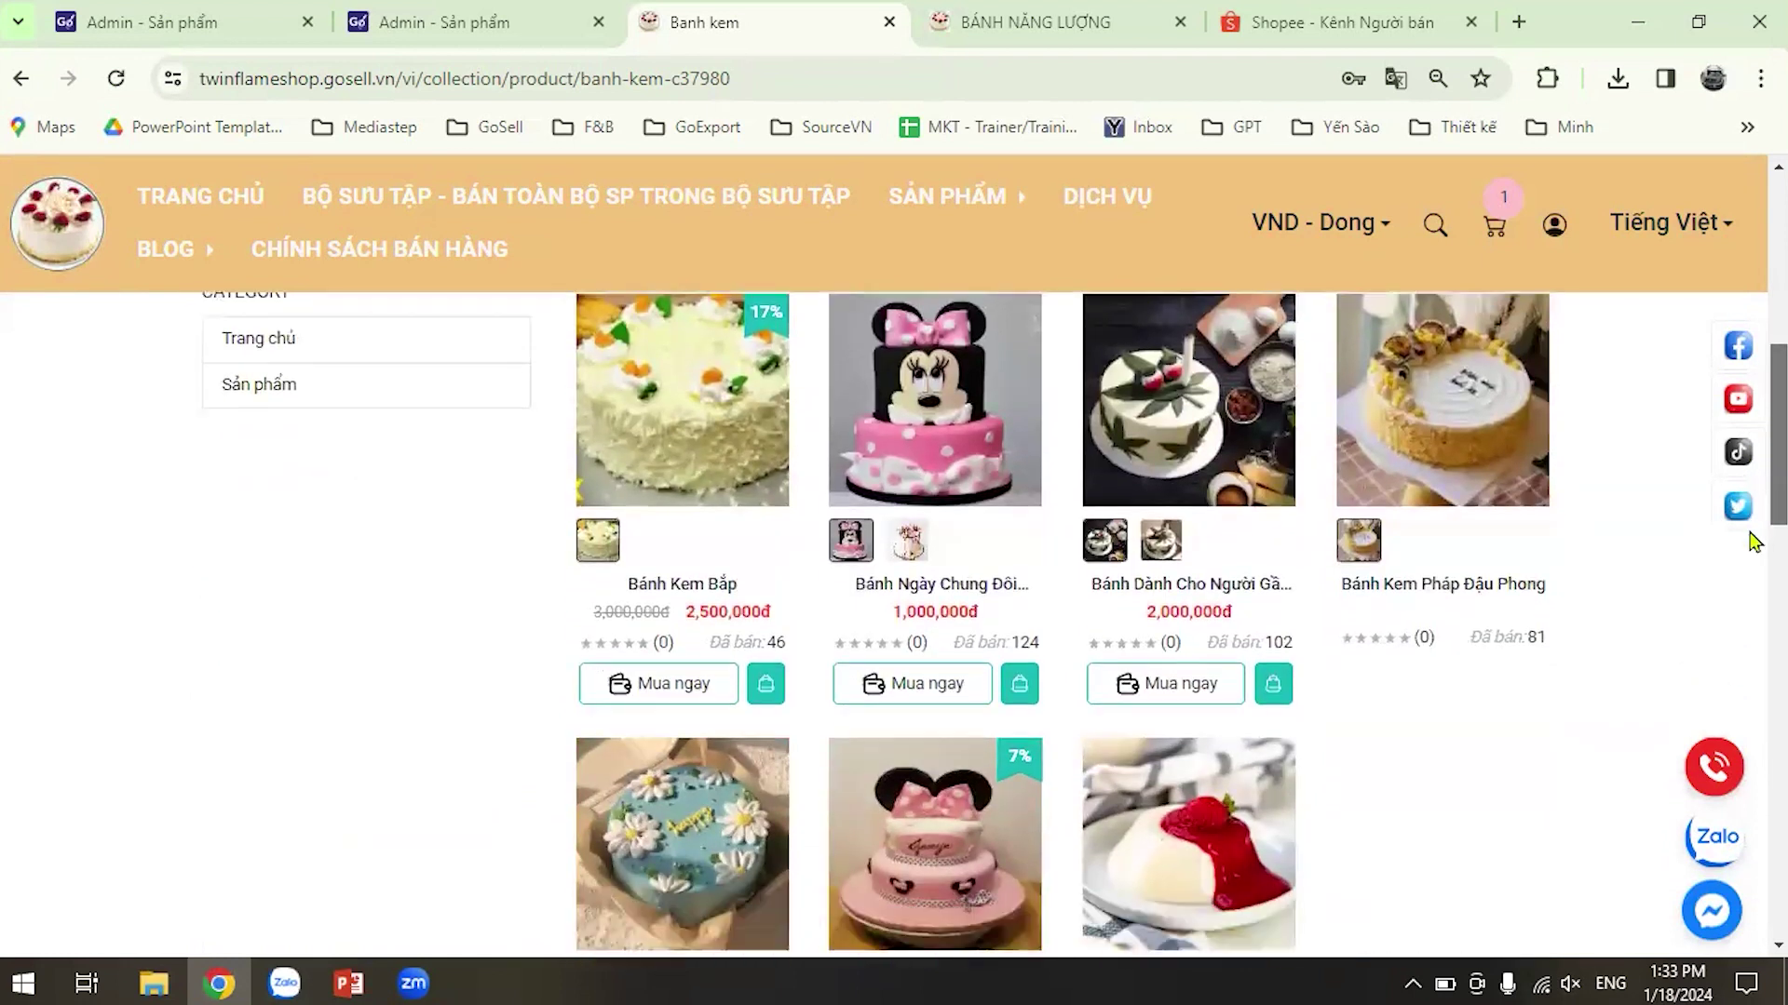
scroll(1750, 577, down, 2)
scroll(1751, 540, up, 5)
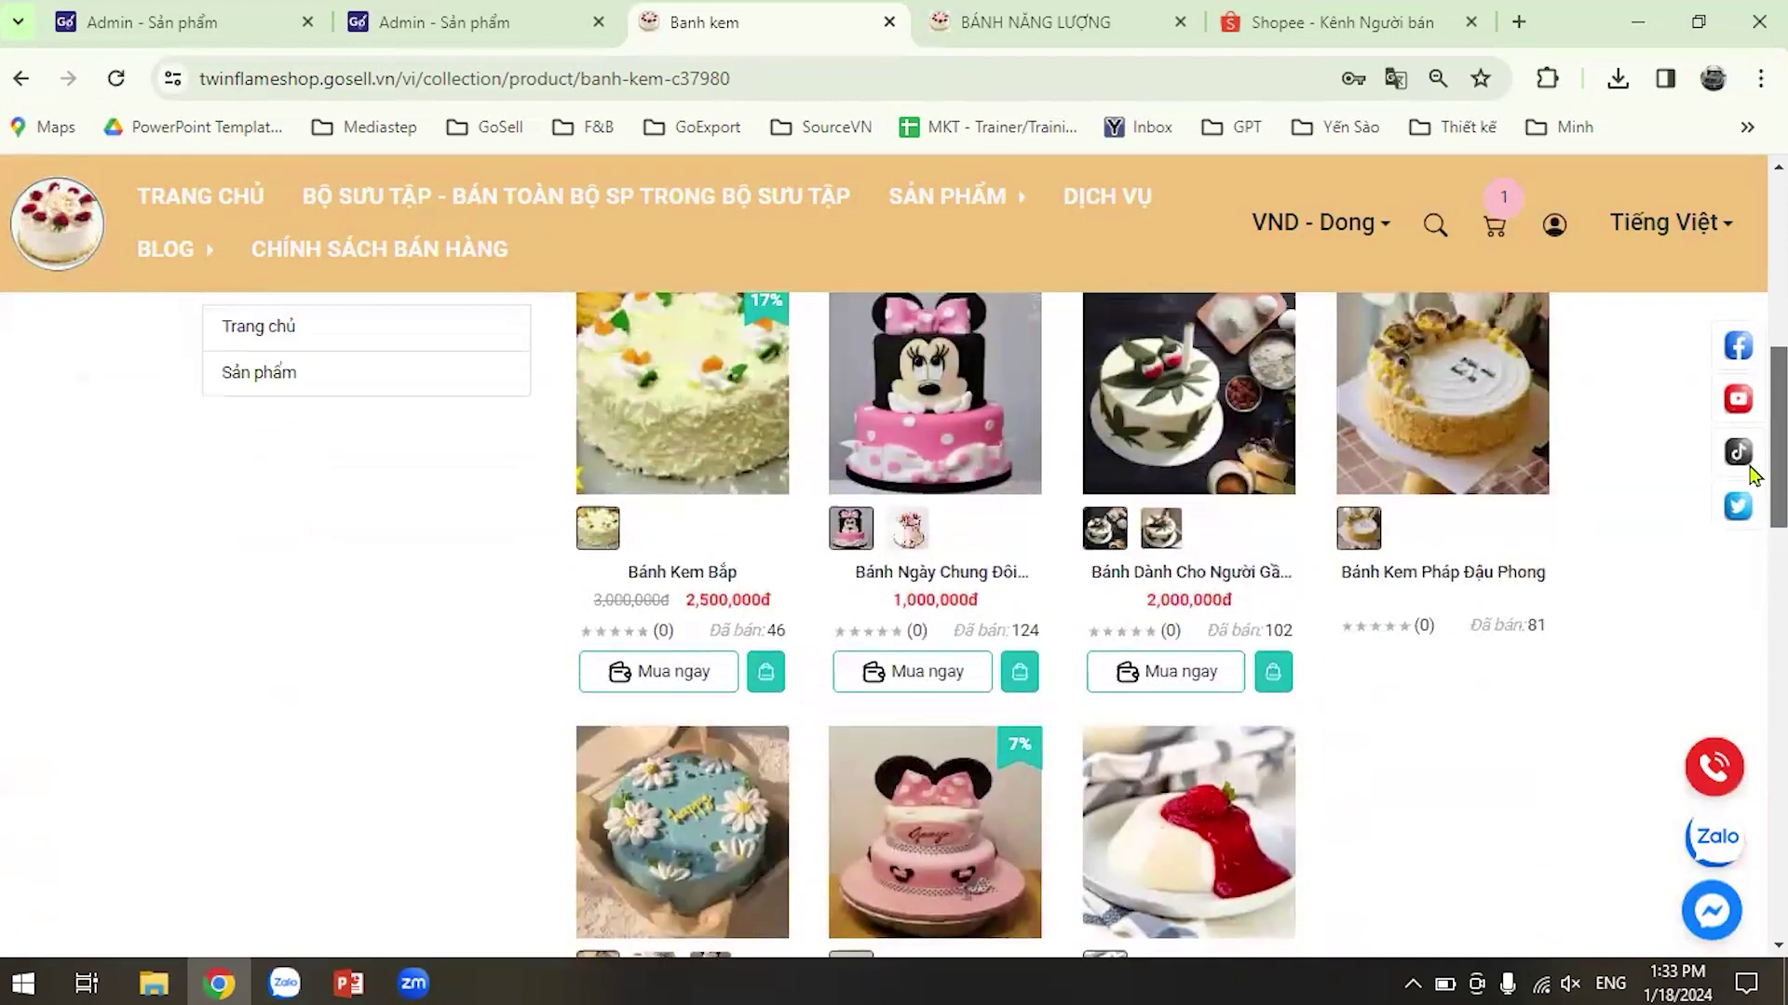
scroll(1754, 465, down, 2)
scroll(1754, 475, up, 1)
scroll(1754, 481, down, 1)
scroll(1754, 475, up, 1)
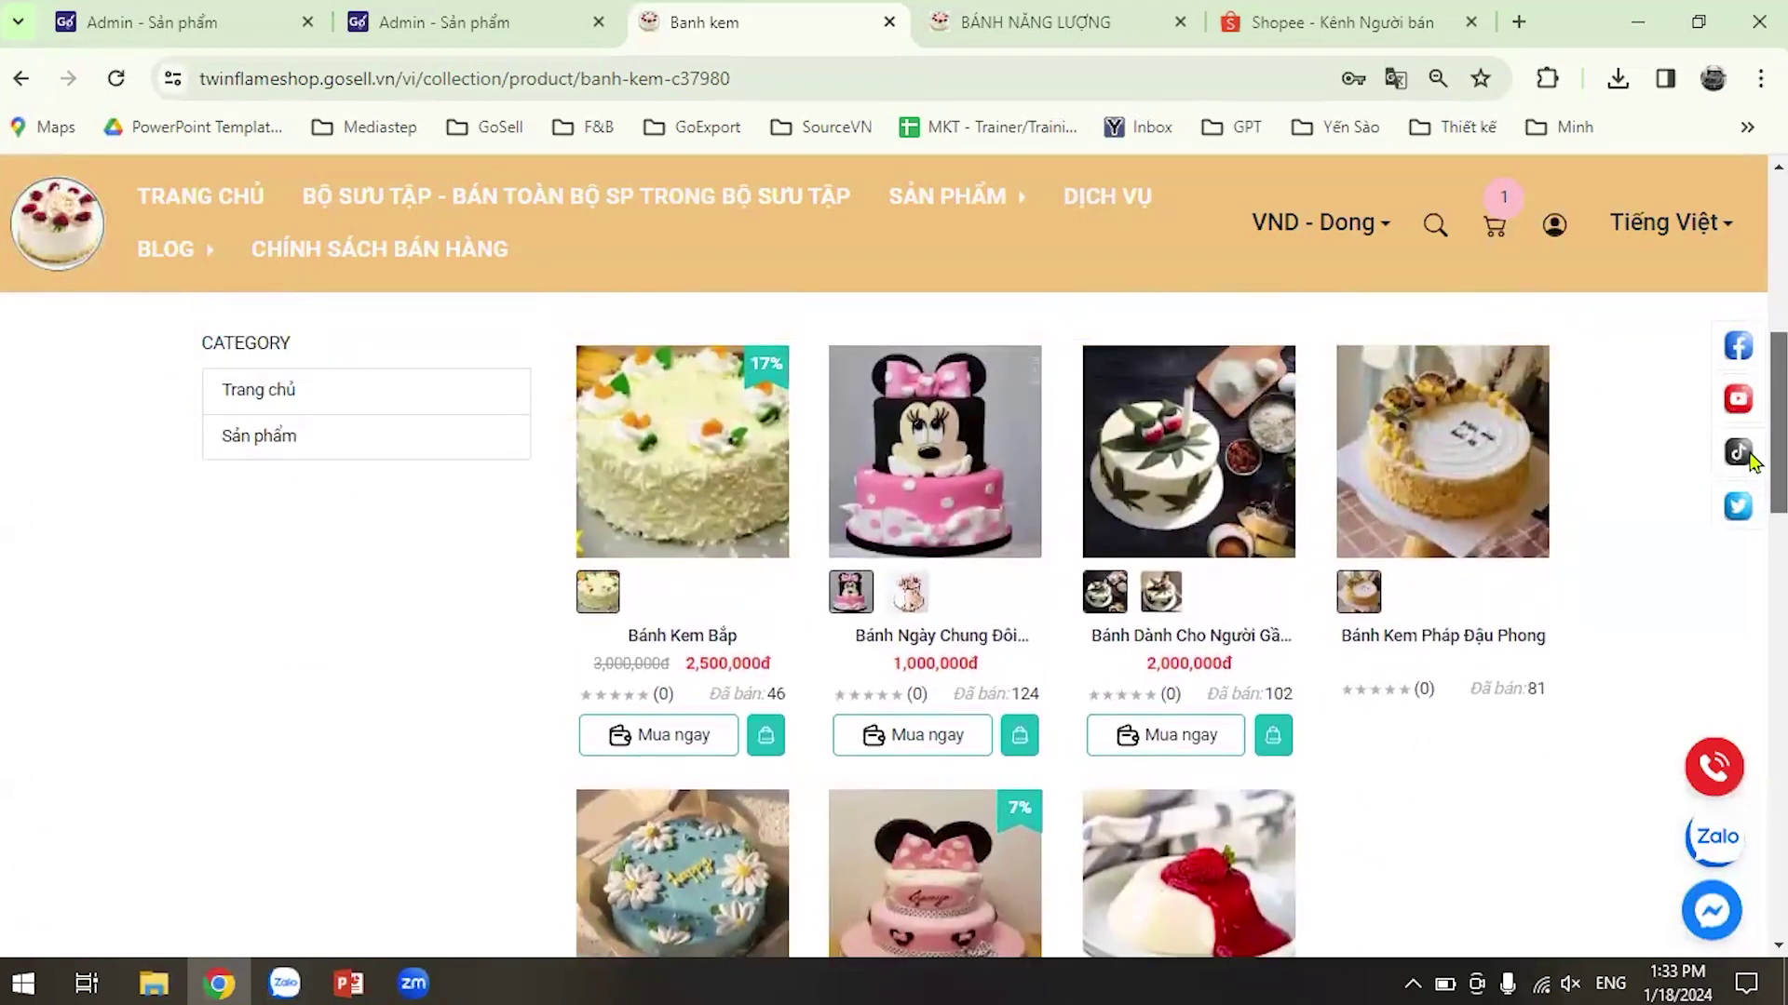
scroll(1754, 465, down, 4)
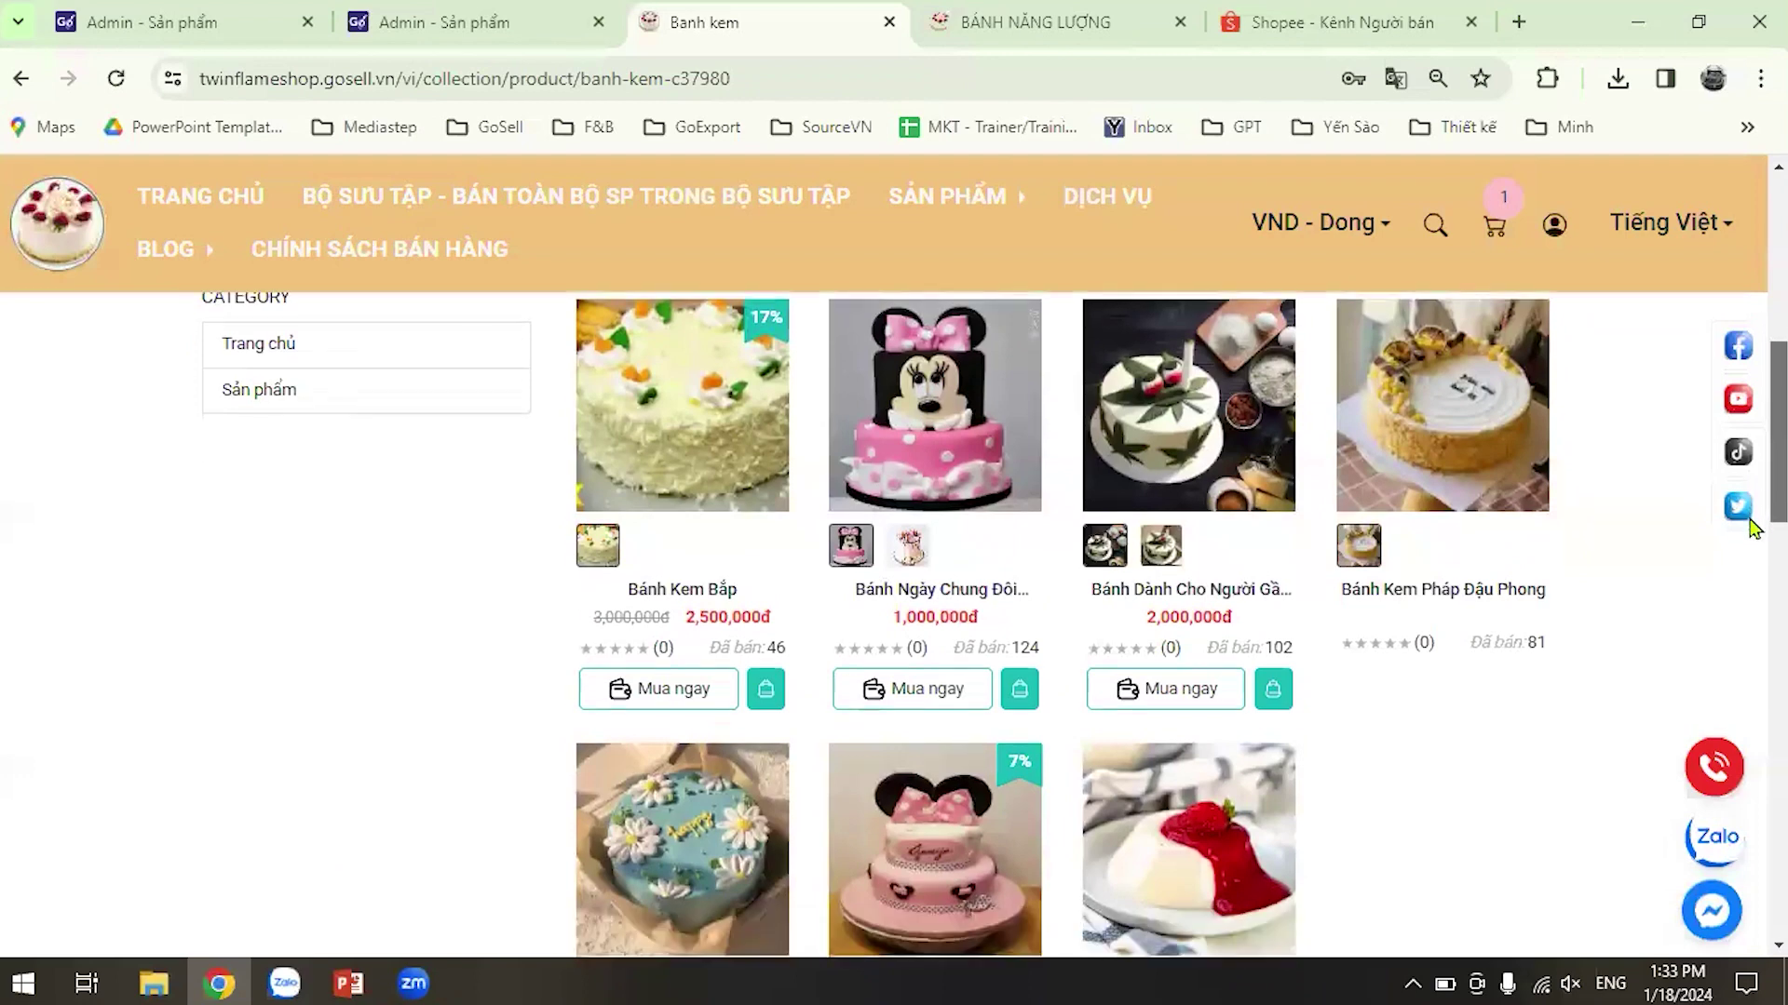
scroll(1754, 502, up, 5)
scroll(1754, 540, down, 3)
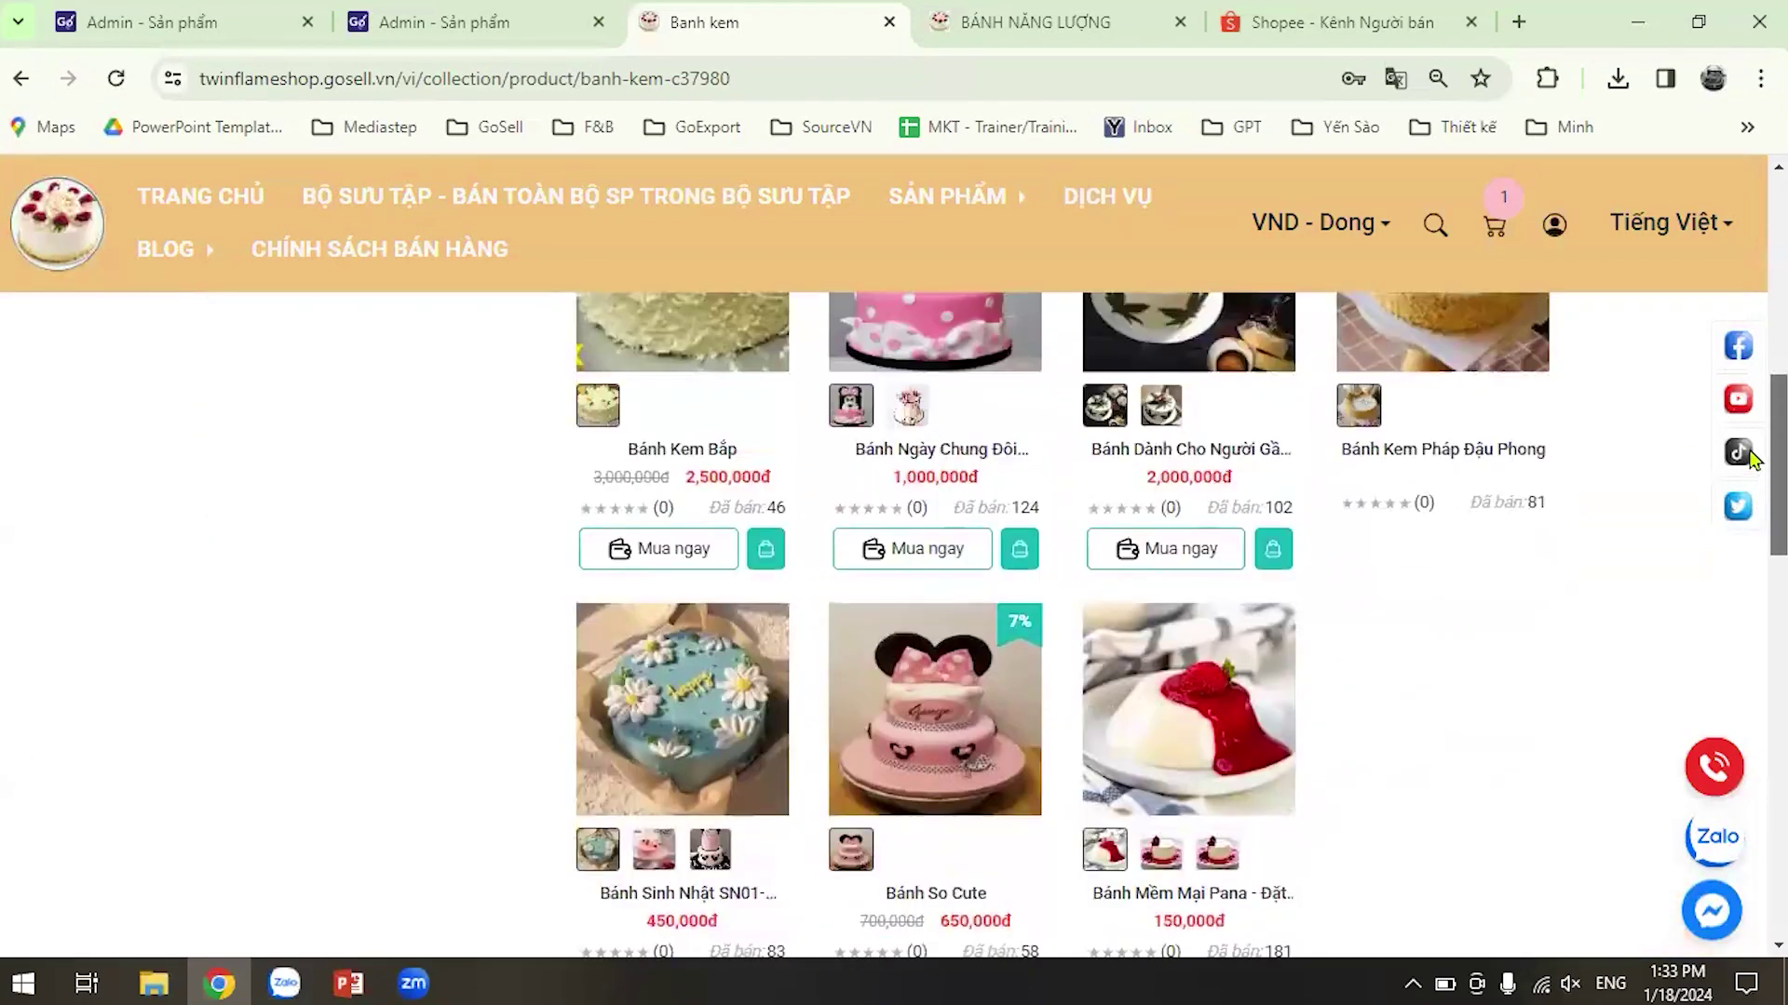
scroll(1754, 535, up, 2)
scroll(1754, 521, down, 6)
scroll(1754, 512, up, 4)
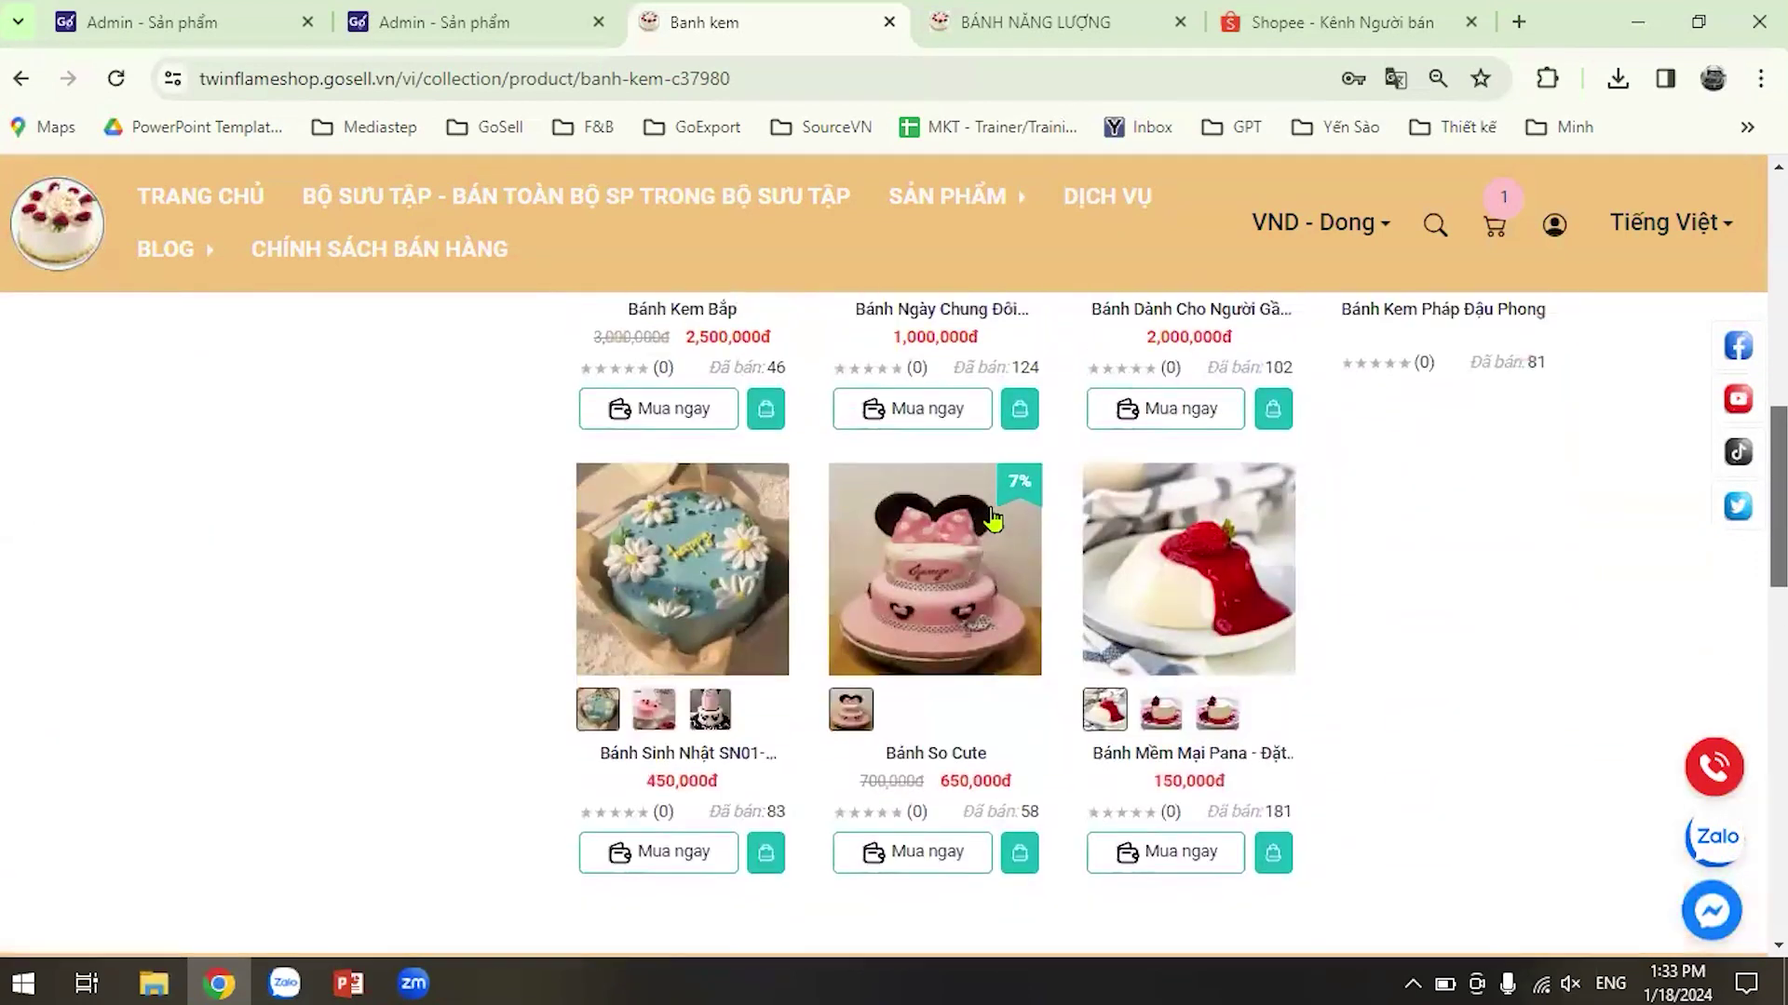
Check the lower rows of cakes in the Banh kem collection and go back up to its sorting options.
click(928, 531)
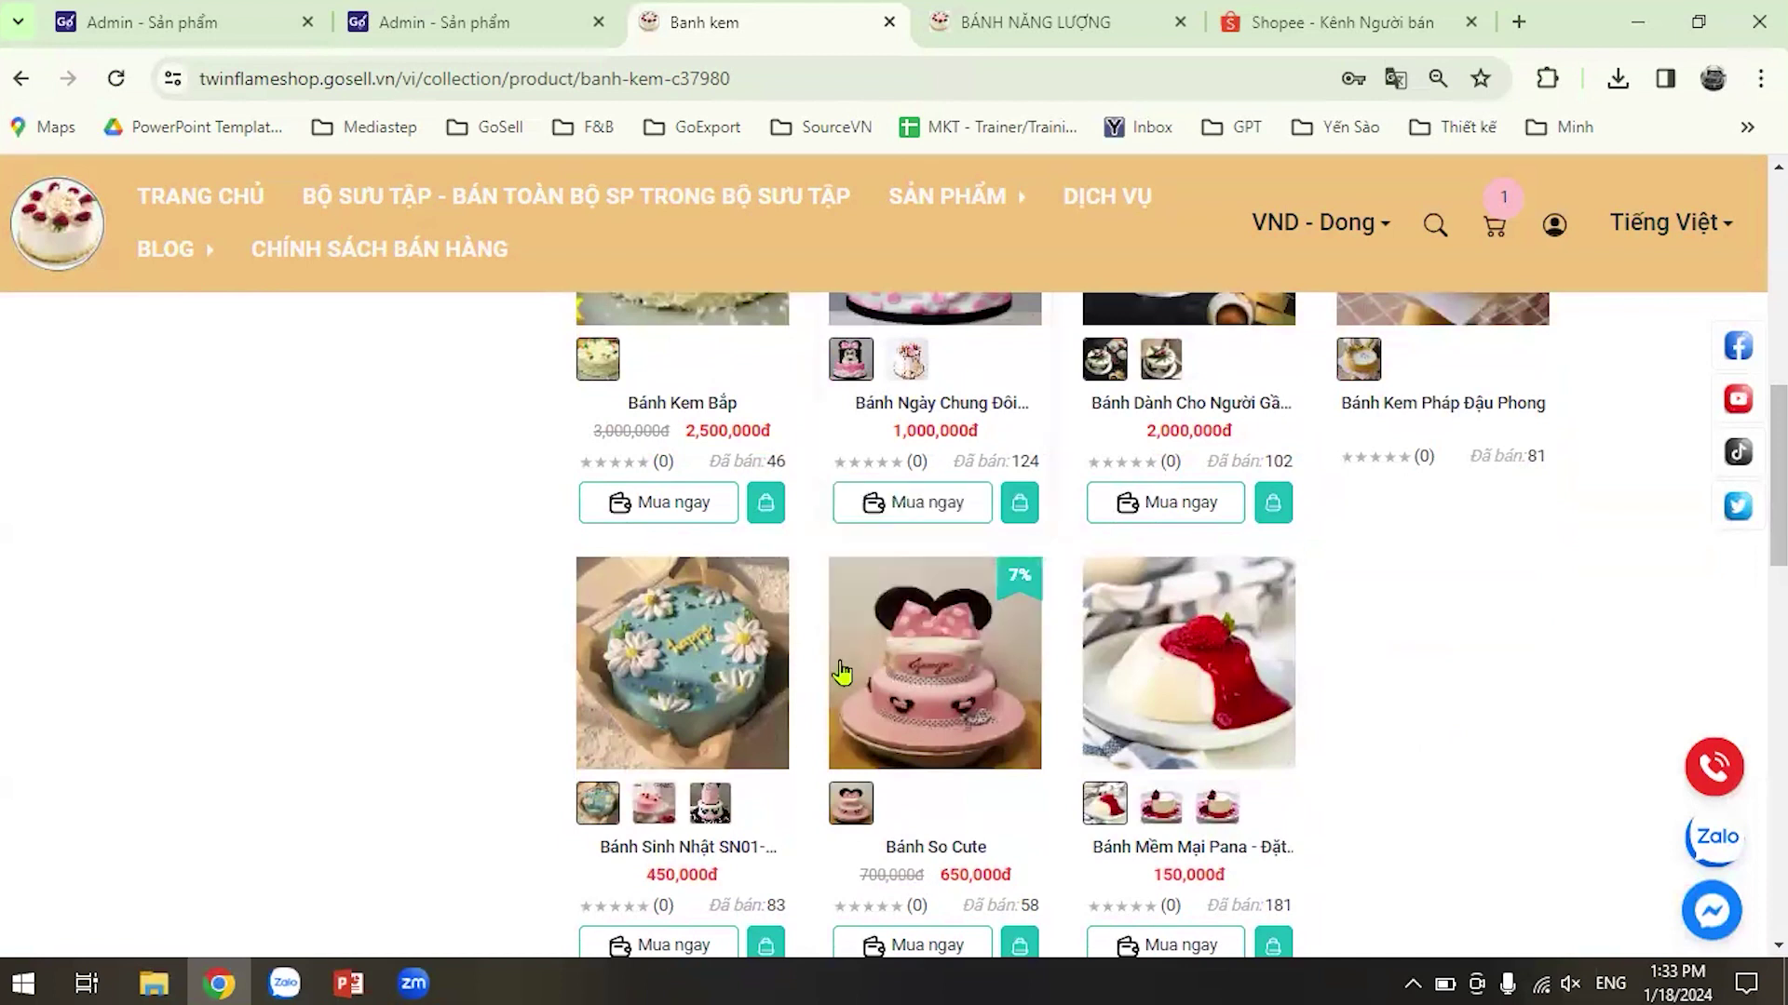
scroll(526, 652, up, 2)
scroll(527, 645, up, 6)
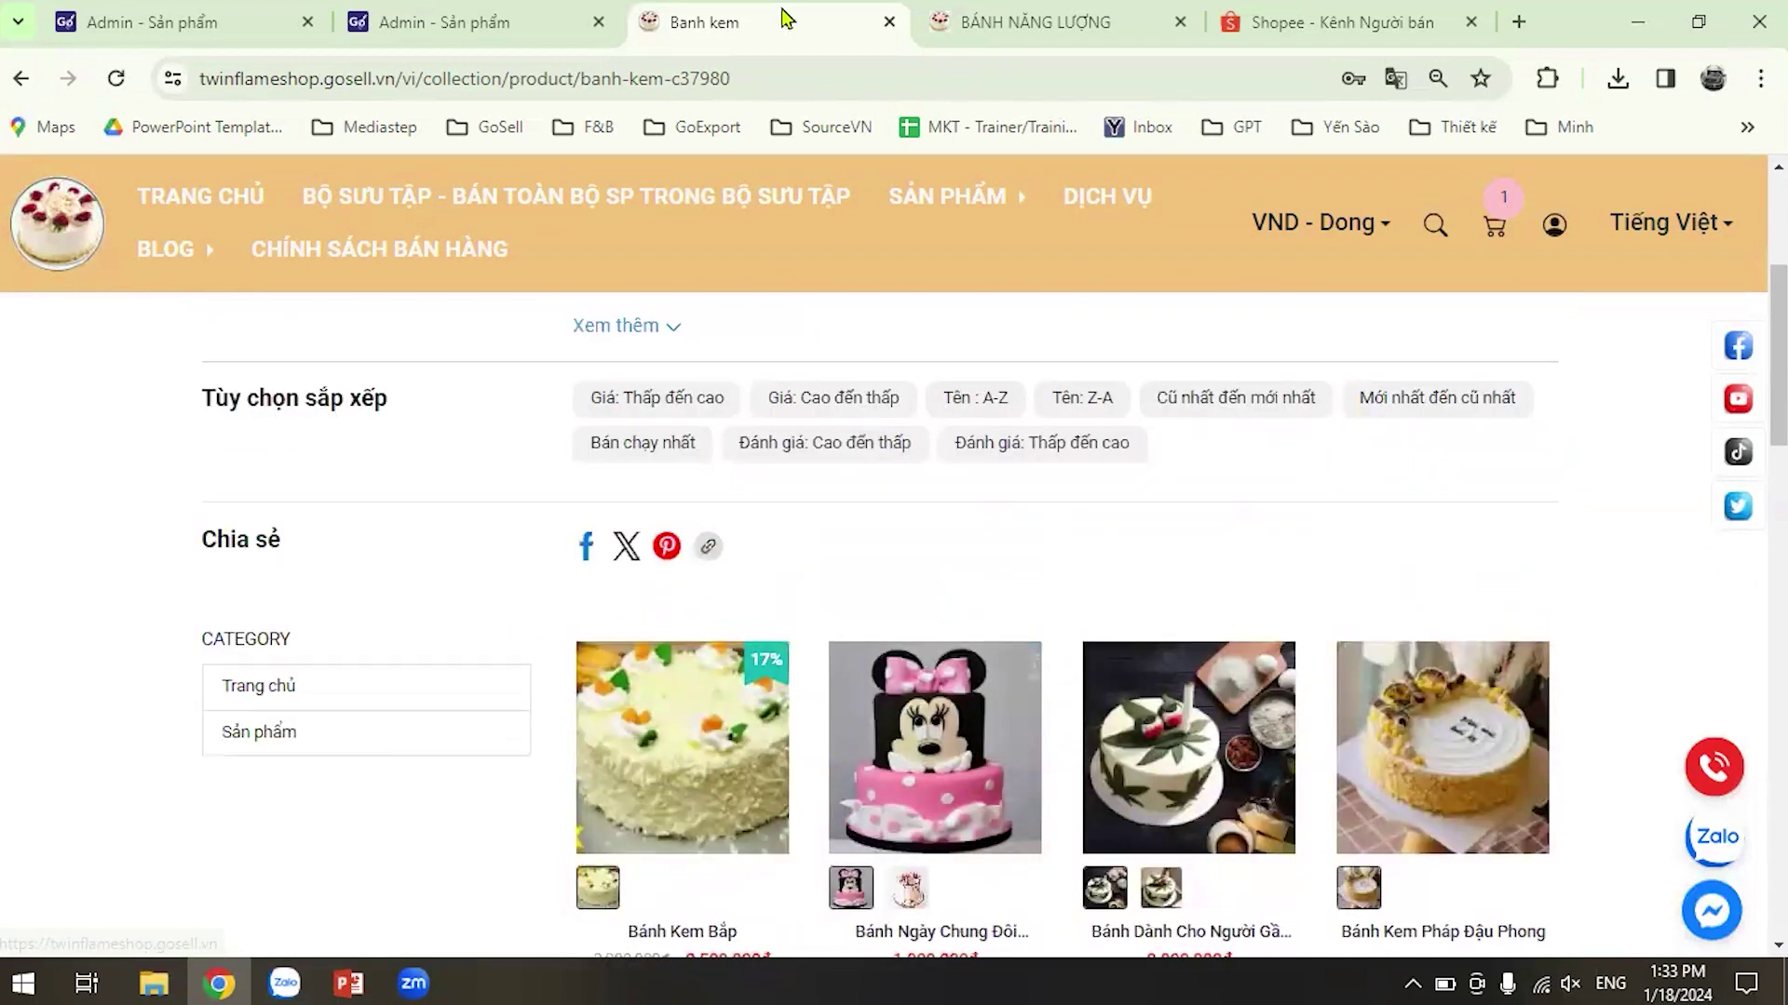
Start a new product collection in the store admin and review its Thủ công and Tự động collection types.
click(426, 37)
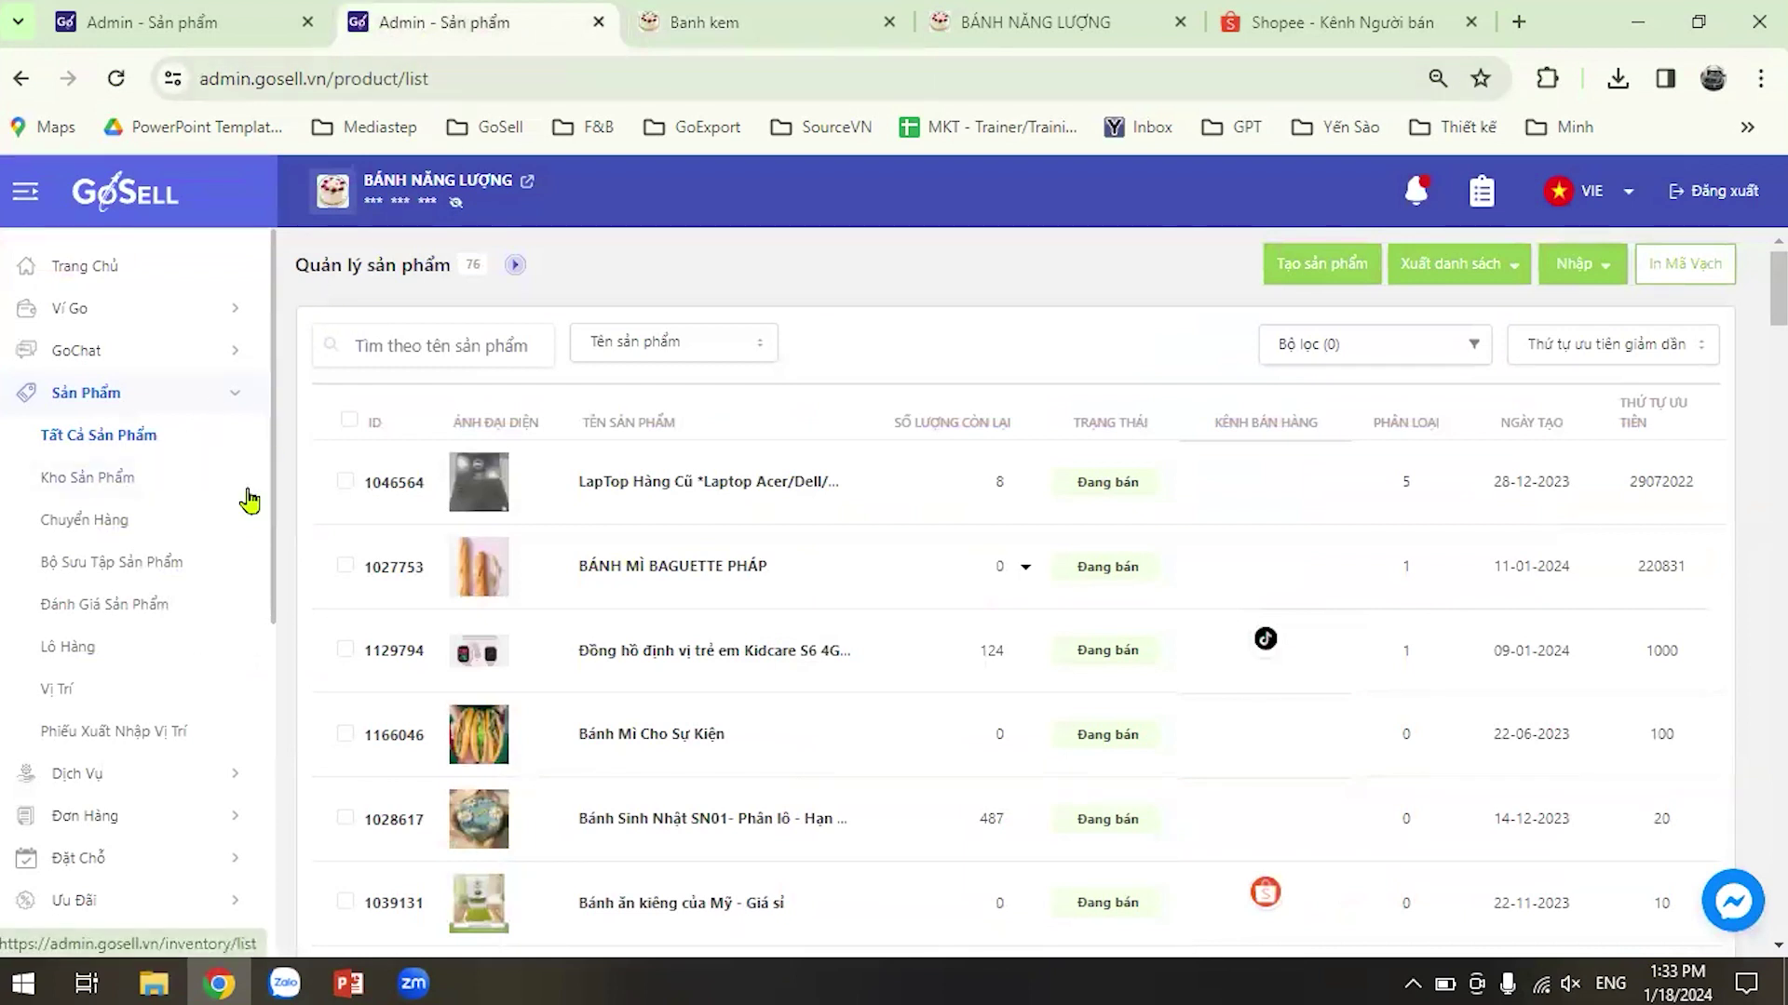
click(146, 567)
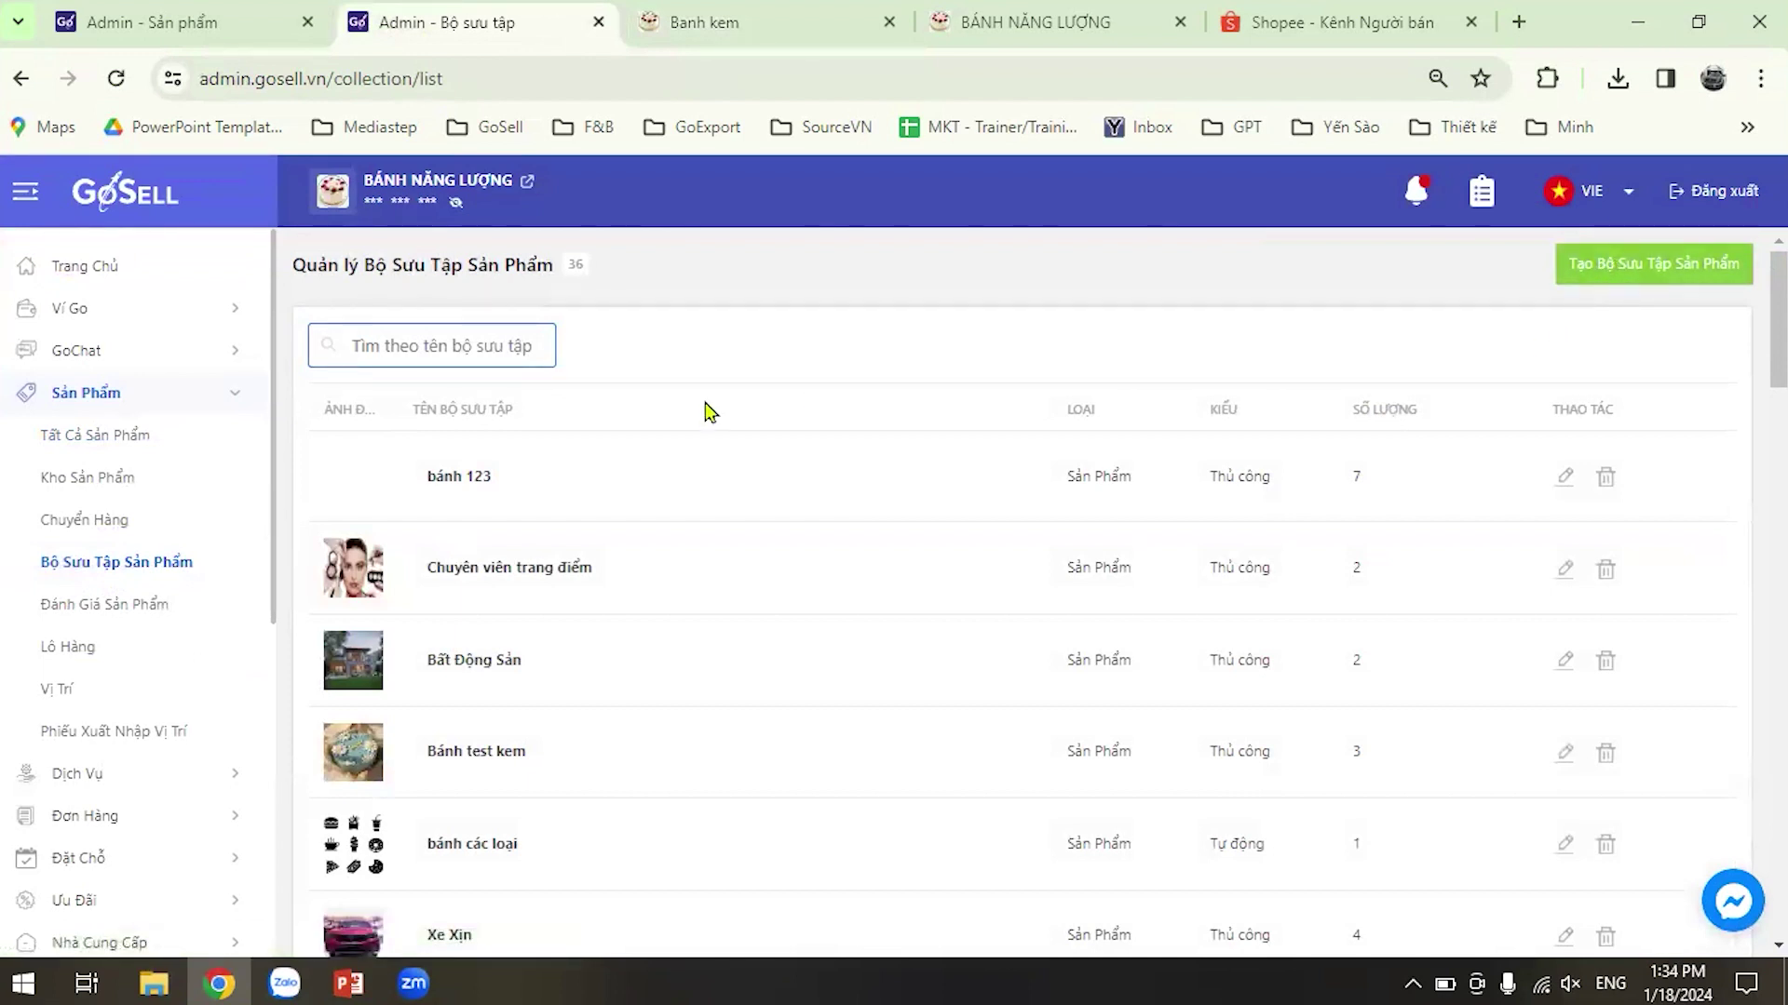
click(1639, 272)
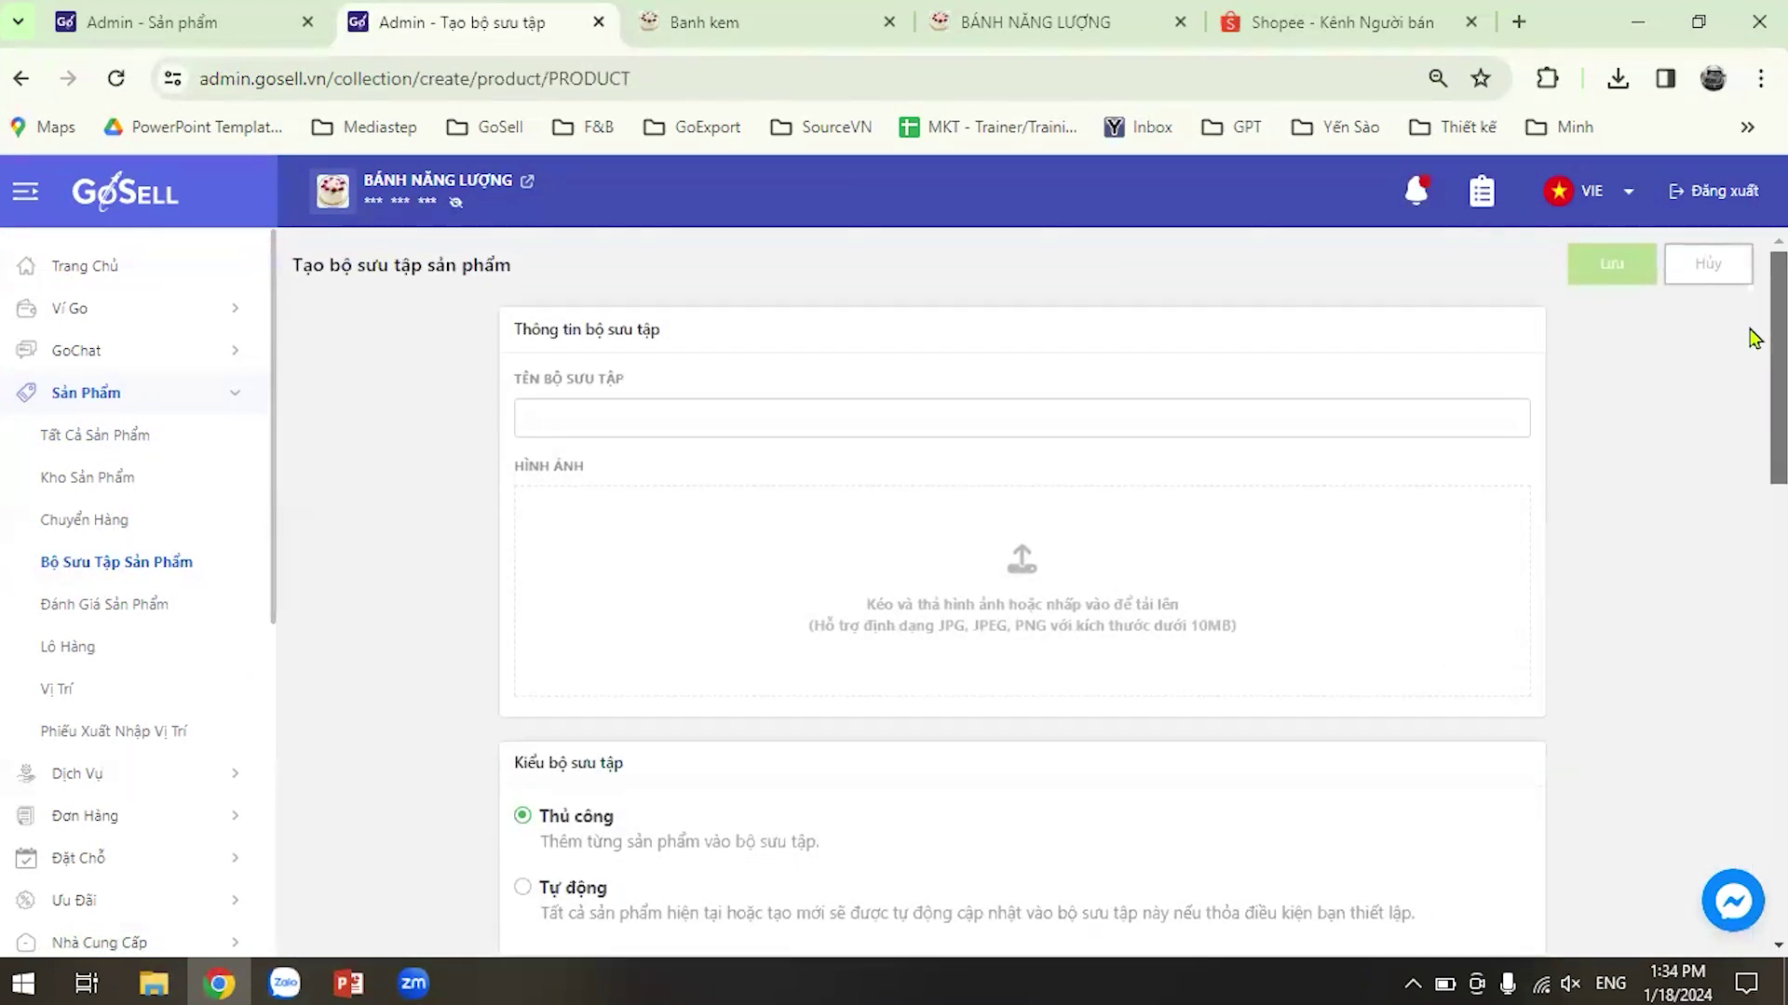
scroll(1752, 400, down, 5)
scroll(1754, 470, down, 1)
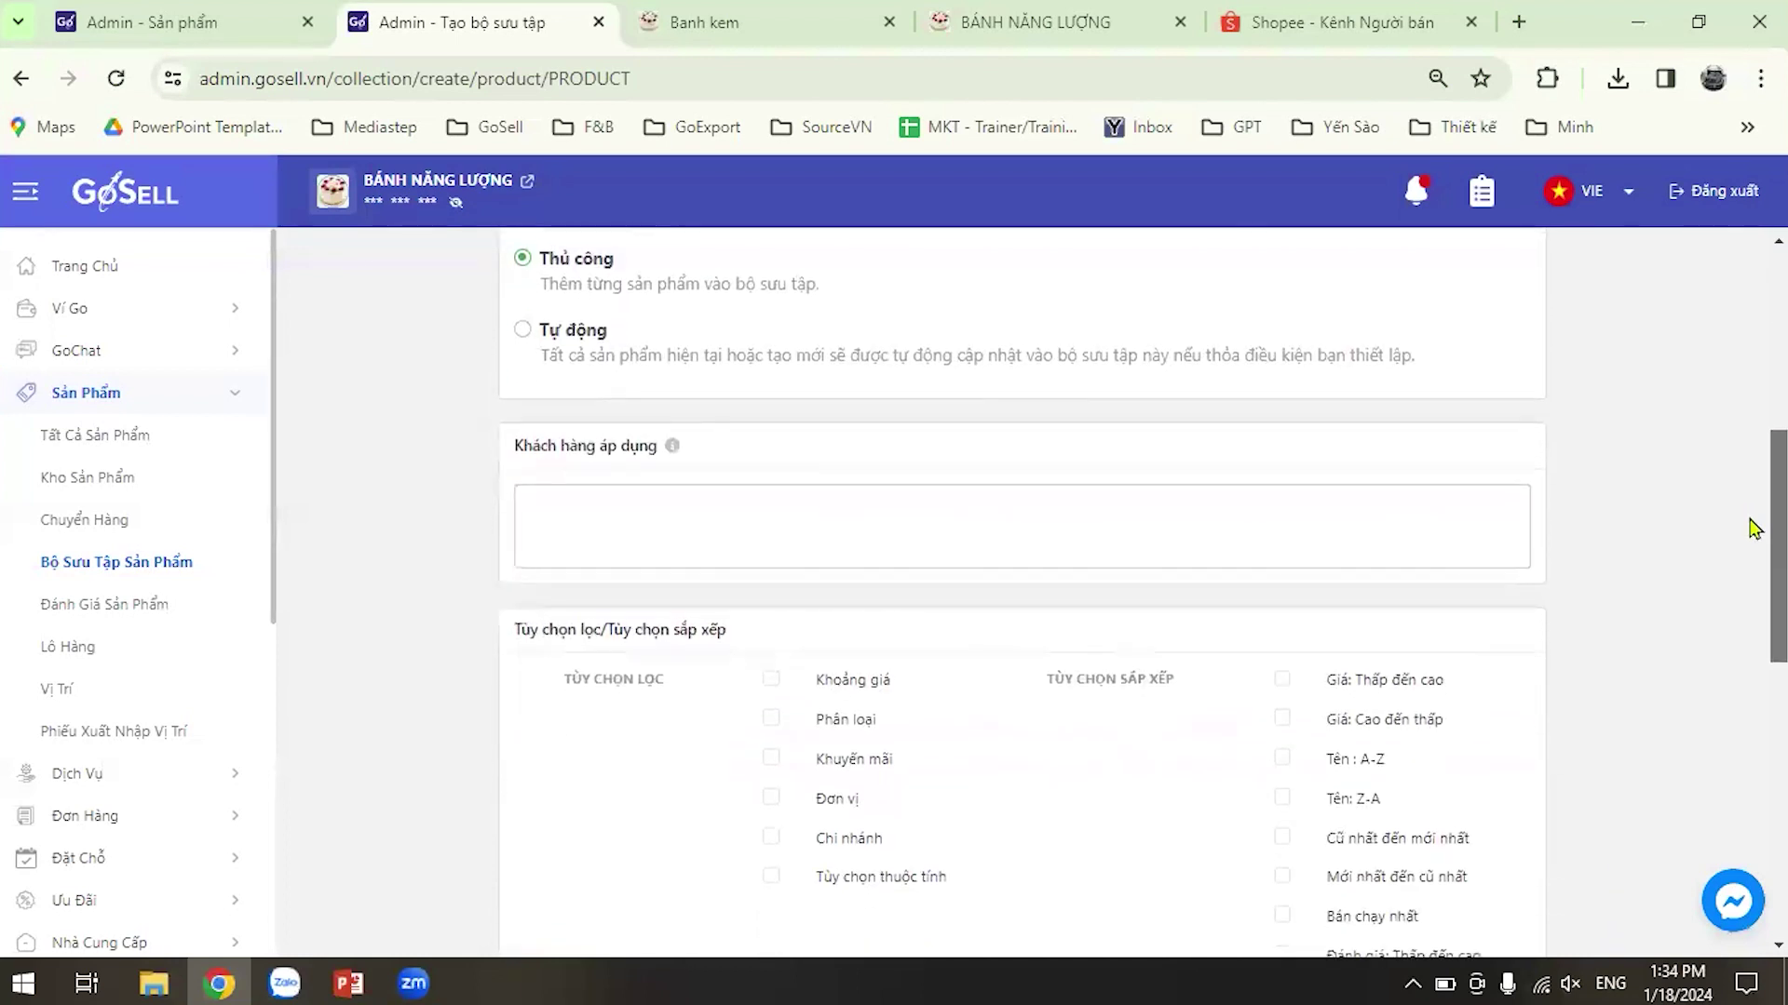
scroll(1754, 468, up, 1)
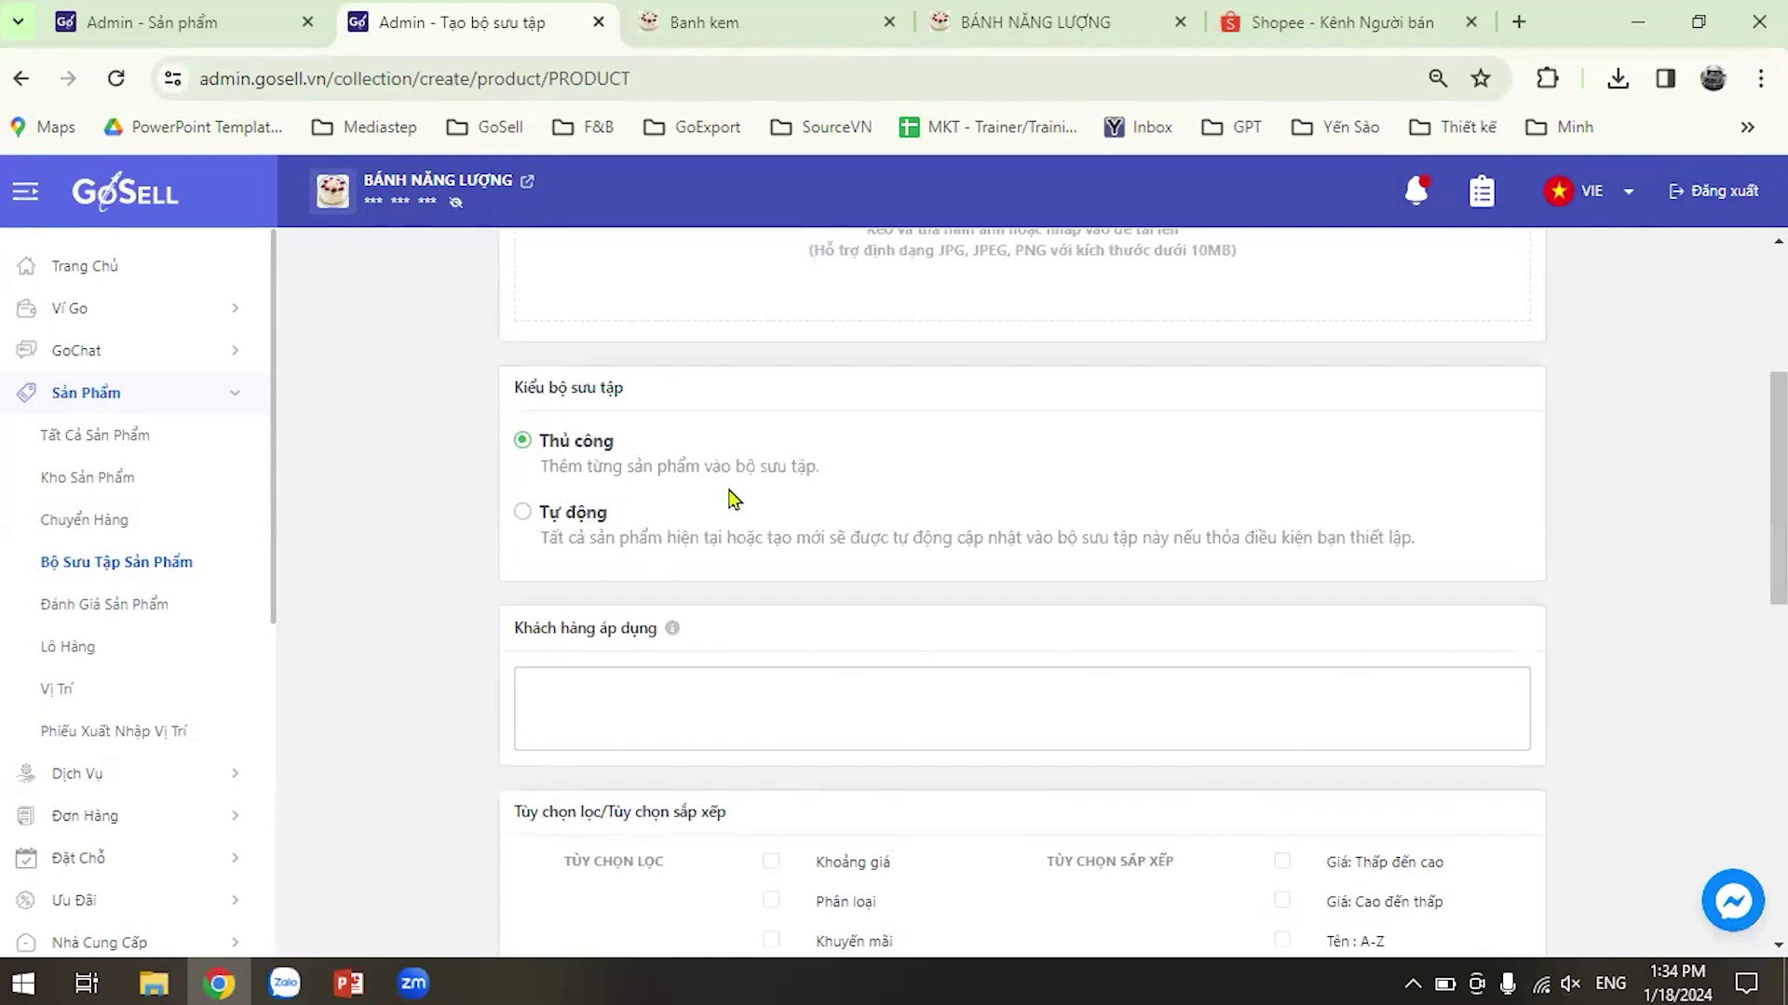
Enable the Khoảng giá filter for the new collection, and try the Phân loại filter before turning it off.
drag(1754, 459, 1754, 565)
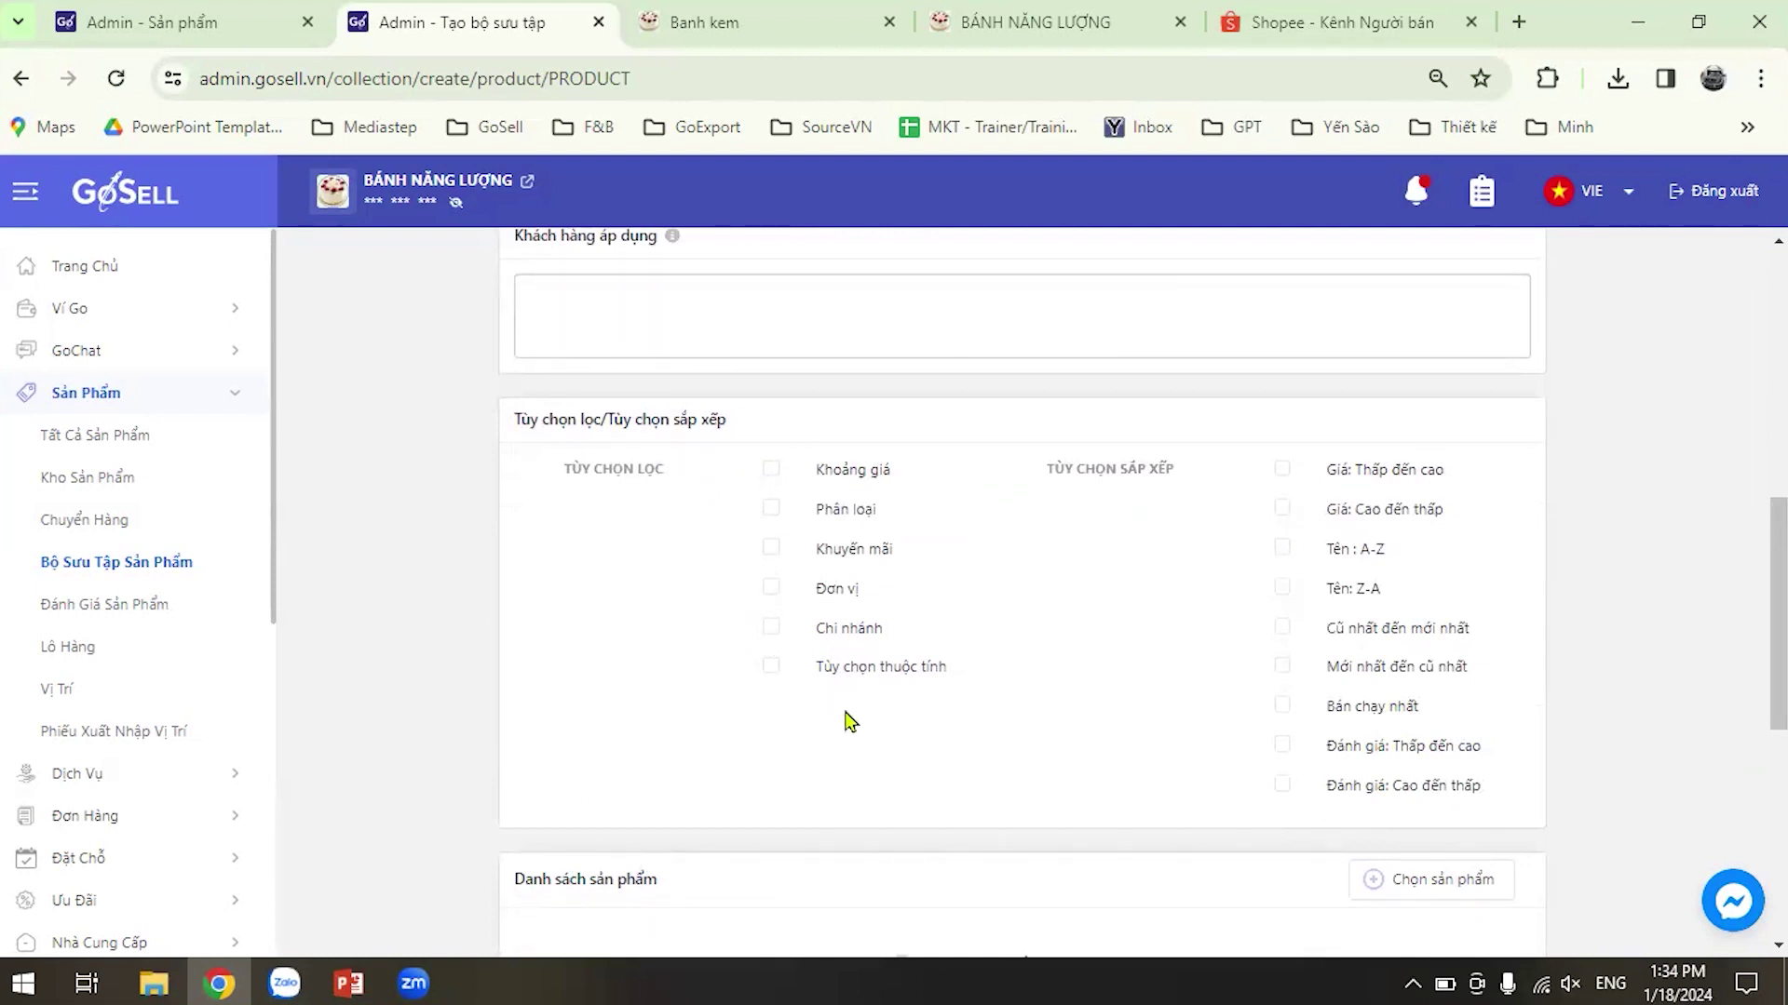
click(771, 470)
click(773, 511)
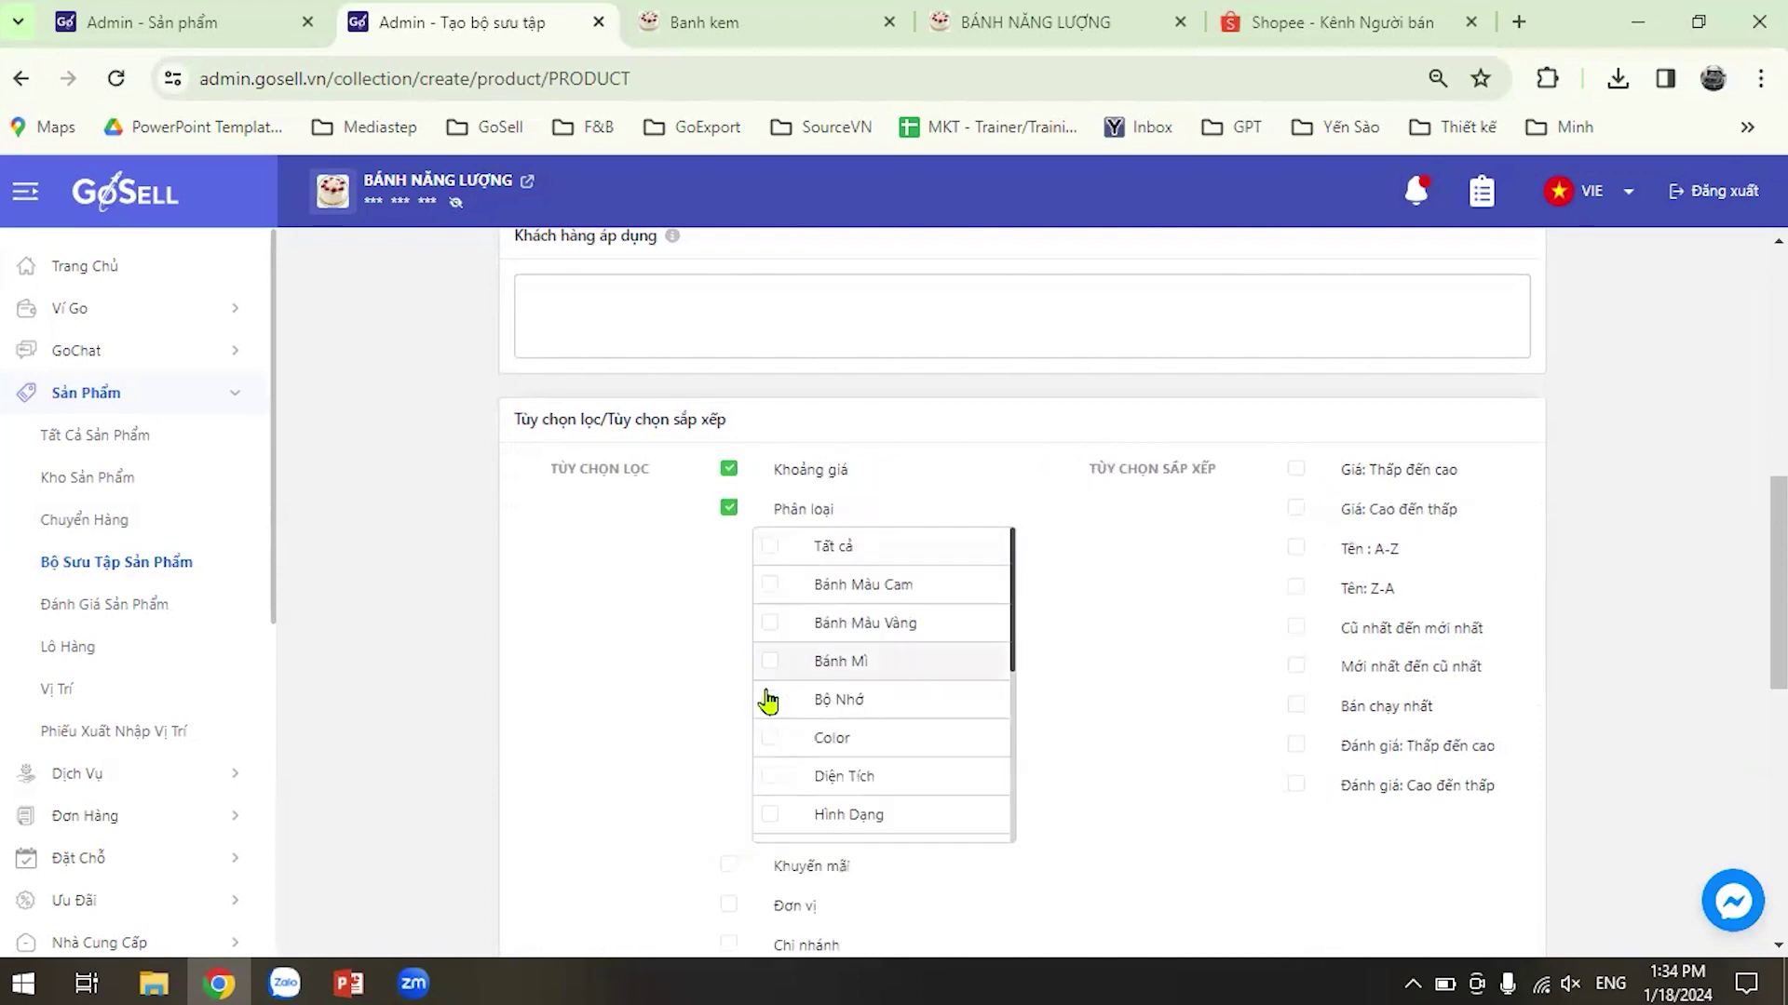
click(729, 526)
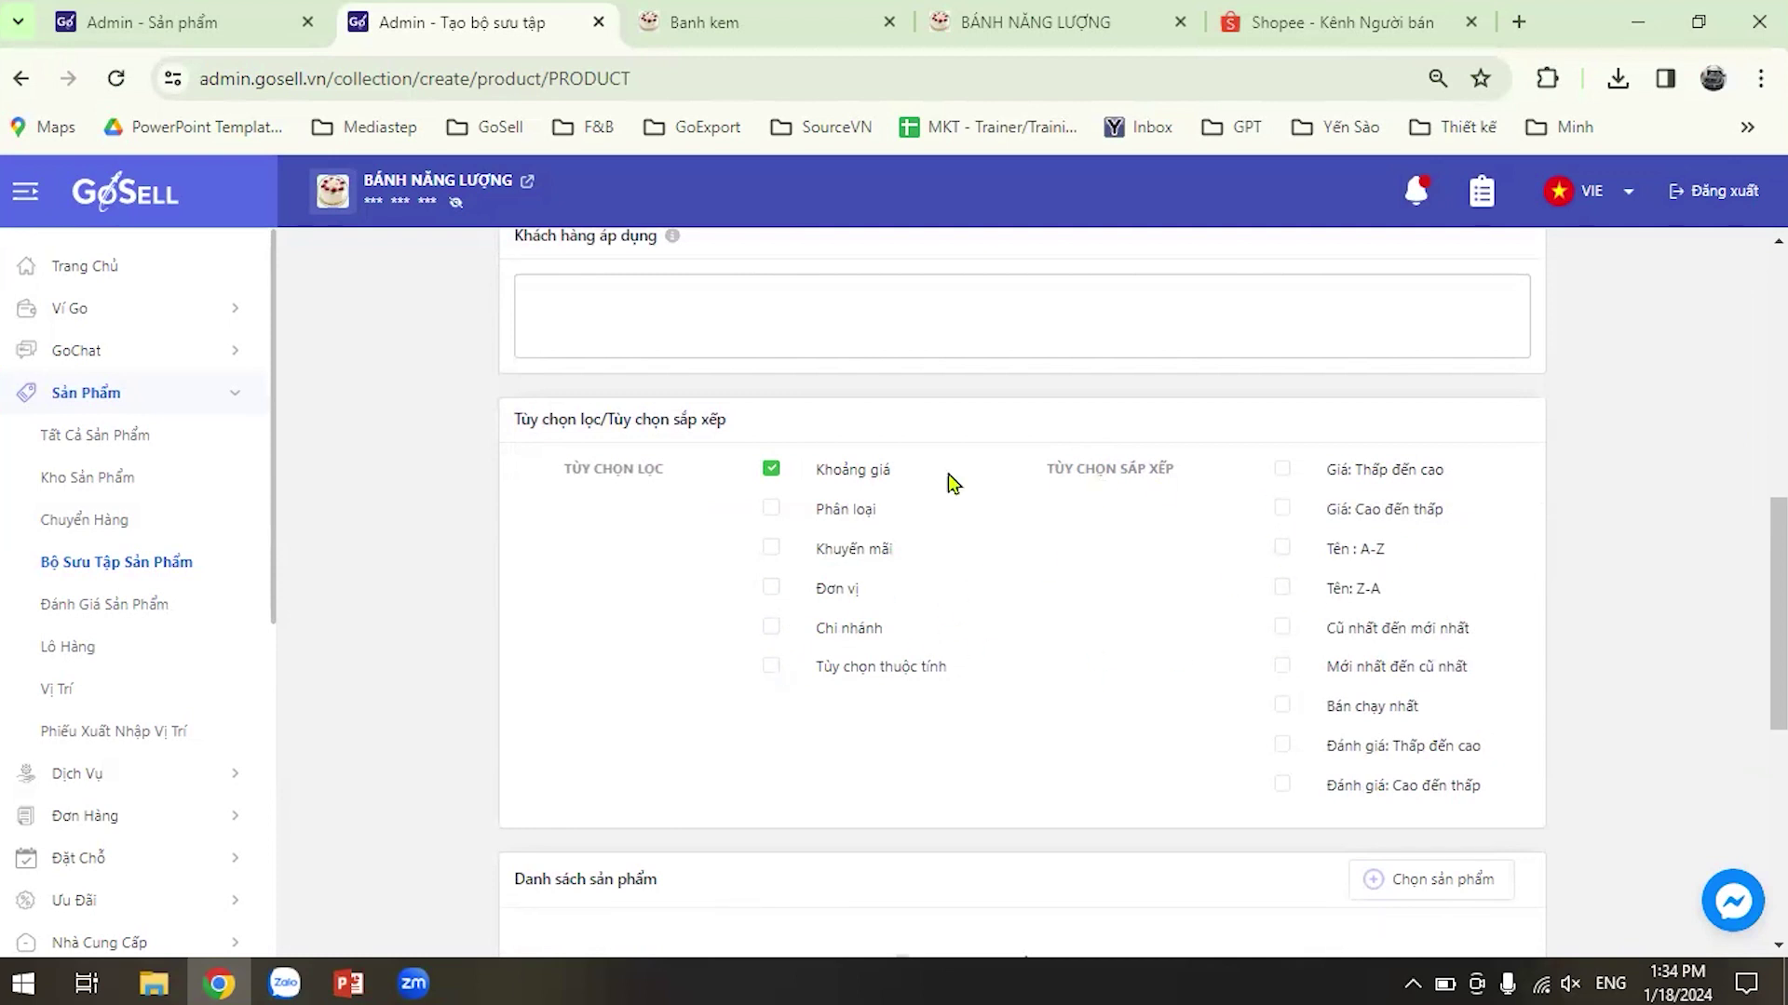
Check how the filter and sorting options appear on the storefront's Banh kem collection page.
click(1033, 21)
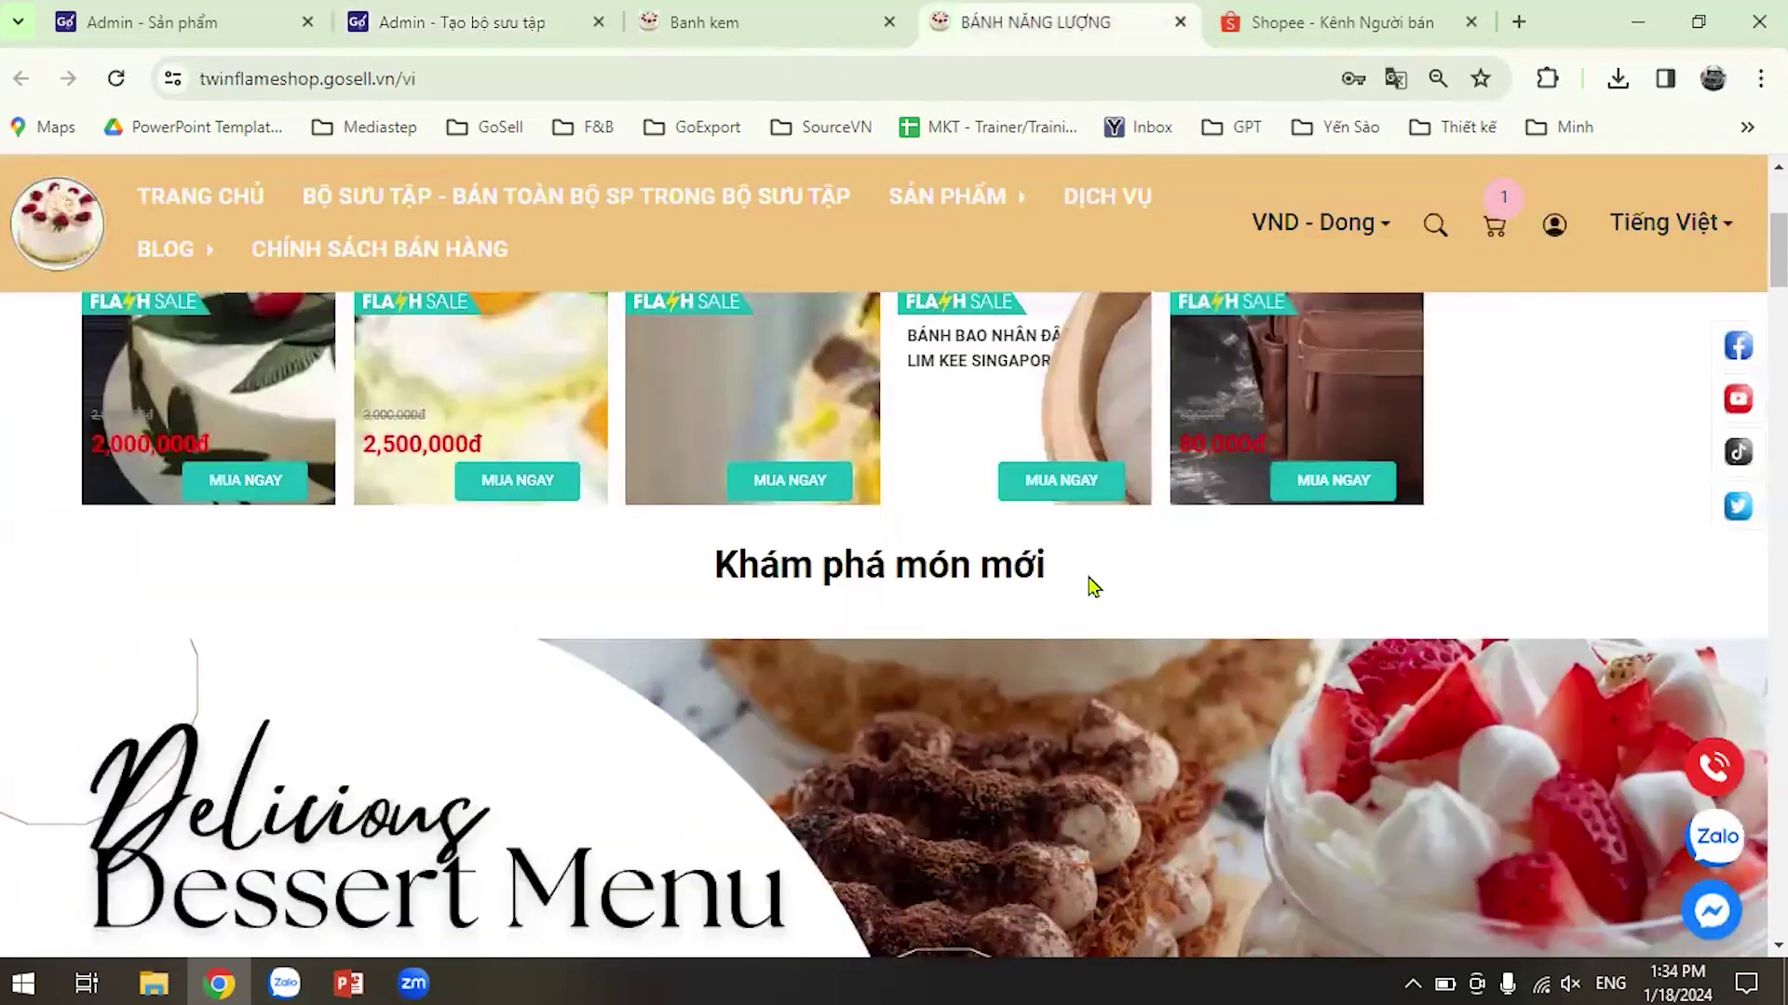
click(765, 28)
scroll(1117, 734, up, 1)
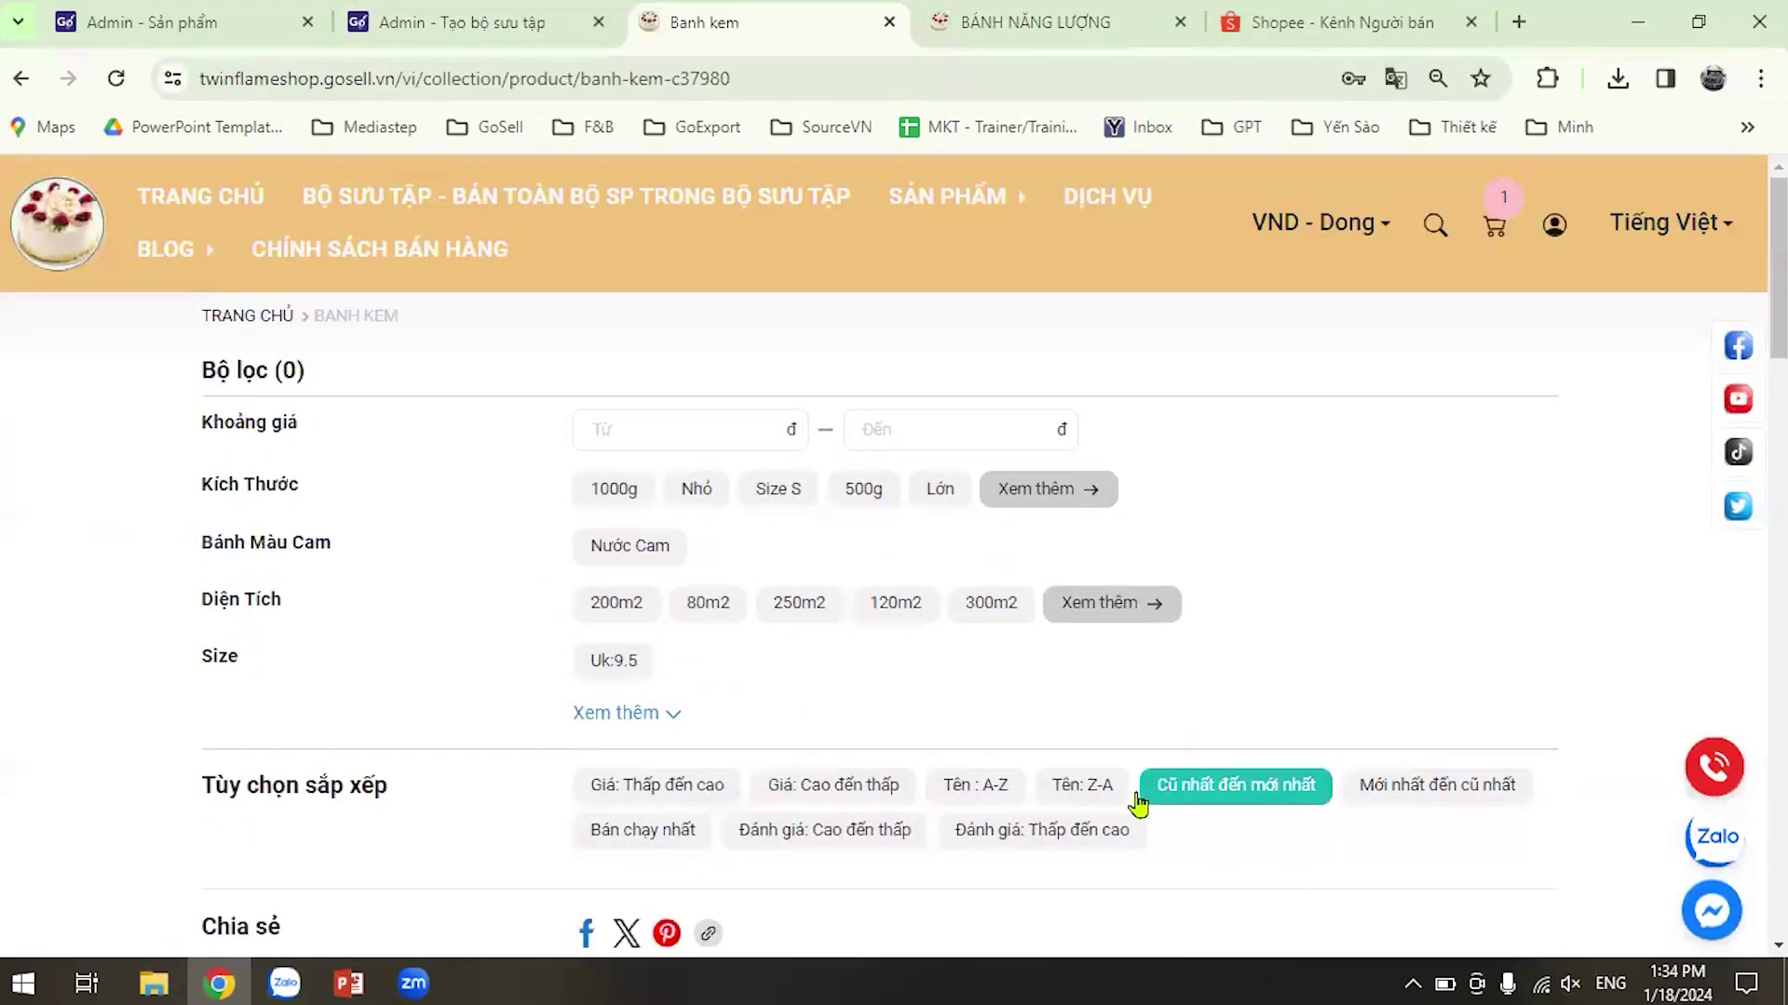
Return to the new collection form and browse its product picker, cancelling without choosing any product.
click(465, 28)
scroll(577, 652, down, 5)
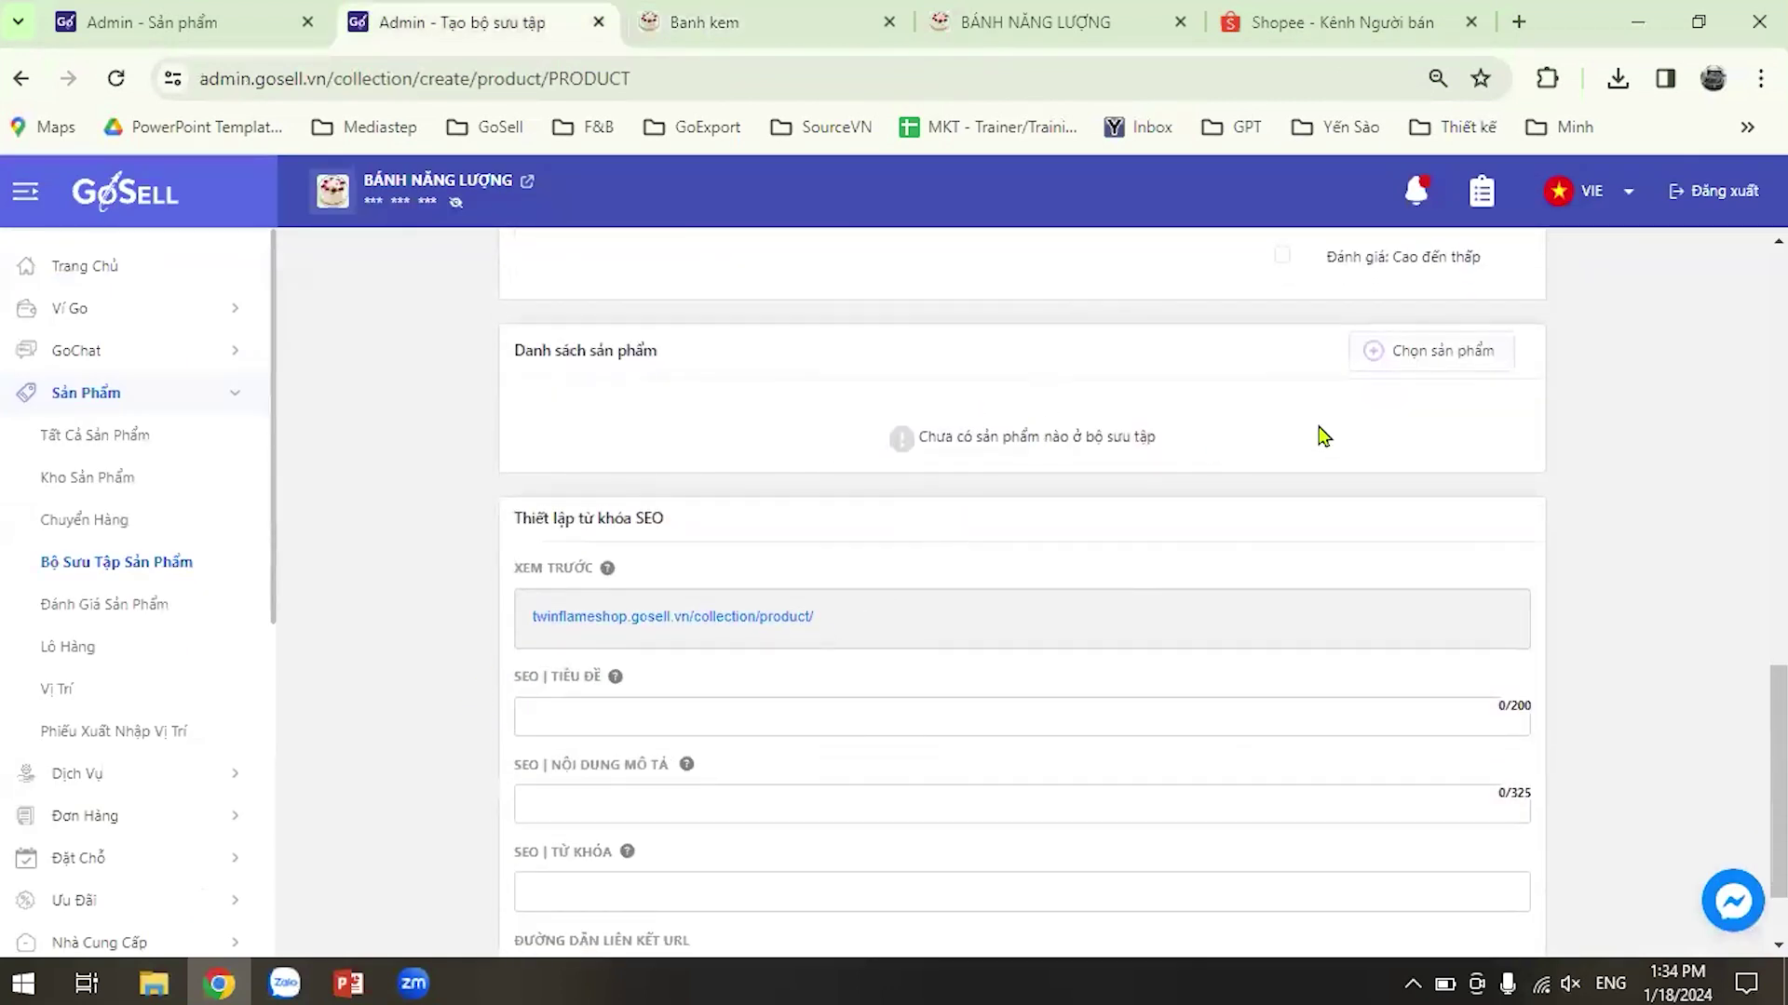
click(1416, 358)
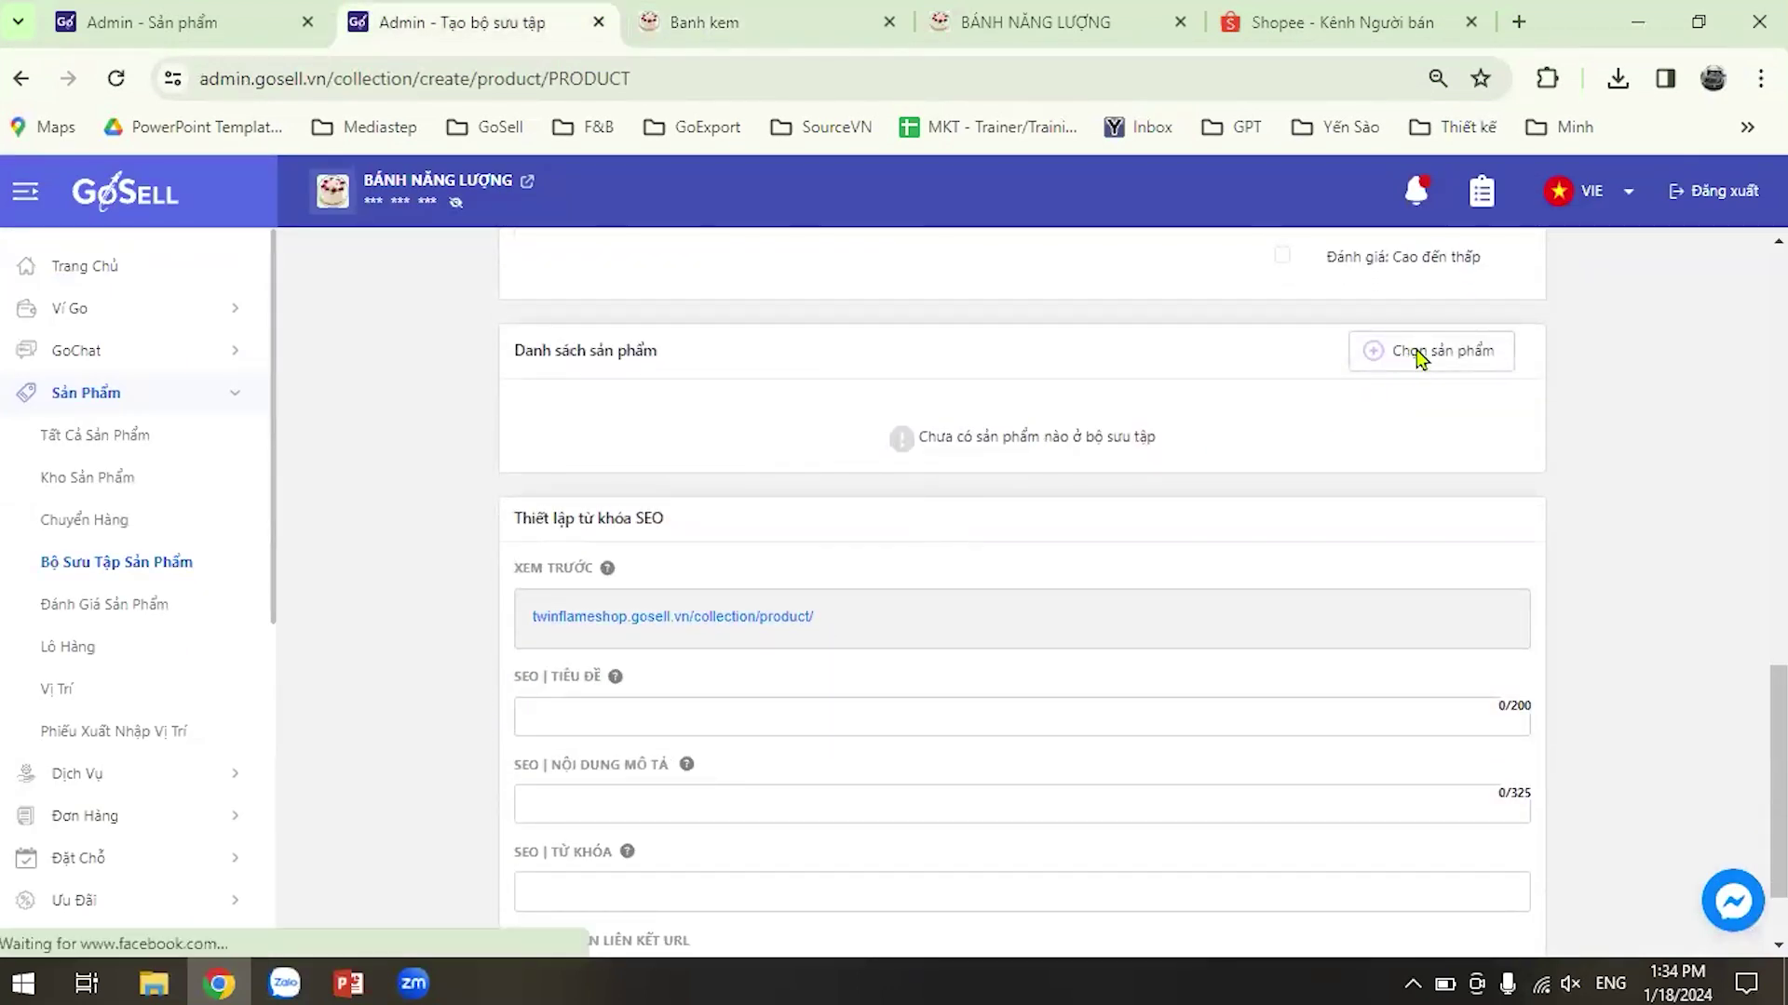
scroll(738, 559, down, 5)
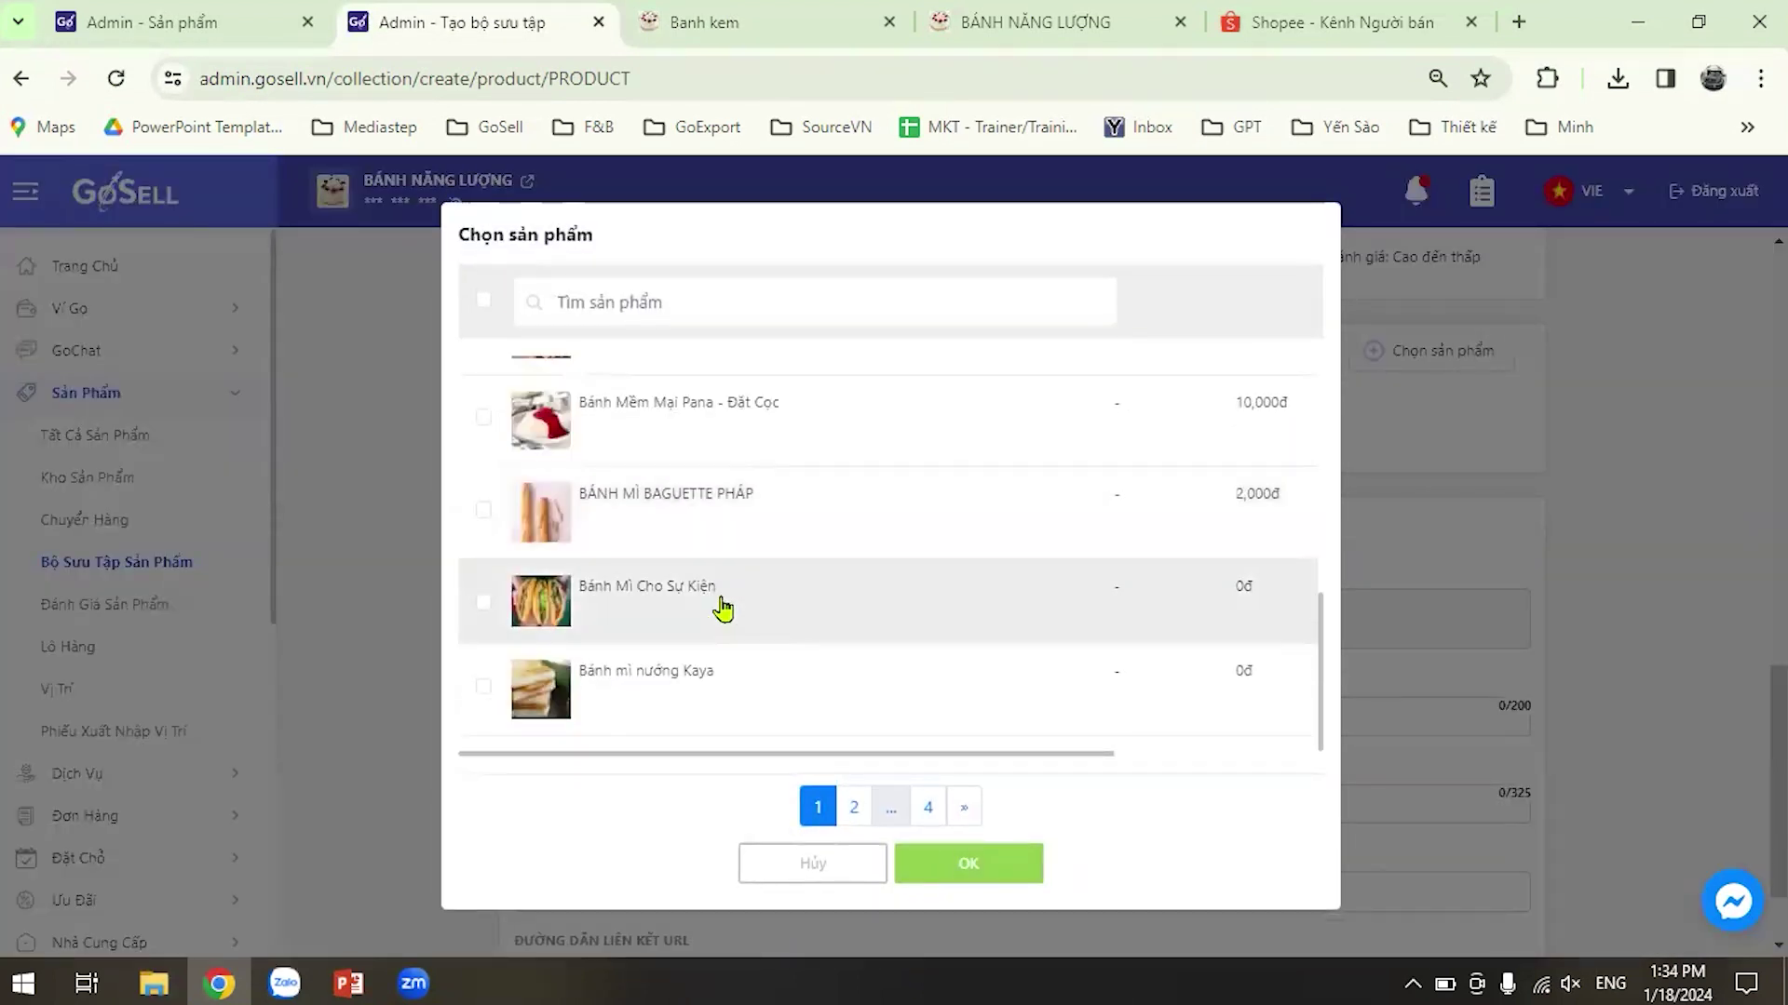
click(832, 871)
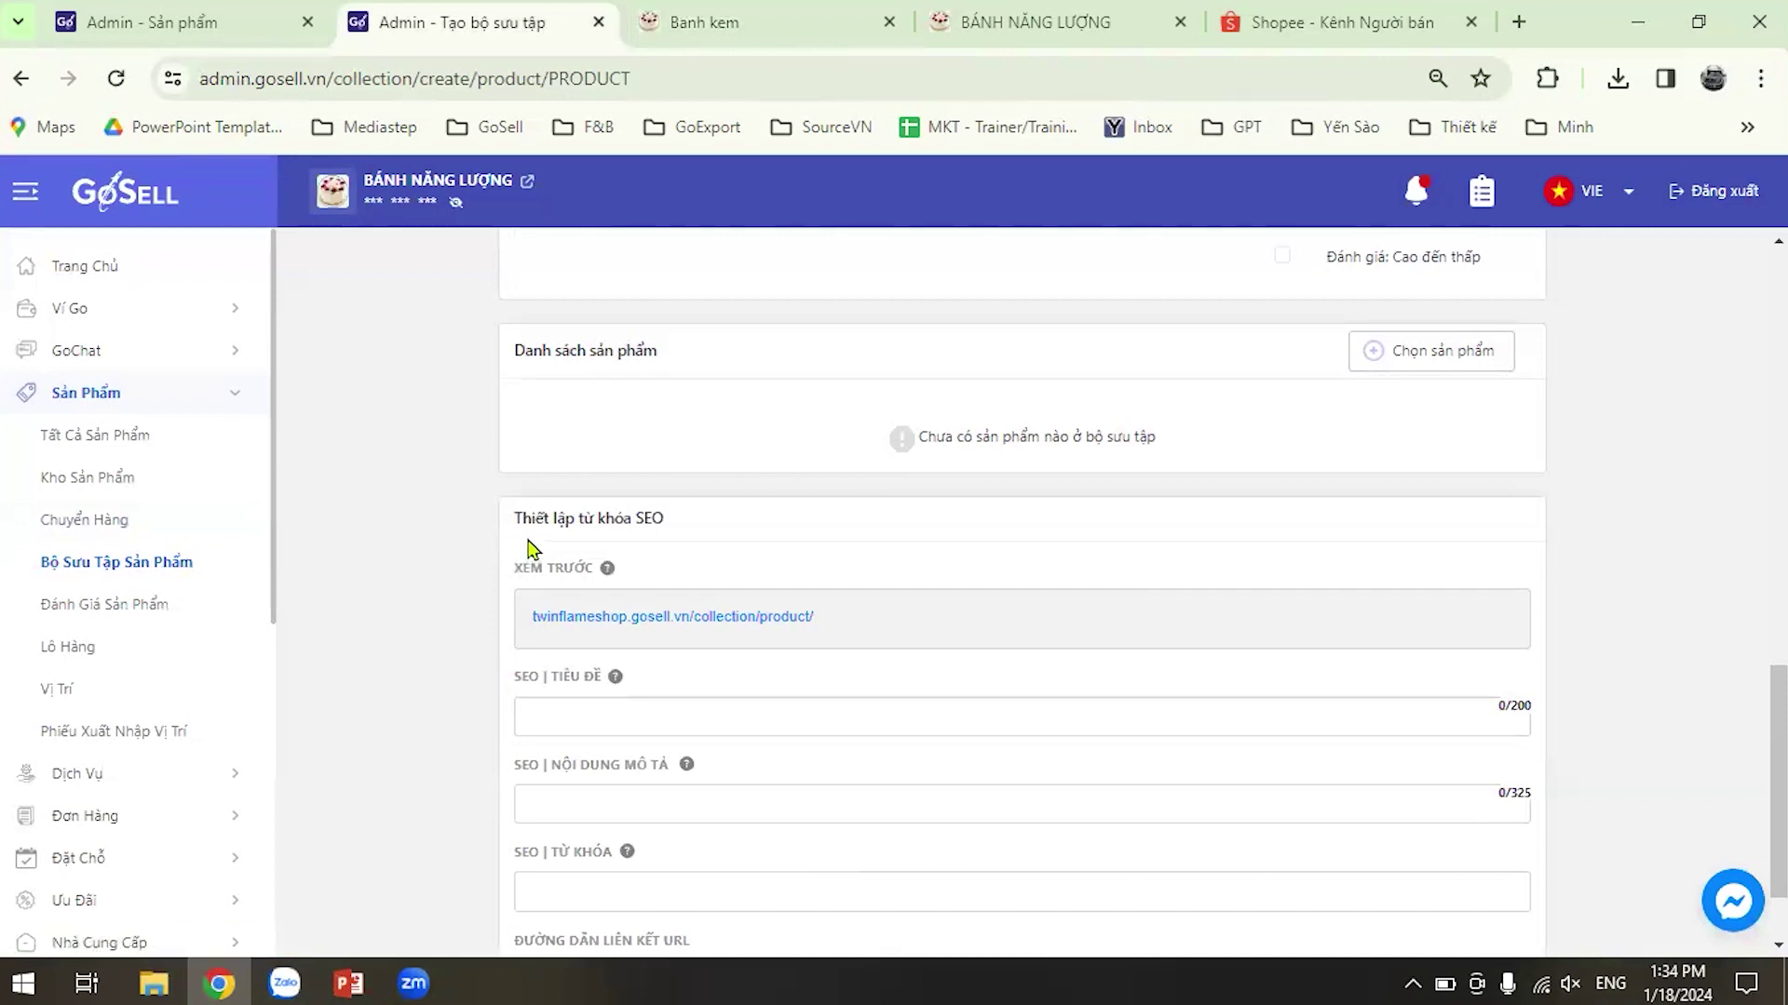
Revisit the new collection's filter and sorting settings, and view the navigation menu on the storefront home page.
scroll(389, 555, up, 5)
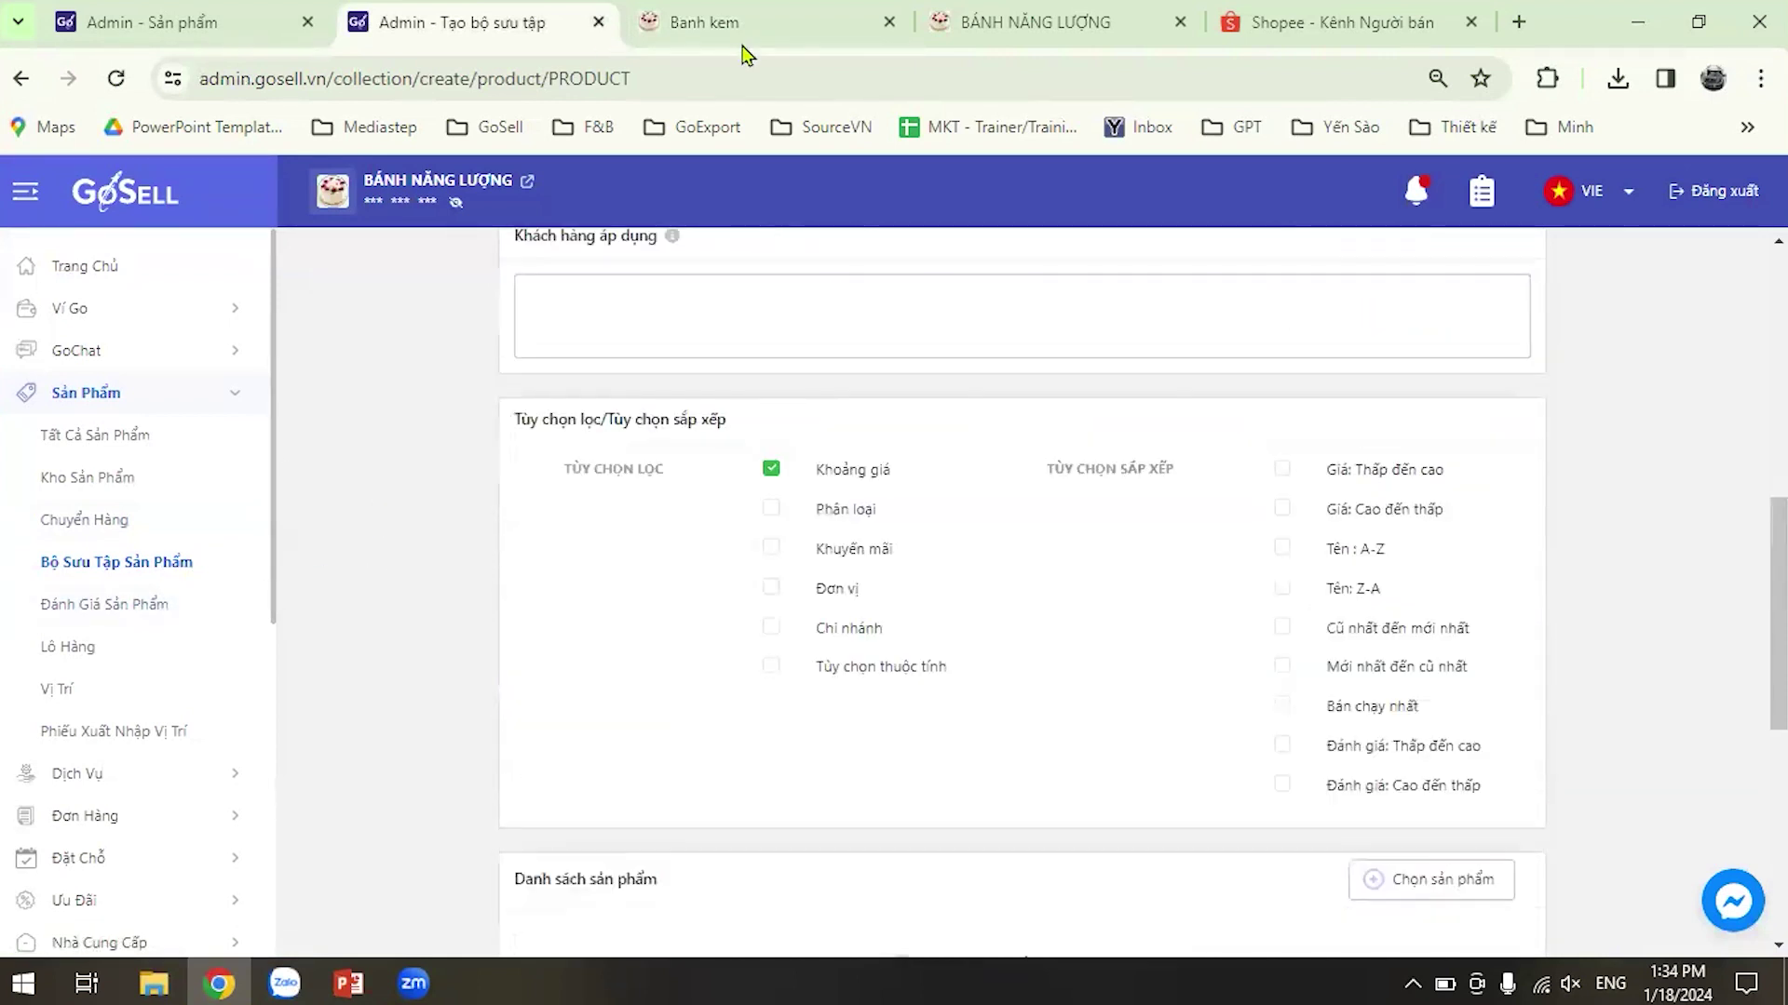
click(1040, 19)
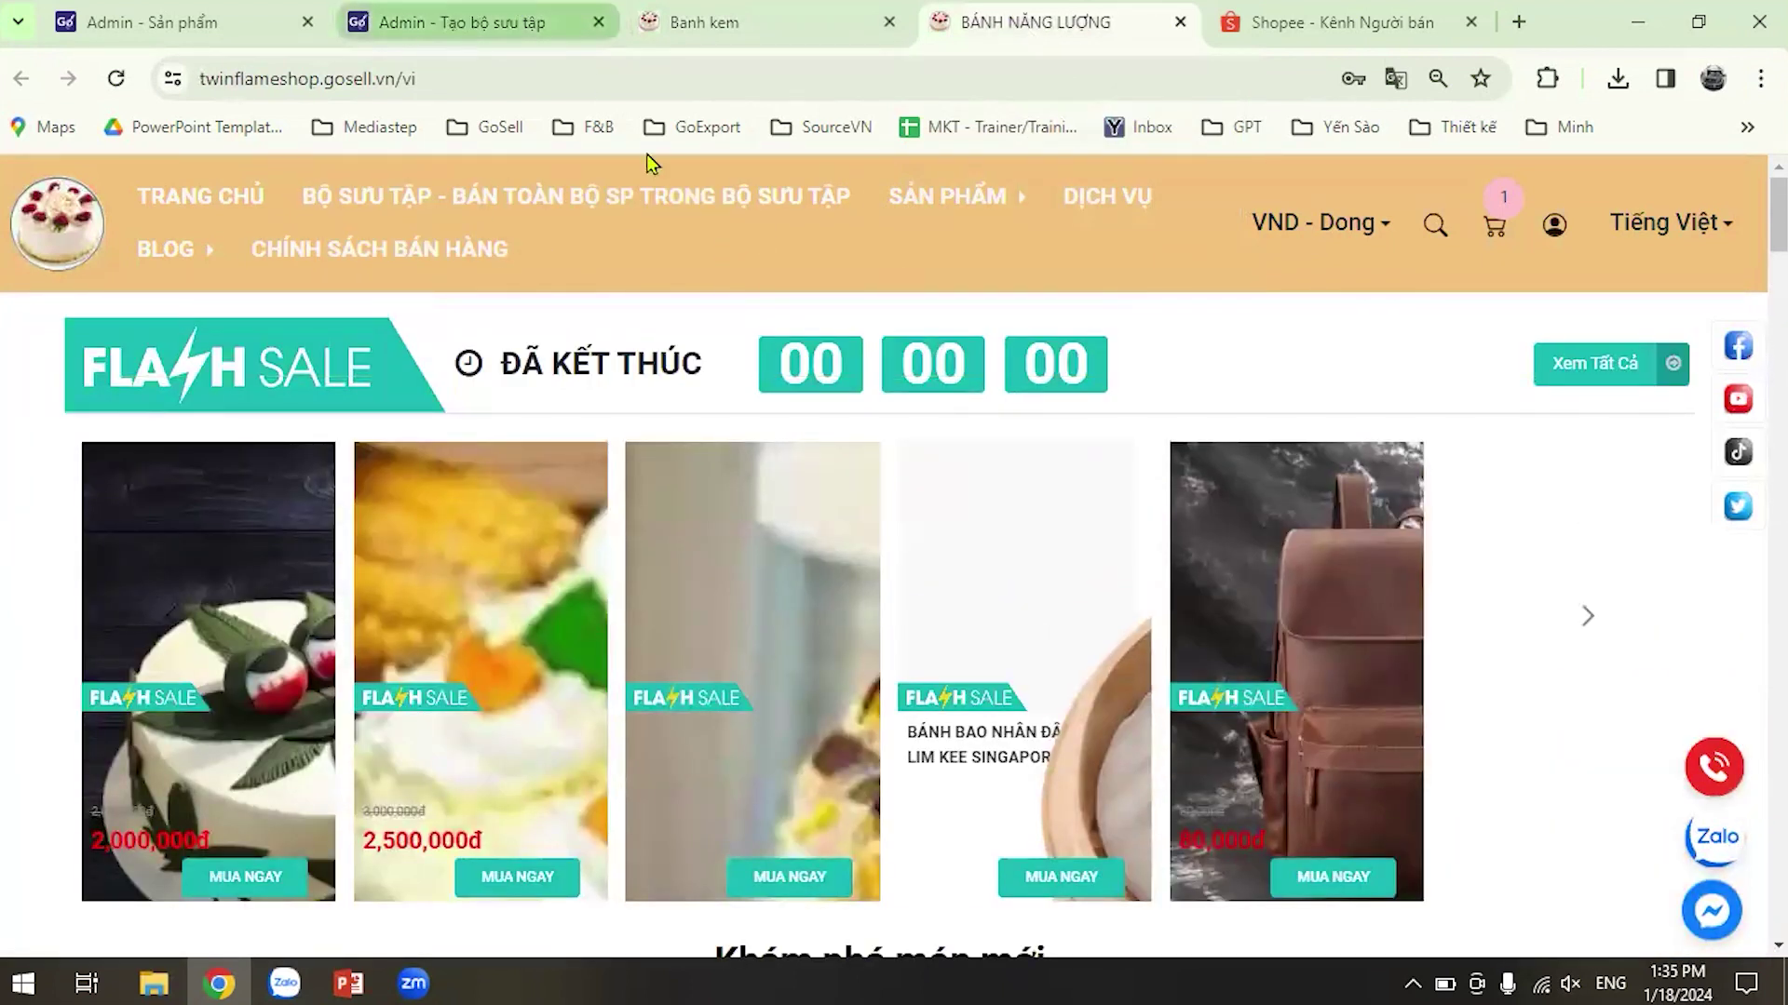
mouse_move(357, 483)
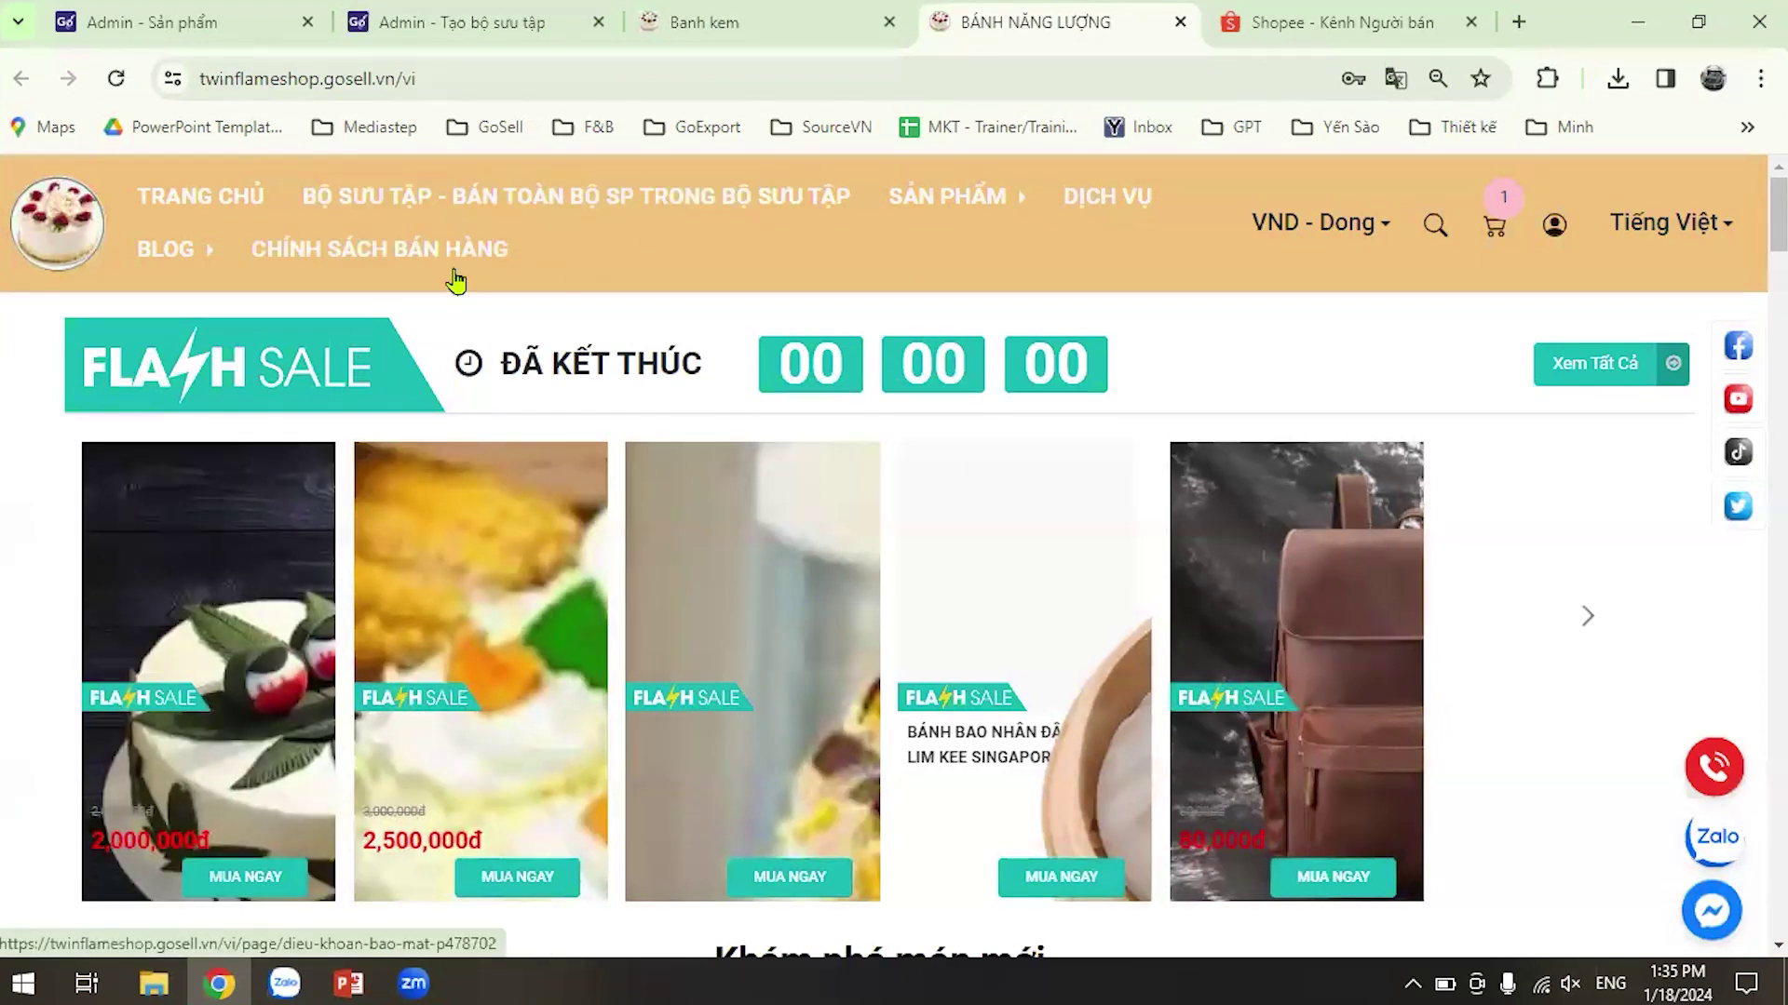
Open the Danh Mục menu list of the Cửa Hàng Trực Tuyến sales channel in the store admin.
click(224, 20)
scroll(140, 670, down, 7)
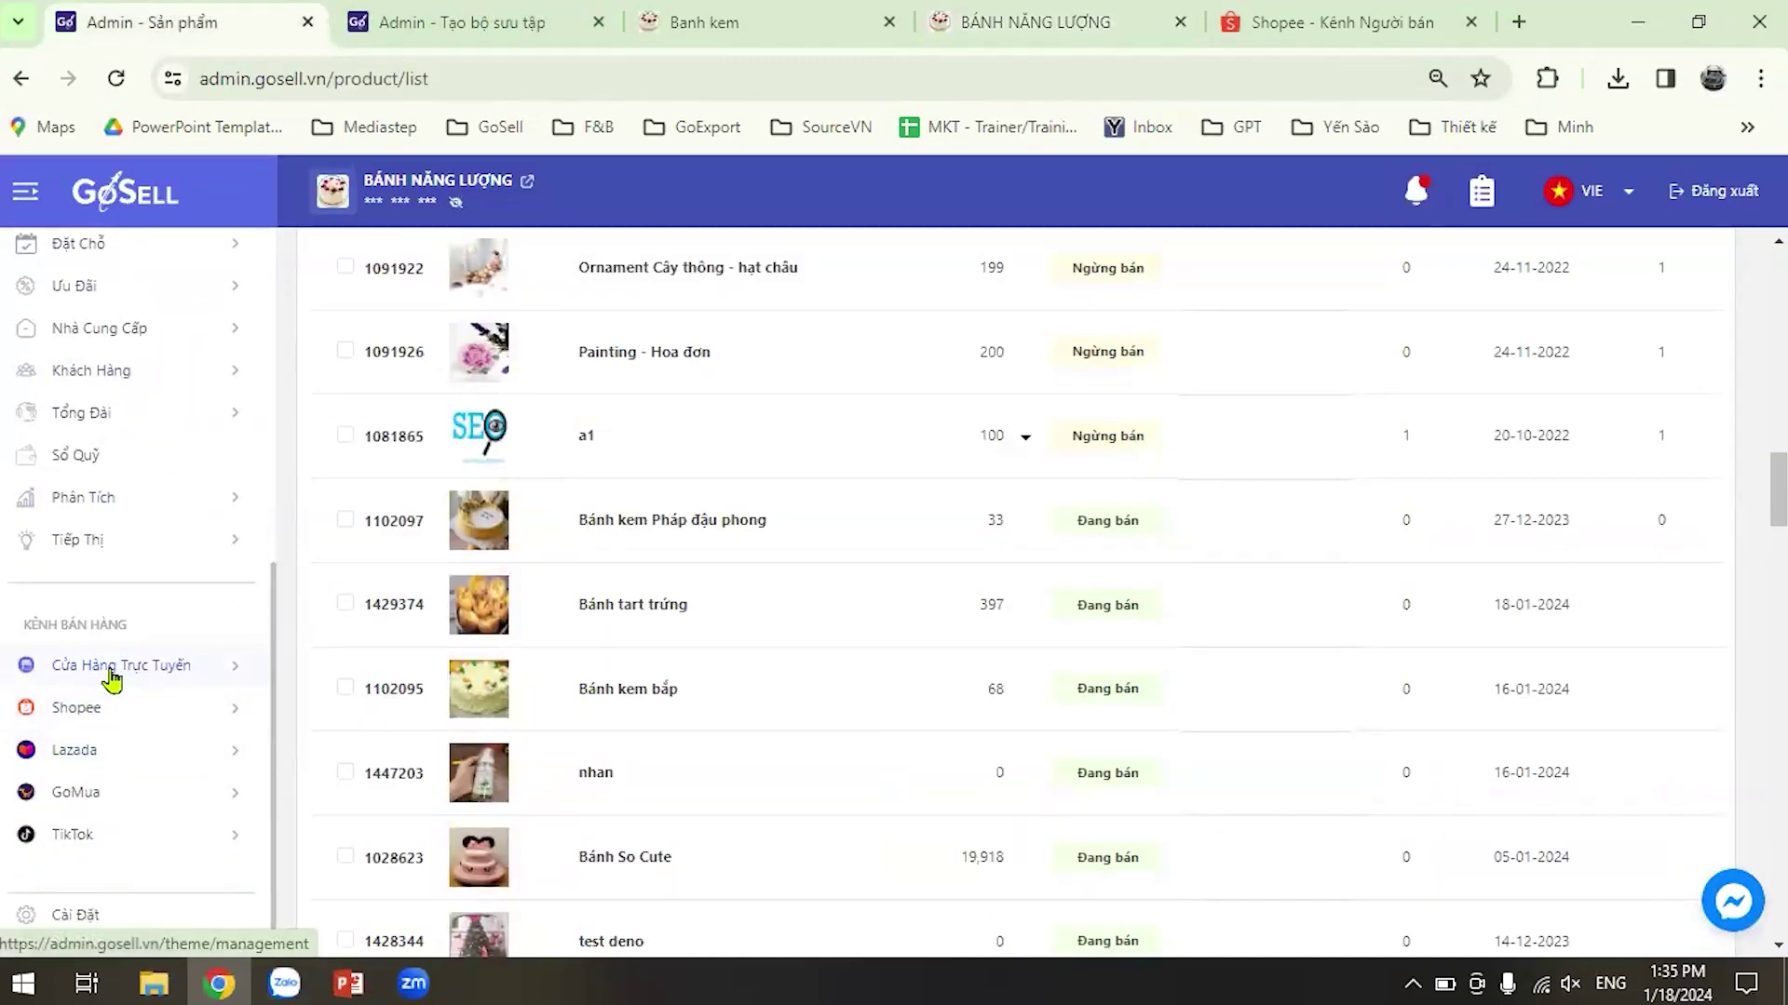
click(110, 670)
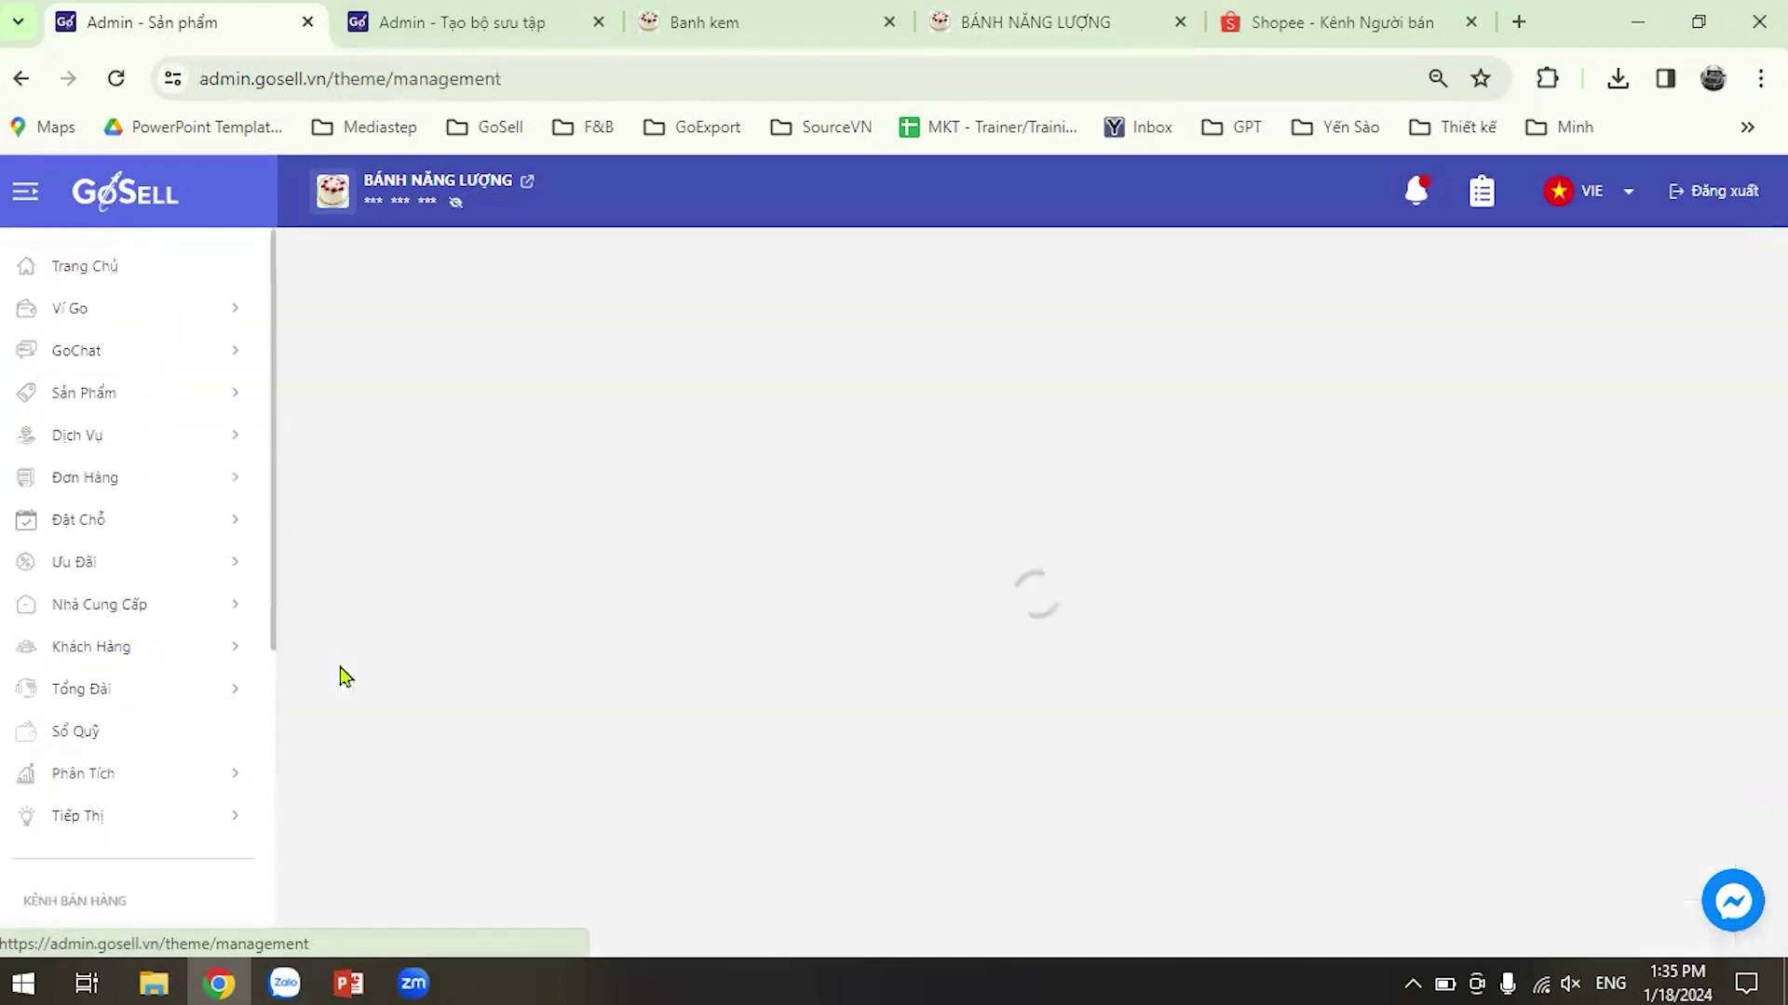
scroll(114, 601, down, 2)
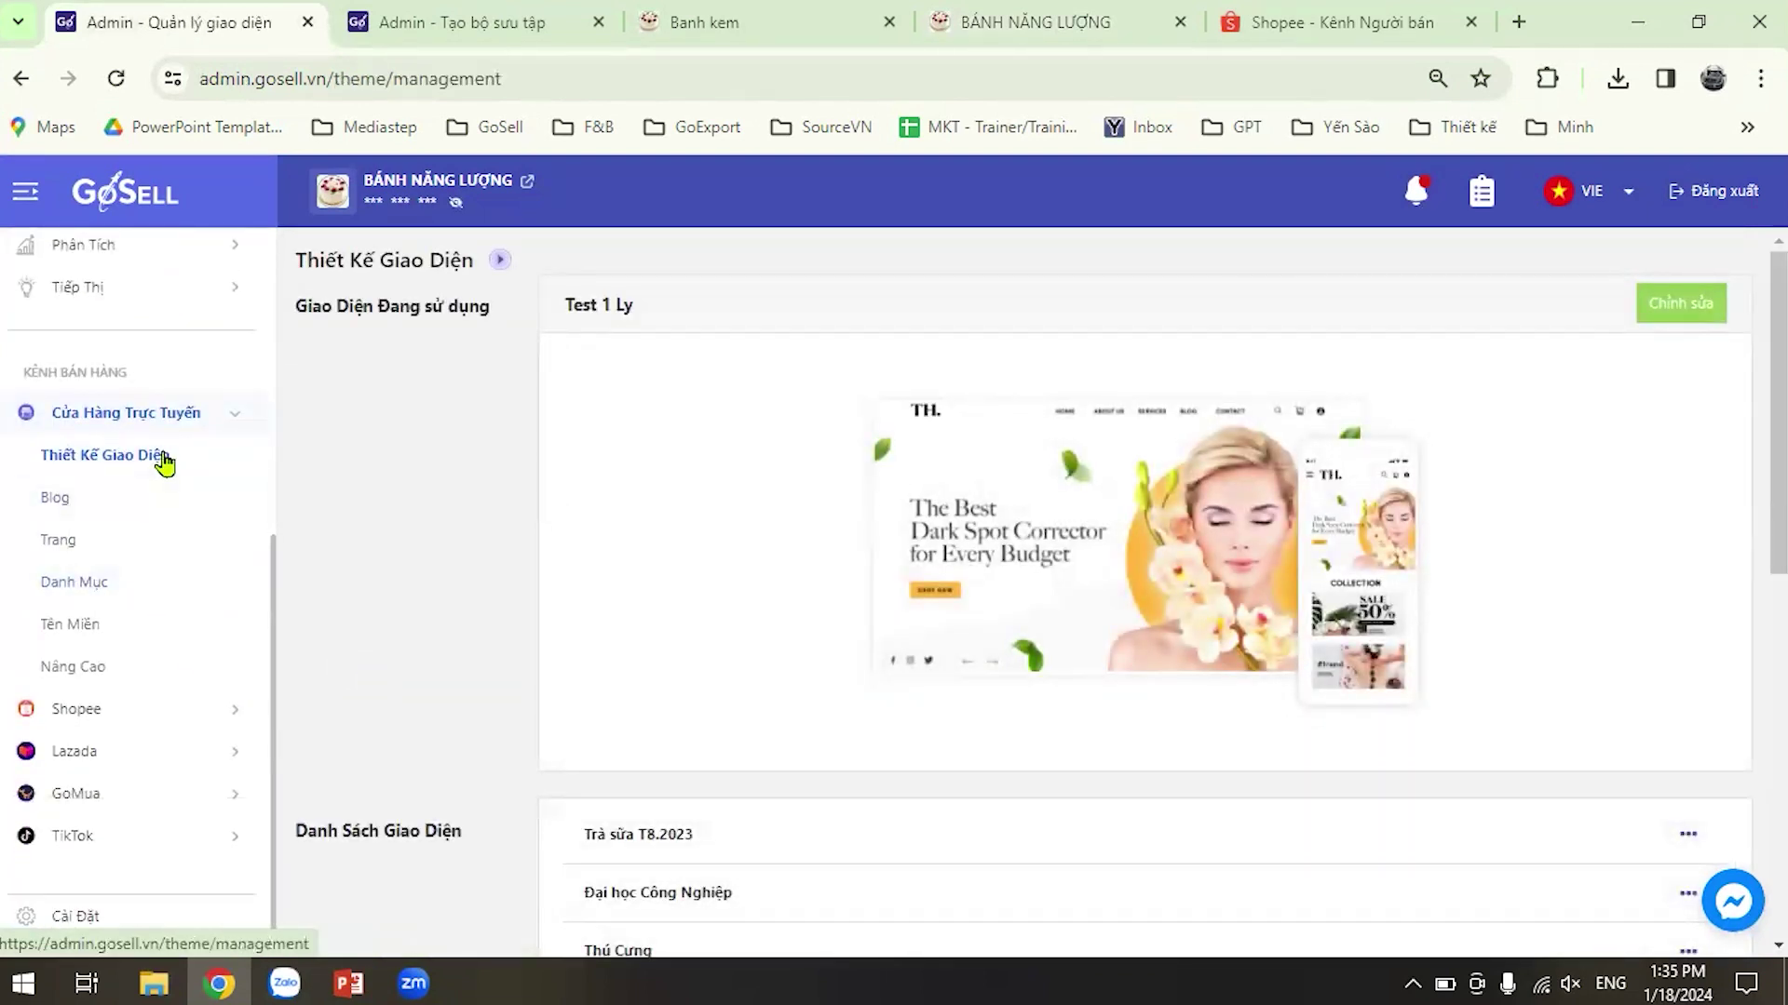
click(97, 594)
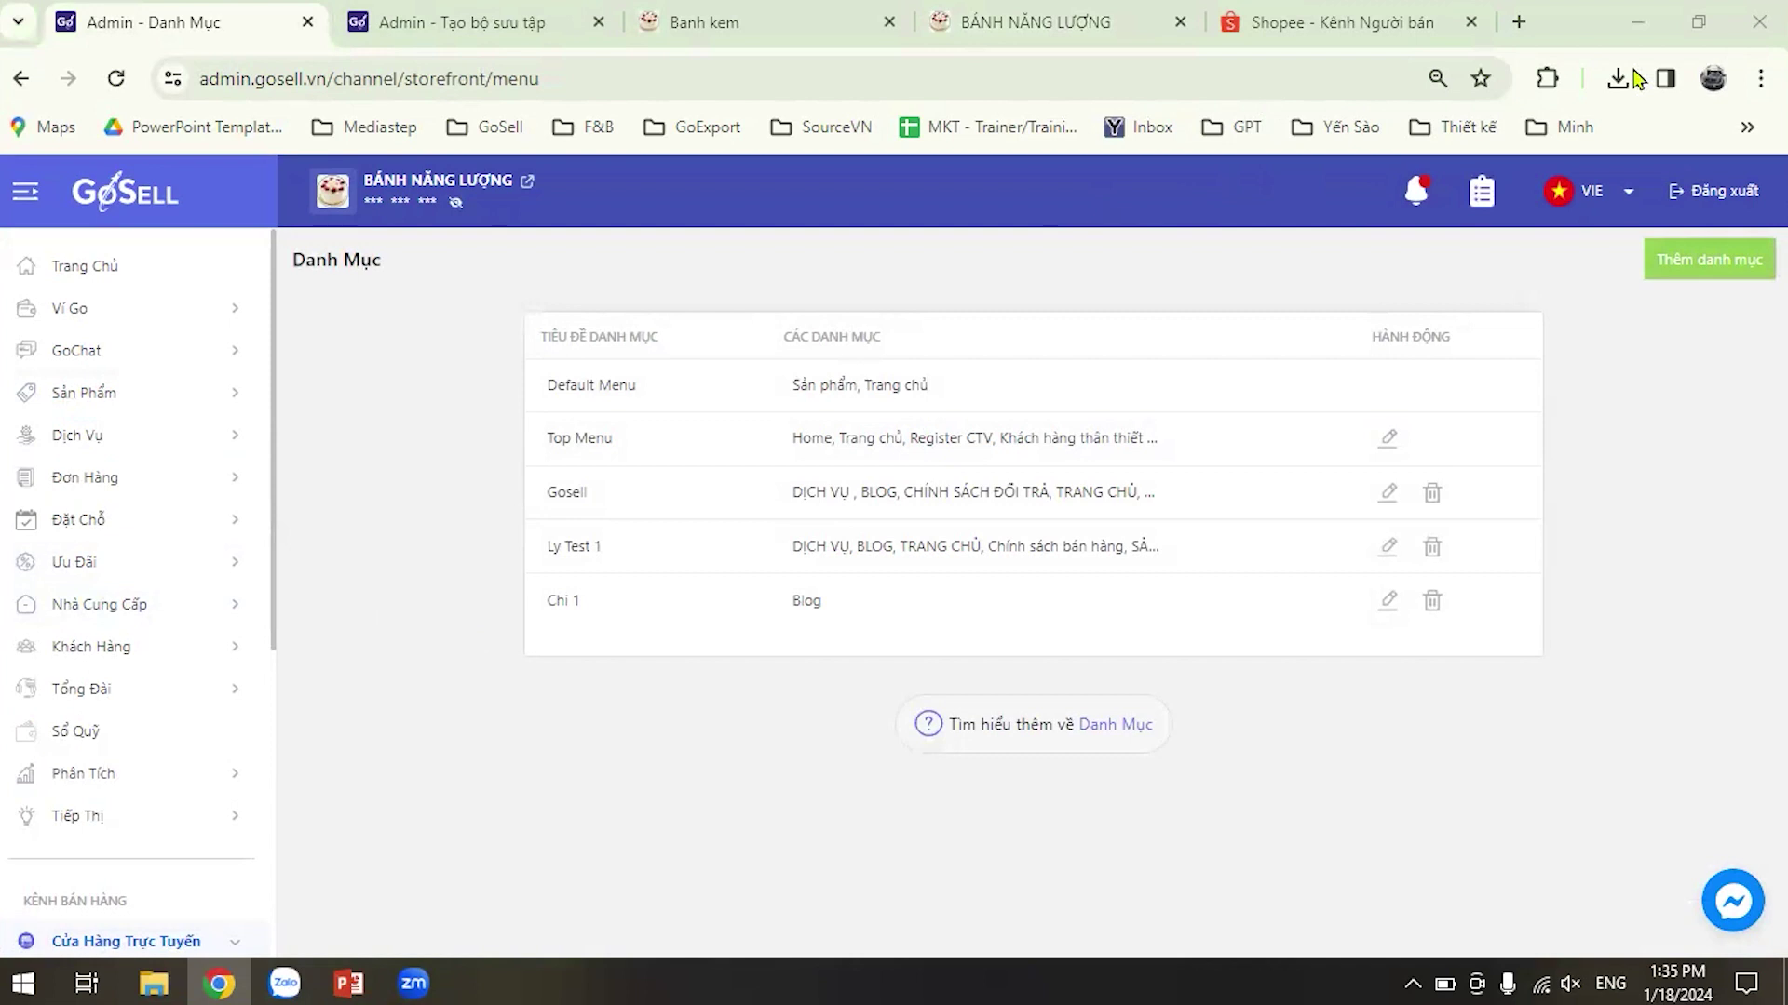
scroll(68, 731, down, 5)
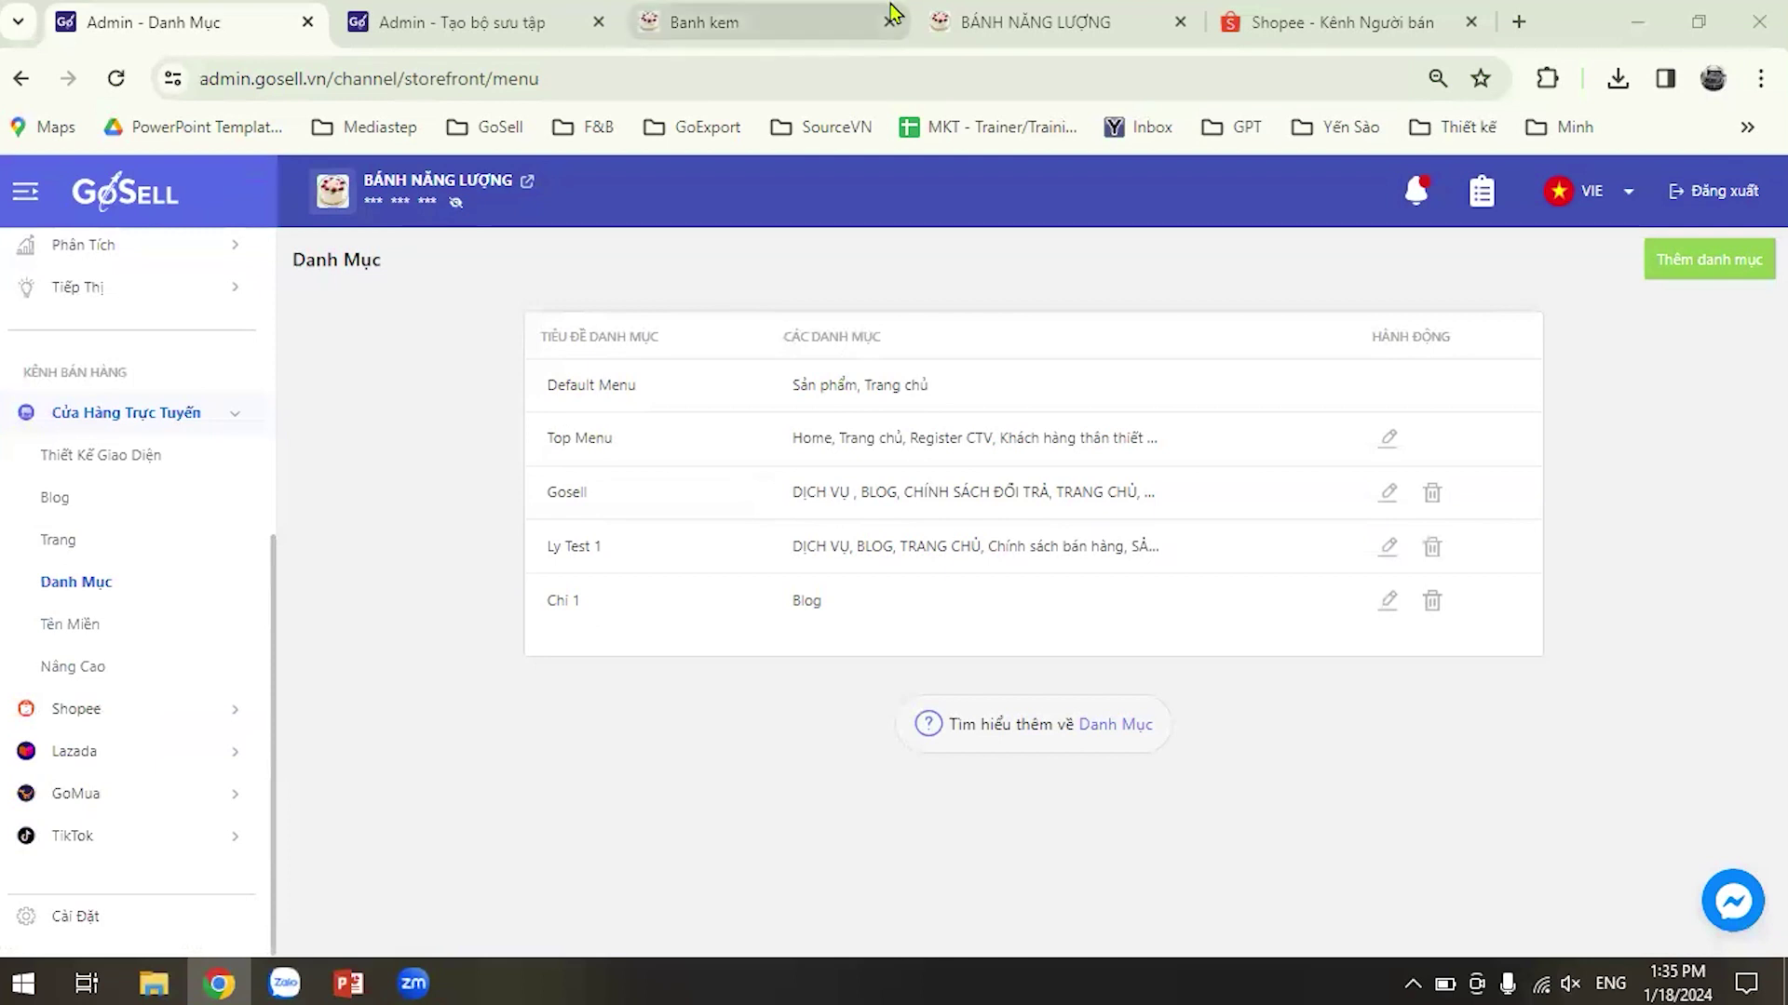
Check the storefront home page, close the unsaved new collection form, and return to the Danh Mục list.
click(1033, 22)
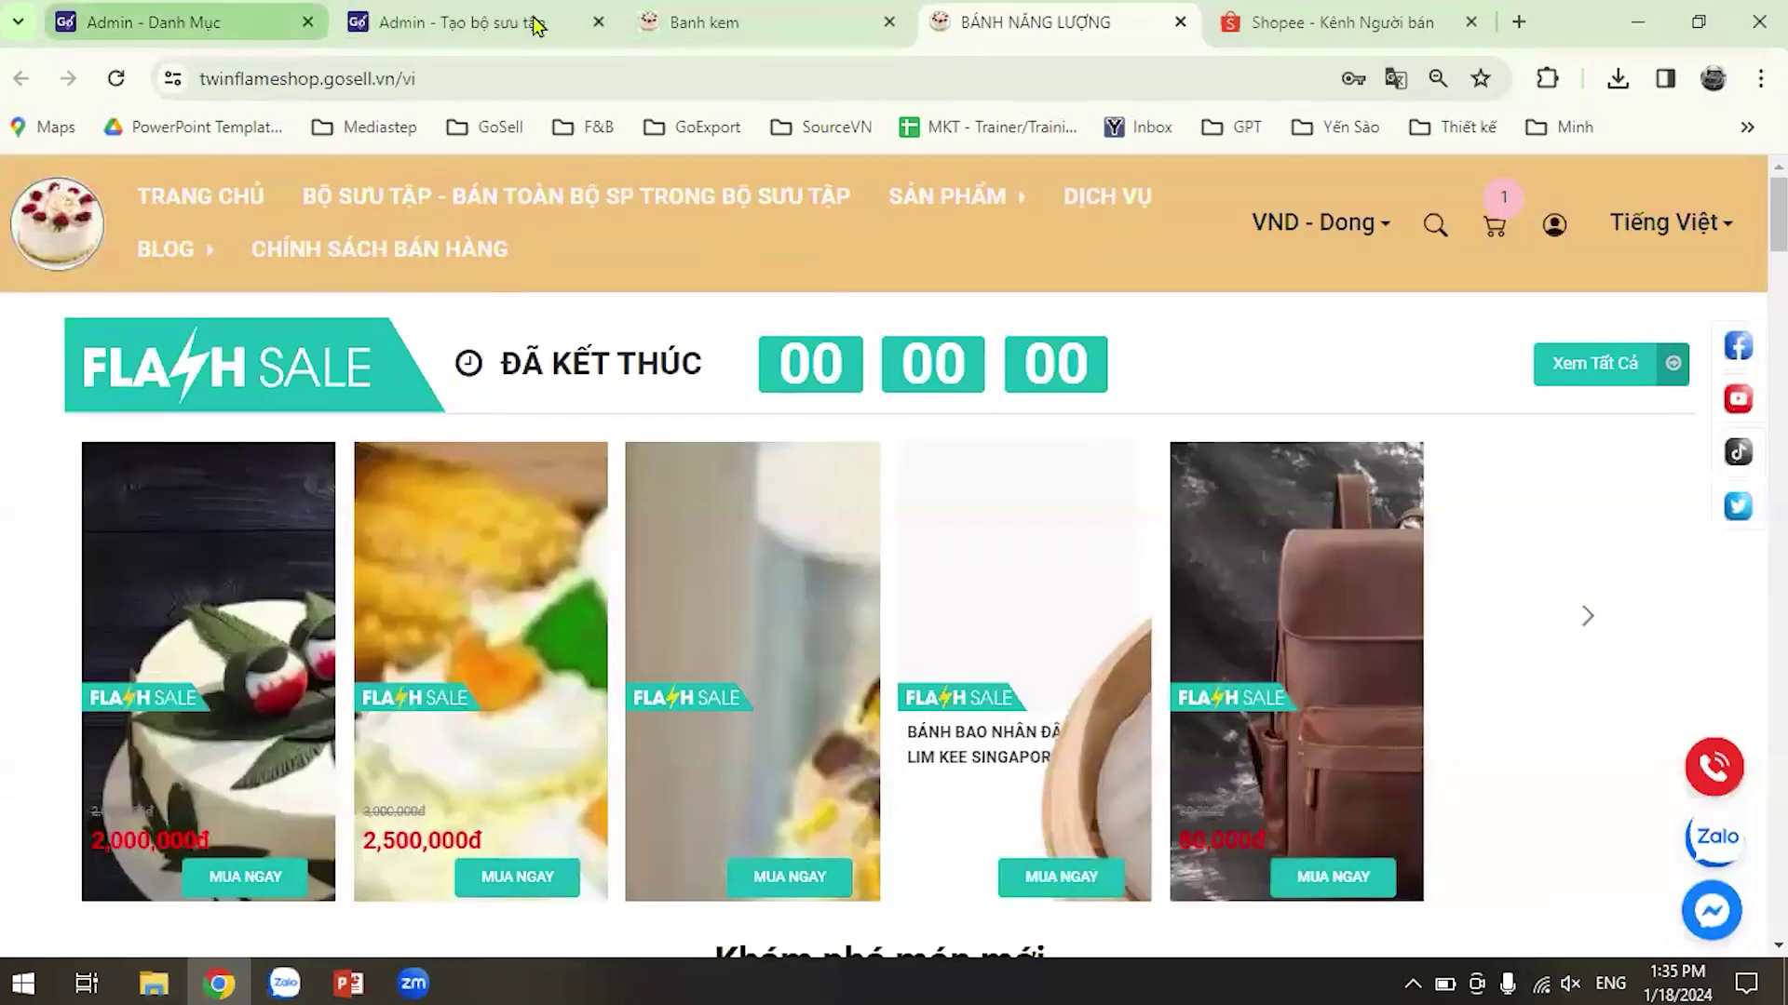
click(597, 22)
click(191, 32)
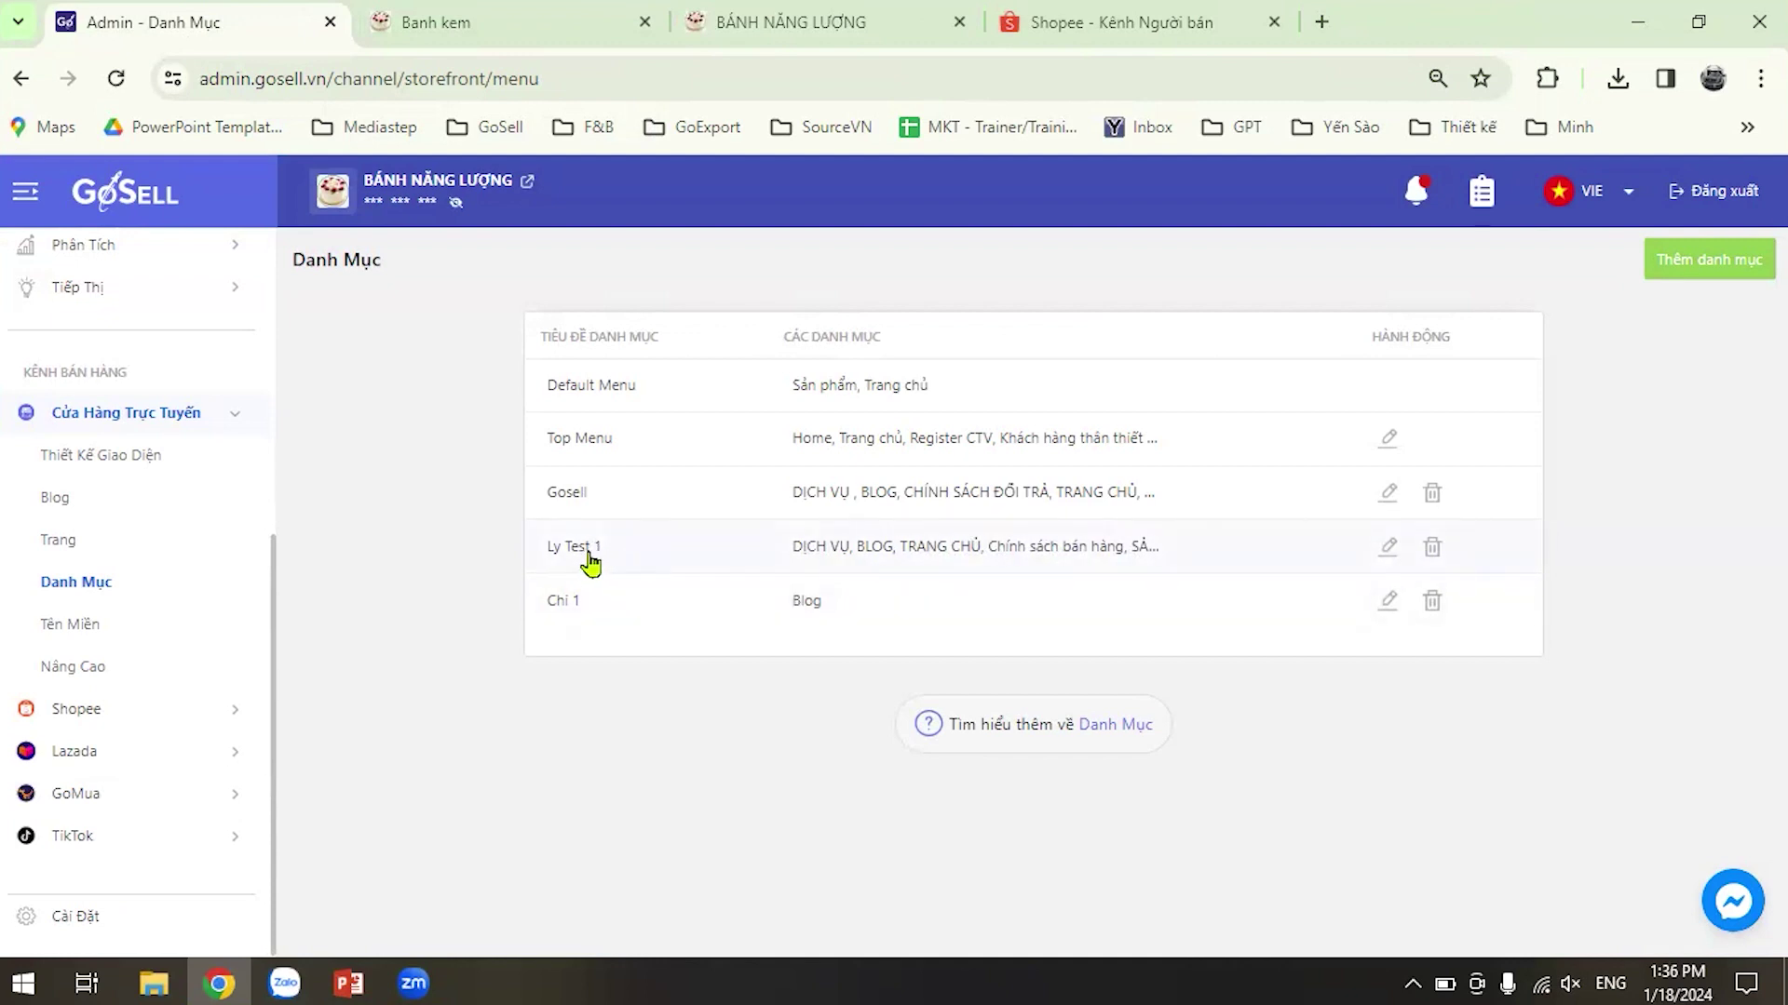
Open the Ly Test 1 menu for editing and compare its items with the storefront's navigation menu.
click(1387, 549)
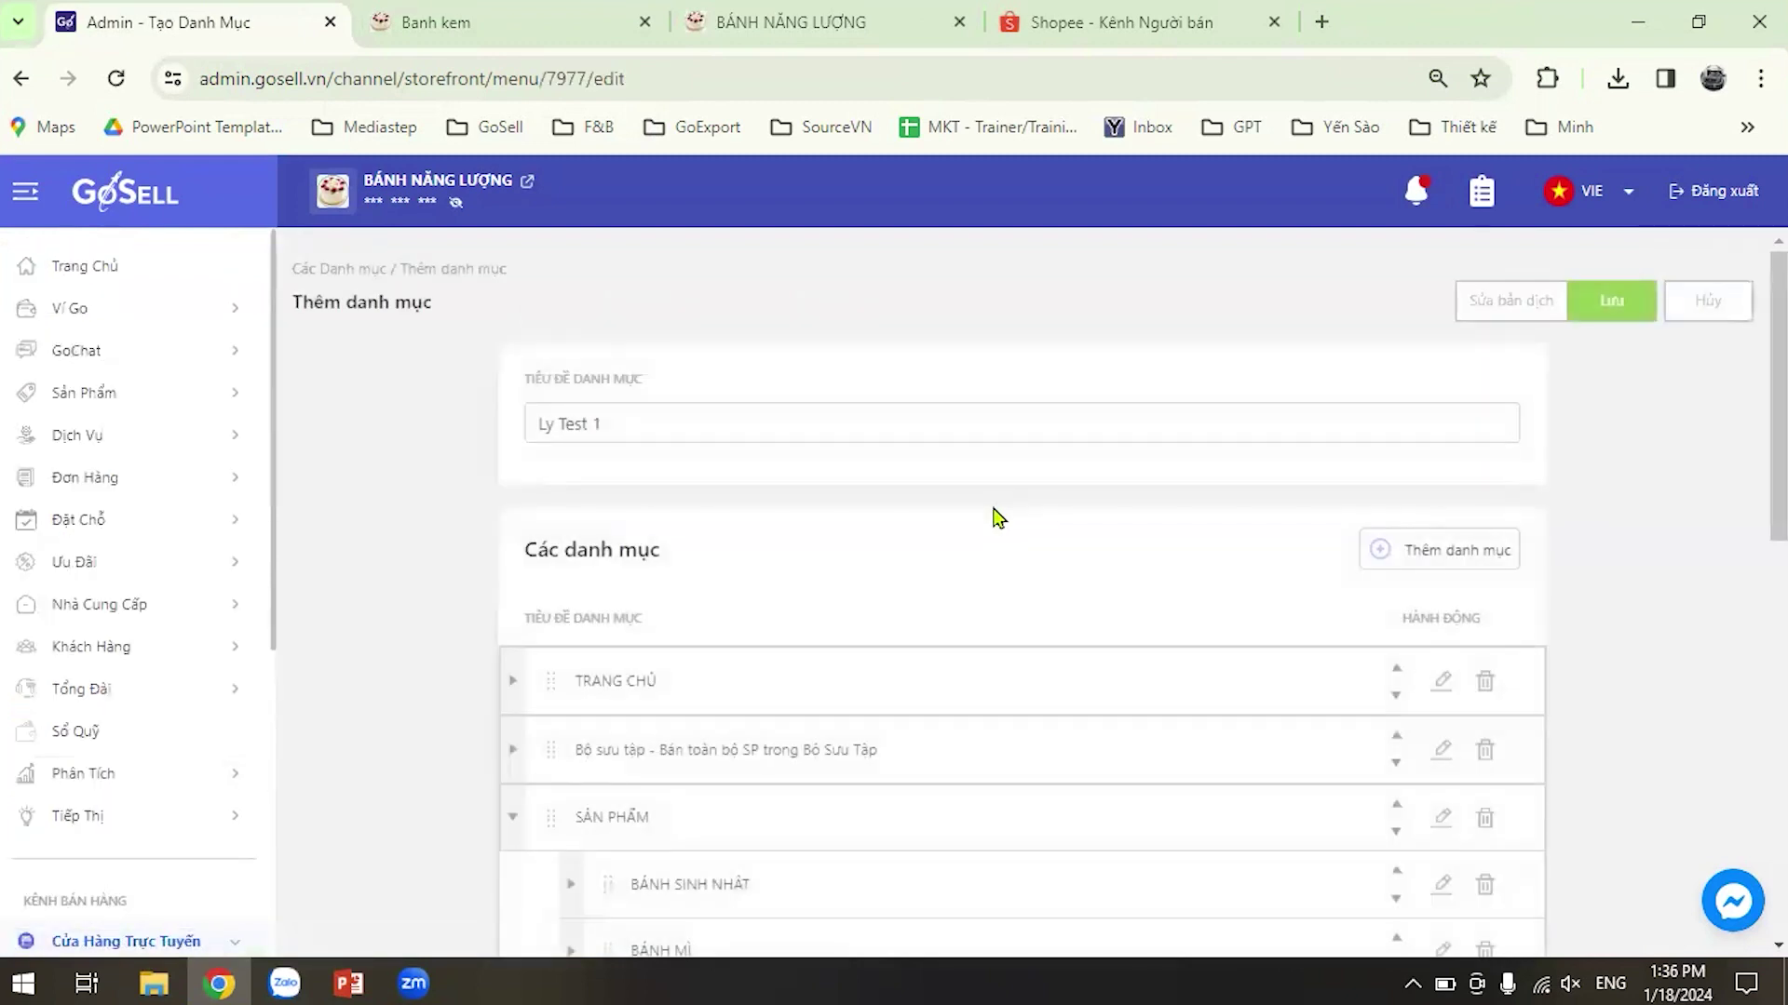
scroll(1750, 381, down, 2)
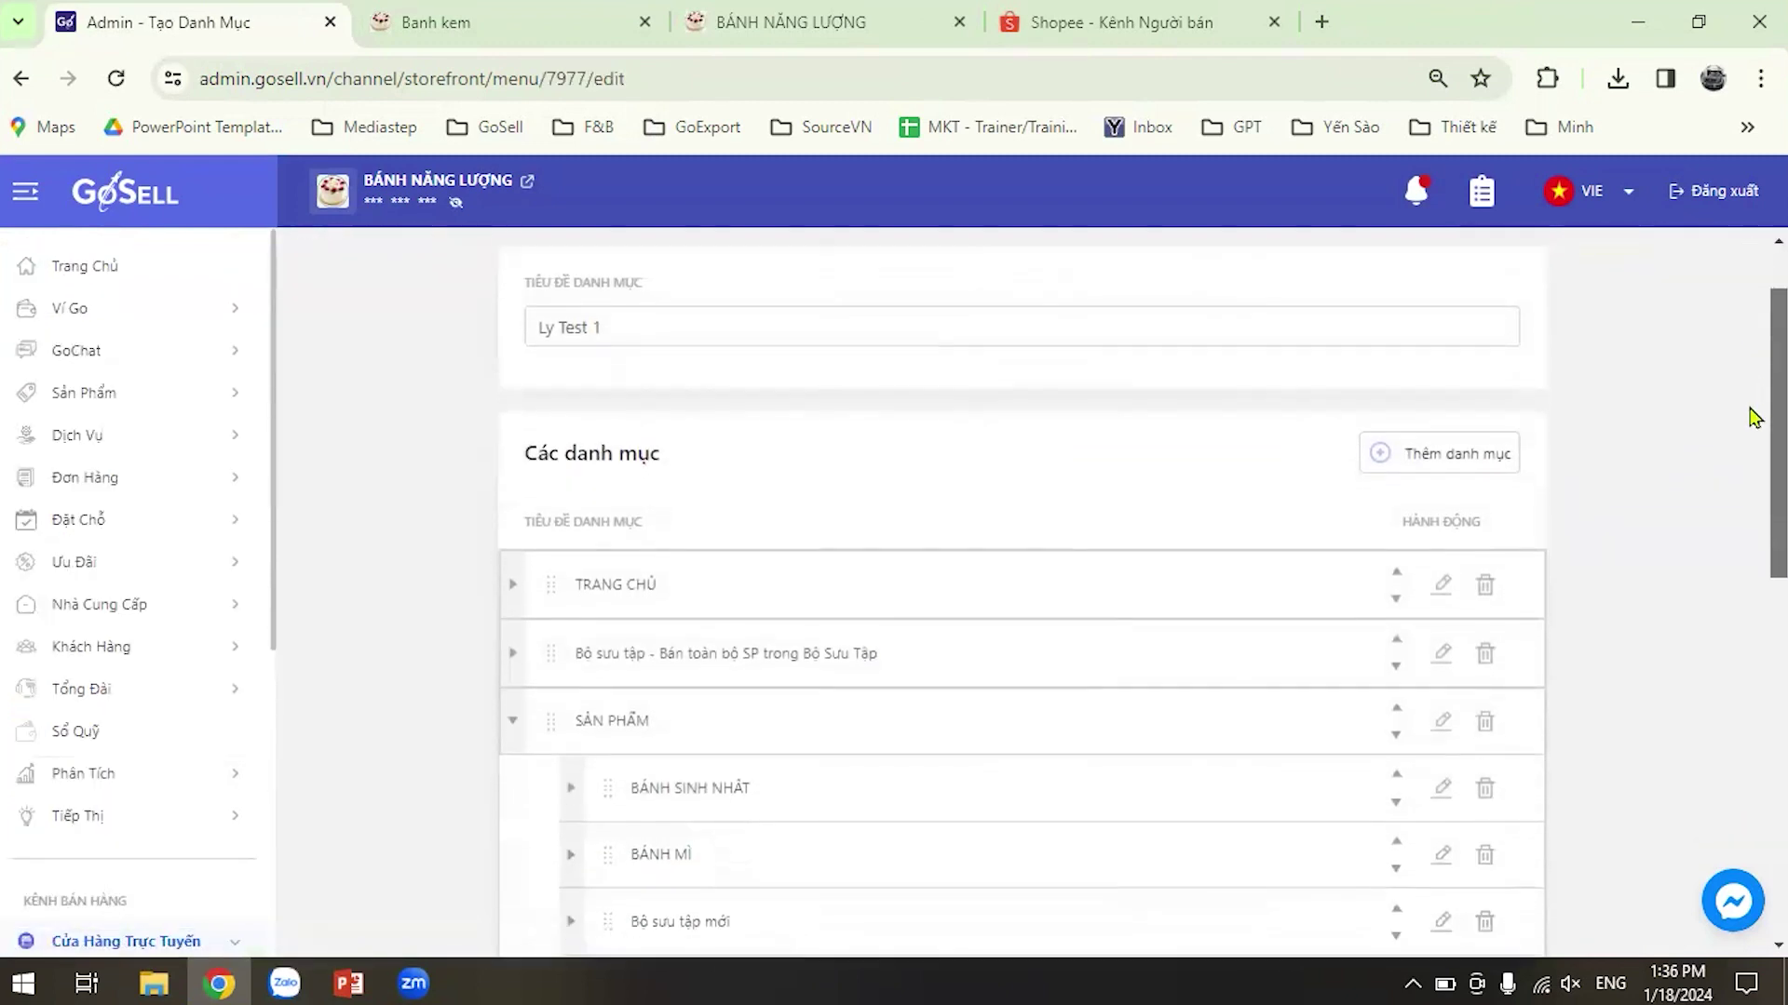
scroll(1754, 447, down, 2)
scroll(1751, 503, up, 1)
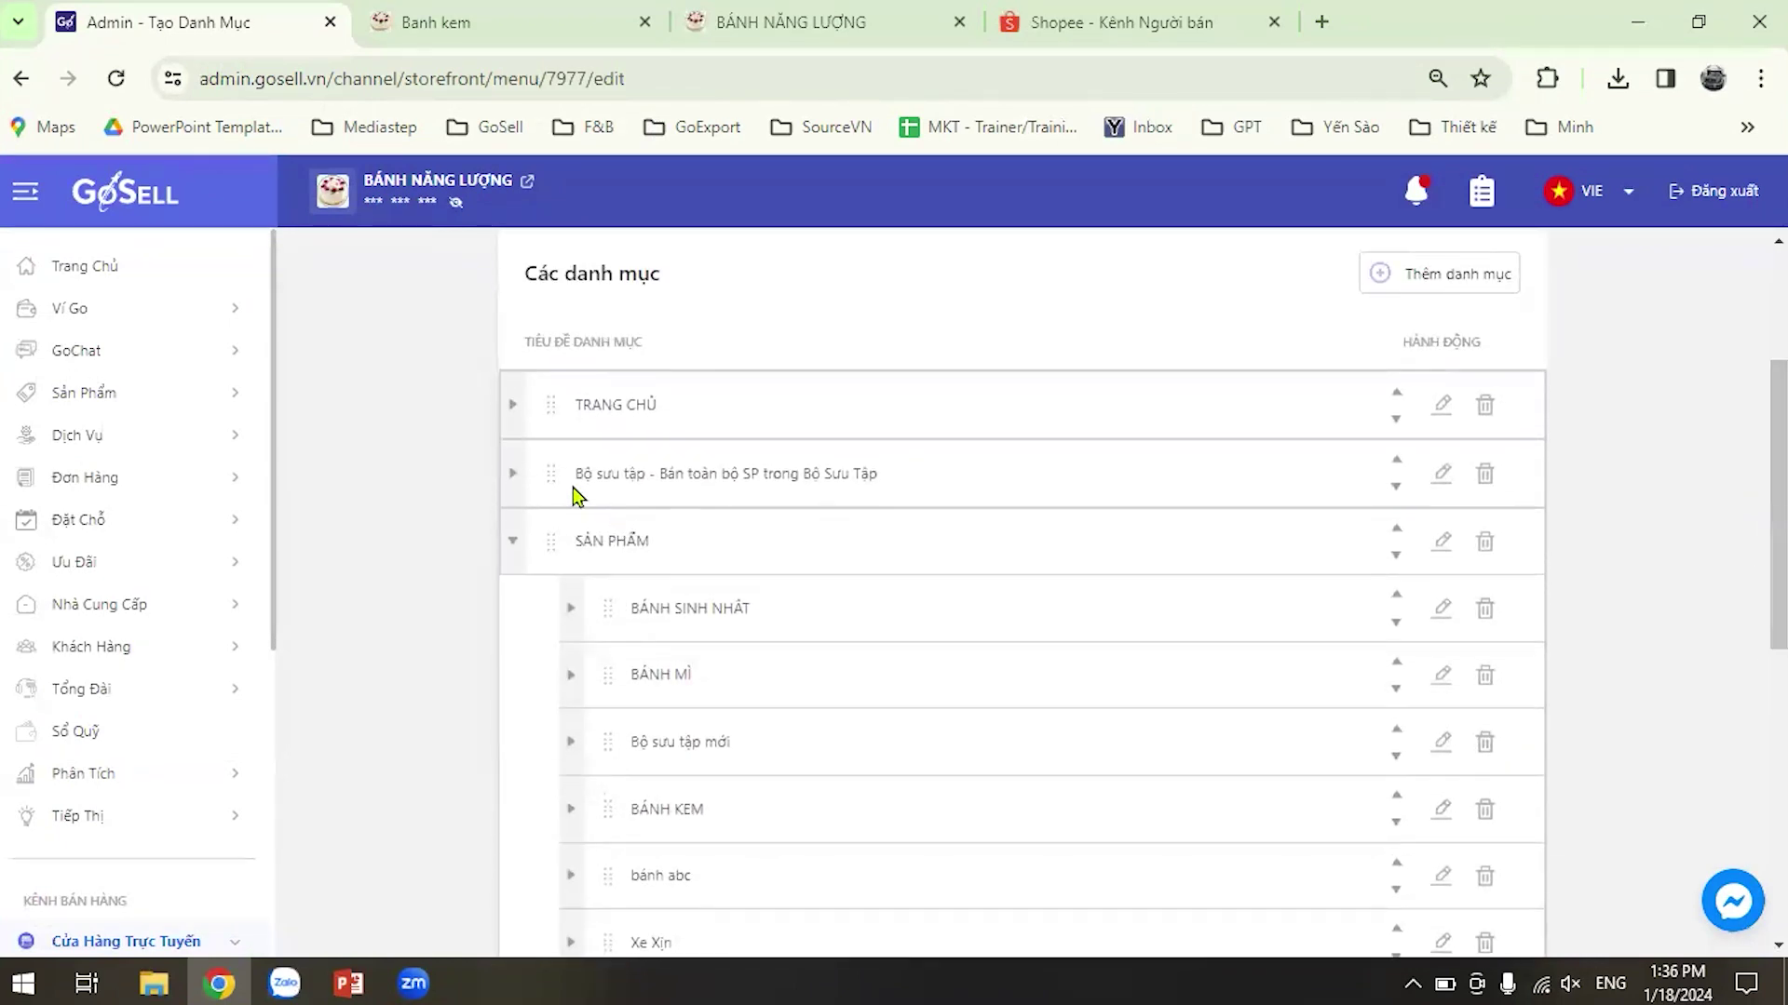
click(838, 20)
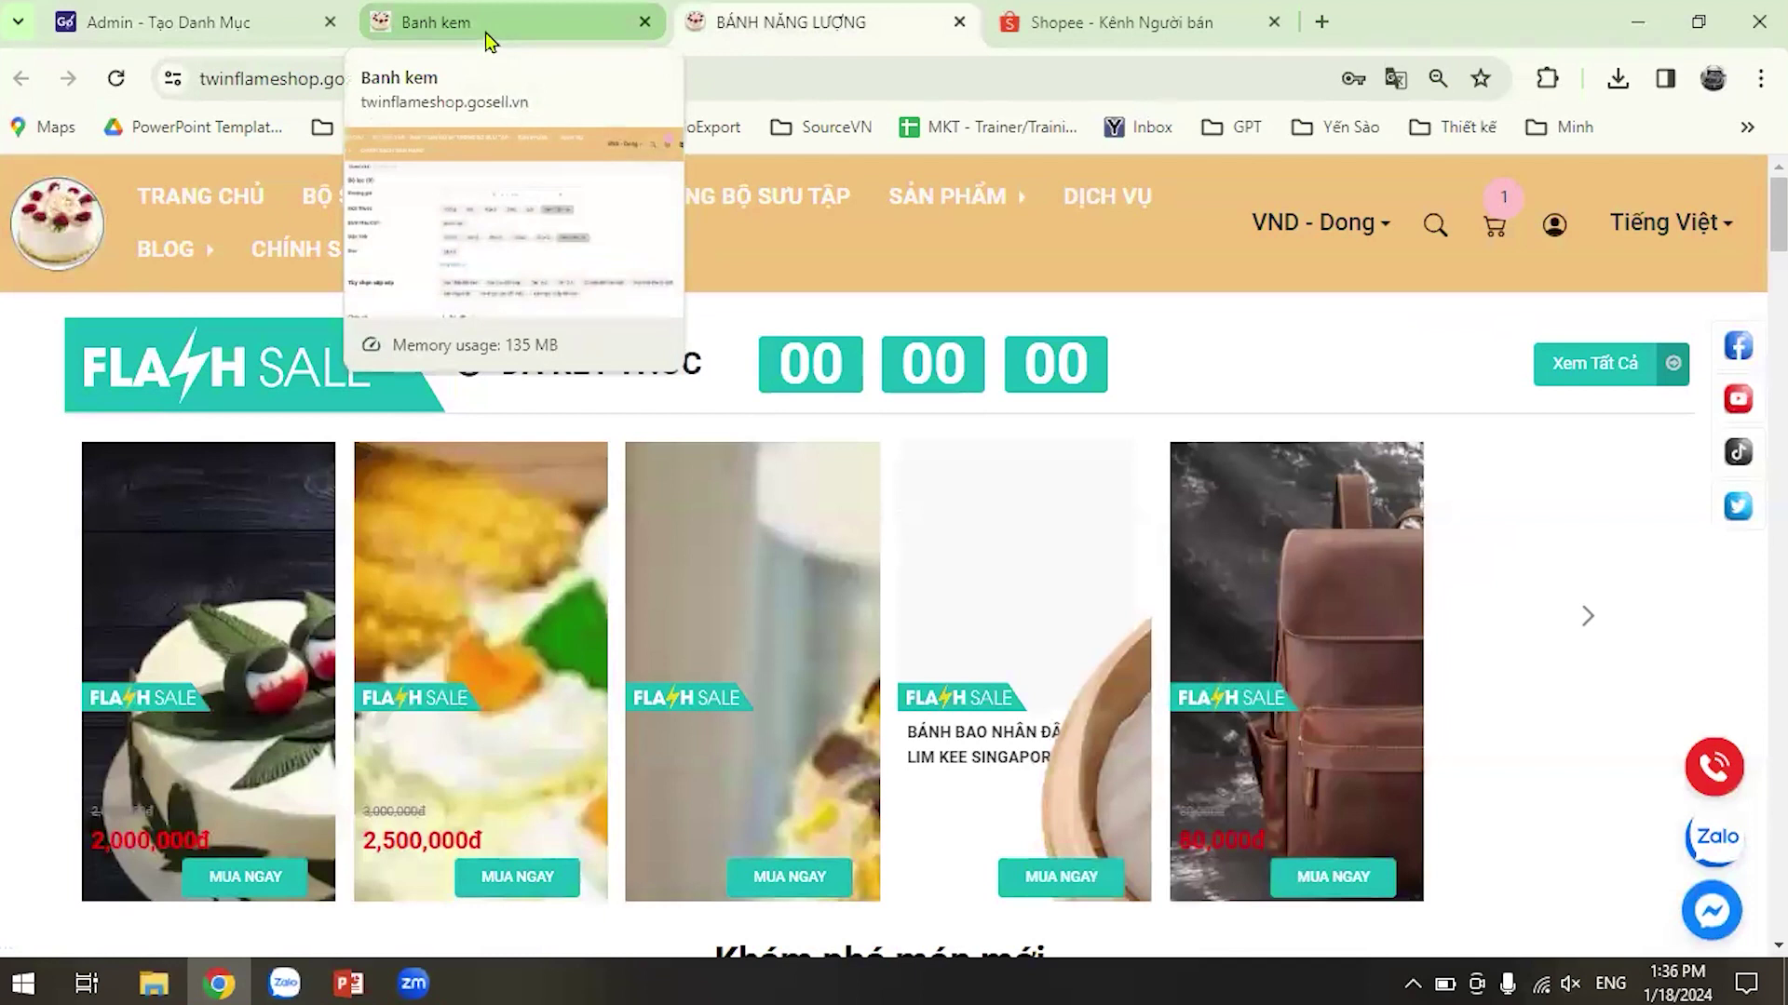
click(251, 28)
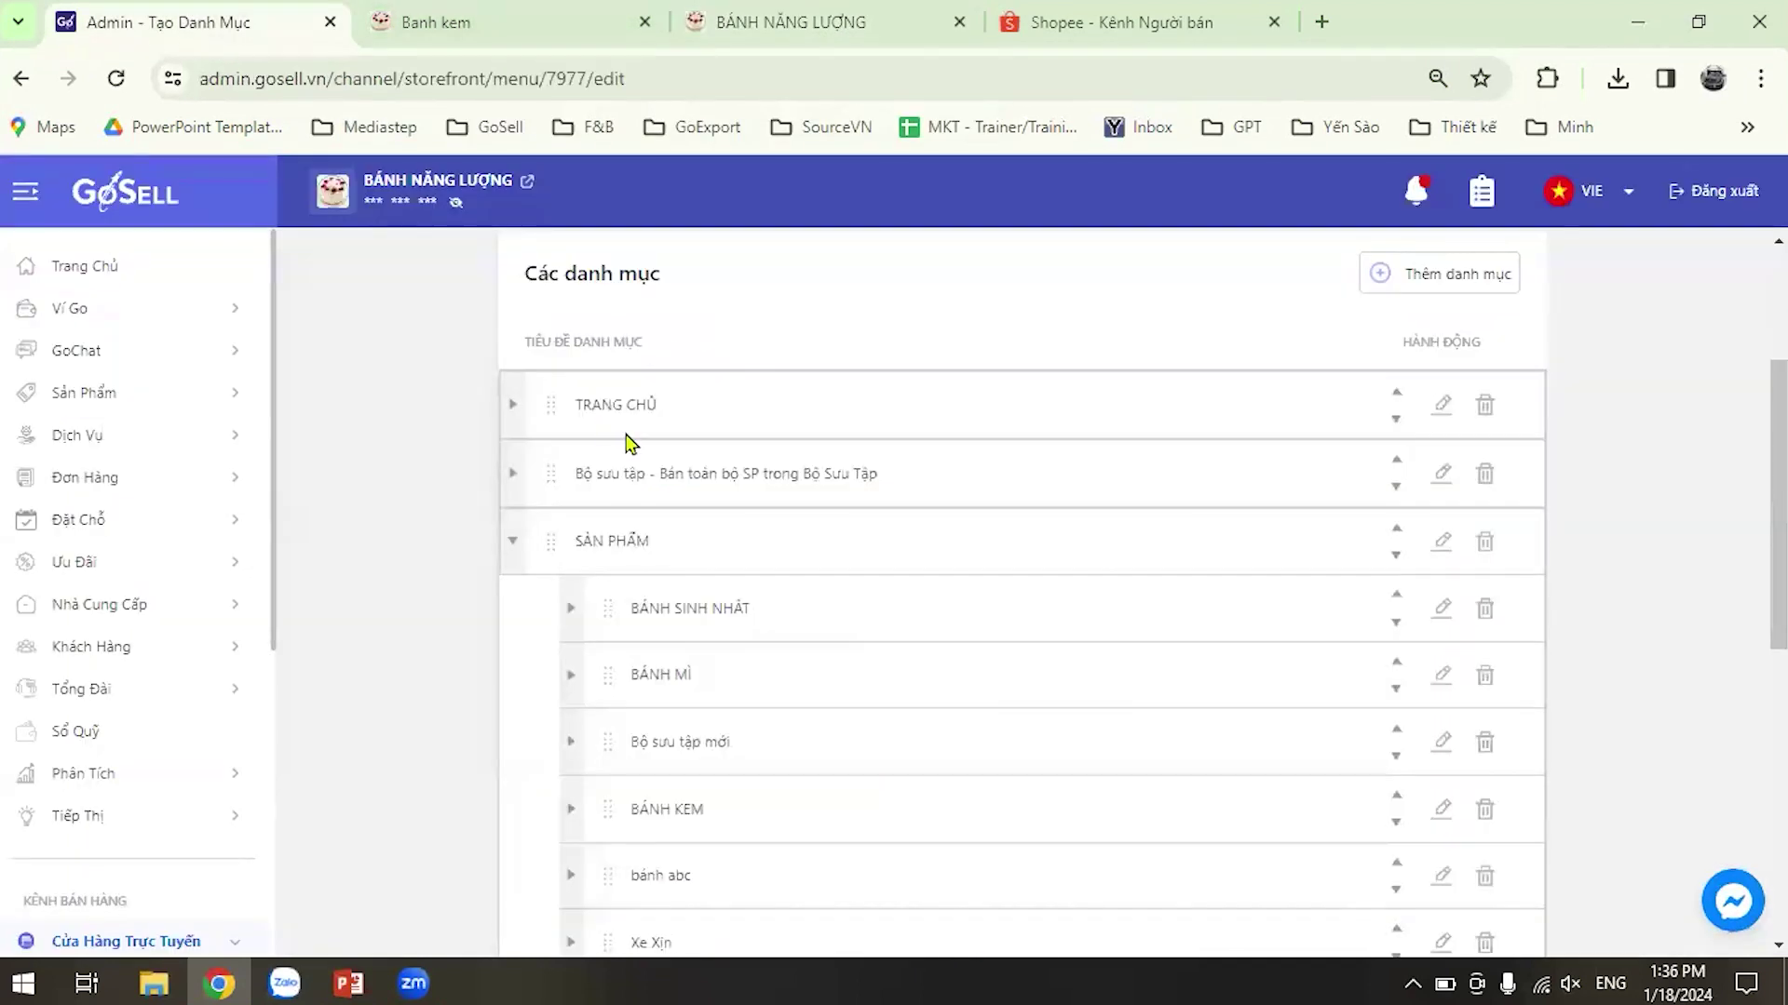
Delete the "Bộ sưu tập - Bán toàn bộ SP trong Bộ Sưu Tập" item from the Ly Test 1 menu.
click(1485, 474)
click(964, 642)
scroll(893, 577, down, 3)
scroll(745, 531, up, 2)
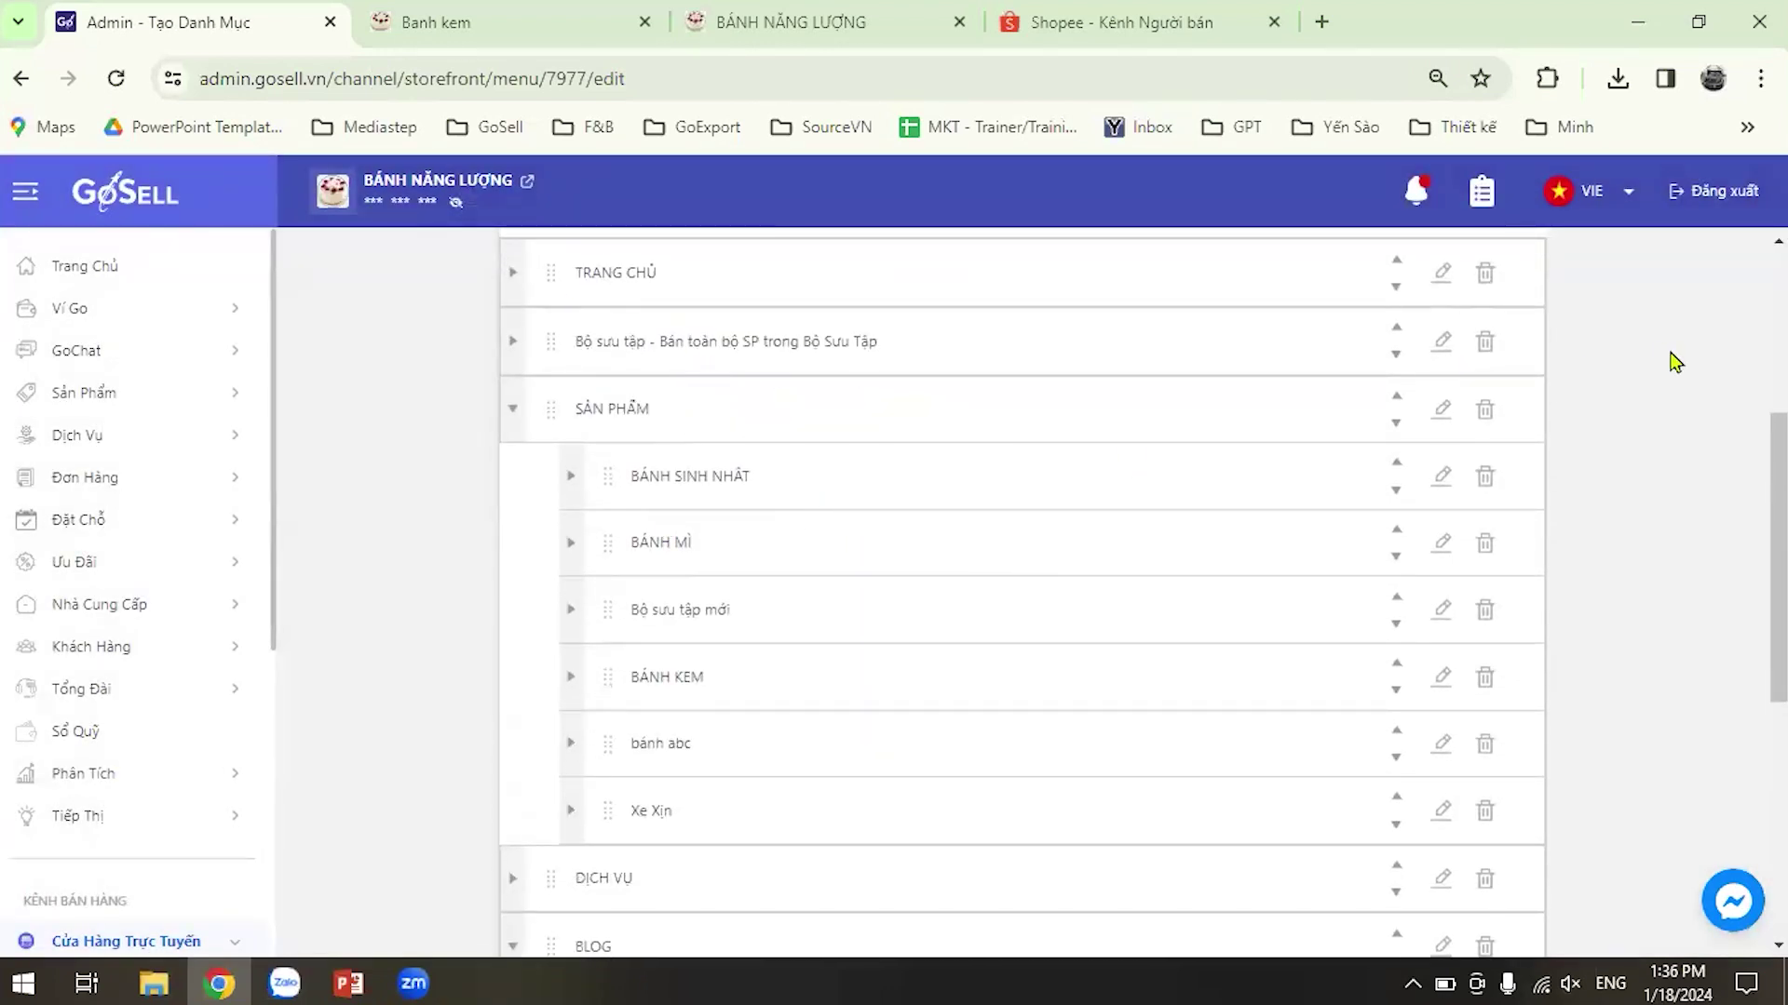
scroll(1755, 541, down, 1)
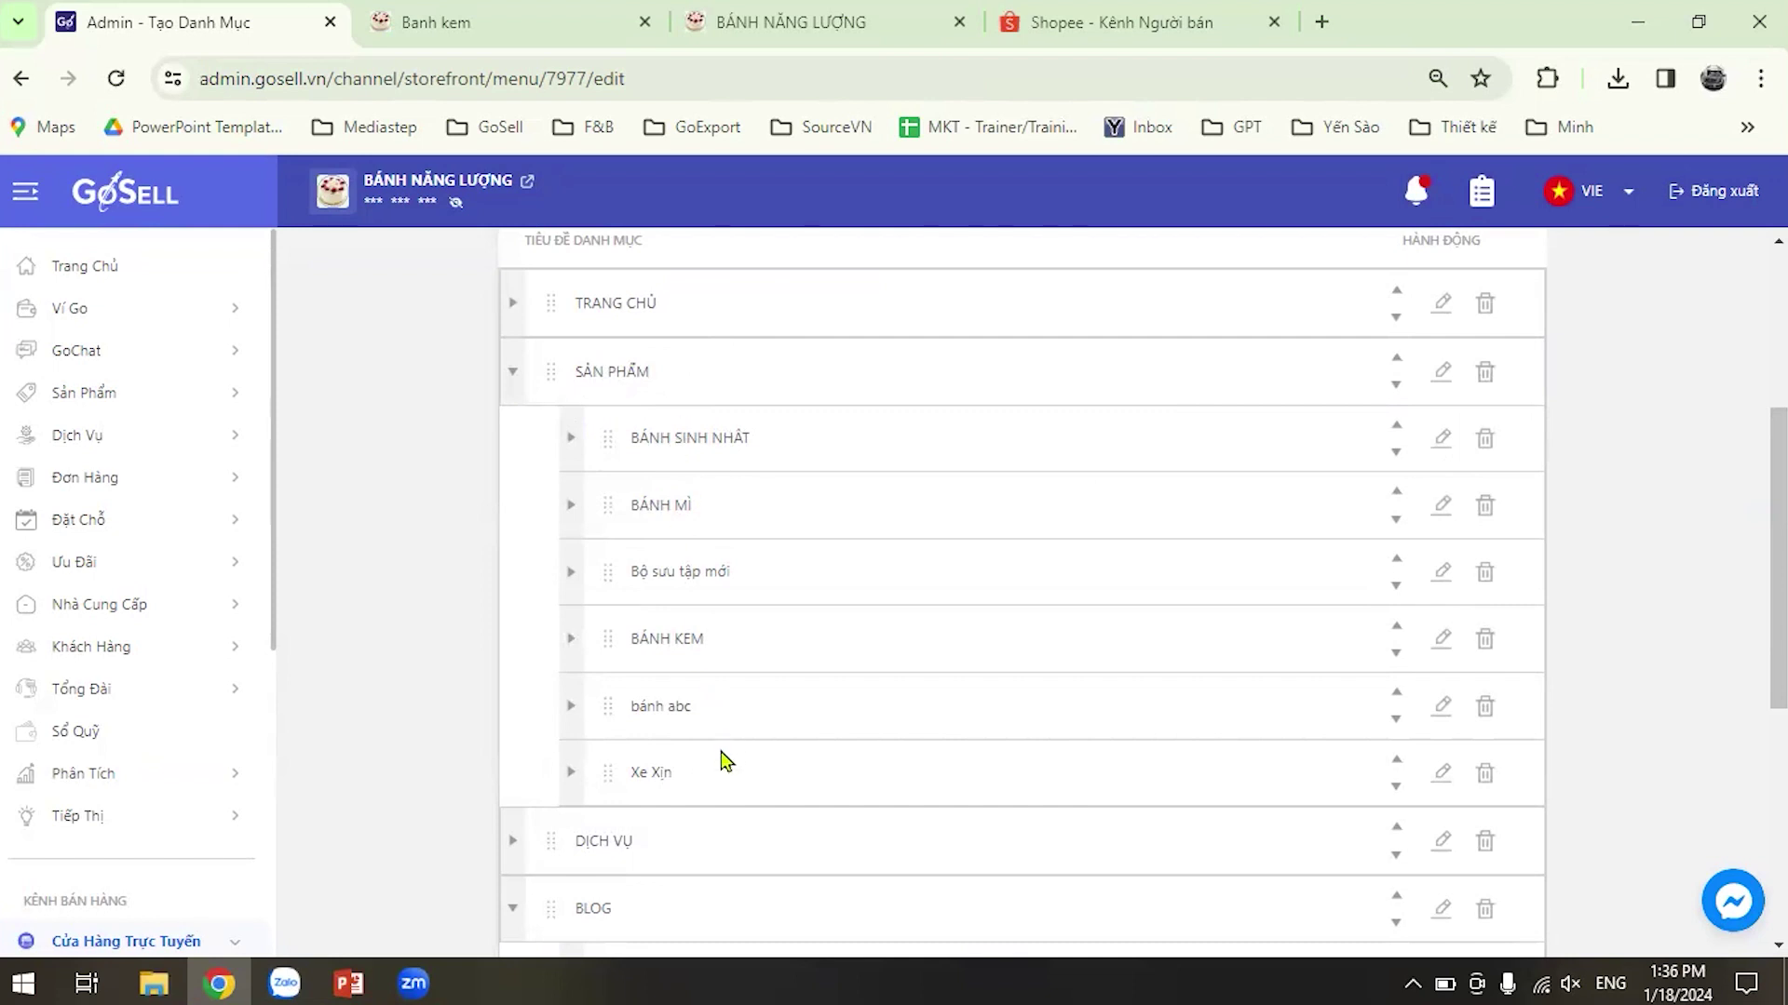
Review the items nested under SẢN PHẨM and BLOG in the Ly Test 1 menu.
scroll(686, 567, down, 3)
scroll(662, 551, up, 3)
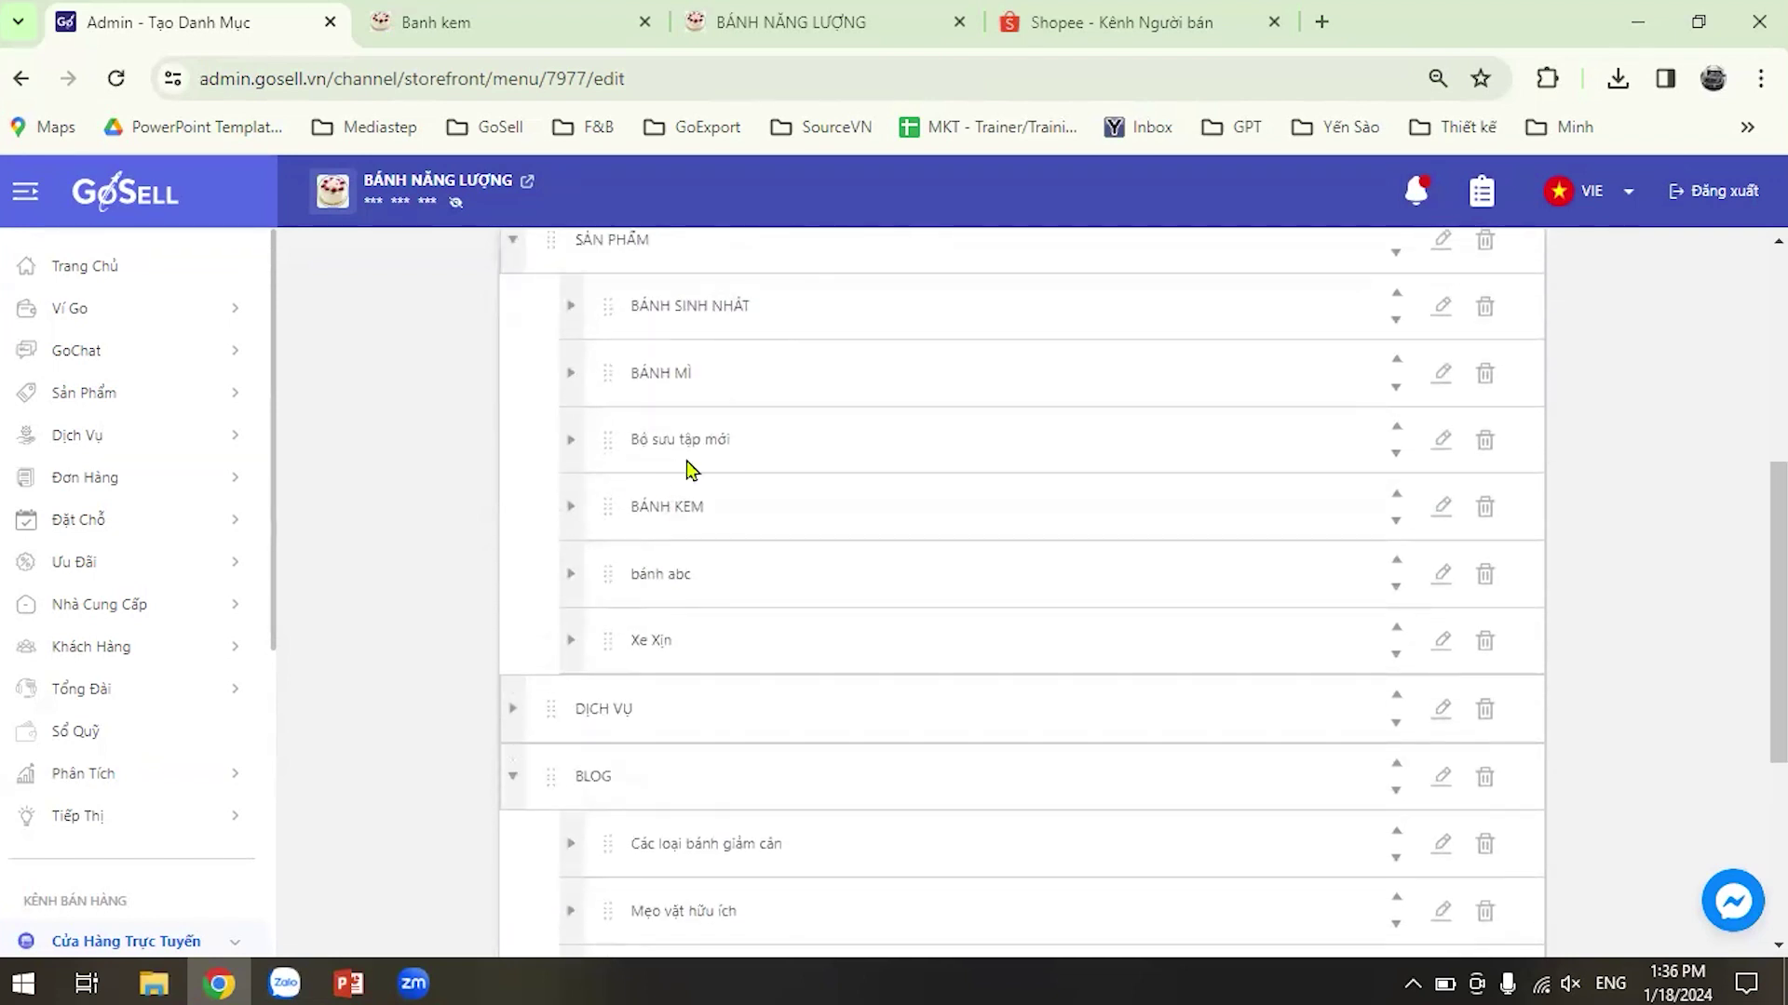
scroll(673, 490, up, 1)
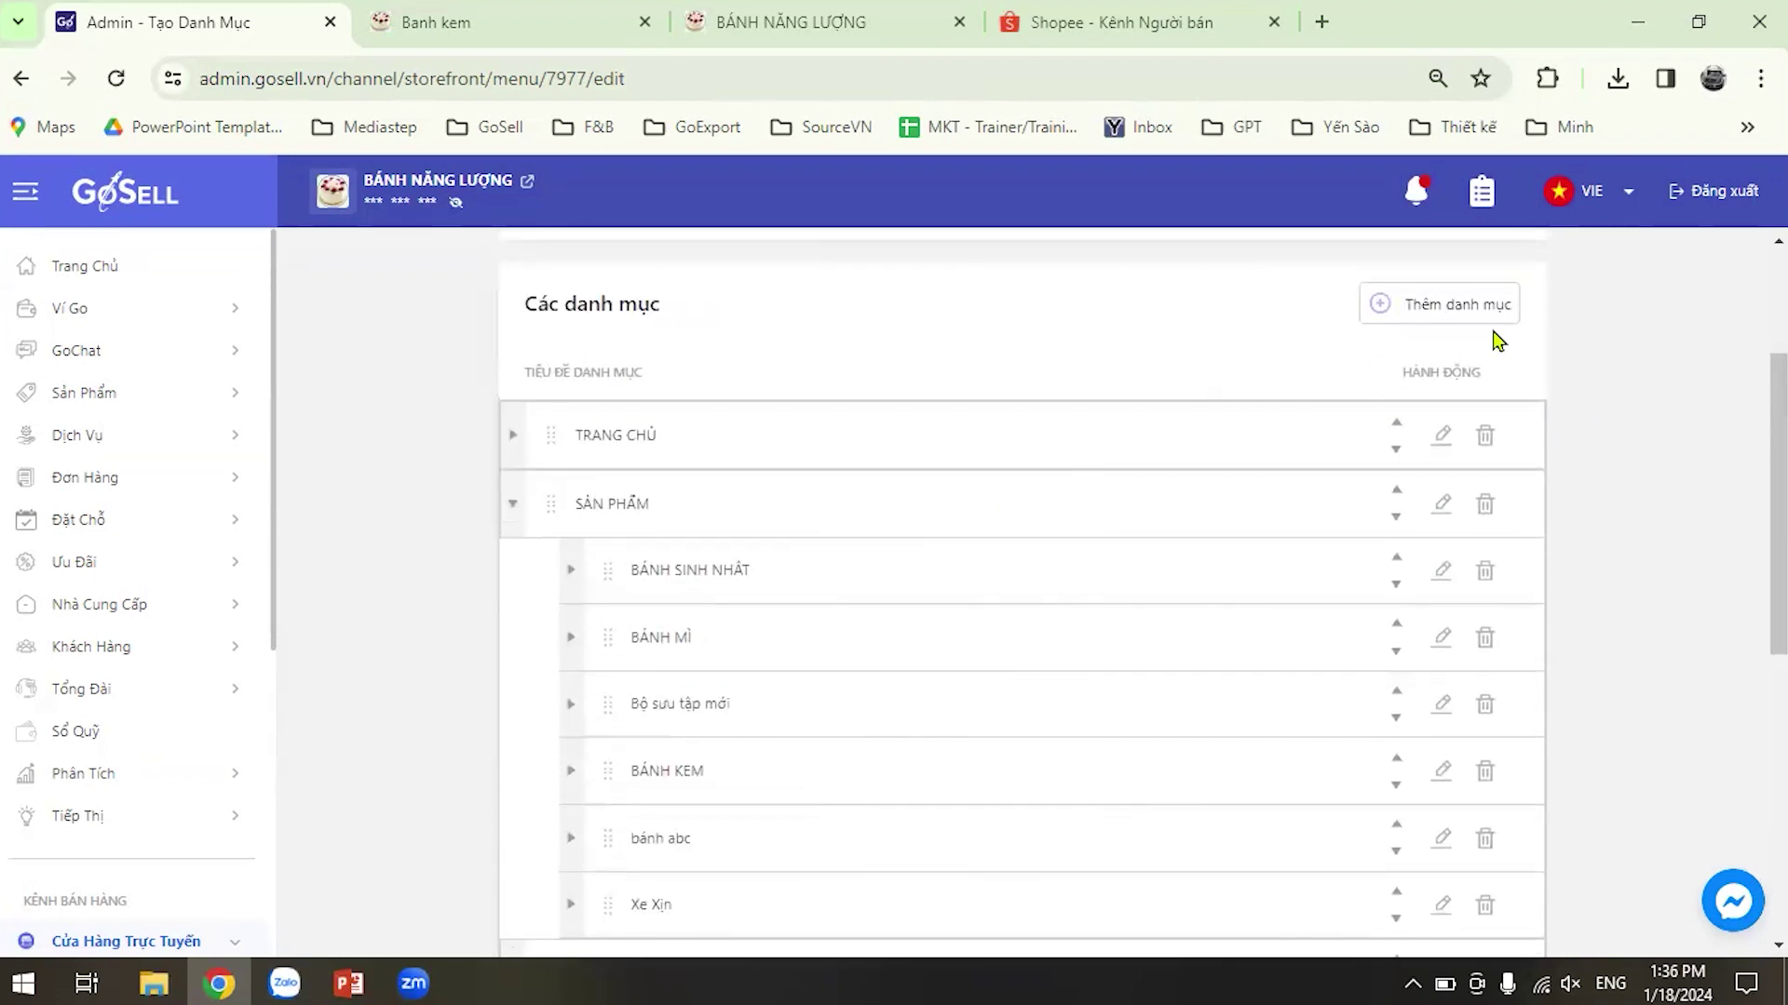
Start a new item in the Ly Test 1 menu and name it "Min test".
click(1458, 308)
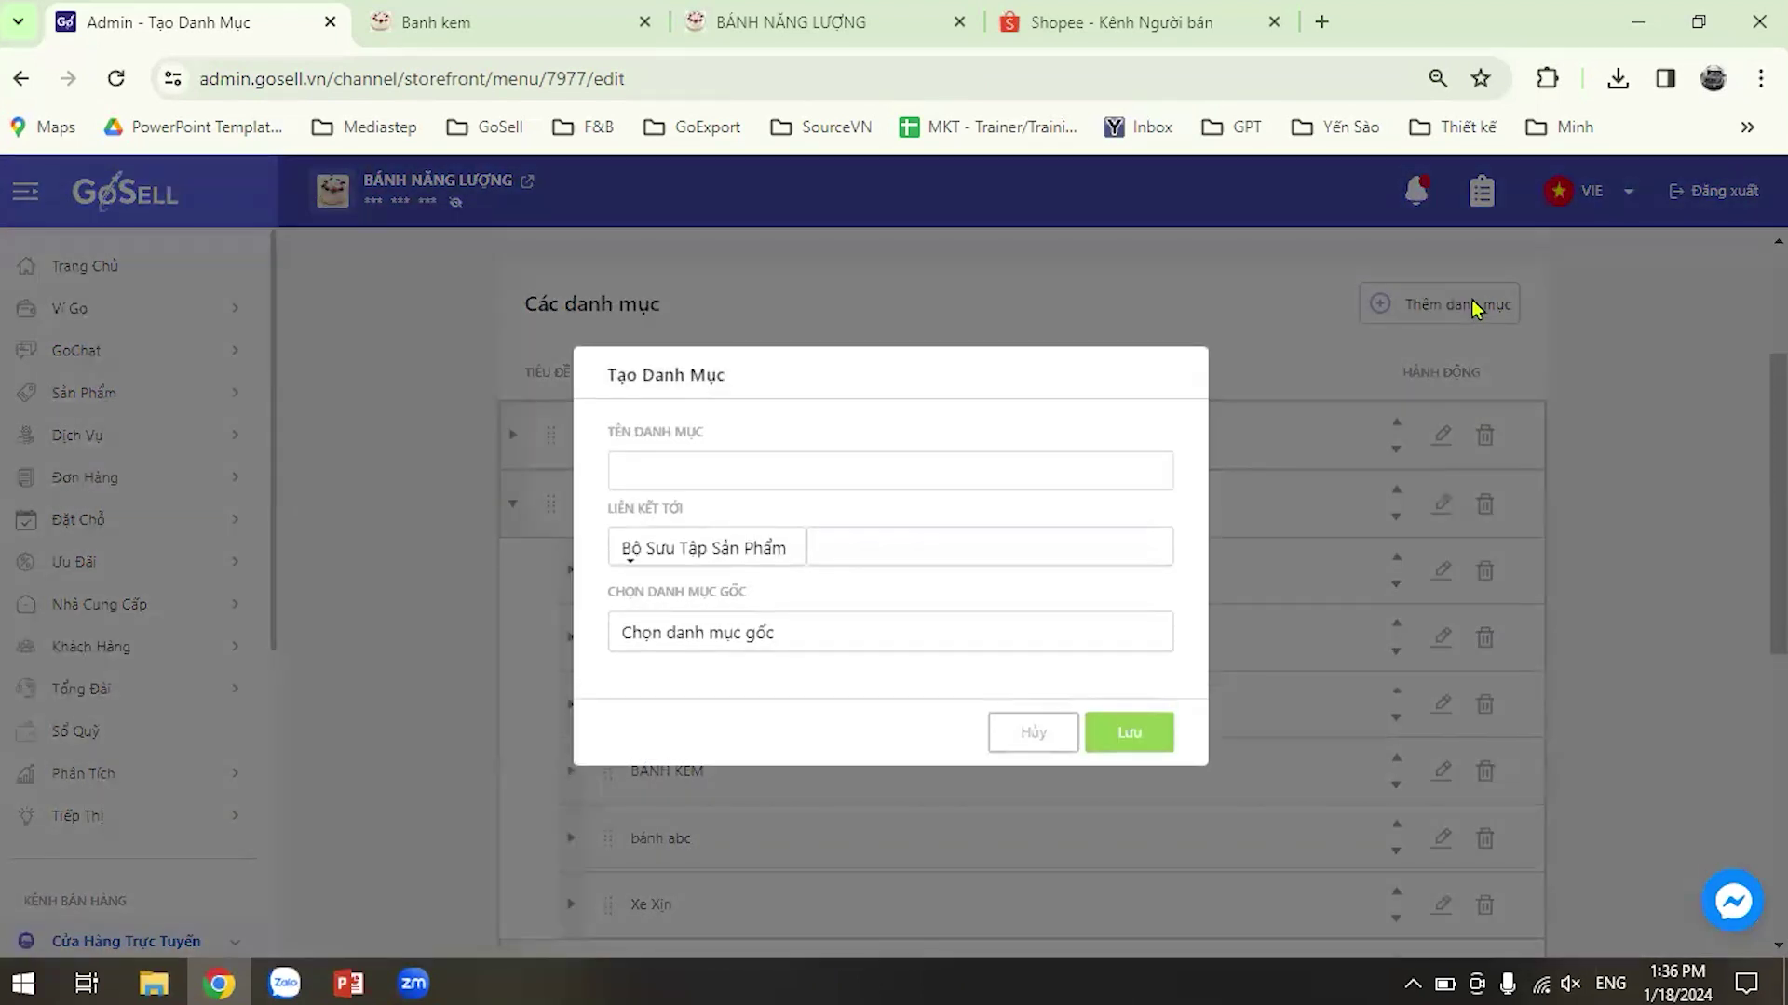
click(676, 477)
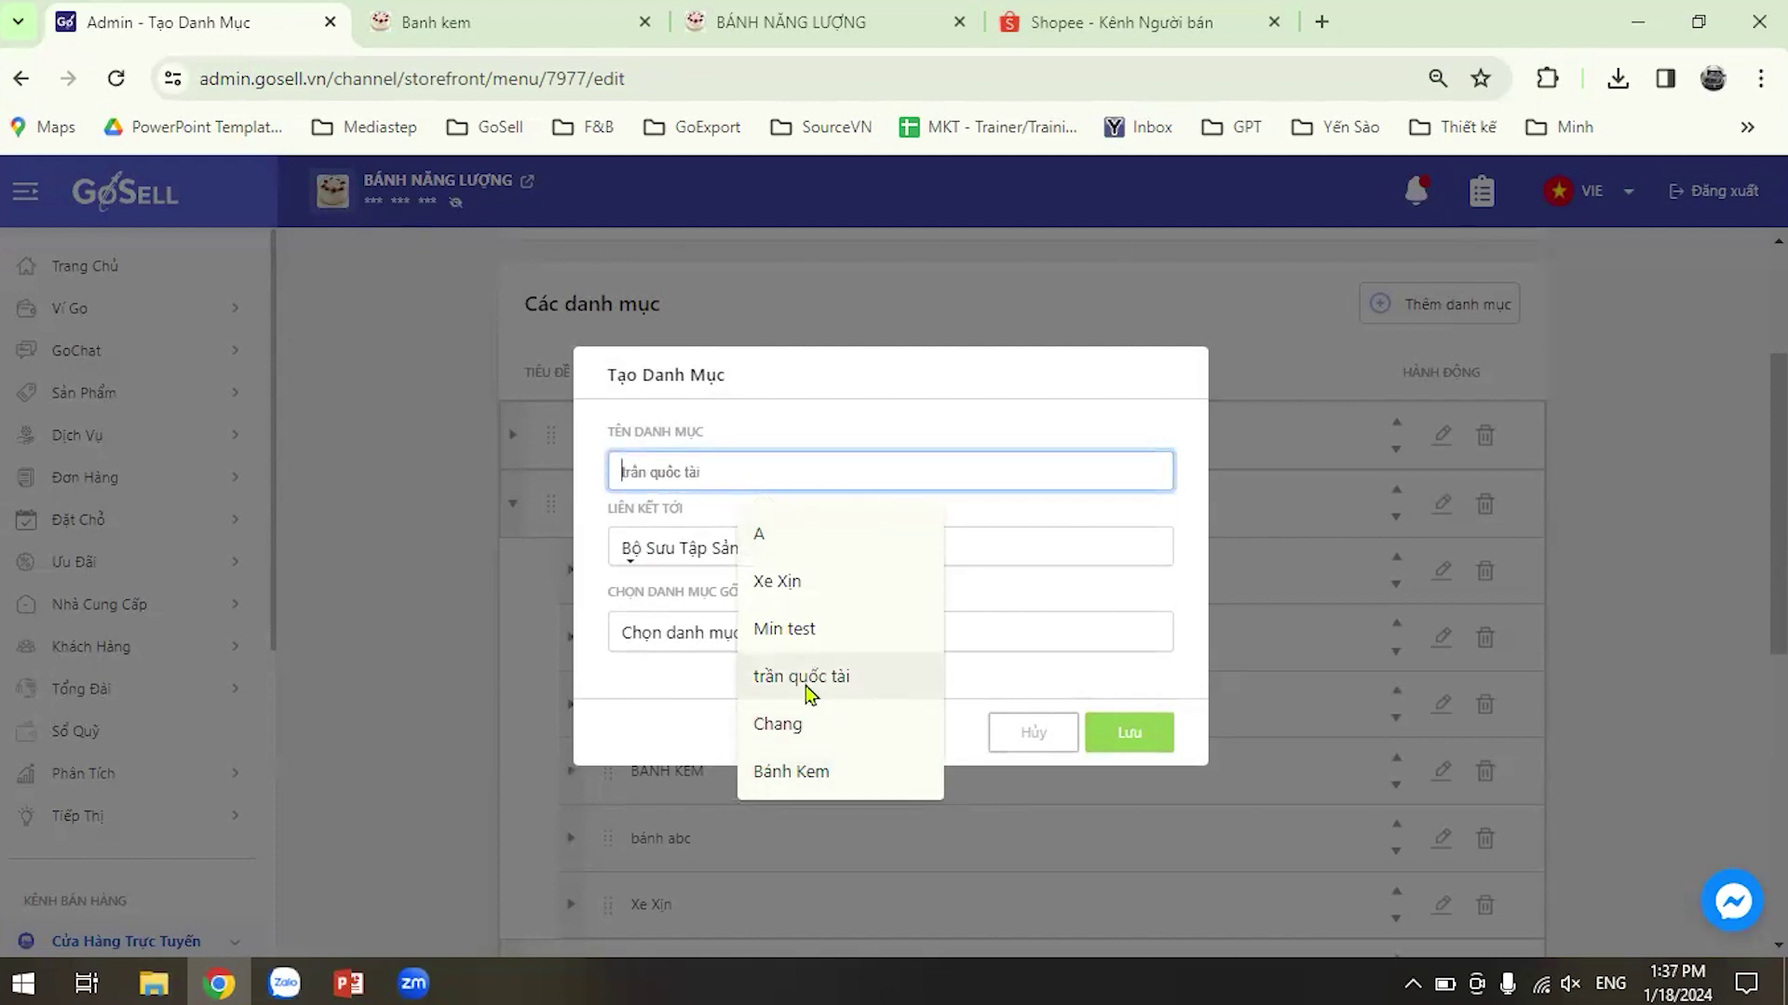
click(855, 642)
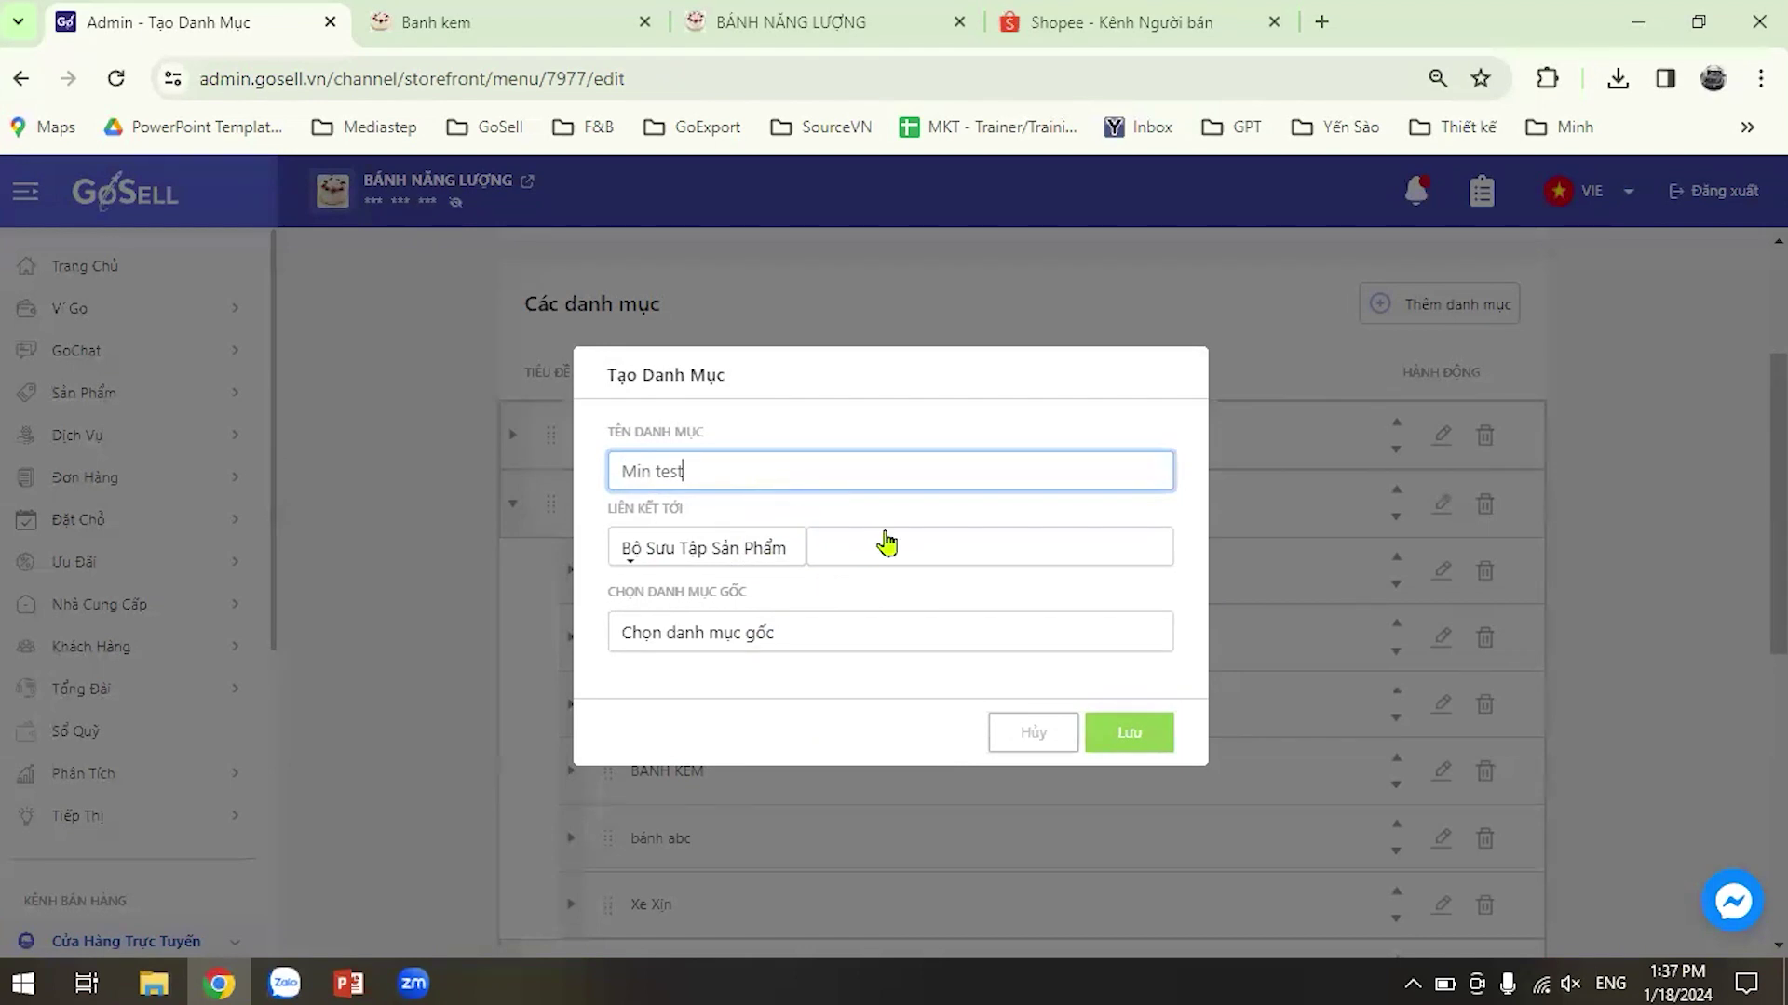
Link the new menu item to the product collection (Bộ Sưu Tập Sản Phẩm) "Điện Thoại Xịn".
click(782, 563)
click(769, 601)
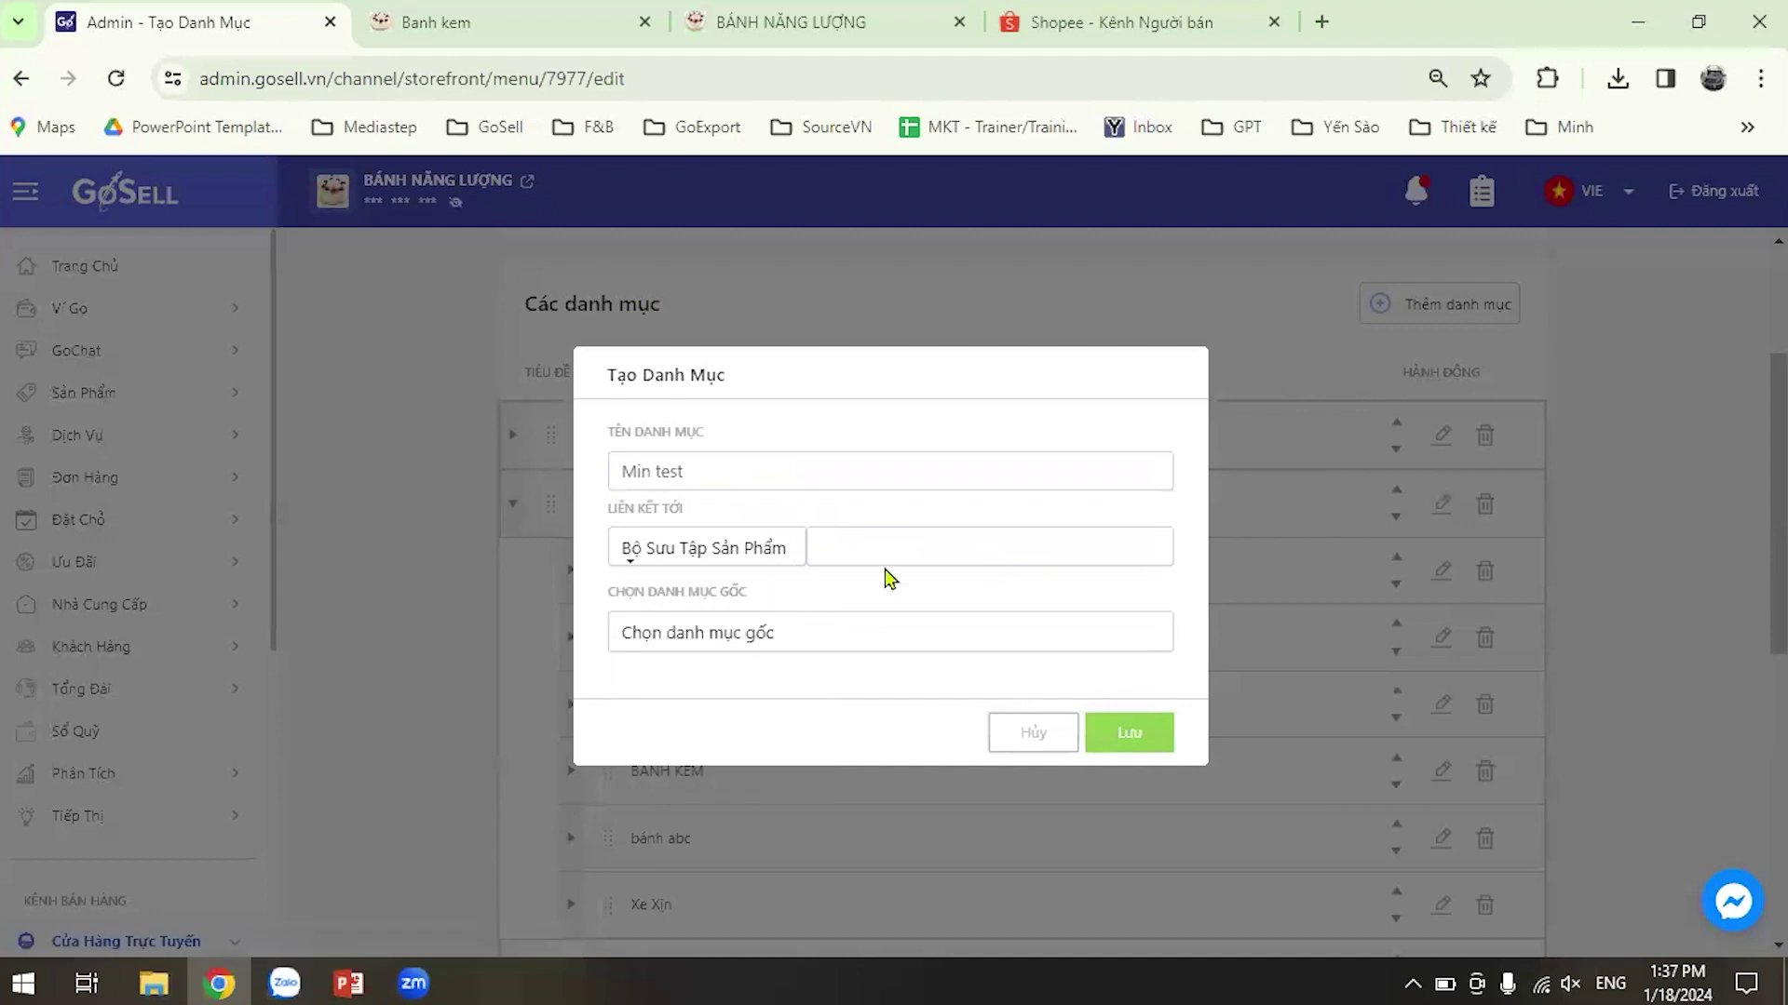
click(968, 555)
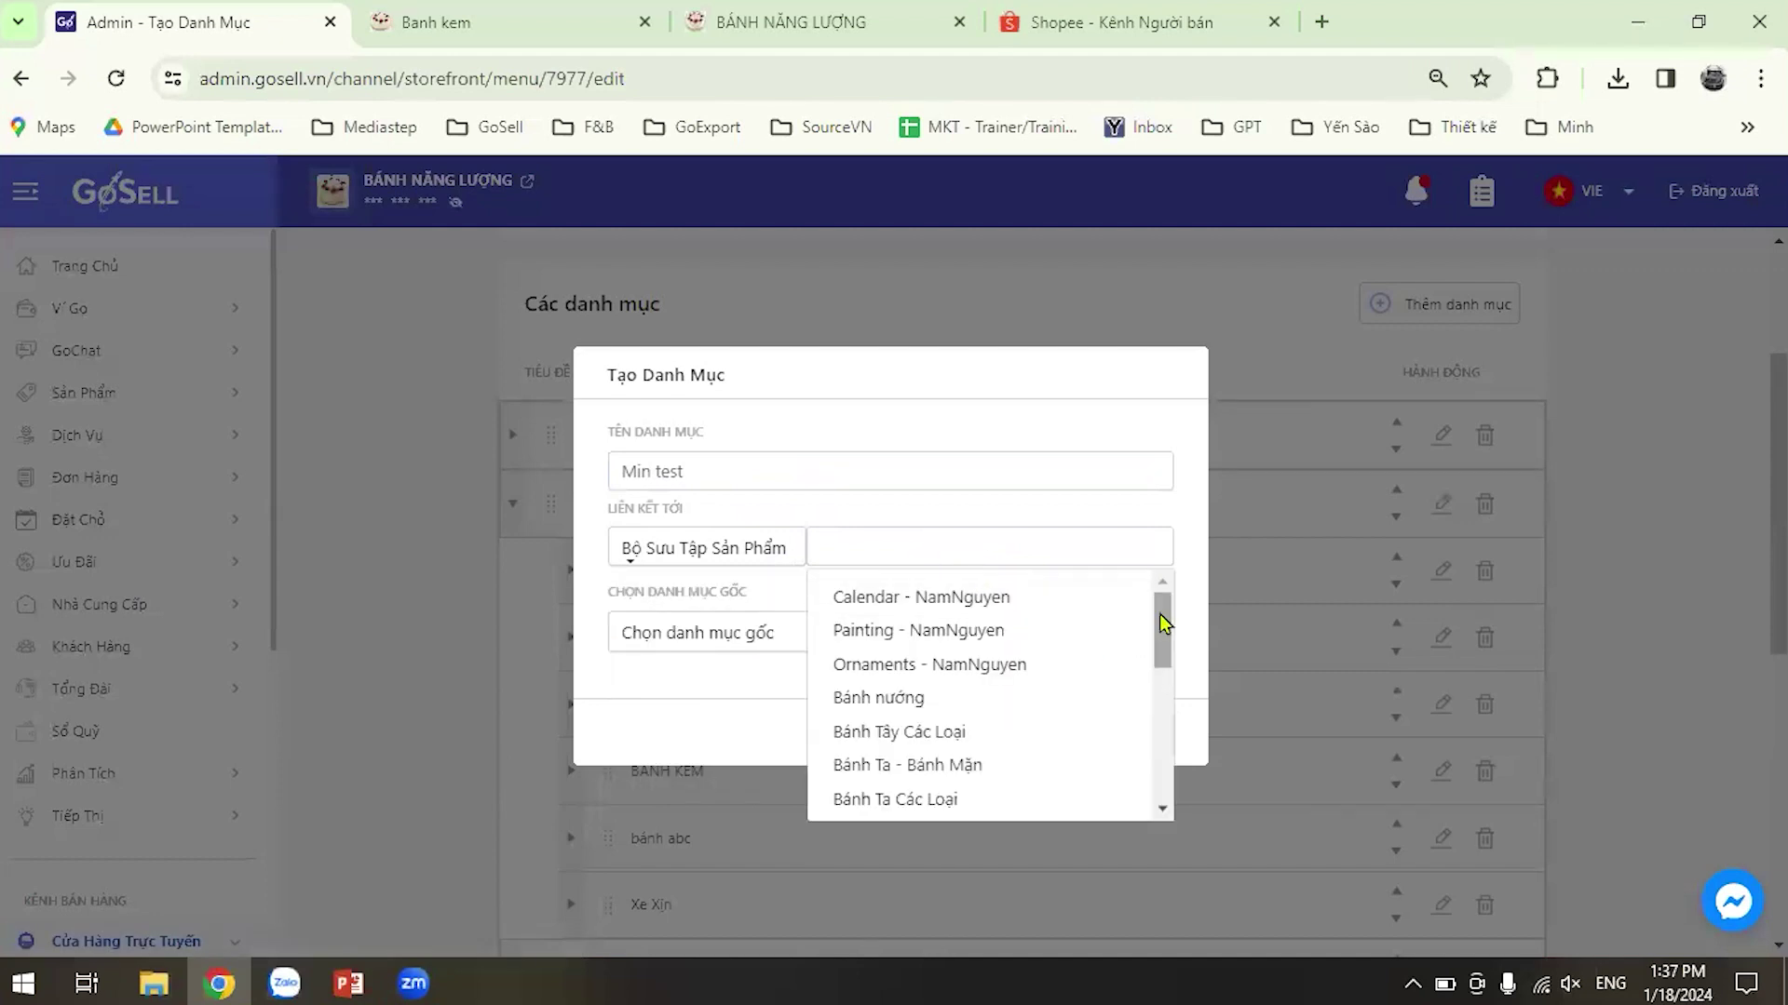
drag(1159, 613, 1156, 630)
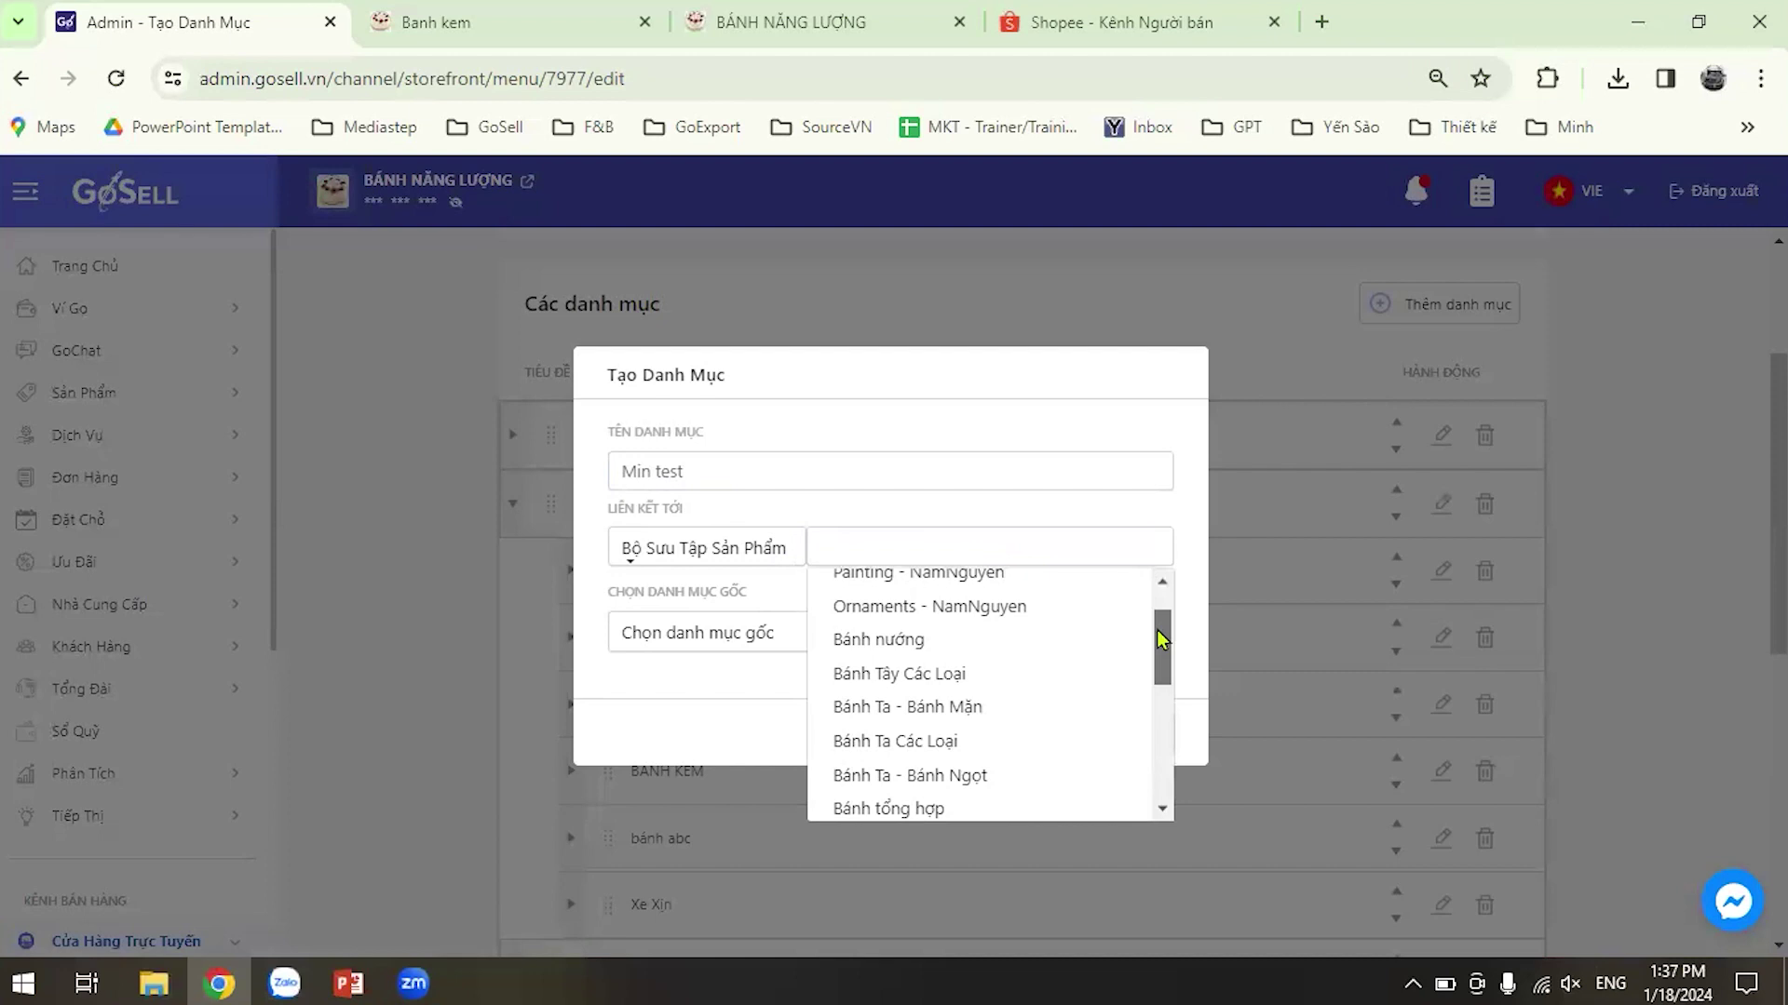
drag(1157, 630, 1150, 686)
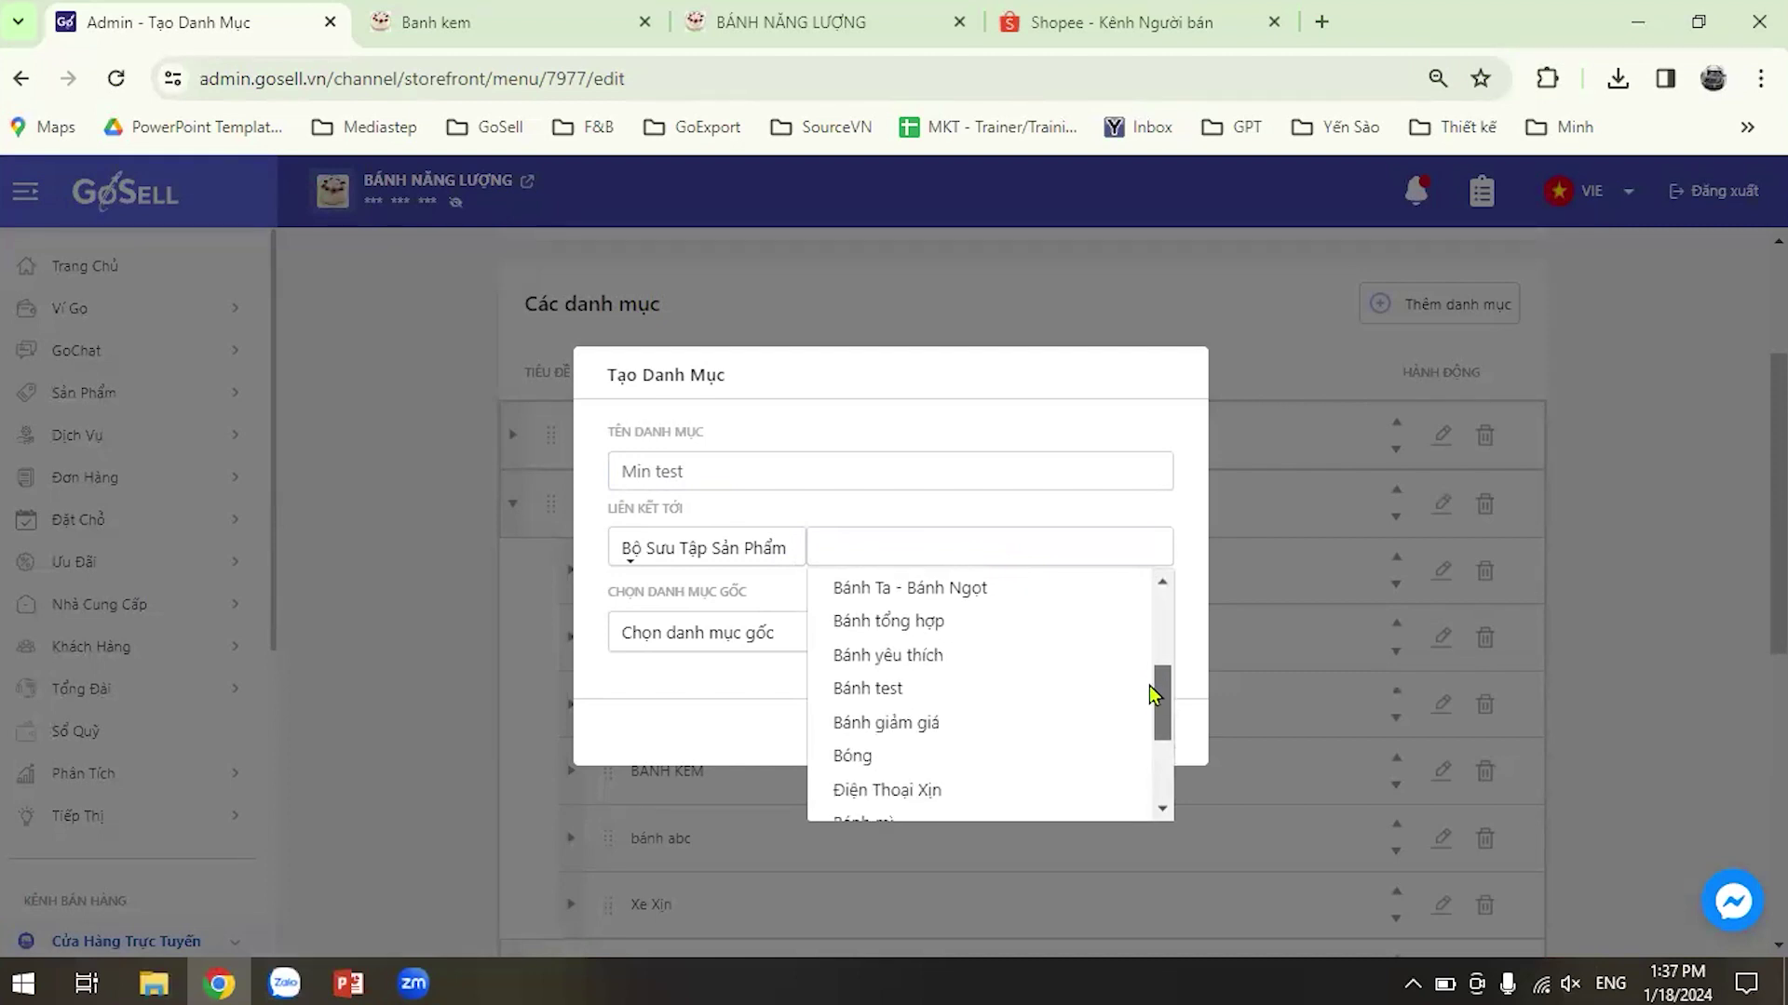
click(920, 792)
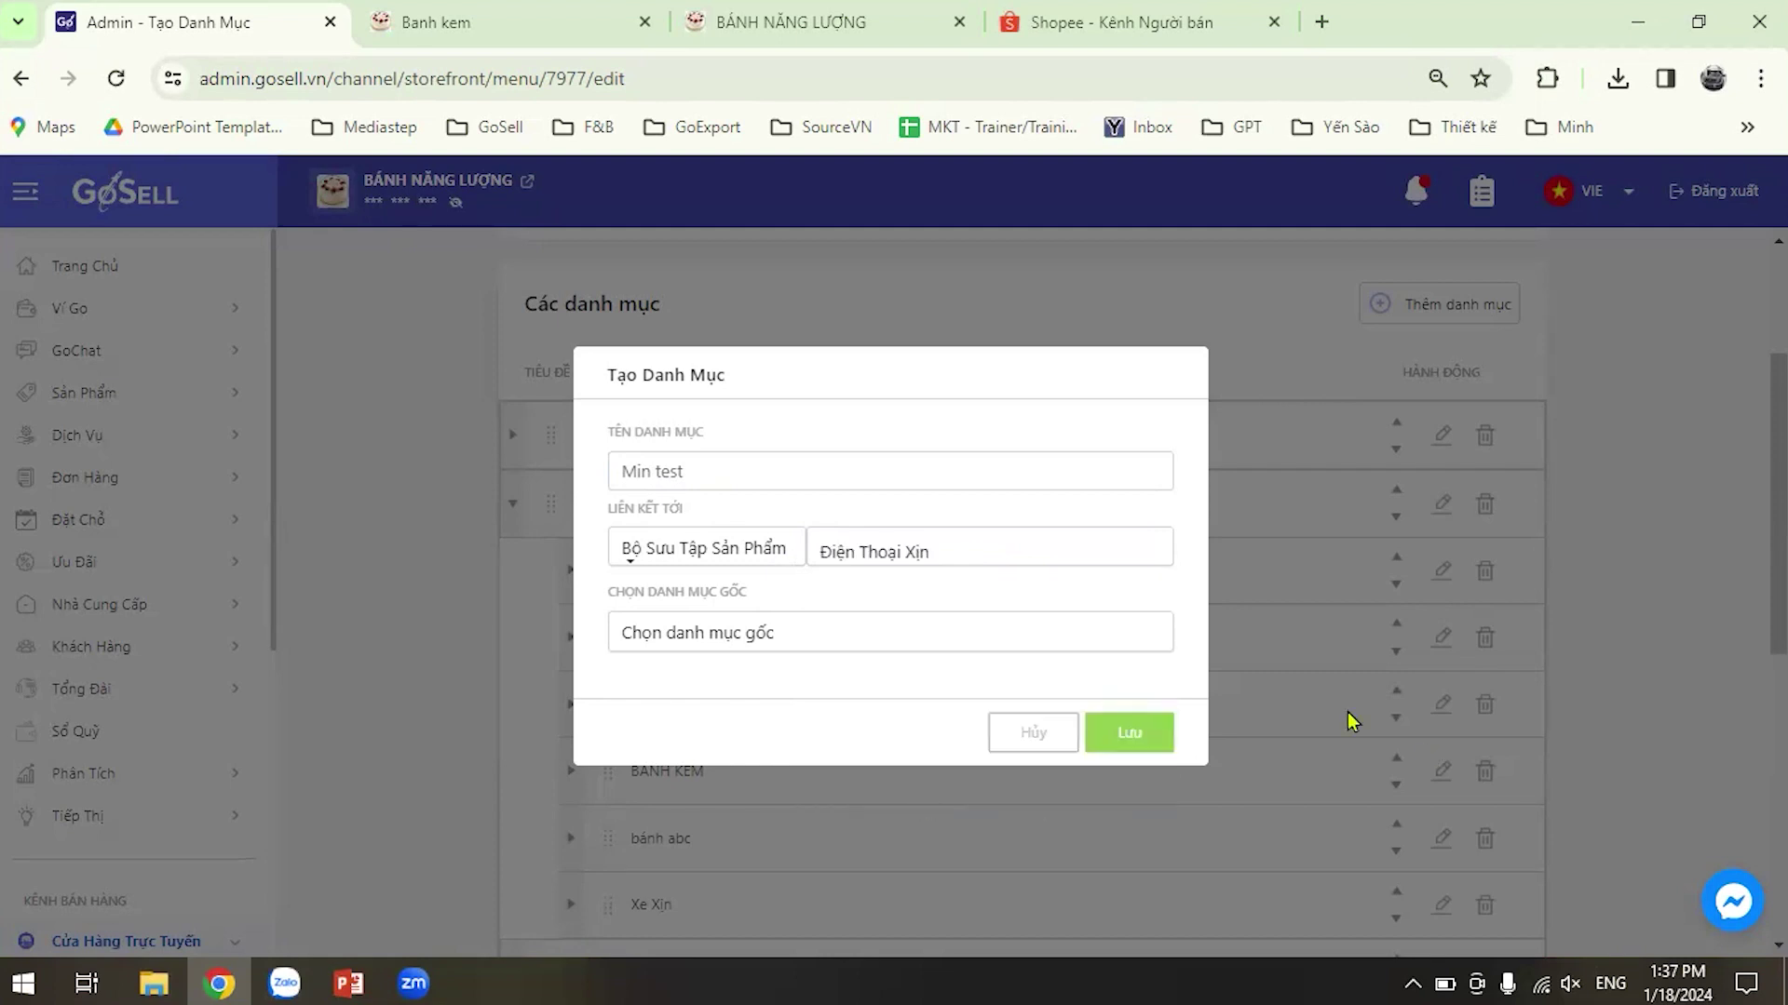
Set SẢN PHẨM as the parent of the new menu item and save the item.
click(759, 640)
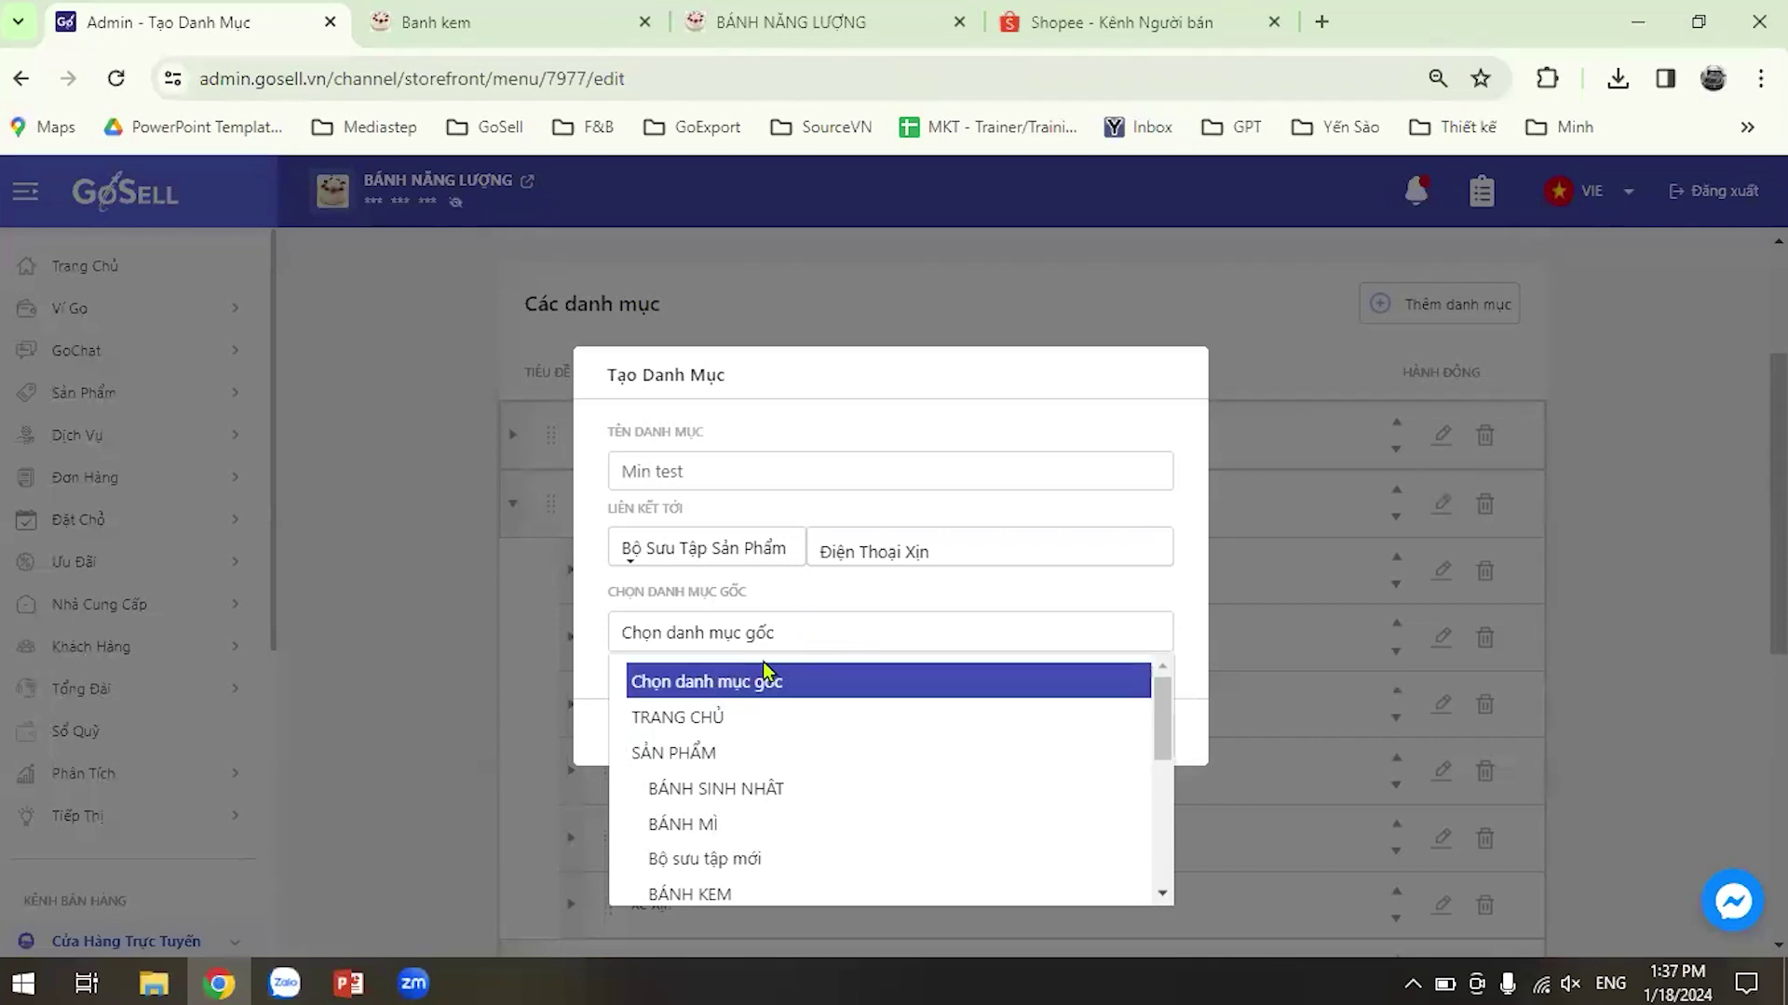
click(738, 765)
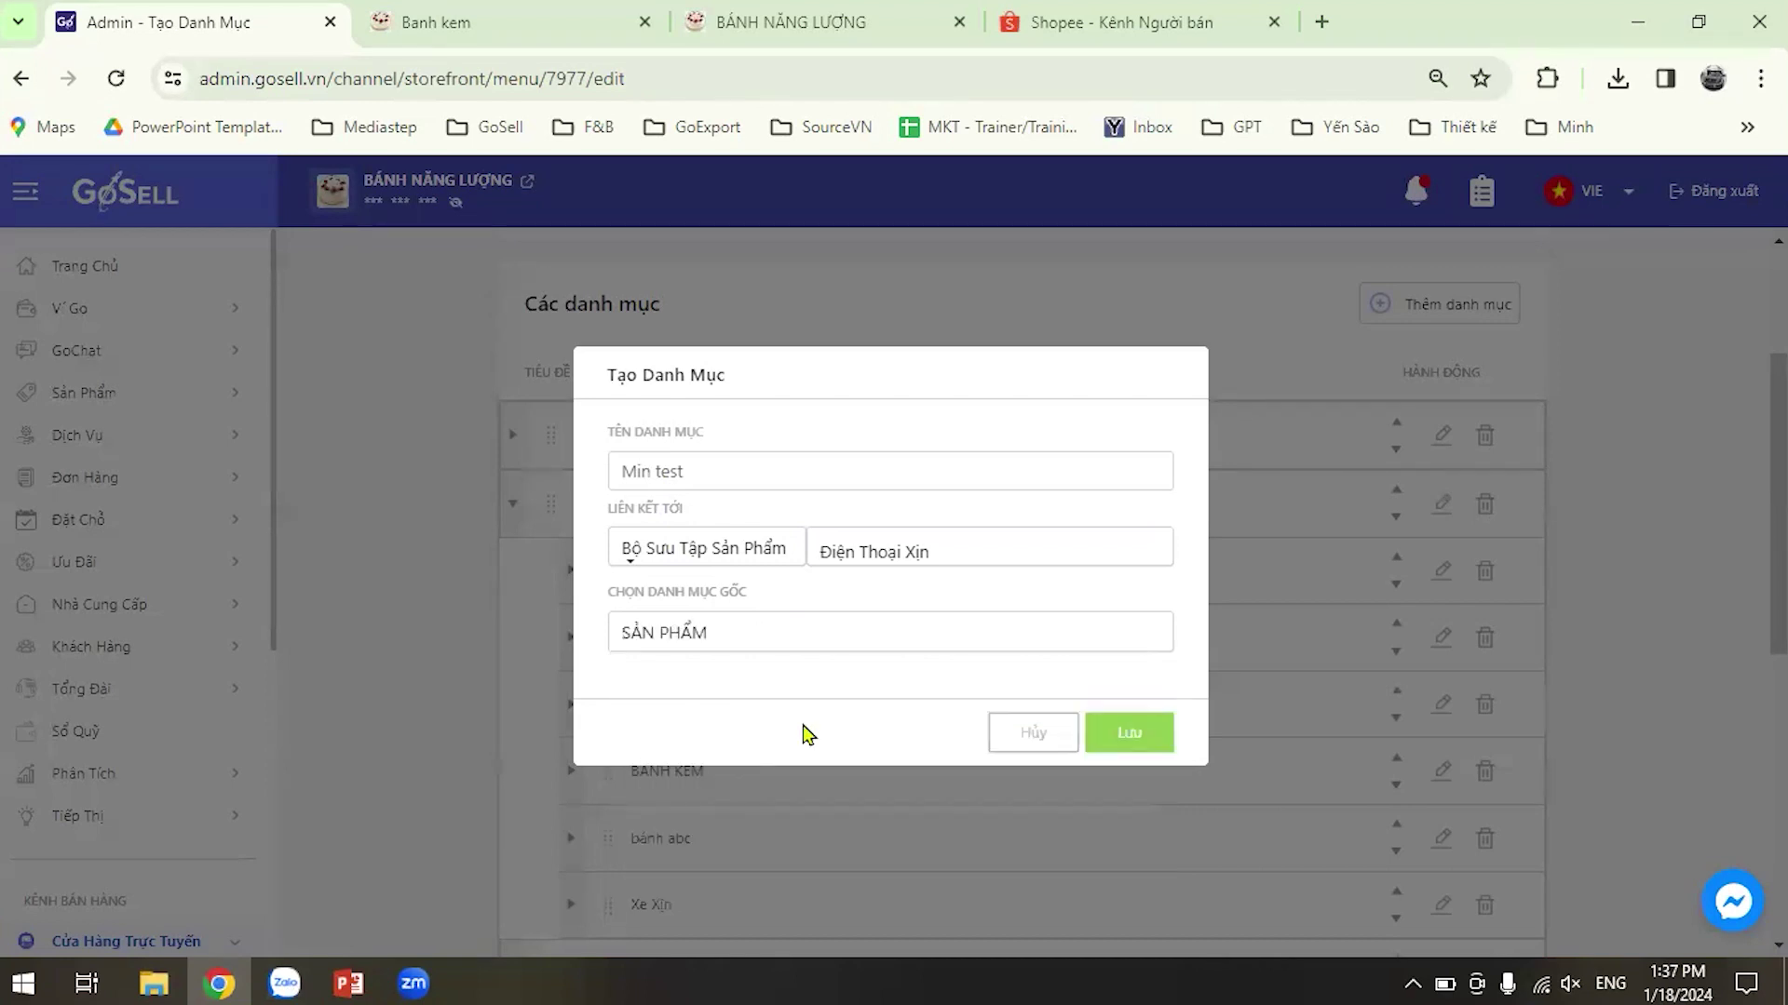
click(1157, 732)
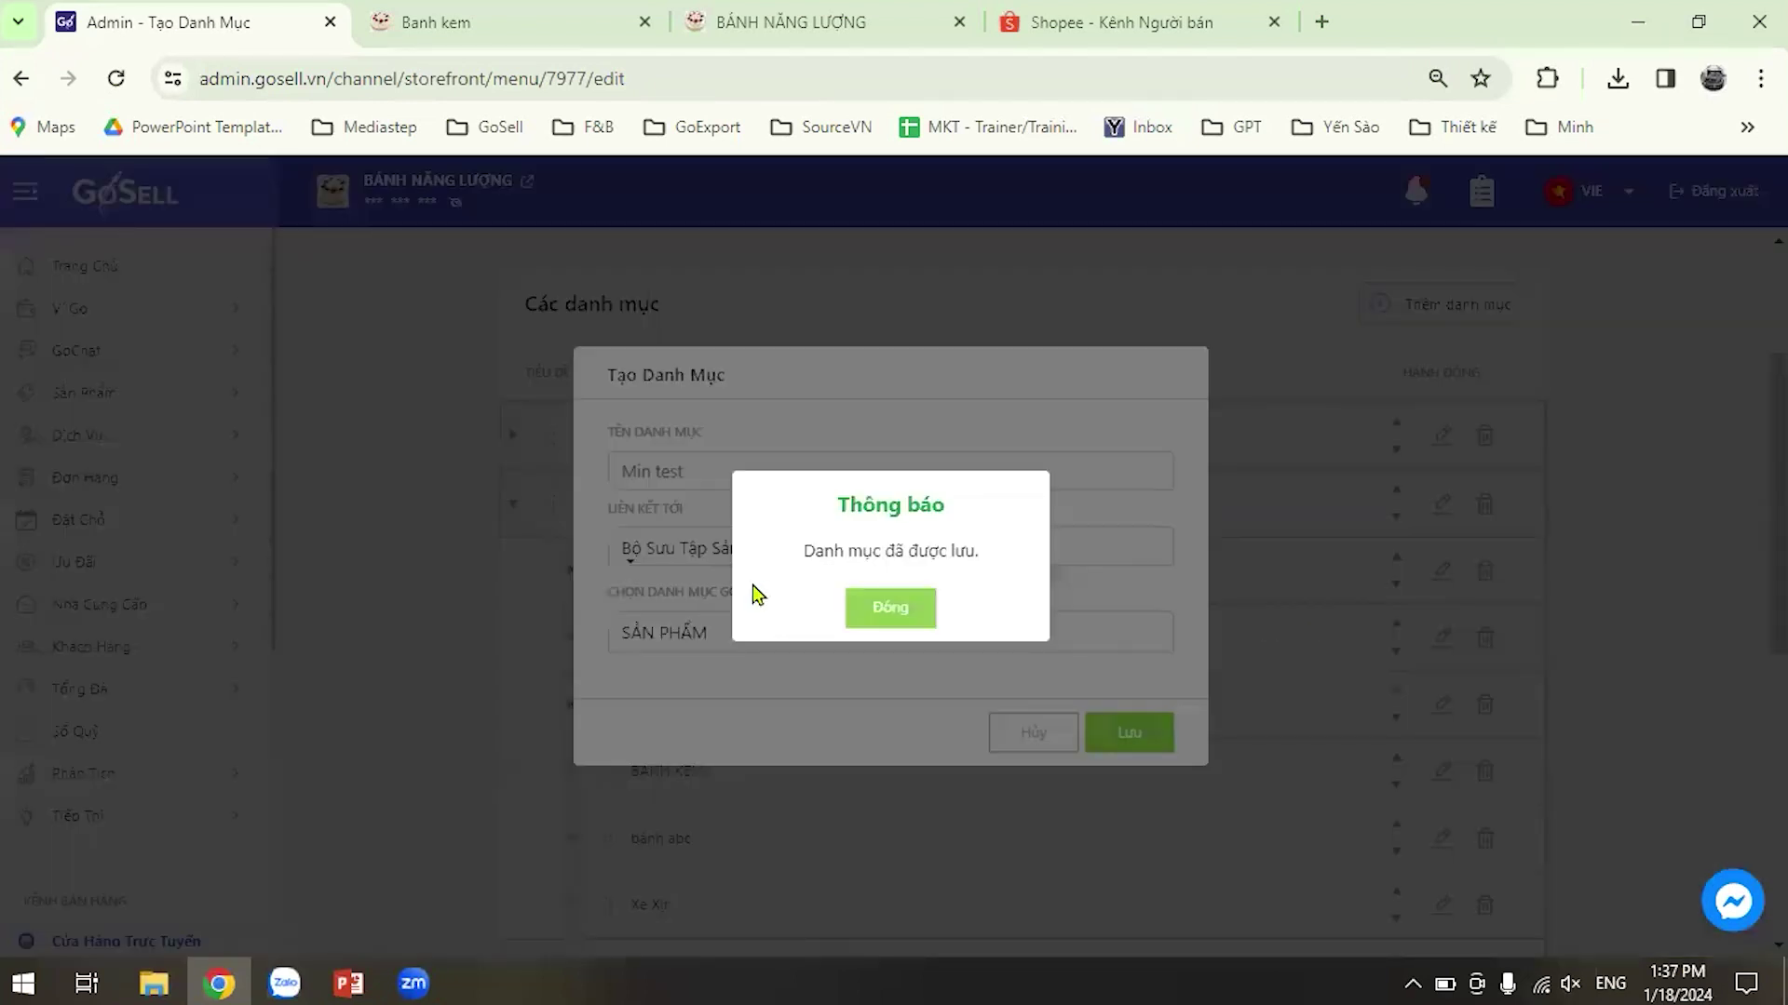
click(890, 608)
Move the DỊCH VỤ item above SẢN PHẨM in the menu and review the items below it.
scroll(655, 711, down, 3)
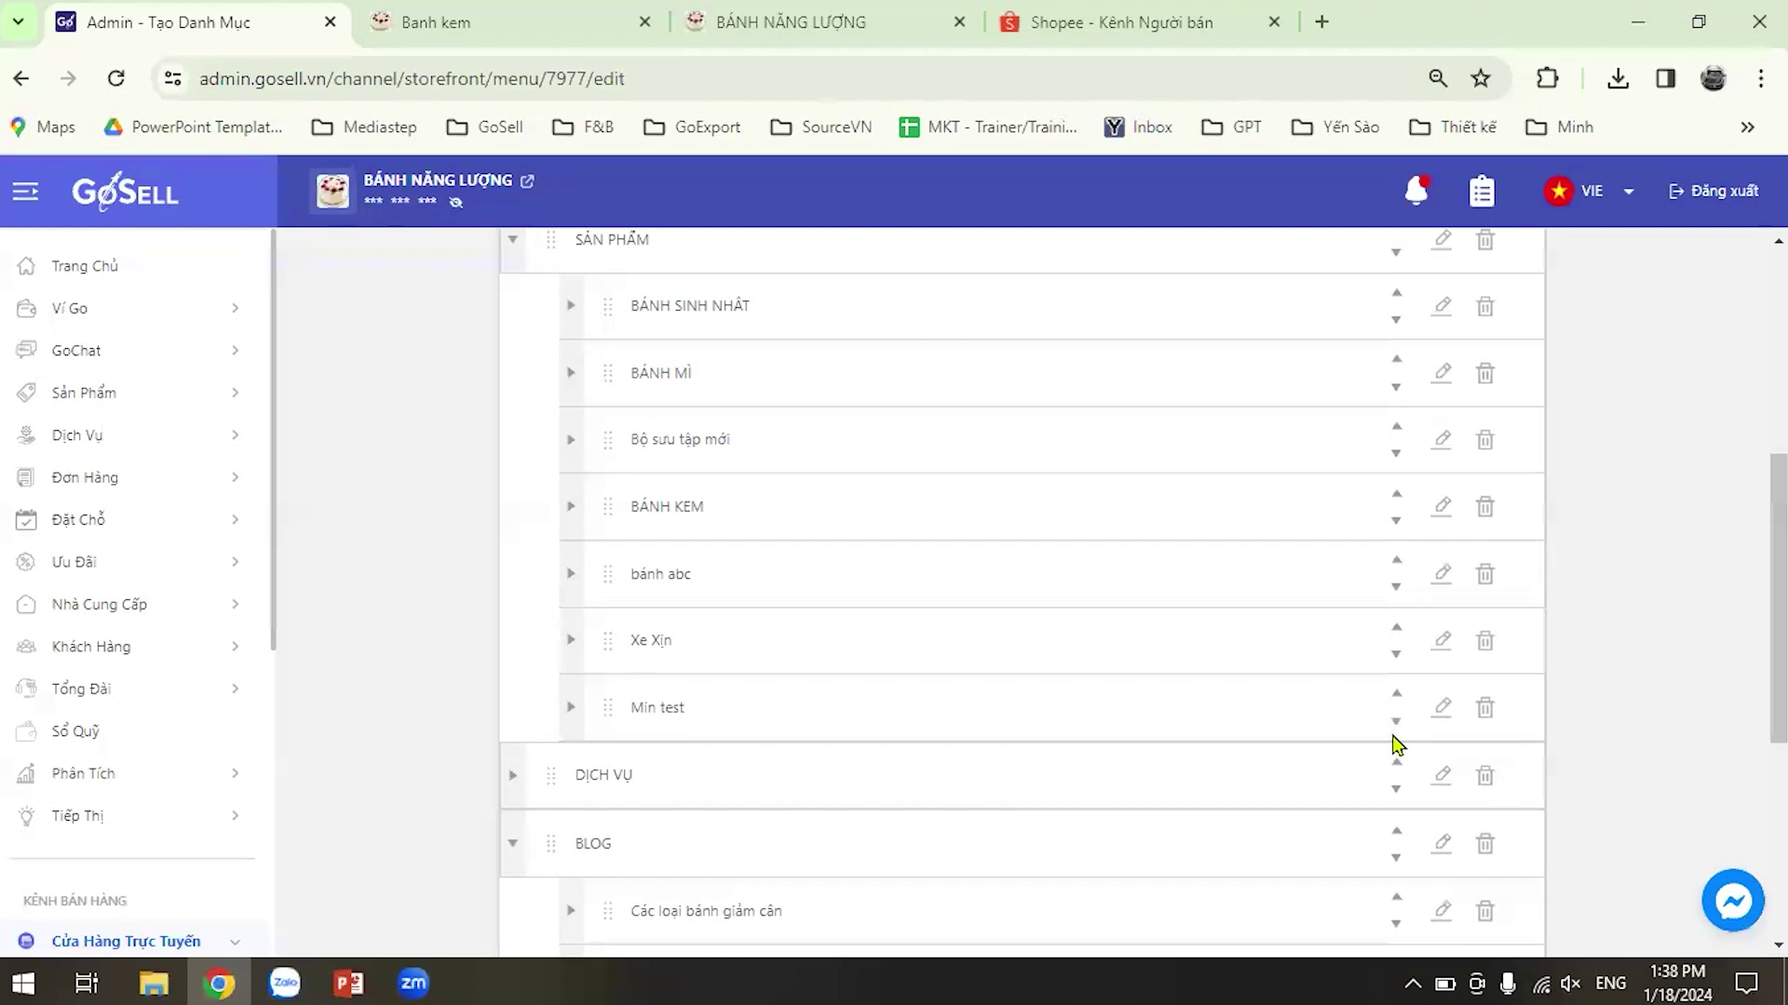
click(1398, 765)
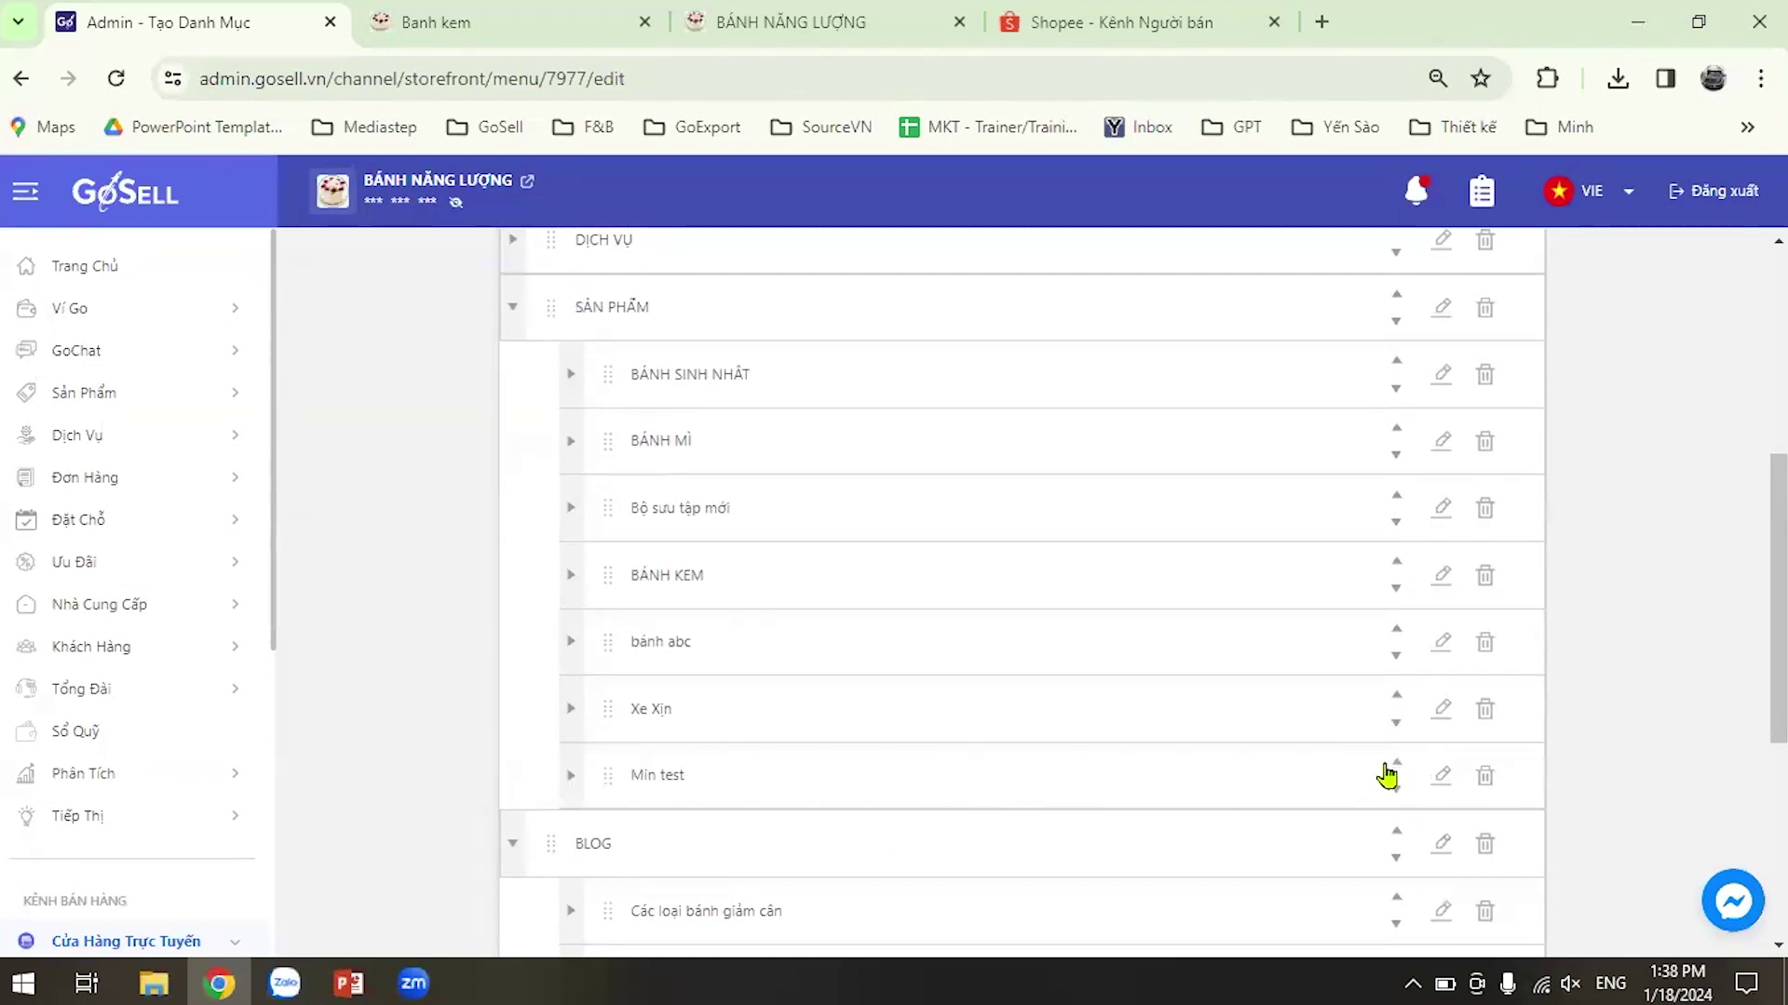
scroll(719, 633, down, 3)
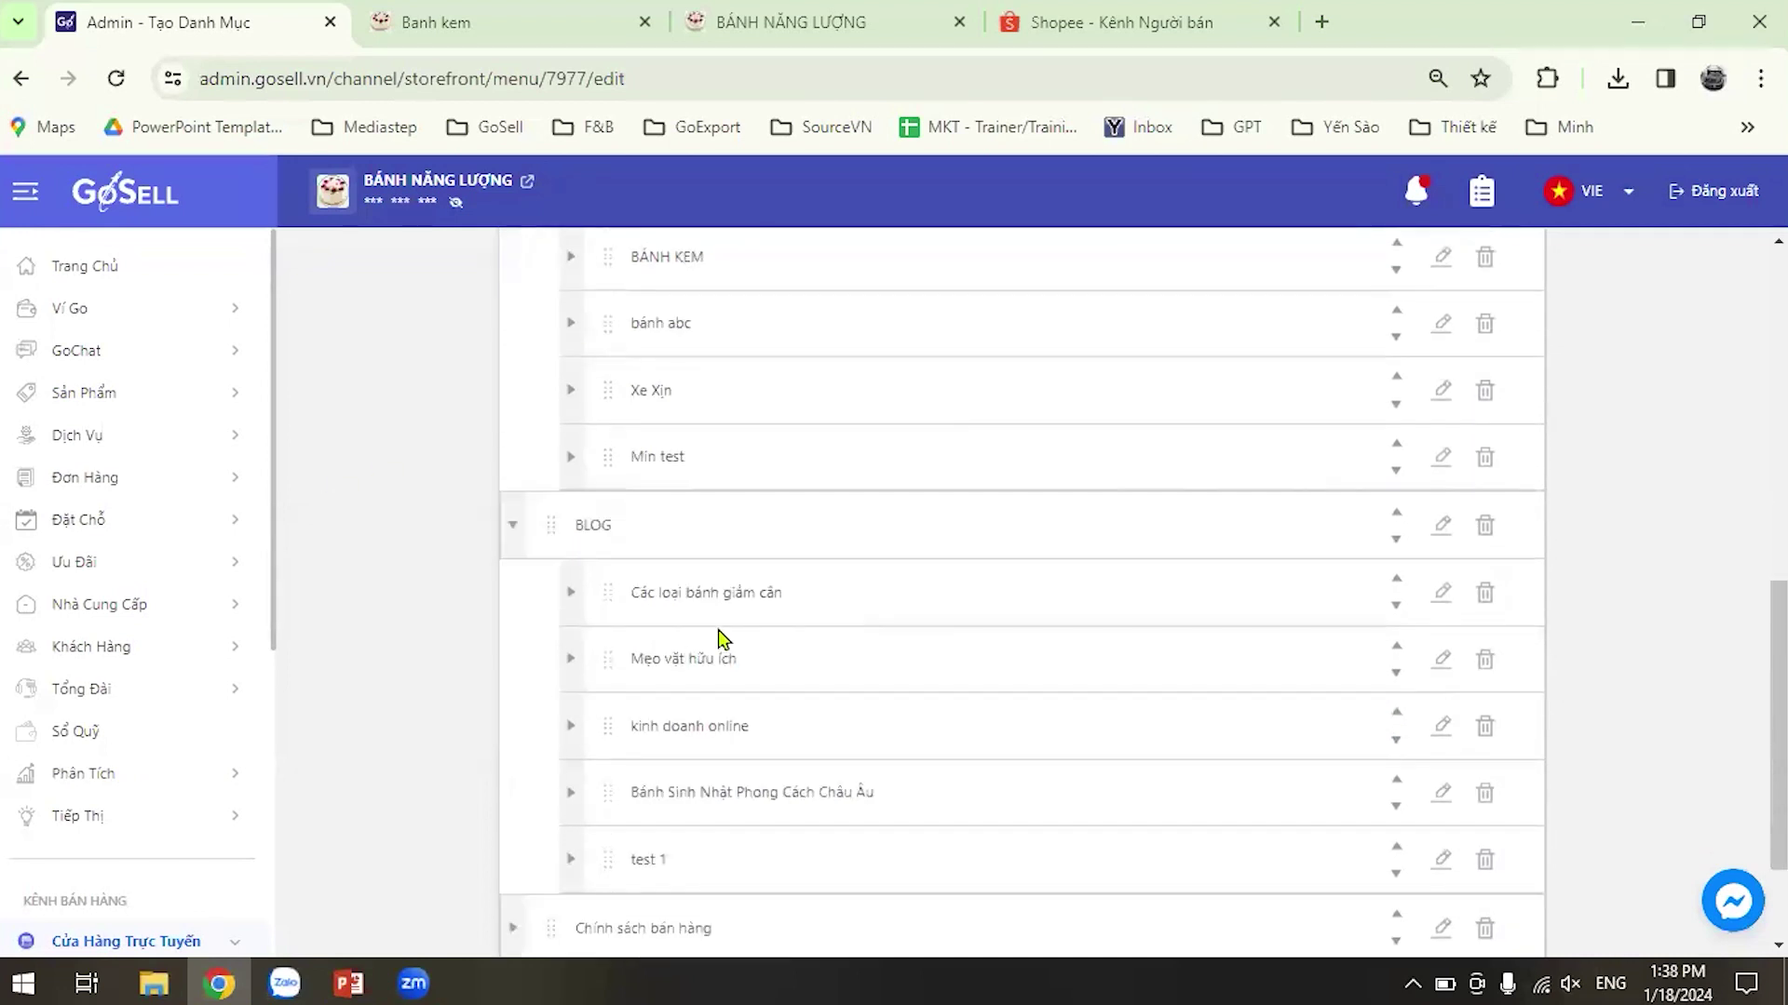
scroll(718, 639, down, 1)
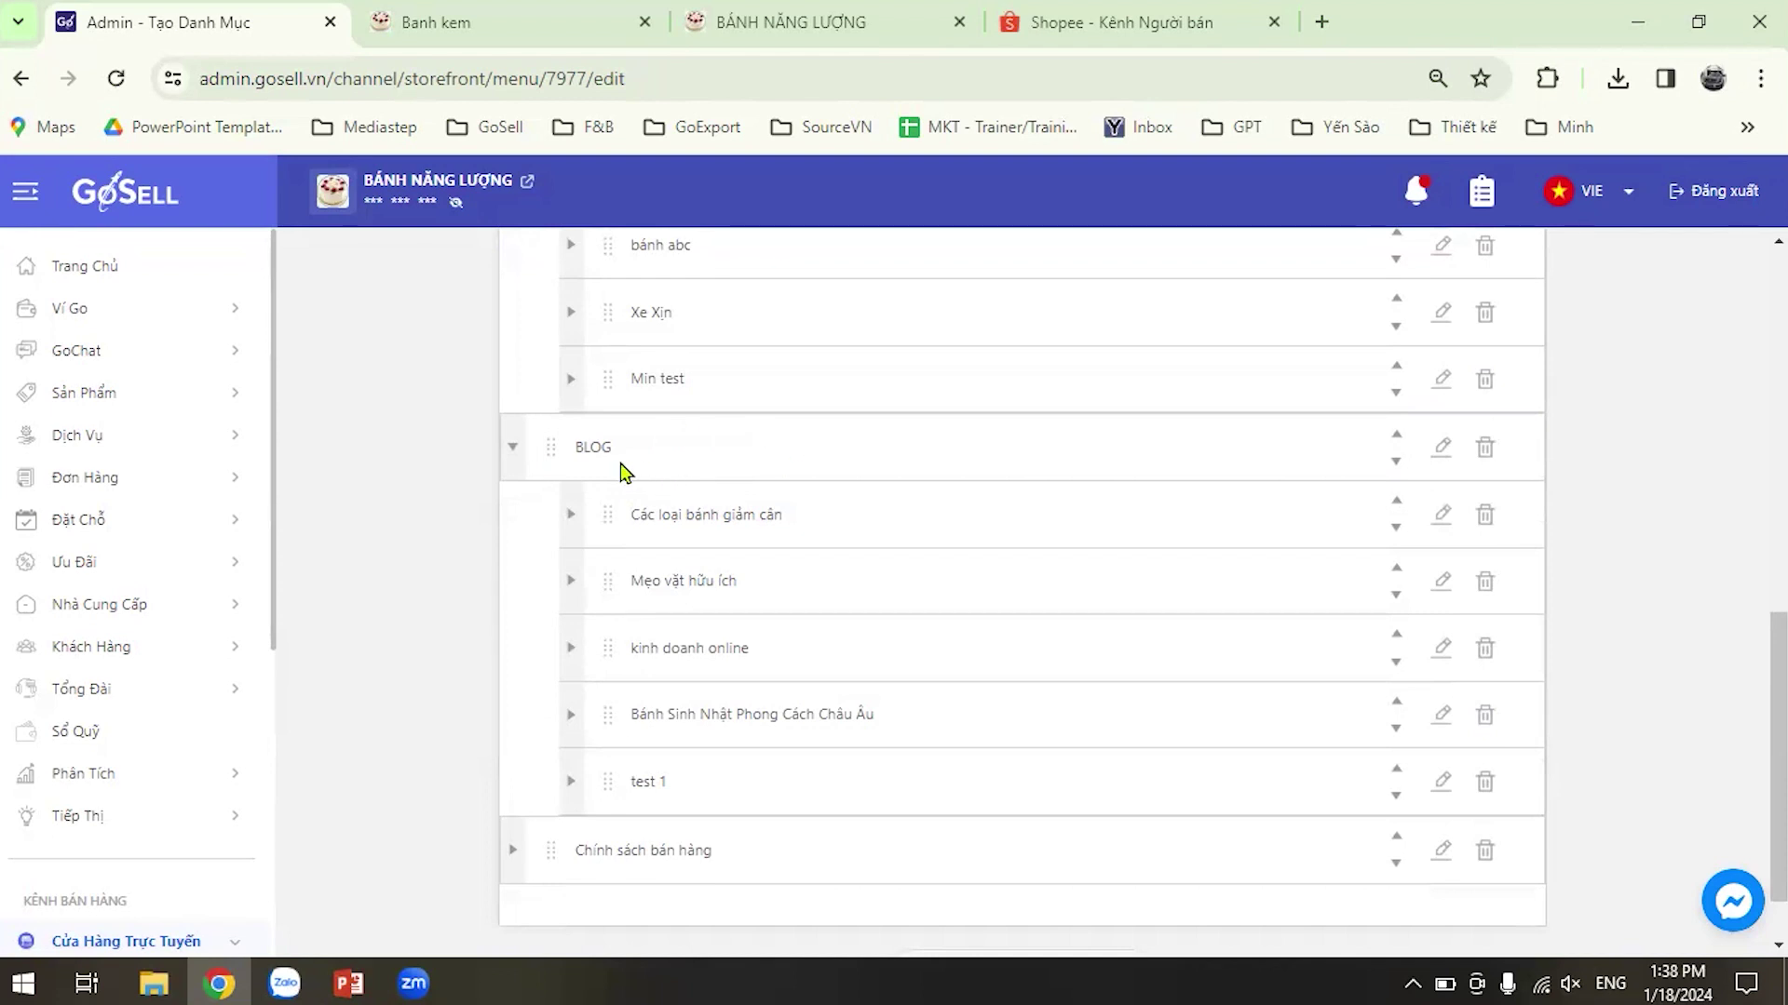
scroll(745, 735, down, 1)
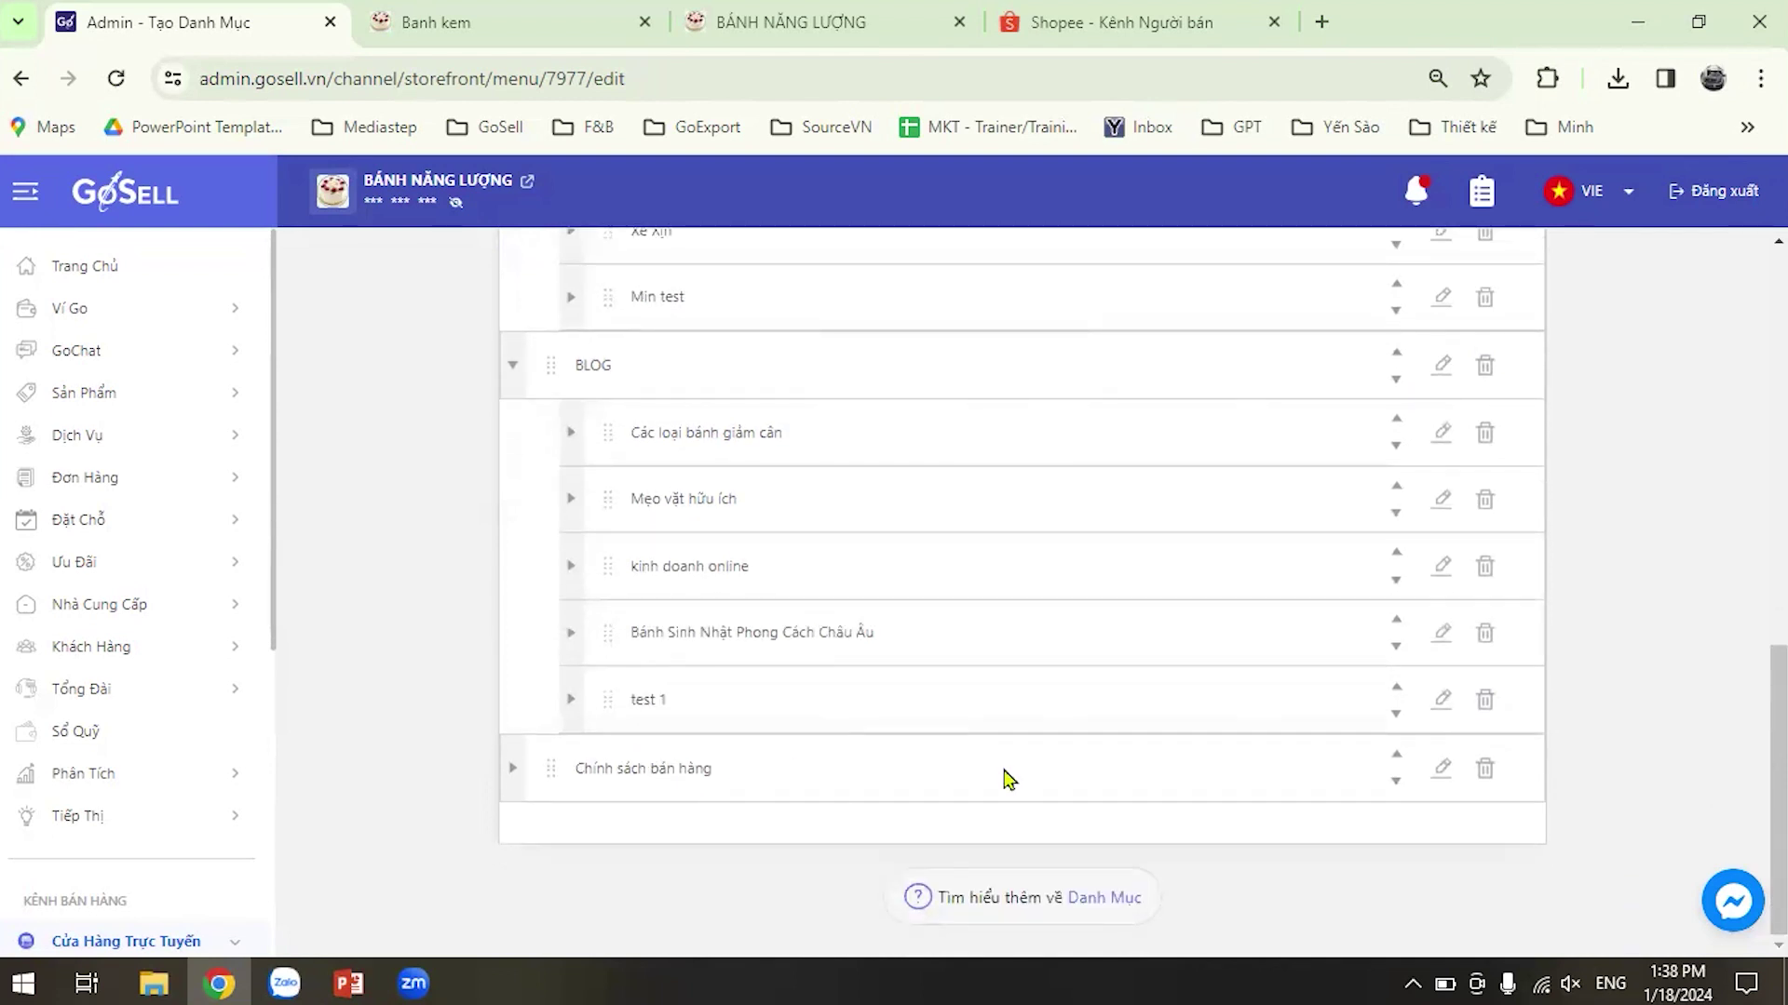
Save the changes to the Ly Test 1 menu and dismiss the notice.
scroll(1198, 710, up, 3)
scroll(1182, 694, up, 4)
scroll(1396, 577, up, 4)
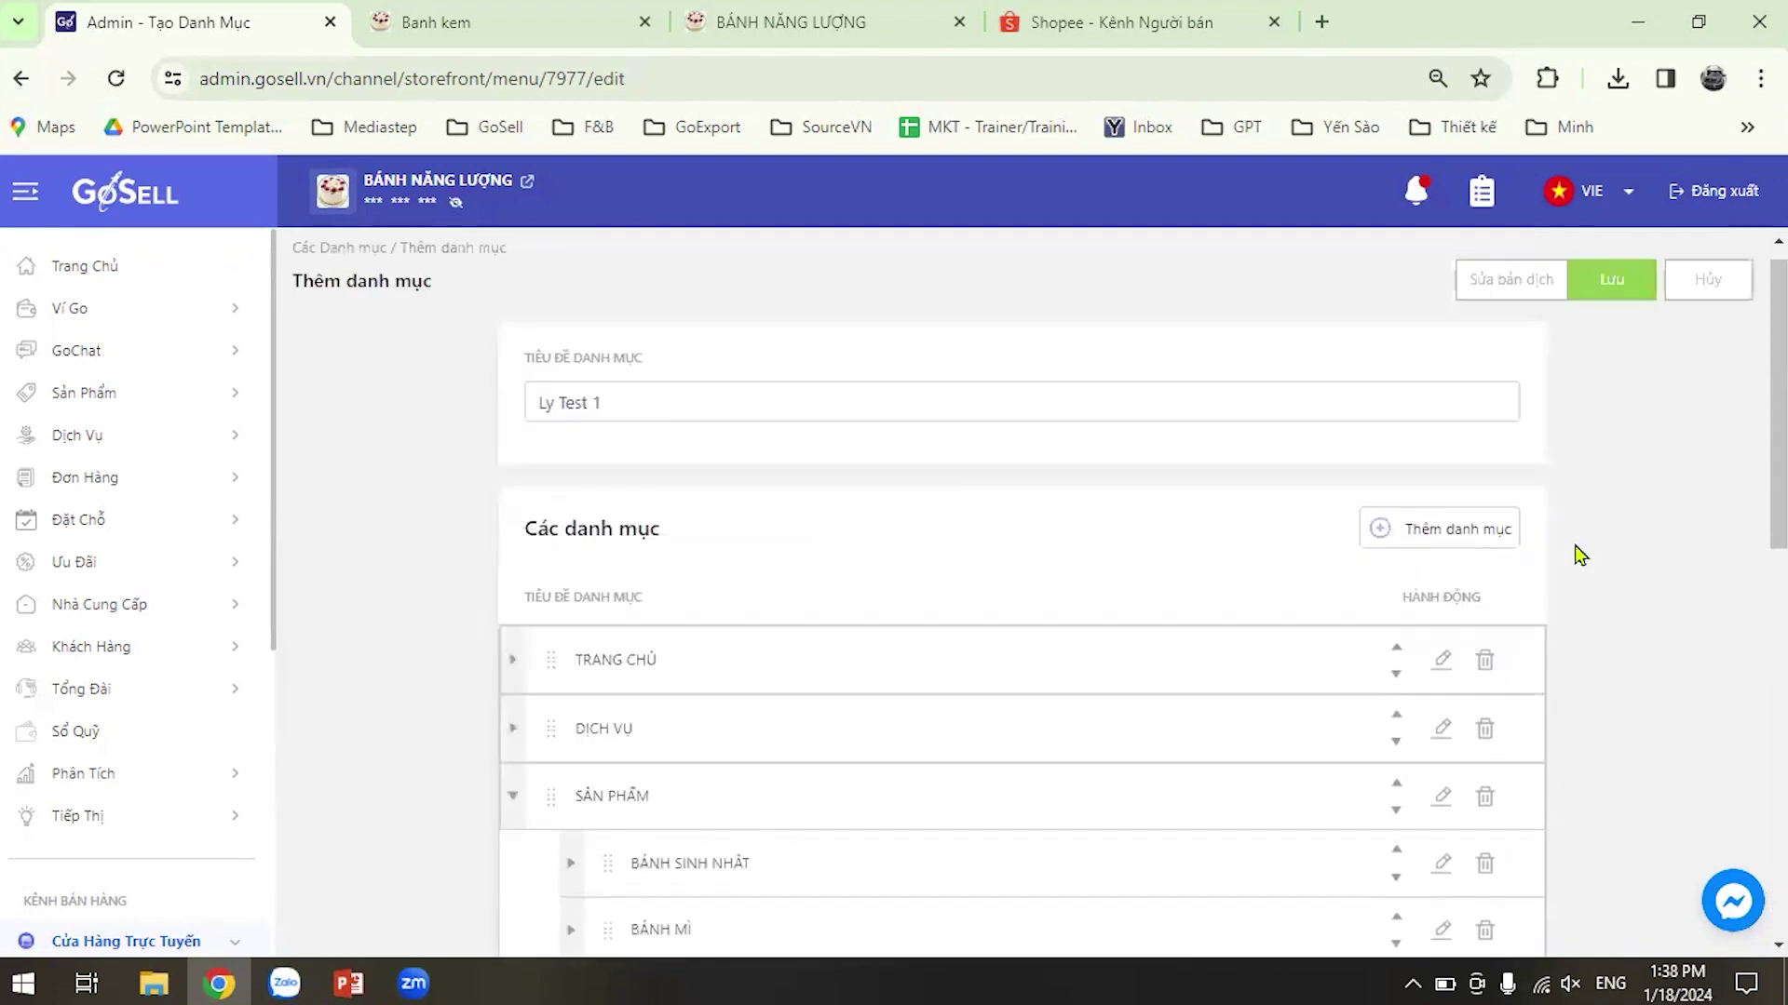
click(1613, 319)
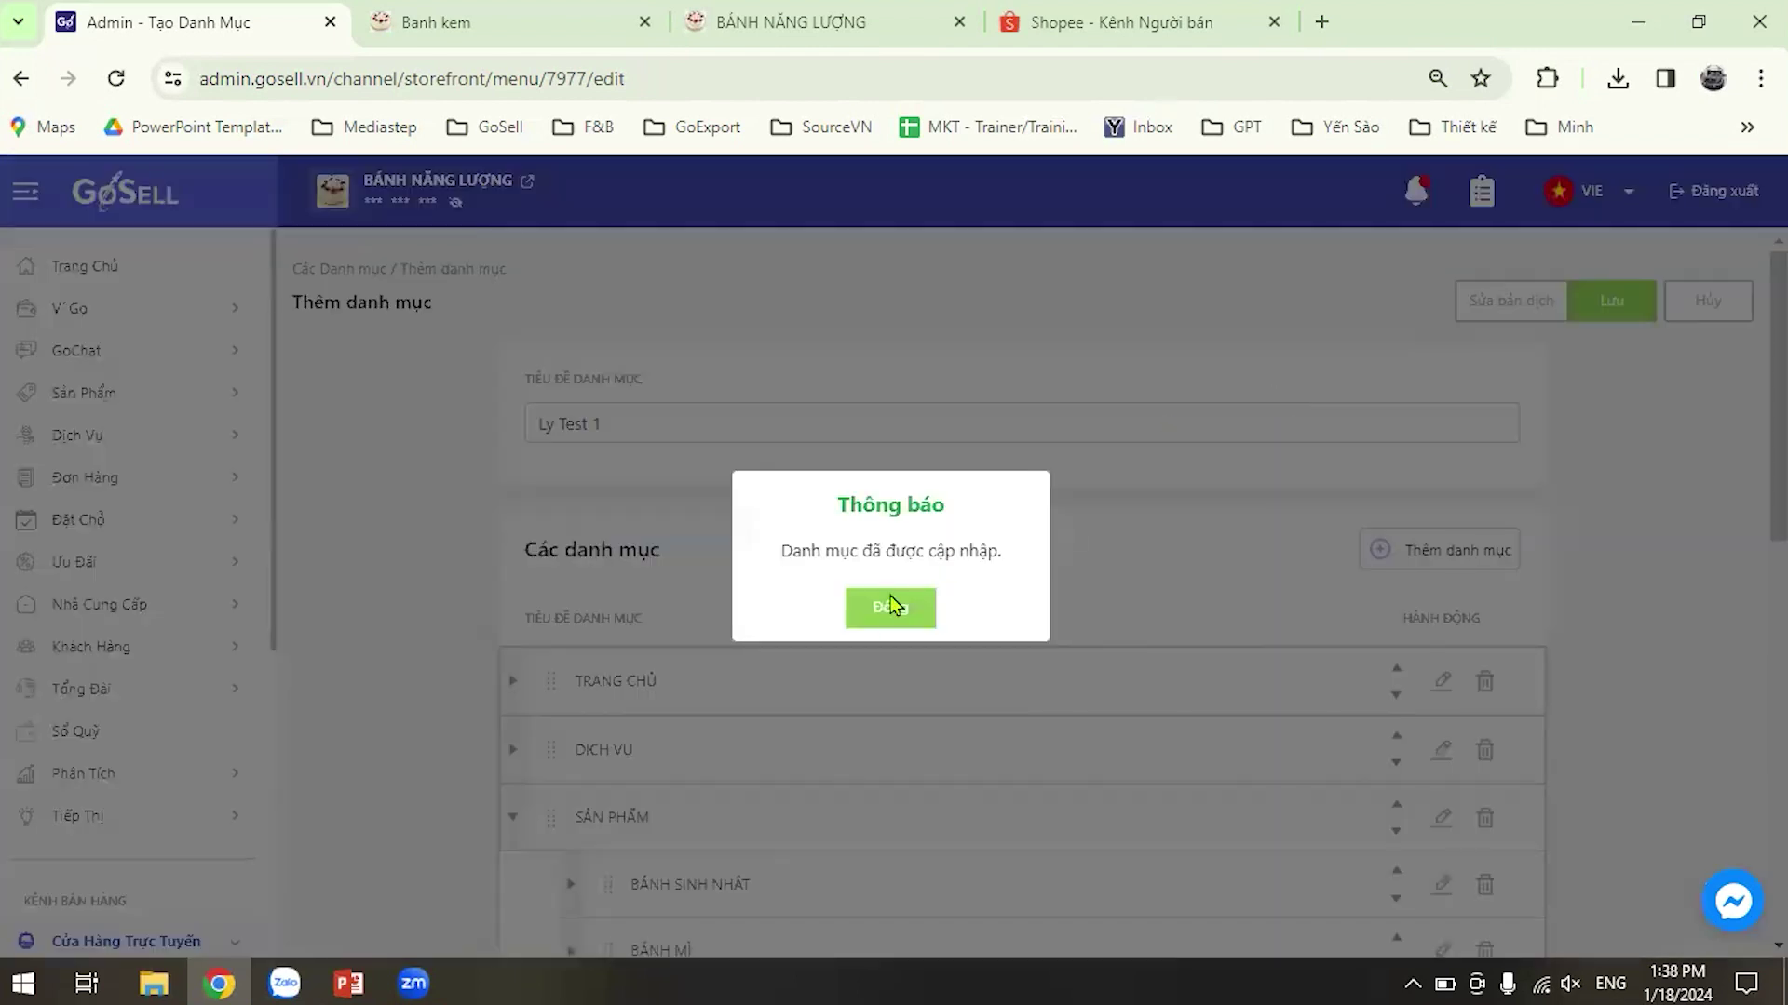
click(887, 605)
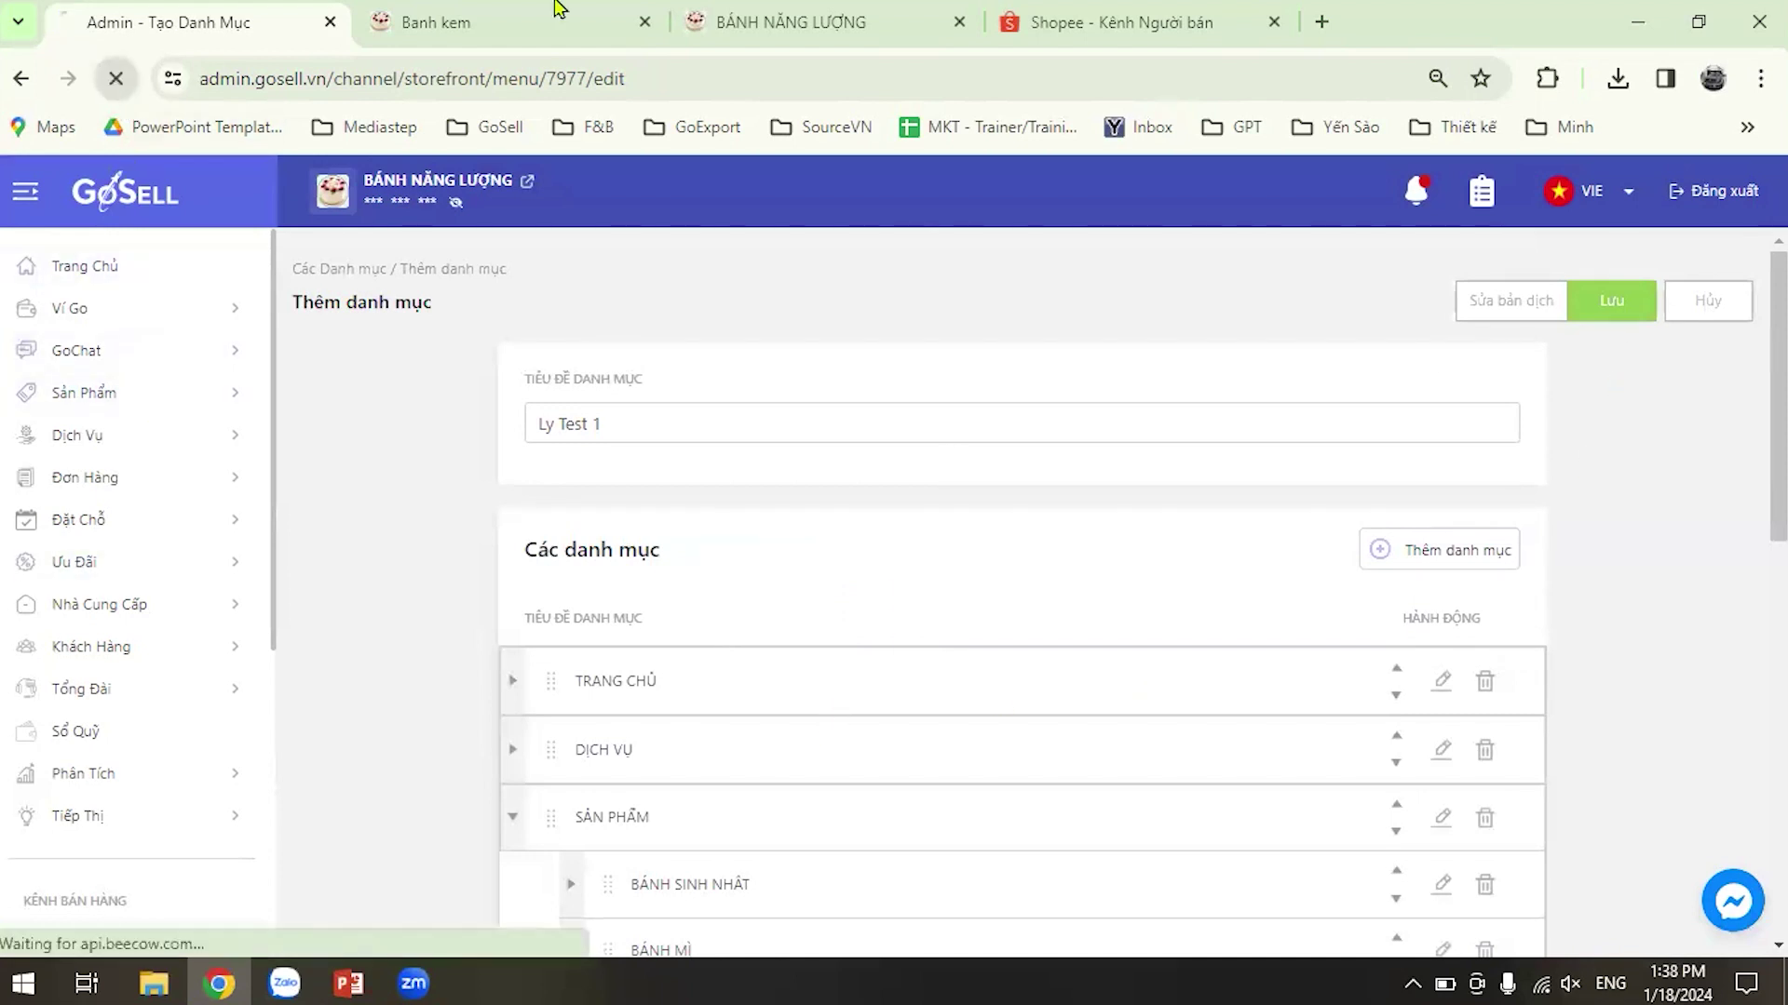
Reload the BÁNH NĂNG LƯỢNG storefront home page and check the updated navigation menu, including the entries under SẢN PHẨM.
click(511, 14)
click(752, 14)
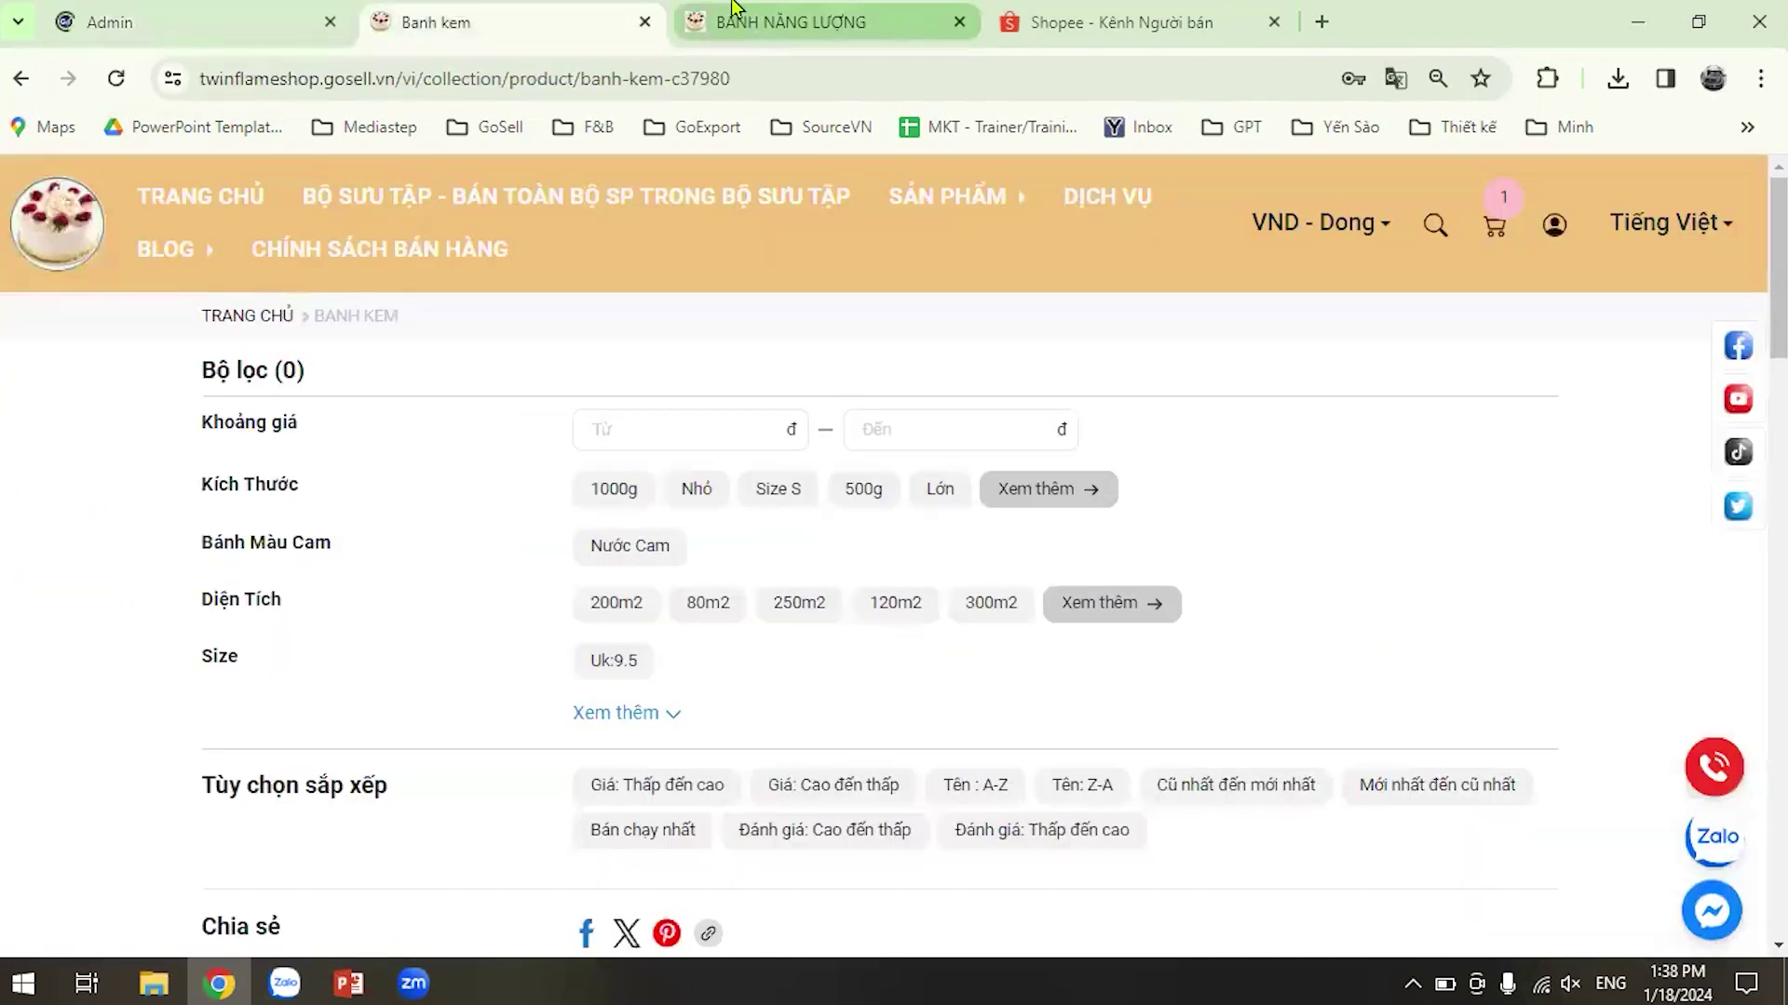
click(115, 82)
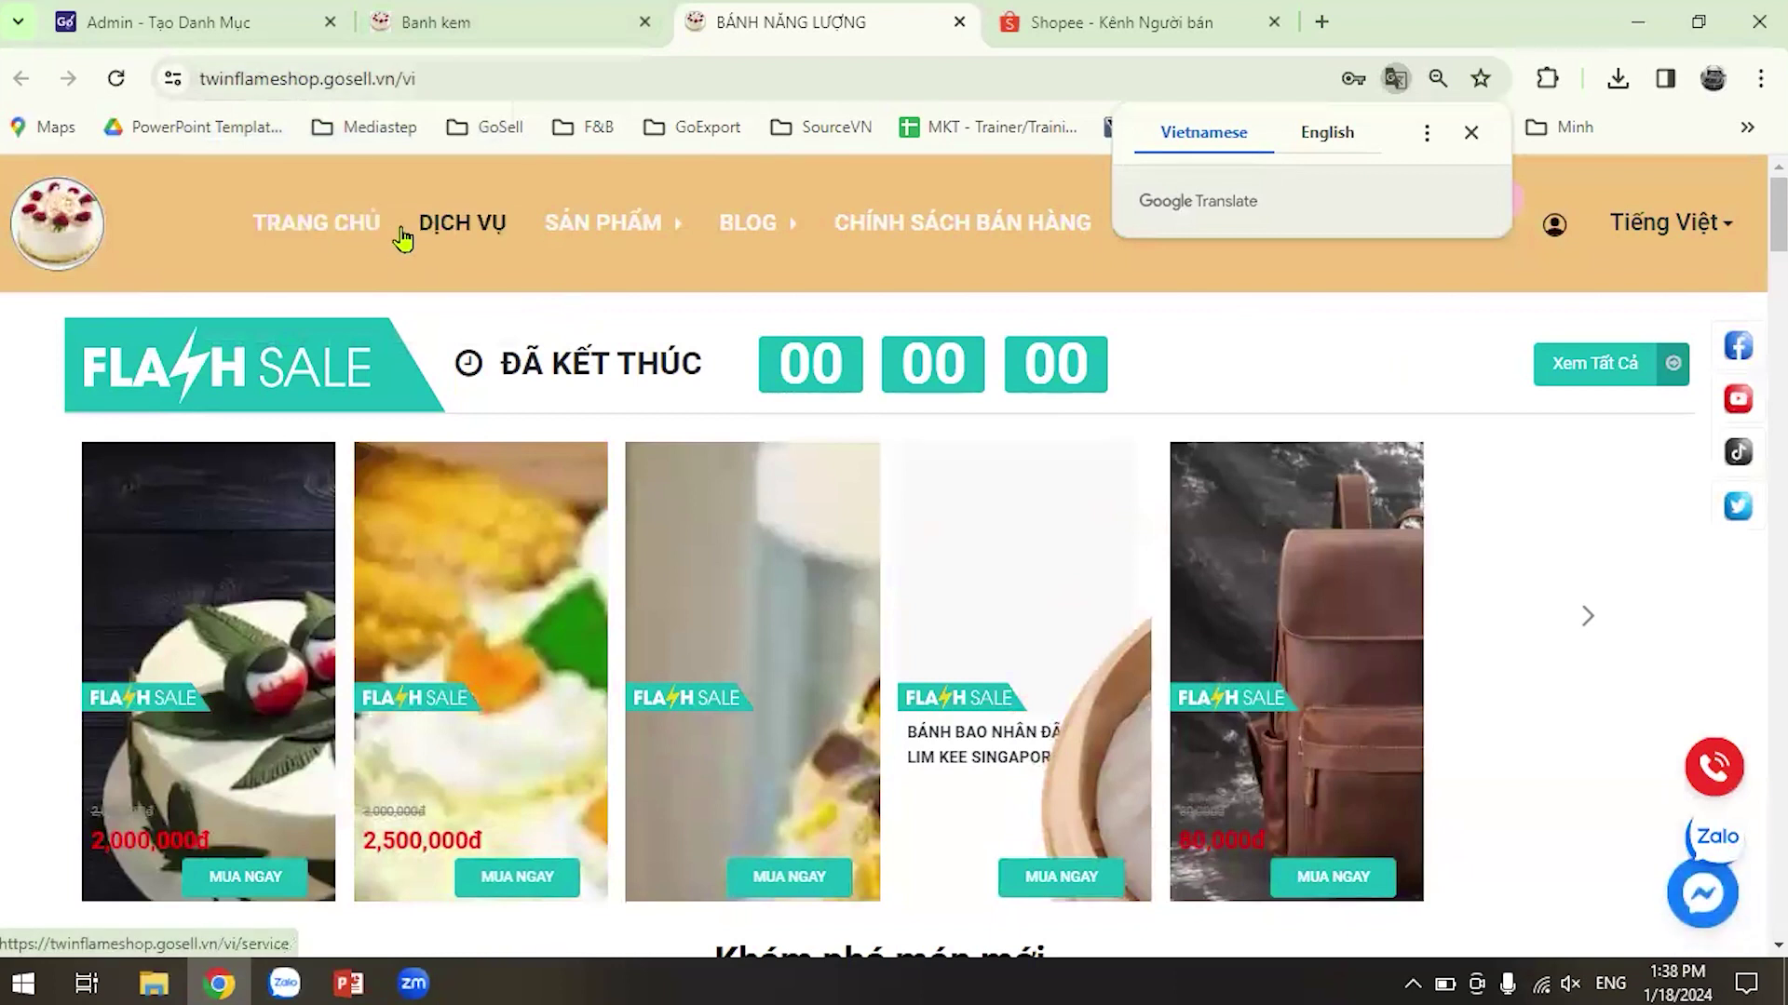
click(1471, 134)
mouse_move(632, 245)
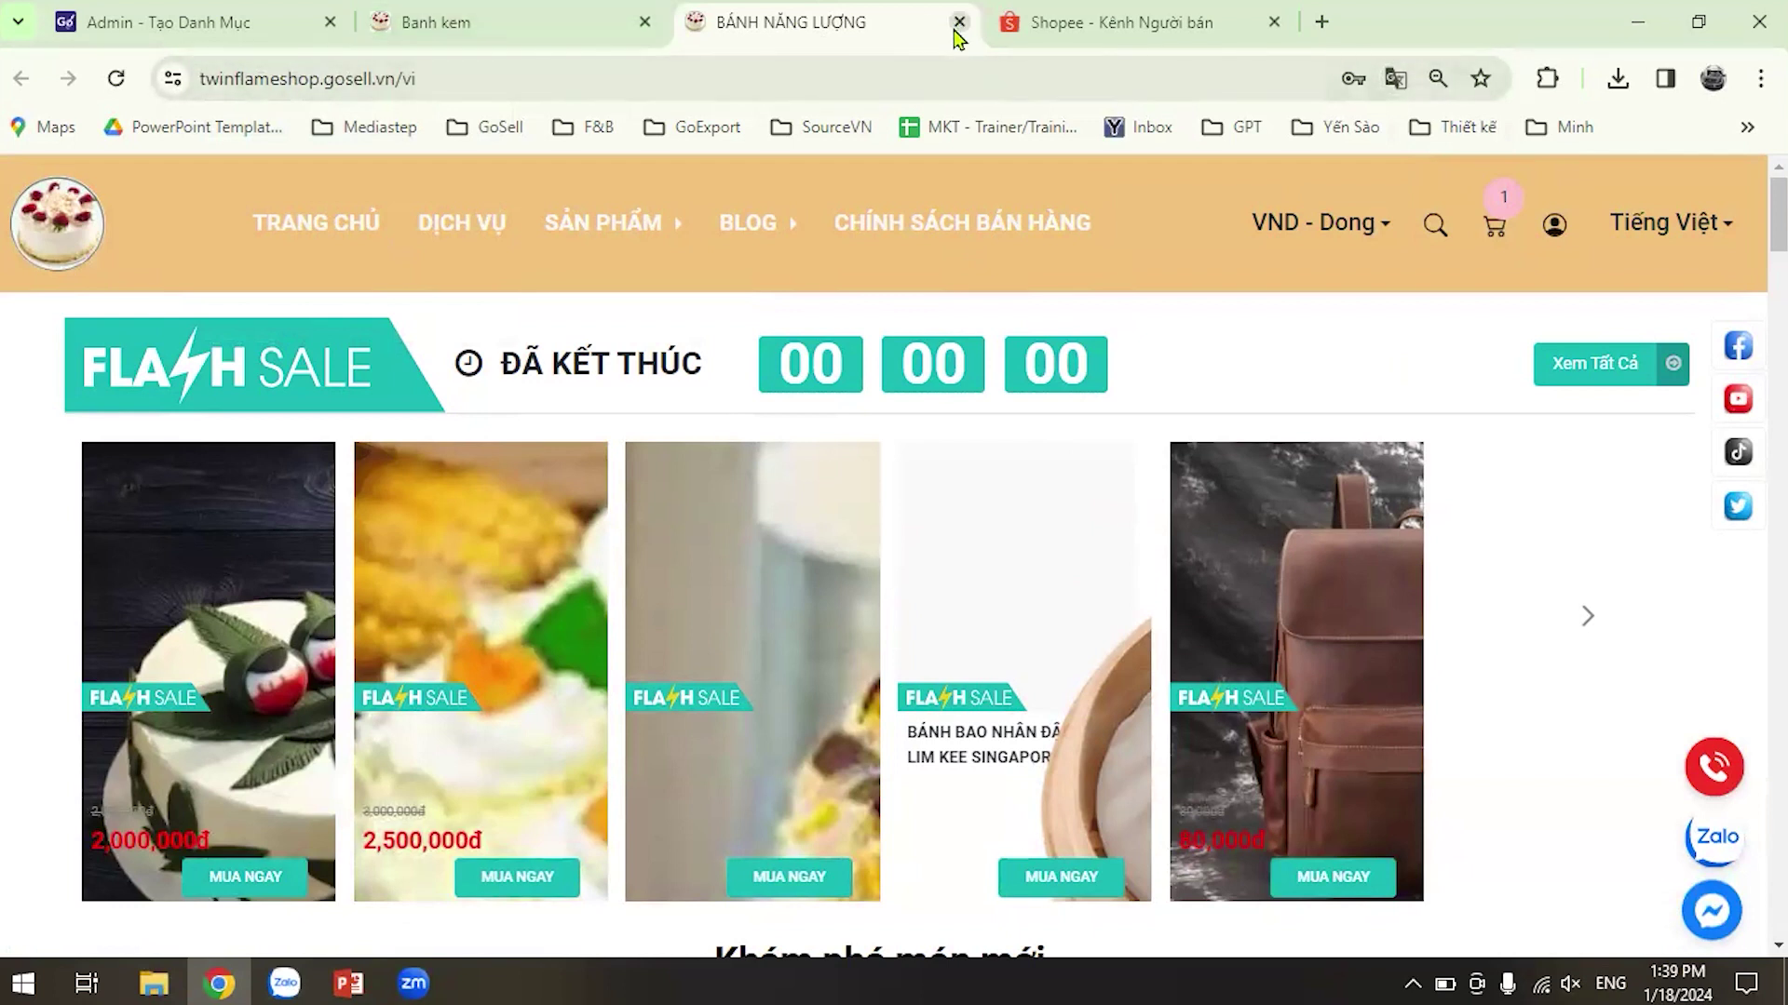
Close the Banh kem collection page and open the list of all products in the GoSell admin.
click(563, 20)
click(644, 22)
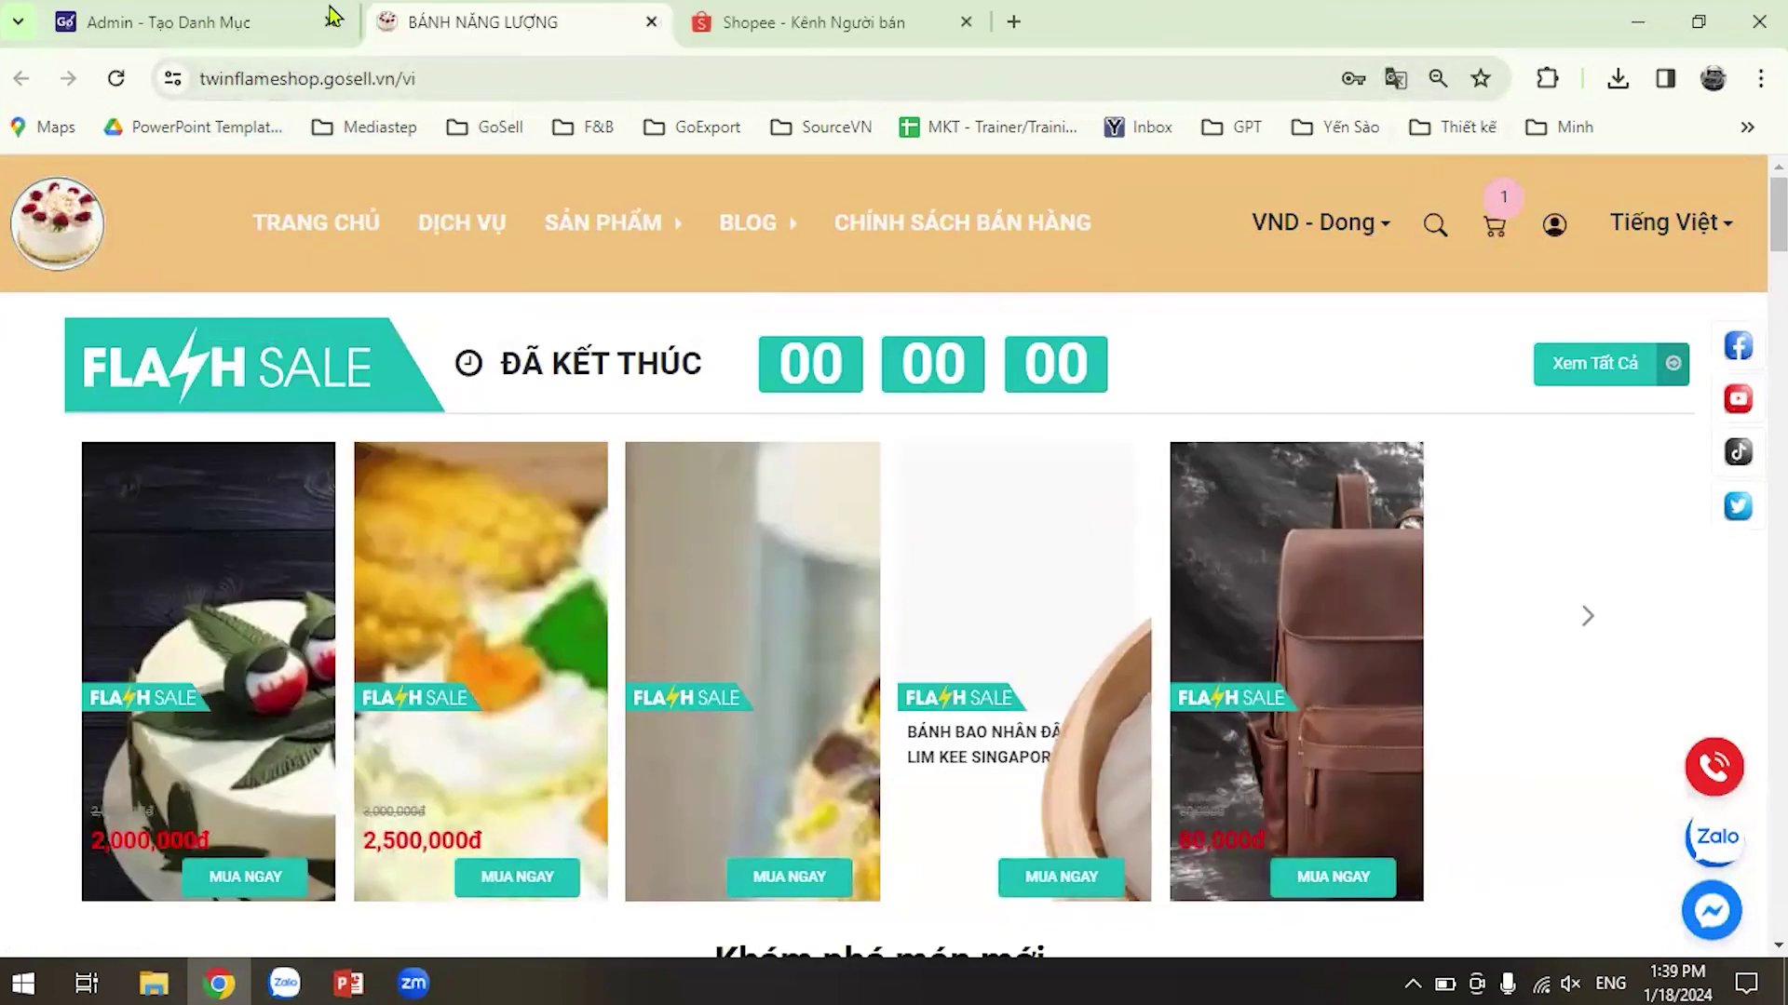
click(257, 11)
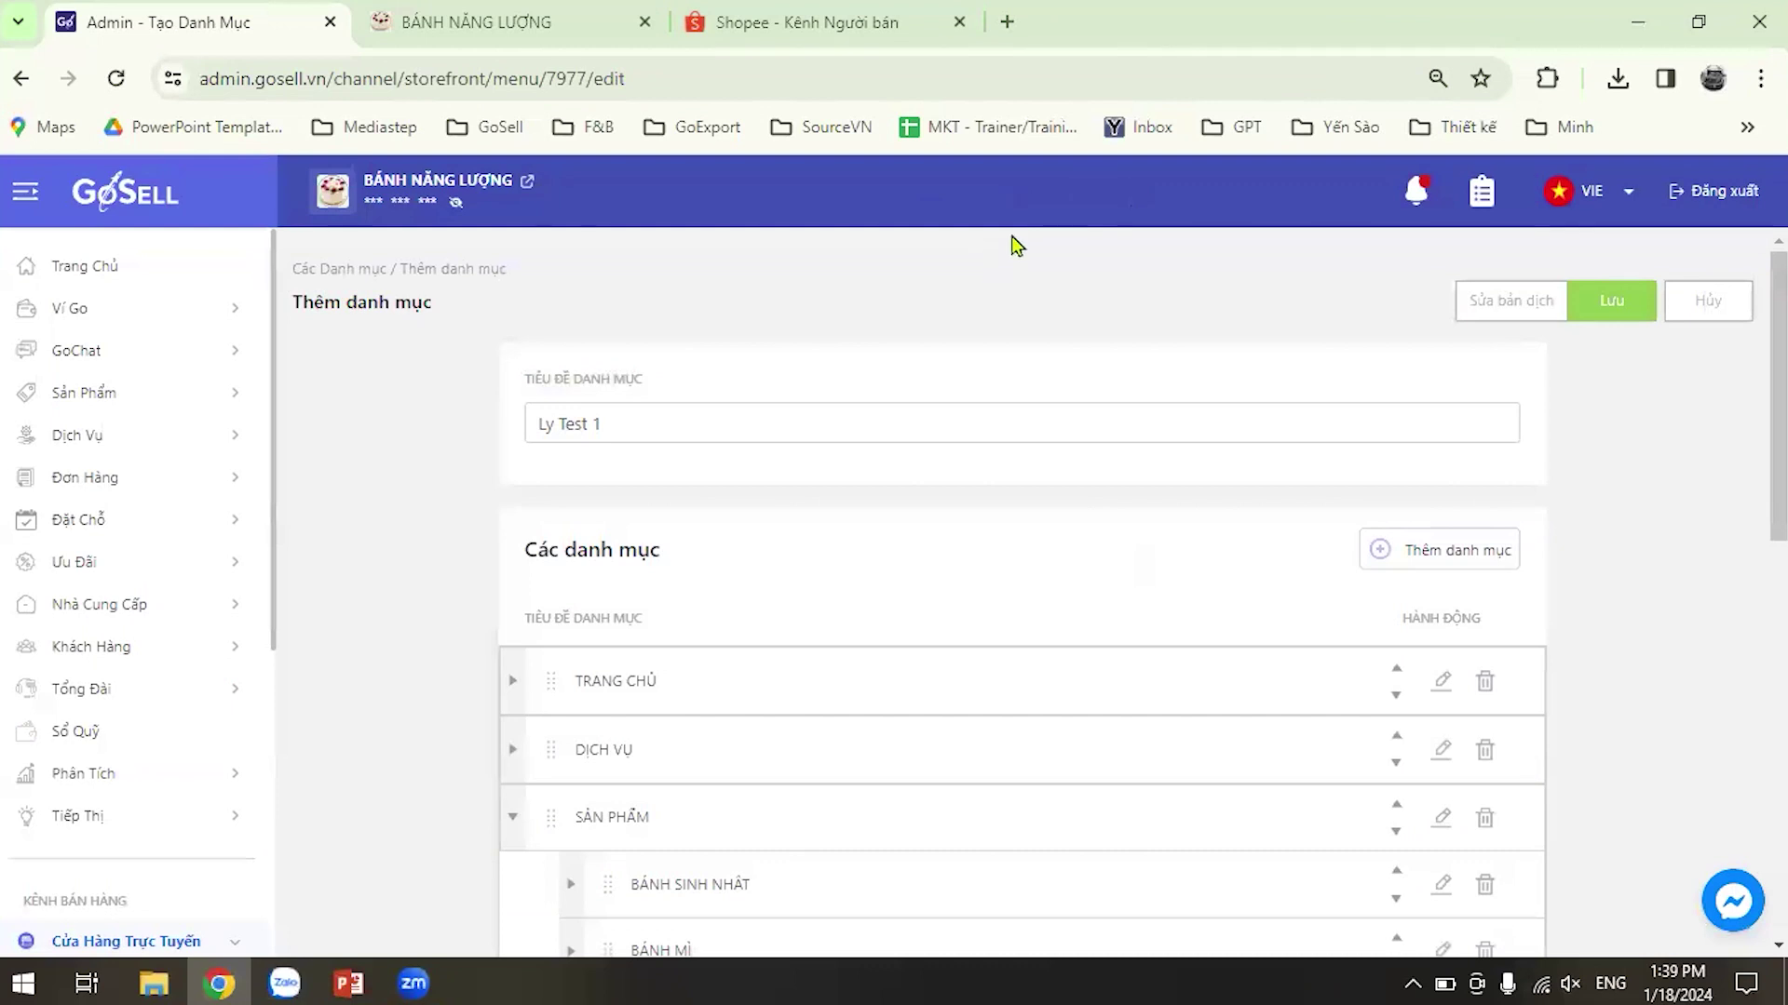
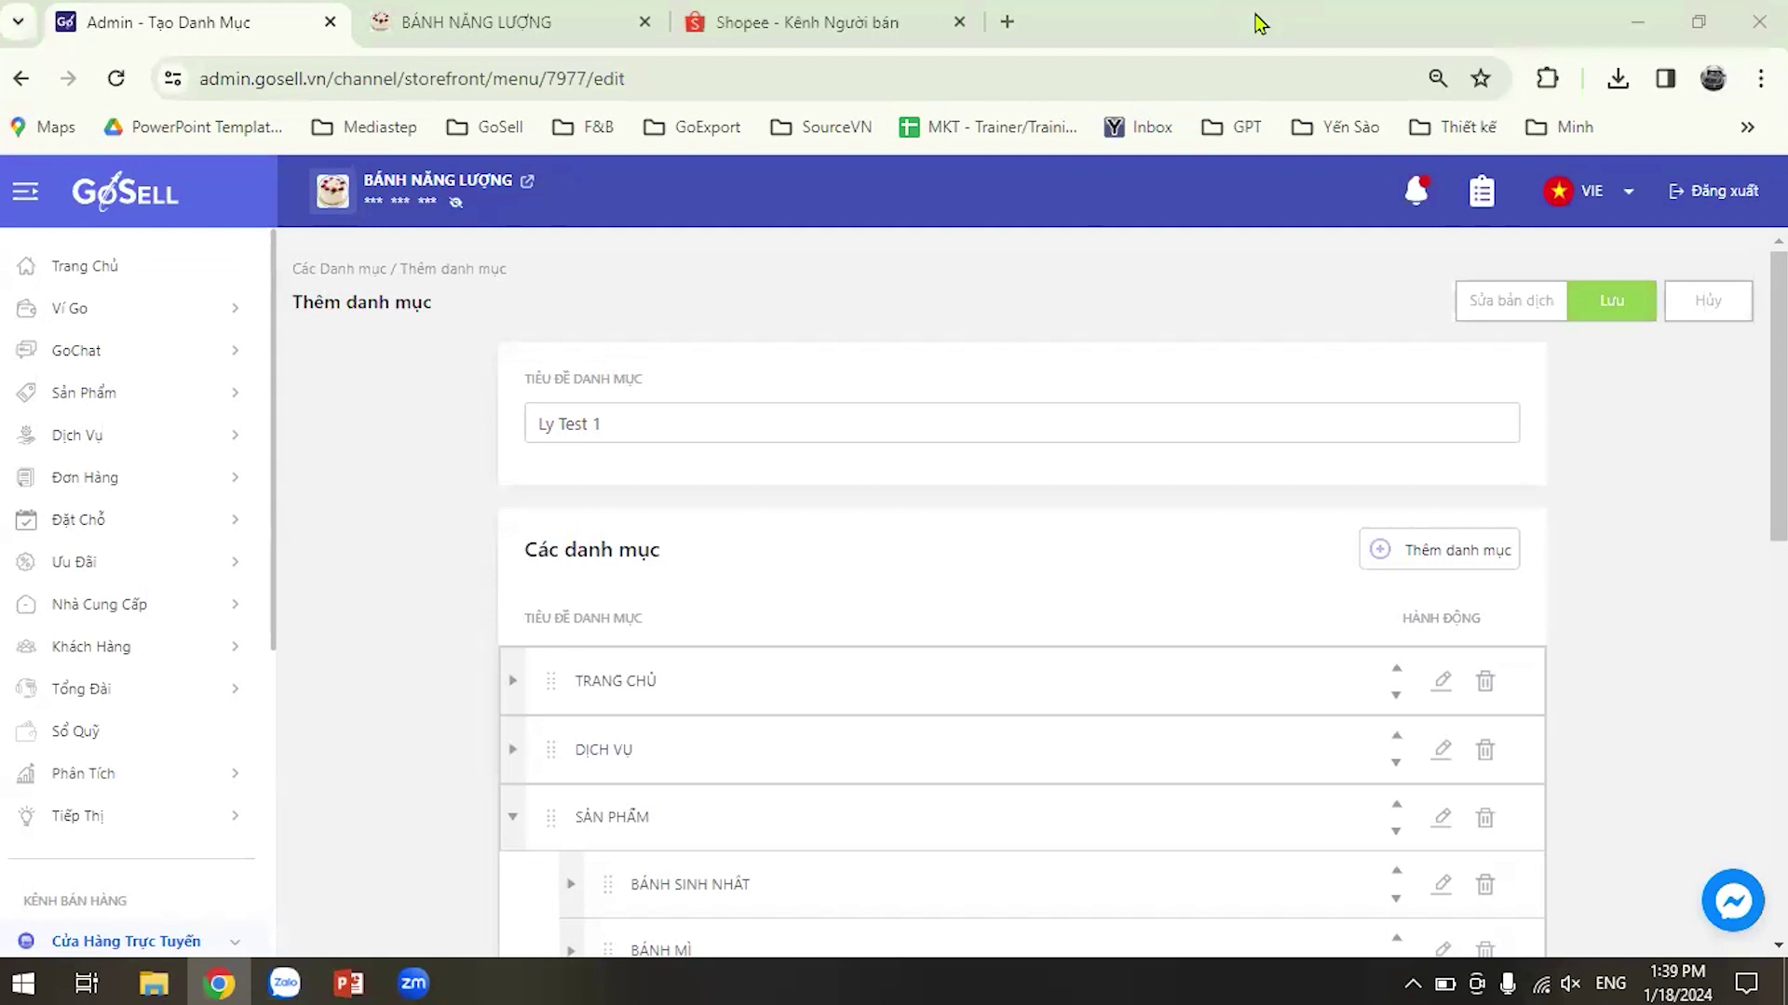
click(168, 395)
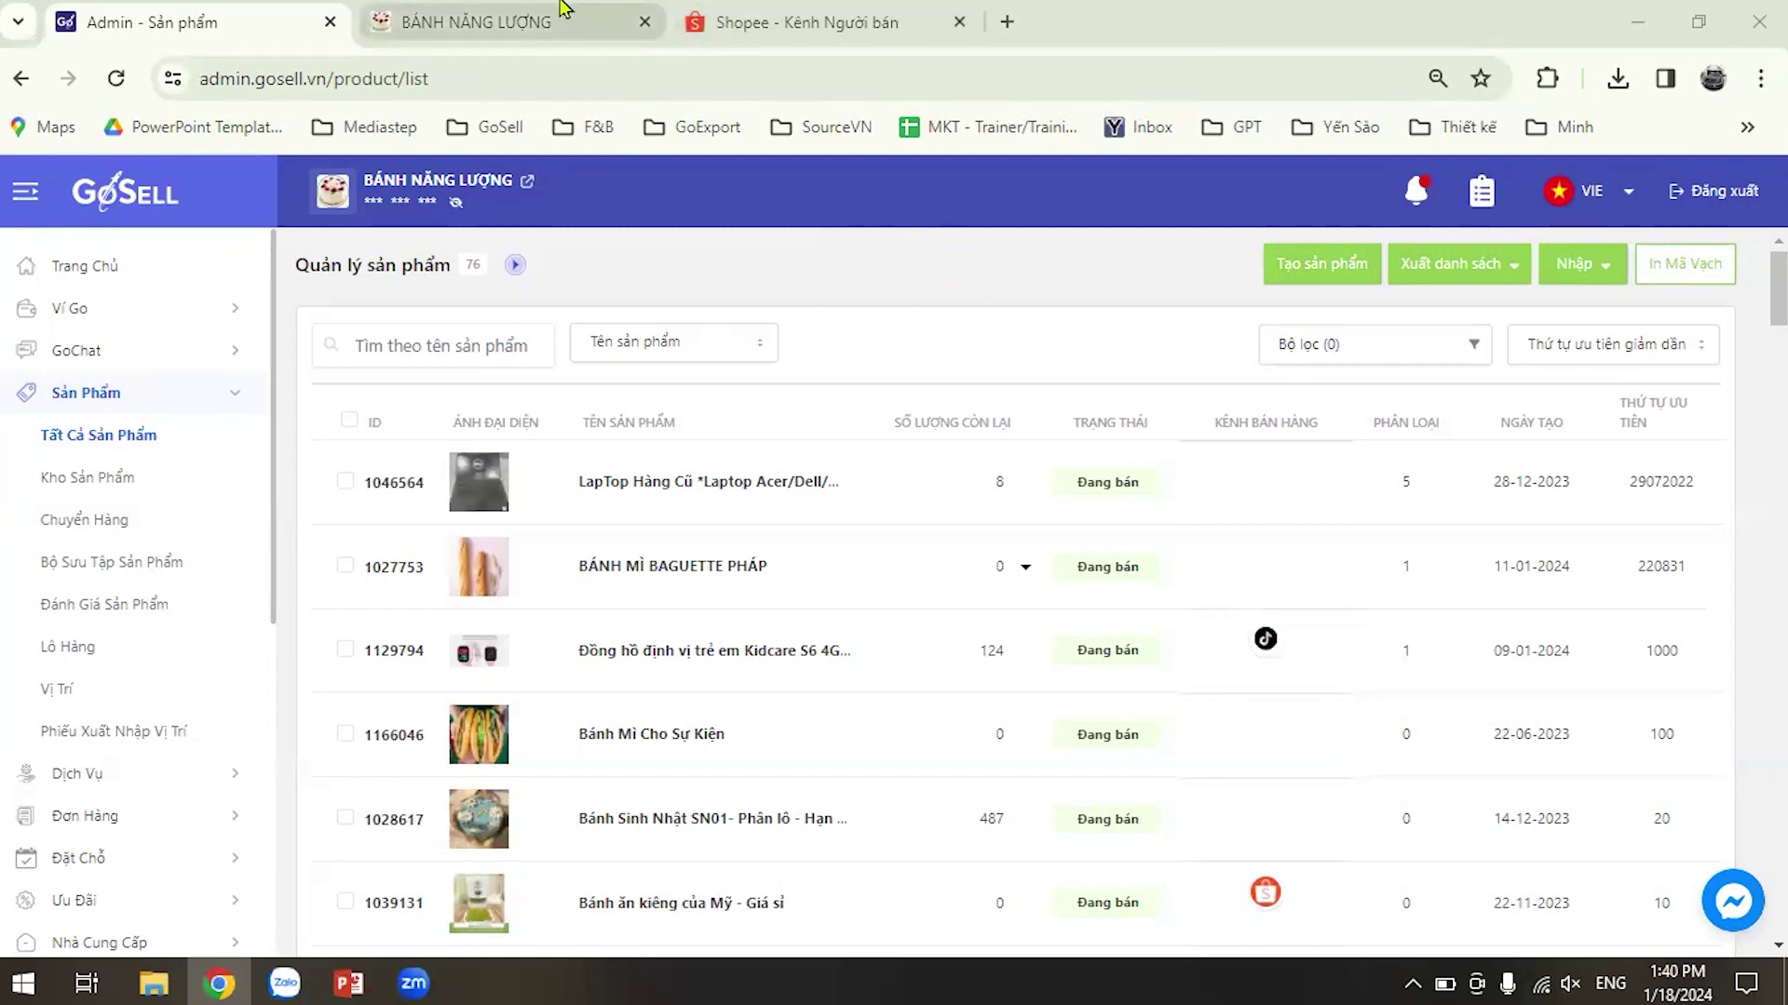
click(1307, 289)
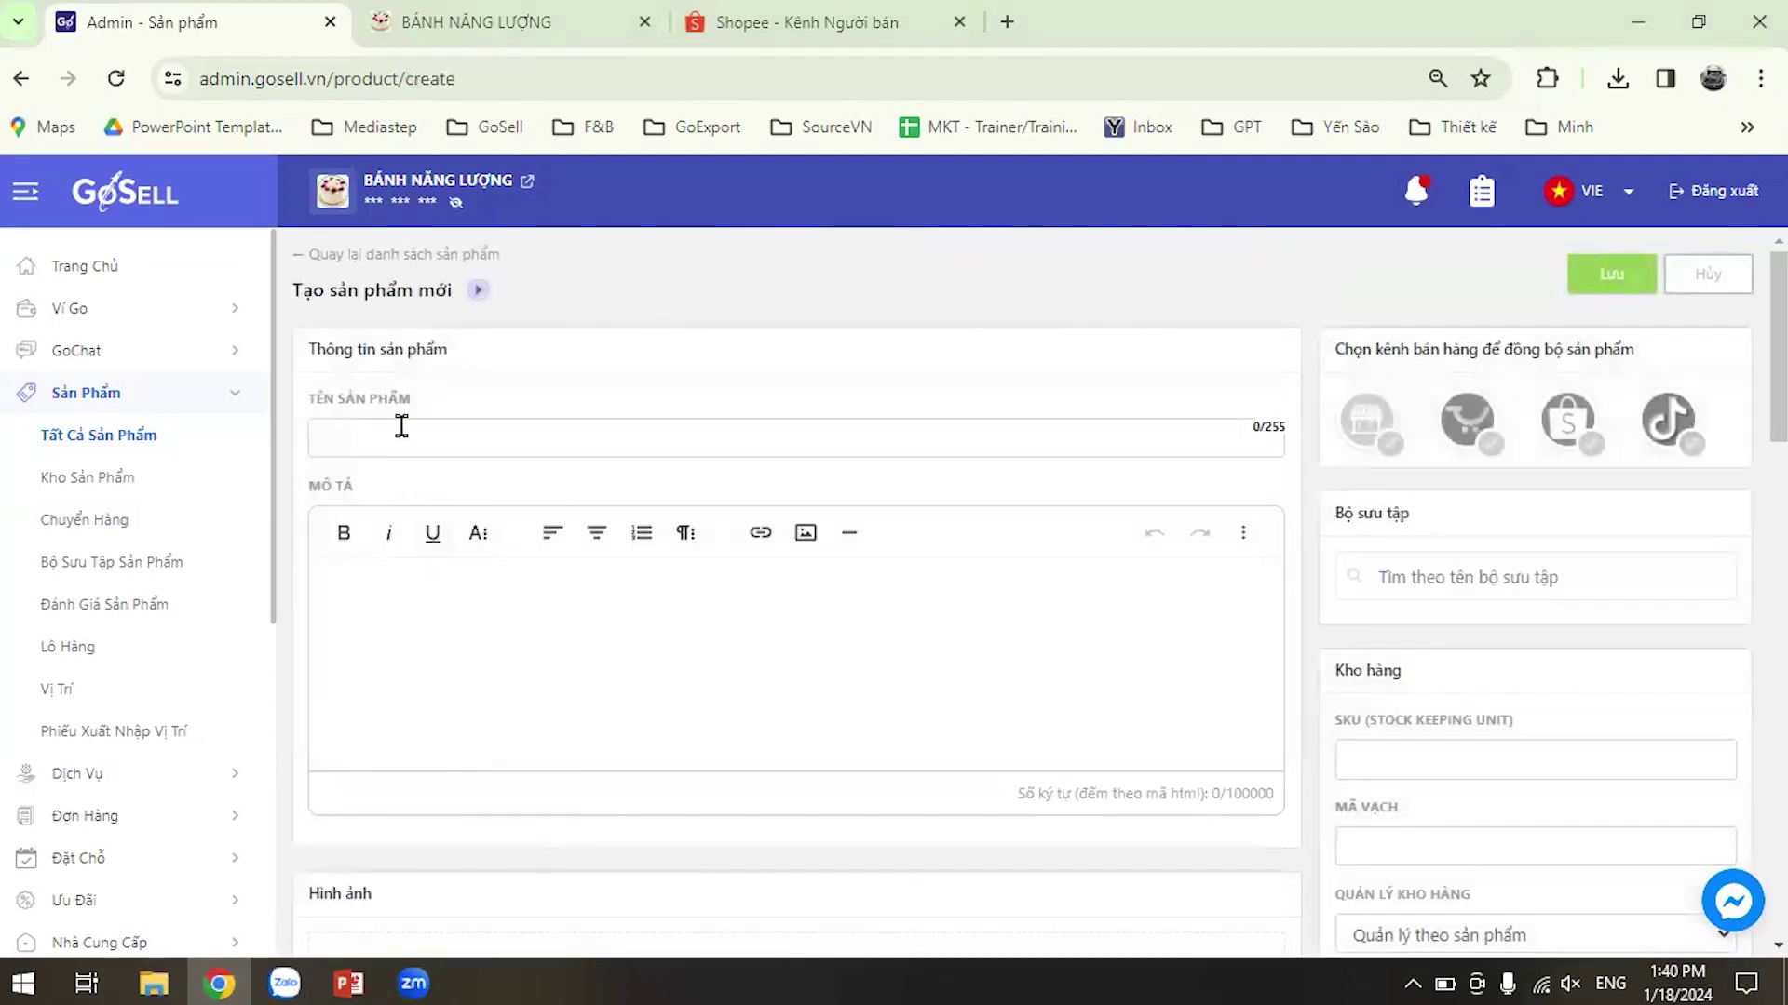
click(404, 441)
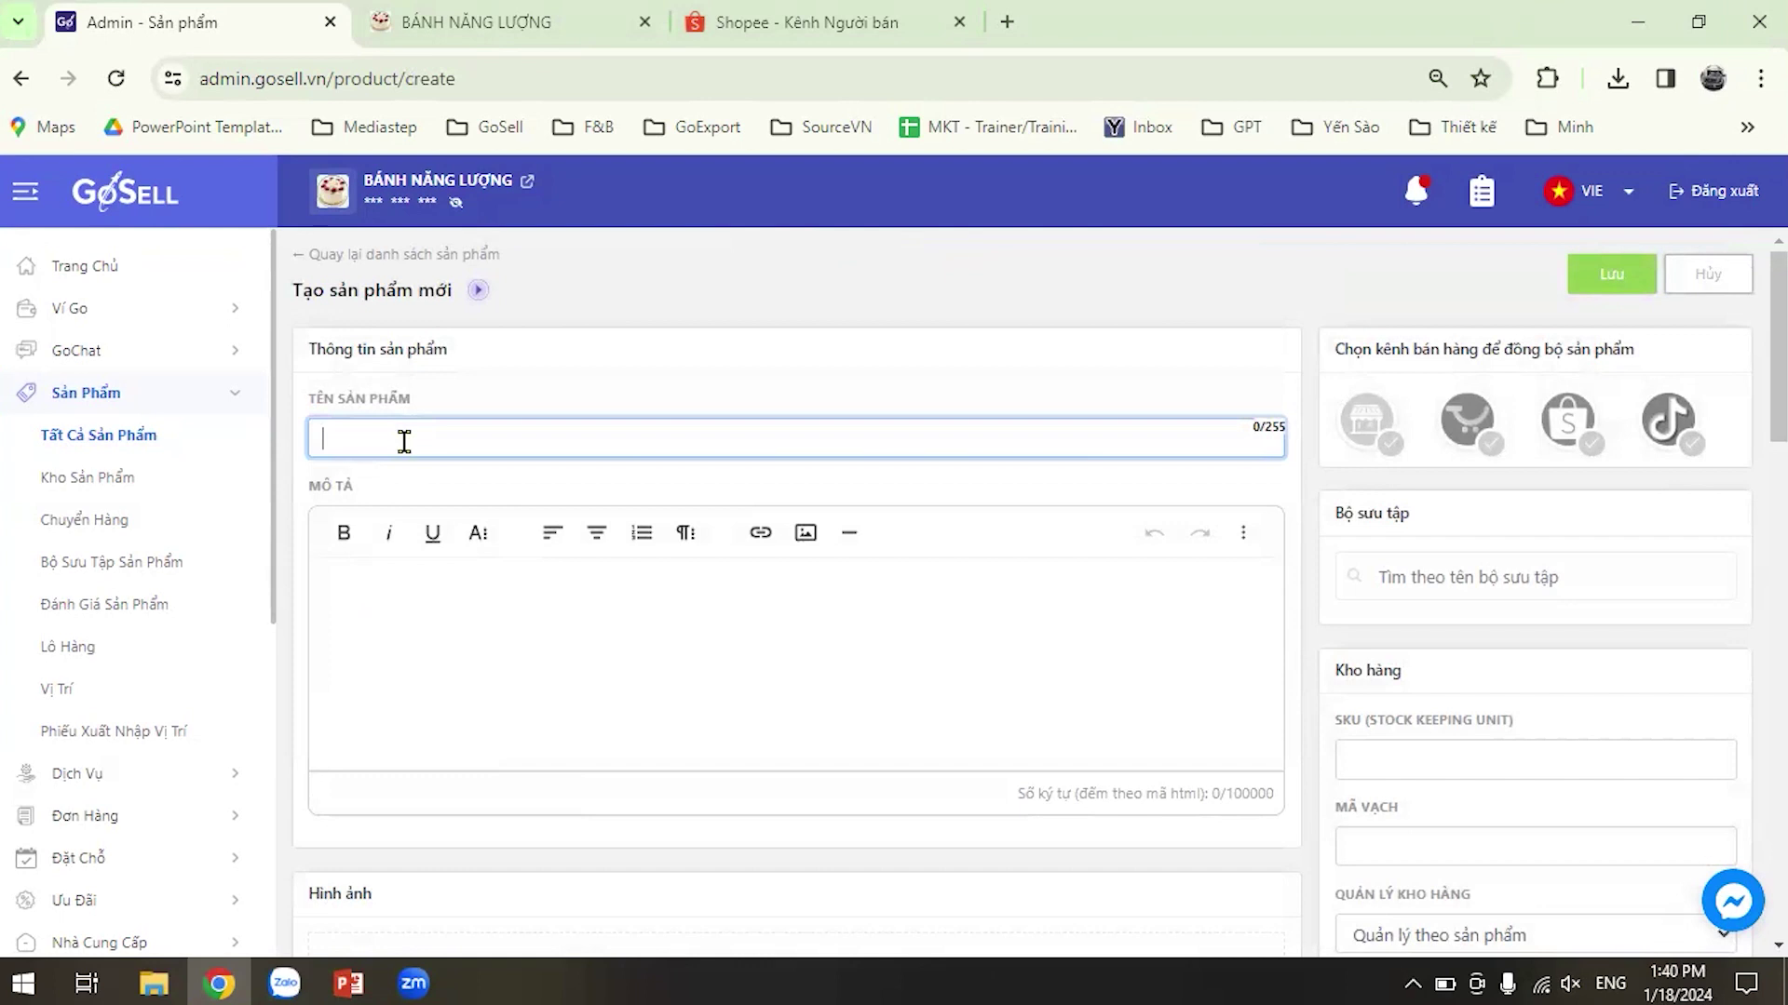
text(BA)
key(BackSpace)
key(BackSpace)
click(21, 78)
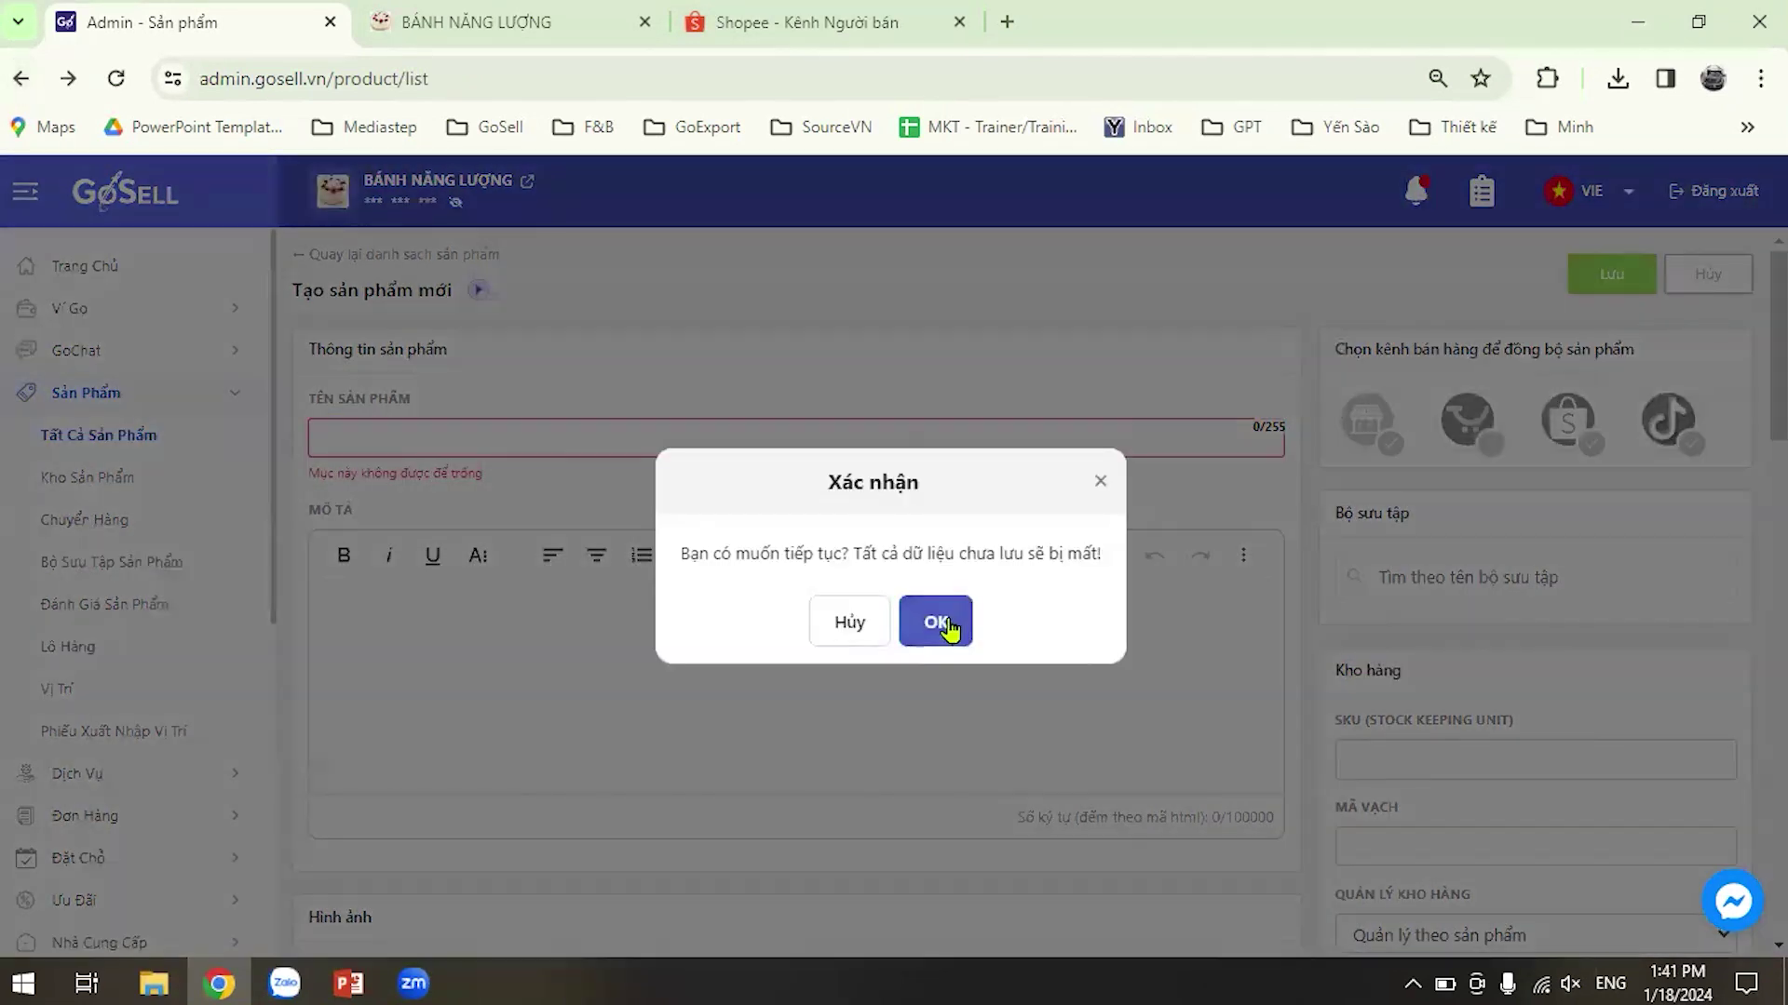
click(935, 623)
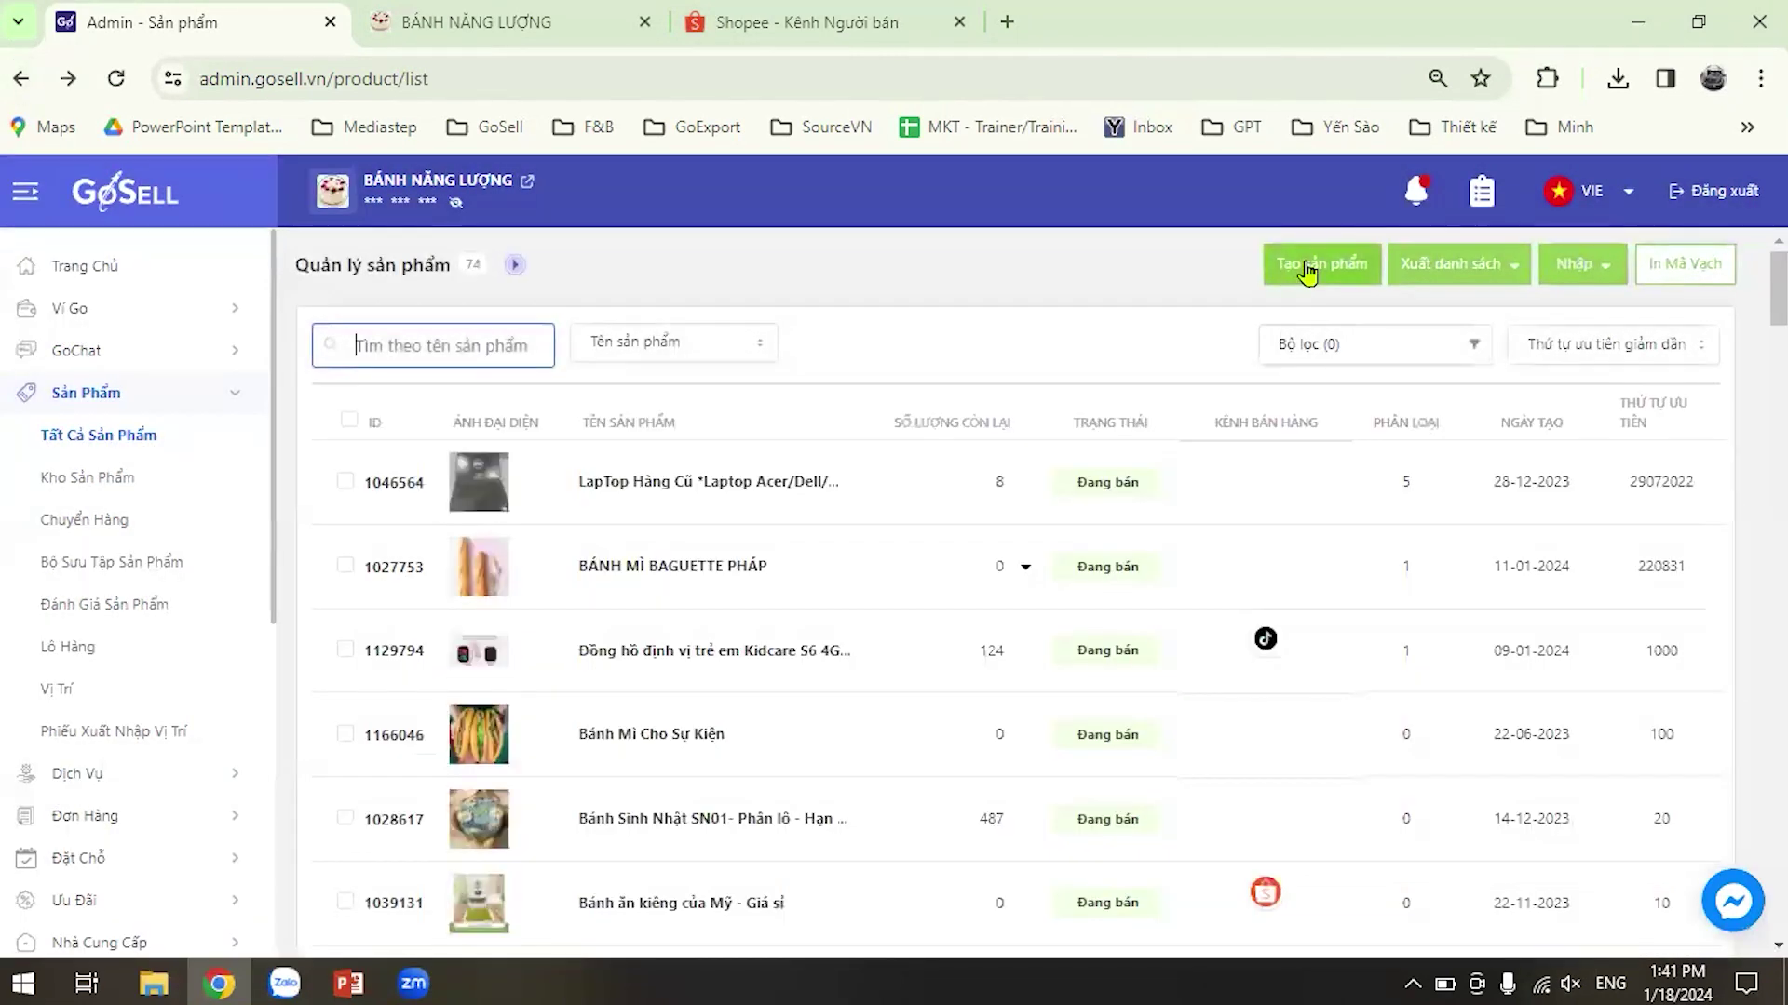
Create a new product named "bánh mì" with the description "bánh mì ngọt".
click(1307, 266)
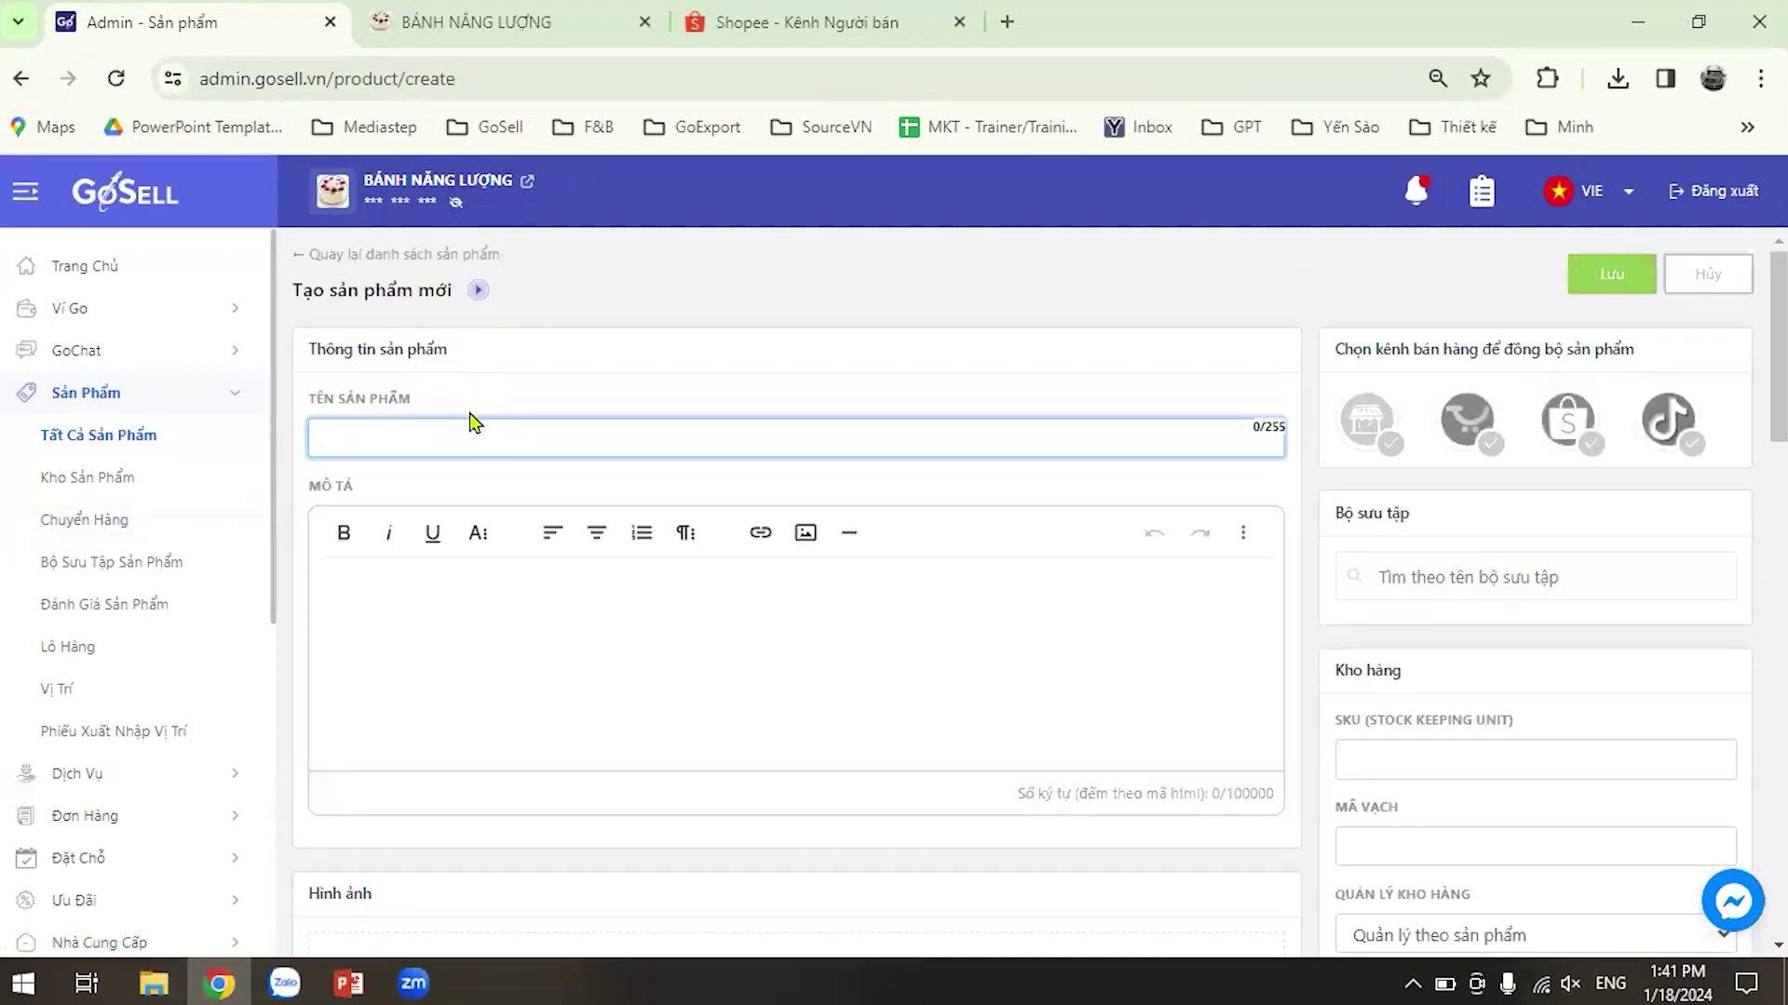
text(bÁNH)
key(ctrl+a)
text(b)
text(áh)
text(n mi)
text(f)
click(435, 579)
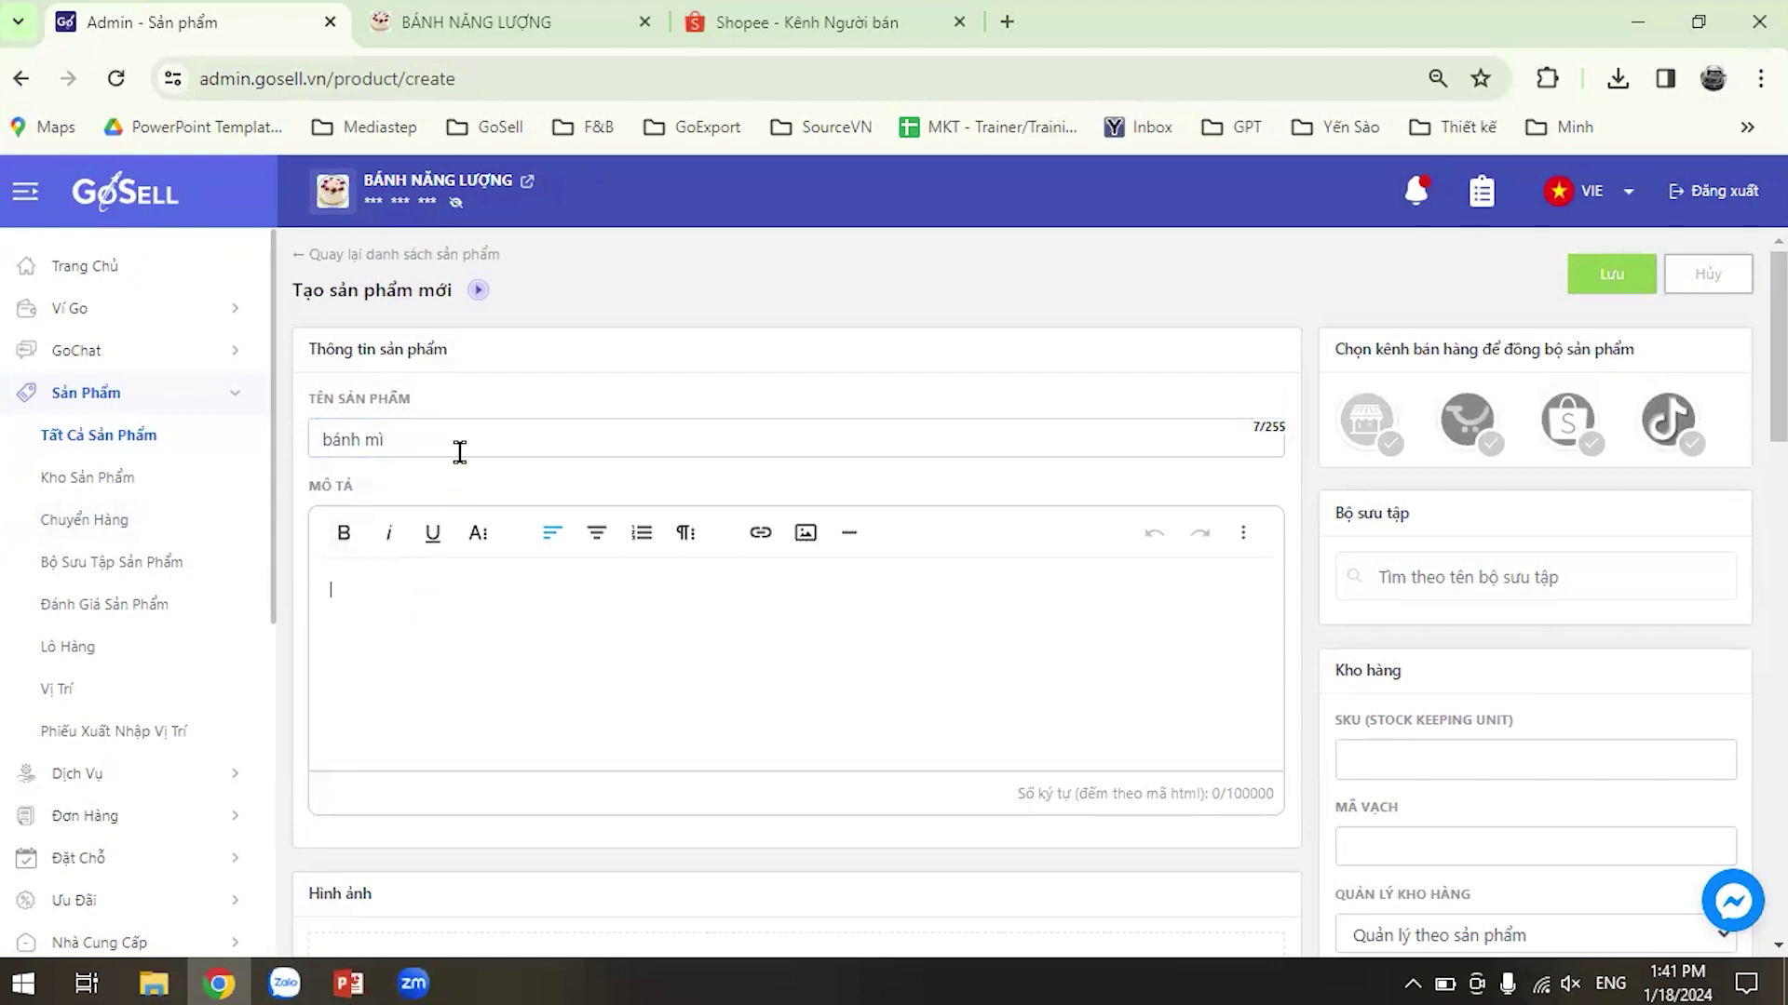
text(bánh mì ngọt)
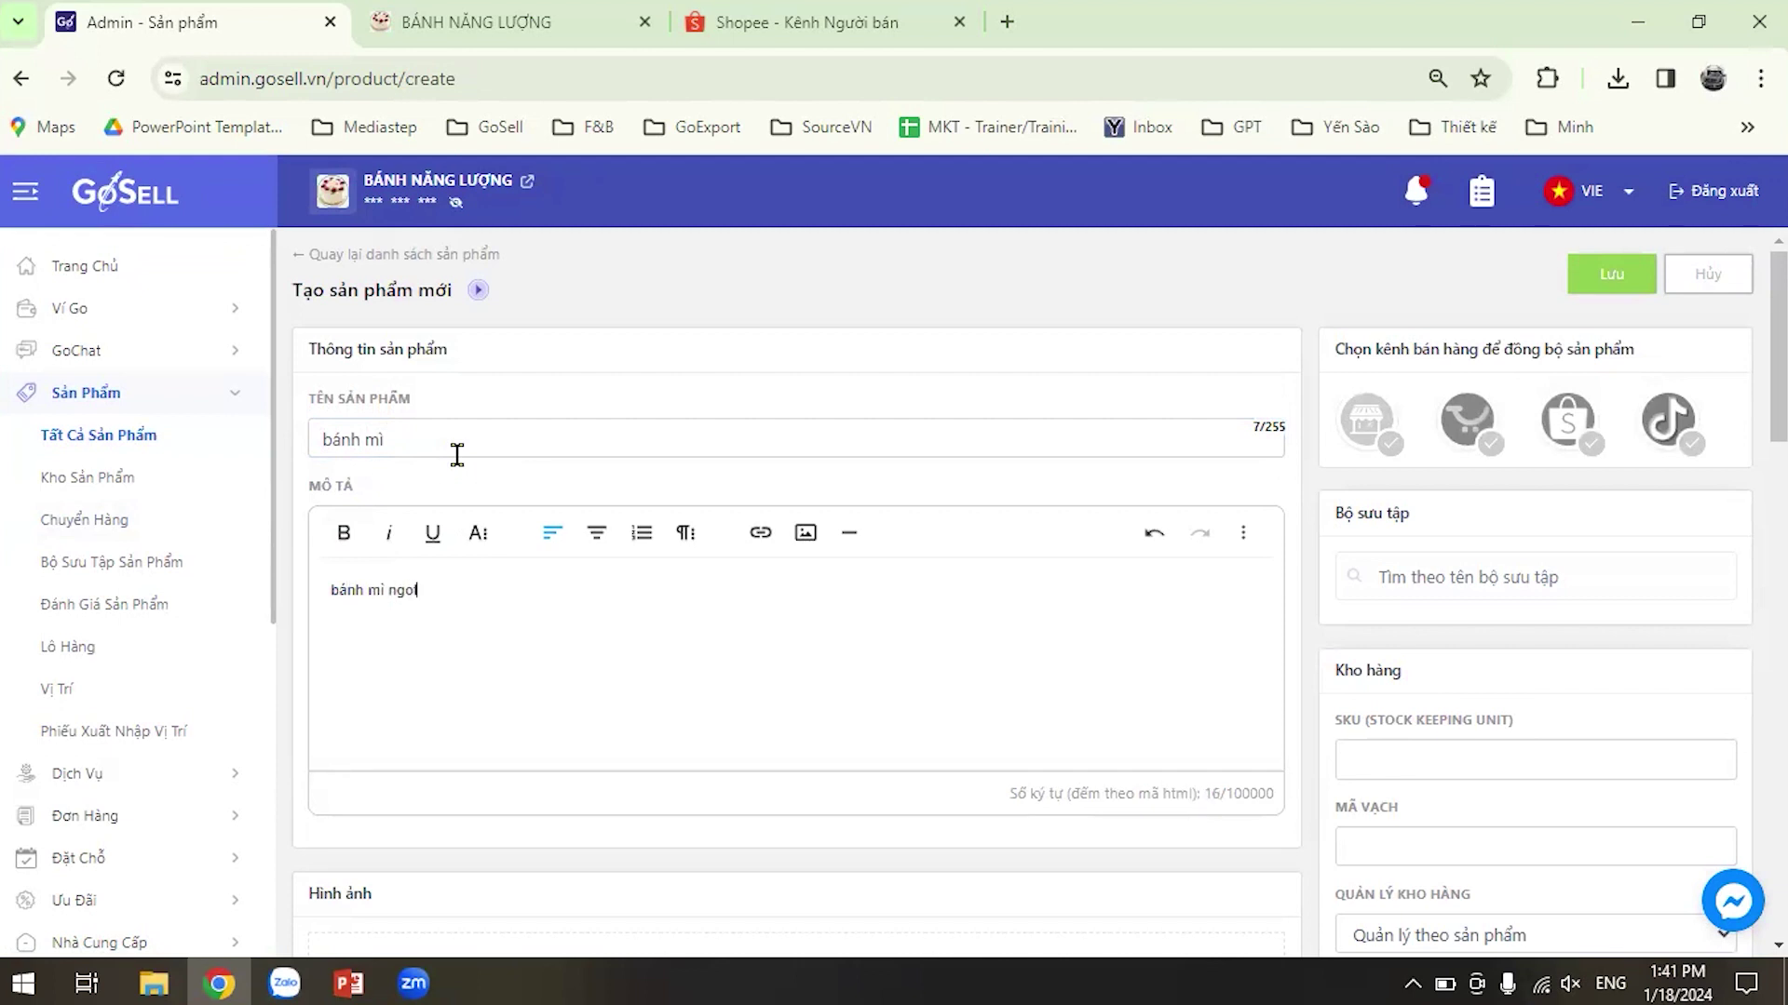
Set the listed price of bánh mì to 30,000 đ and its selling price to 28,000 đ.
scroll(522, 522, down, 4)
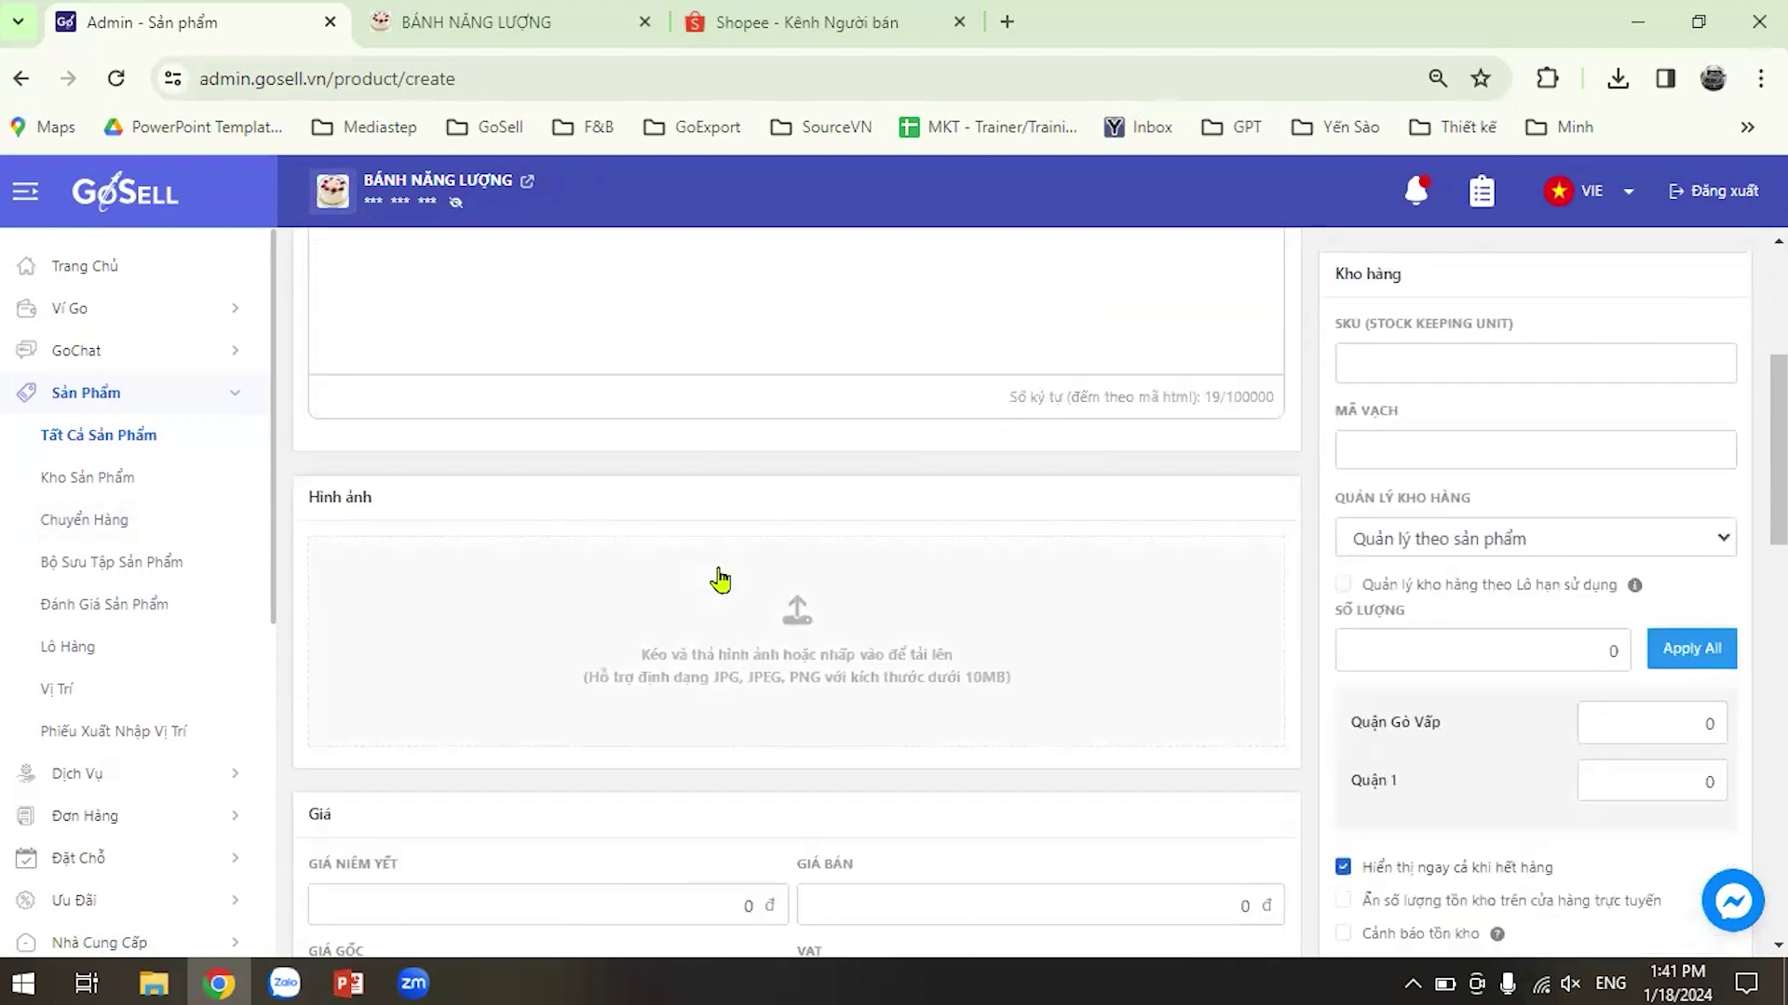
scroll(718, 578, down, 1)
scroll(764, 494, down, 2)
scroll(765, 494, up, 2)
scroll(458, 603, down, 2)
click(457, 503)
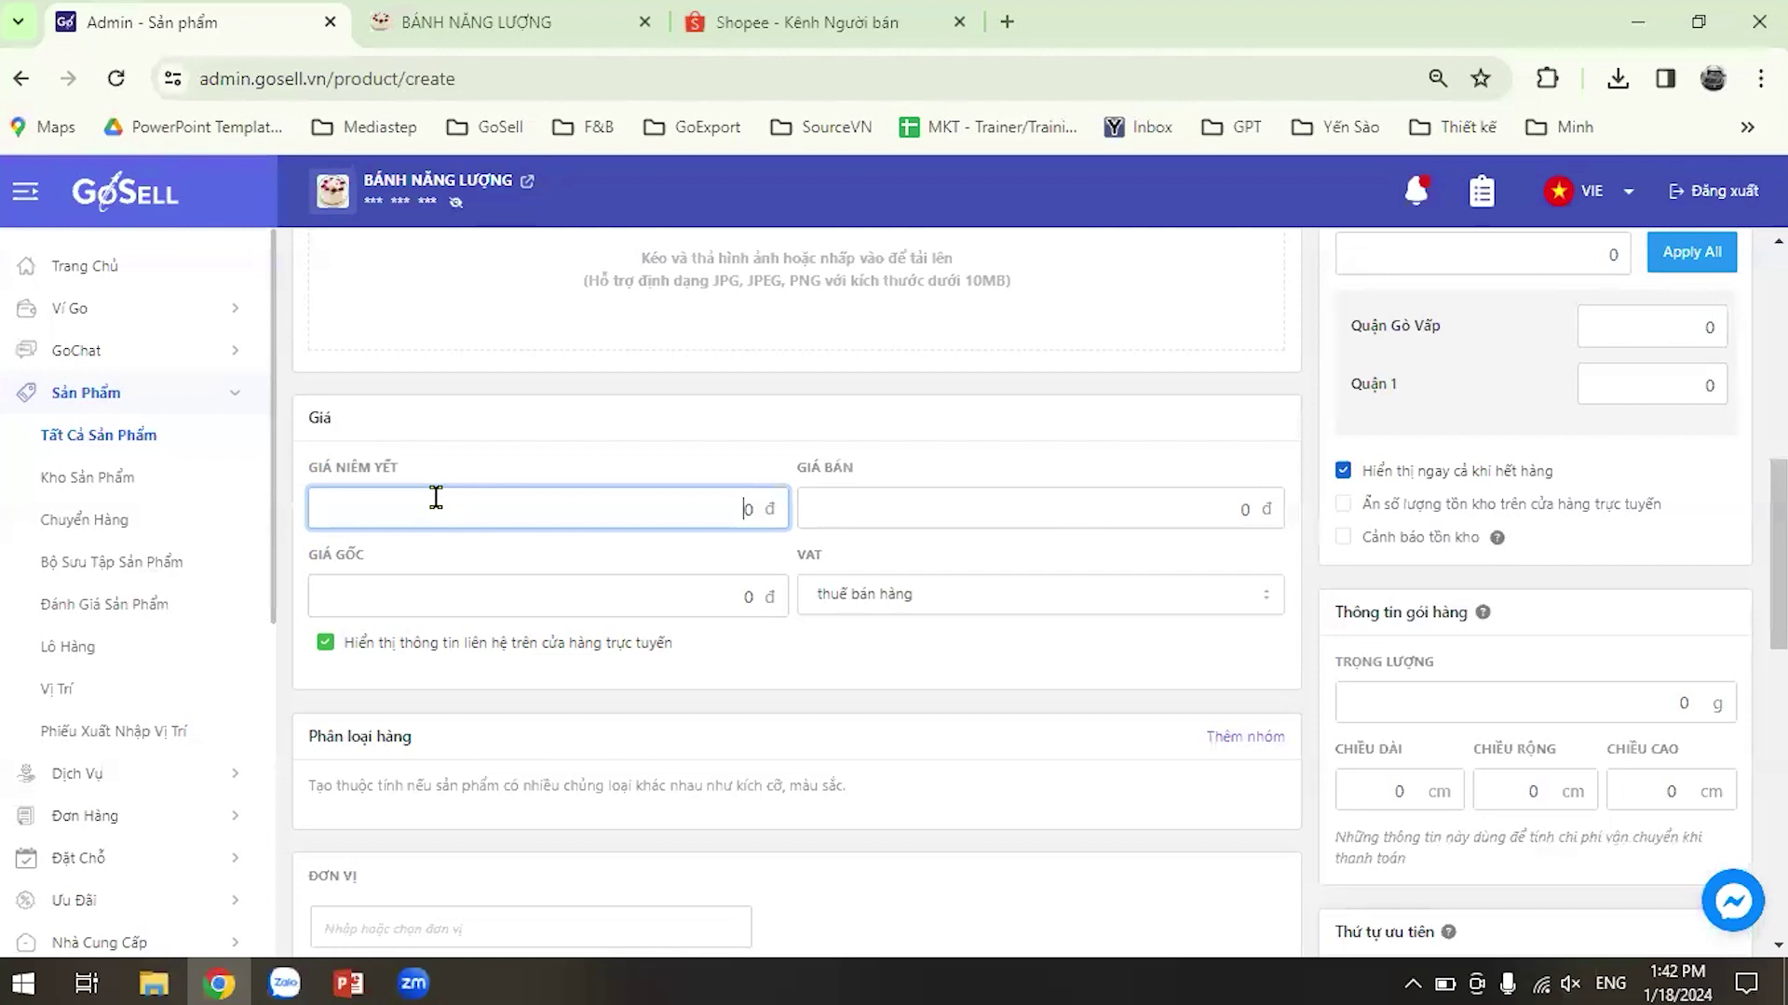
text(30,000)
click(872, 510)
text(2080000)
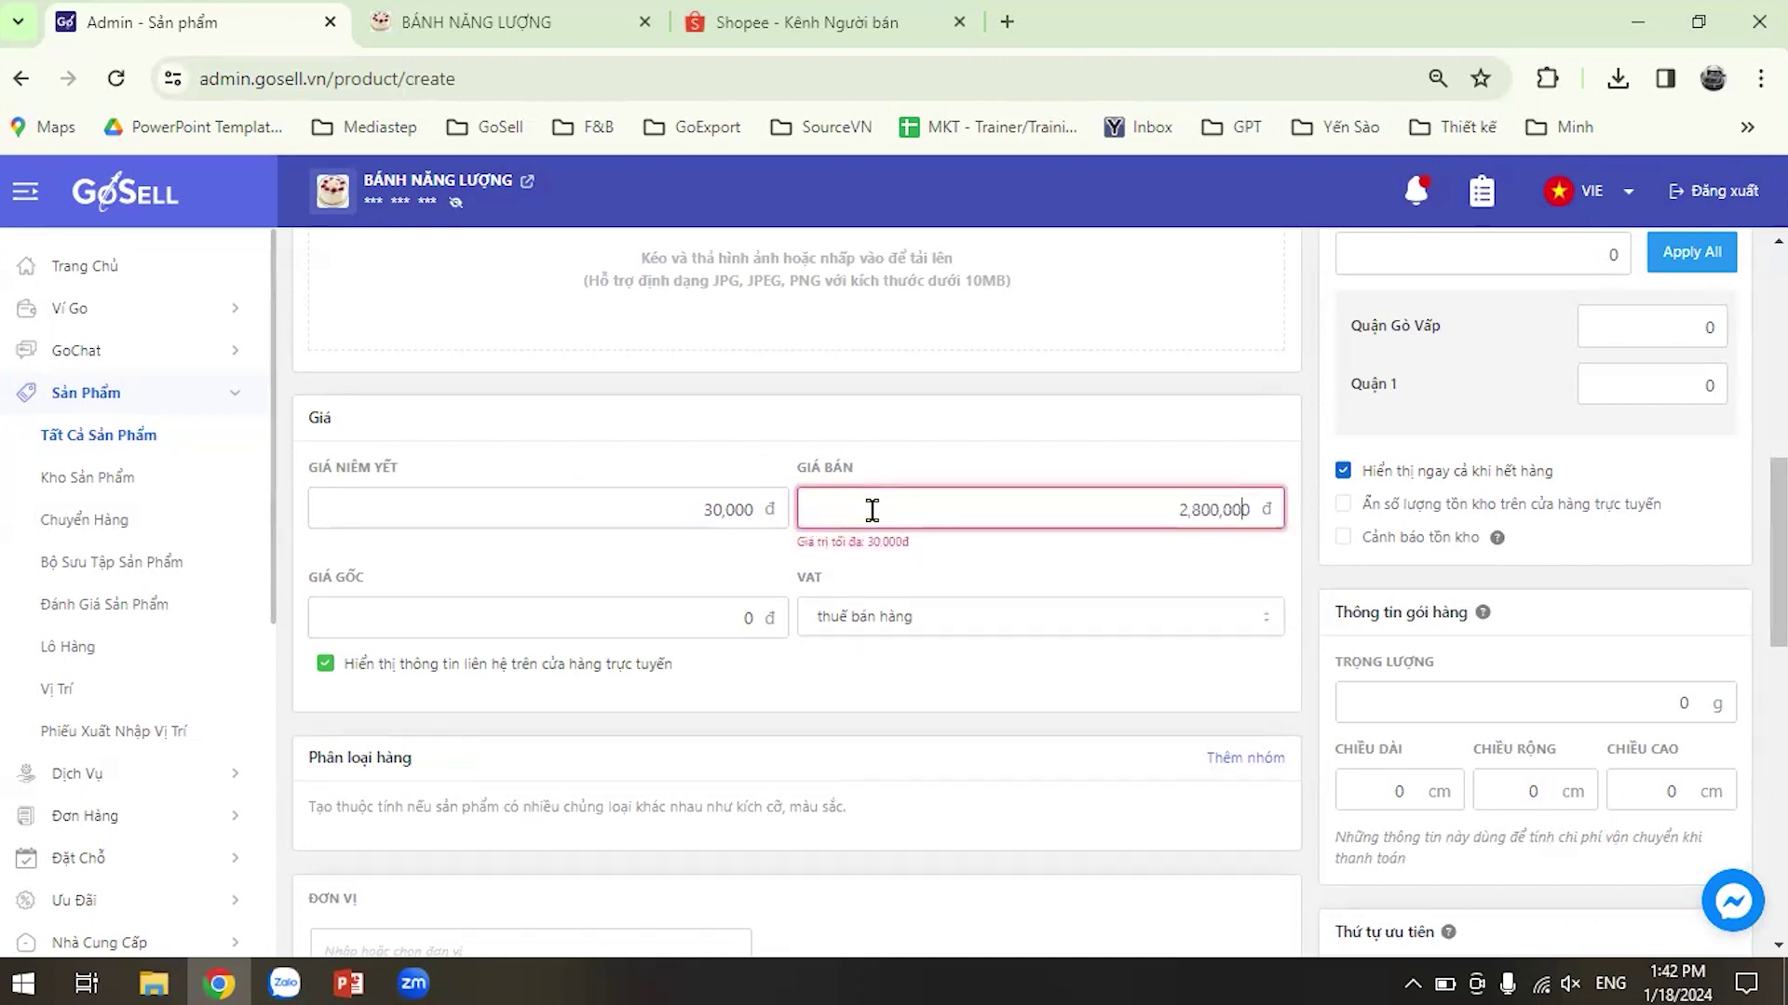
key(BackSpace)
key(BackSpace)
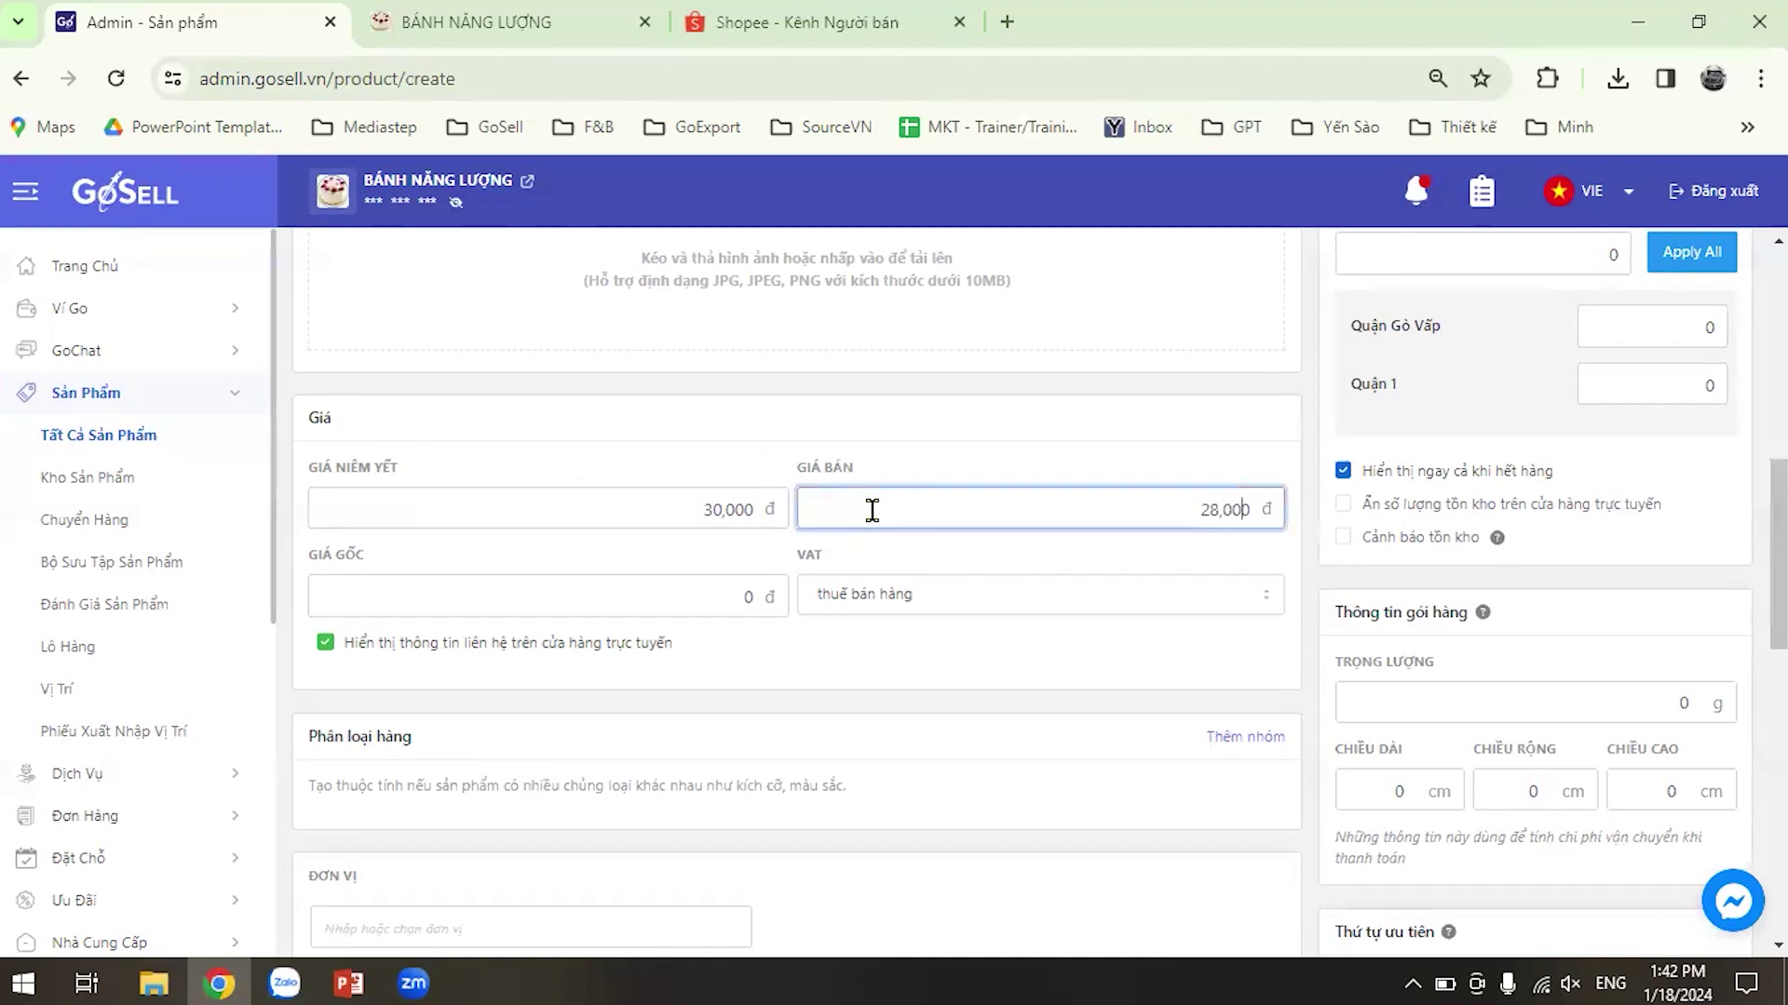
Set both the selling price and the cost price of bánh mì to 15,000 đ.
click(550, 599)
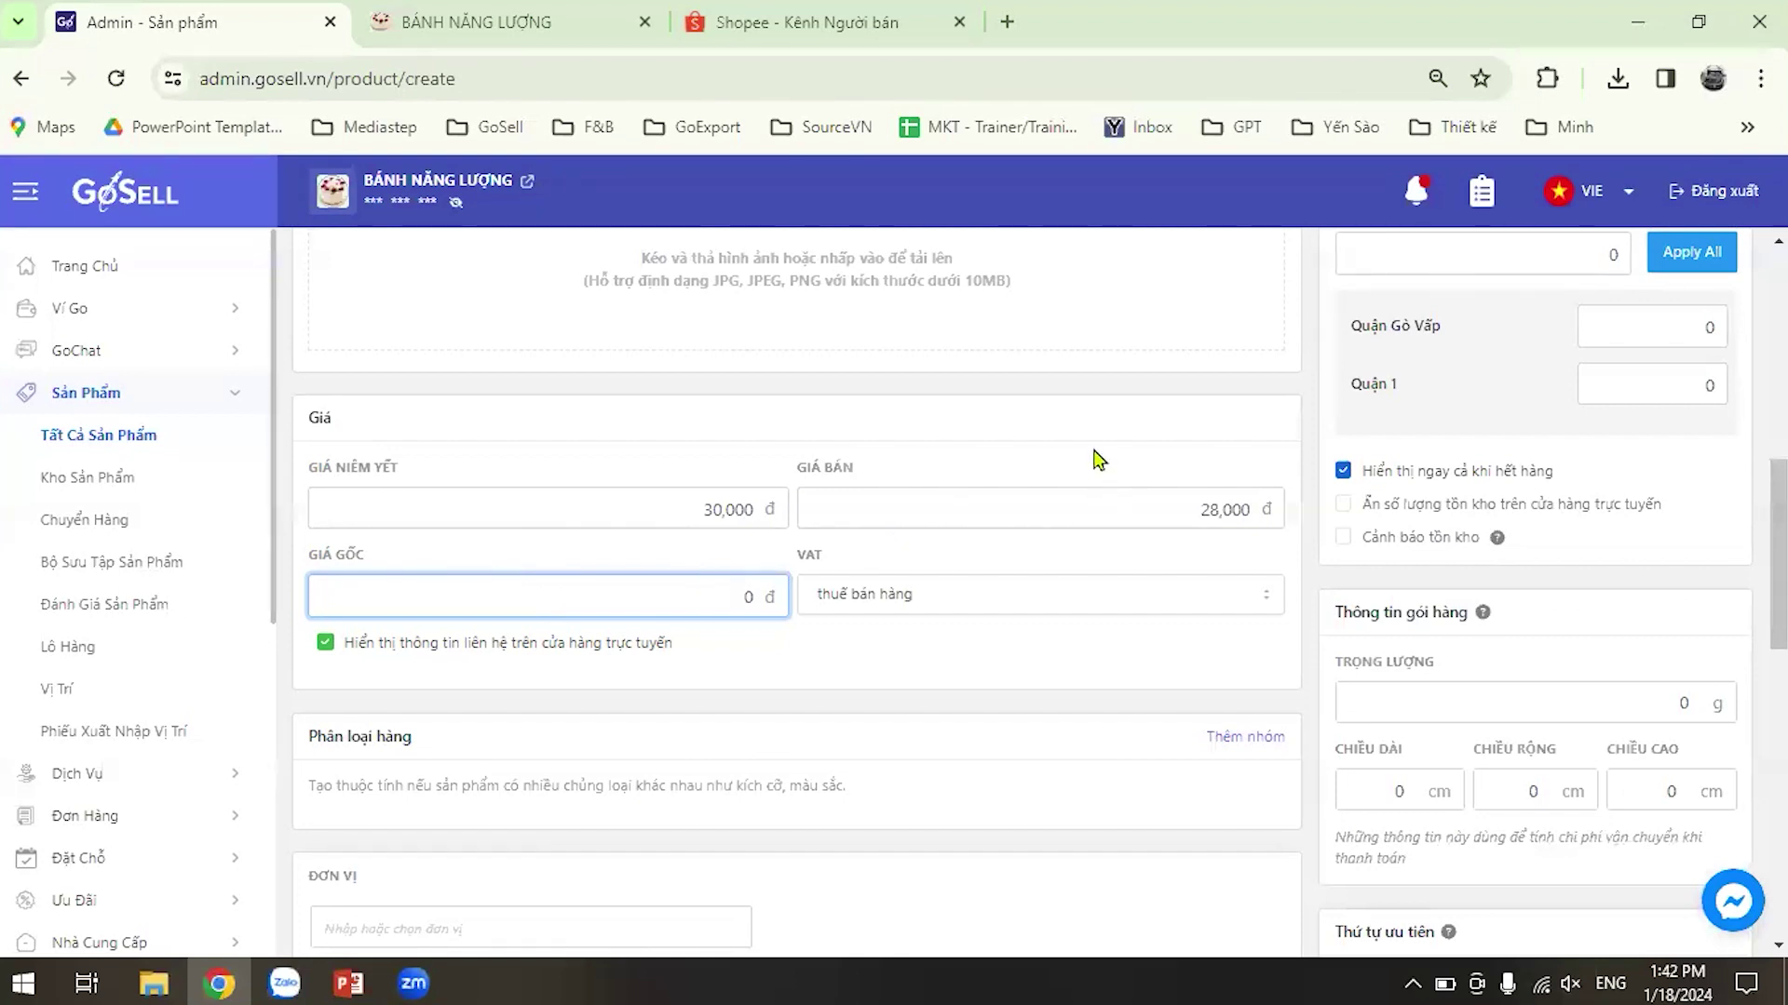
drag(1183, 505, 1268, 536)
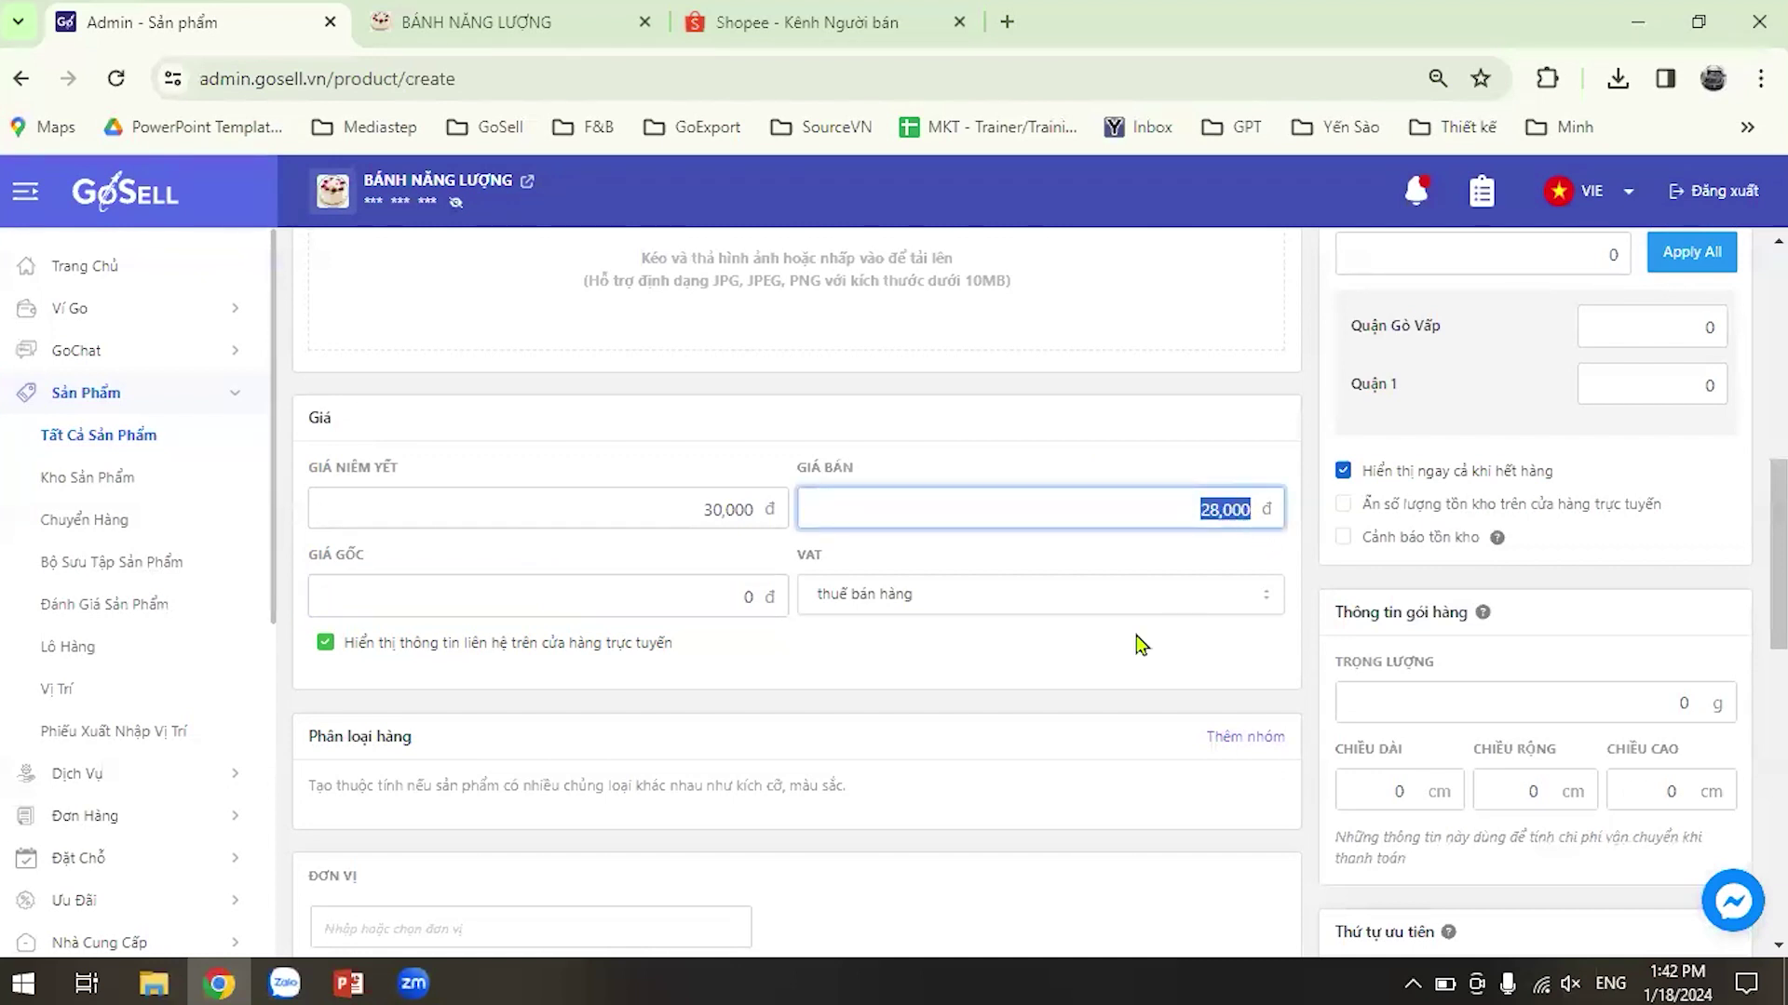
text(15000)
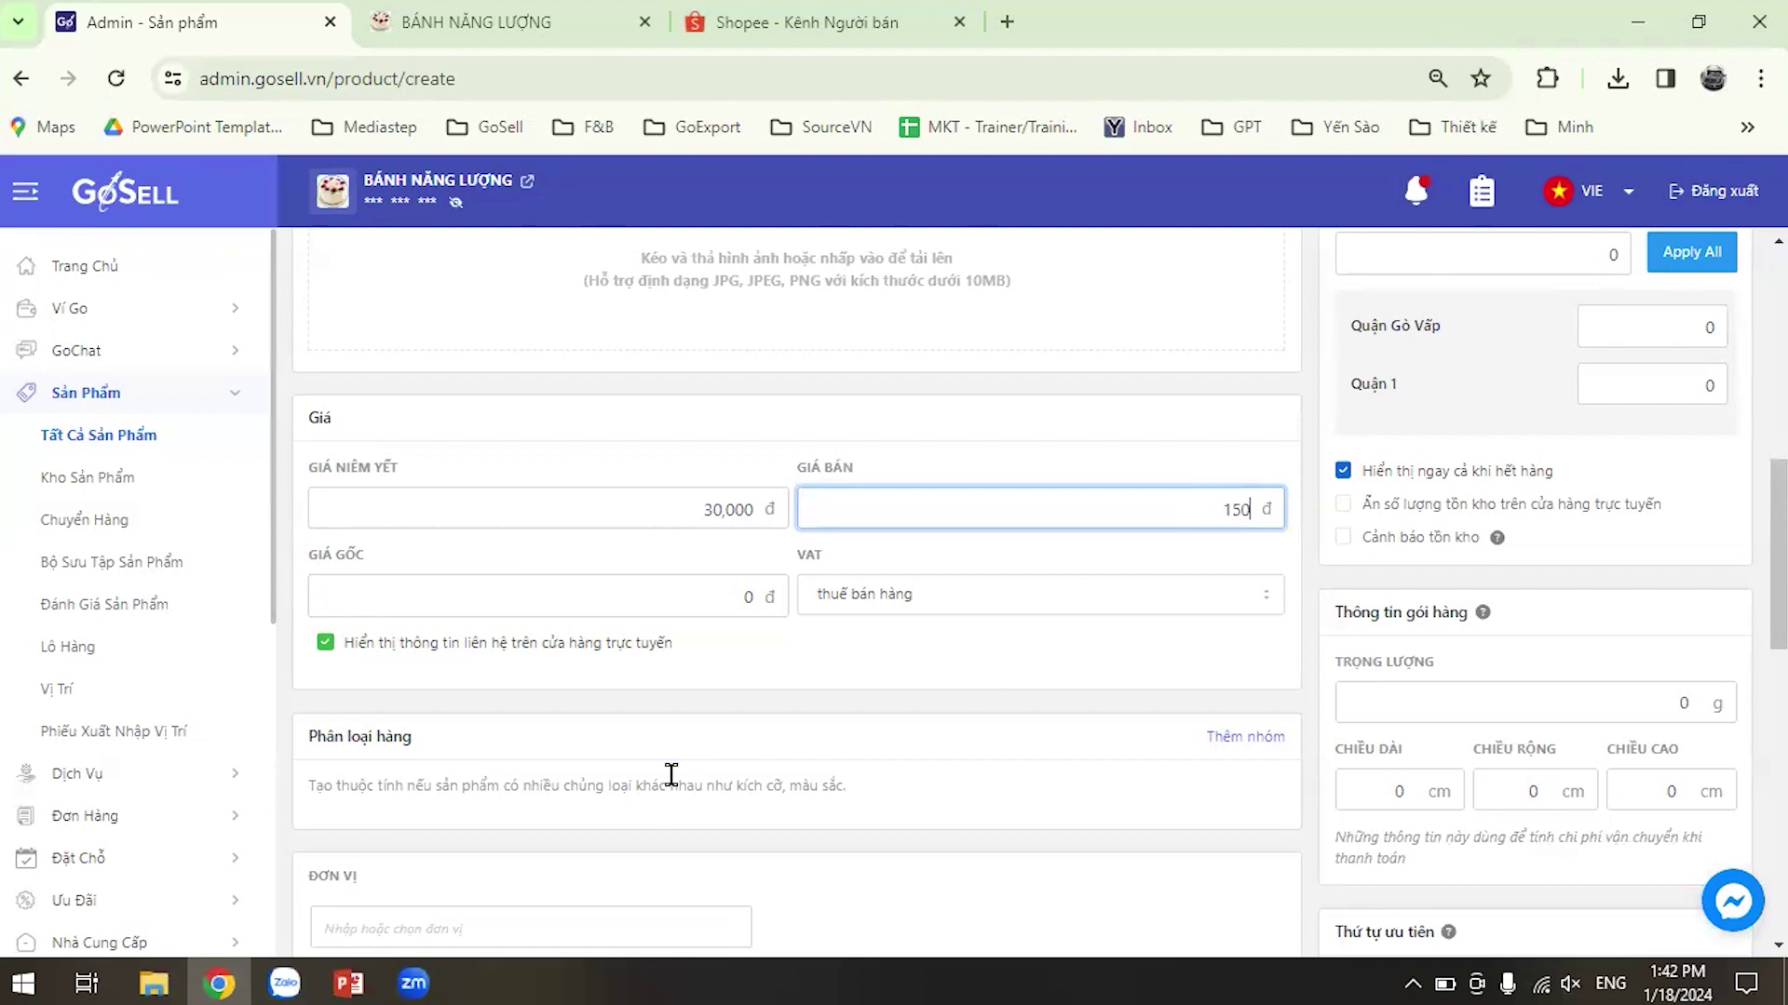
click(650, 585)
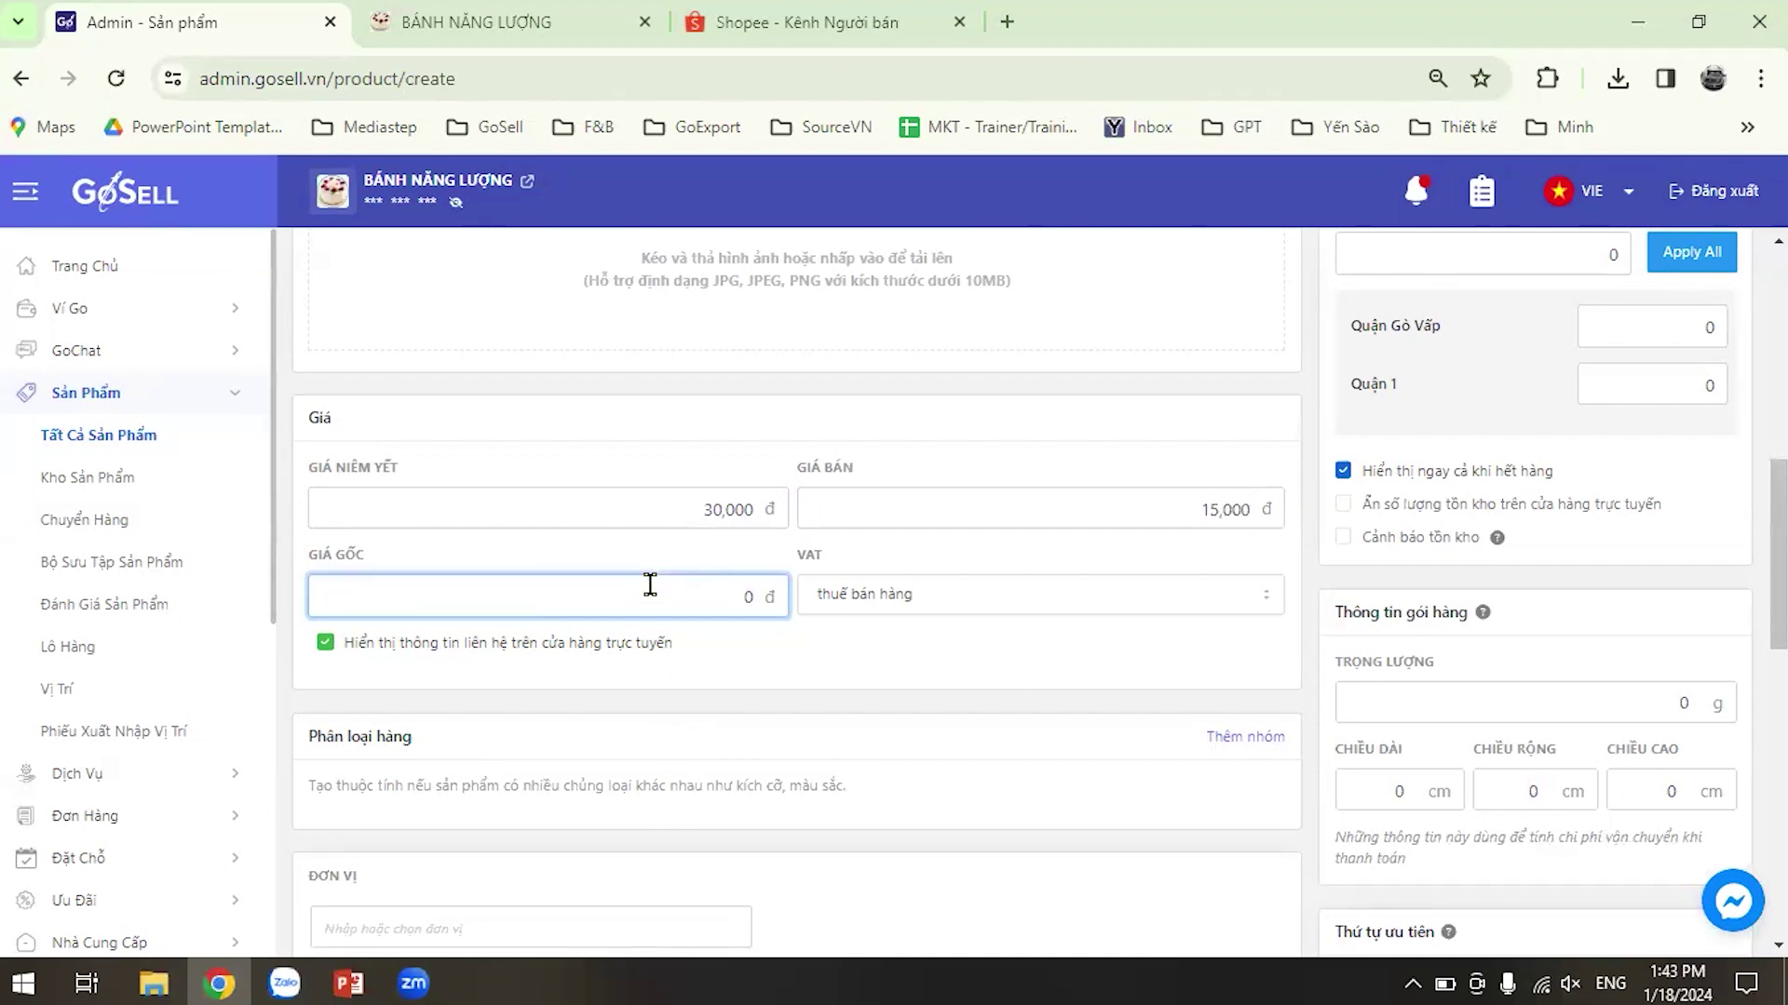
text(2000)
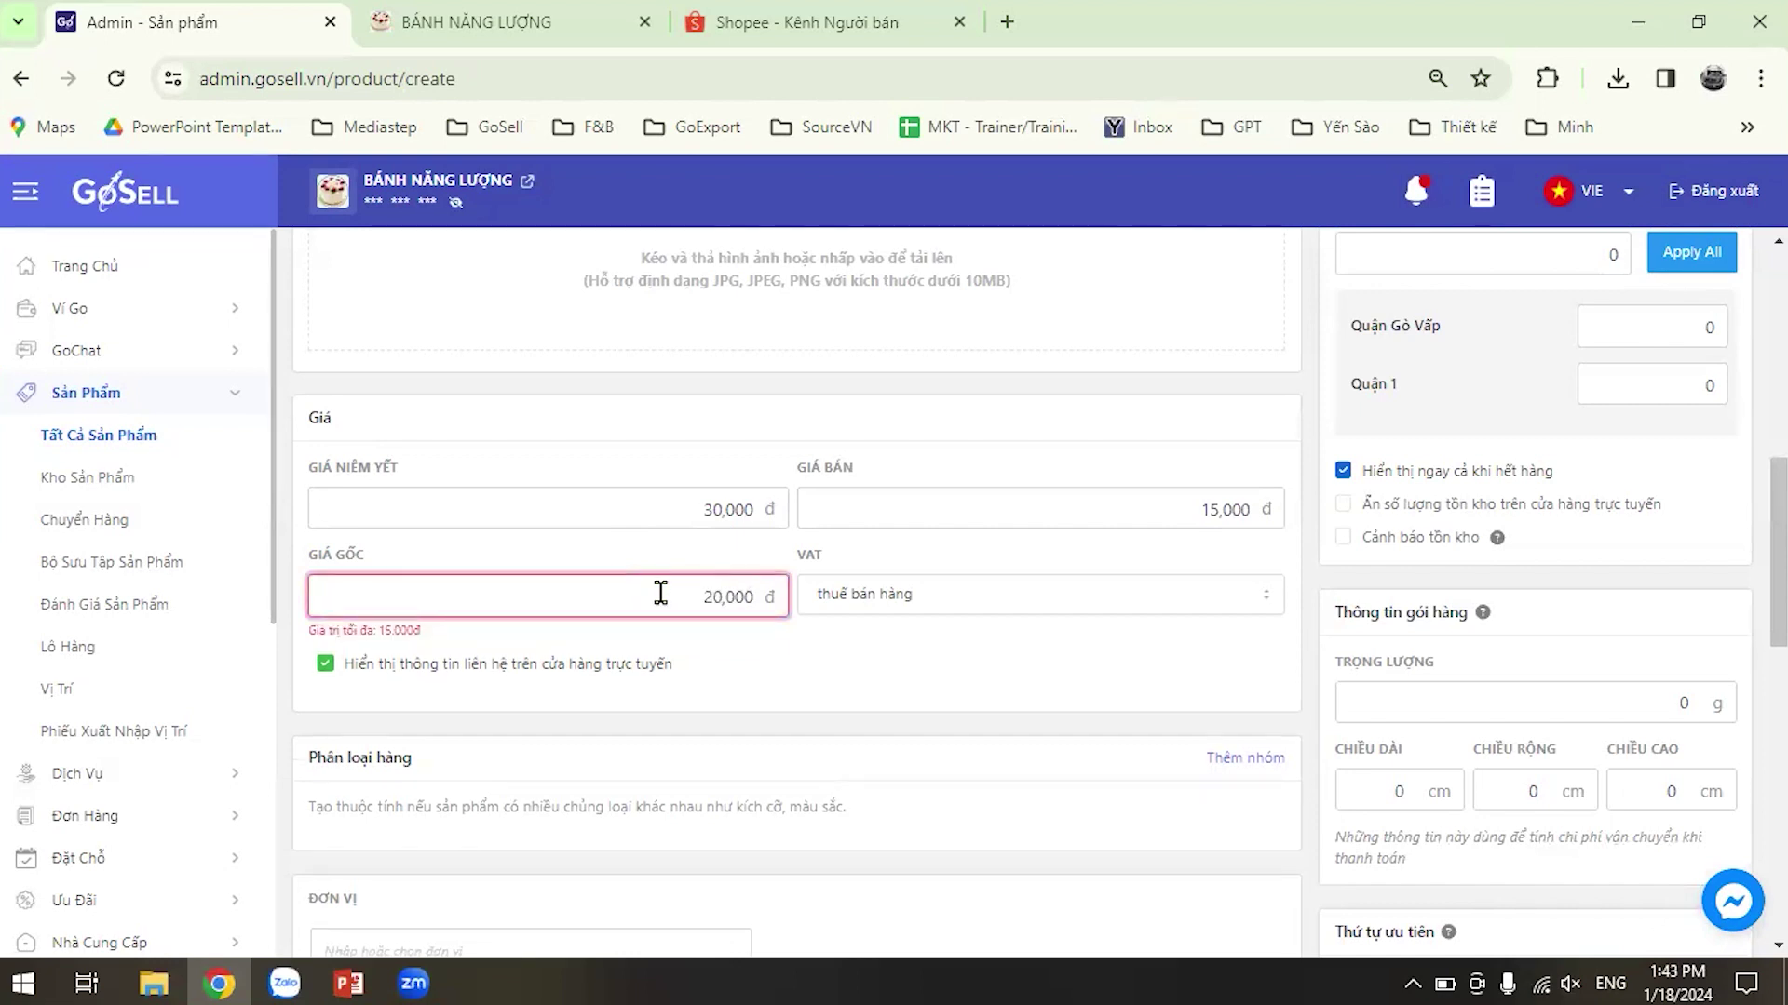
key(ctrl+a)
key(BackSpace)
text(15,000)
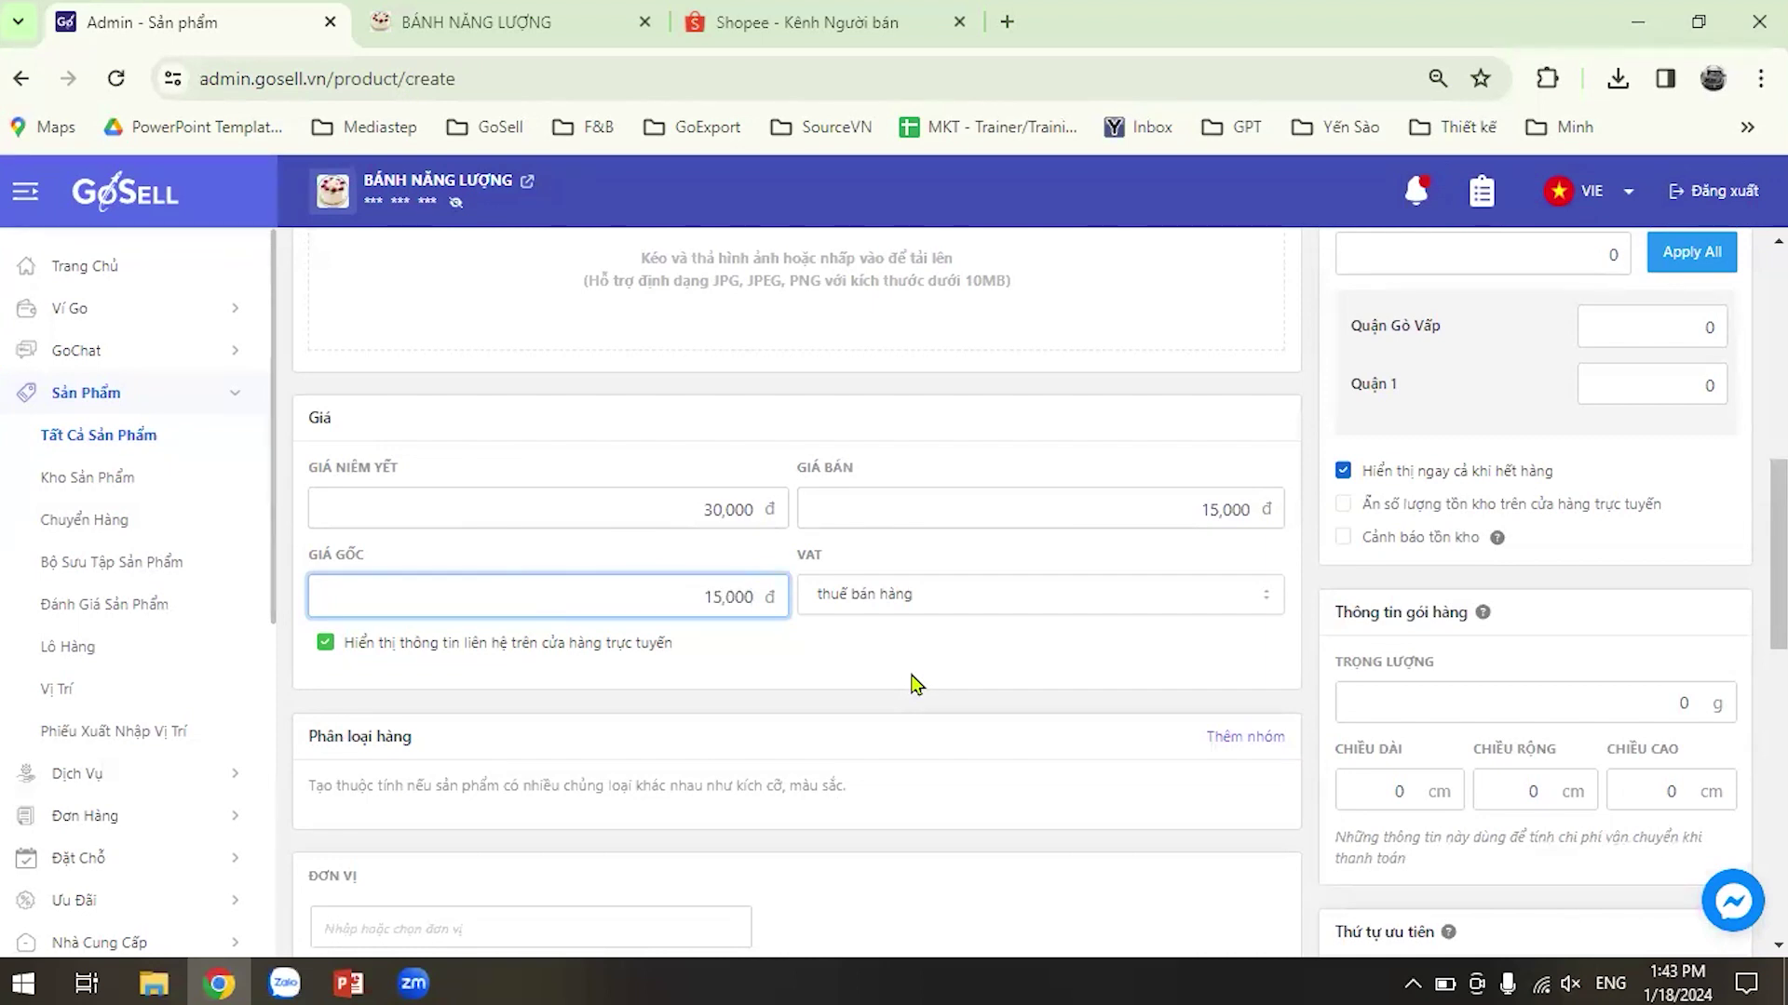
Set the product's VAT to "Không áp dụng thuế" and review its price section.
click(884, 604)
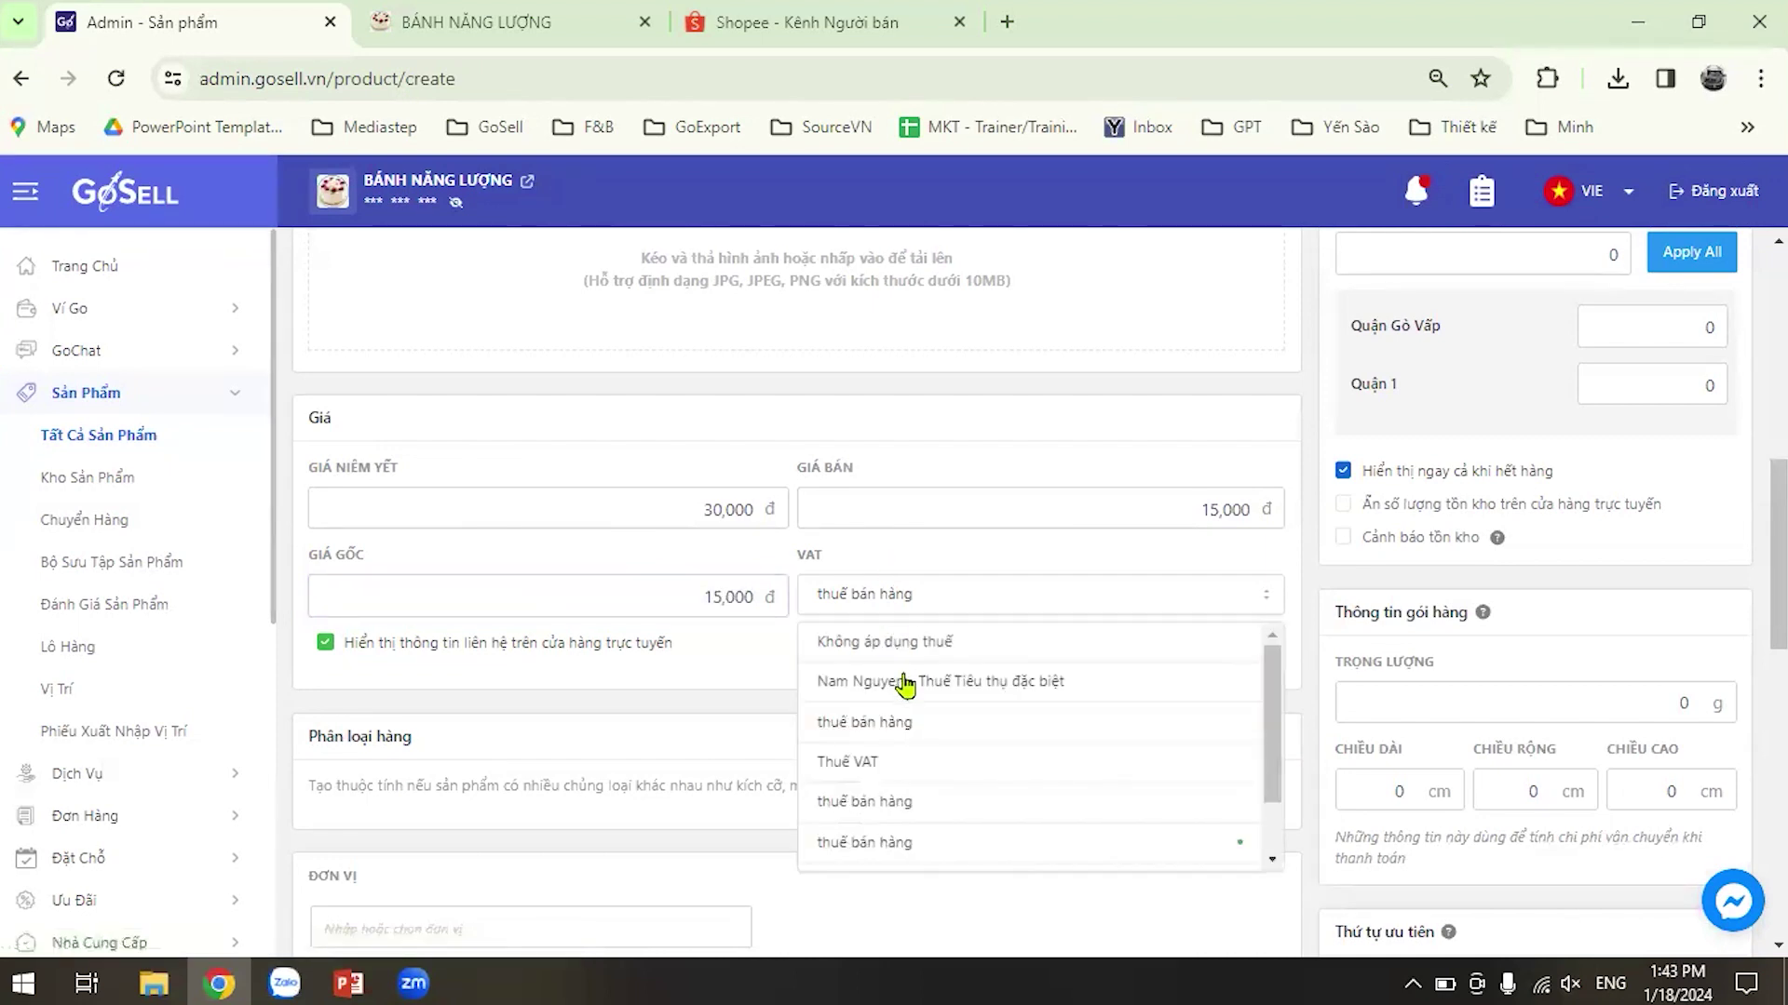
click(901, 644)
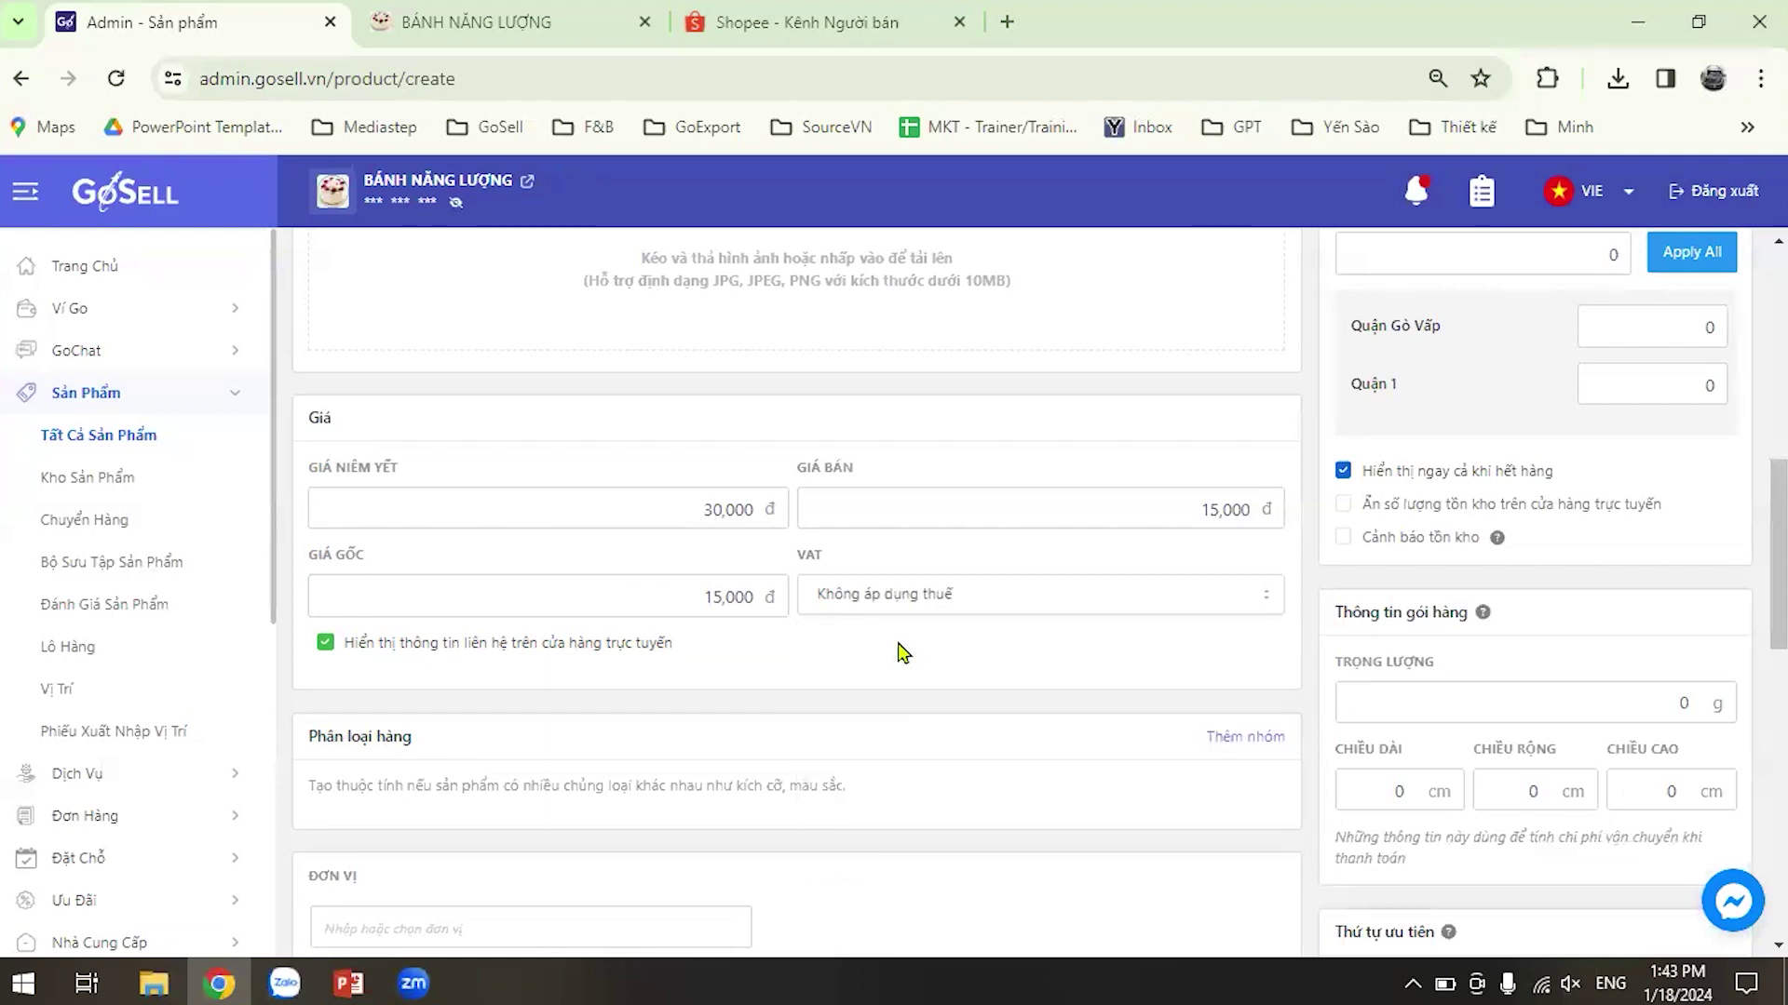
scroll(901, 652, down, 3)
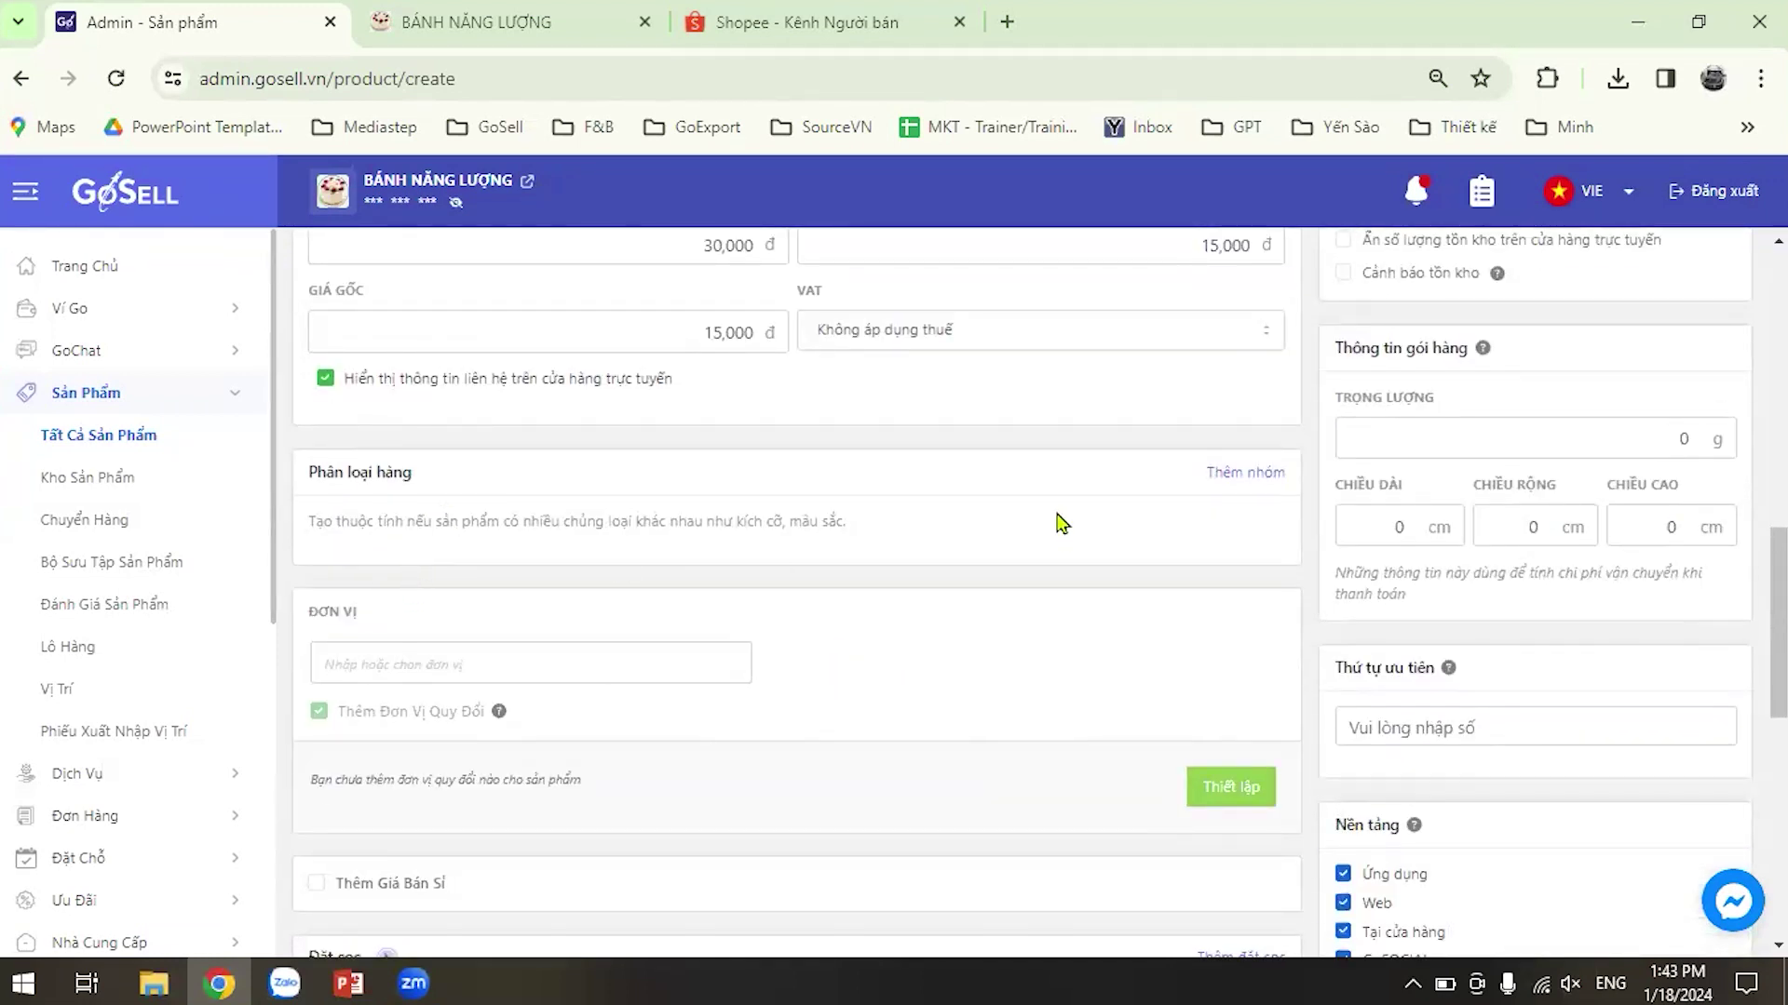
scroll(1062, 523, up, 3)
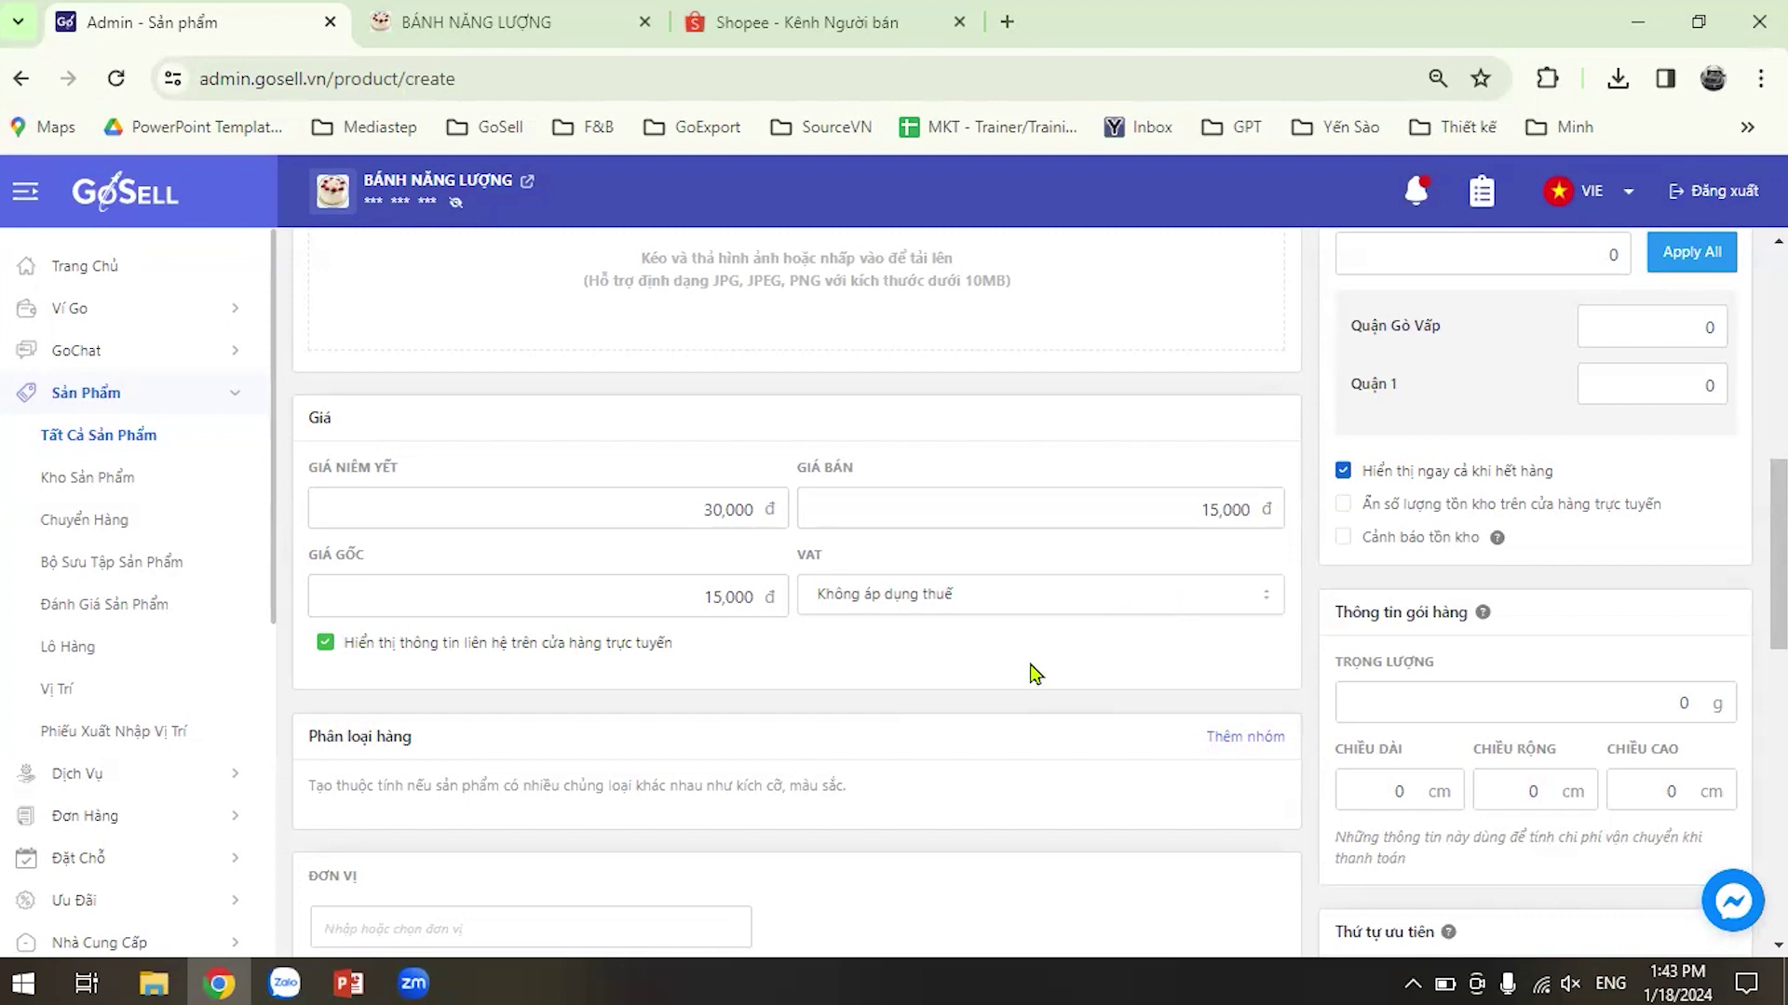
scroll(1036, 666, down, 2)
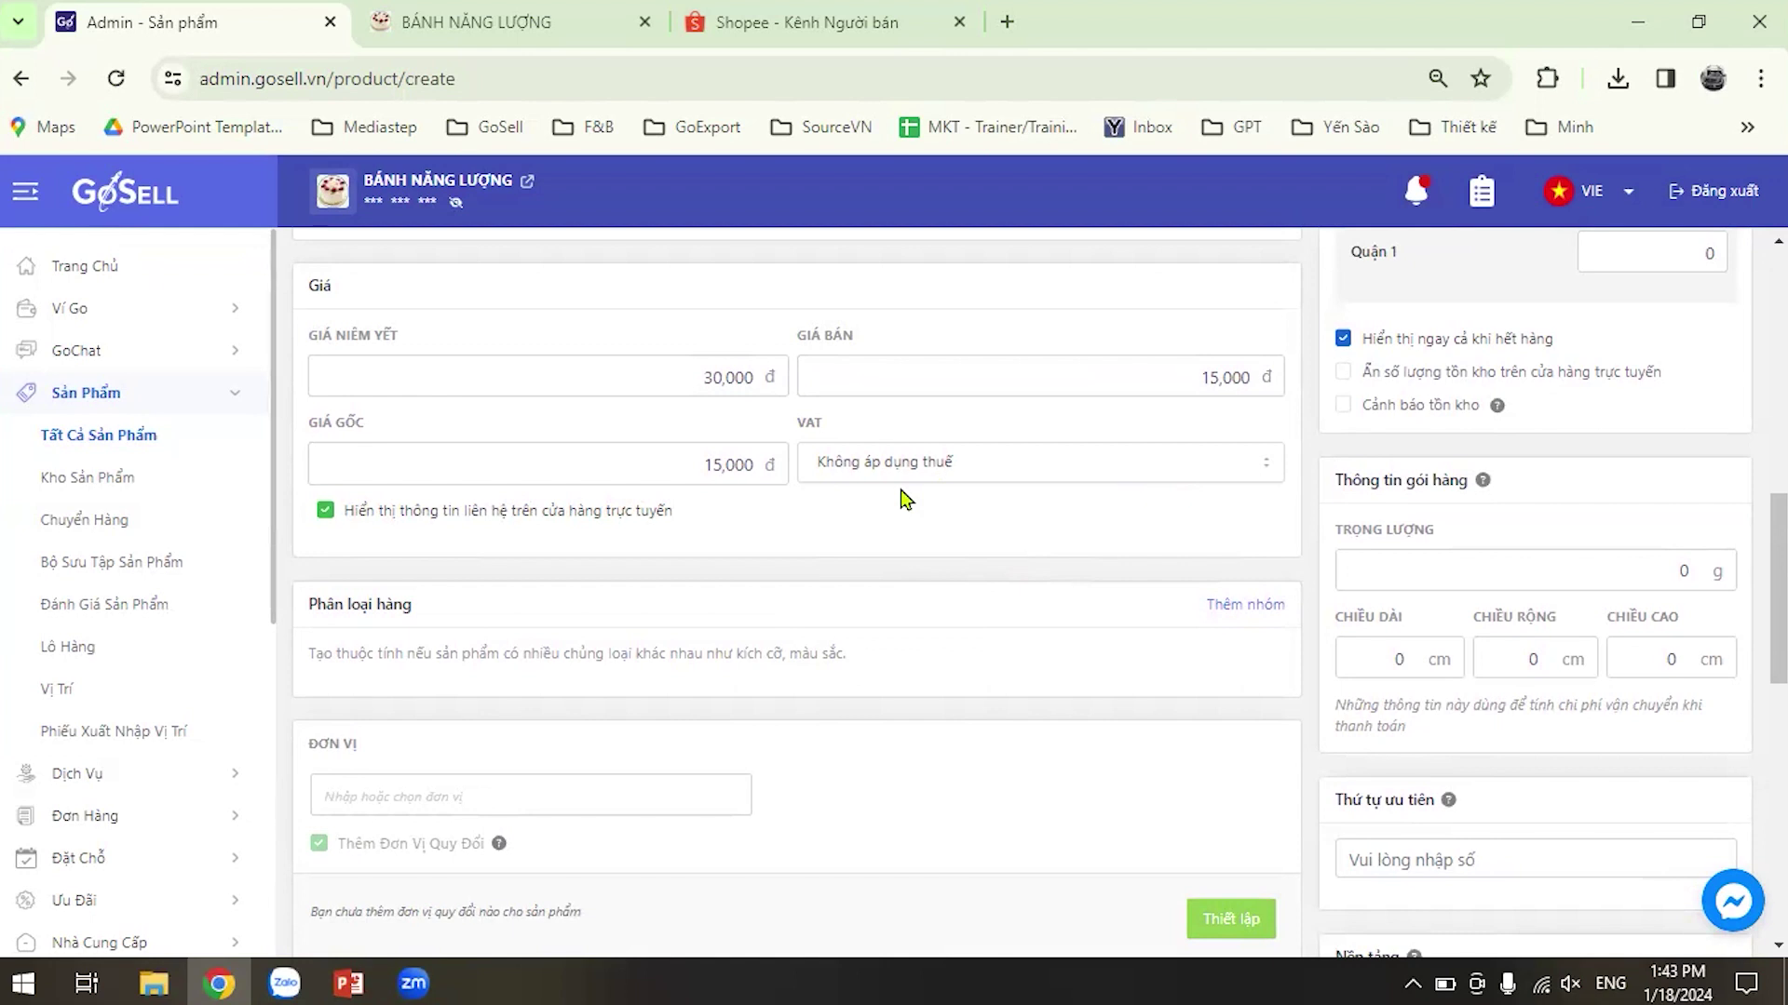
scroll(454, 571, down, 2)
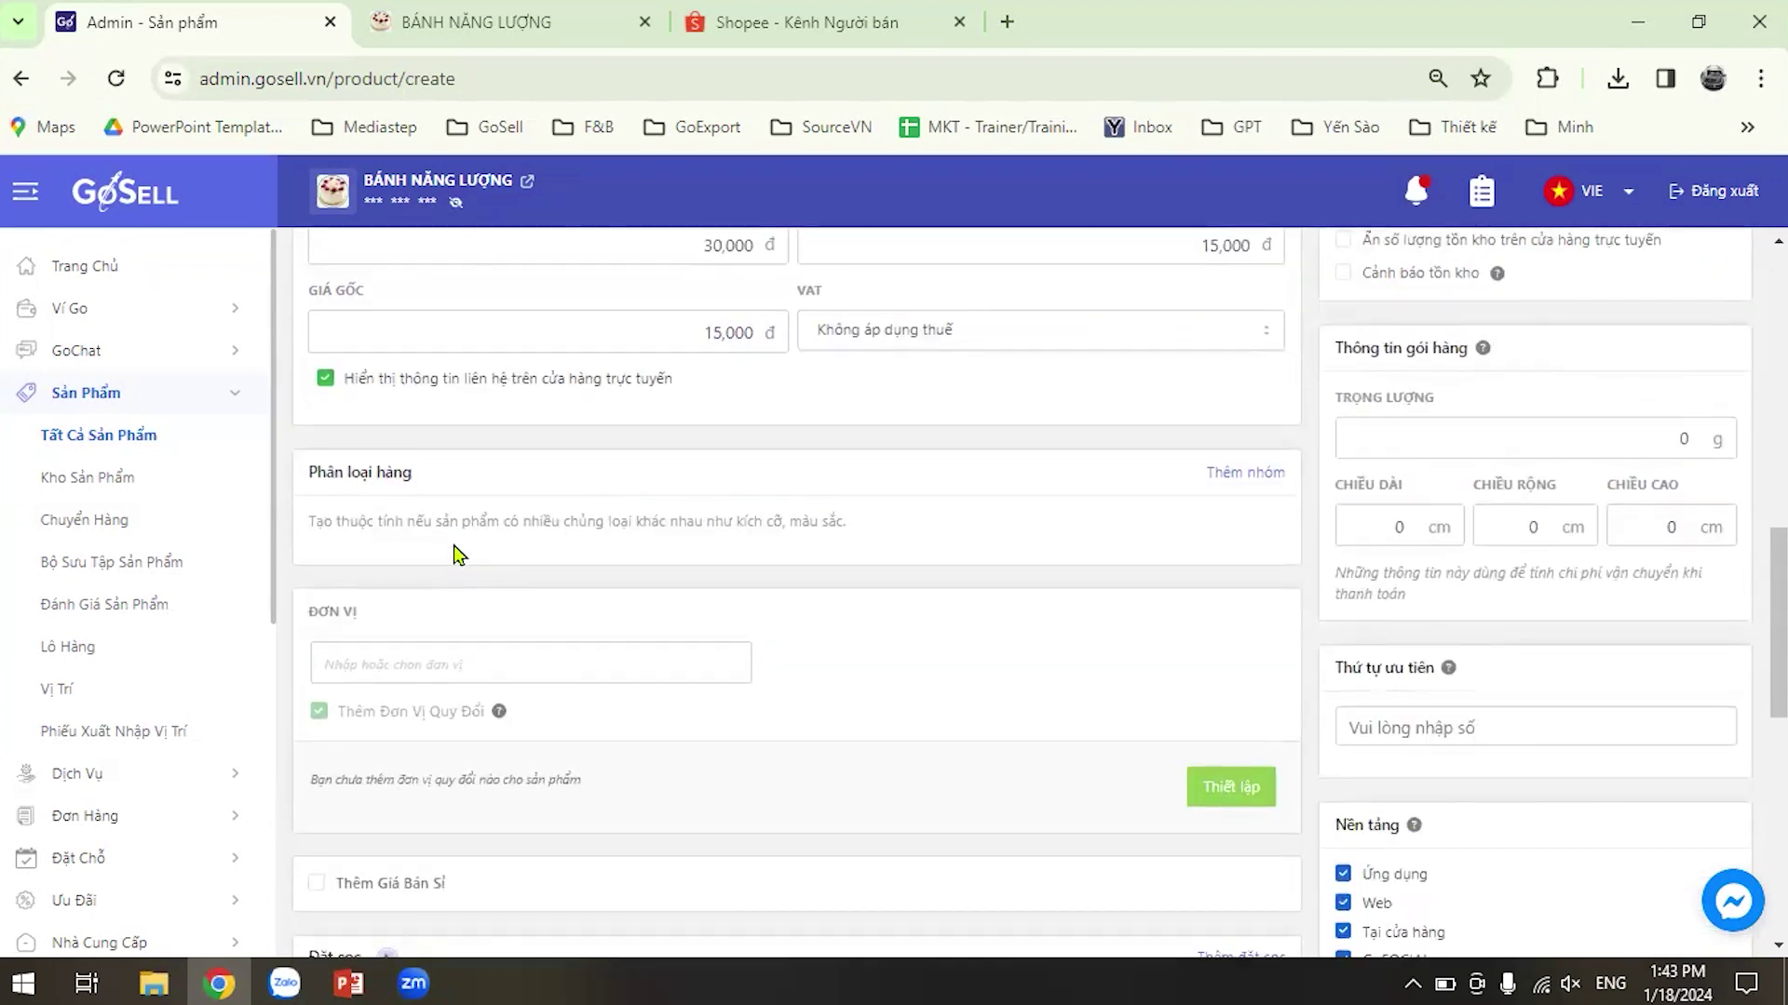
scroll(459, 555, up, 4)
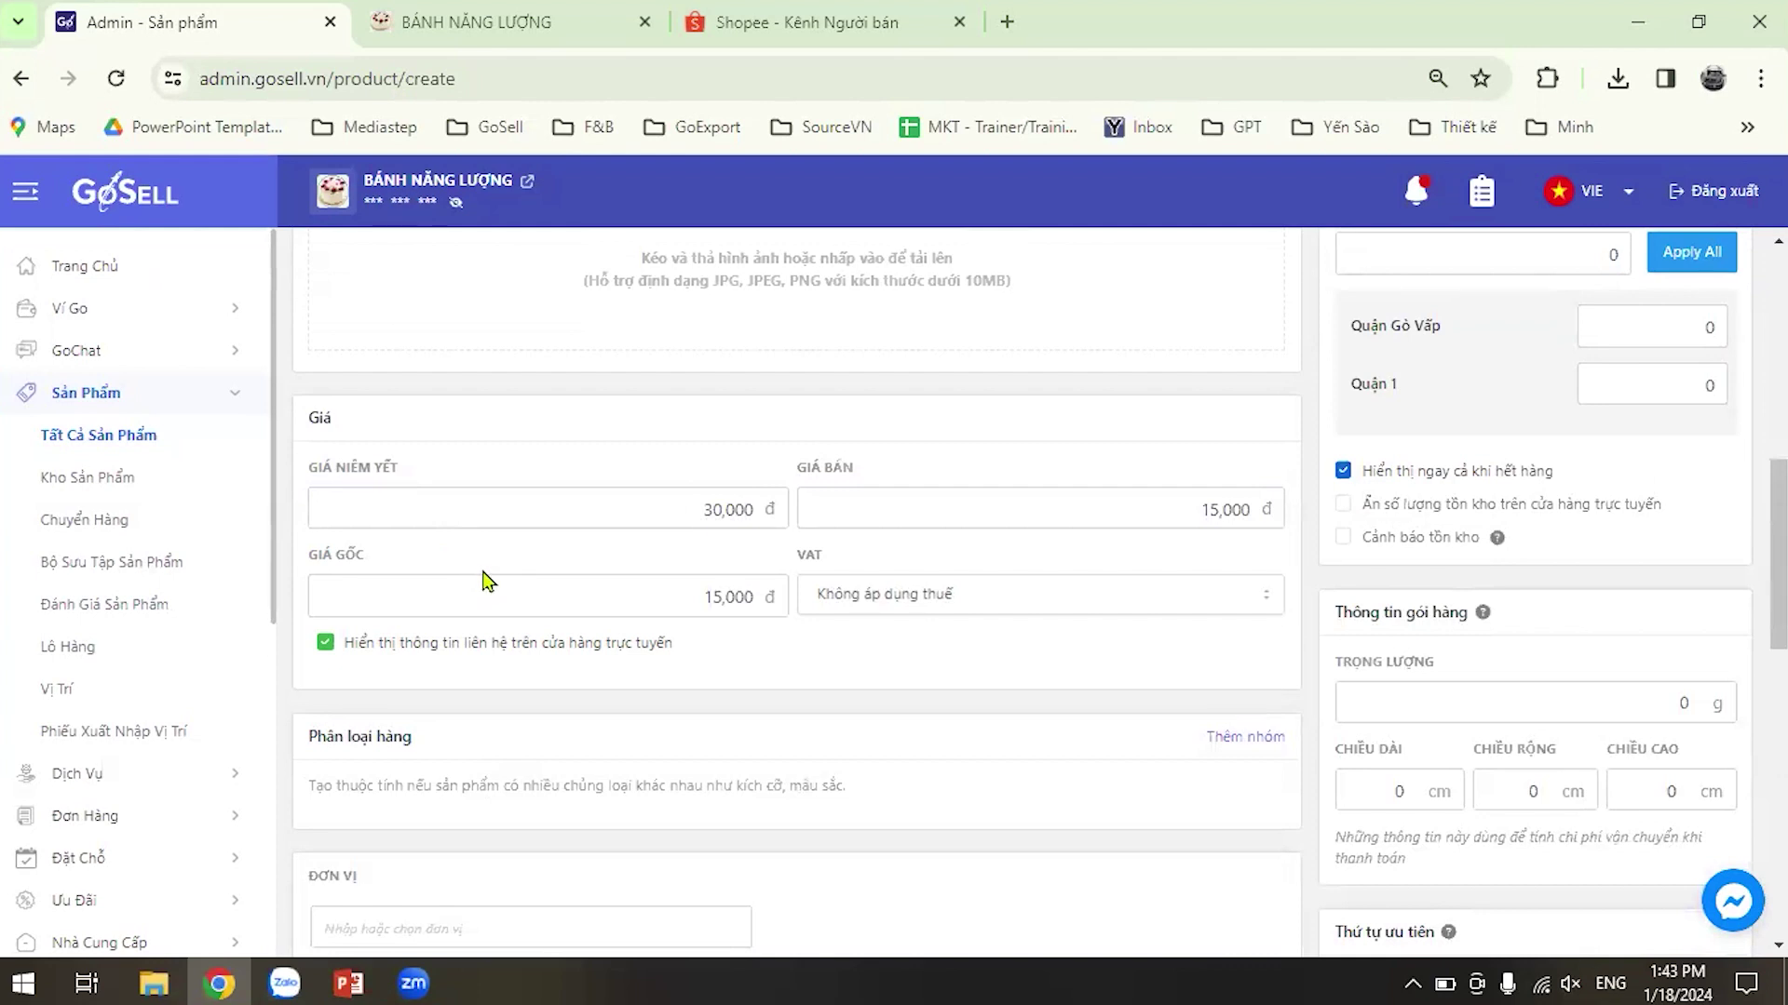
click(648, 595)
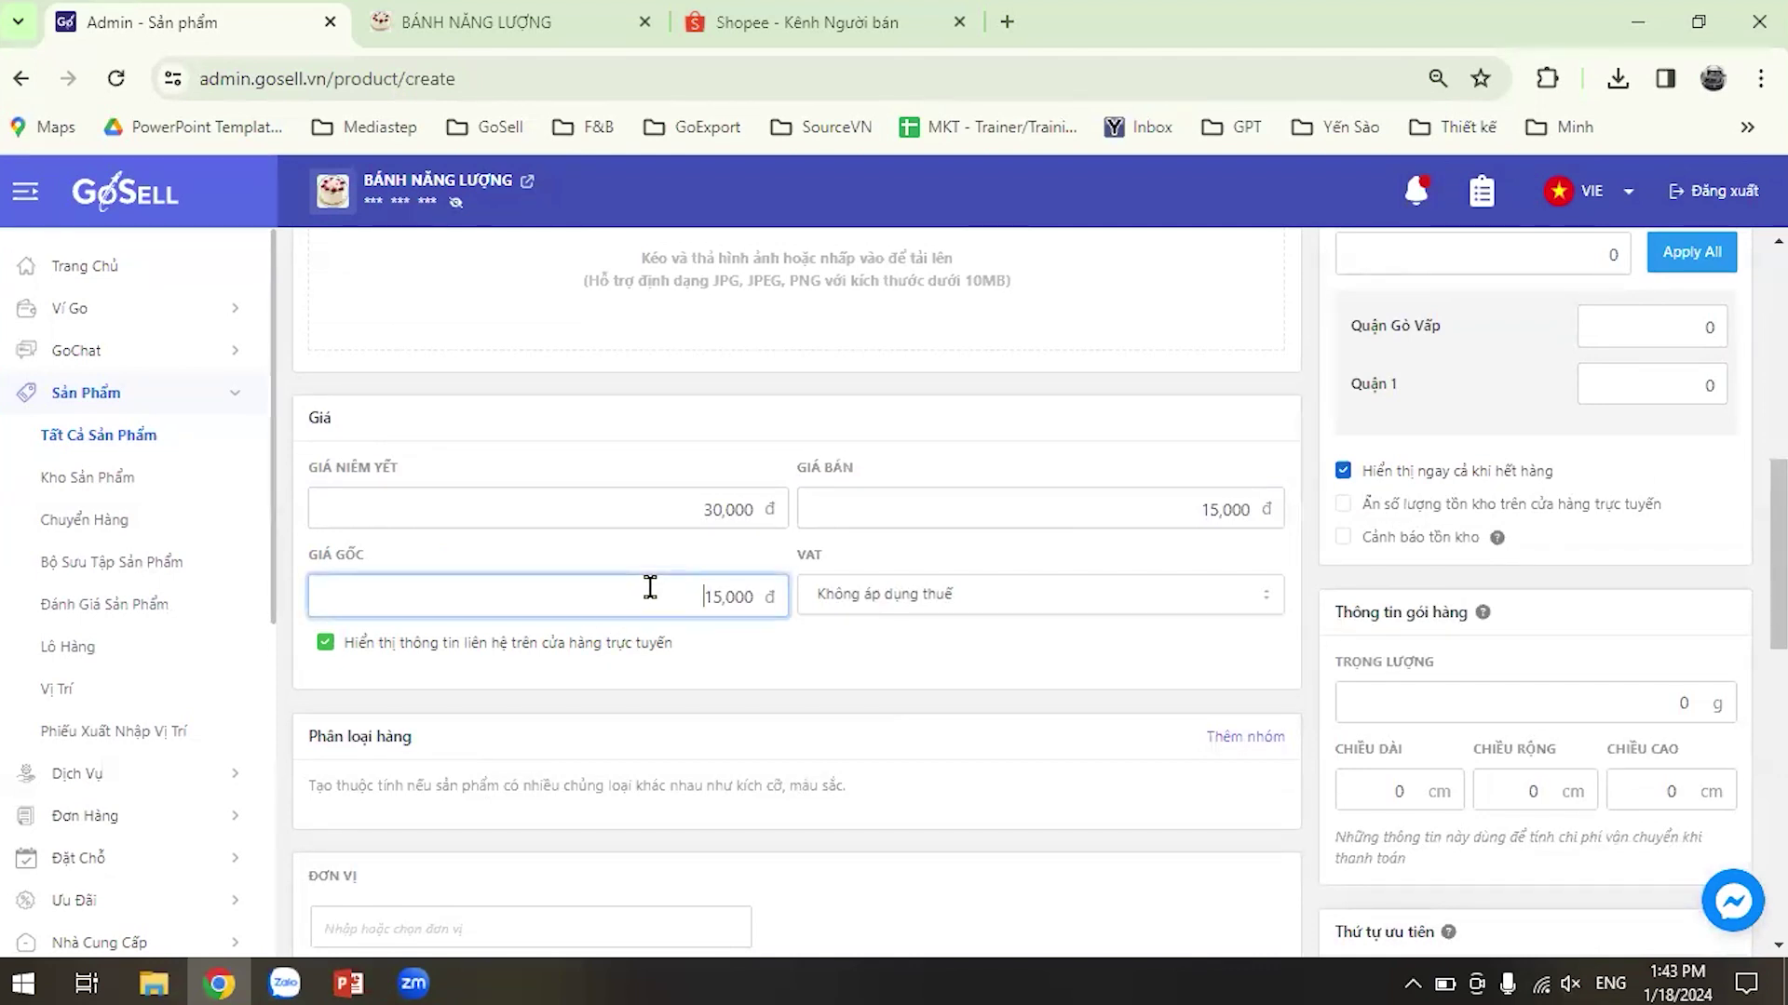
click(735, 600)
click(938, 647)
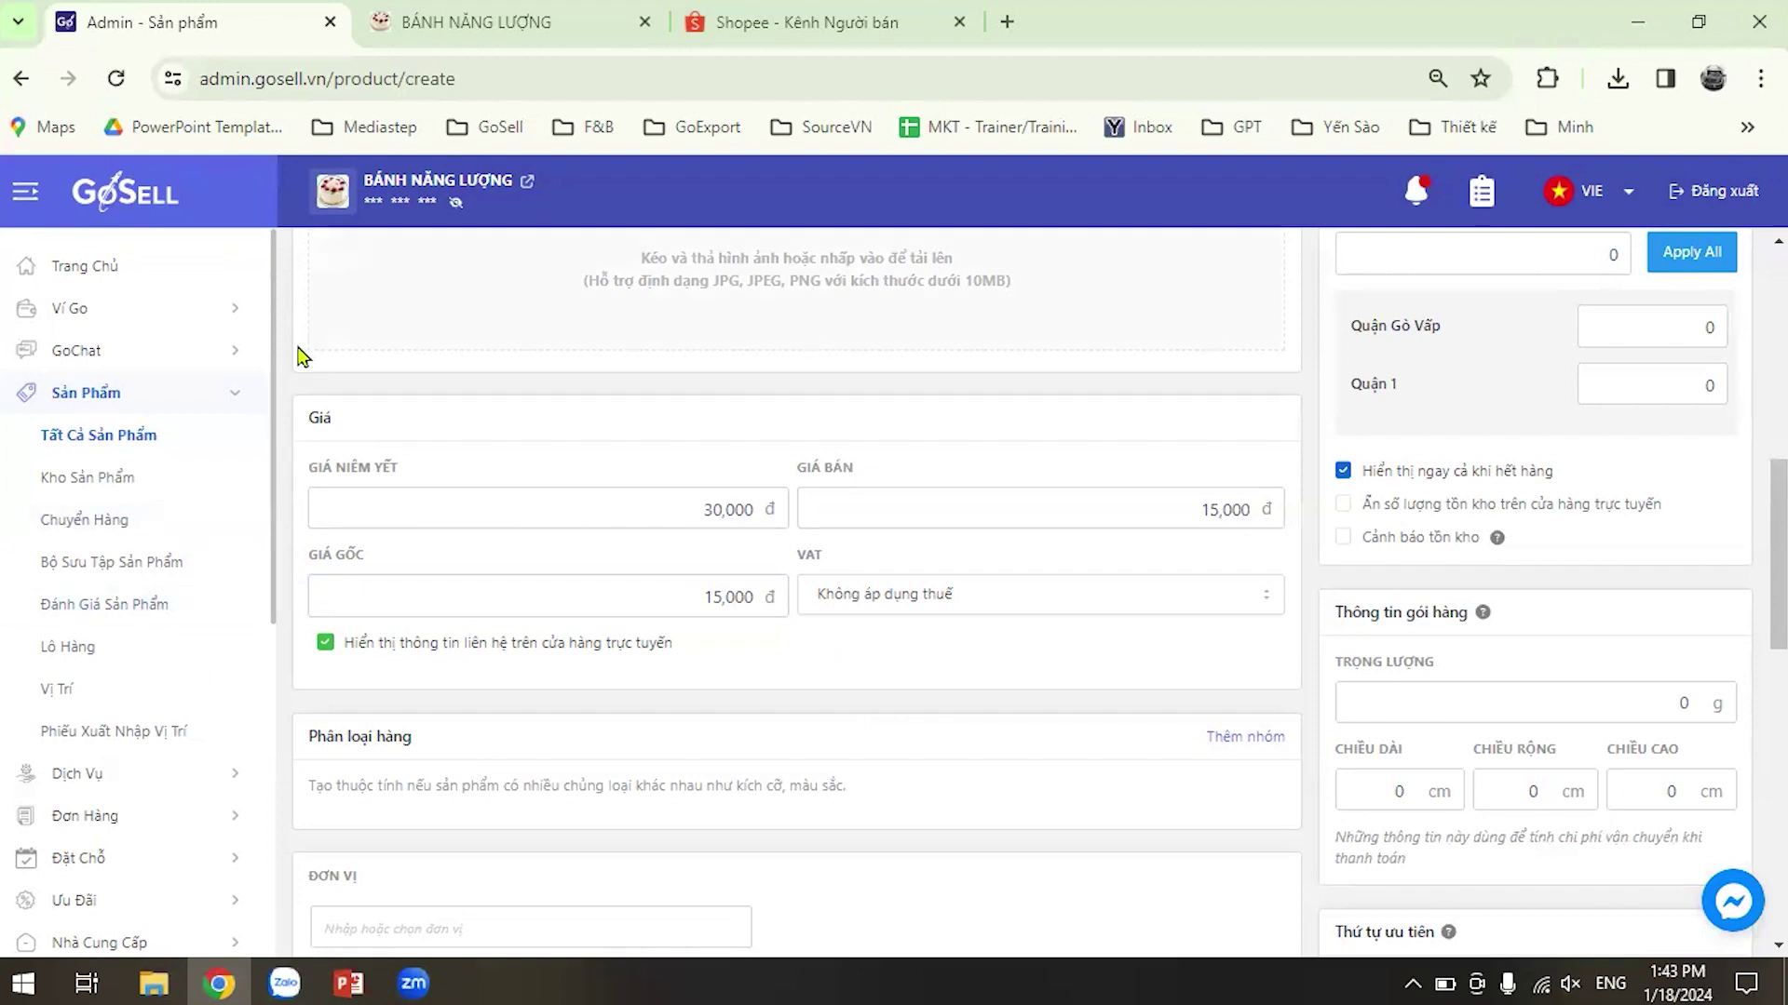
Leave the new product form without saving and open the product "Bánh tart trứng" from the list of all products.
click(278, 454)
click(959, 621)
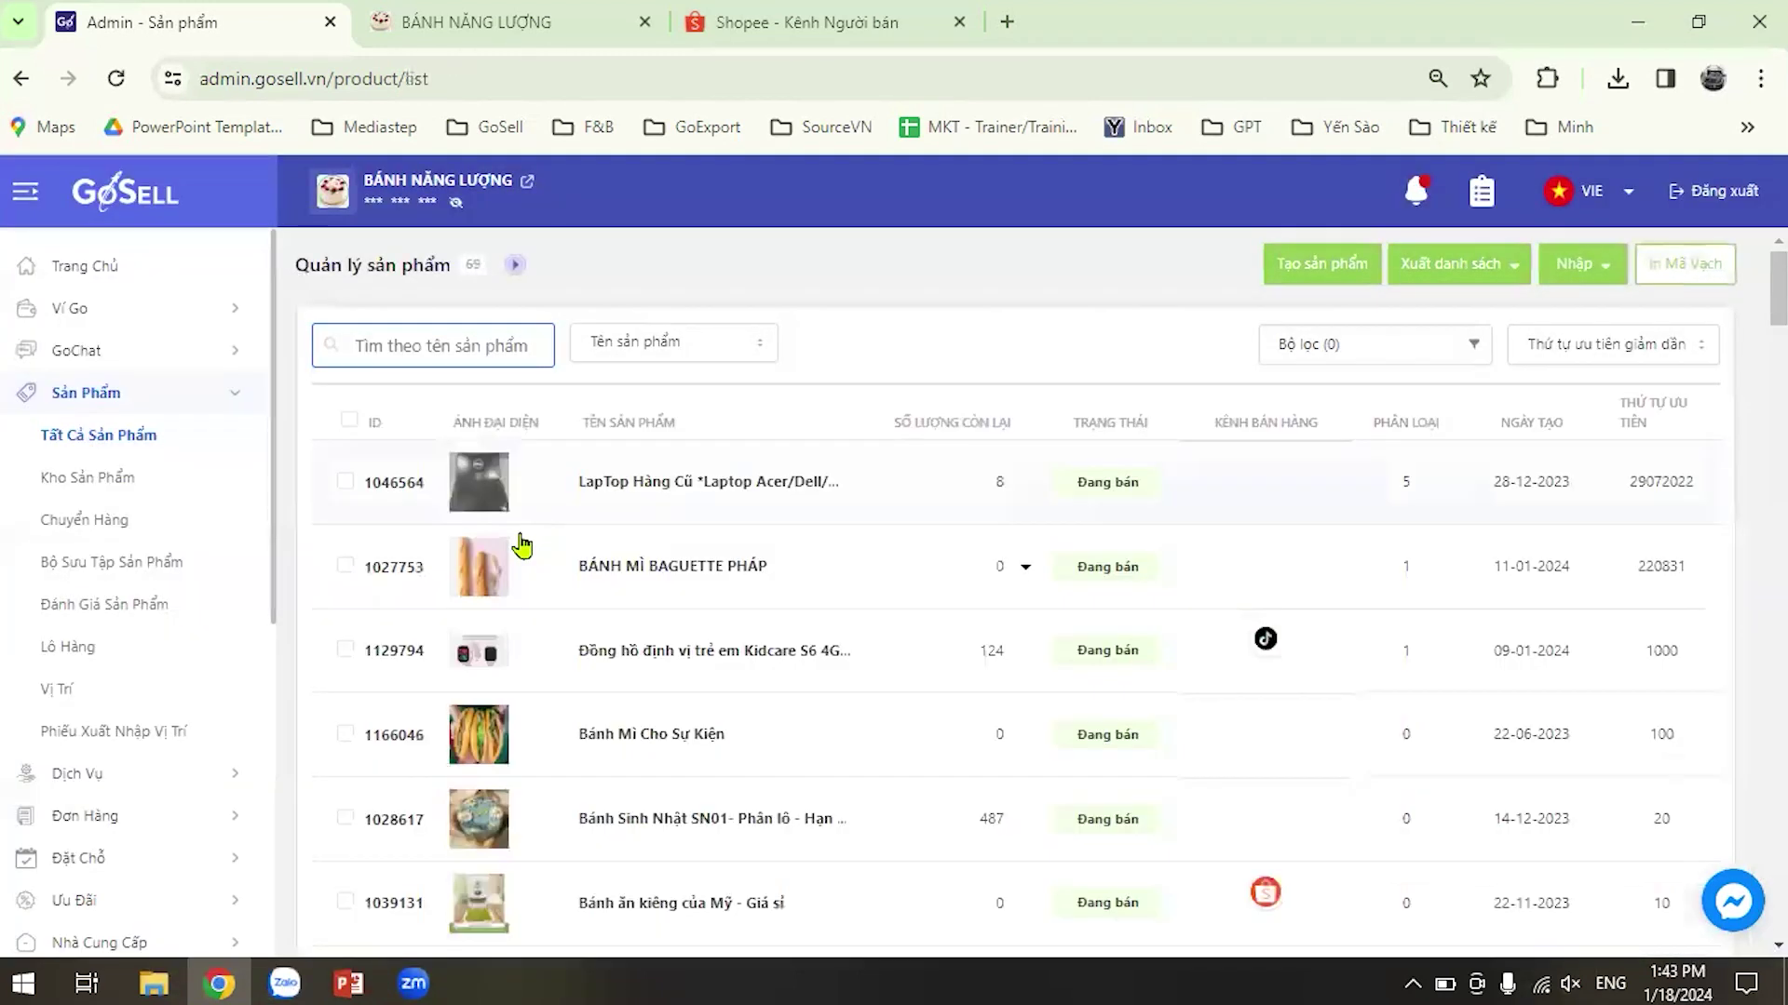
scroll(550, 570, down, 4)
scroll(603, 557, down, 10)
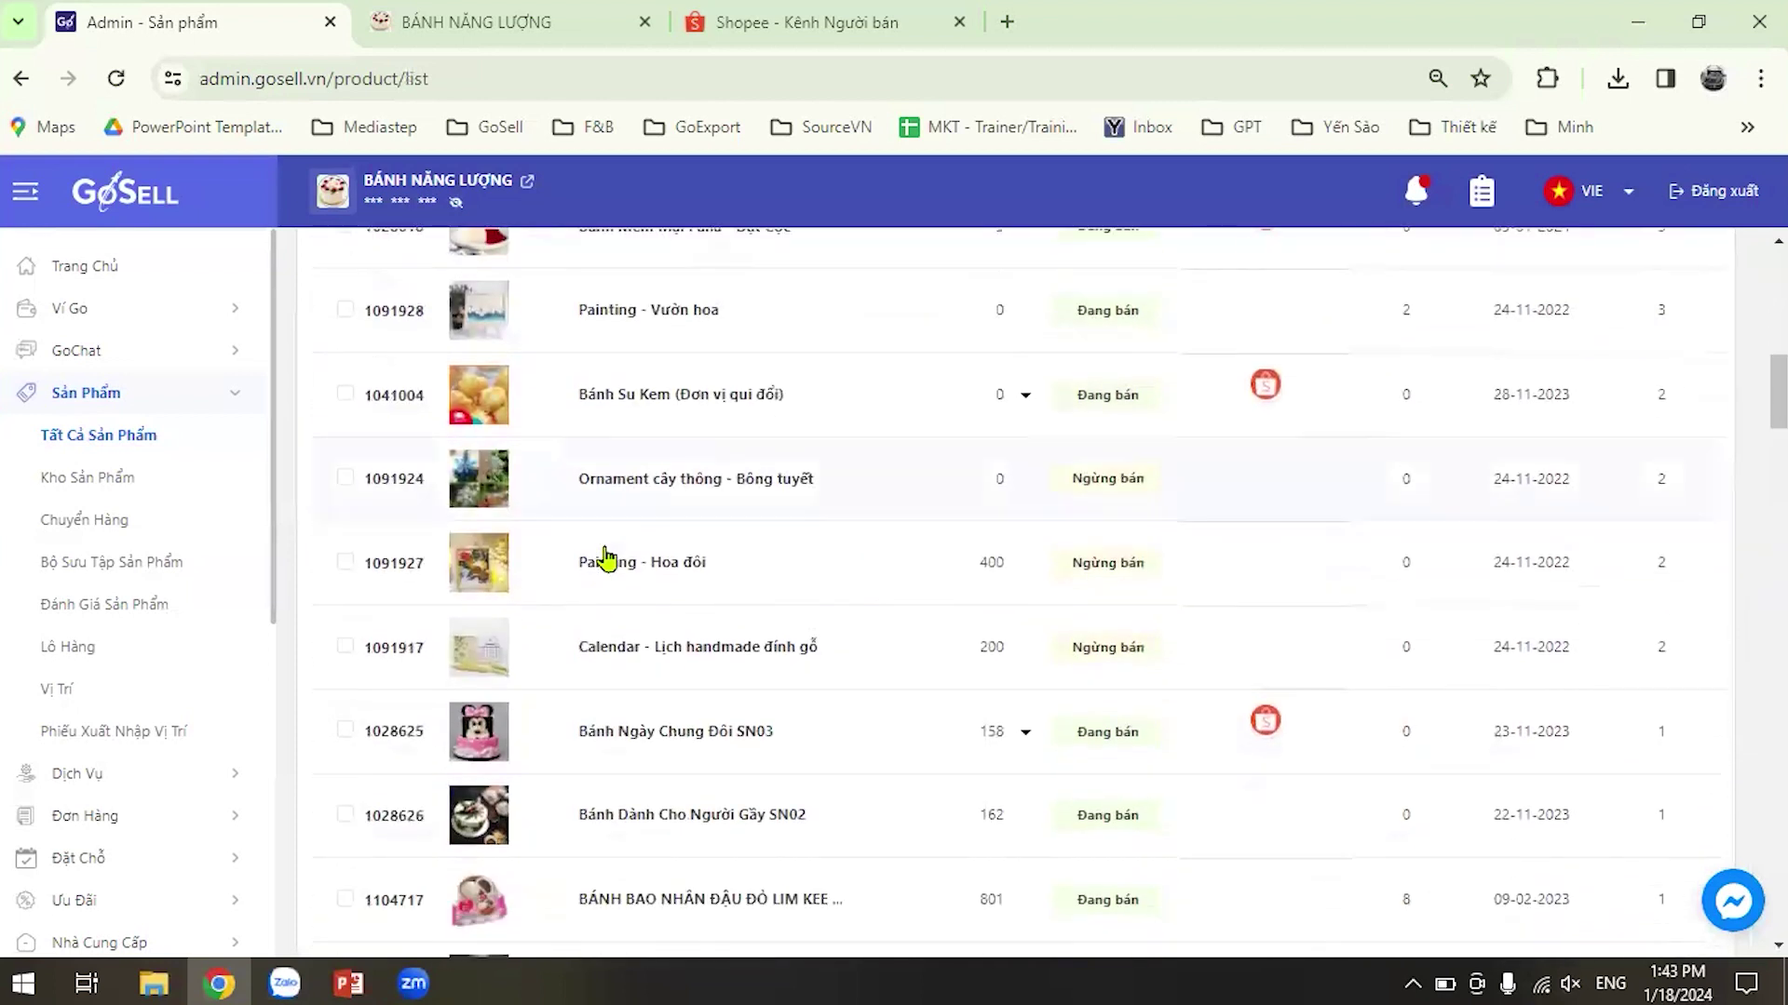
scroll(619, 603, down, 5)
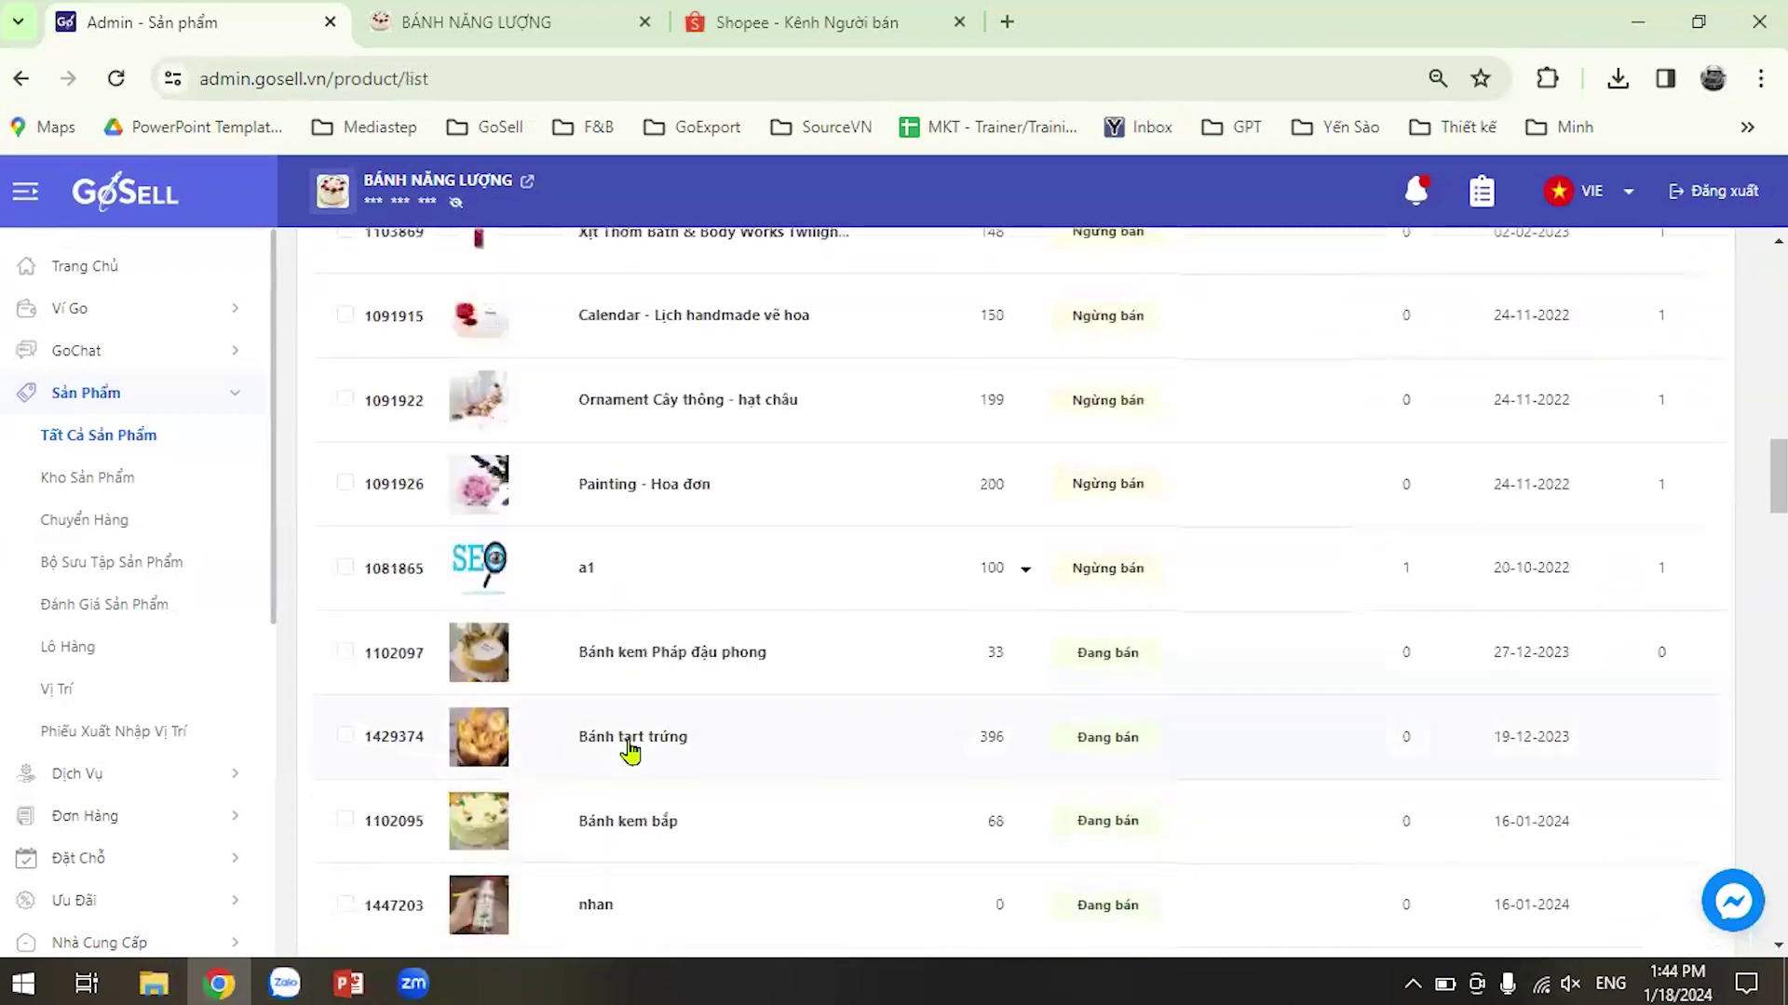
click(626, 742)
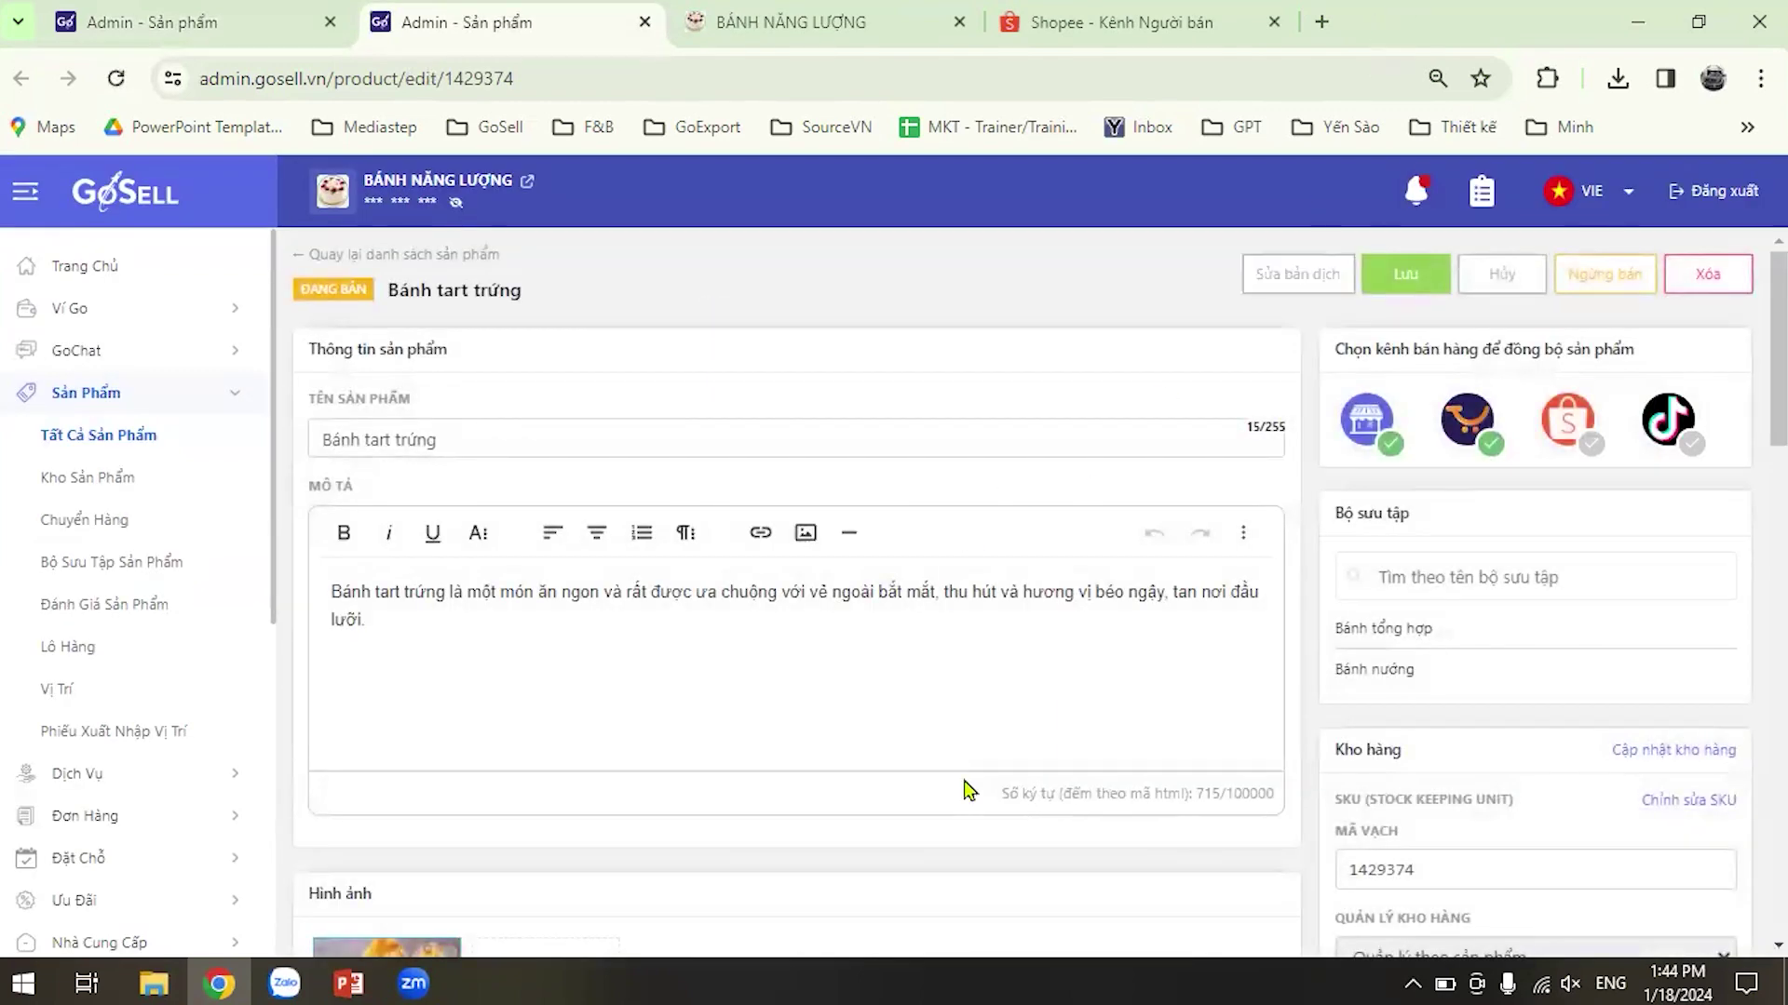
Examine the Bánh tart trứng details, including its image, prices, variations, unit, deposit, SEO, inventory, sales channels and collections.
scroll(1002, 735, down, 8)
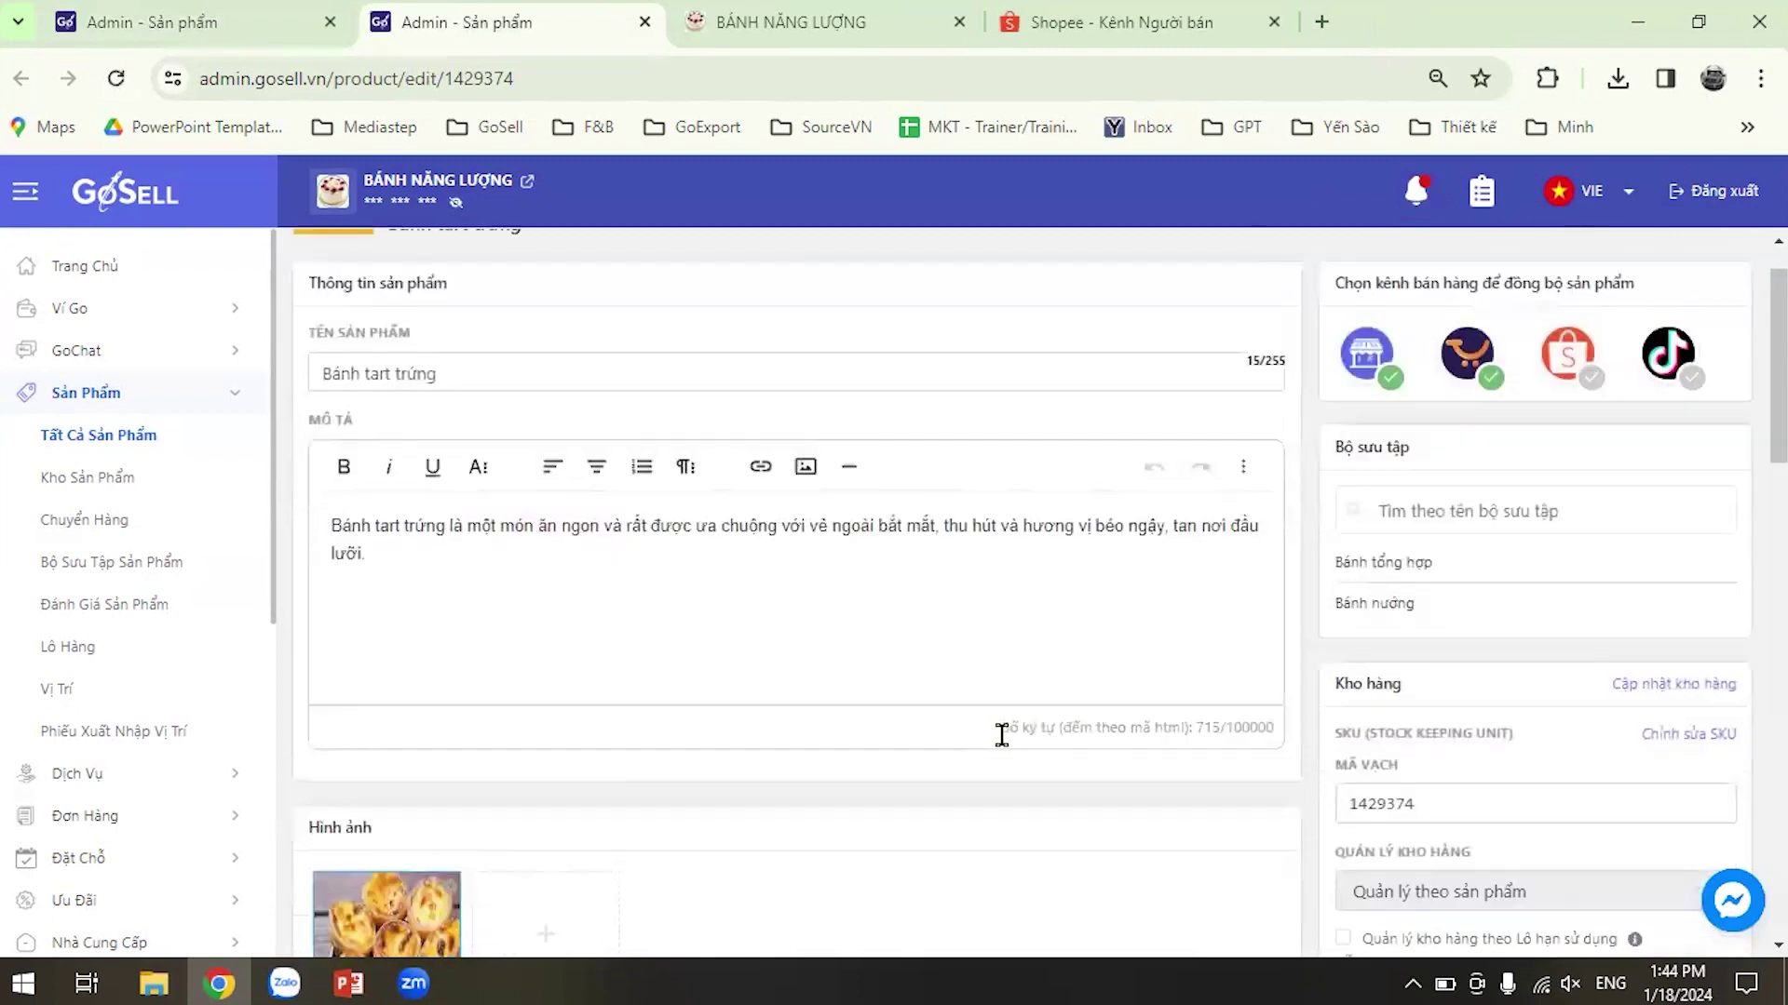
scroll(1009, 740, down, 1)
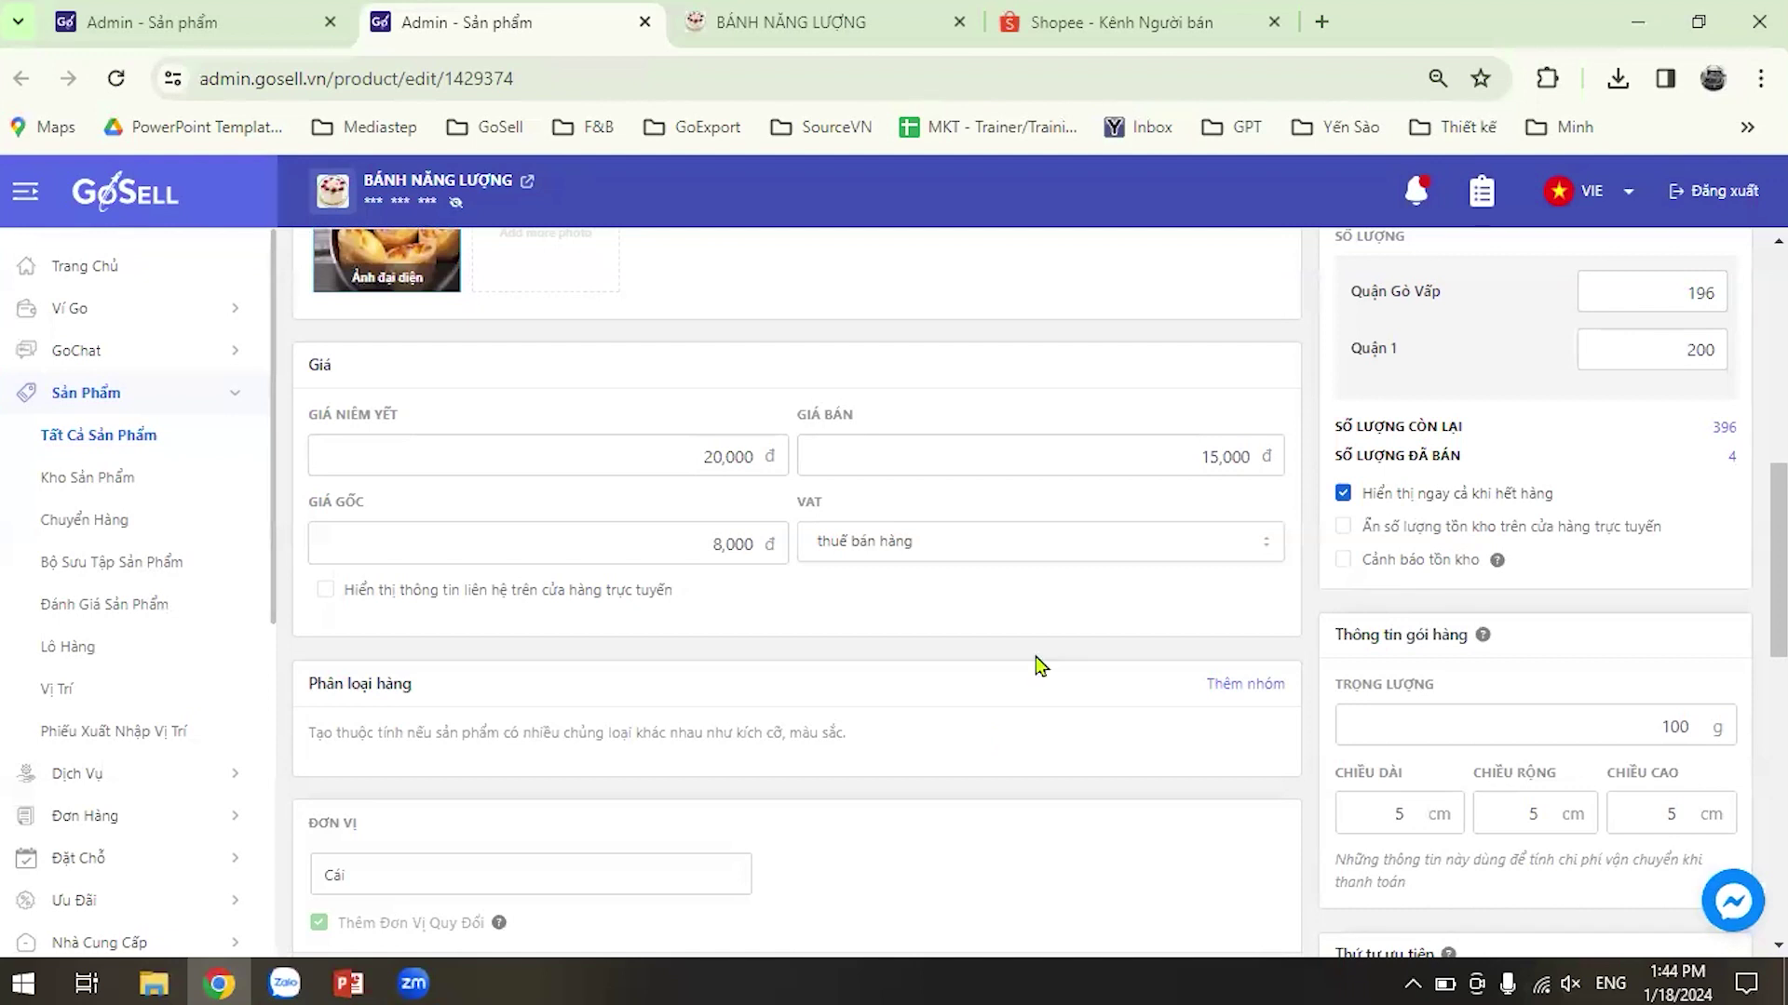
scroll(1046, 652, up, 1)
scroll(1045, 652, up, 5)
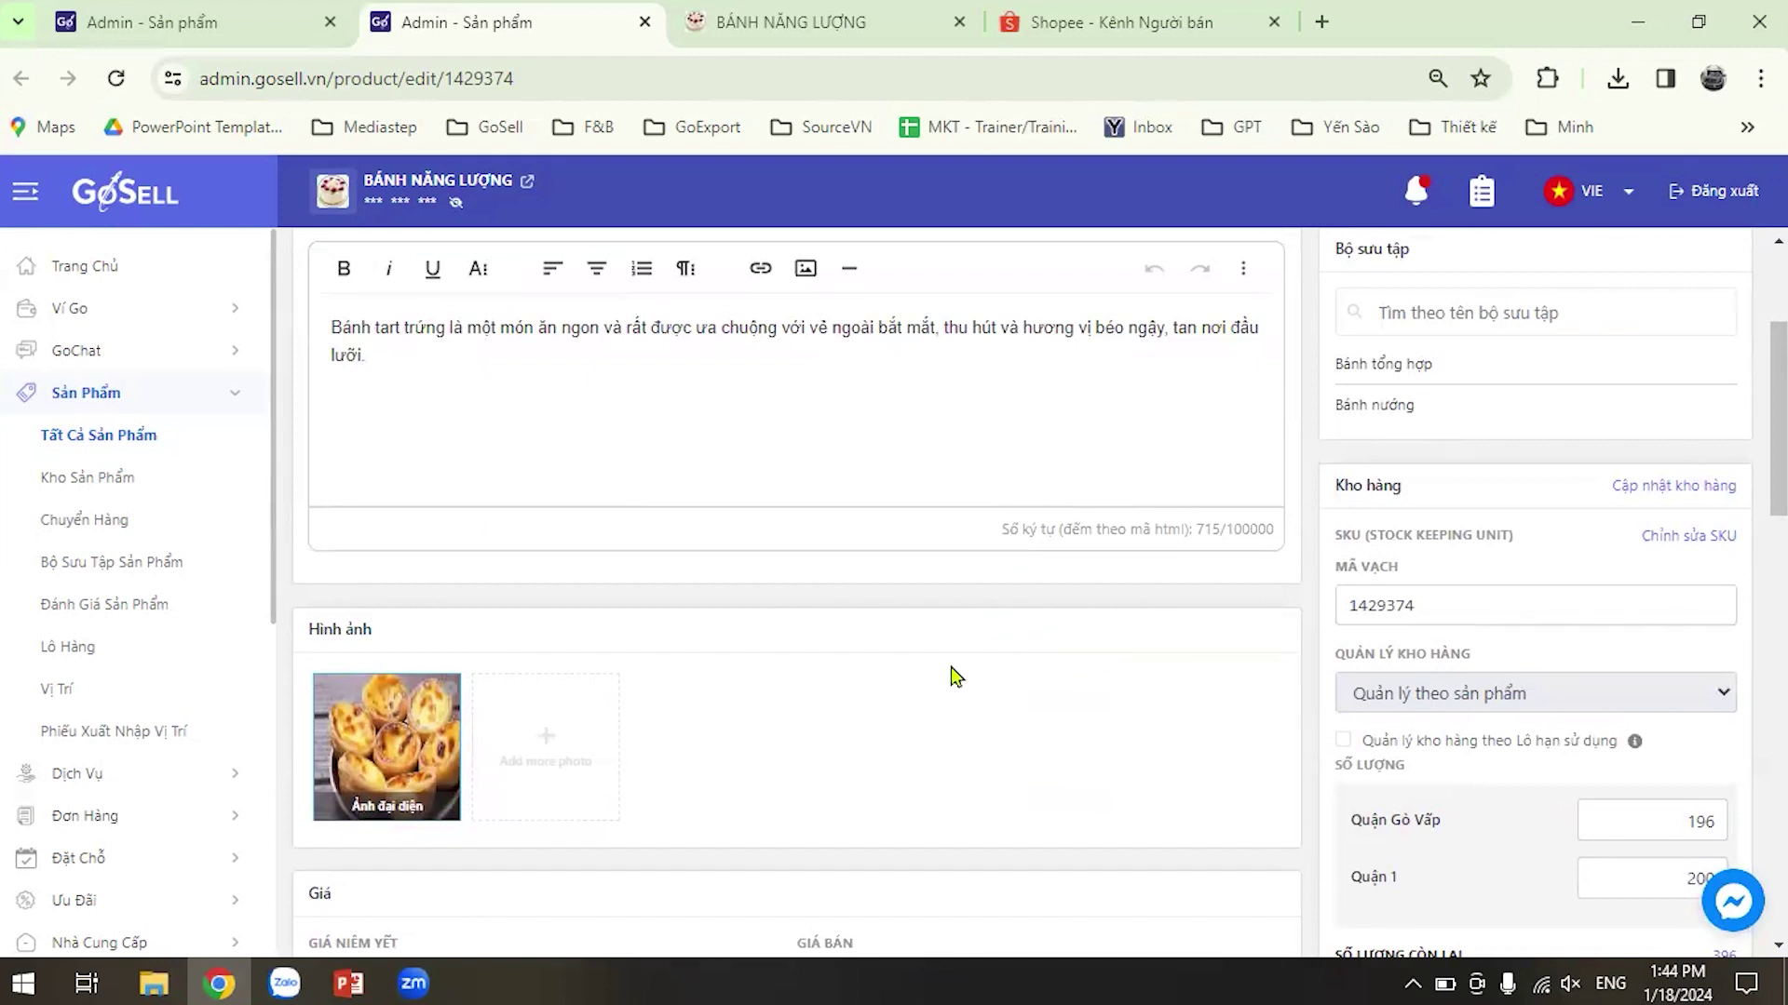
scroll(952, 666, down, 4)
scroll(949, 605, down, 1)
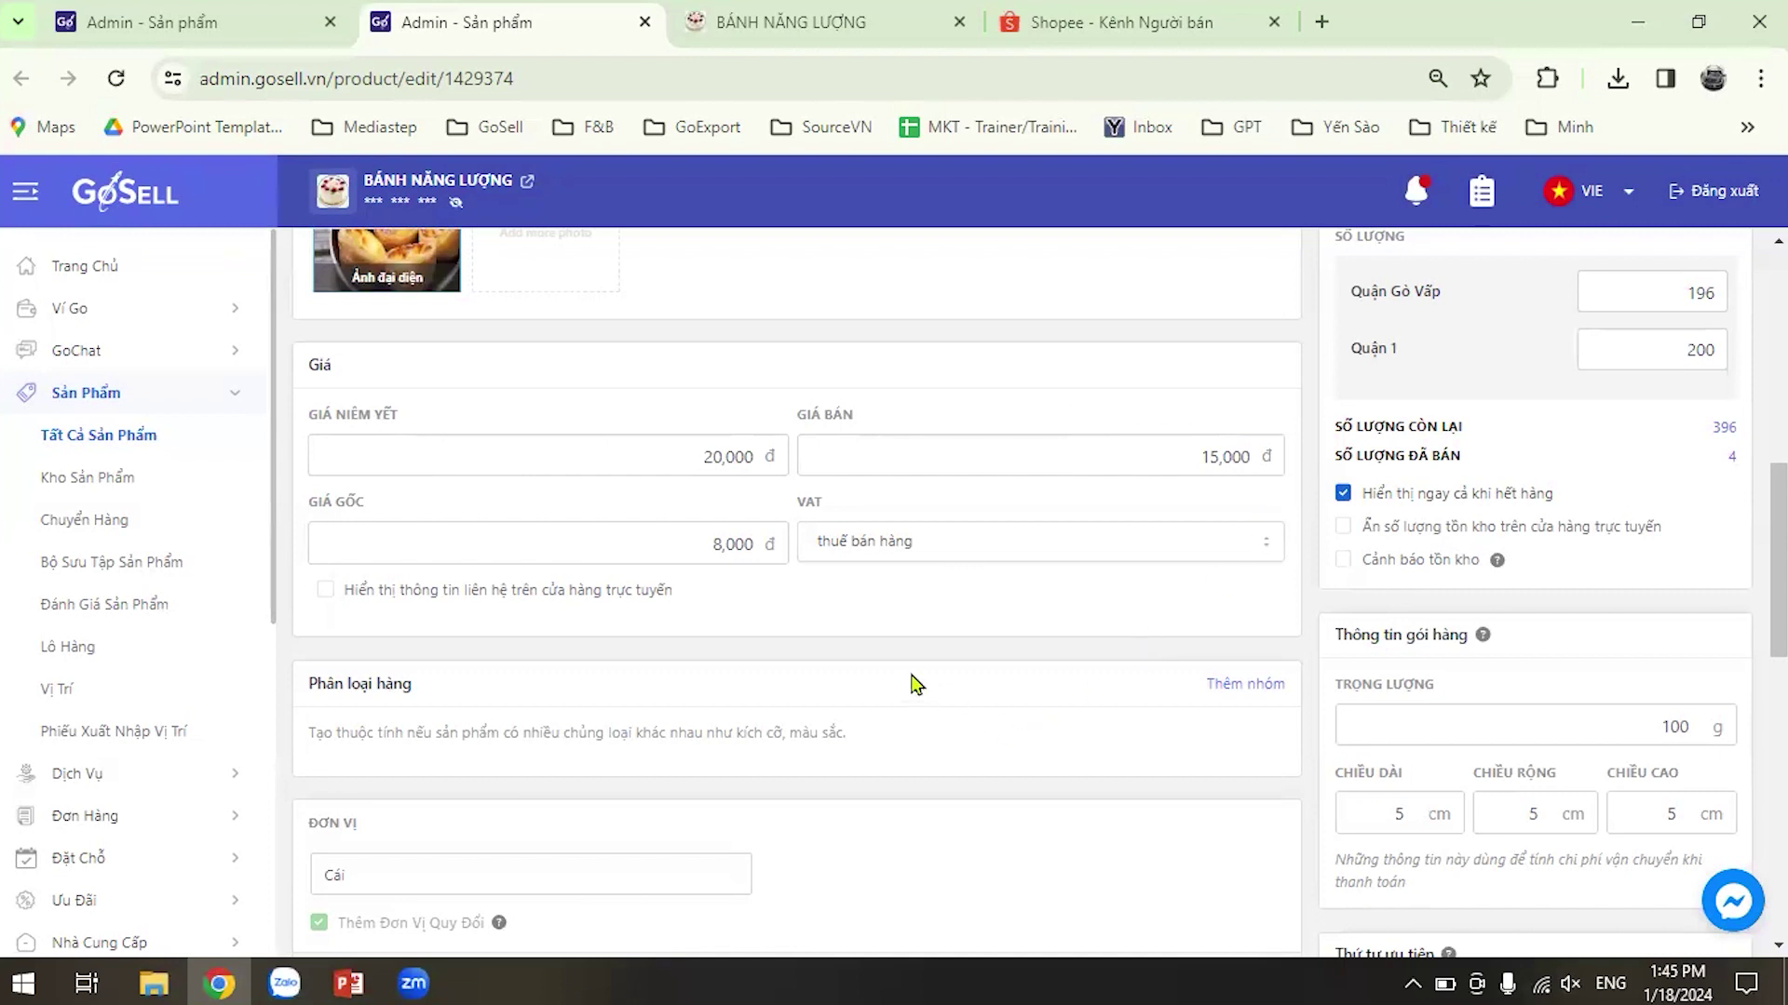
scroll(1043, 558, down, 3)
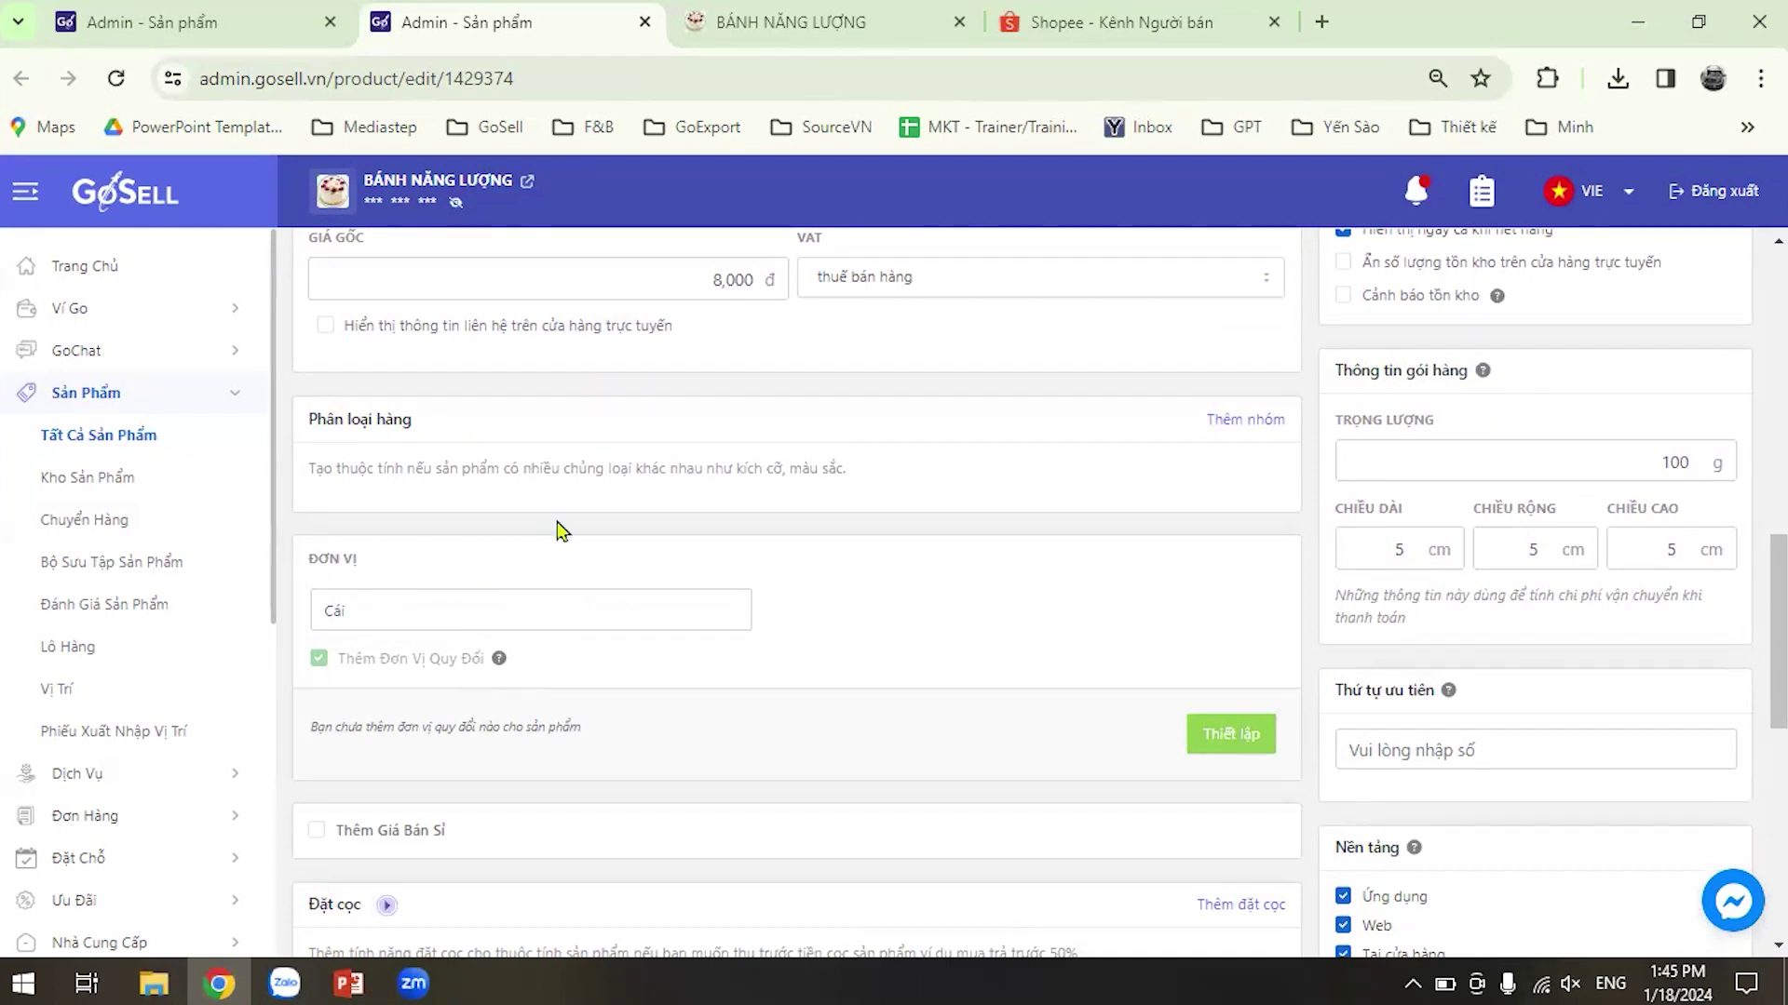
scroll(602, 555, down, 2)
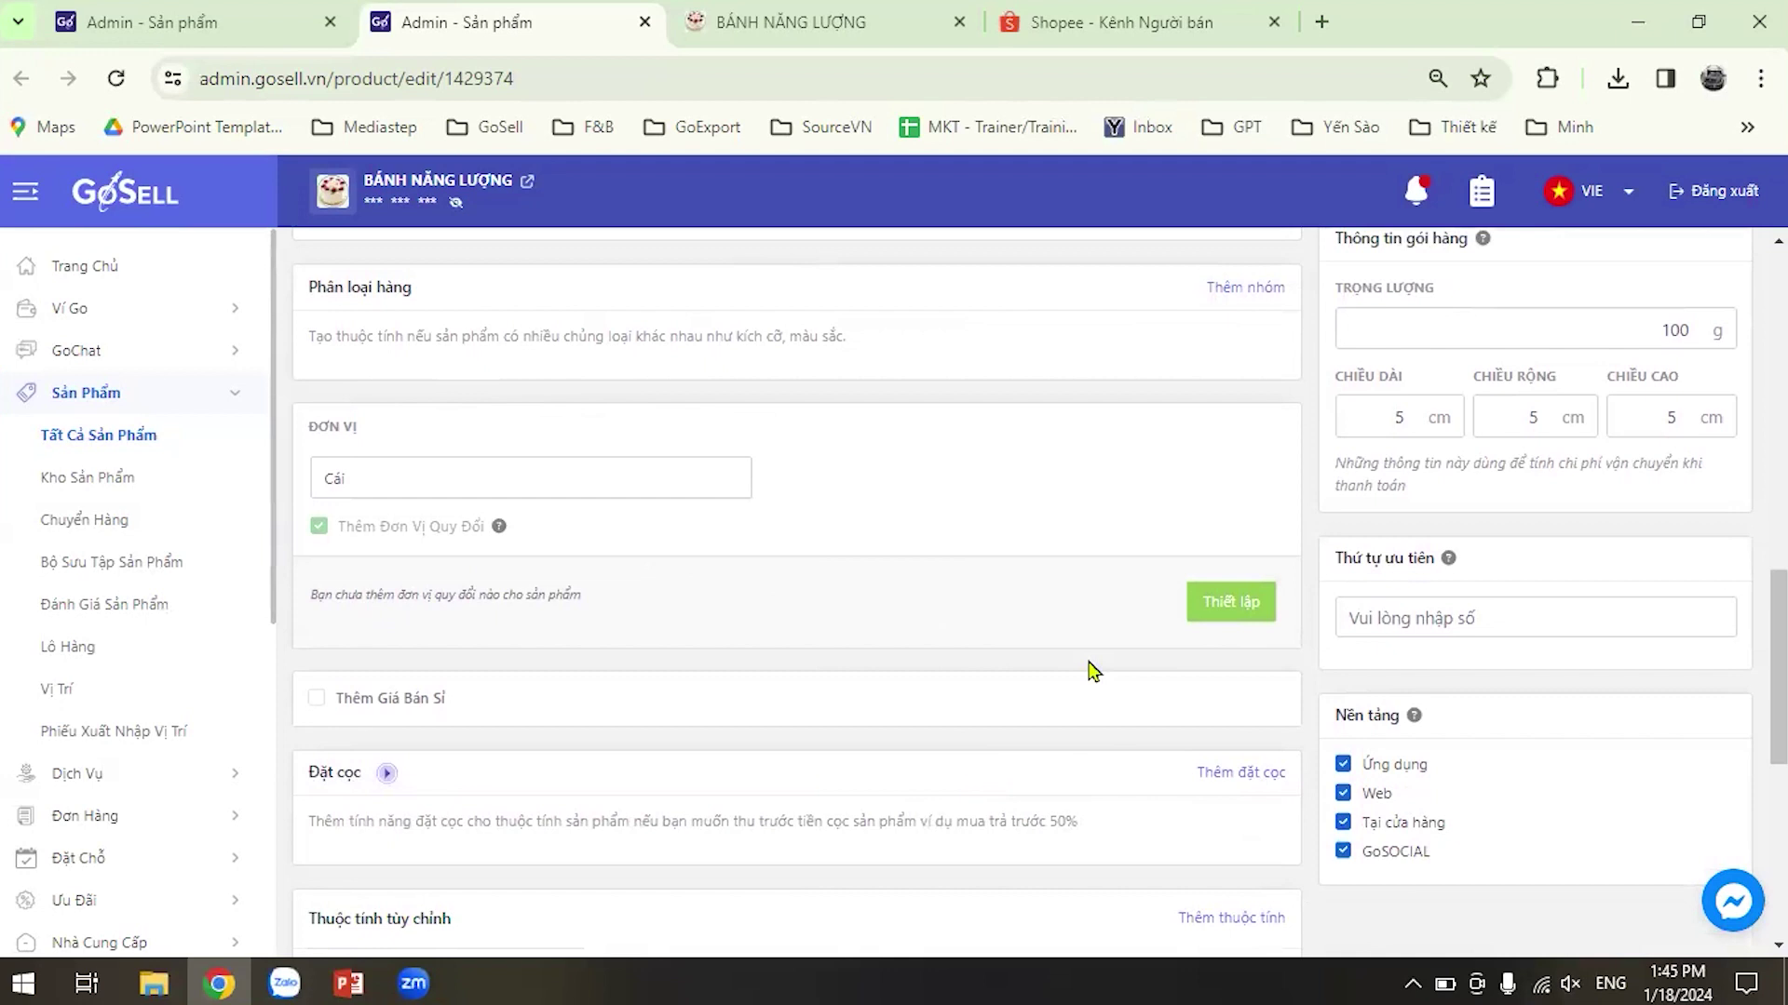
scroll(1091, 666, down, 1)
scroll(1107, 675, down, 2)
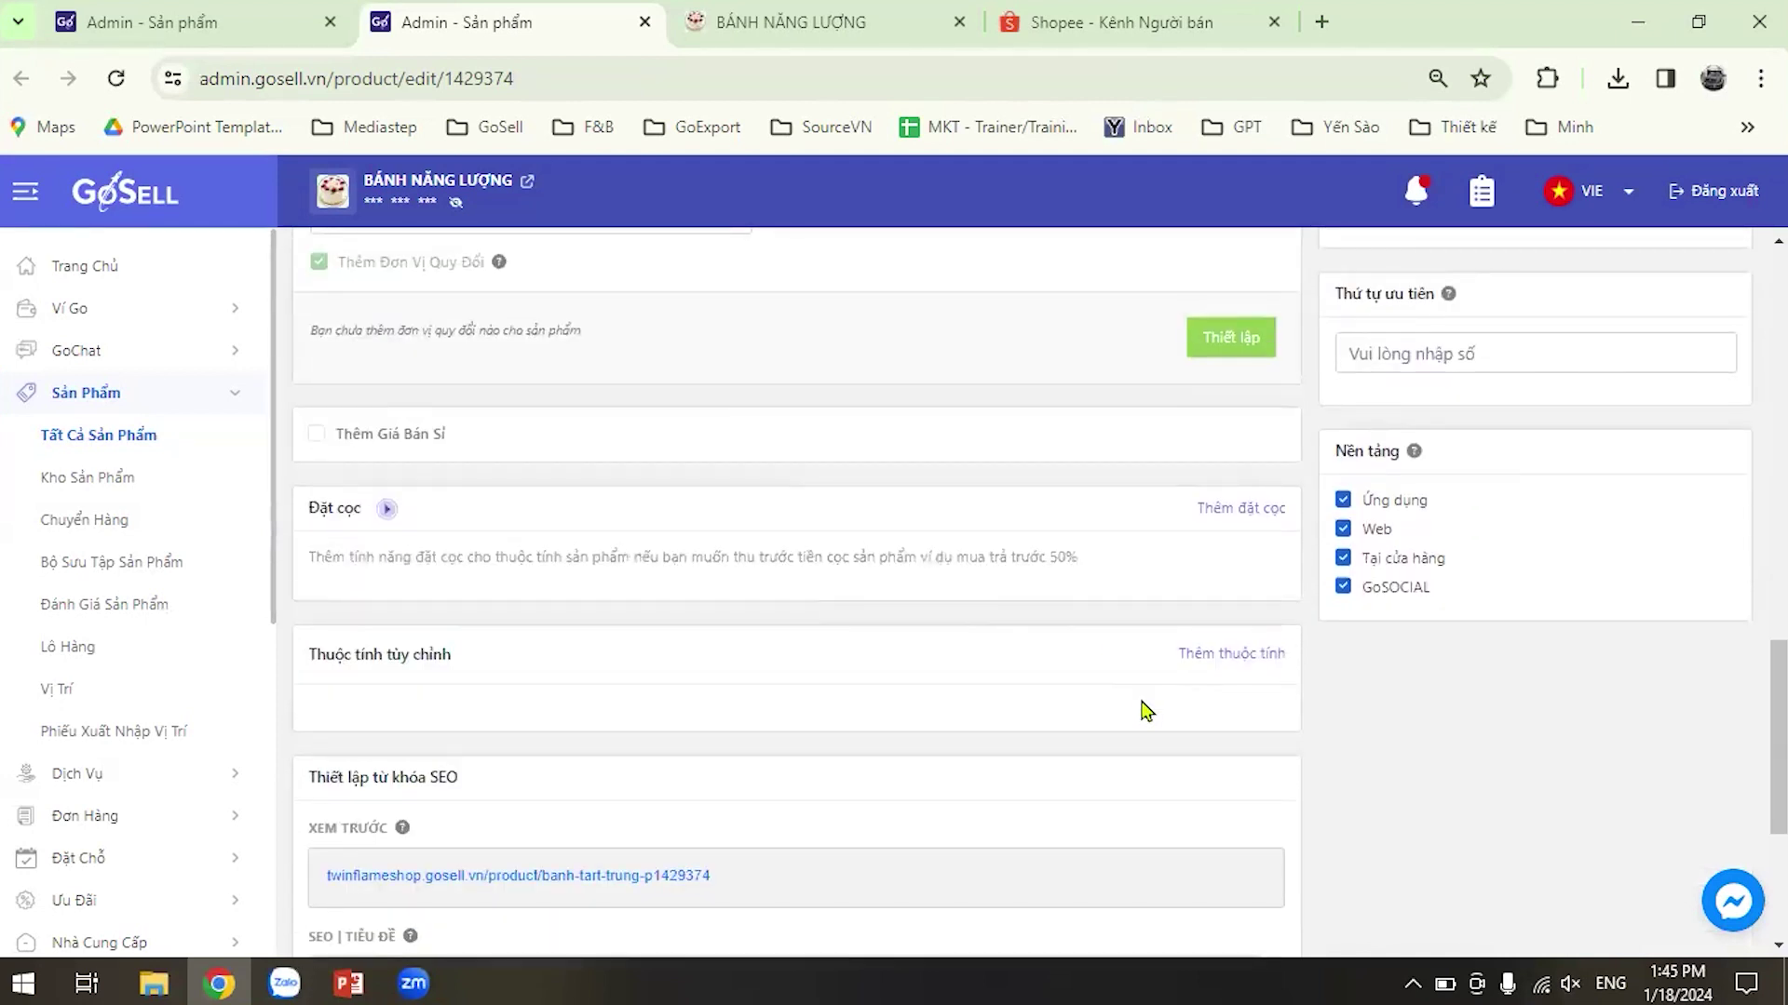
scroll(1136, 721, up, 2)
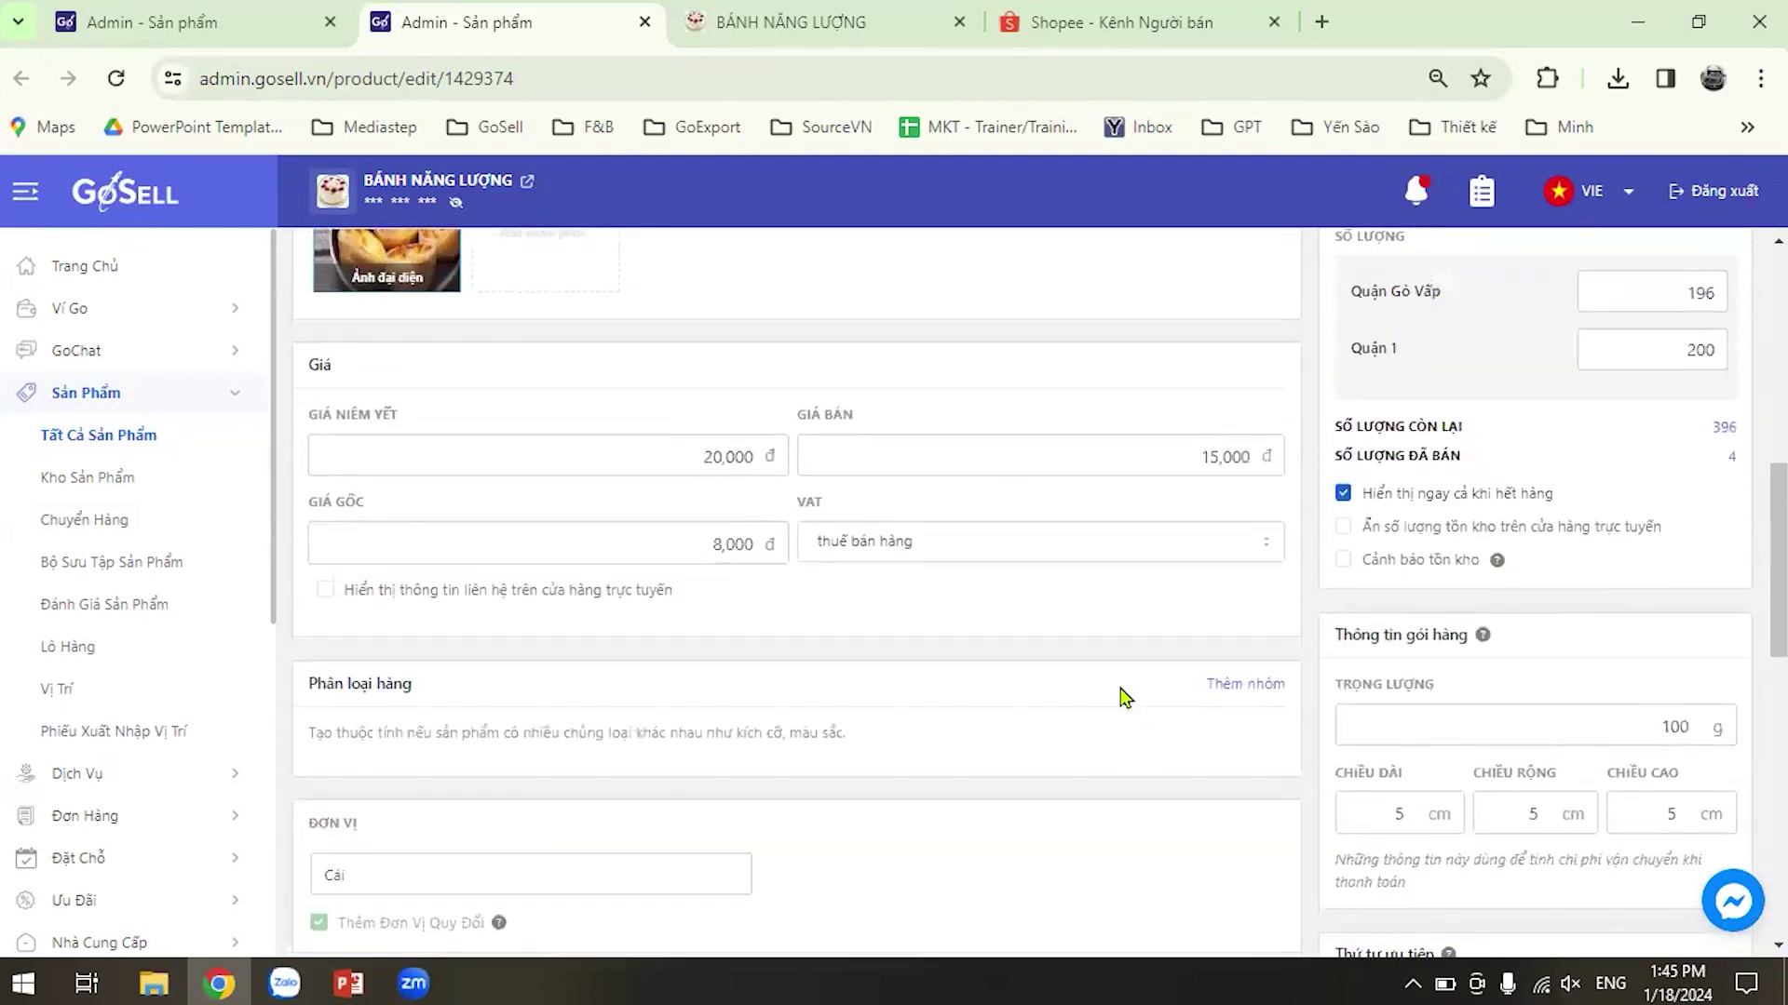
scroll(1083, 651, up, 3)
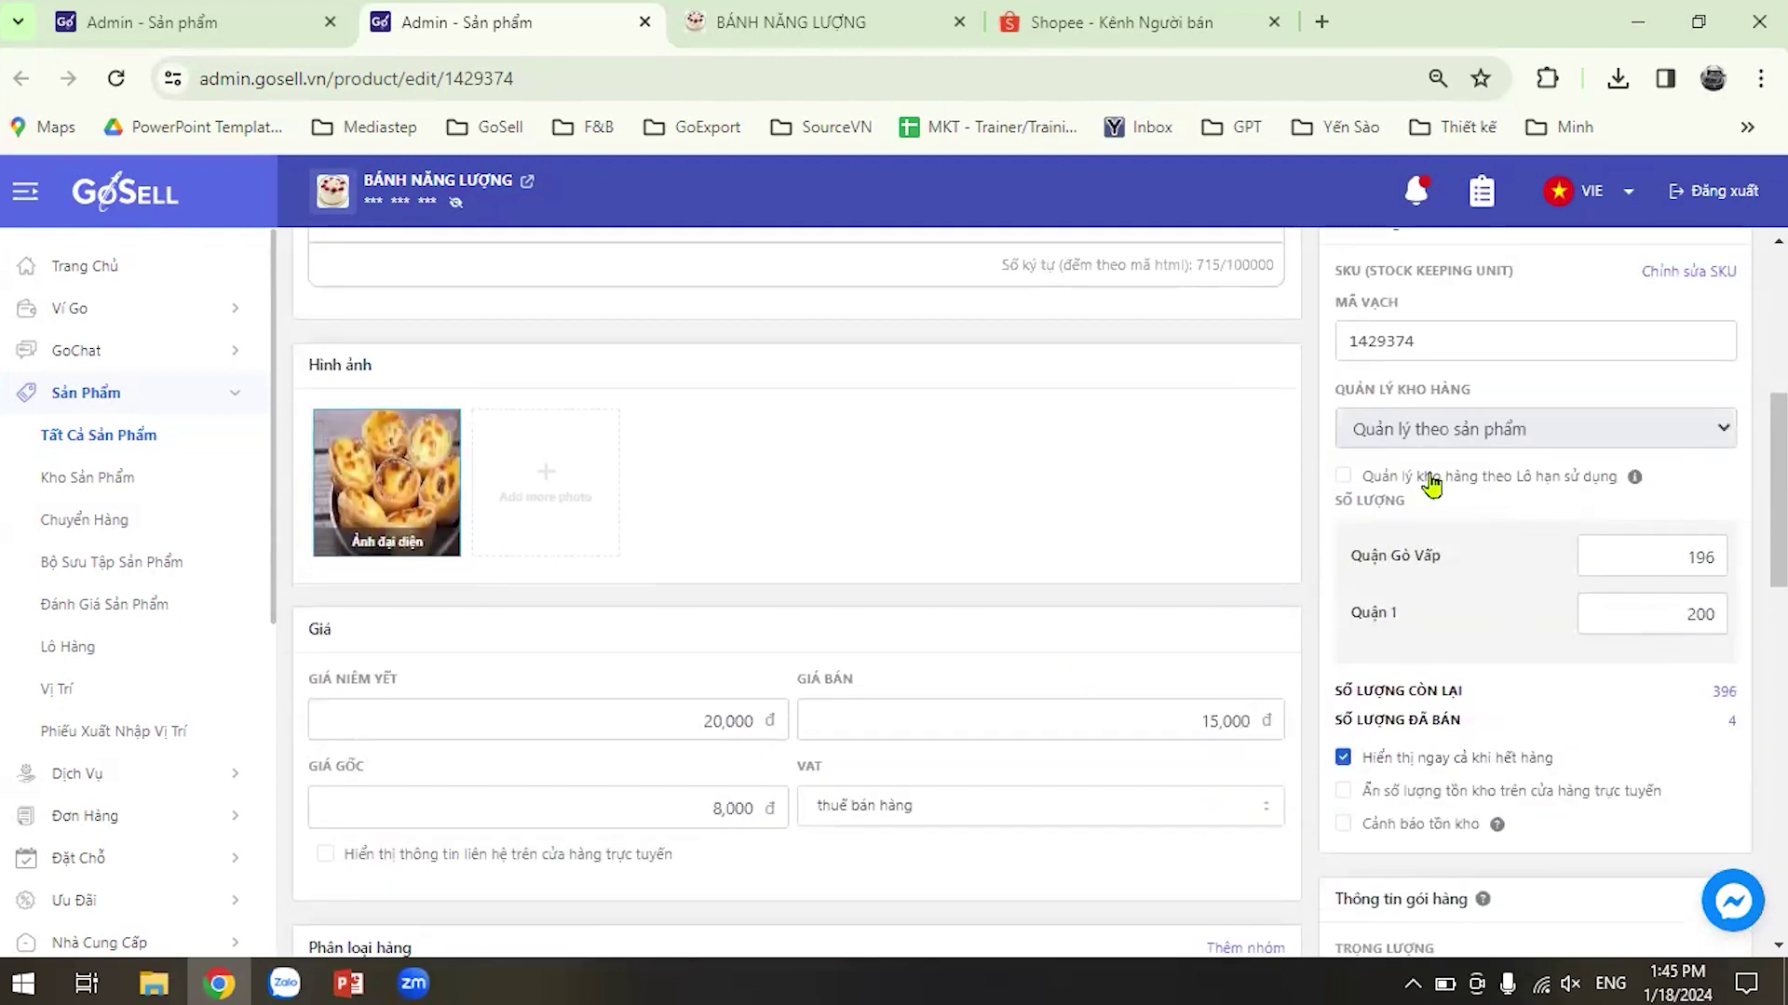
scroll(1564, 600, up, 1)
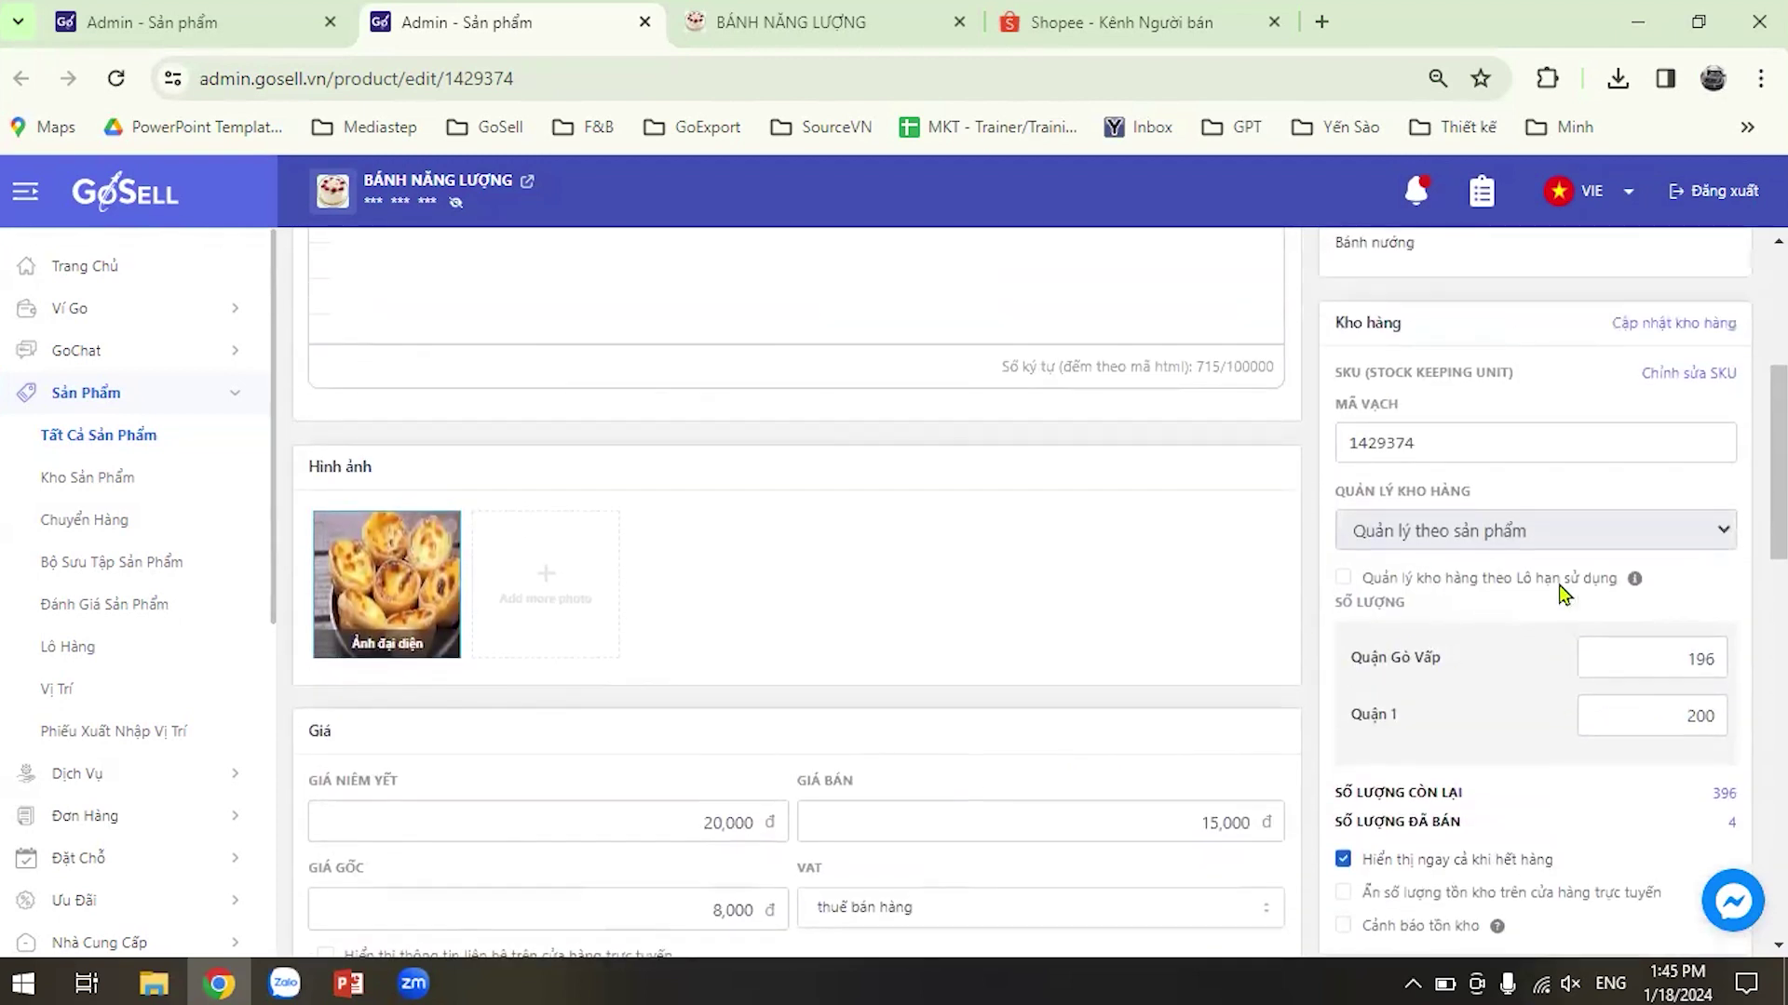
scroll(1558, 584, up, 5)
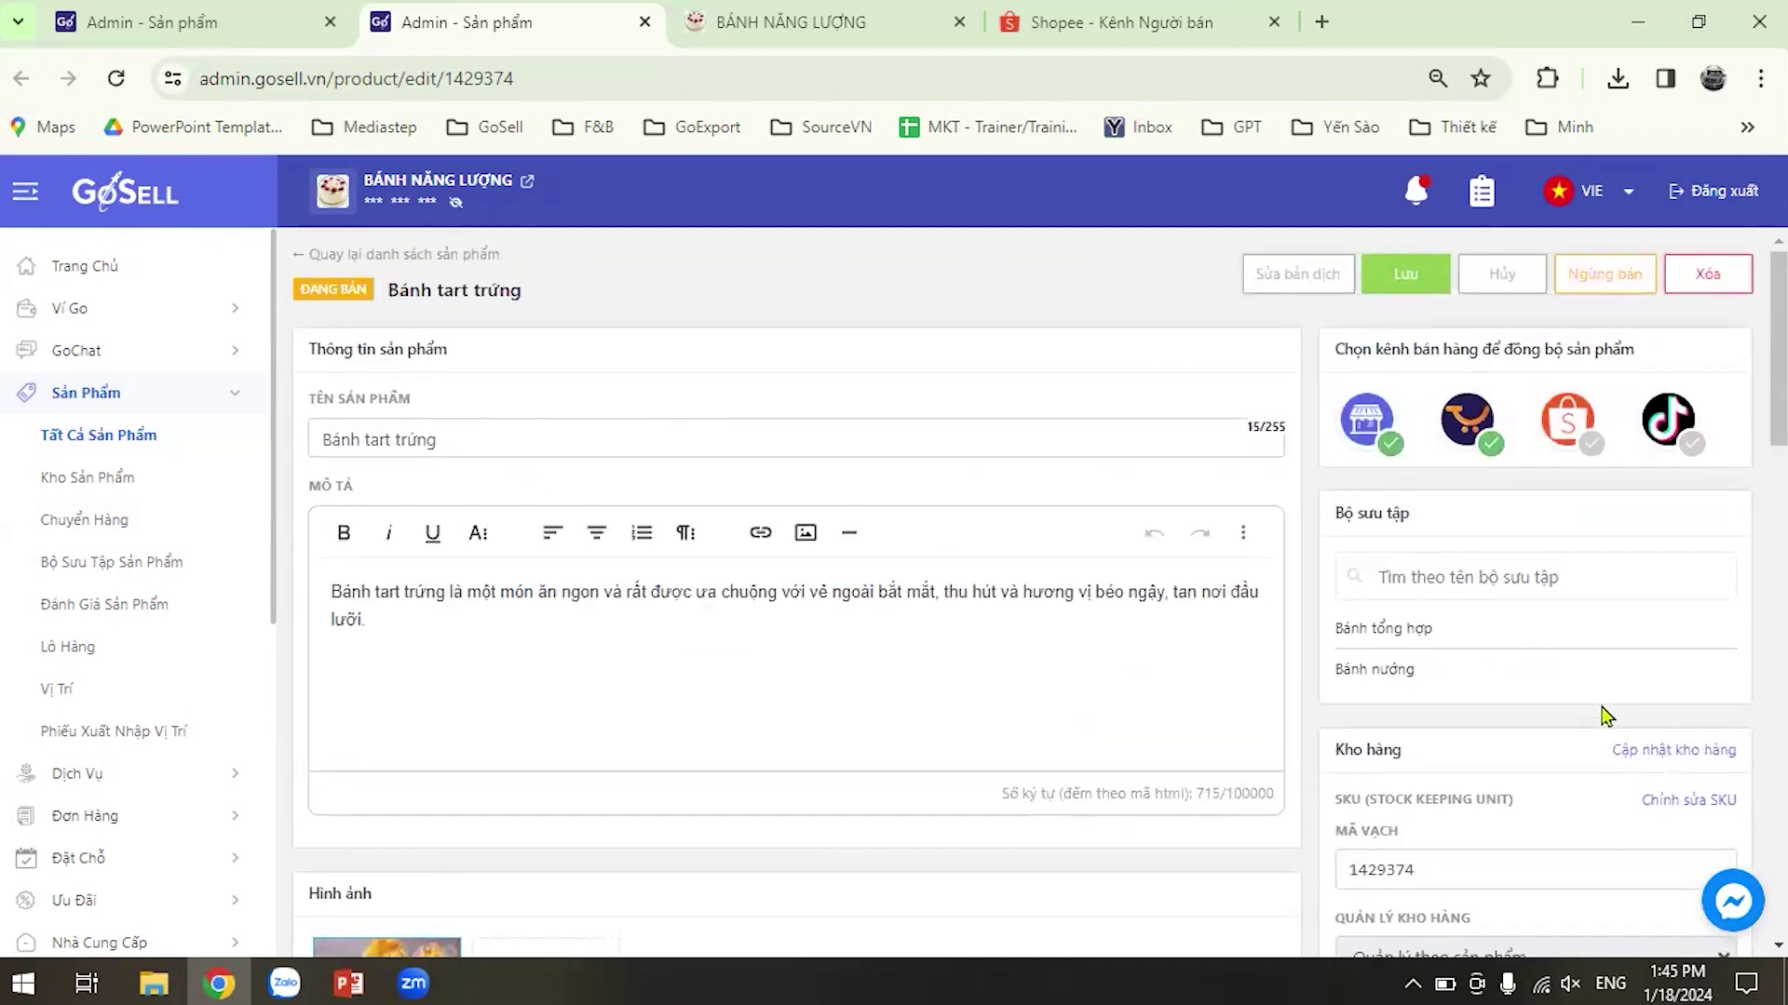
scroll(1605, 715, down, 8)
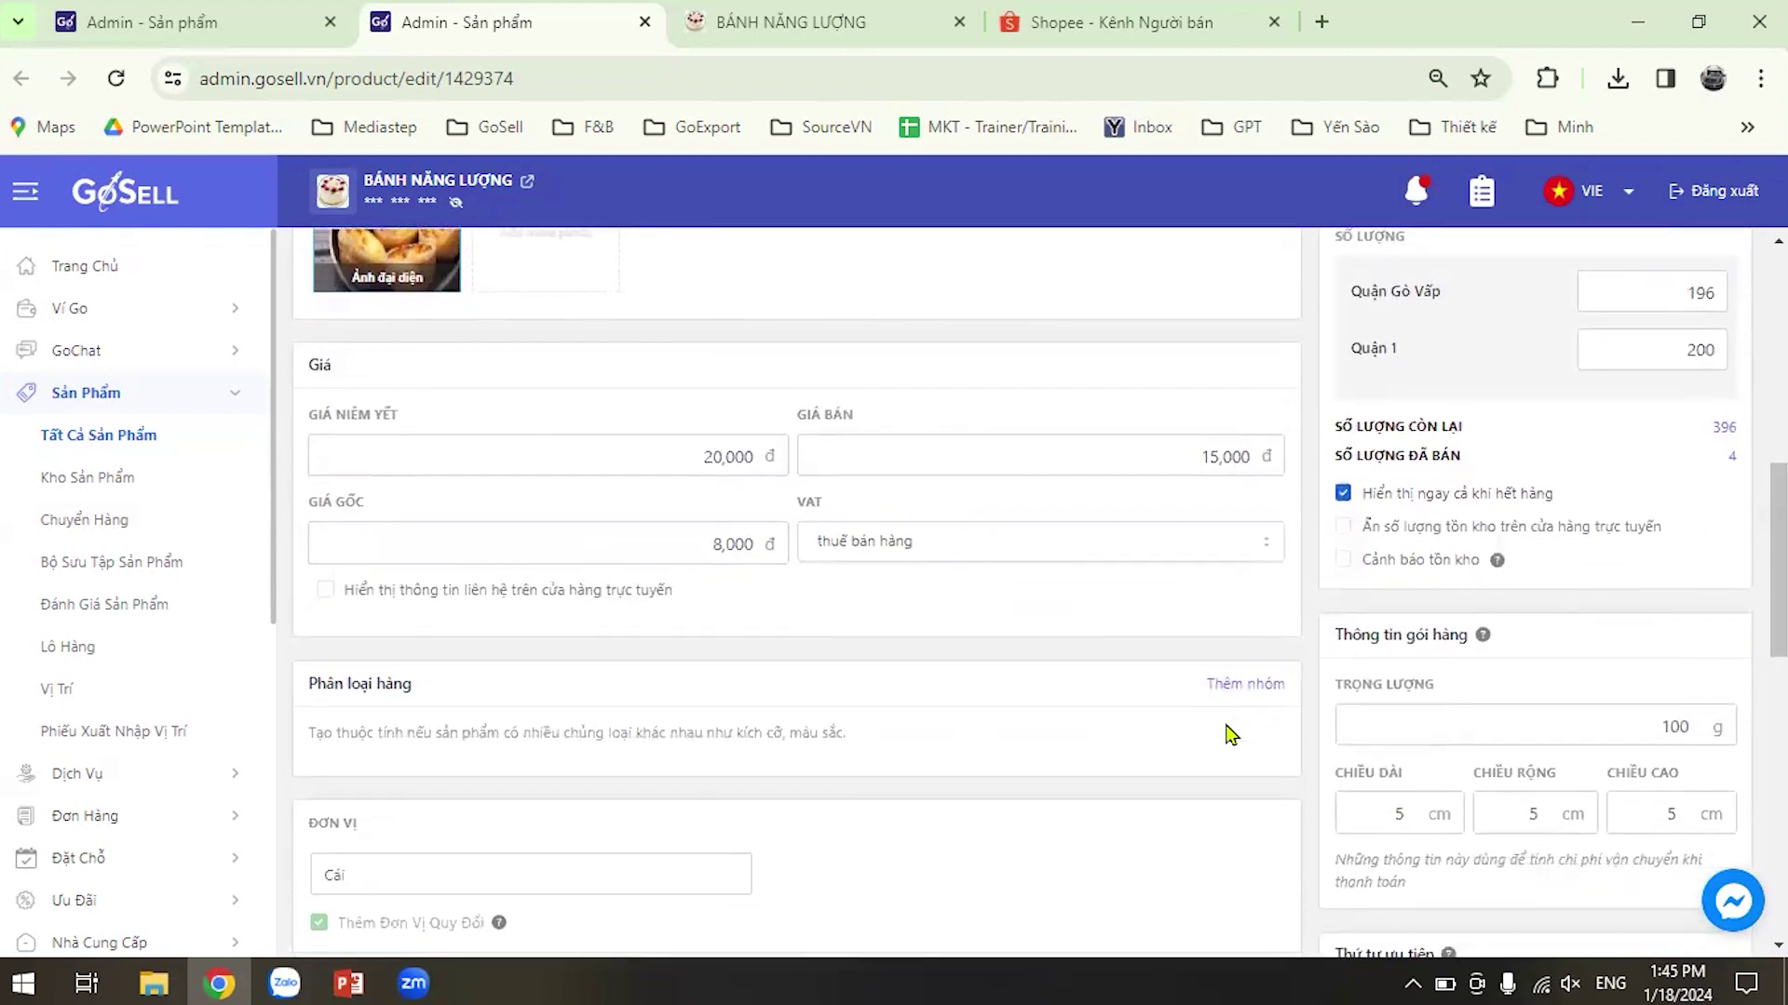
Examine the Bánh tart trứng settings for prices, VAT, variations, unit conversion, stock, package size, platforms, deposit, custom attributes and SEO.
scroll(1214, 756, down, 1)
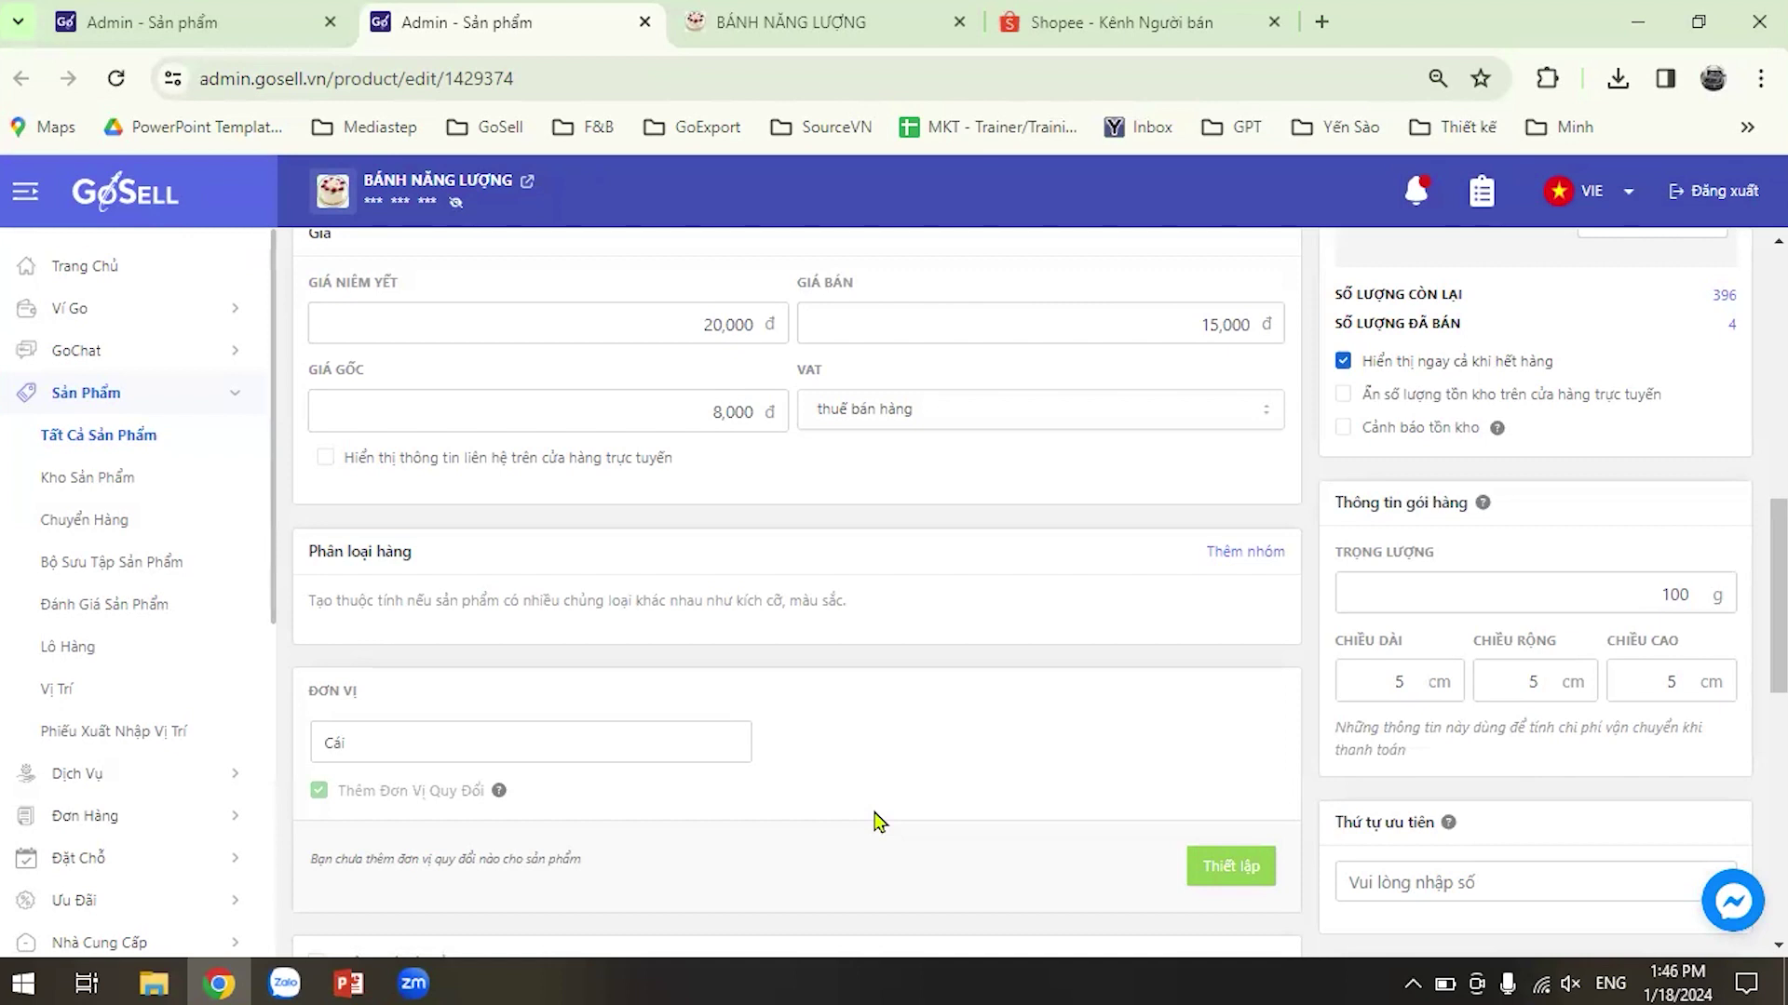
scroll(543, 631, down, 4)
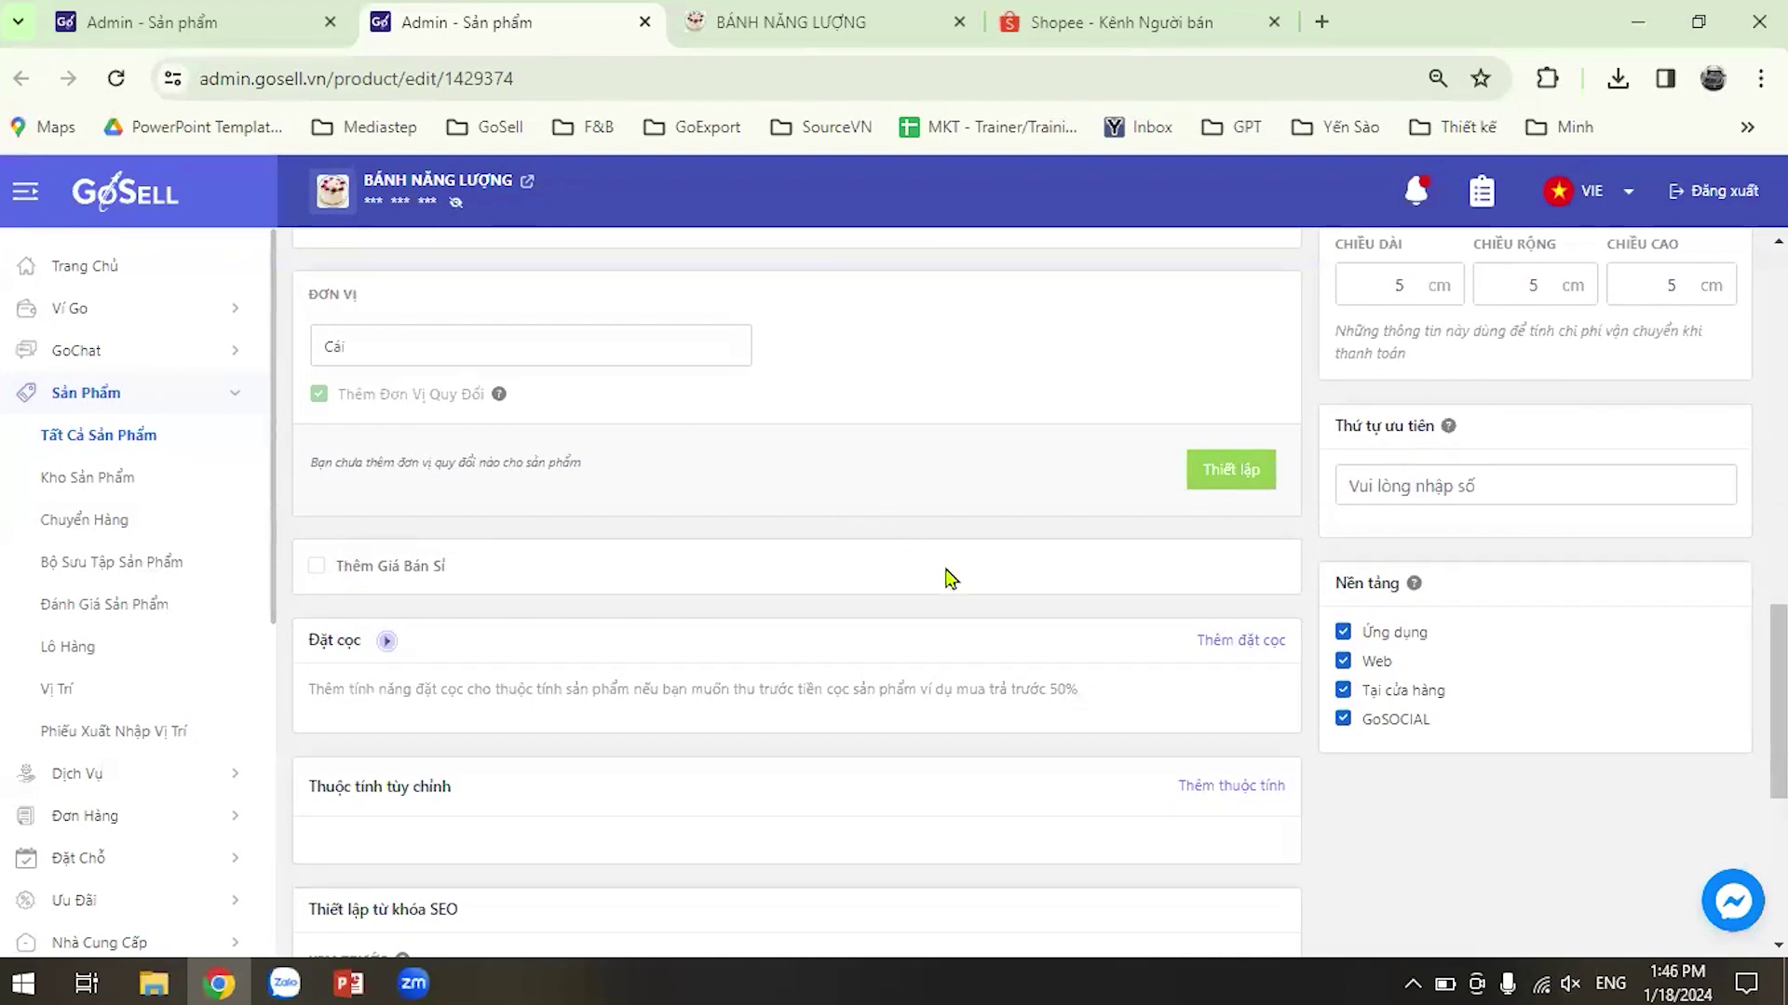
scroll(1047, 638, down, 1)
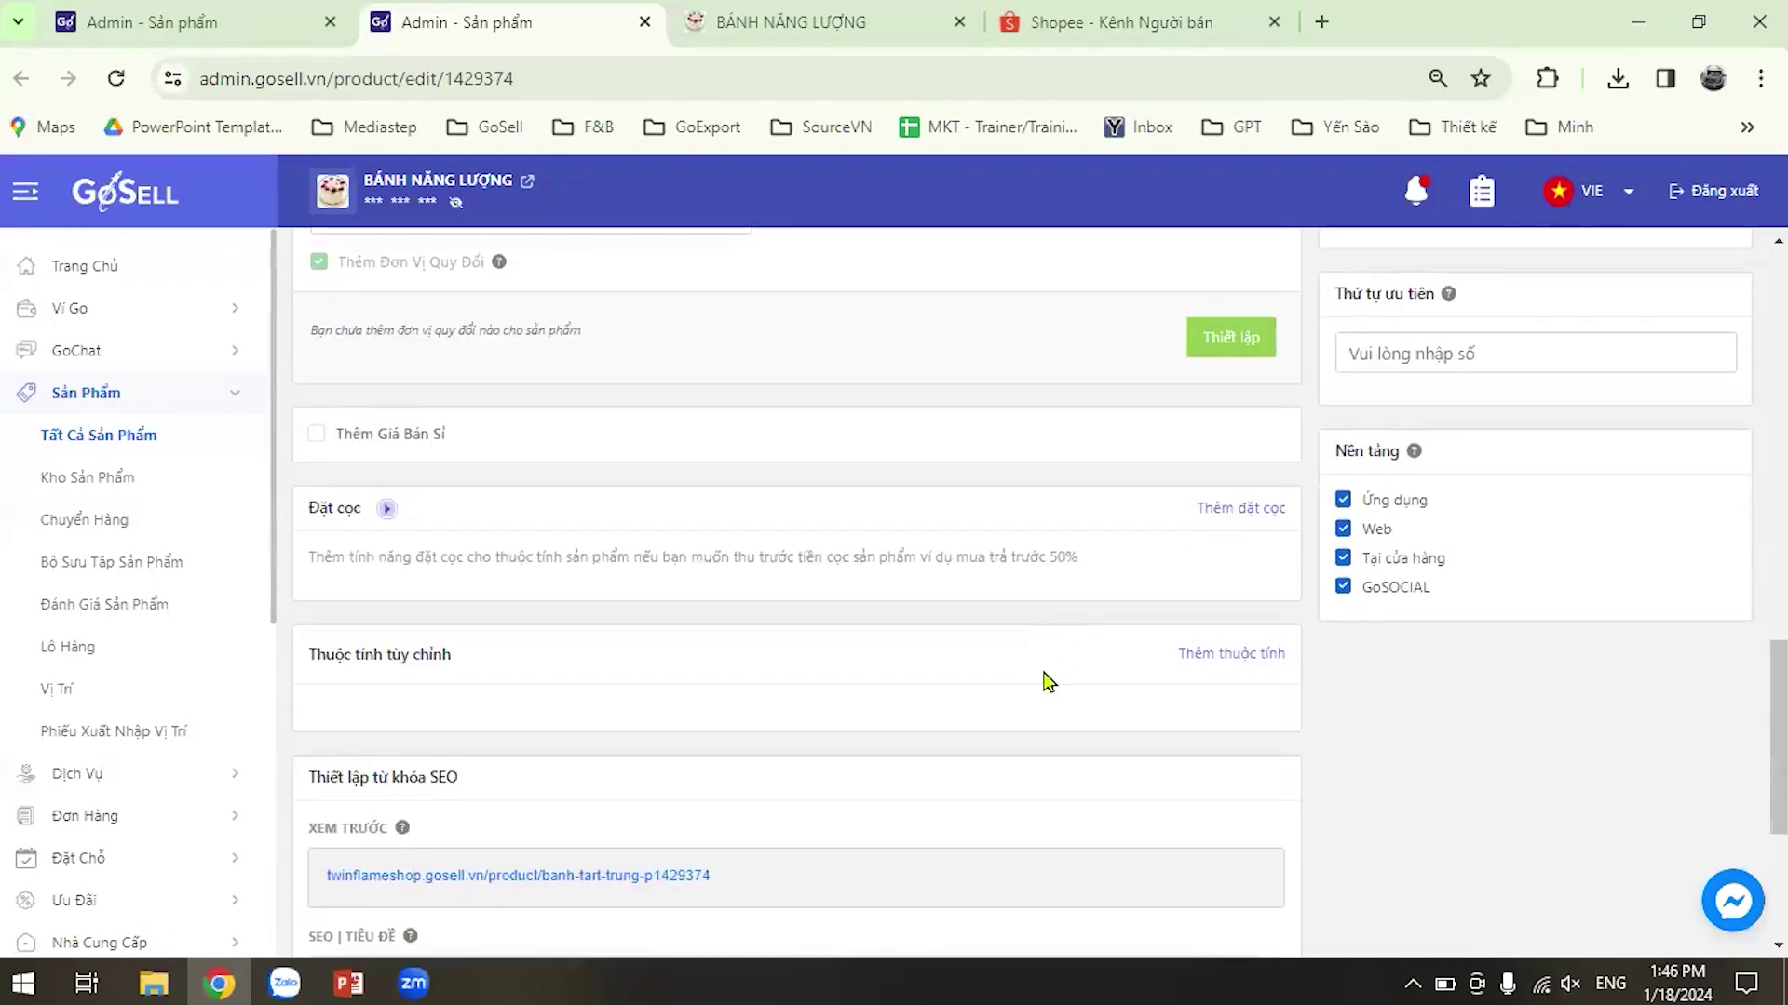
scroll(950, 622, down, 2)
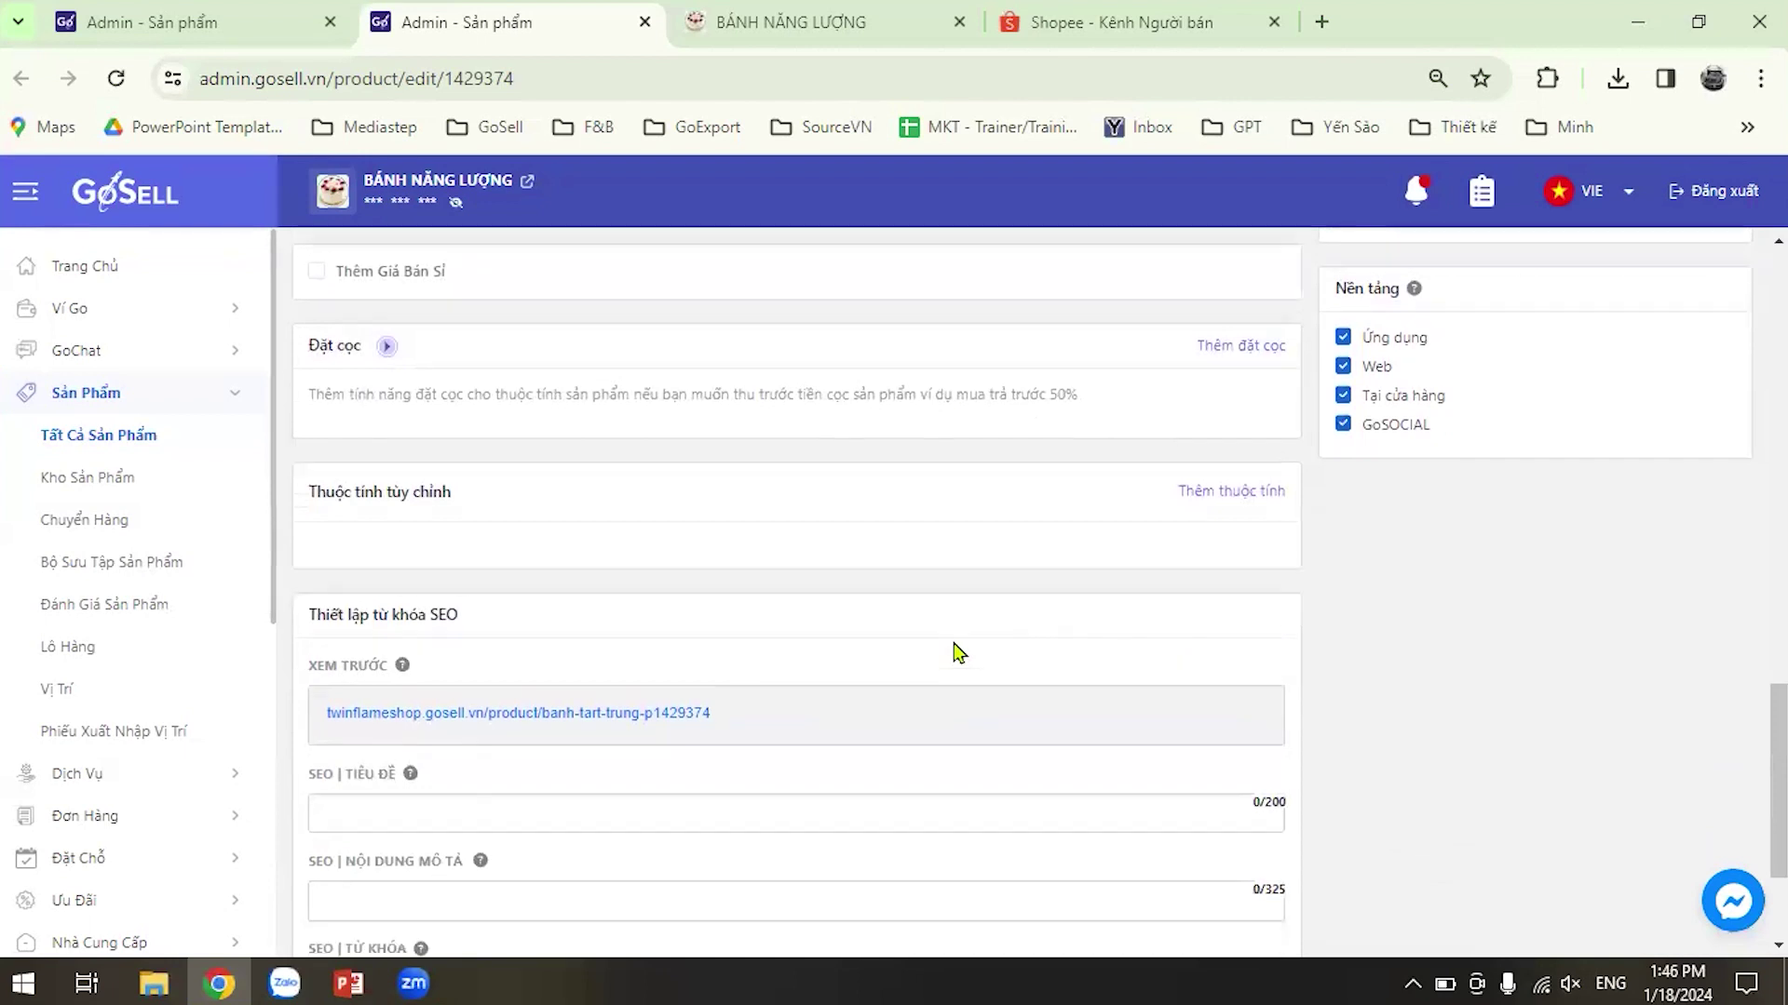
scroll(959, 651, down, 2)
scroll(1101, 559, up, 10)
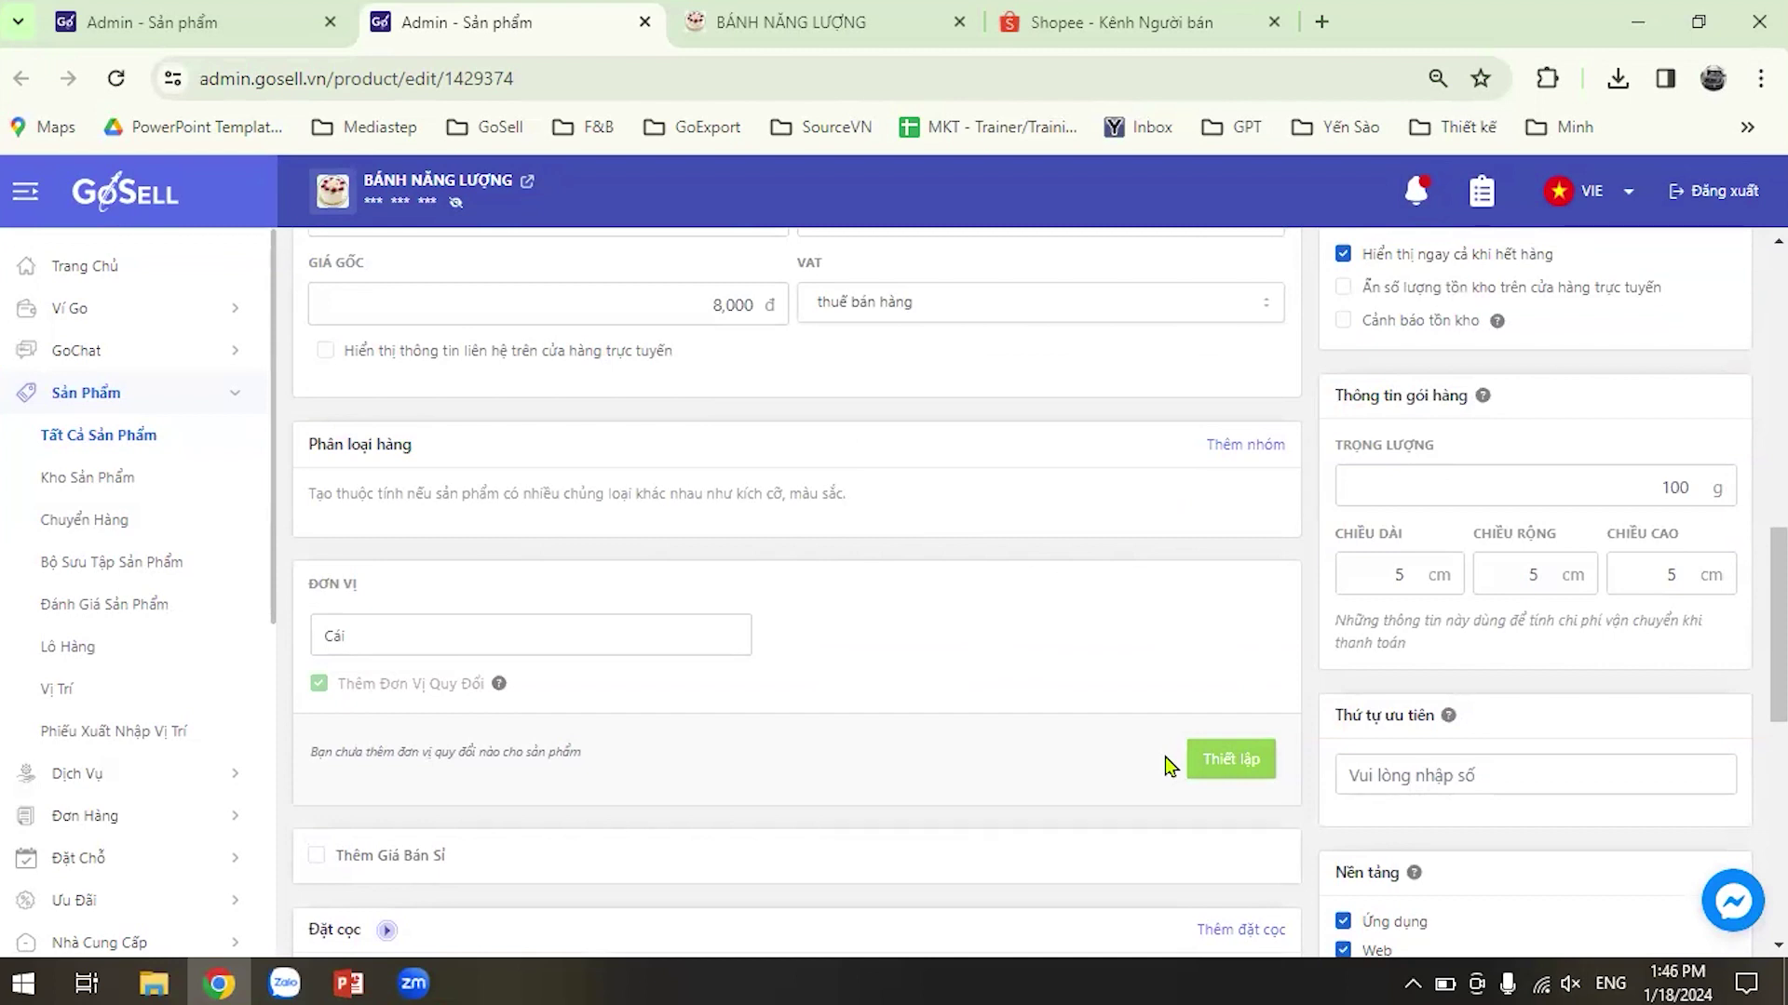
scroll(1463, 621, up, 1)
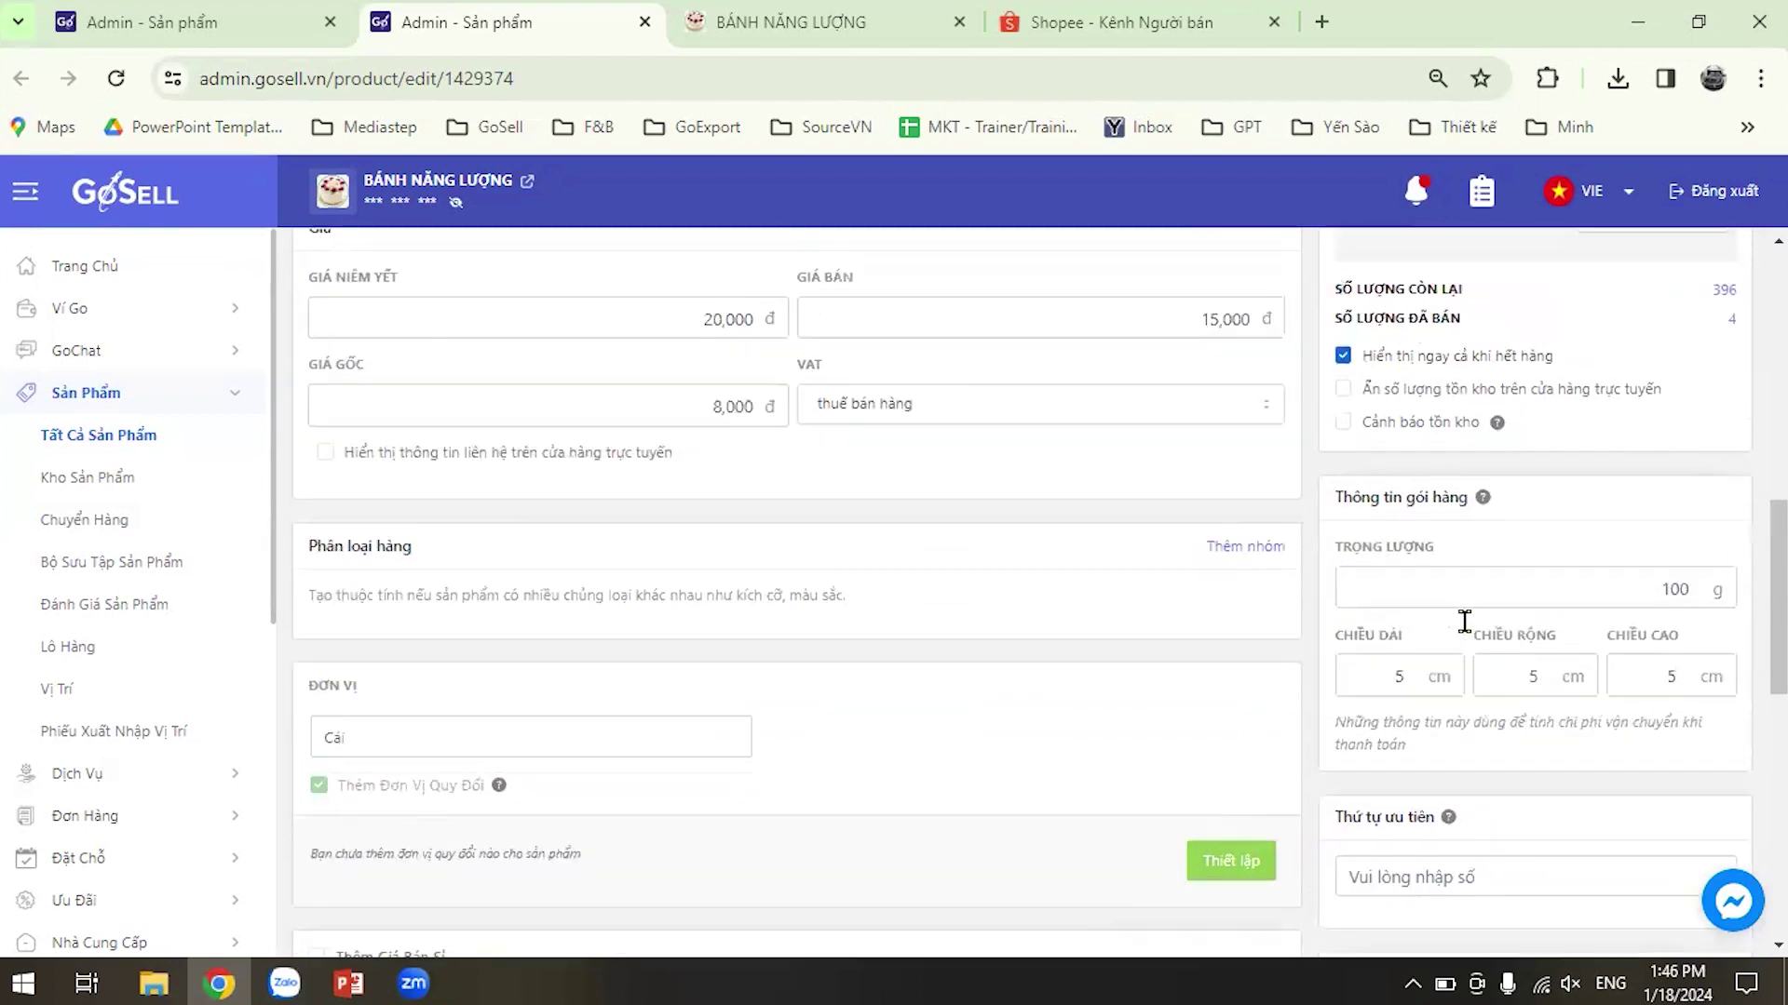
scroll(1463, 621, up, 3)
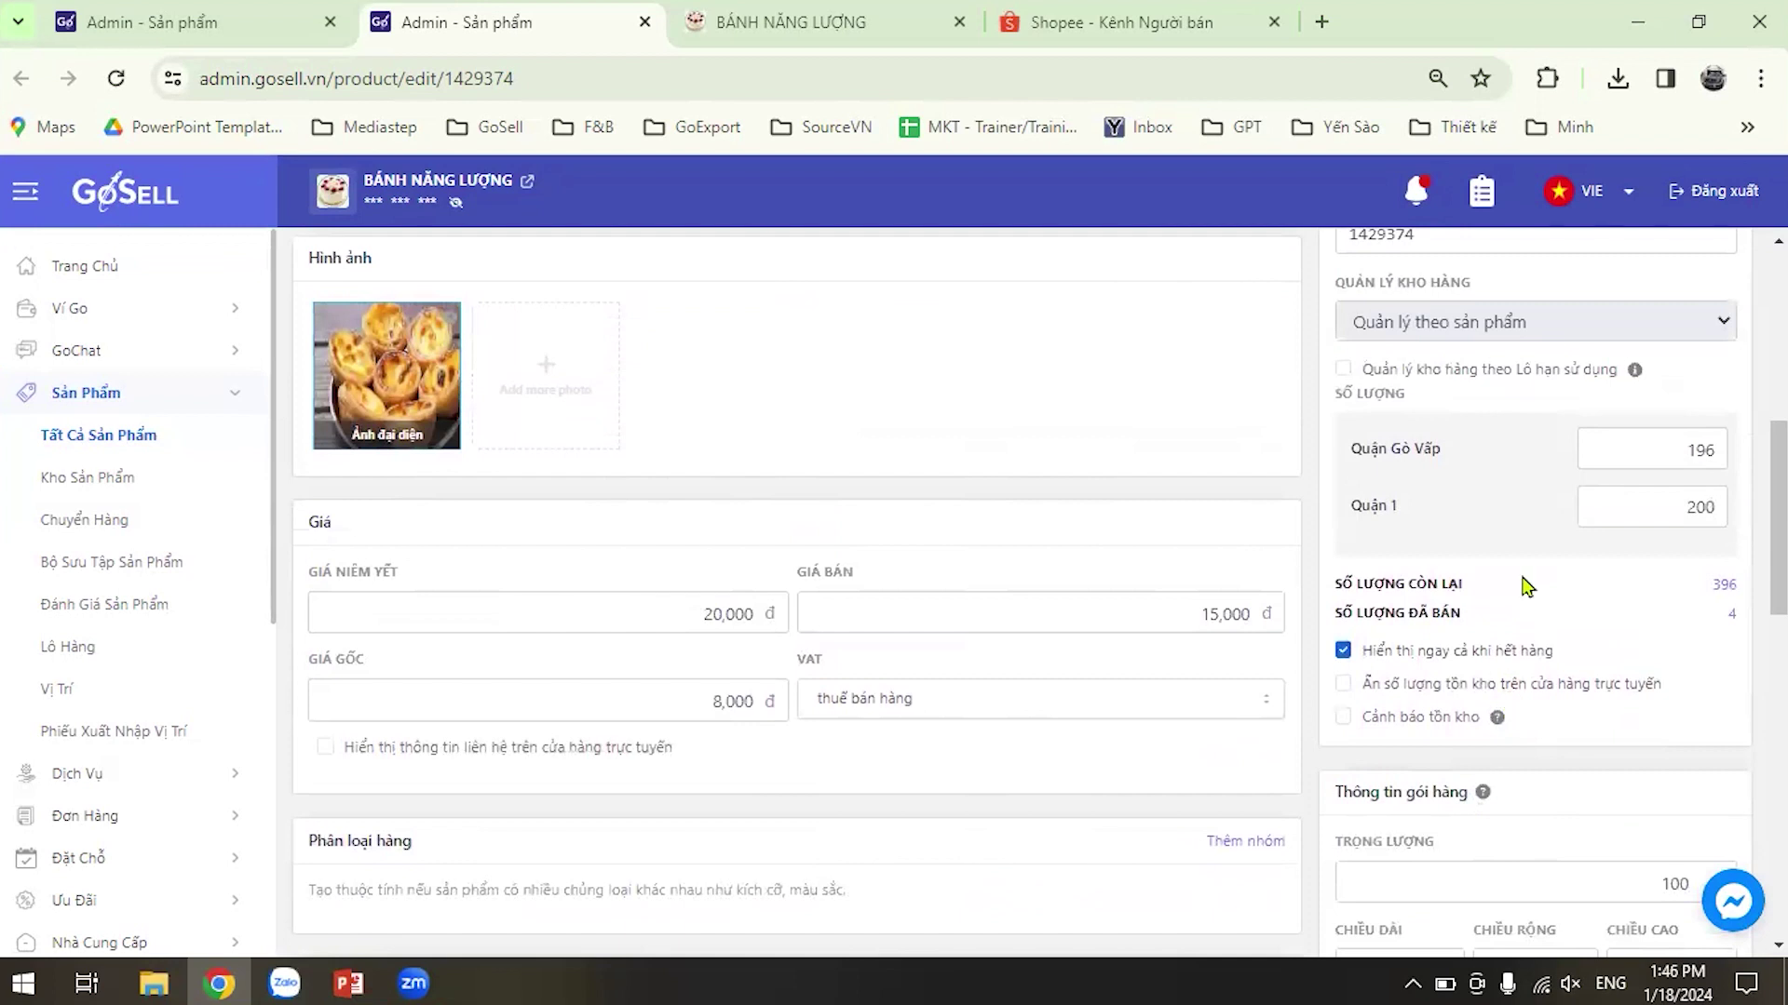
scroll(1527, 585, down, 7)
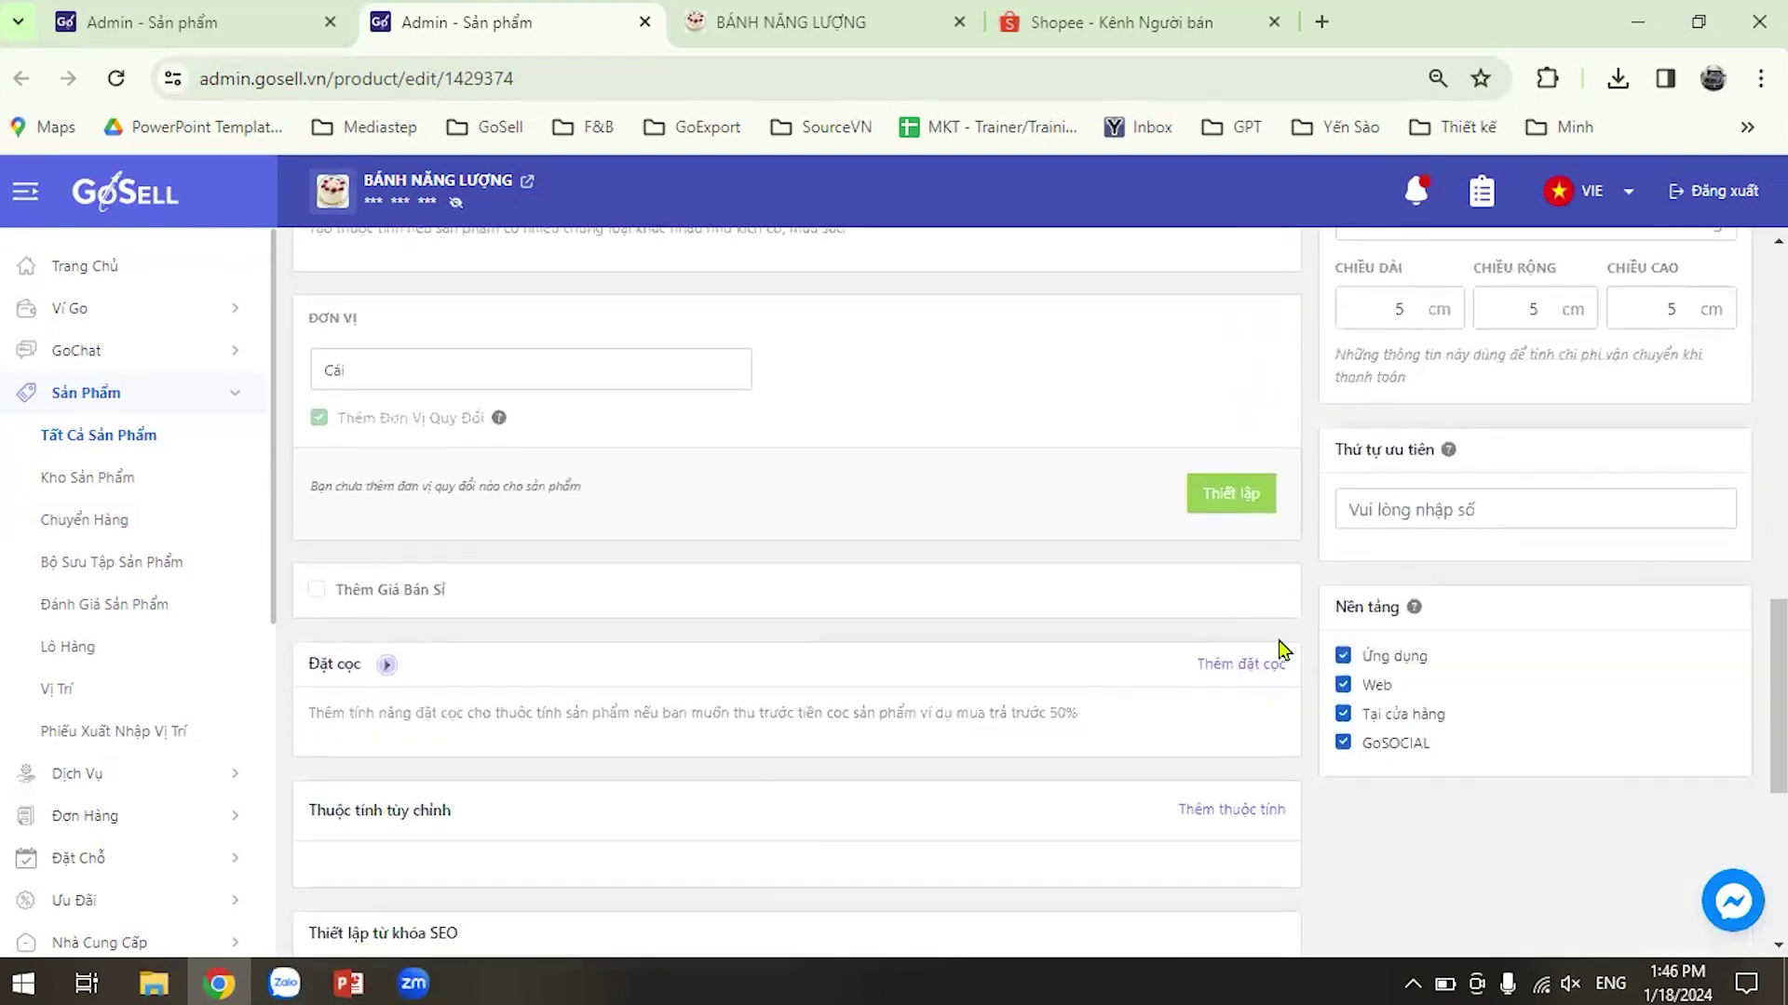
scroll(1278, 649, down, 3)
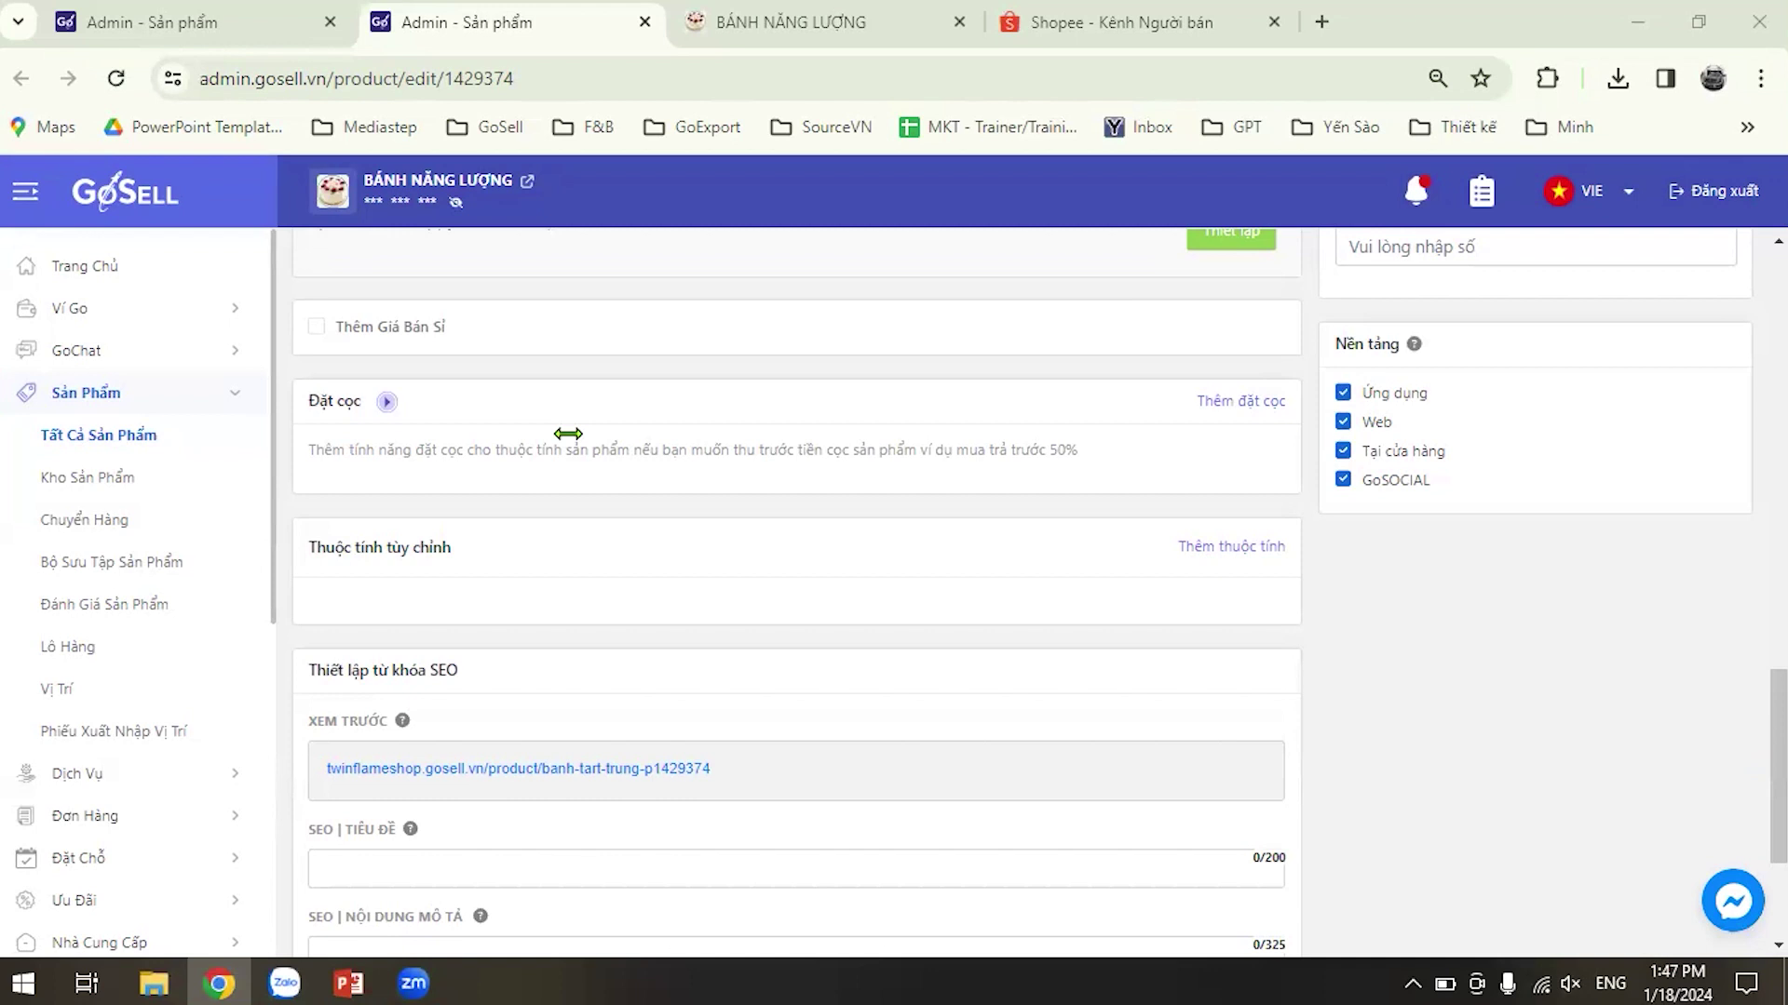
scroll(1492, 633, down, 3)
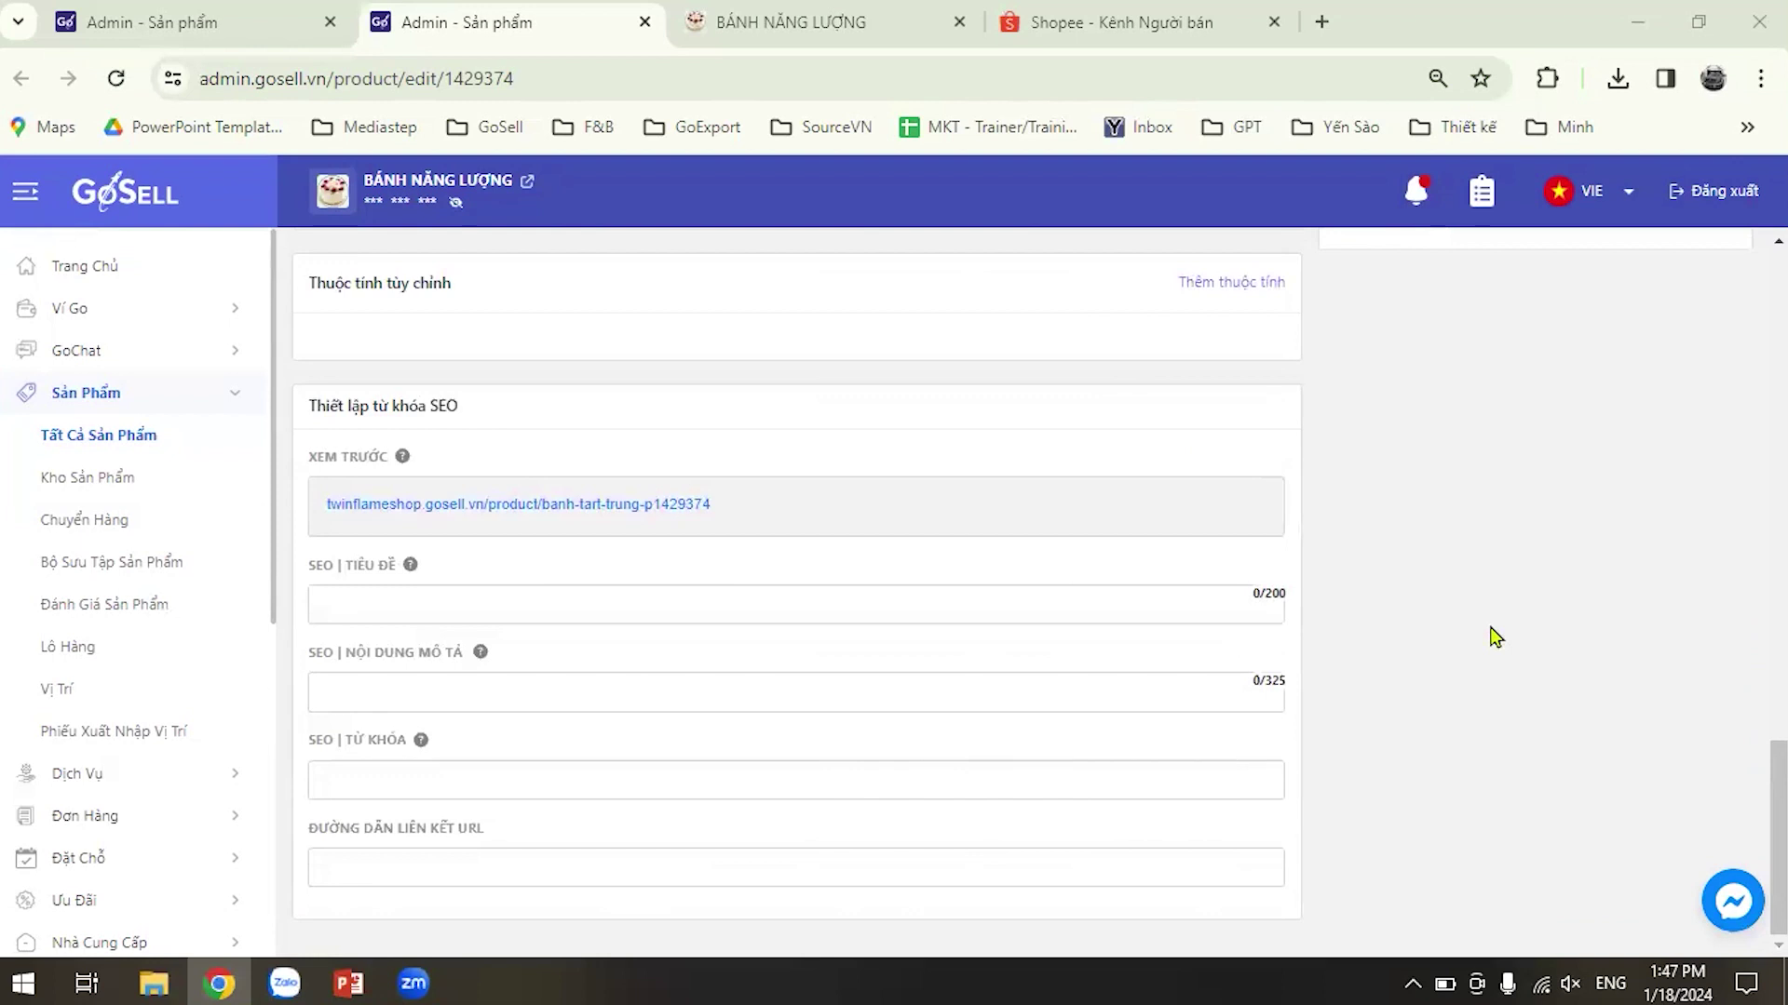
Review the Bánh tart trứng page again, covering its description, sales channels, collections, inventory, wholesale price, custom attributes and SEO fields.
scroll(1493, 647, up, 20)
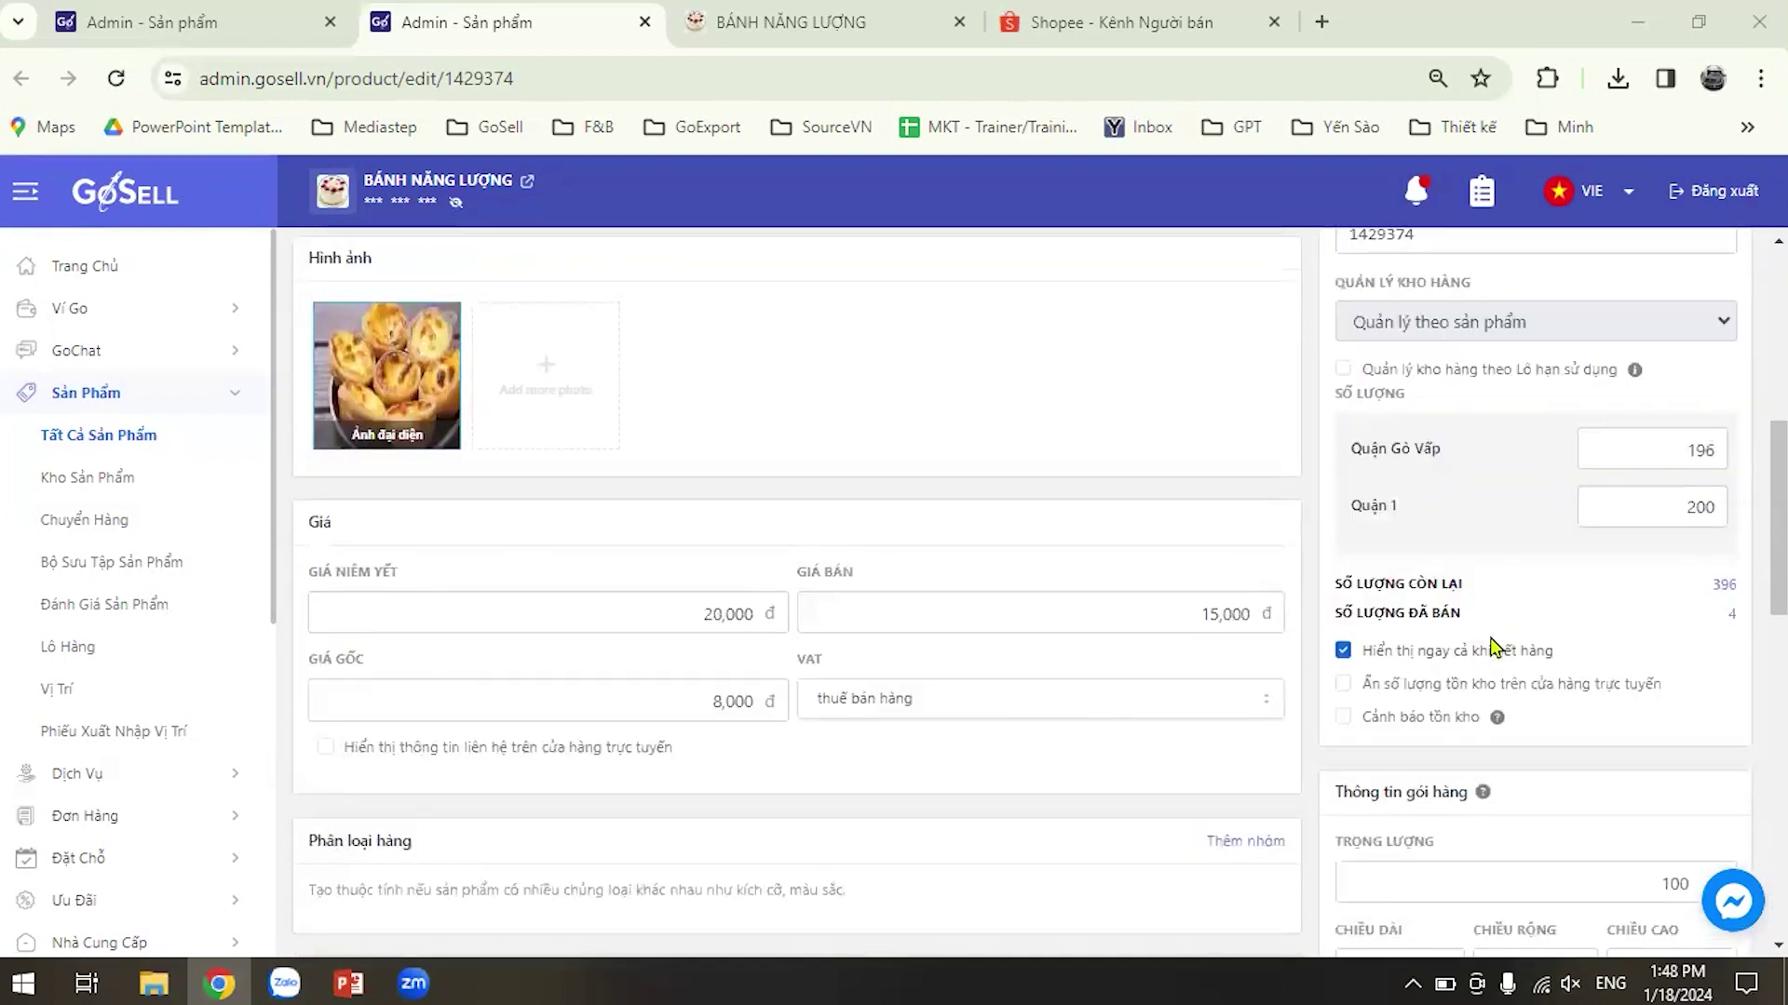
scroll(1492, 647, up, 3)
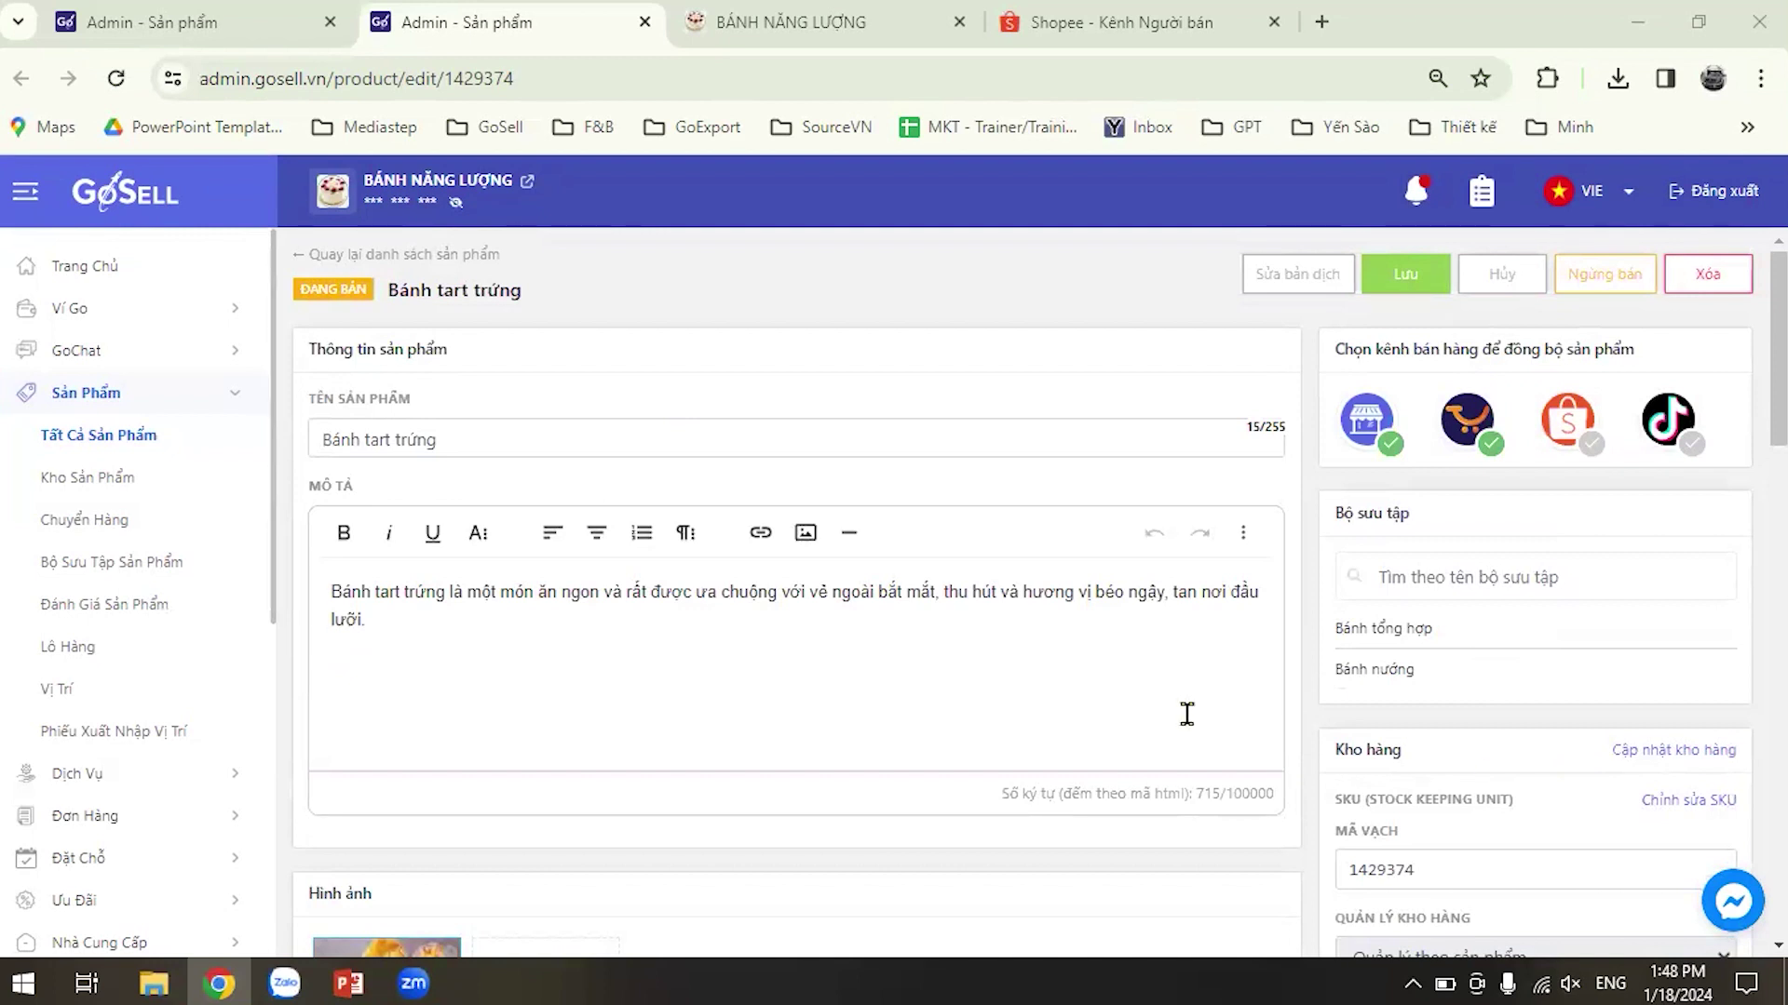
scroll(1110, 694, down, 1)
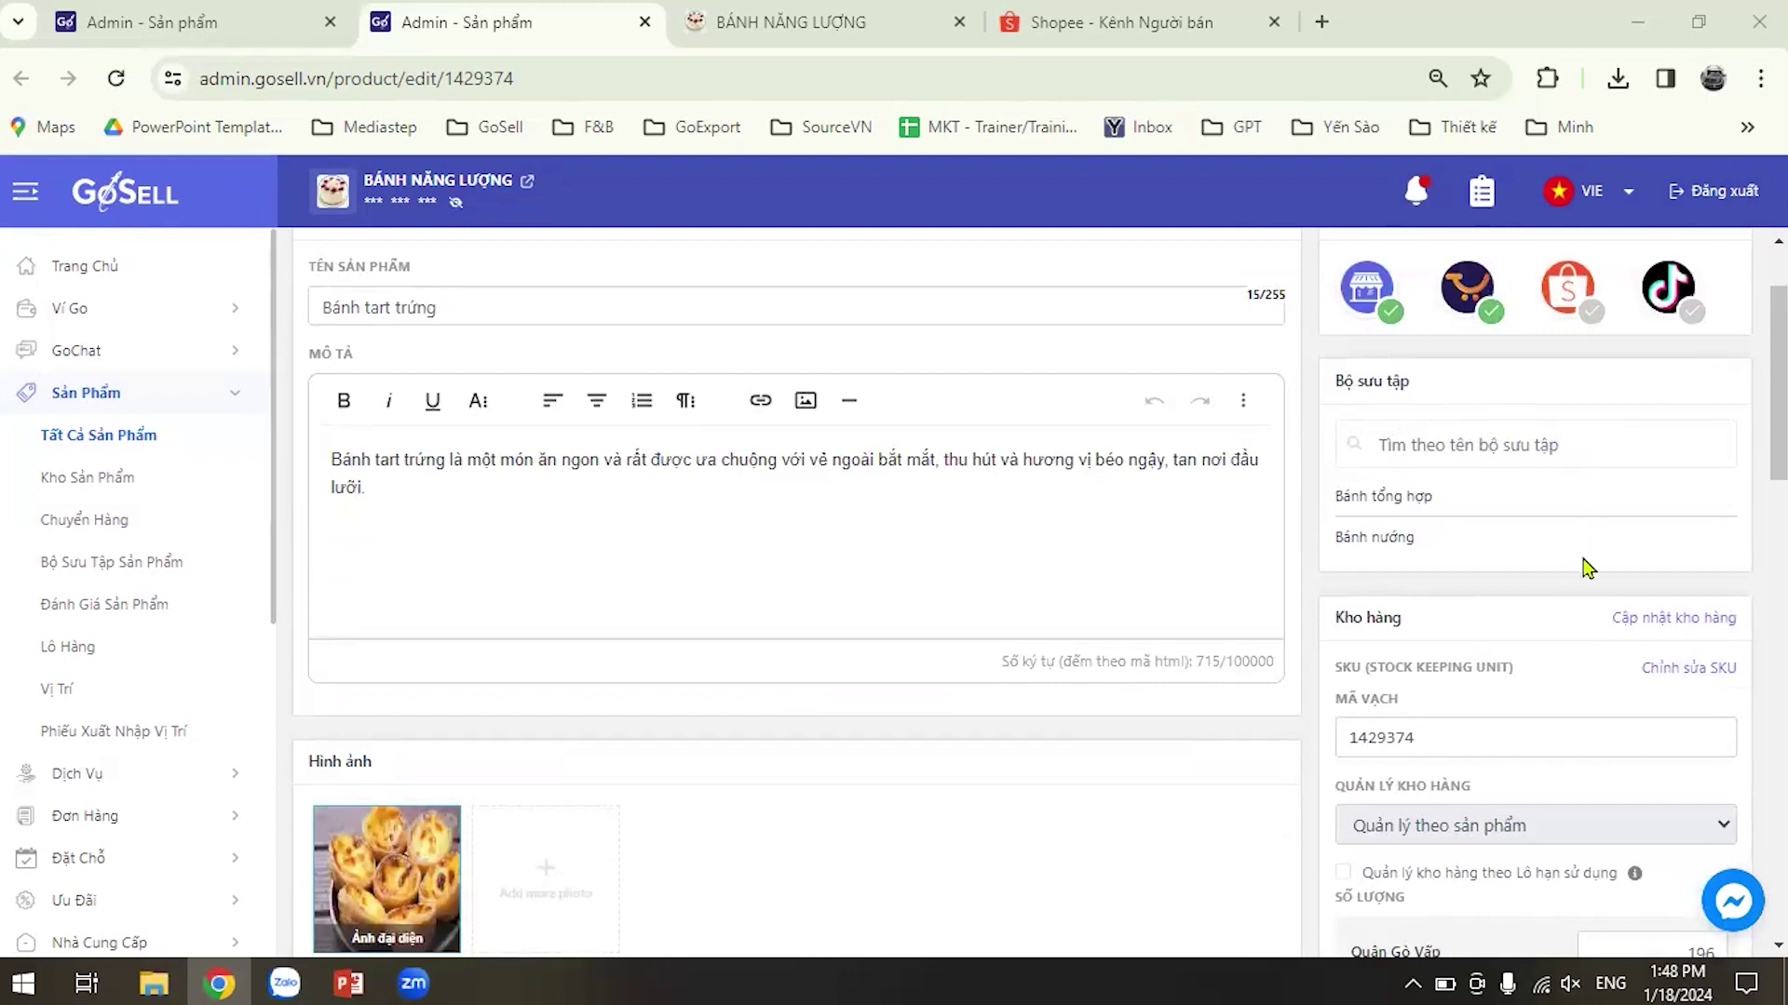
scroll(1037, 690, down, 6)
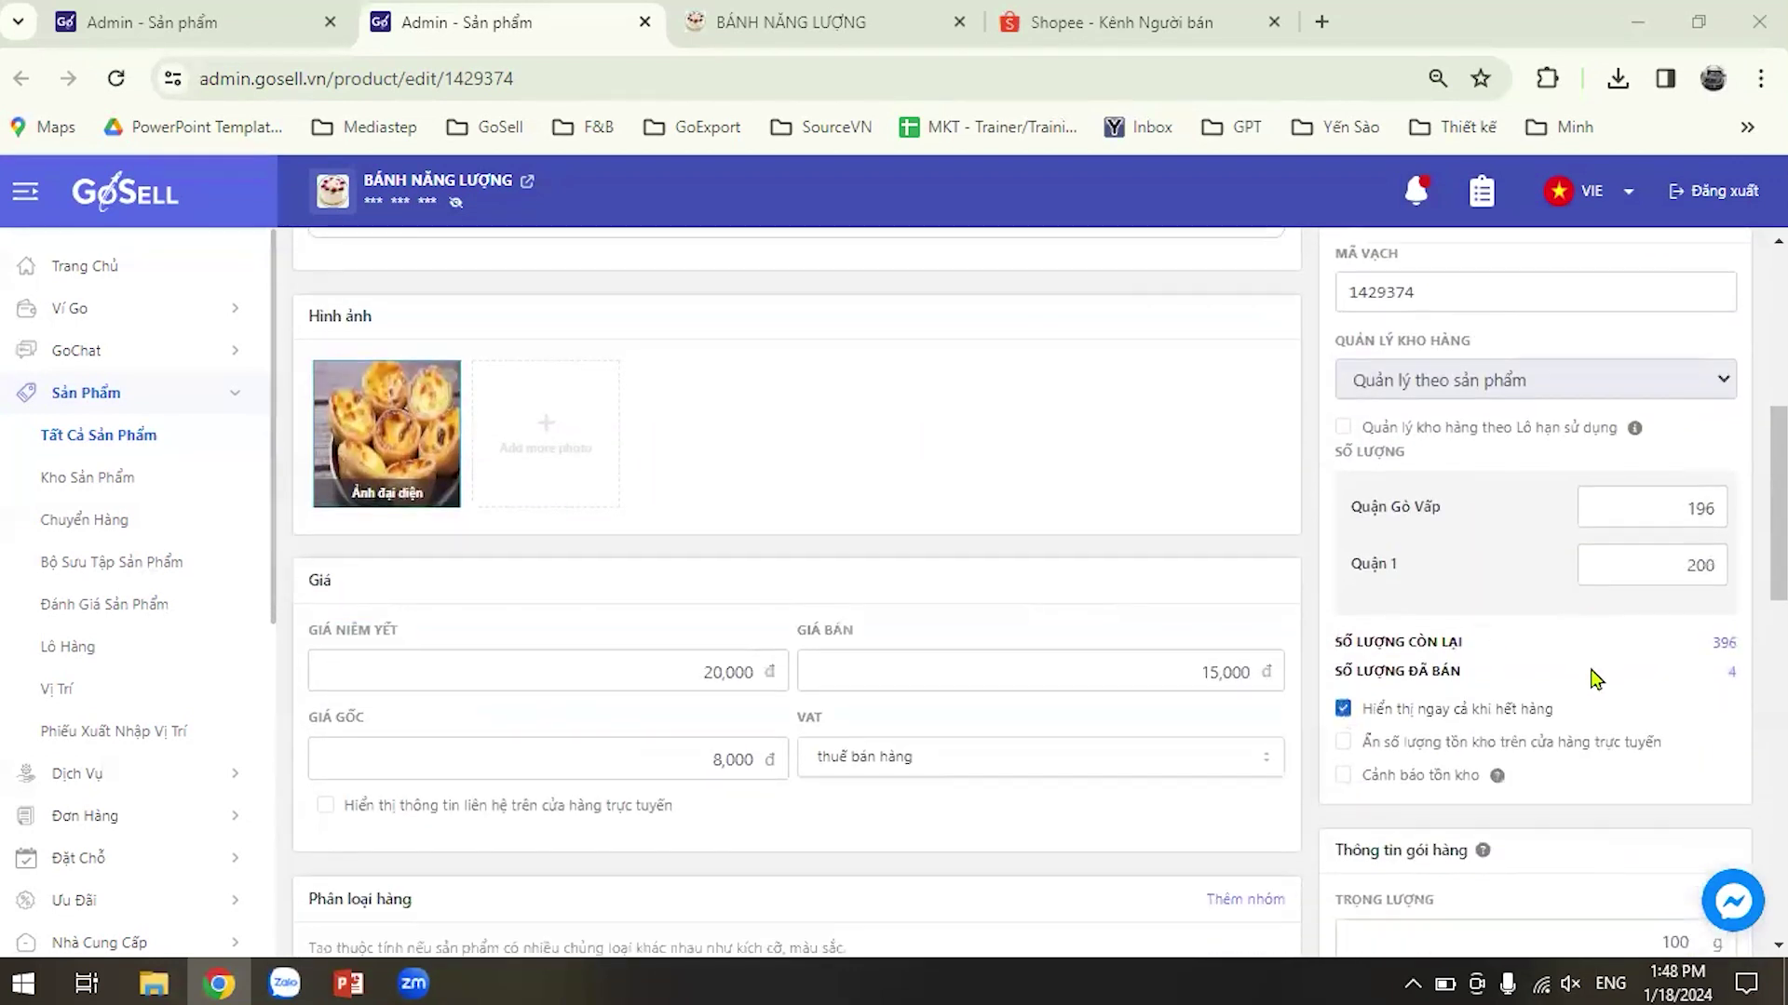
scroll(1522, 719, down, 4)
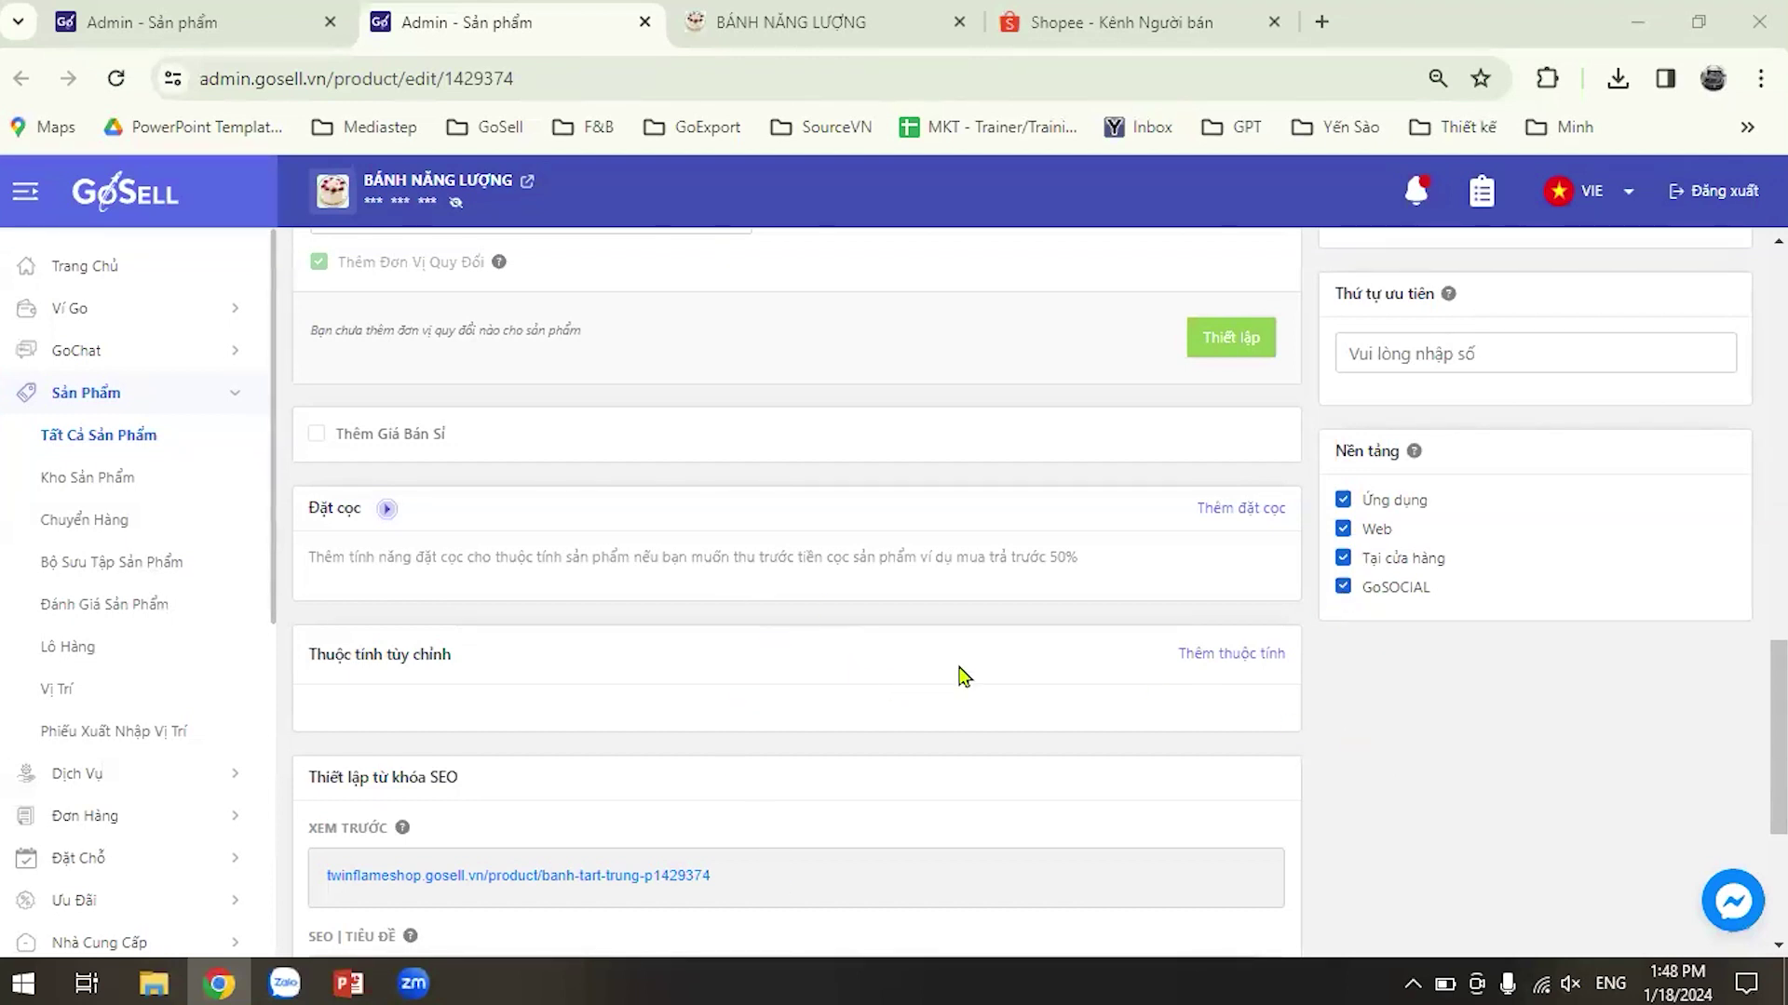
scroll(964, 693, up, 5)
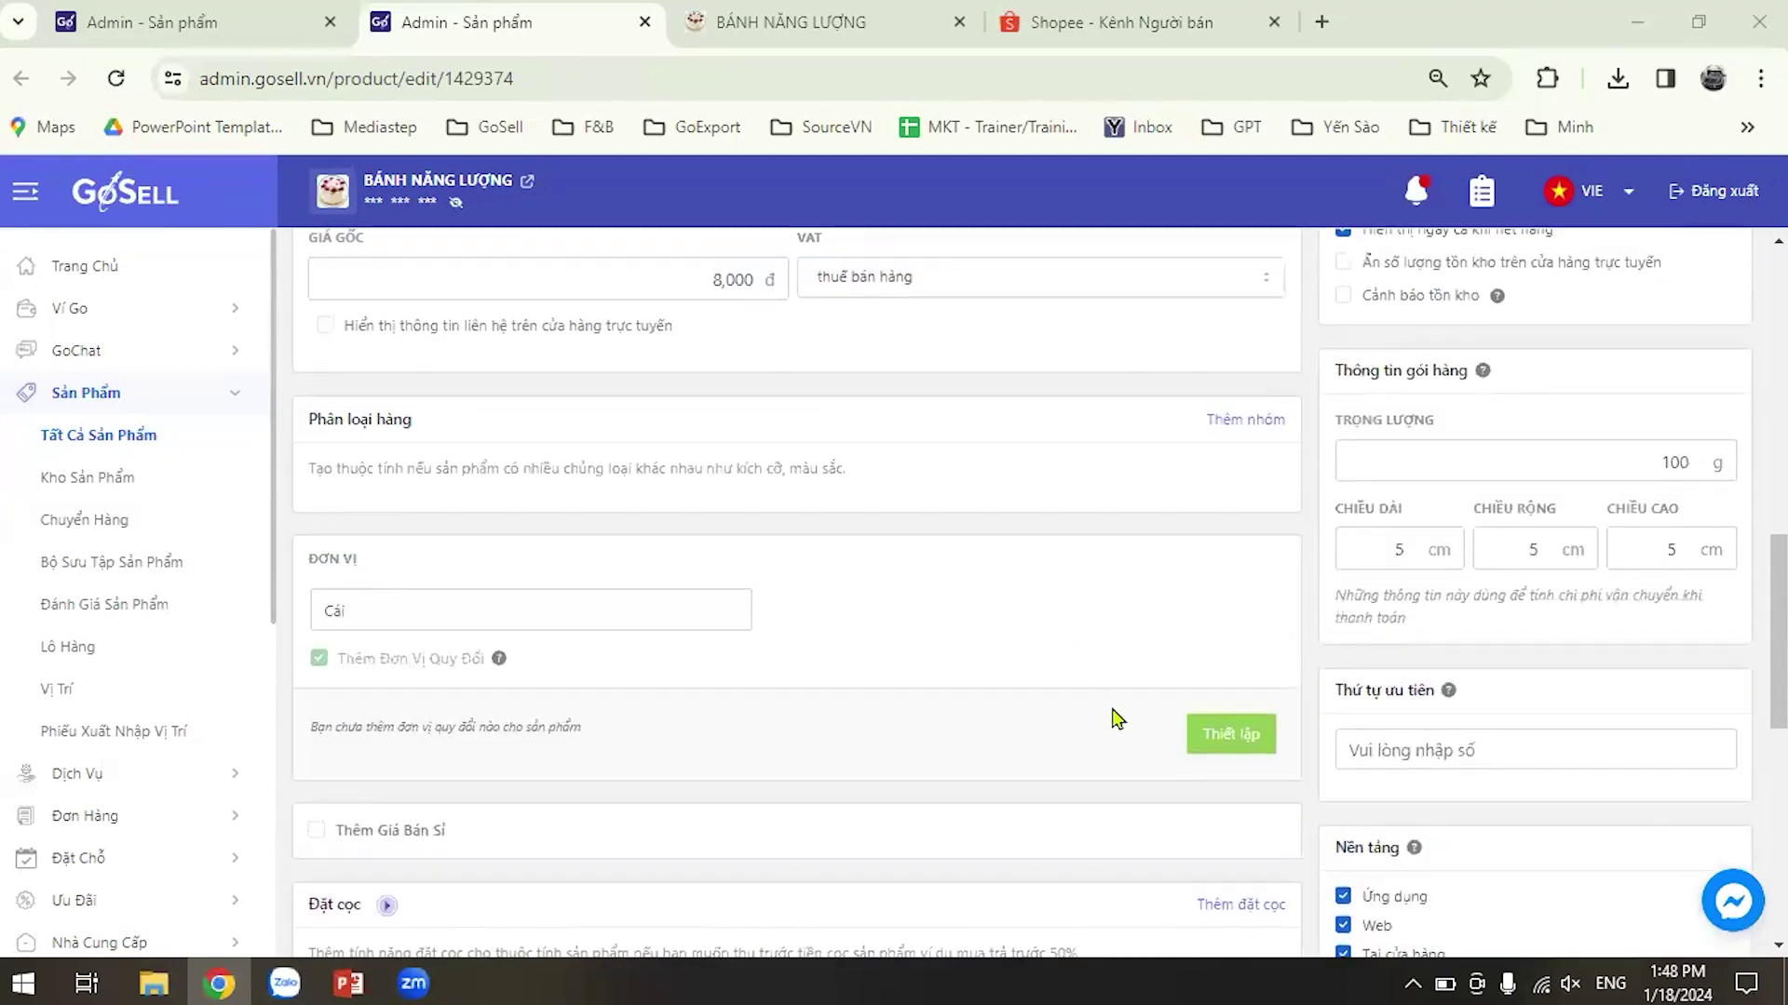
scroll(1576, 722, down, 7)
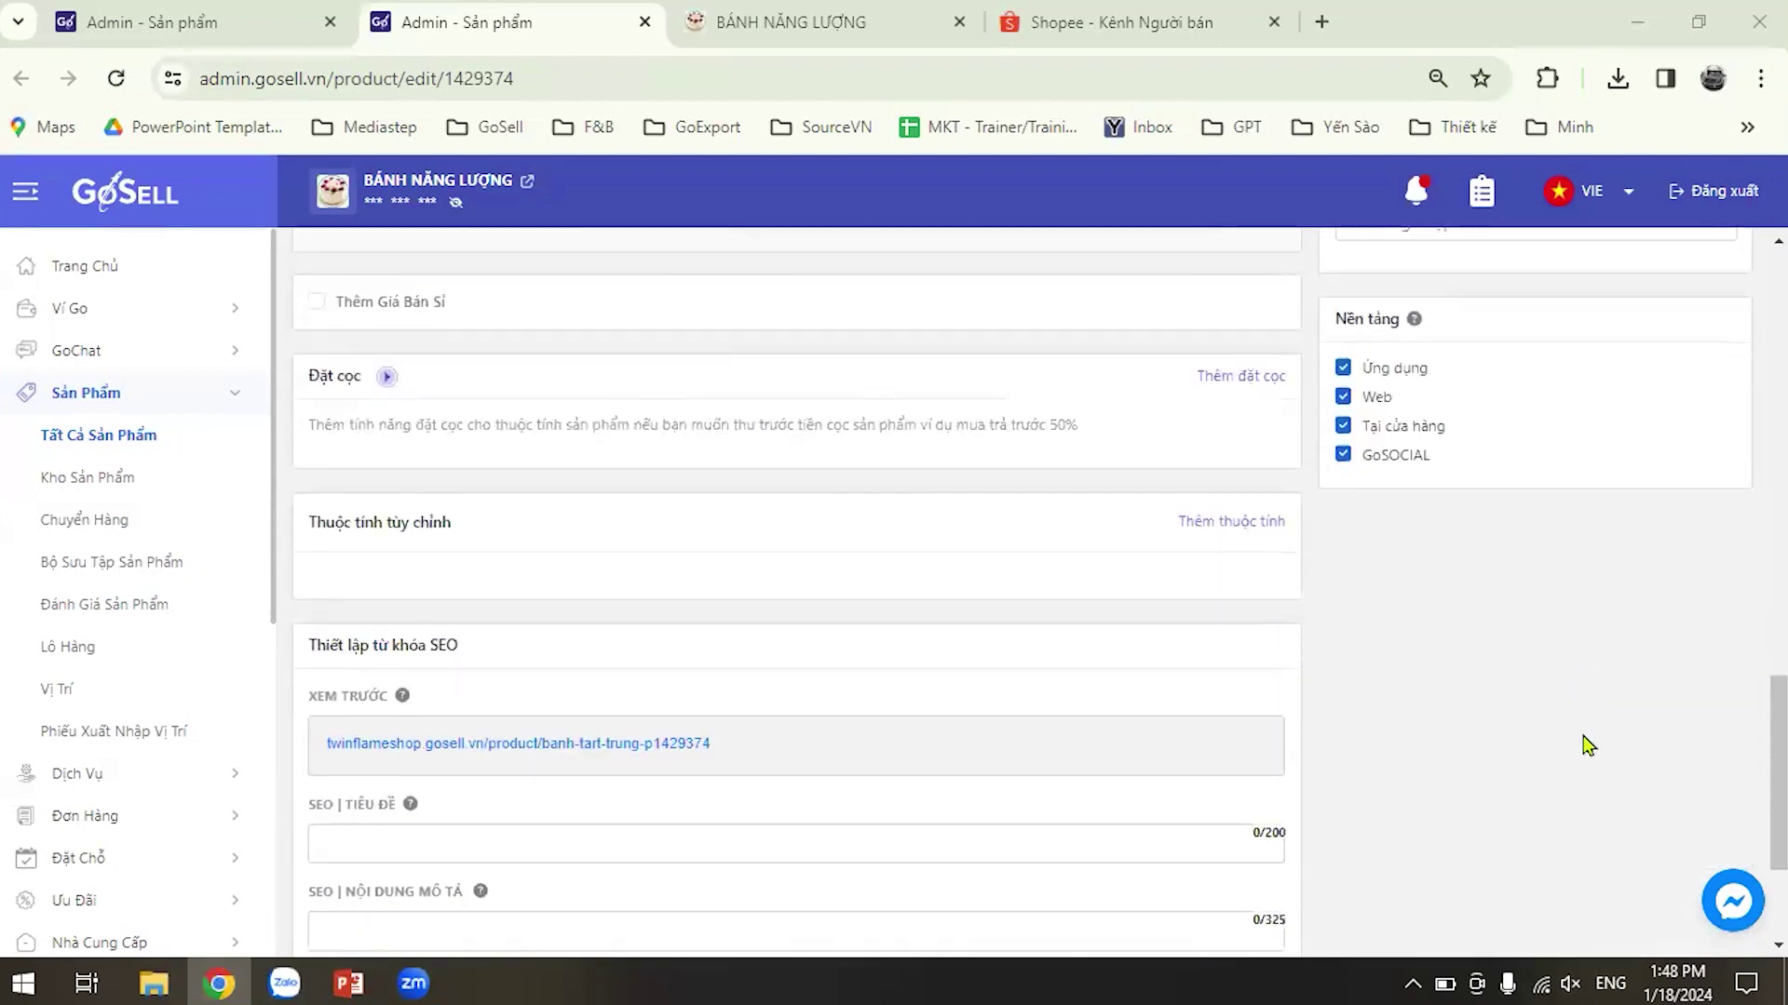
scroll(1583, 737, down, 3)
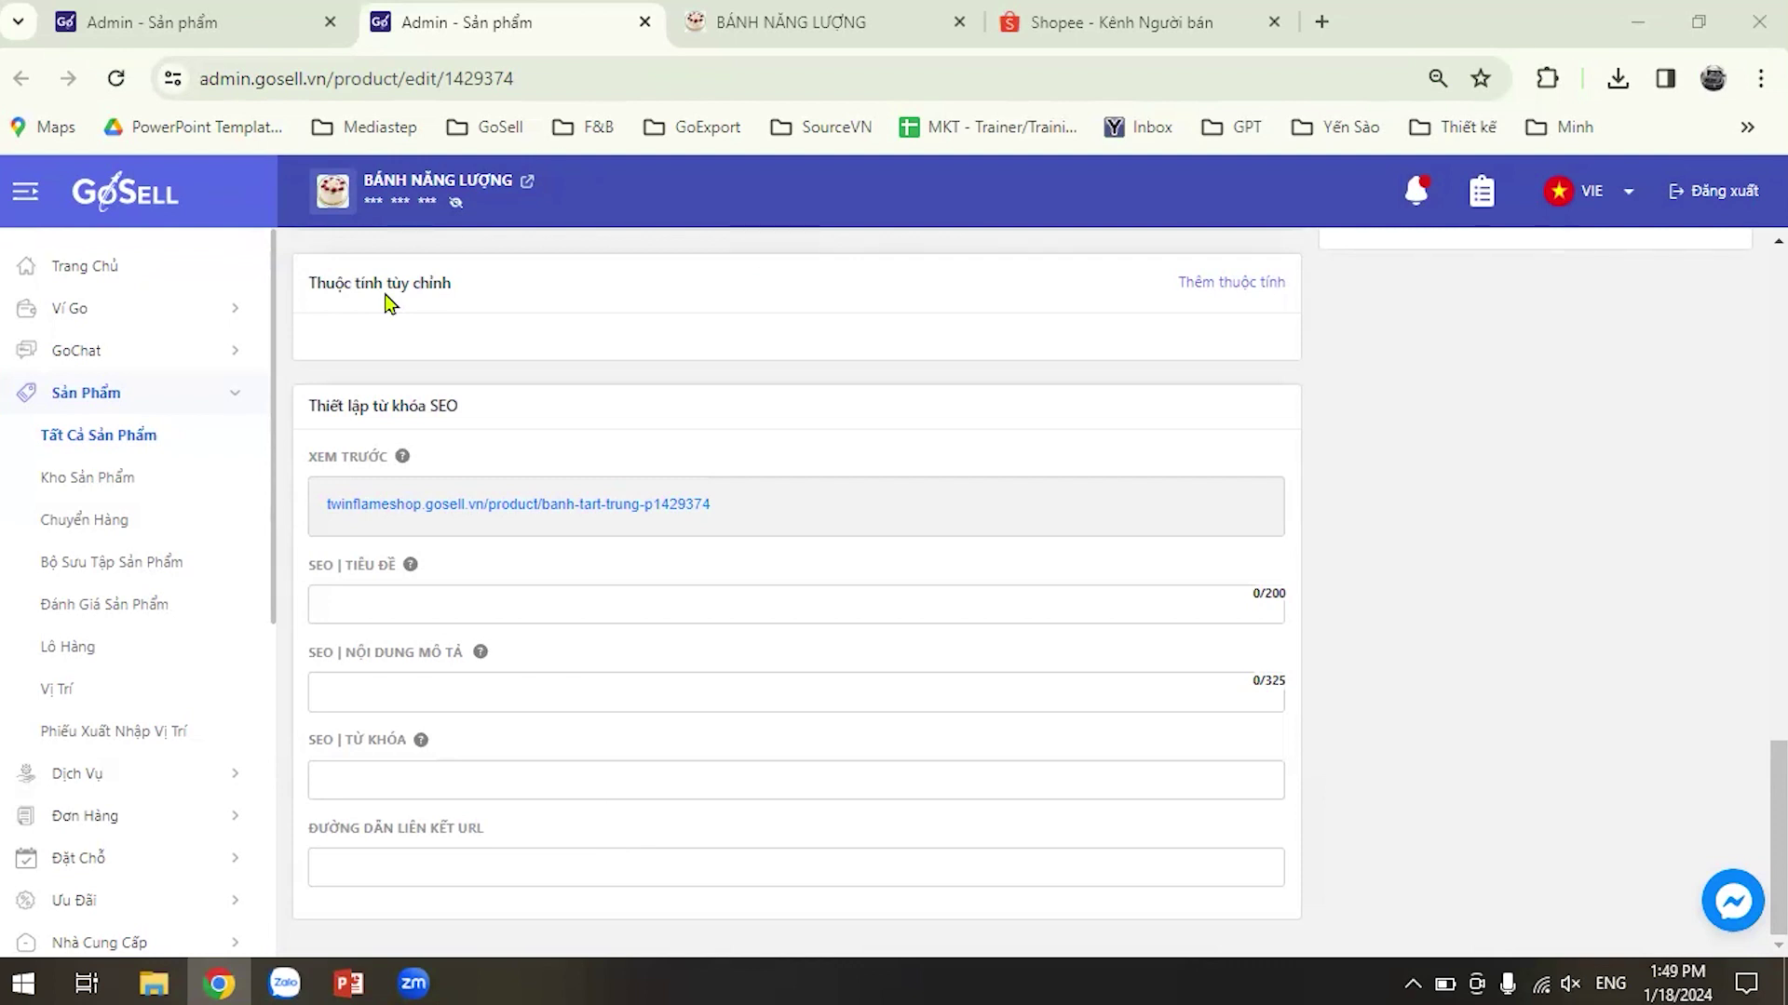
scroll(1308, 461, up, 10)
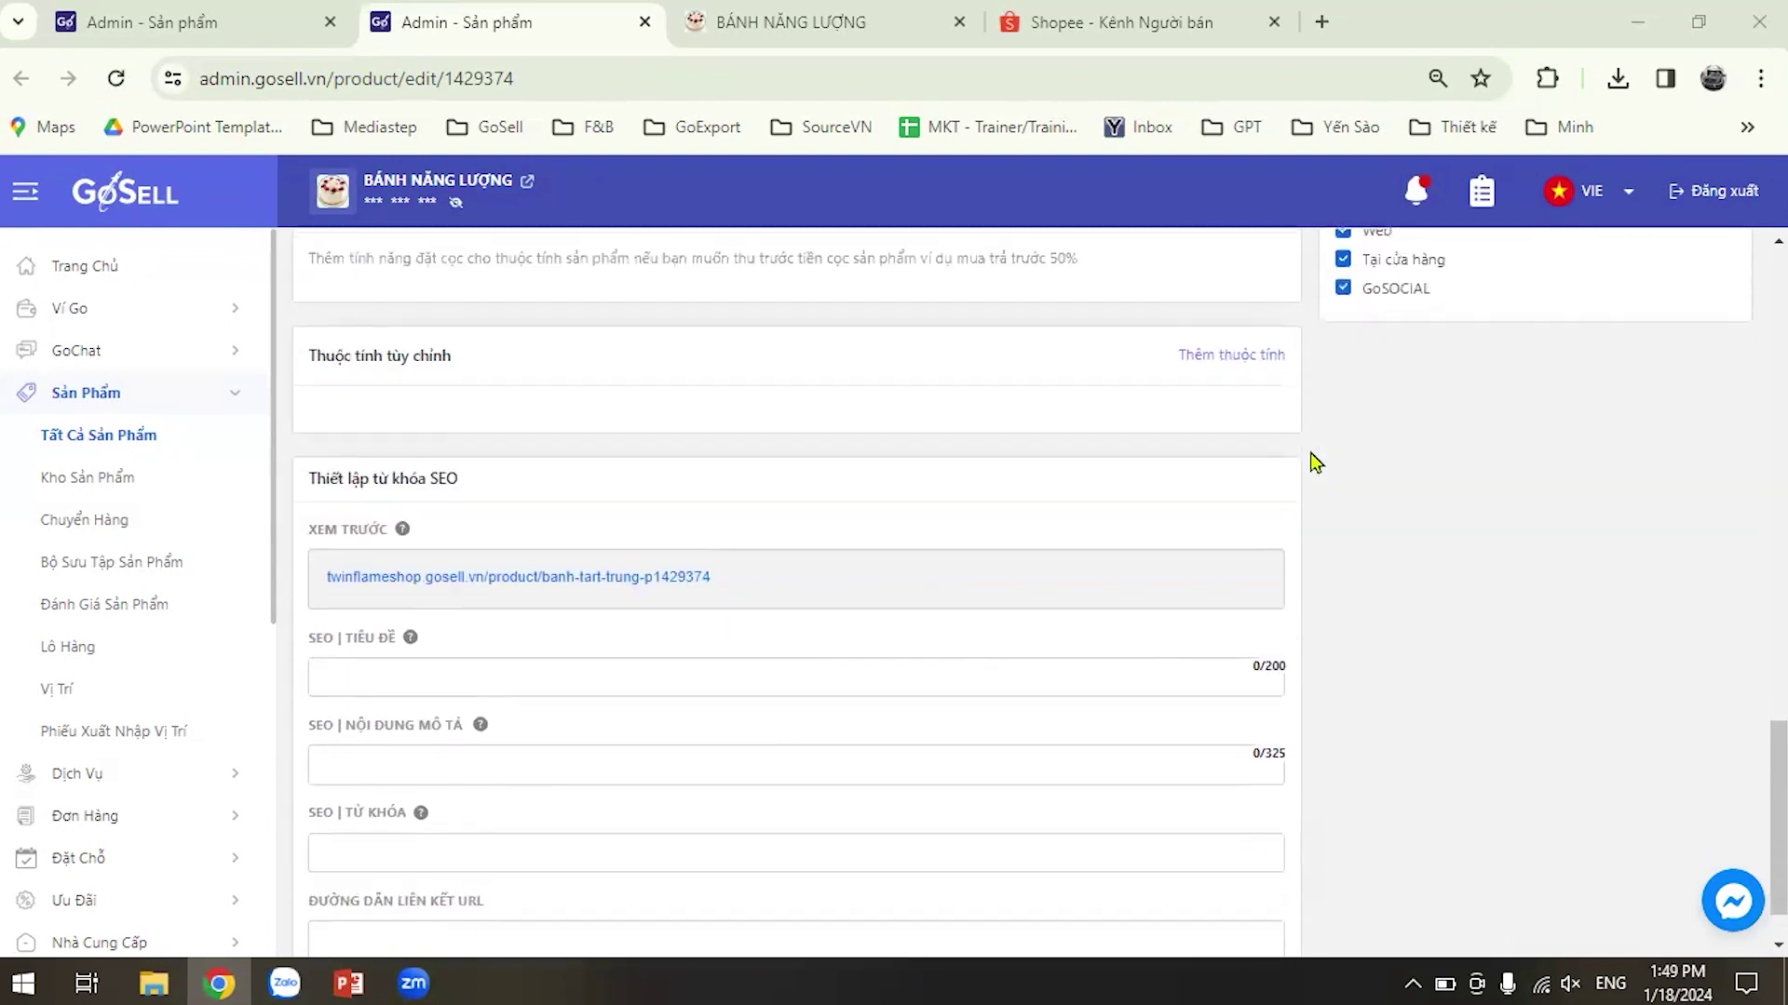
scroll(1308, 521, up, 8)
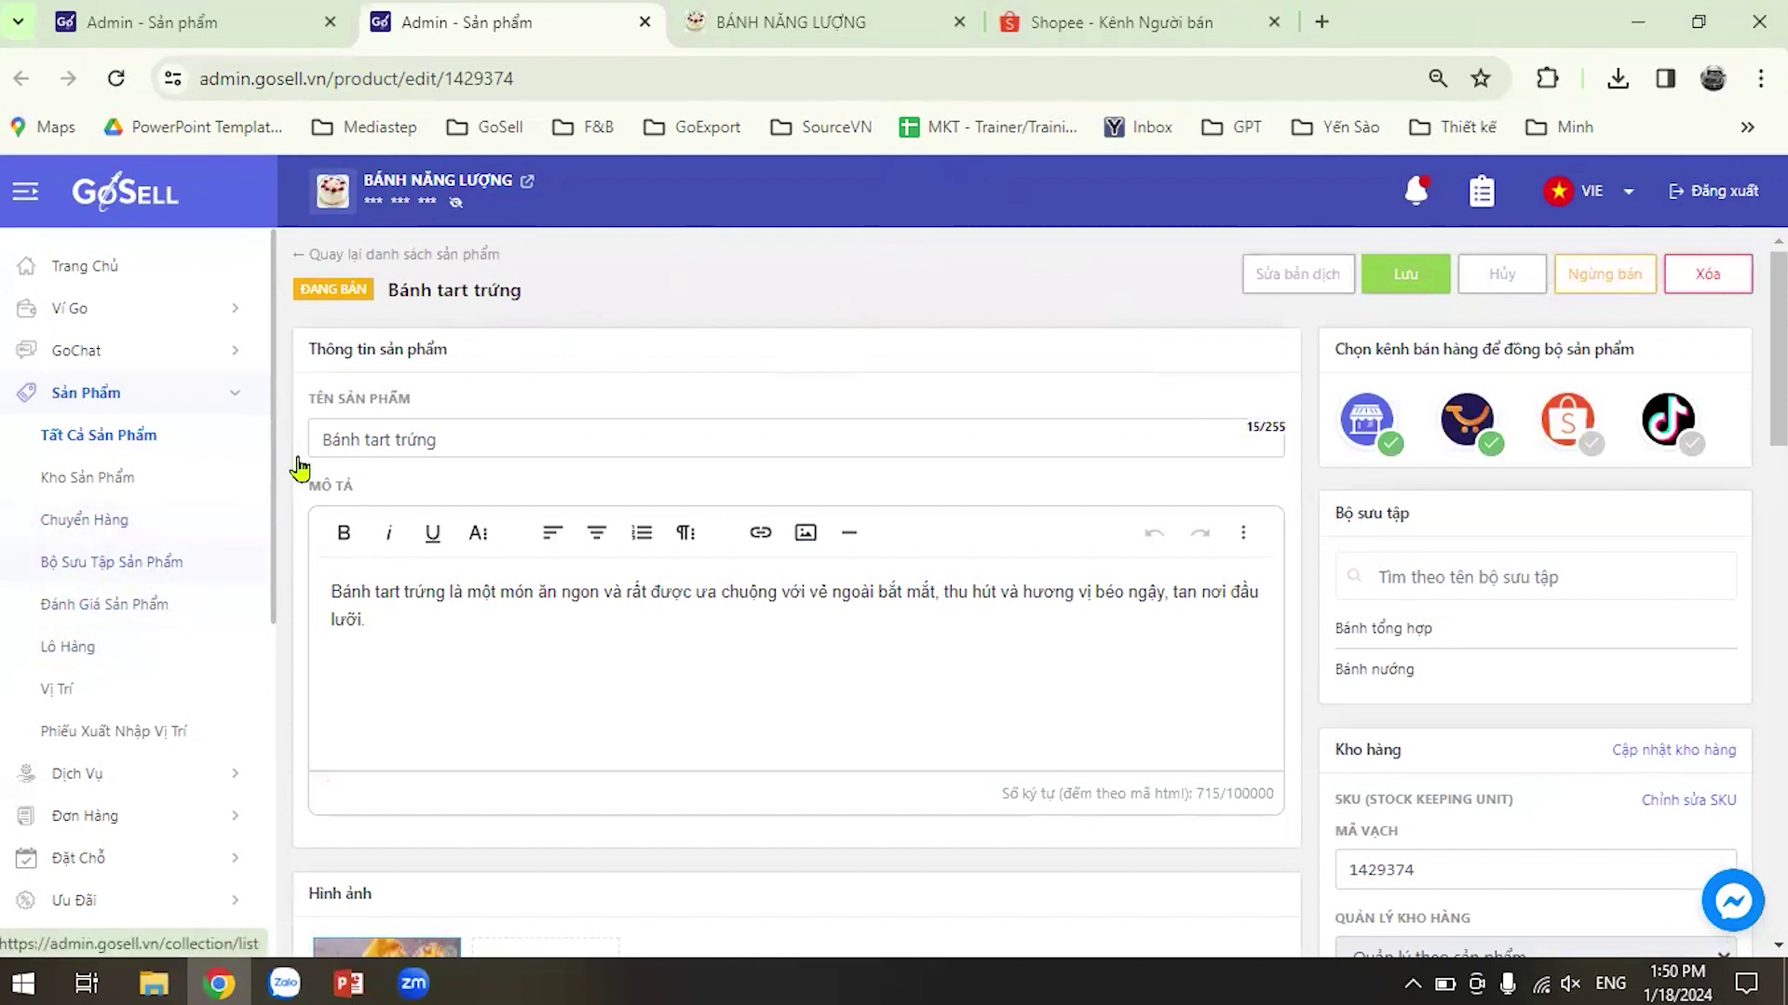
Start a new product collection from the collection management page and review its image, type, customer, filter and sorting settings.
click(75, 436)
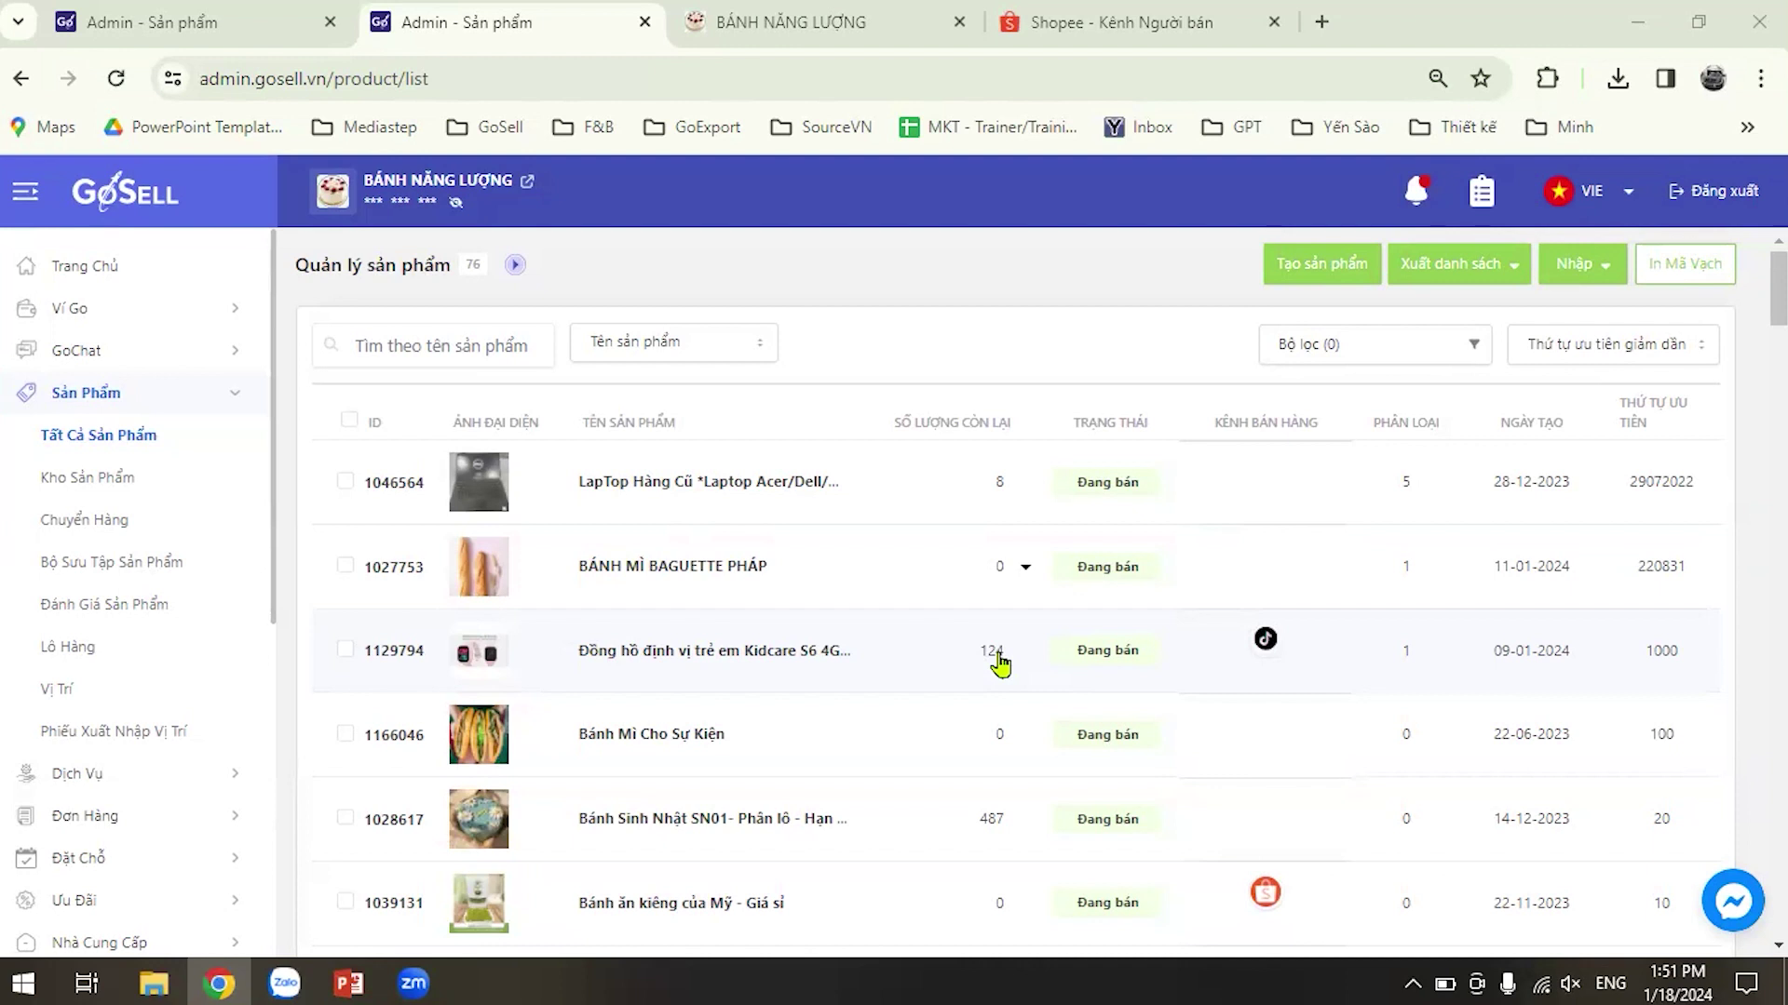
click(135, 564)
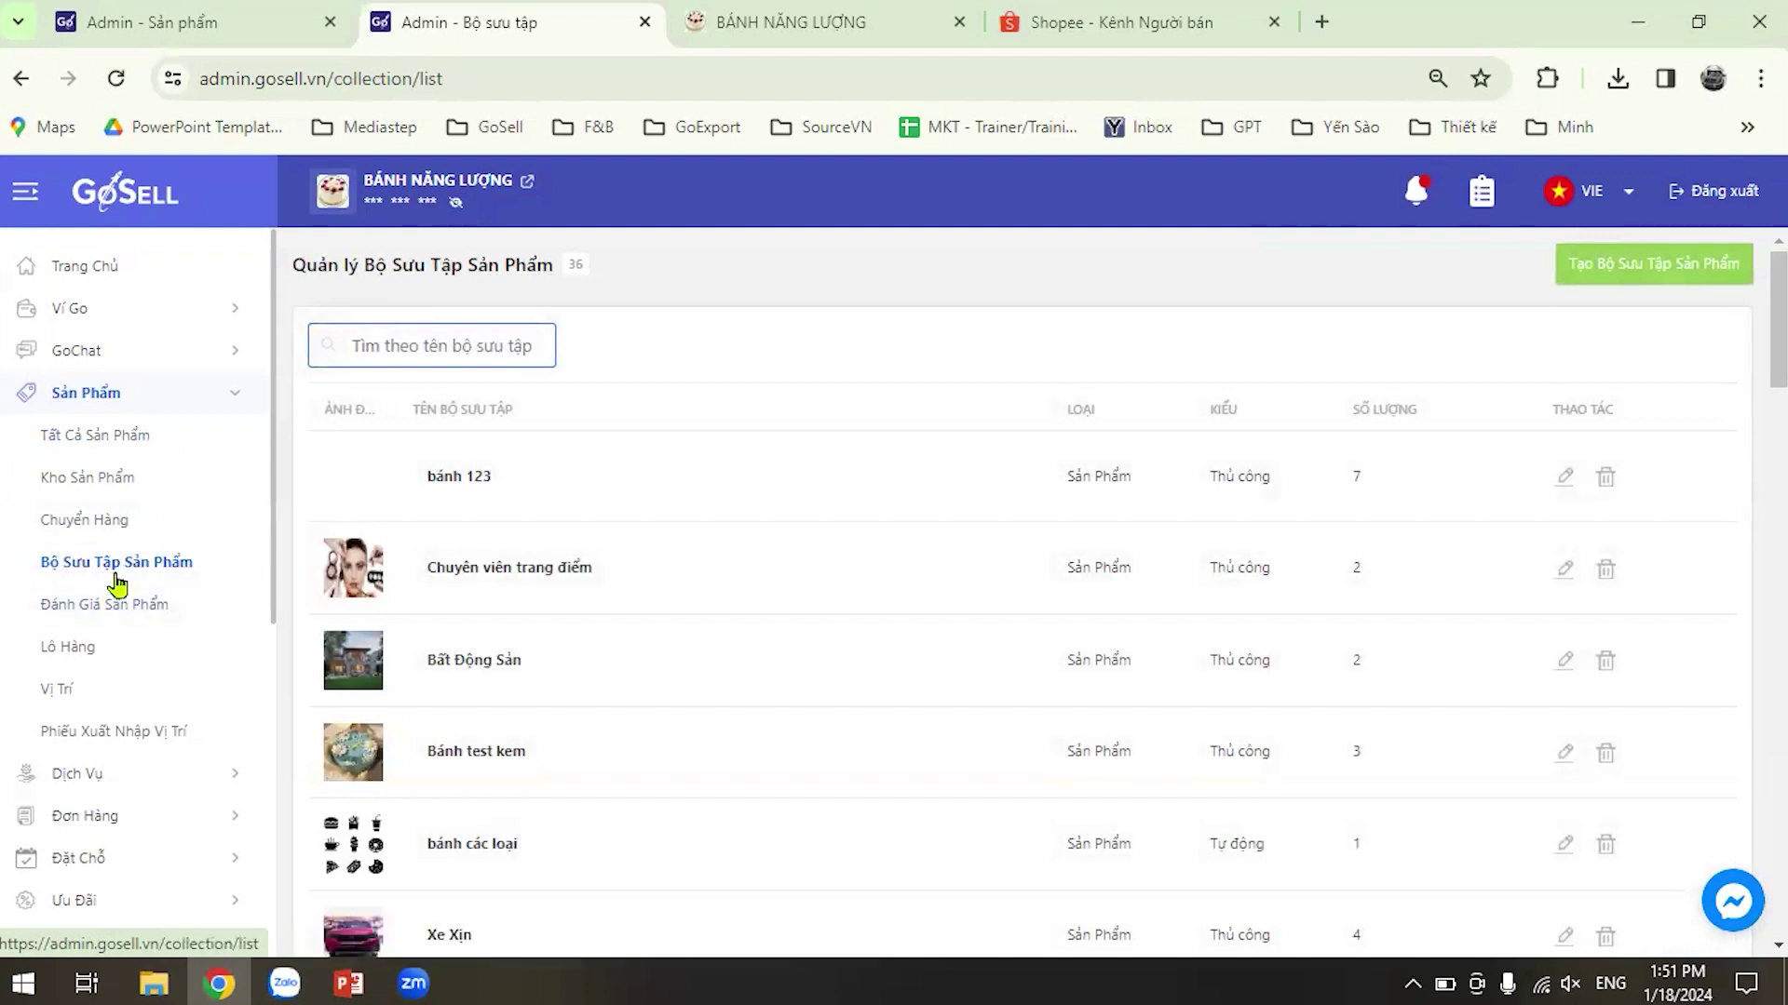
click(1655, 270)
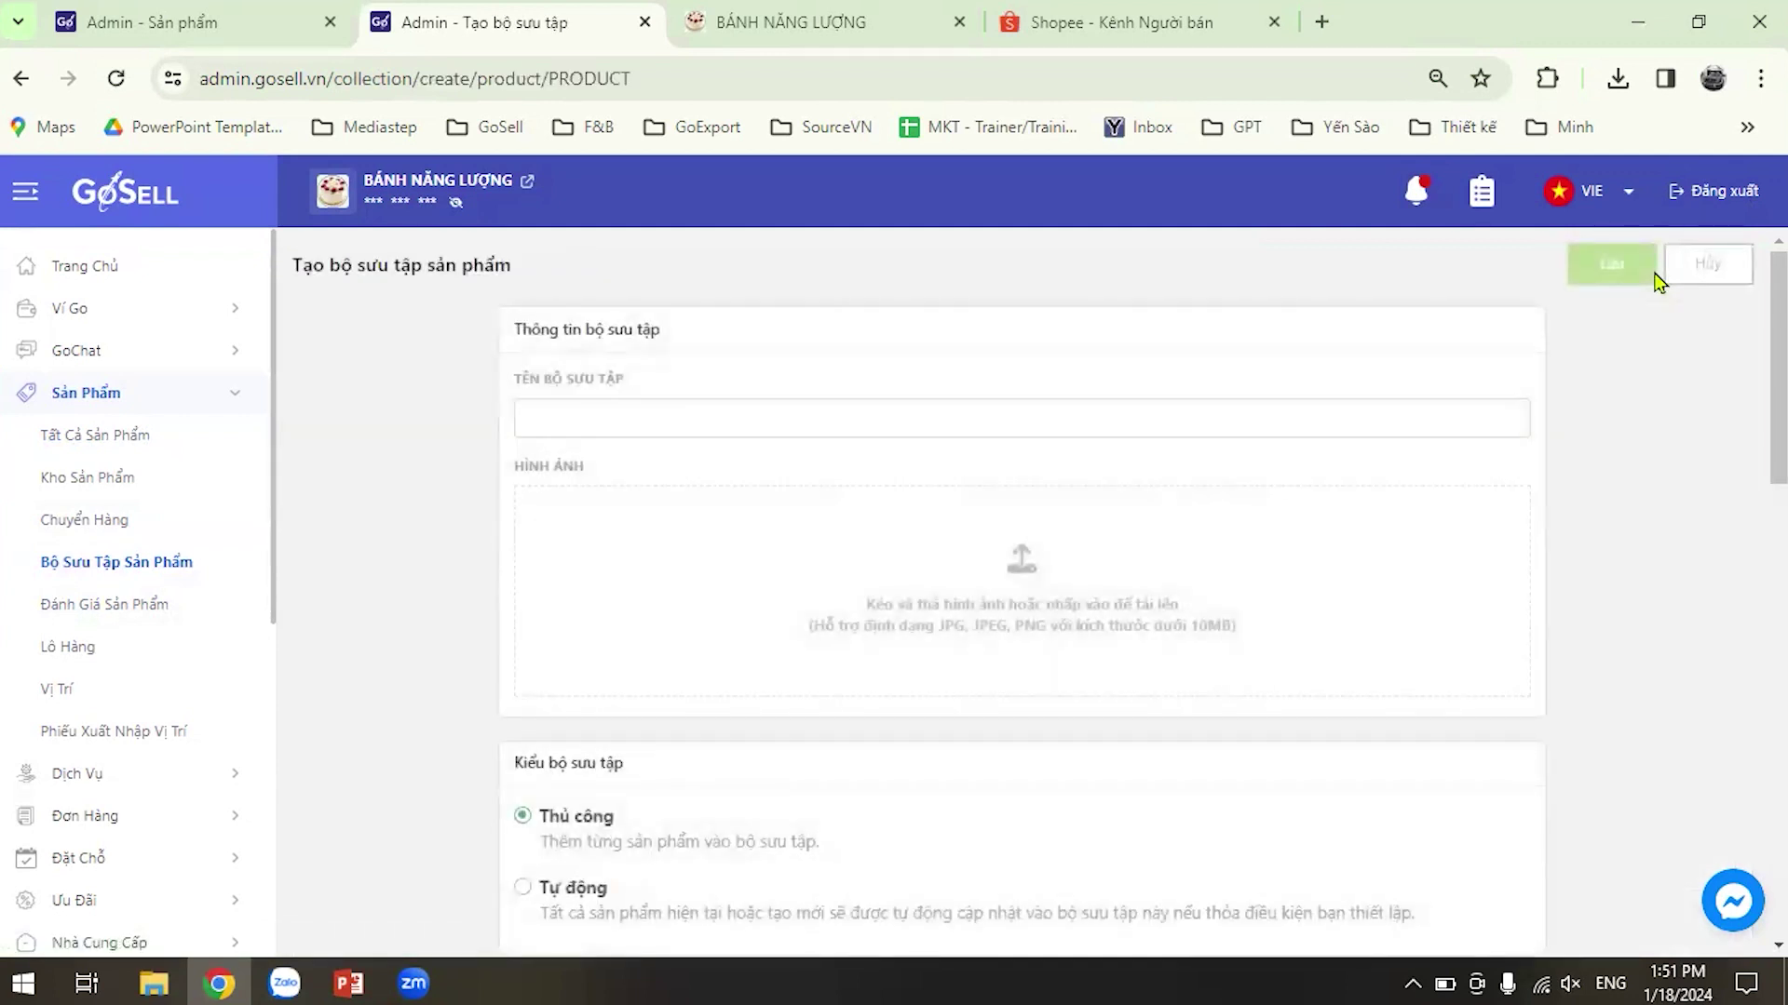
click(690, 418)
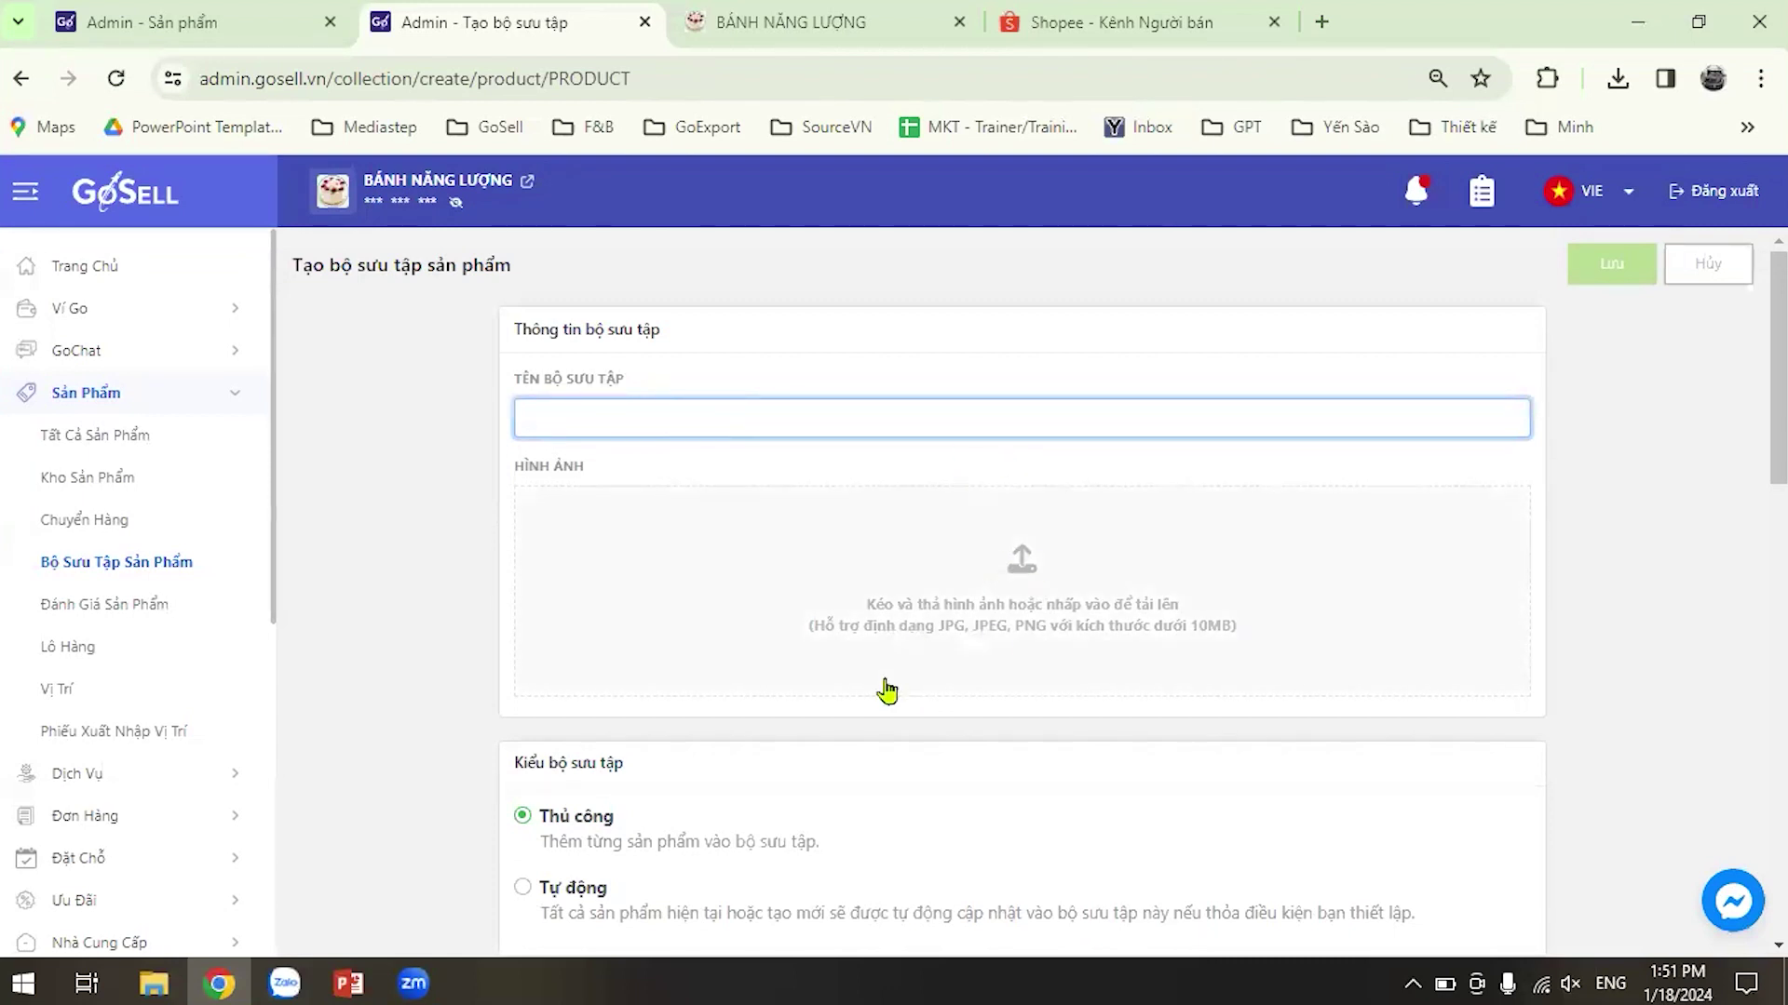
scroll(884, 691, down, 1)
scroll(887, 691, down, 1)
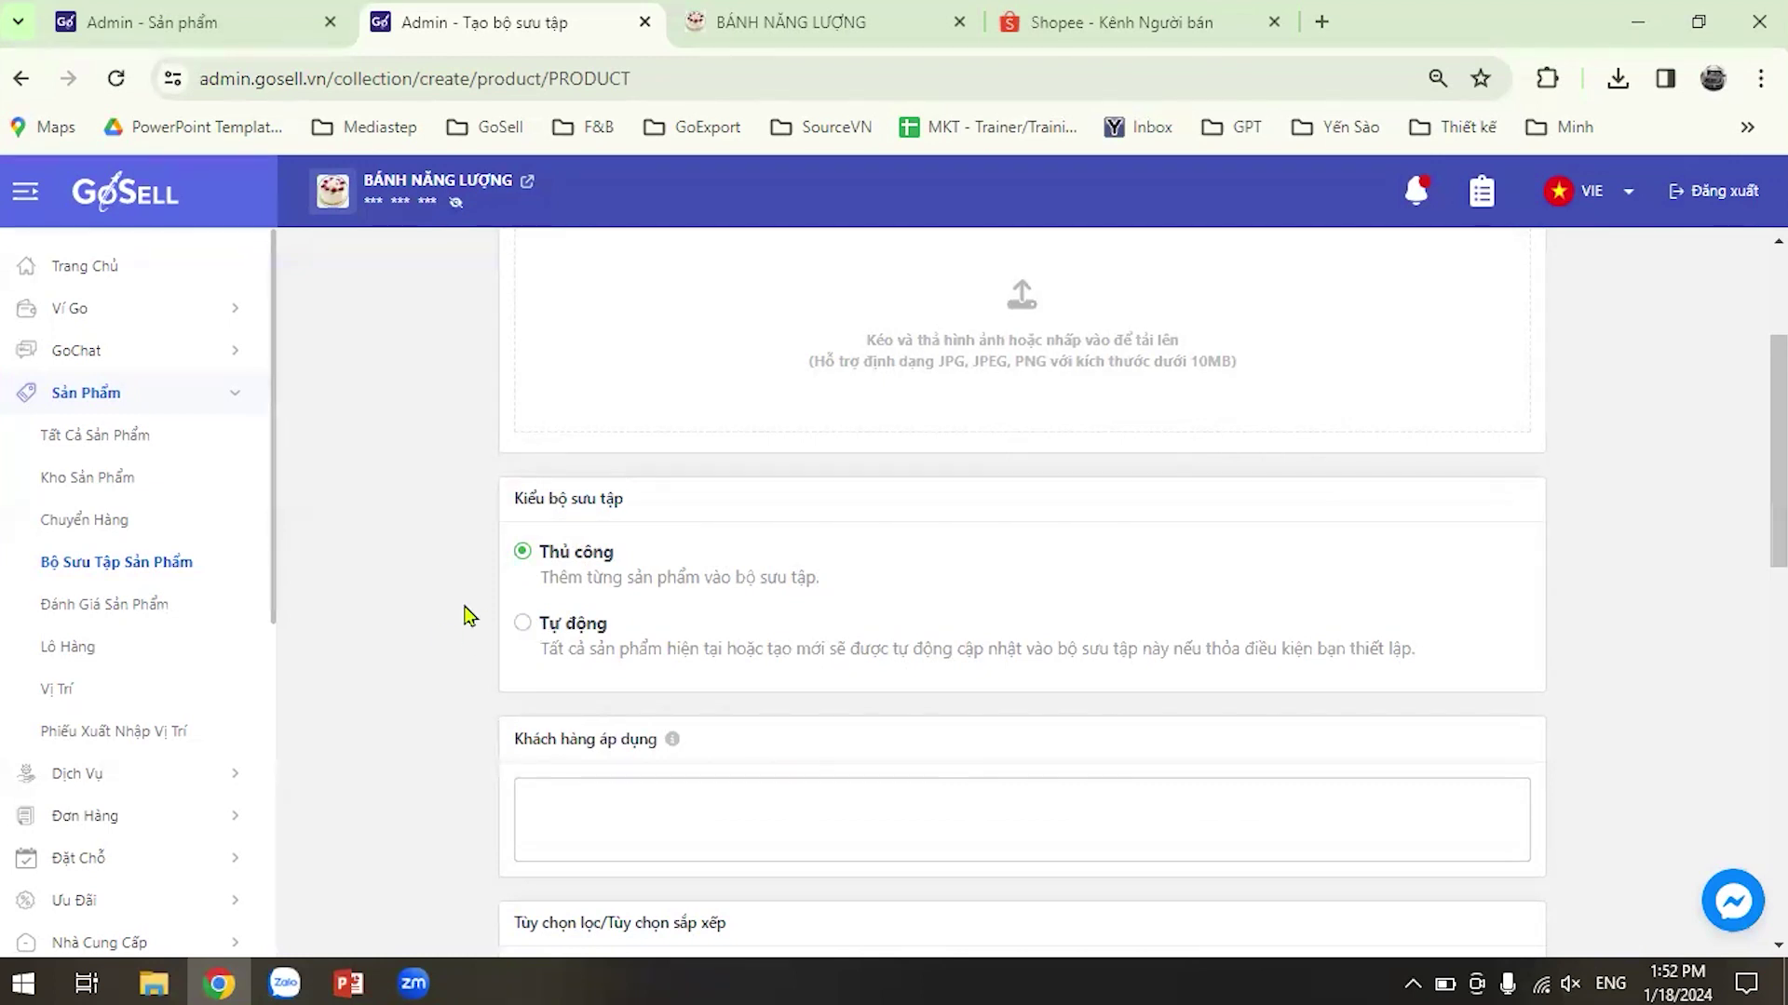
scroll(962, 682, down, 5)
scroll(962, 687, down, 1)
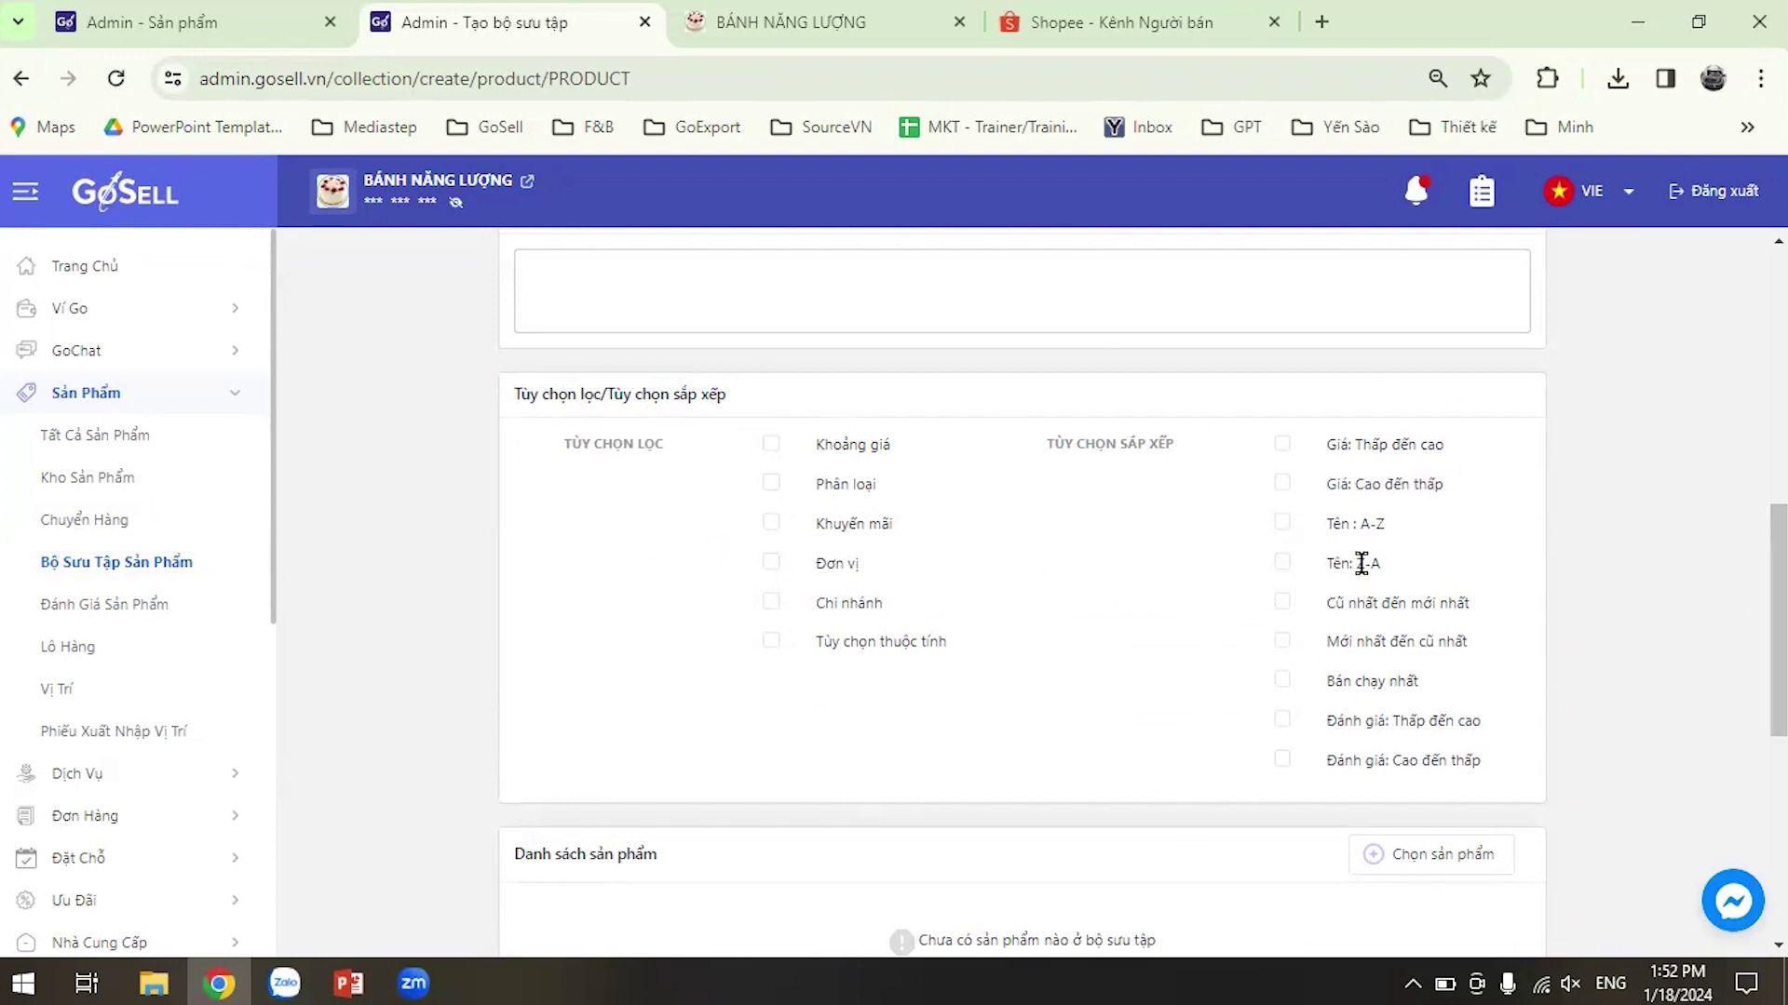
Switch to the BÁNH NĂNG LƯỢNG storefront and look through its home page.
click(808, 13)
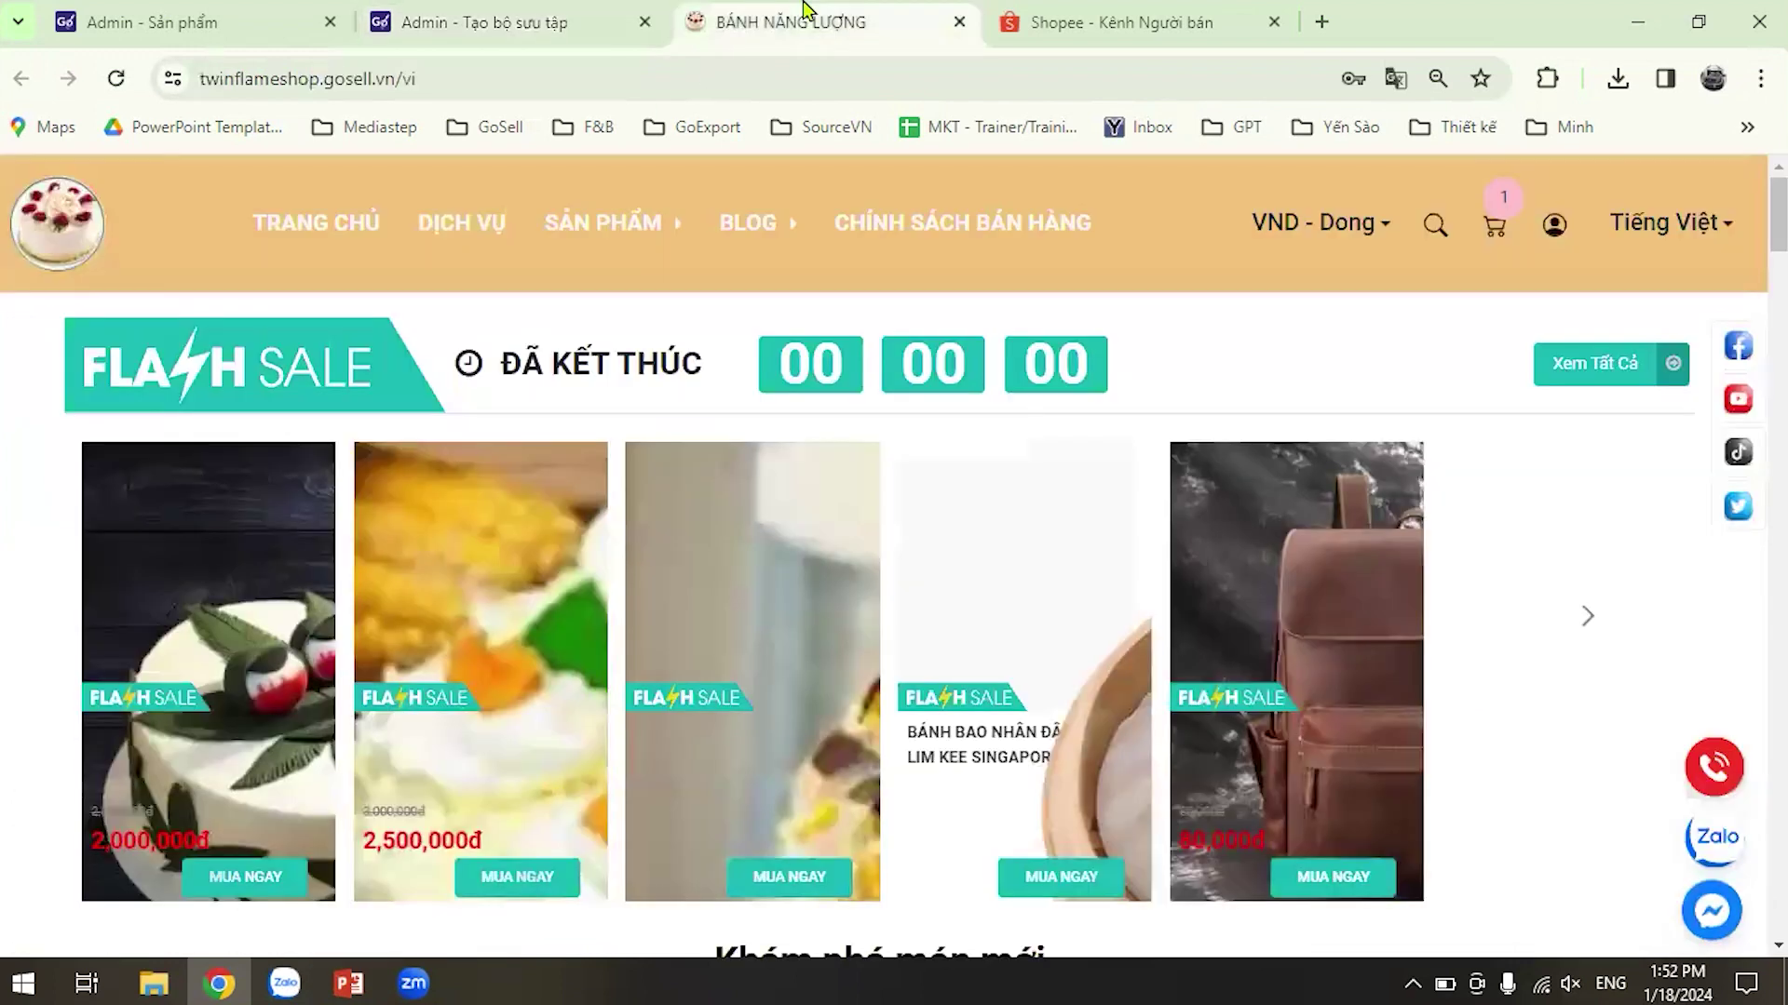
scroll(798, 586, down, 5)
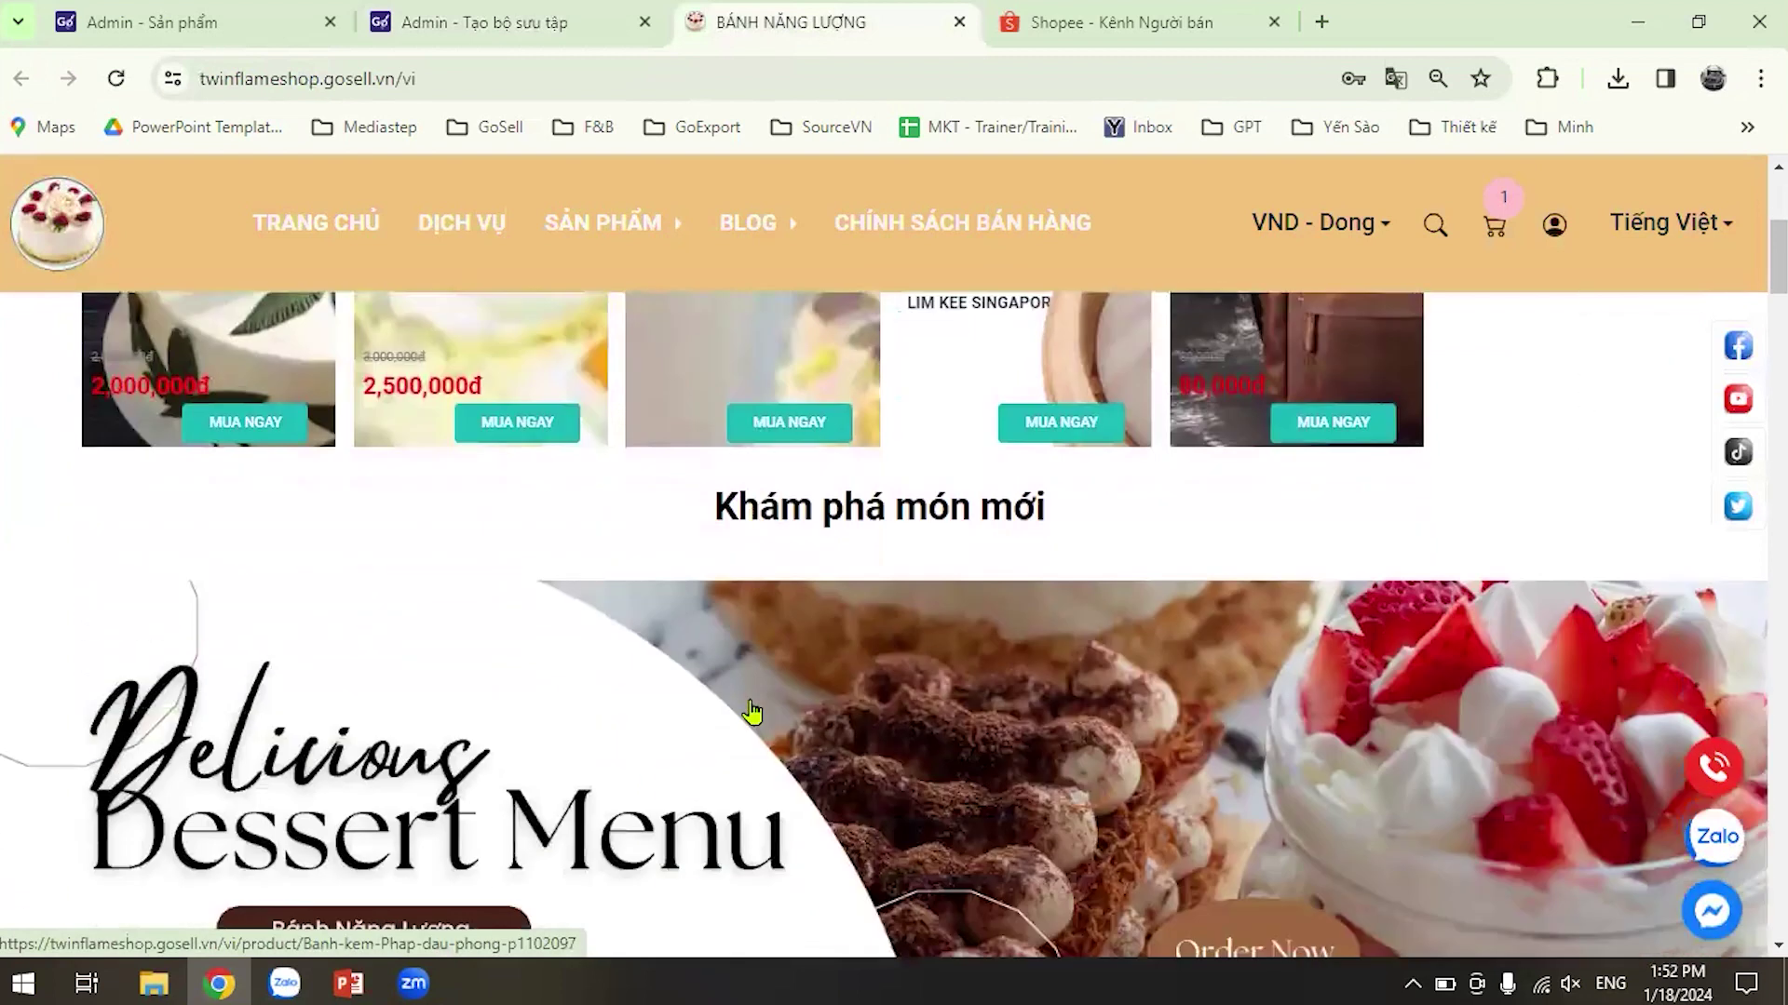
scroll(752, 712, down, 10)
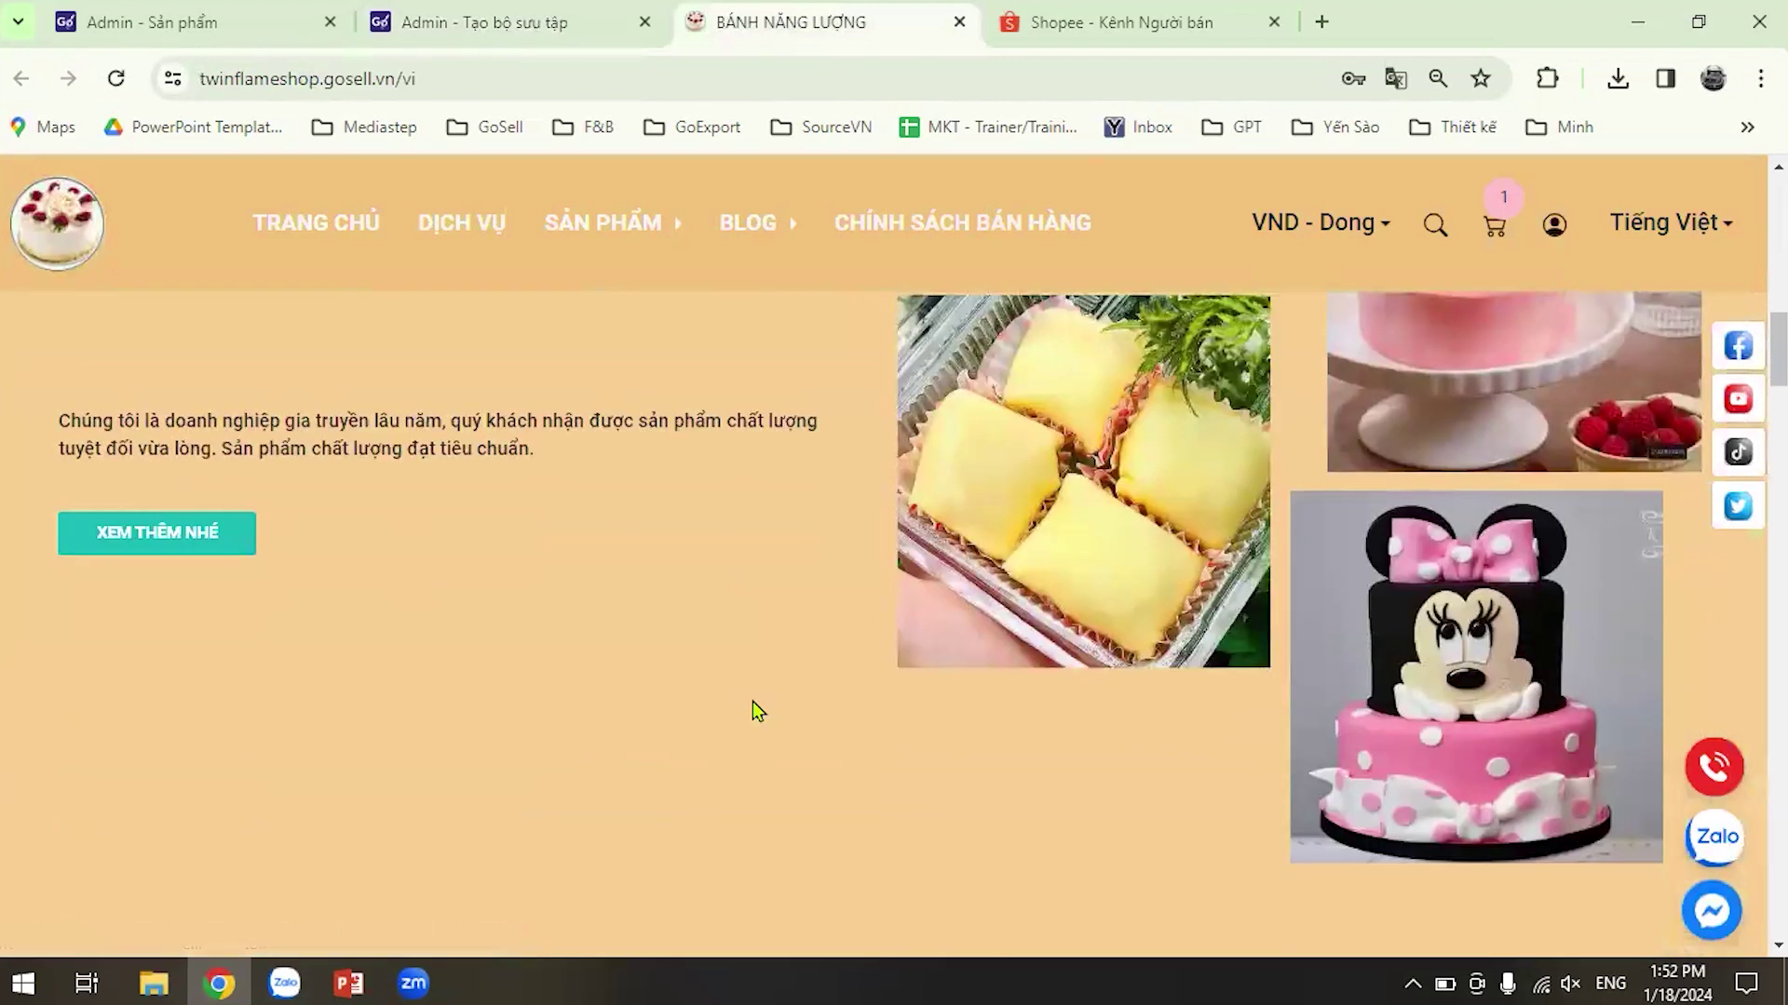
scroll(754, 710, up, 8)
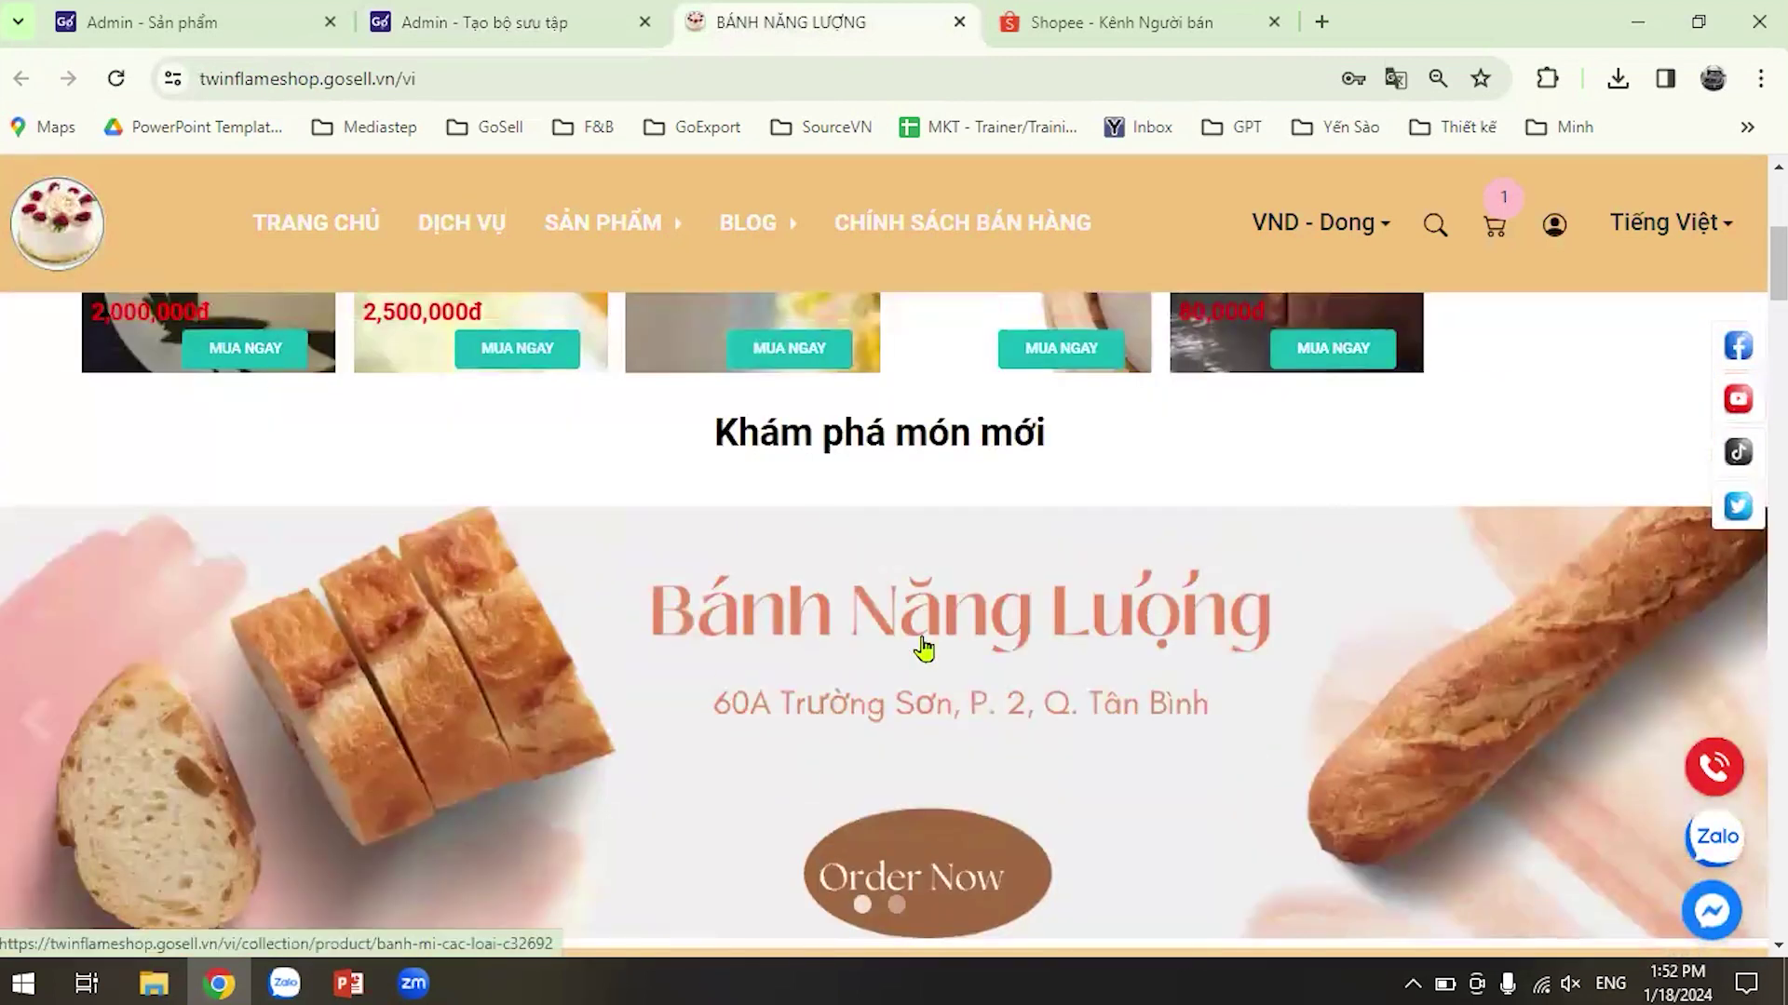
scroll(924, 647, up, 6)
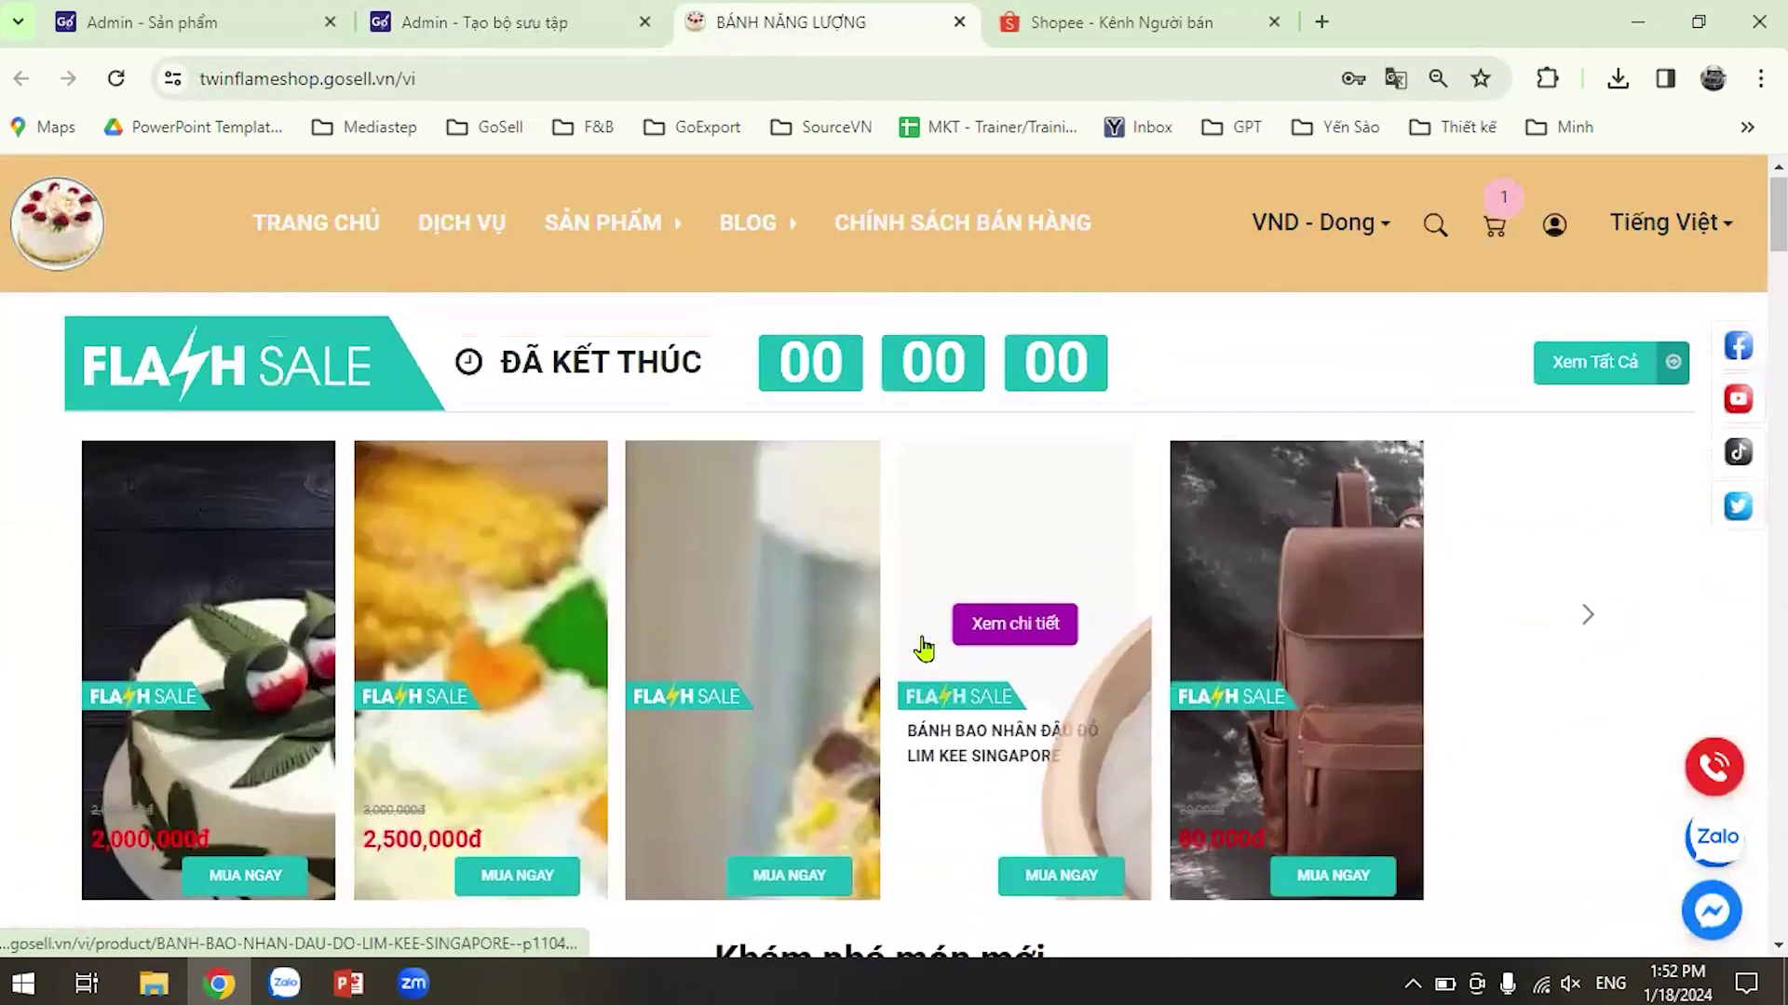
View the storefront's product list, then open the BÁNH KEM collection and check its sorting options and products.
click(614, 228)
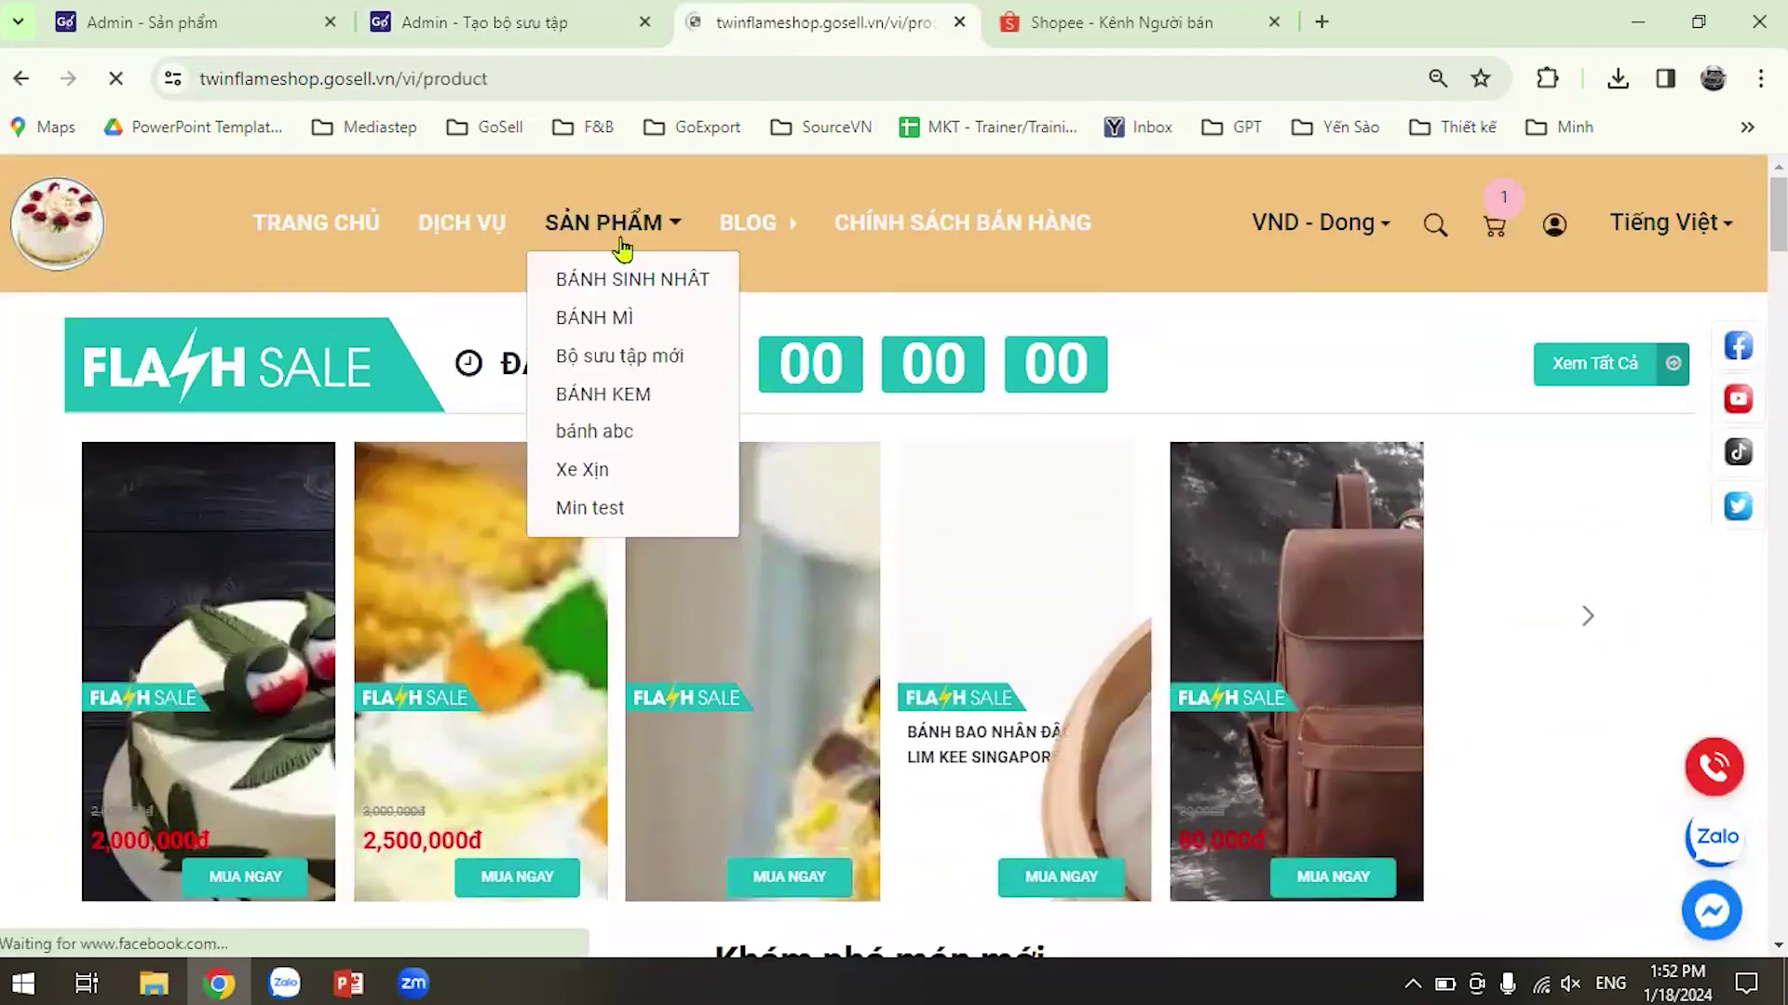
mouse_move(616, 262)
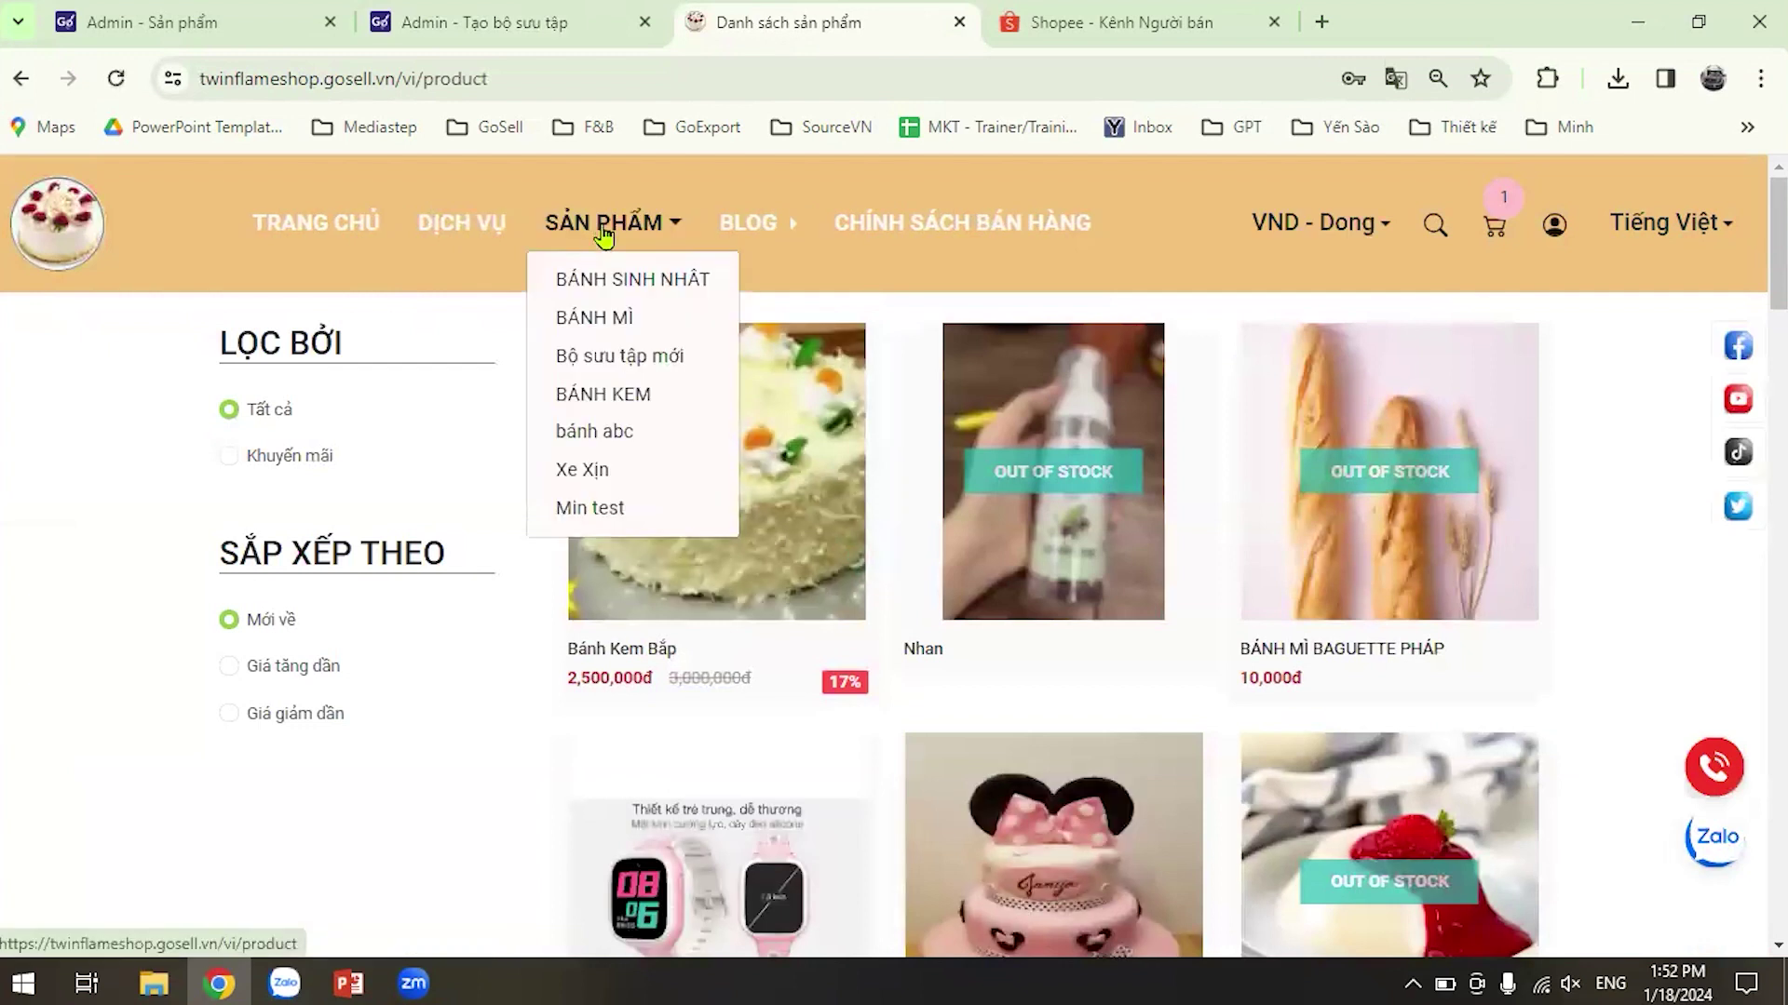
click(614, 394)
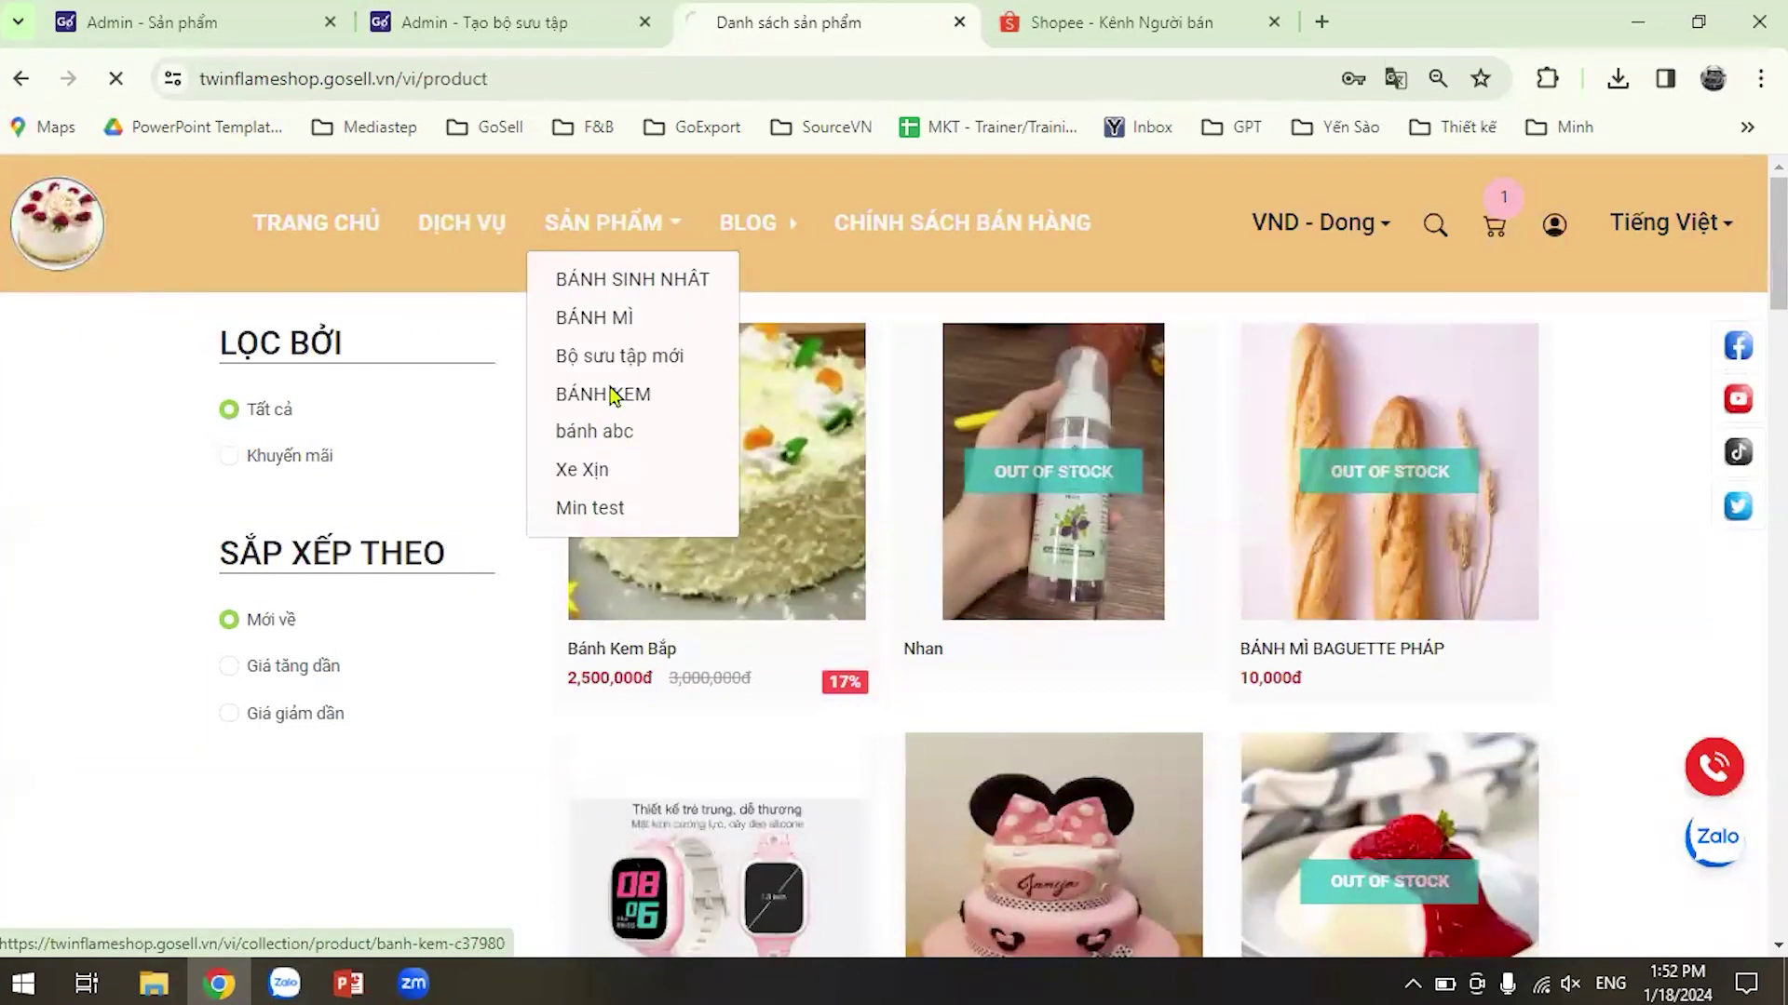
scroll(965, 631, down, 2)
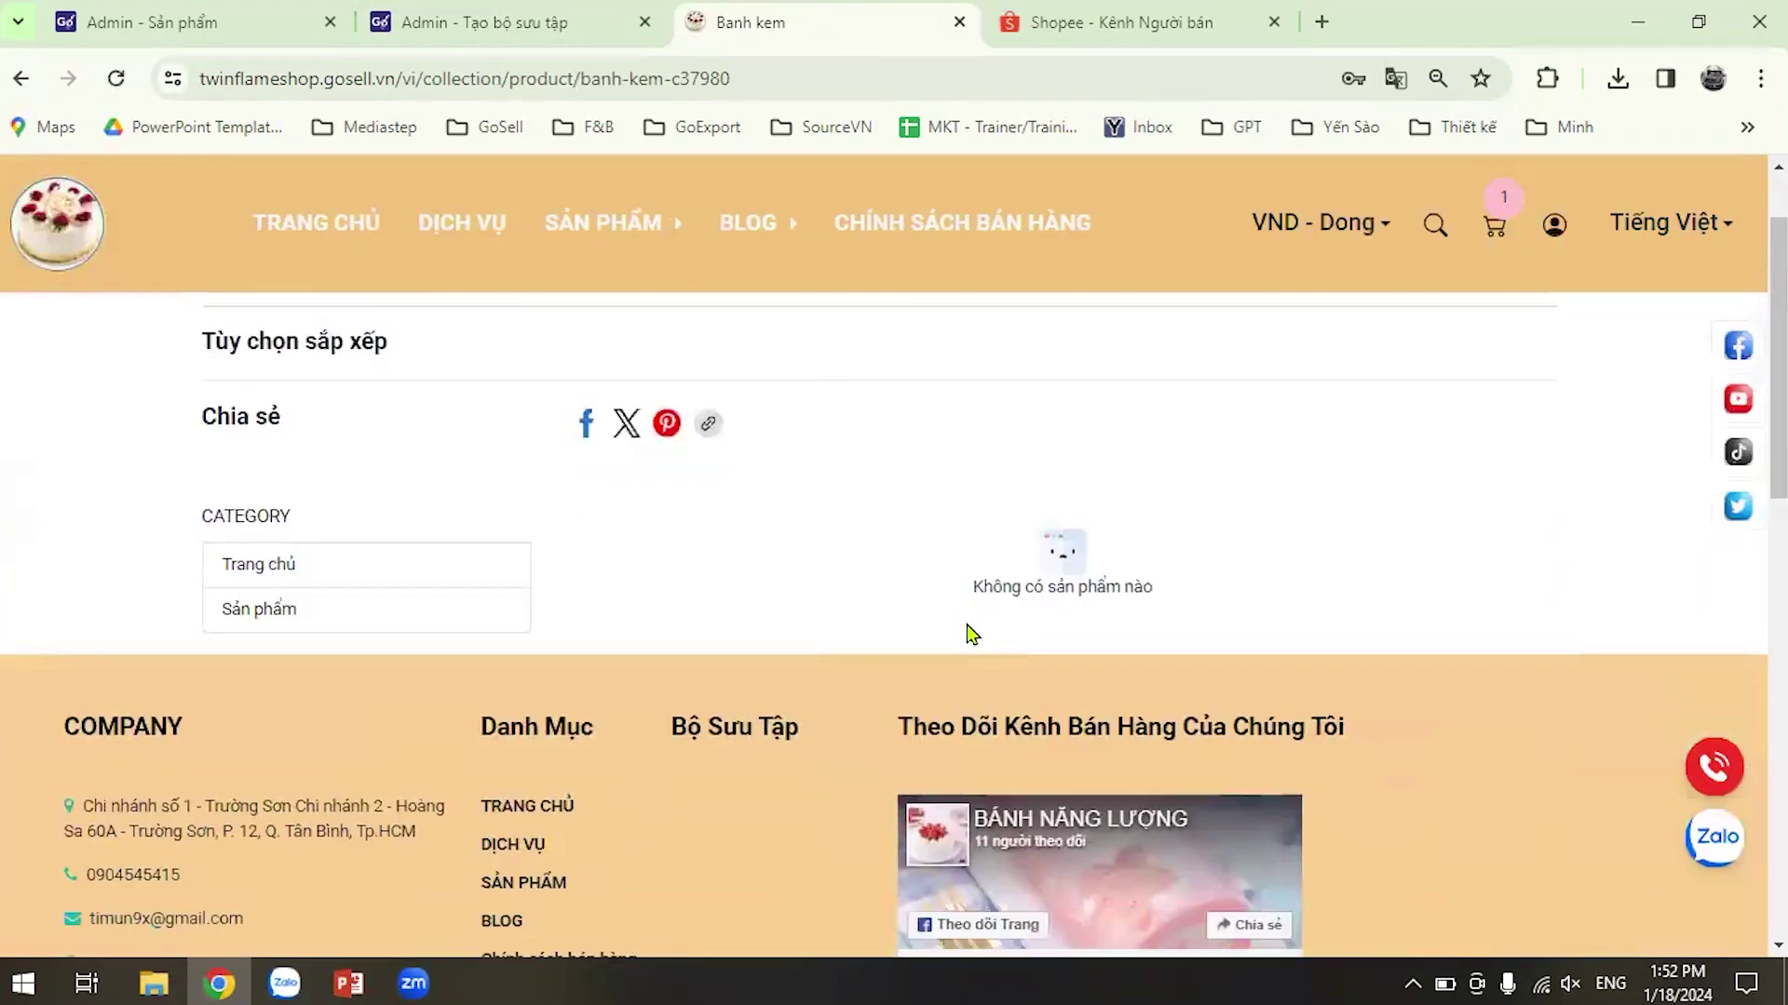
Compare the BÁNH KEM page's sorting options with the collection form, trying Tên: A-Z and Giá: Thấp đến cao on its products.
scroll(901, 588, up, 2)
scroll(496, 568, down, 2)
click(474, 19)
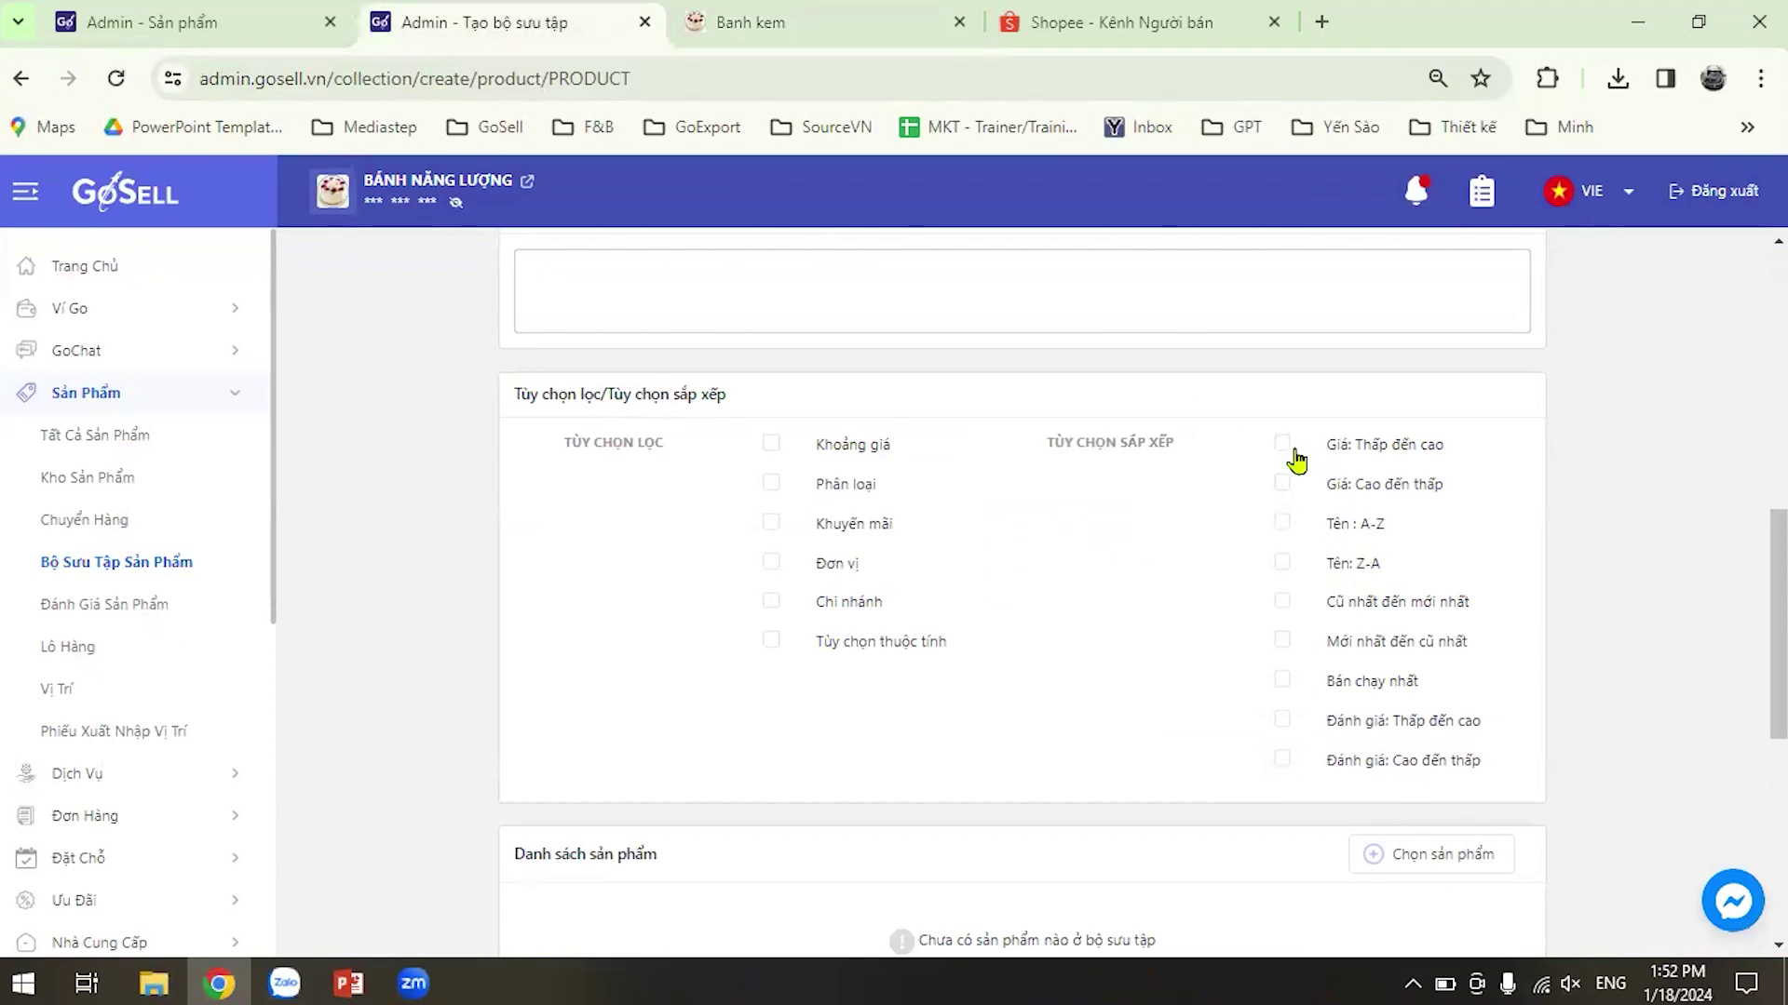
click(774, 19)
click(1047, 708)
click(987, 663)
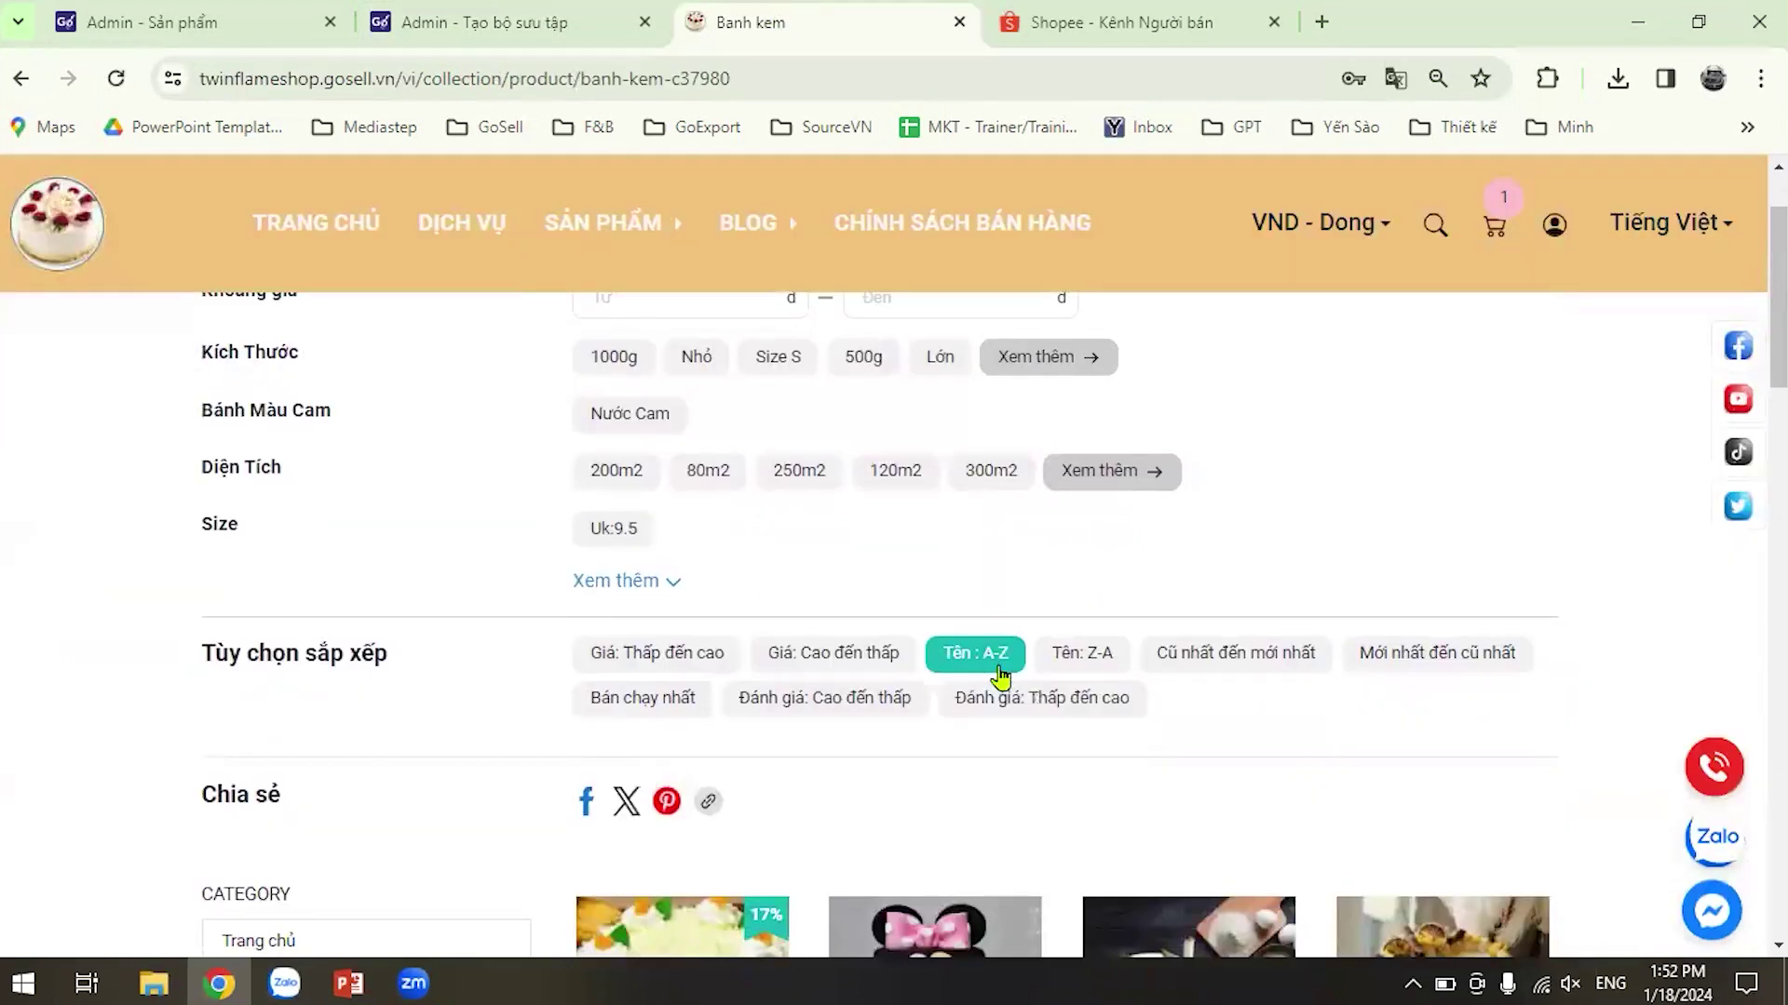
click(735, 663)
click(819, 656)
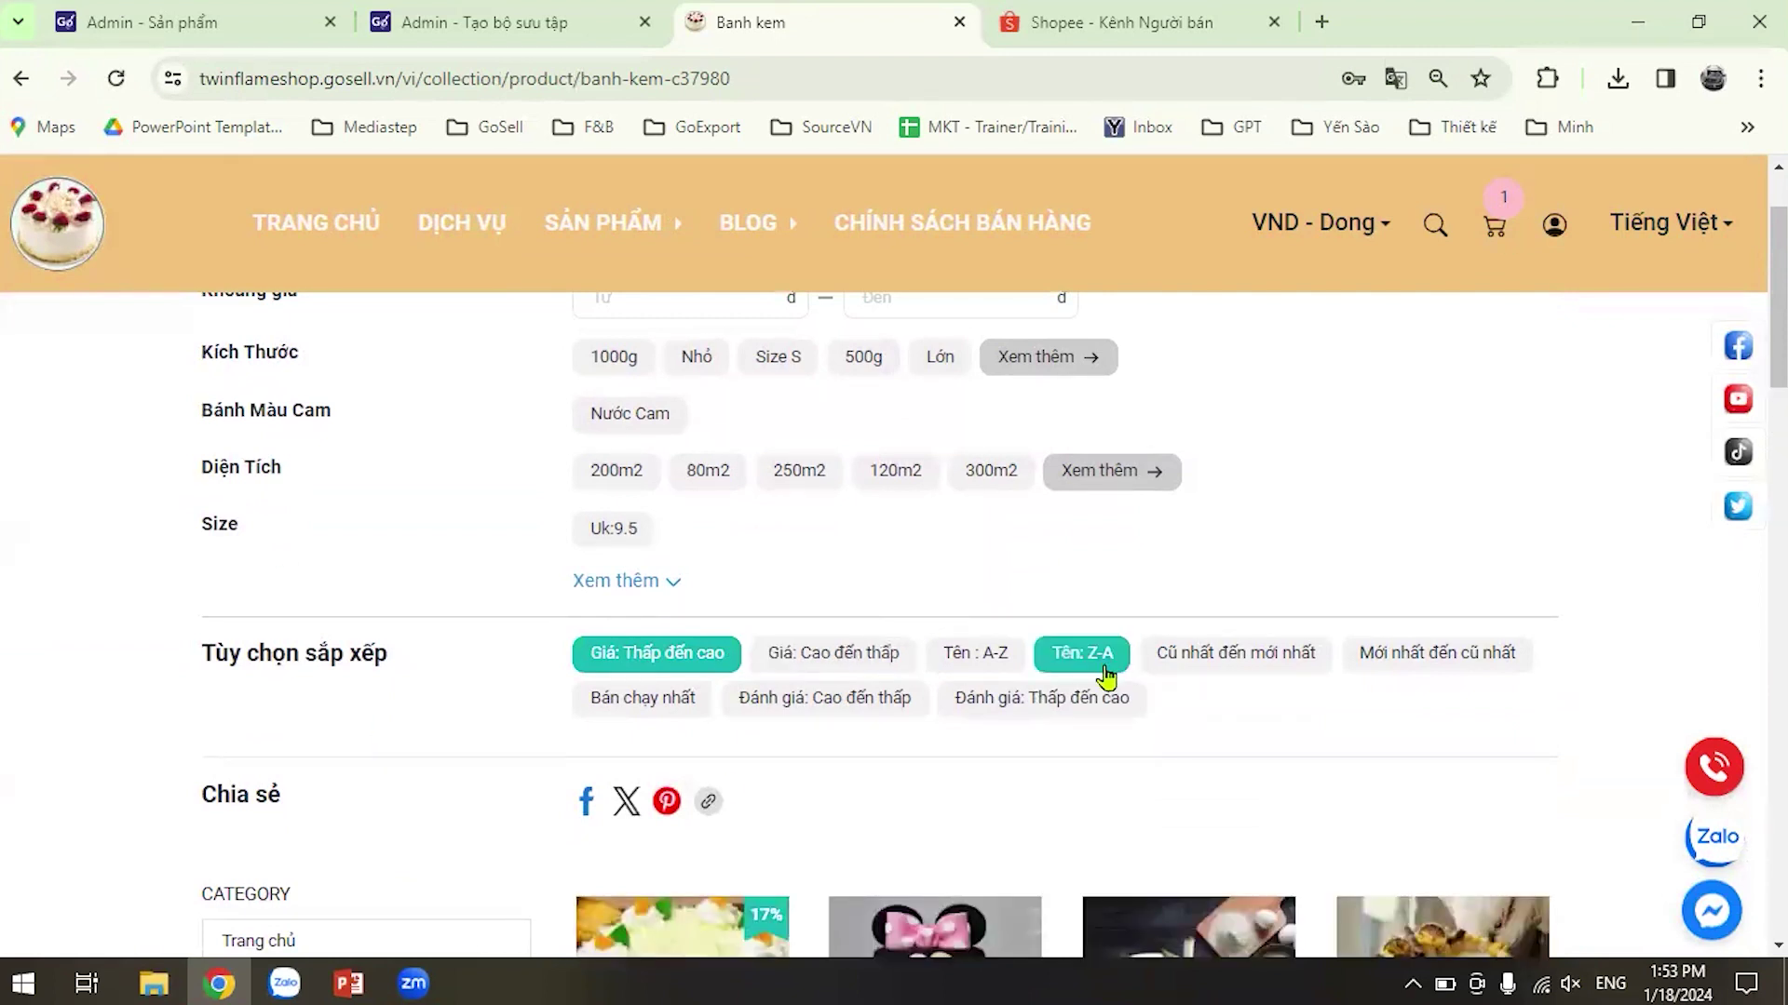
scroll(1086, 790, down, 1)
scroll(1085, 789, down, 3)
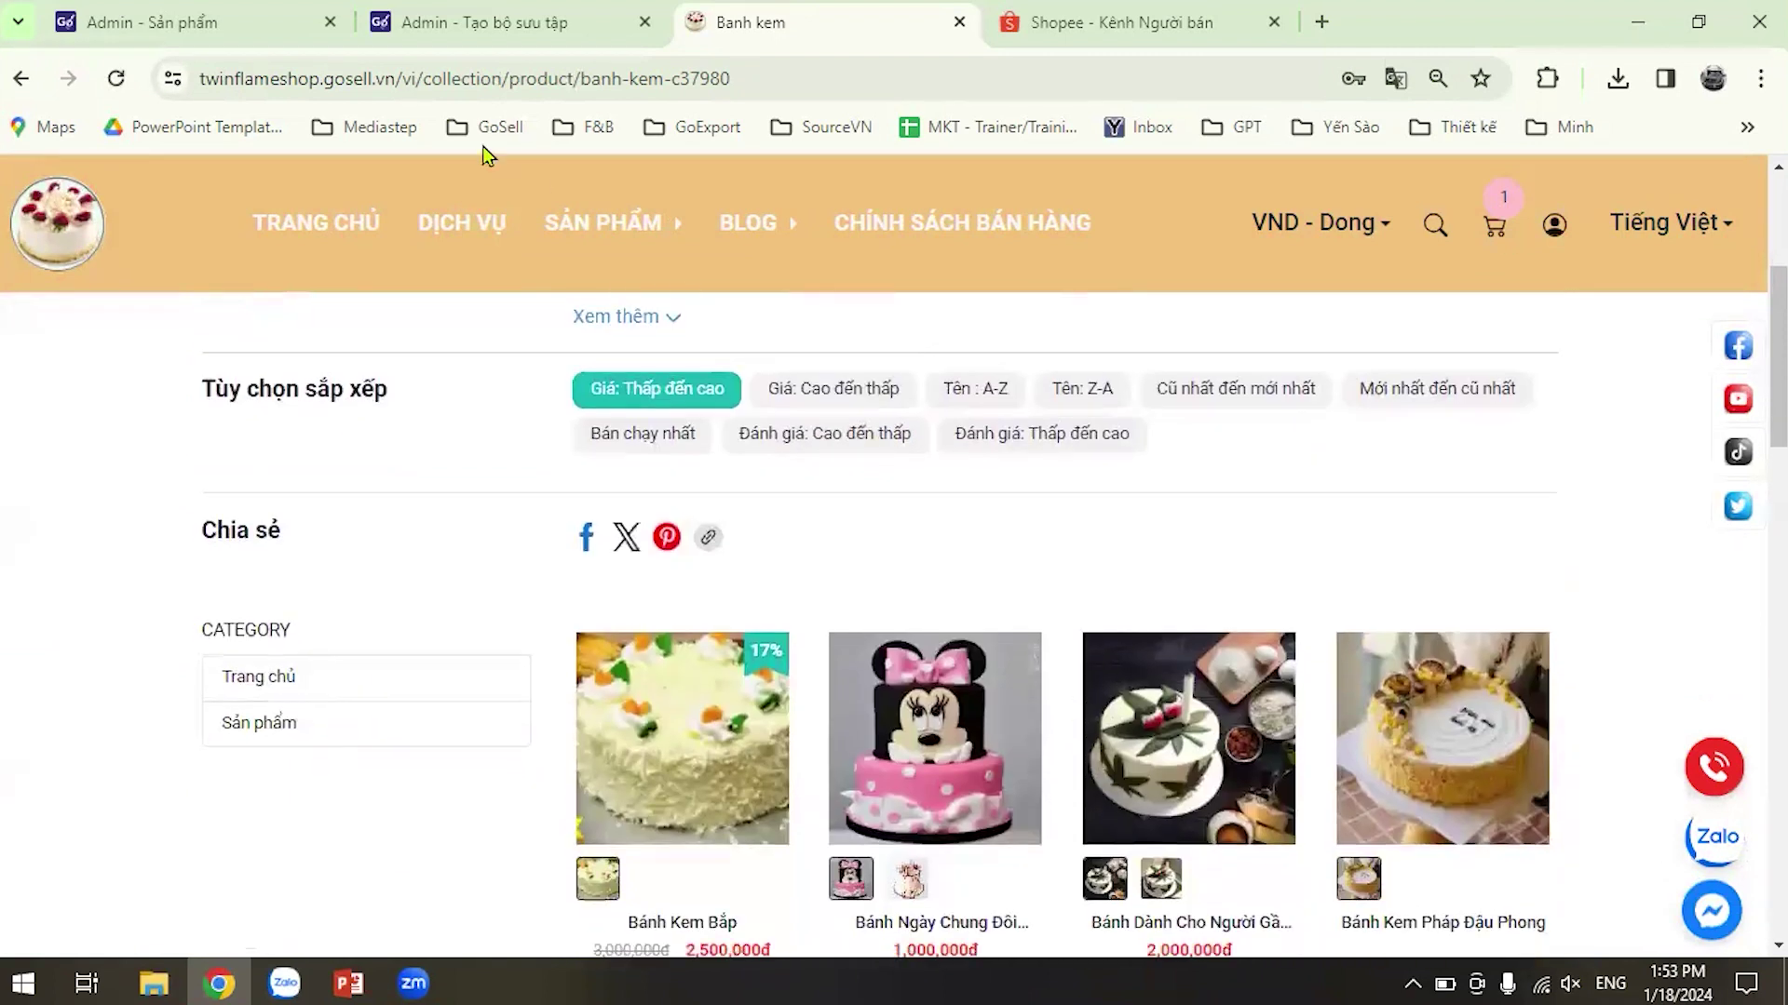
Return to the new collection form, open the product picker to view the selectable products, and close it without choosing any.
click(516, 18)
scroll(1288, 662, down, 5)
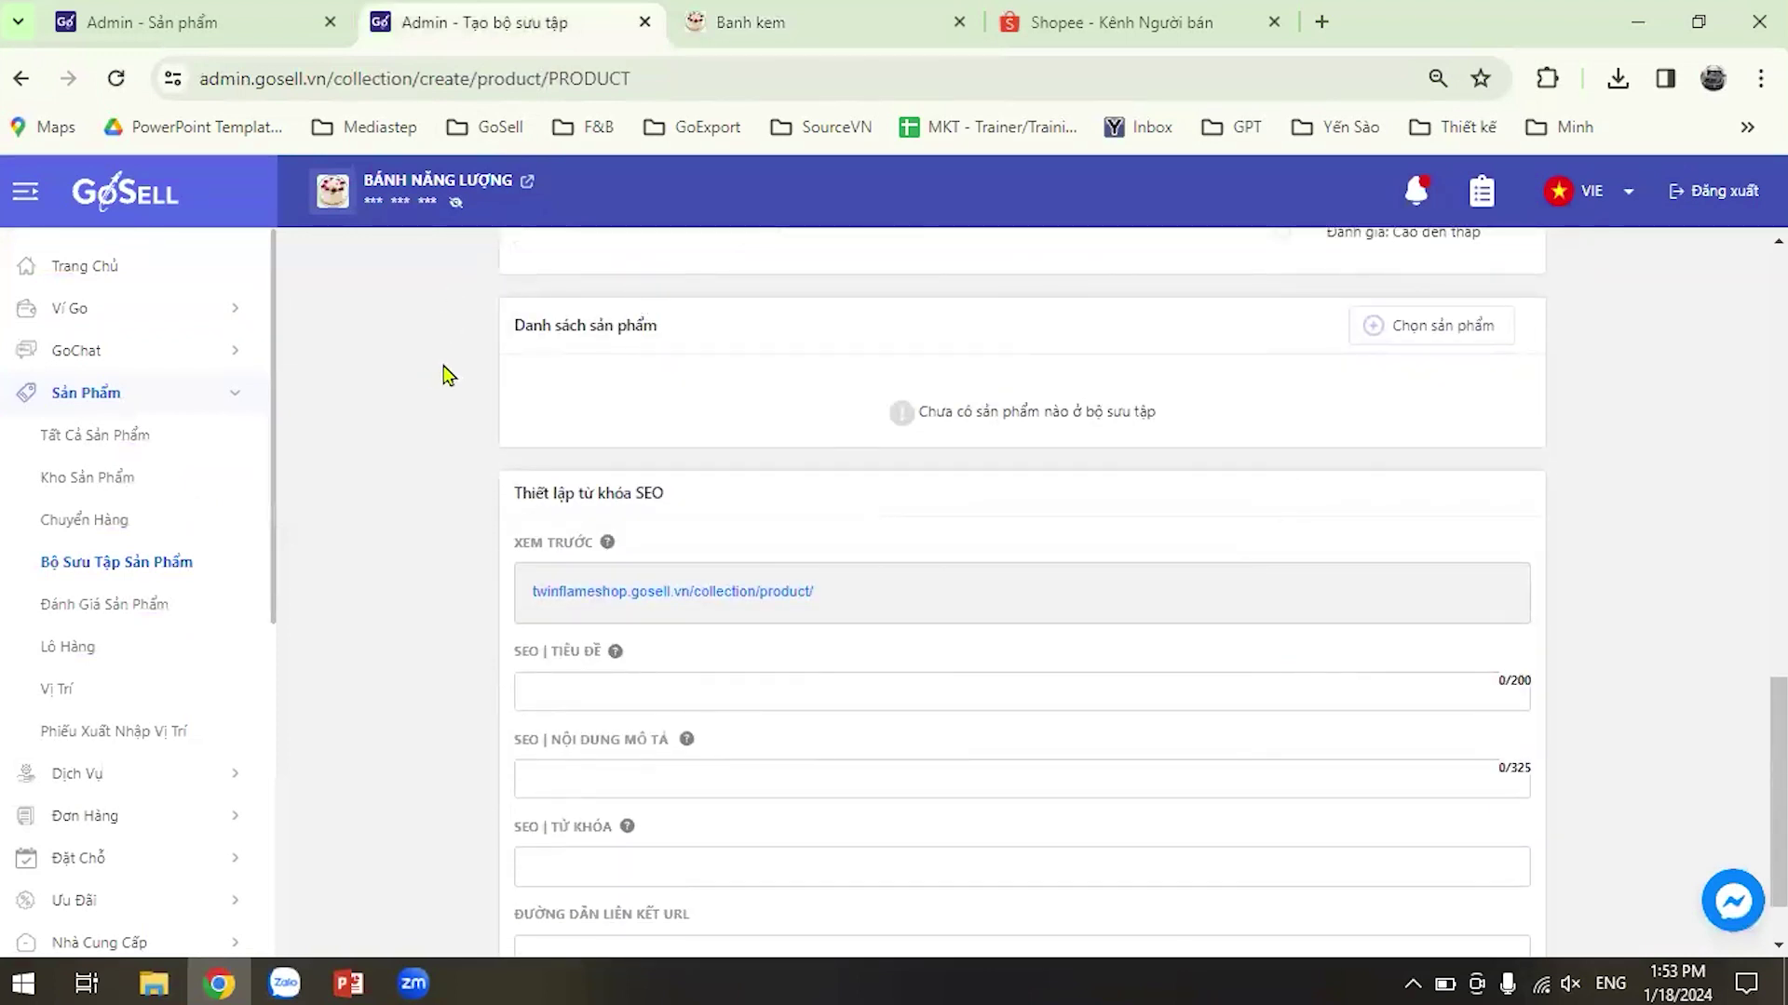
click(1411, 336)
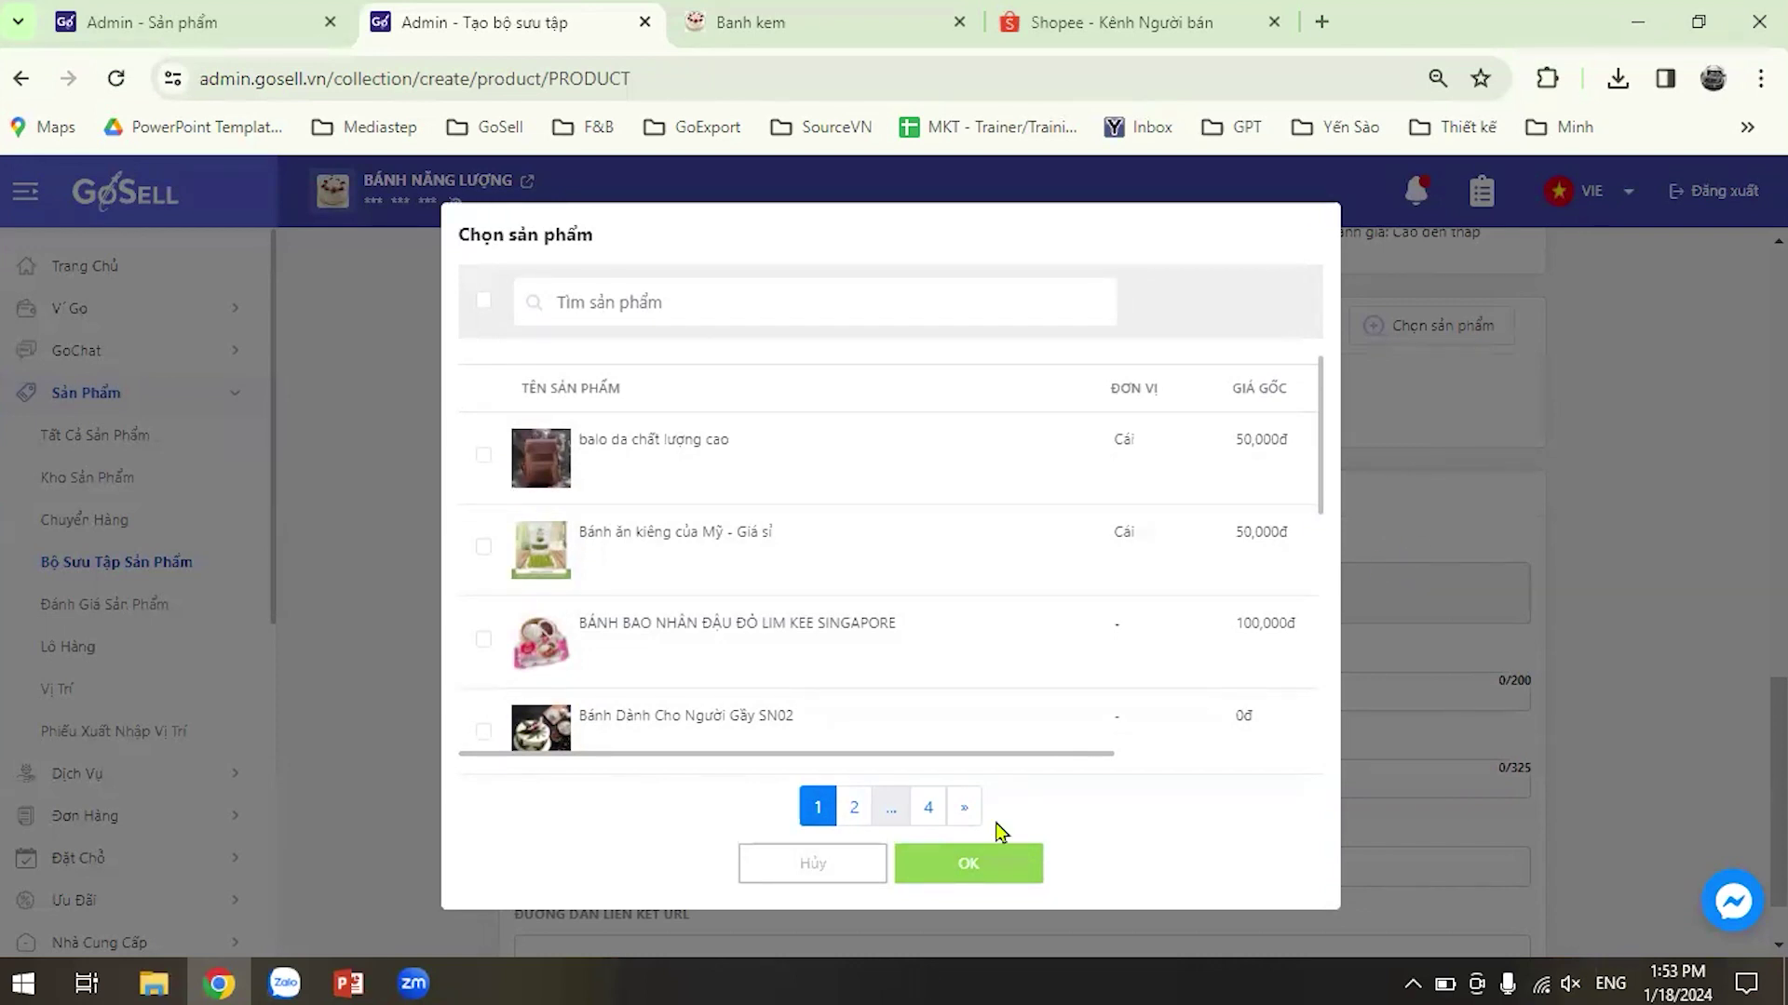
click(991, 858)
Review the new collection's SEO title, description, keyword and URL fields alongside the BÁNH KEM storefront page.
scroll(981, 684, down, 1)
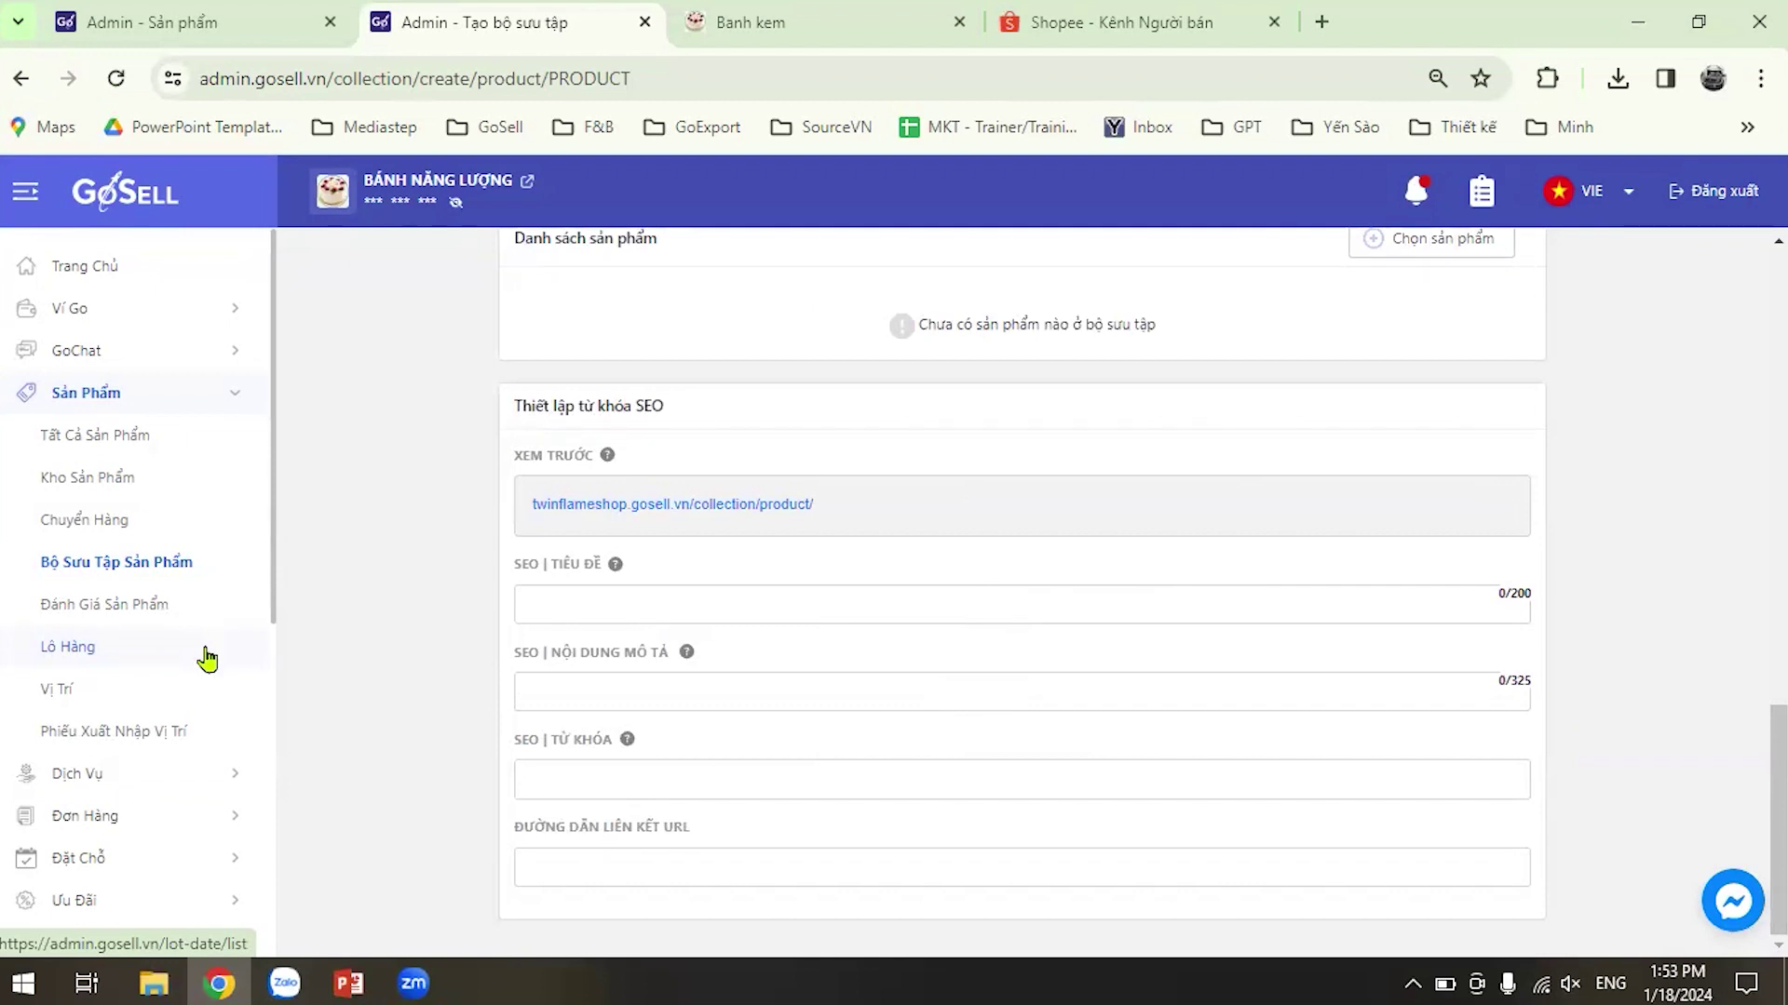
click(769, 11)
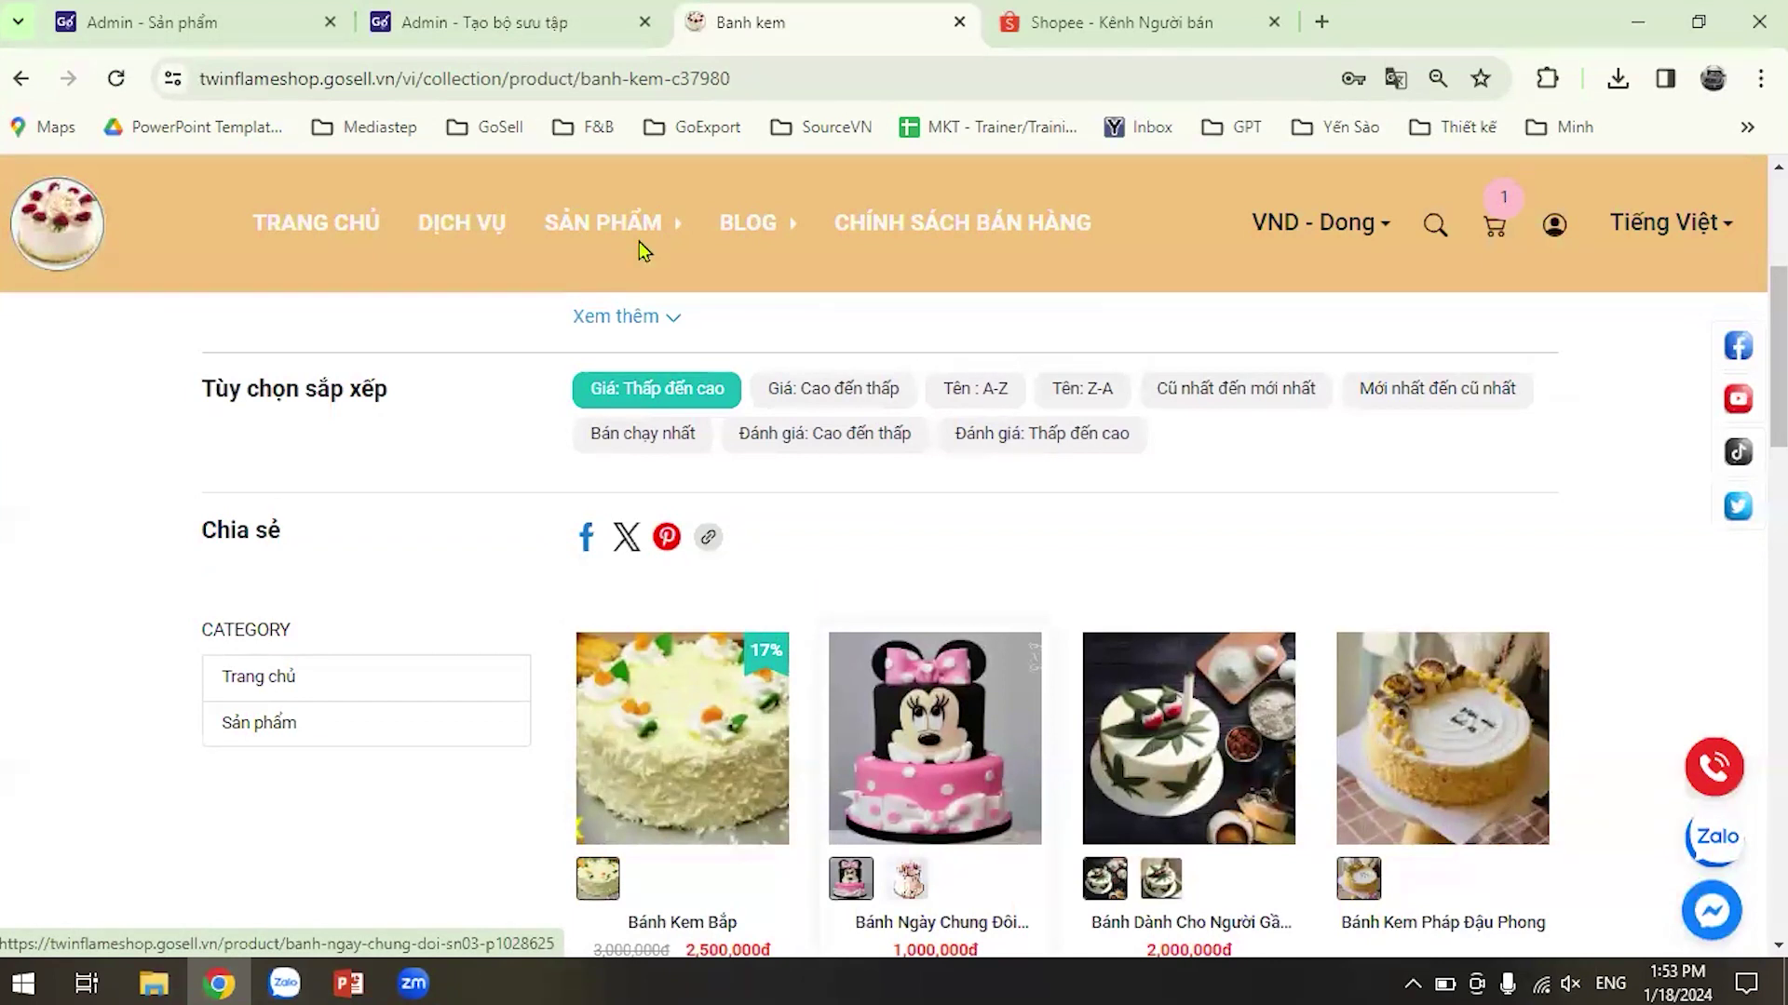
click(589, 9)
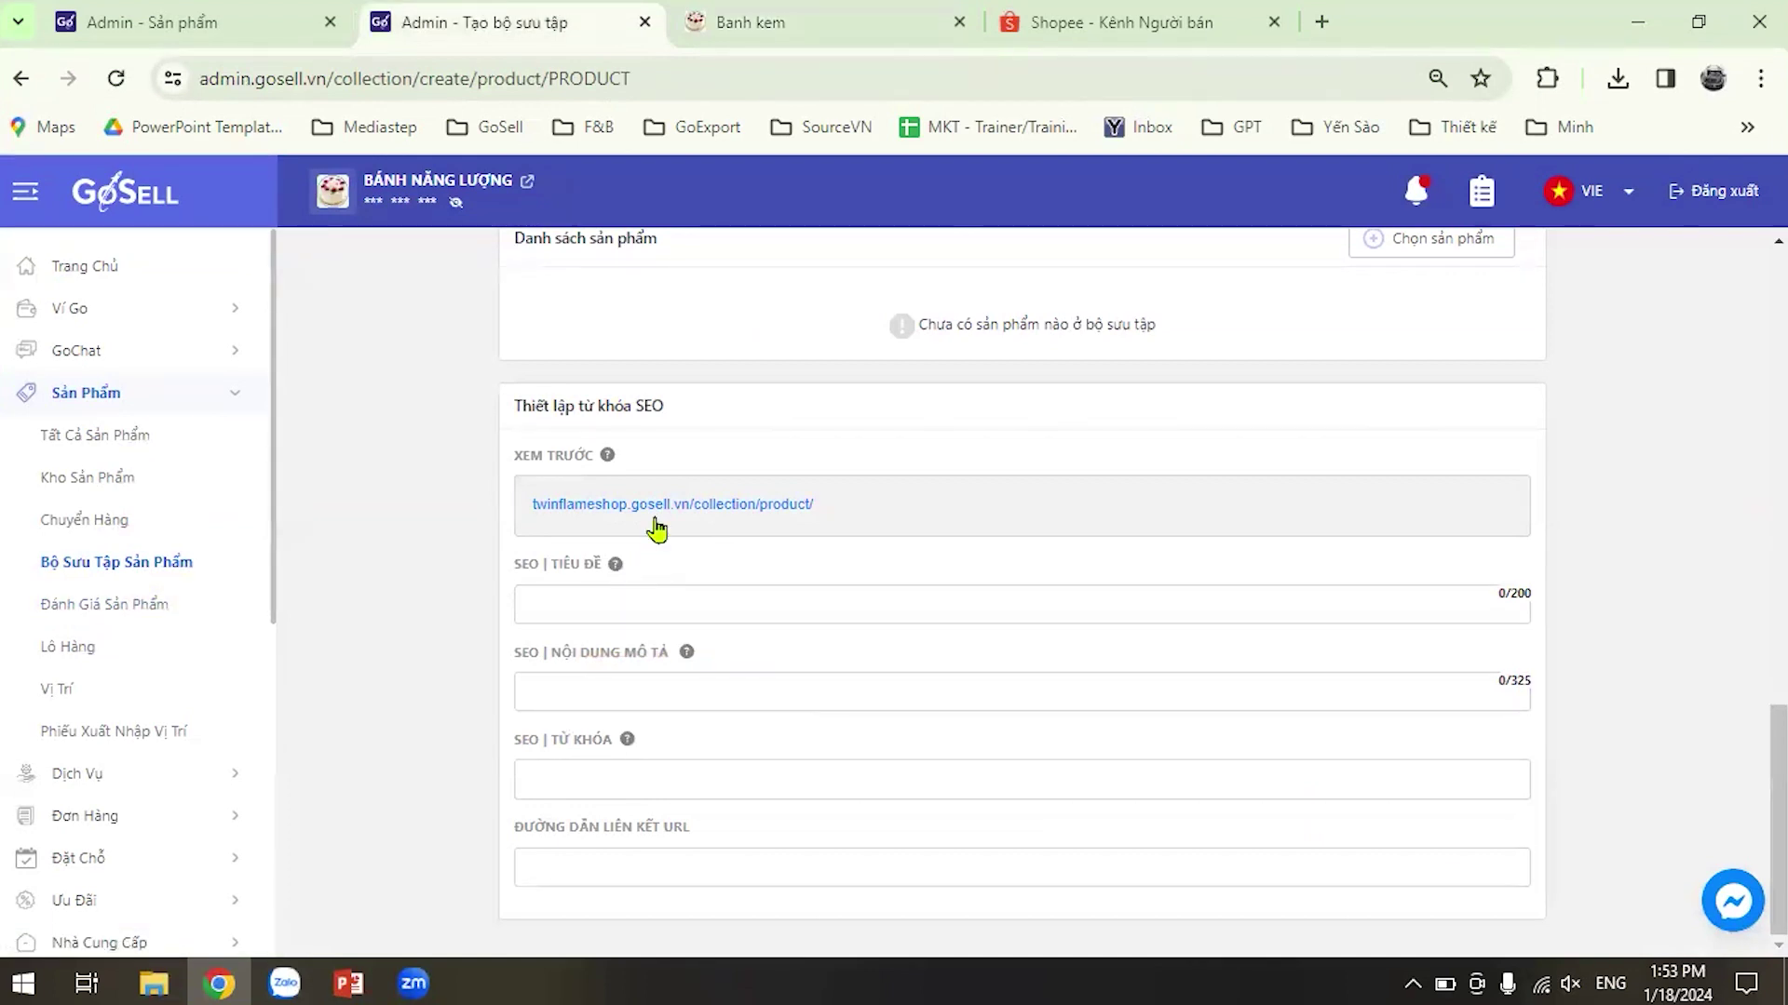
click(826, 8)
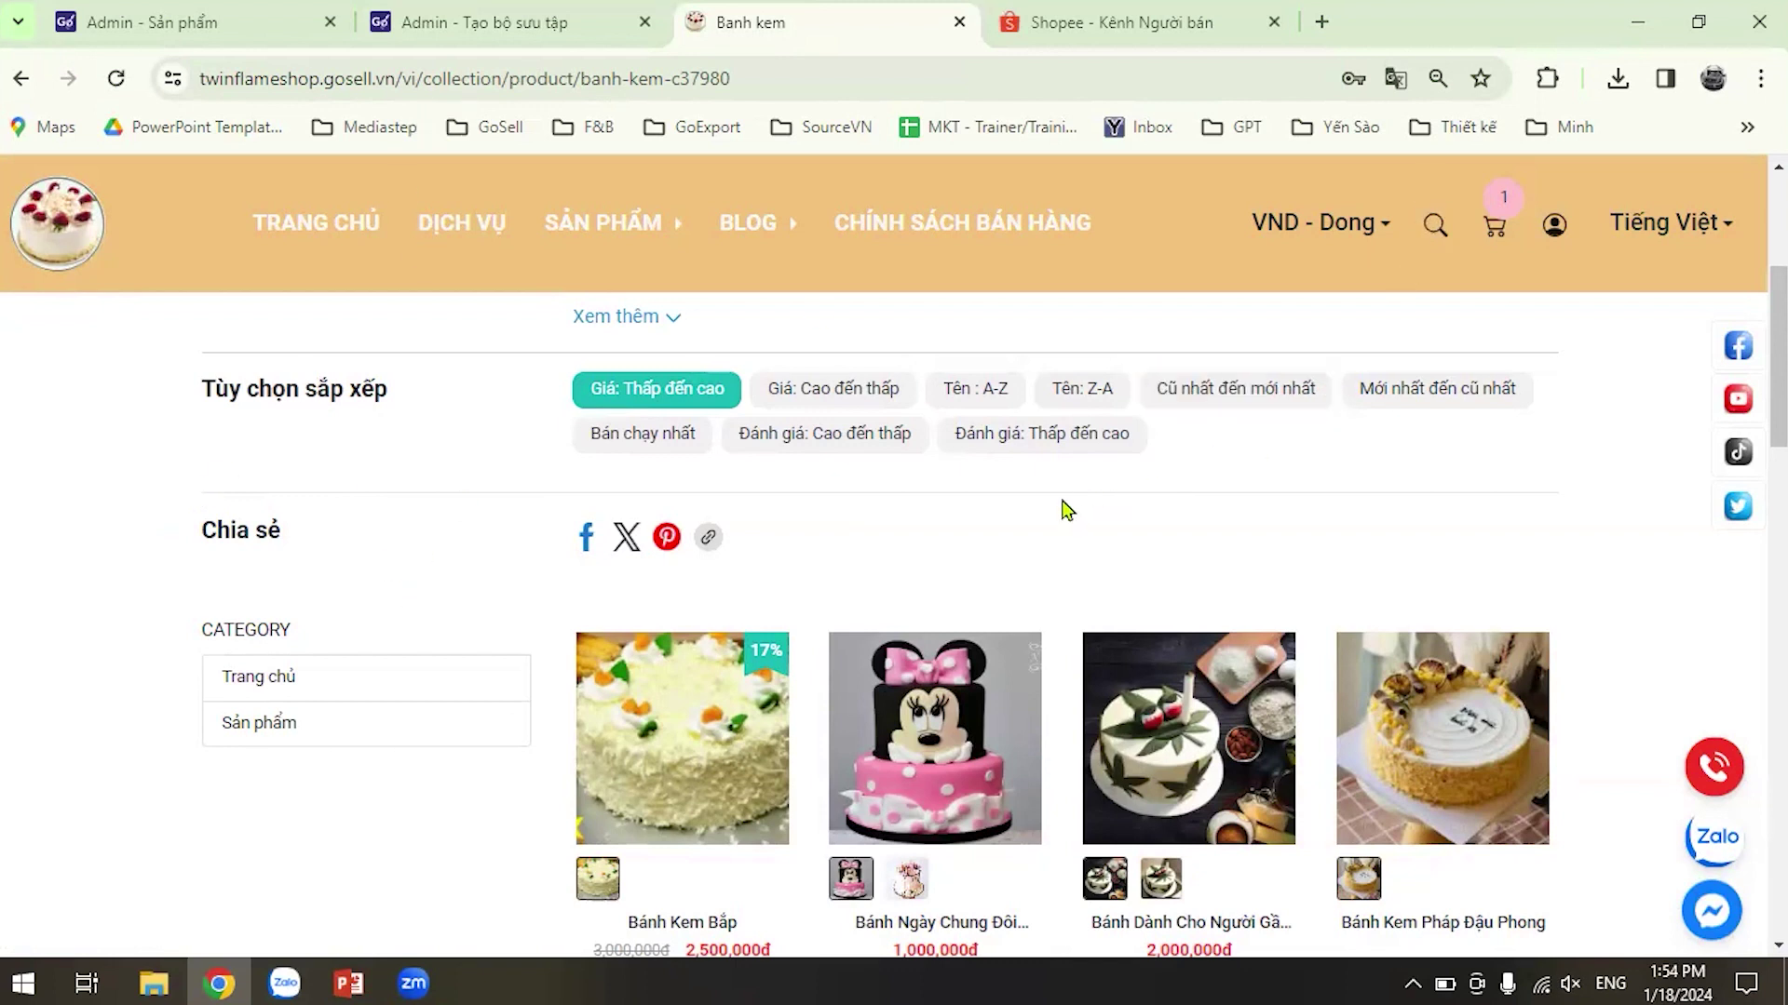
click(460, 7)
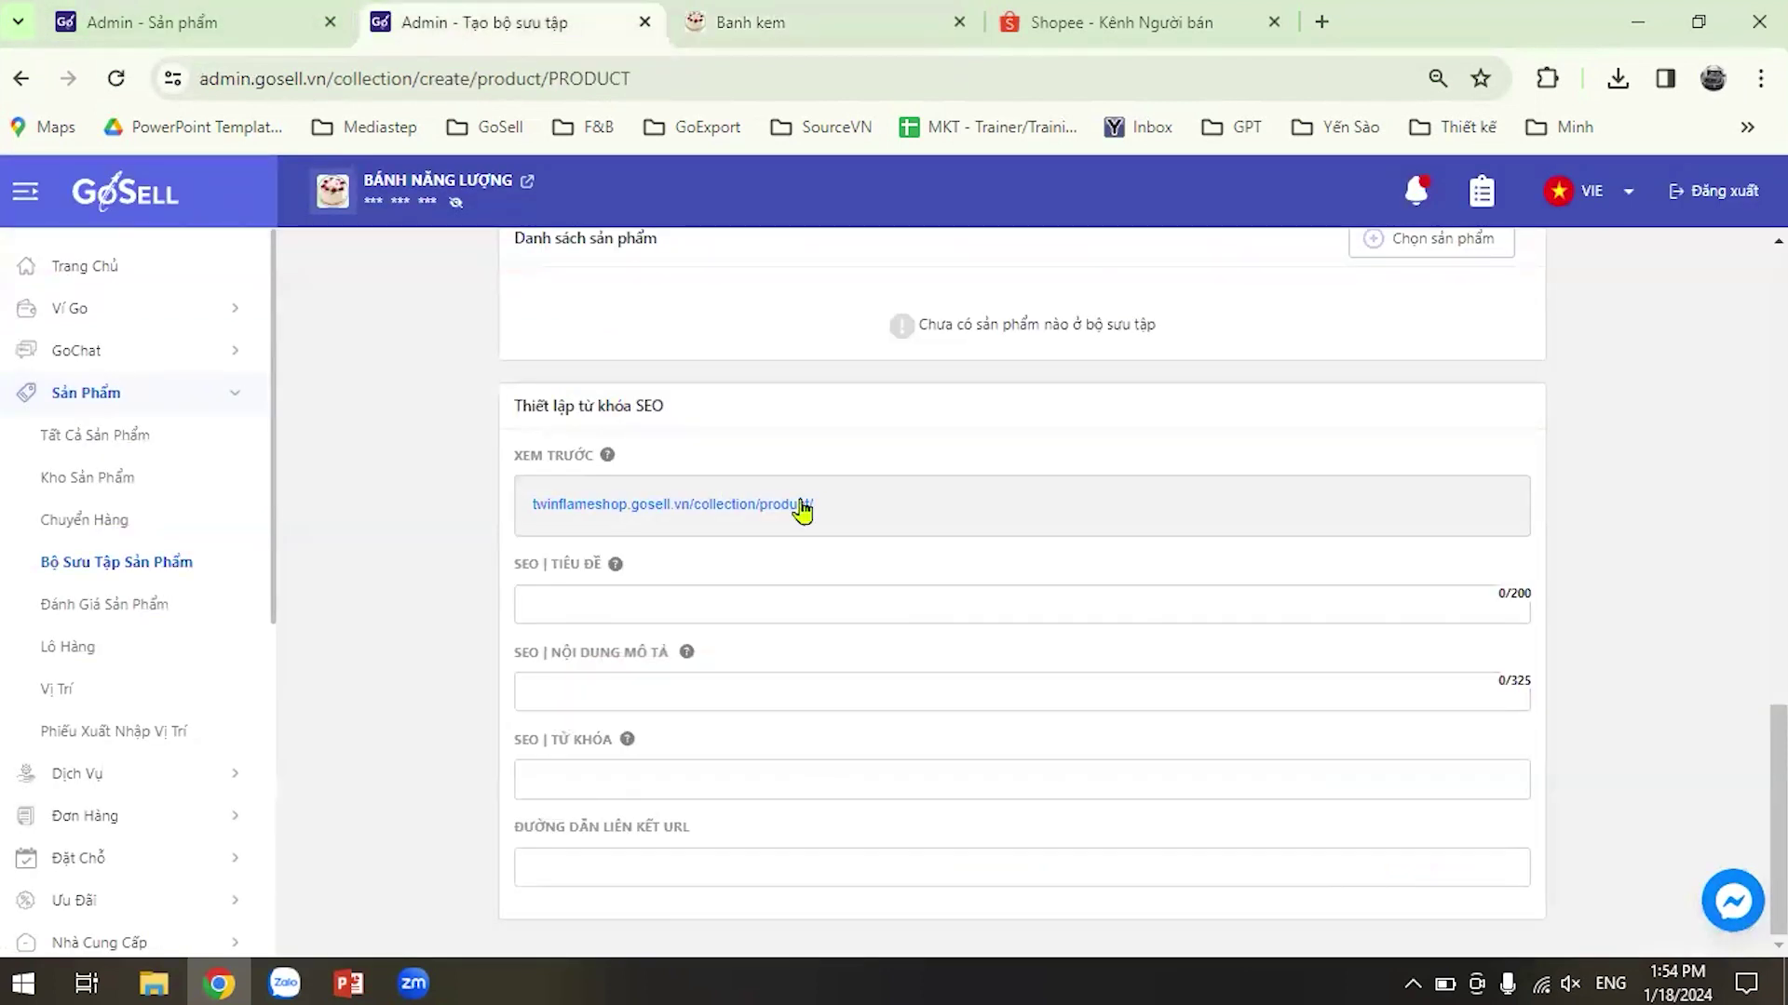
scroll(1261, 606, up, 6)
scroll(1268, 622, down, 6)
Leave the unsaved collection and open the Cửa Hàng Trực Tuyến theme management page, accepting the loss of unsaved data.
scroll(7, 779, down, 3)
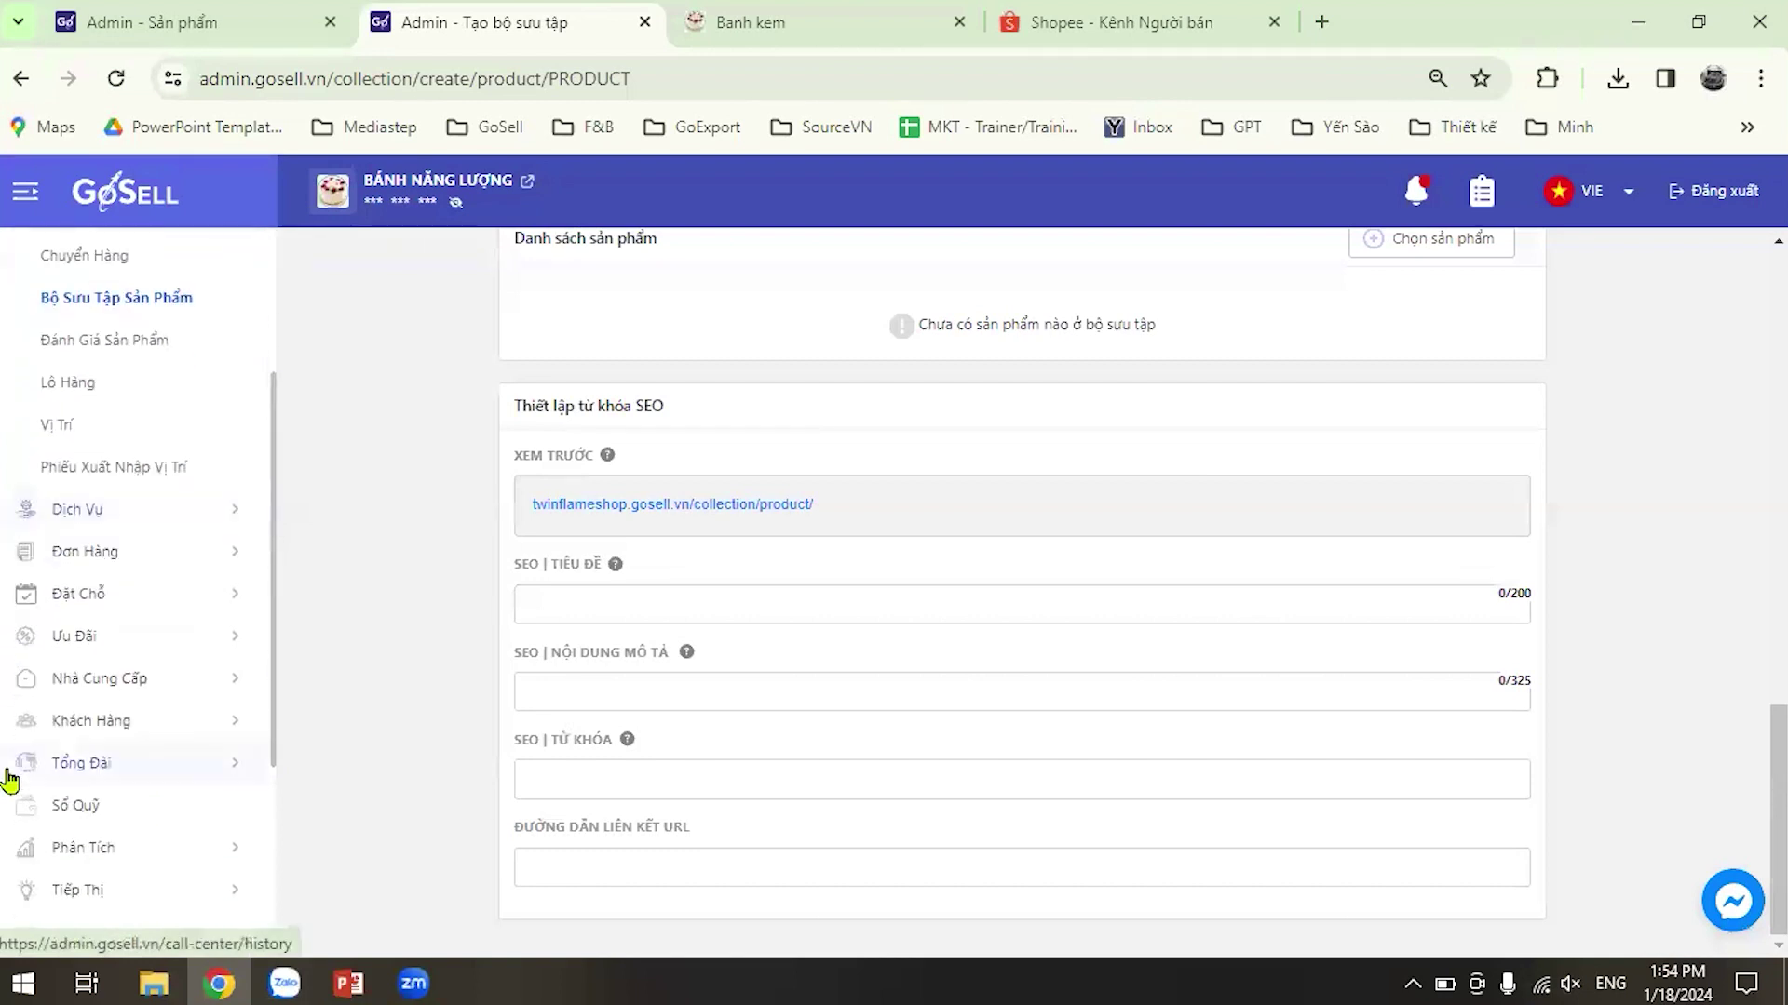
scroll(60, 722, down, 3)
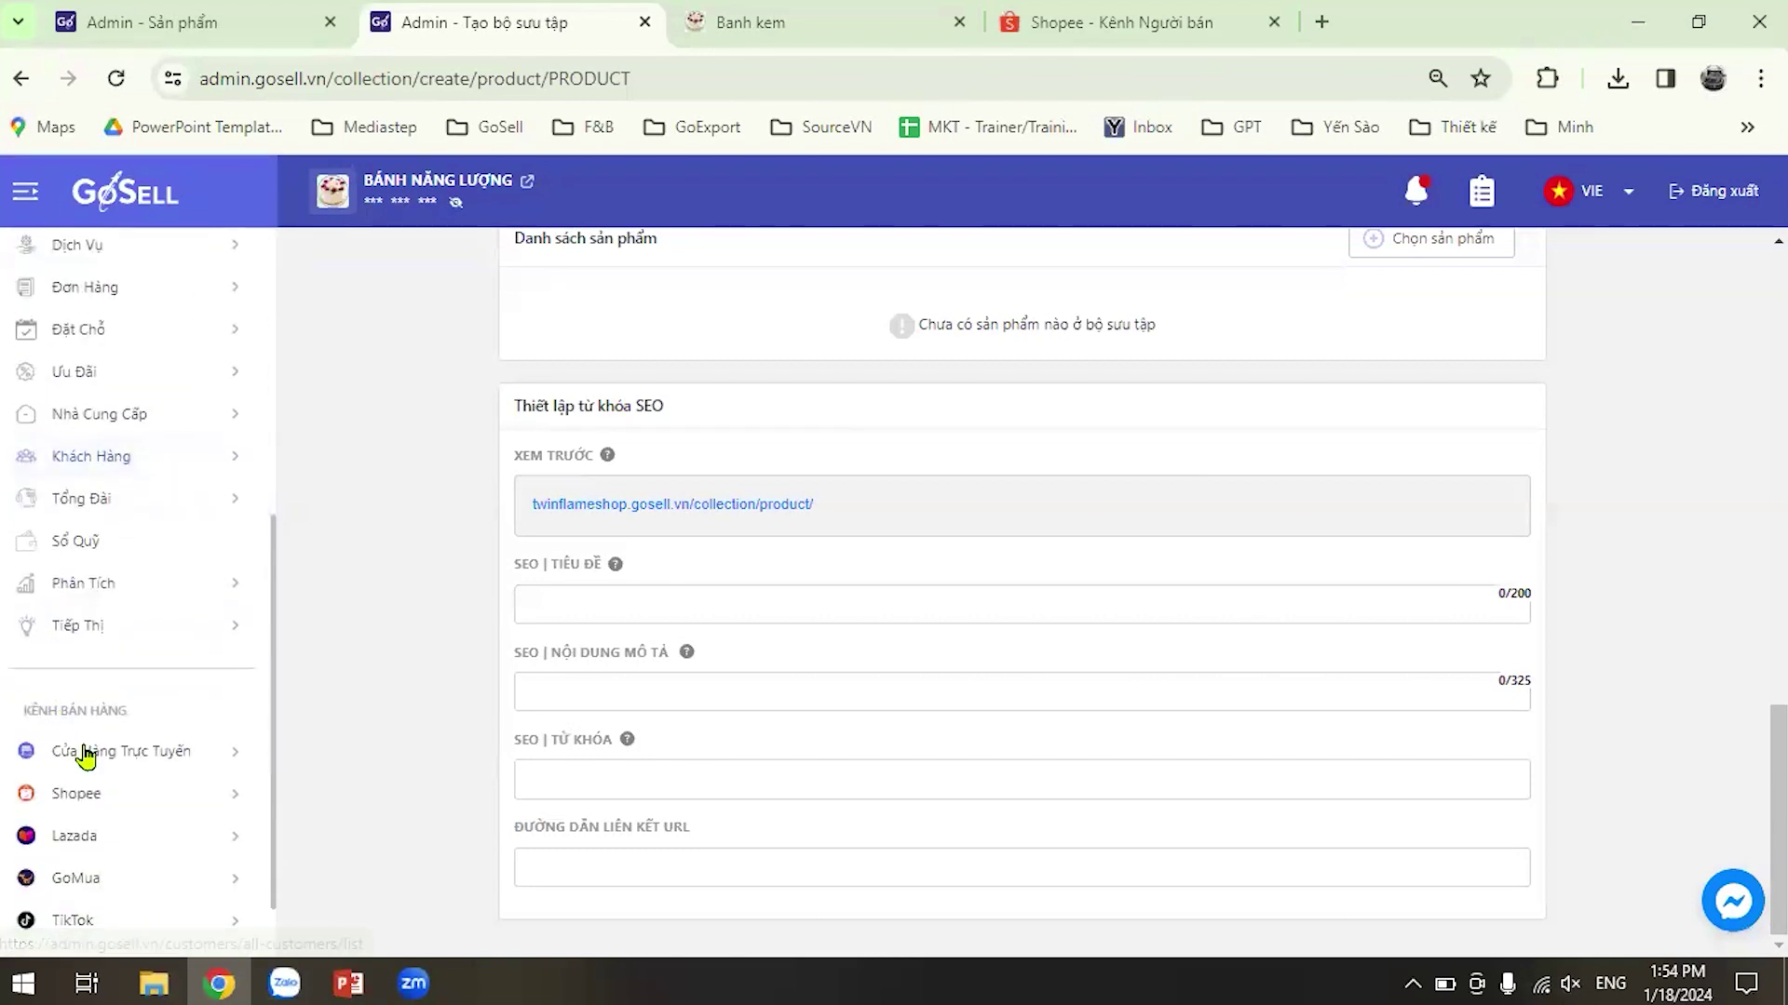
click(134, 763)
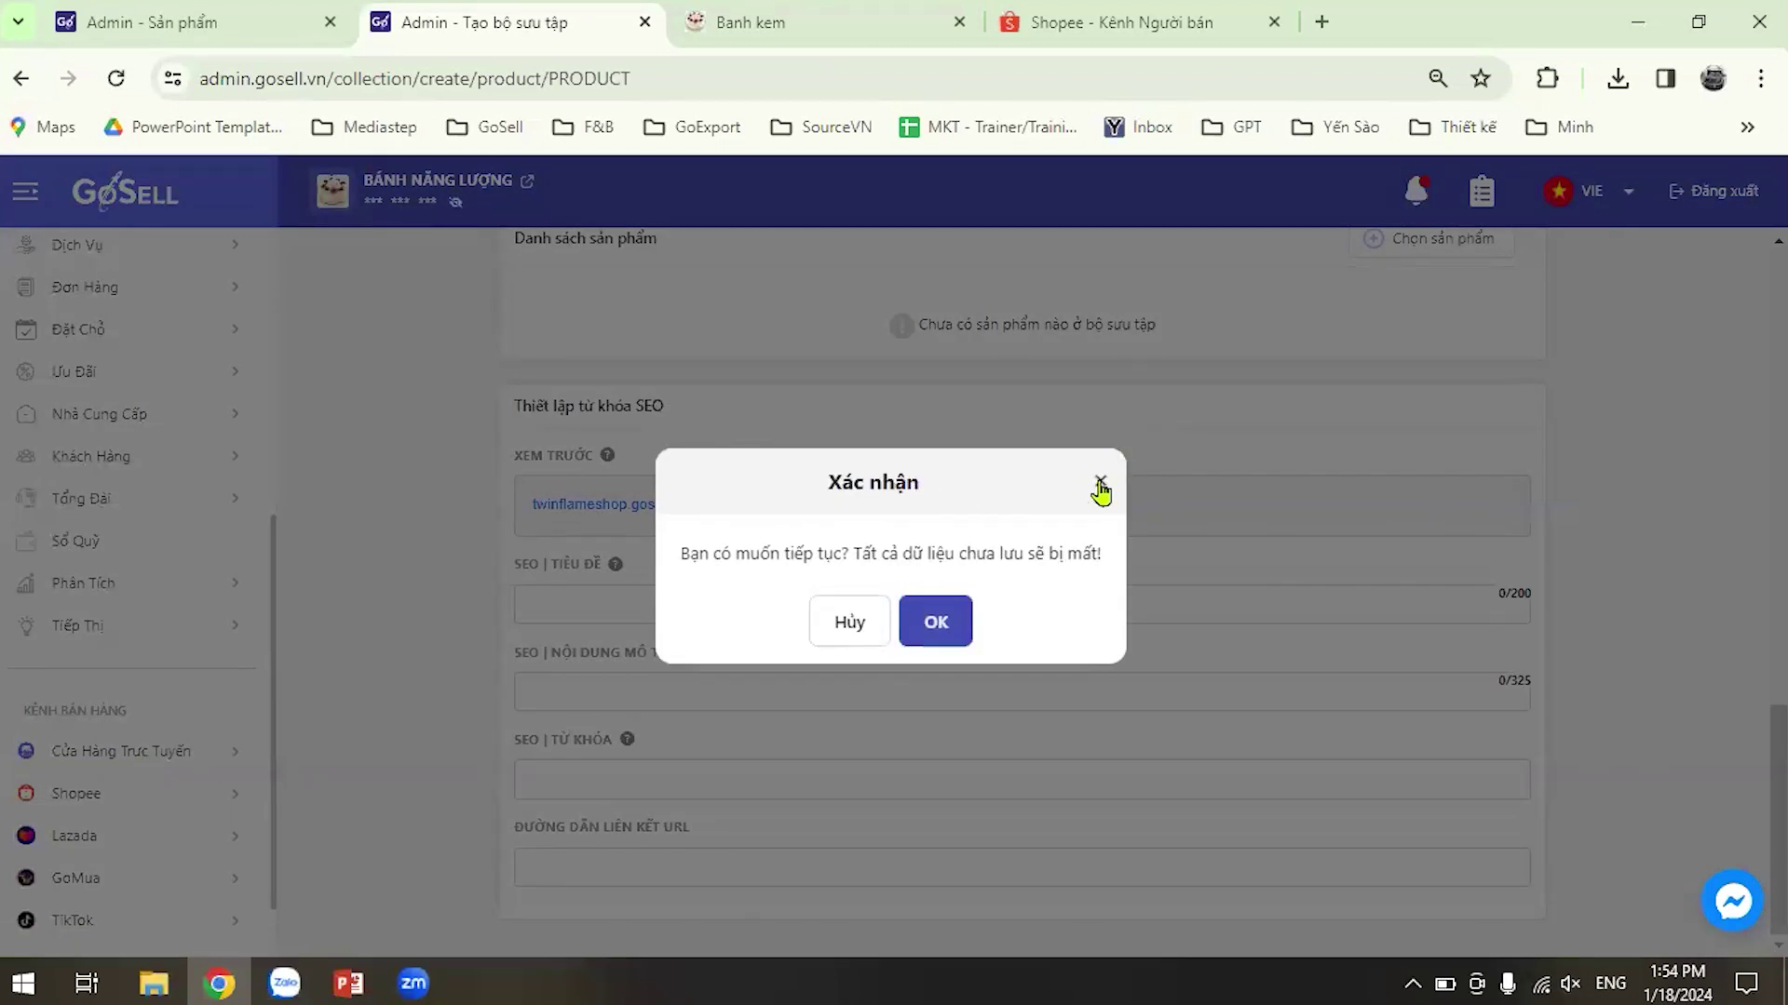
click(929, 631)
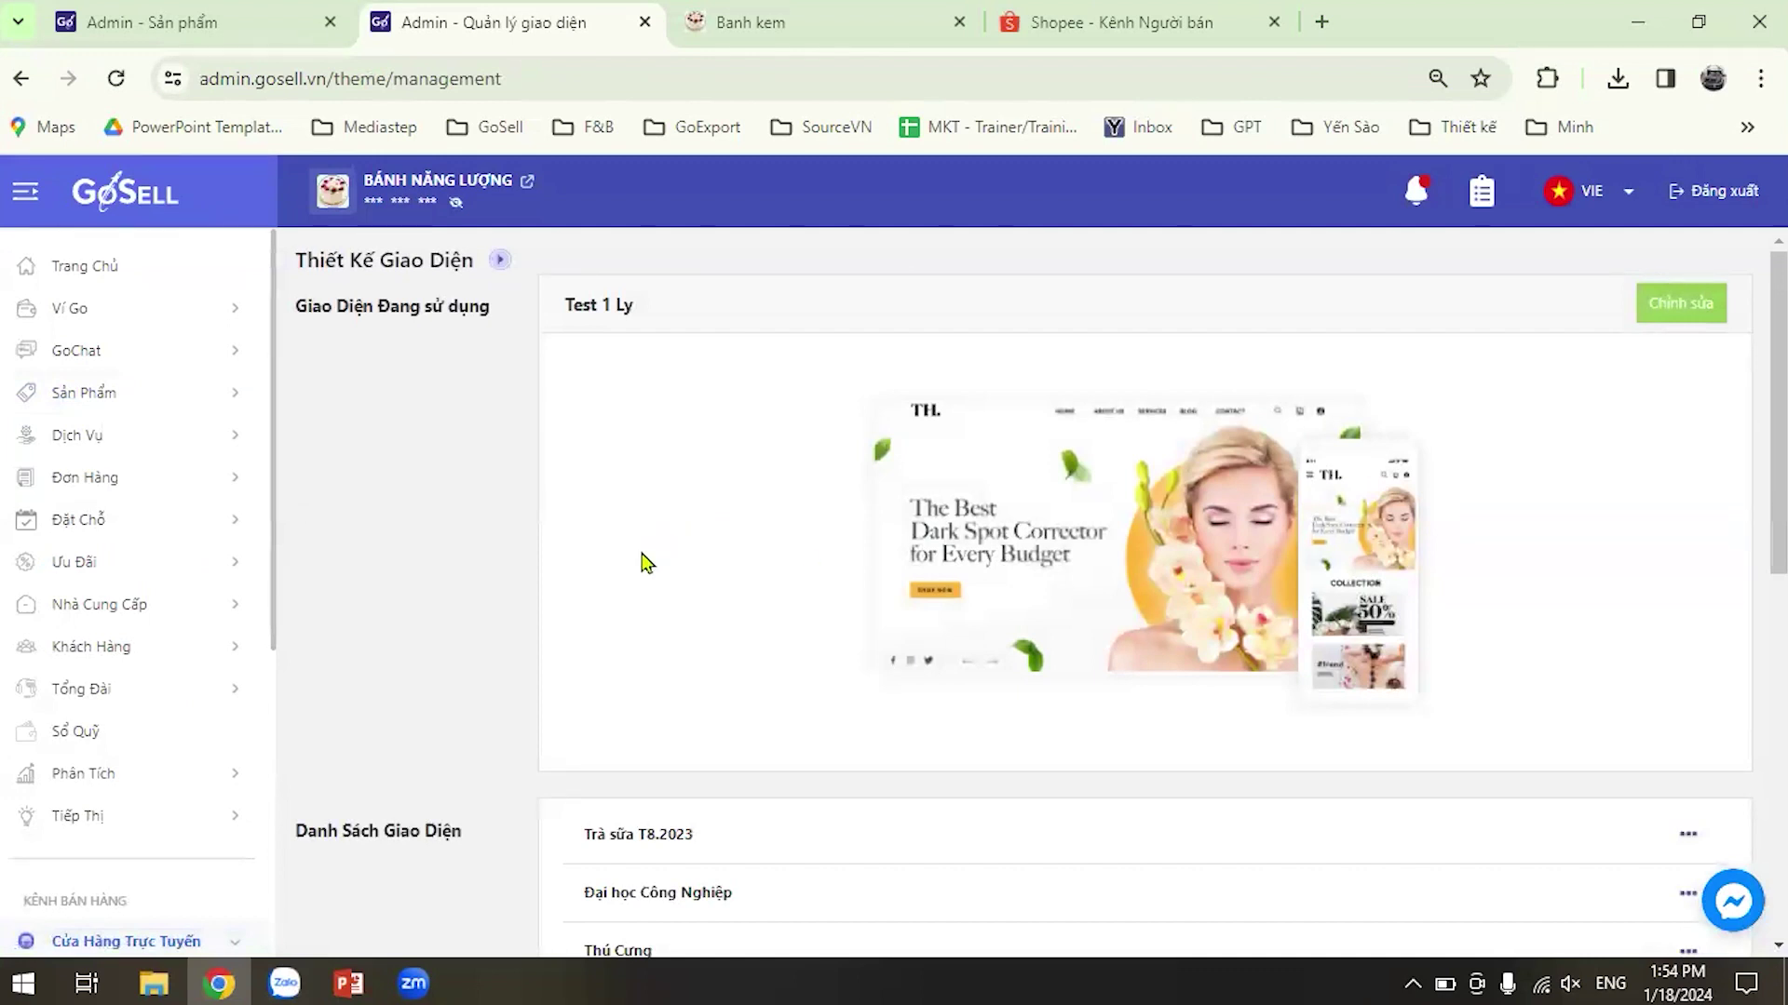
Look through the theme currently in use and the list of saved themes.
scroll(638, 563, down, 3)
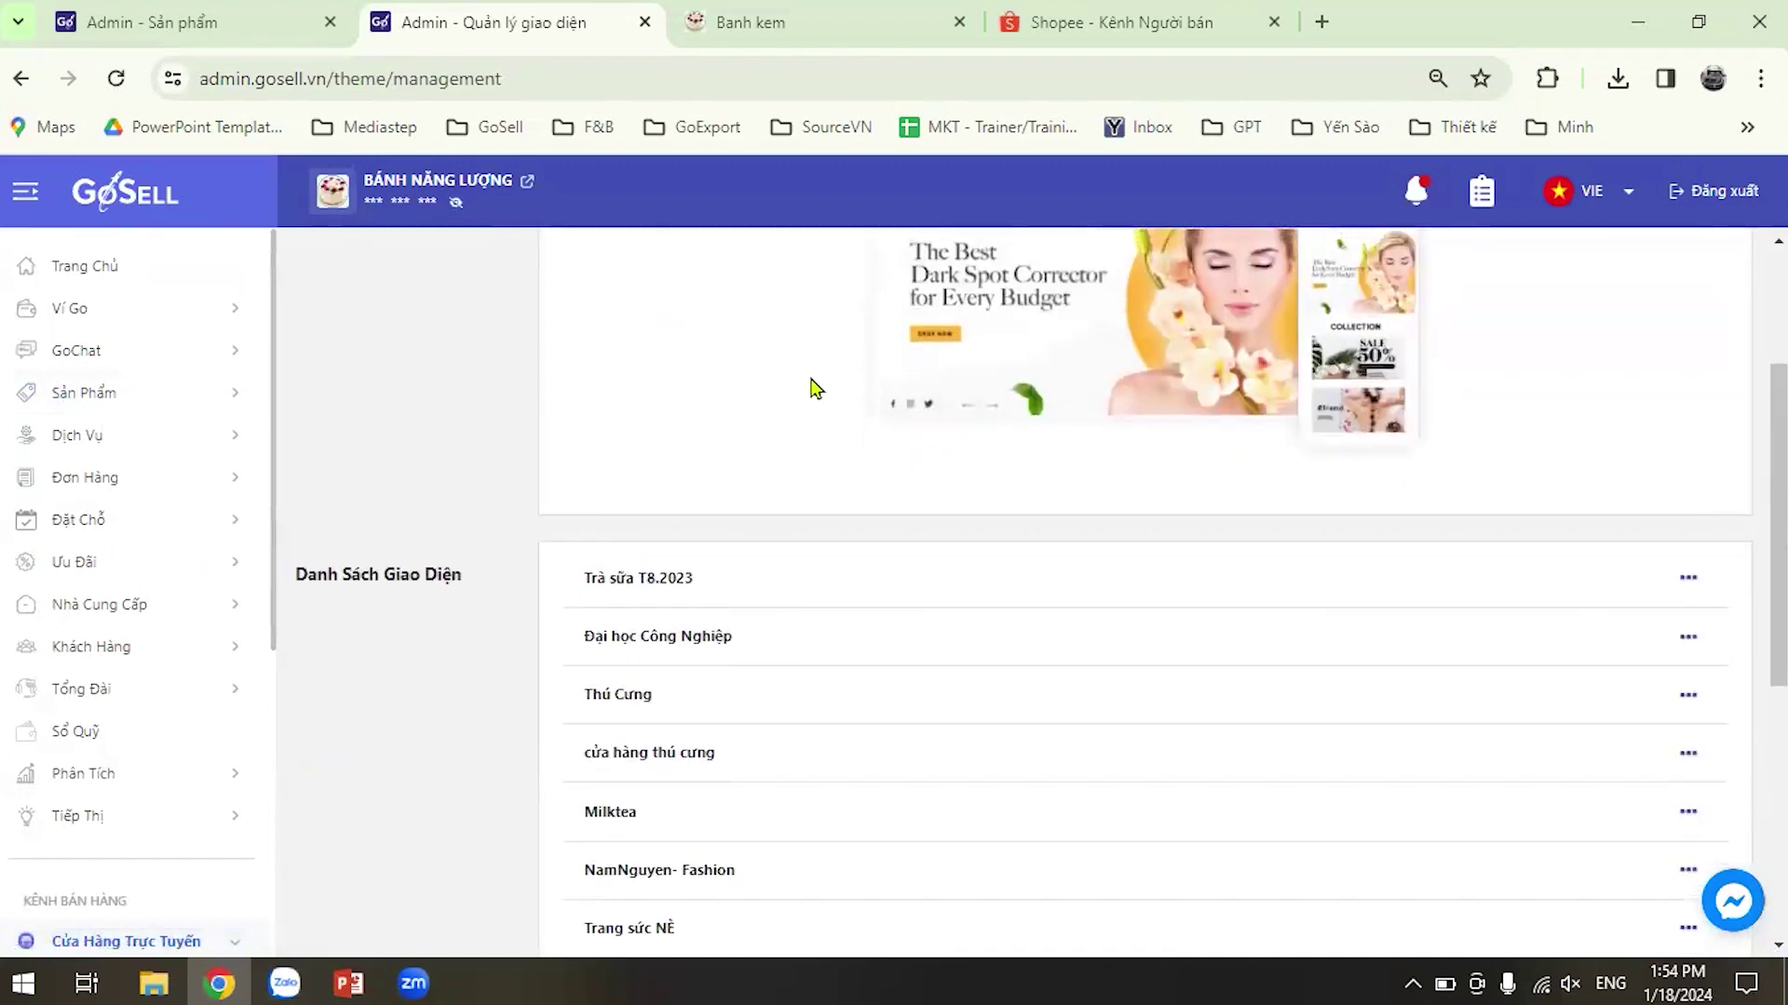
scroll(819, 381, up, 3)
scroll(815, 384, down, 4)
scroll(814, 388, up, 4)
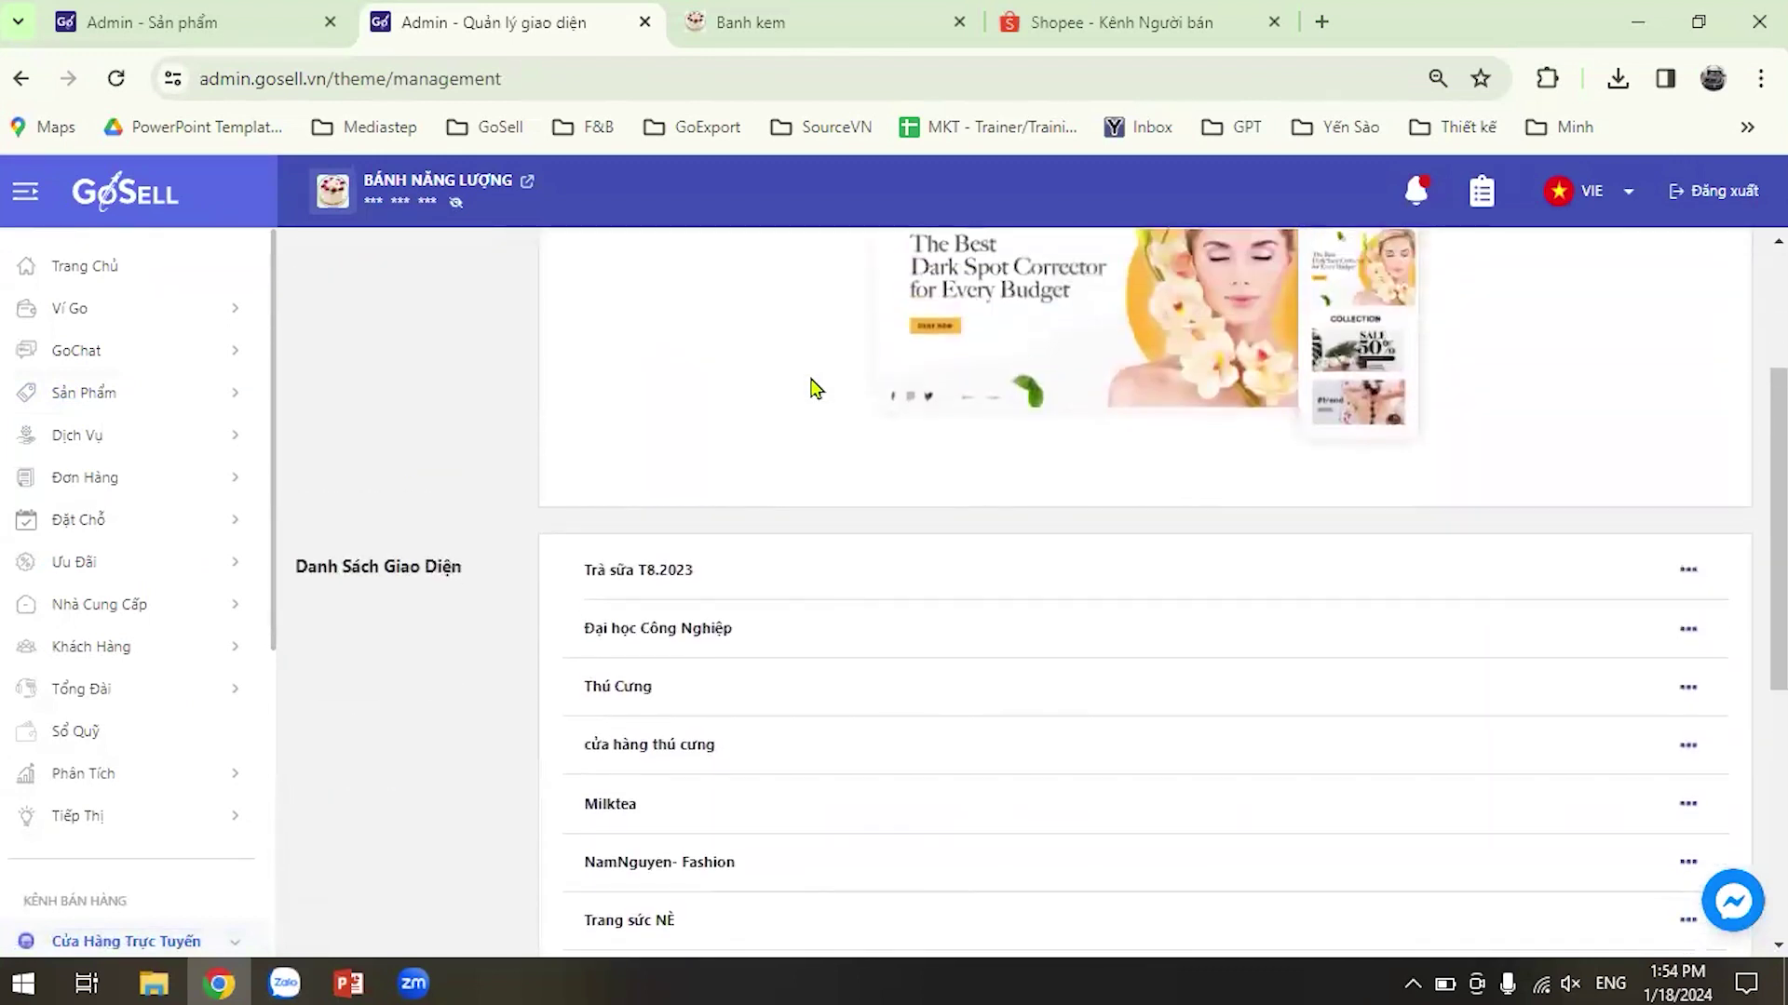
scroll(816, 387, down, 2)
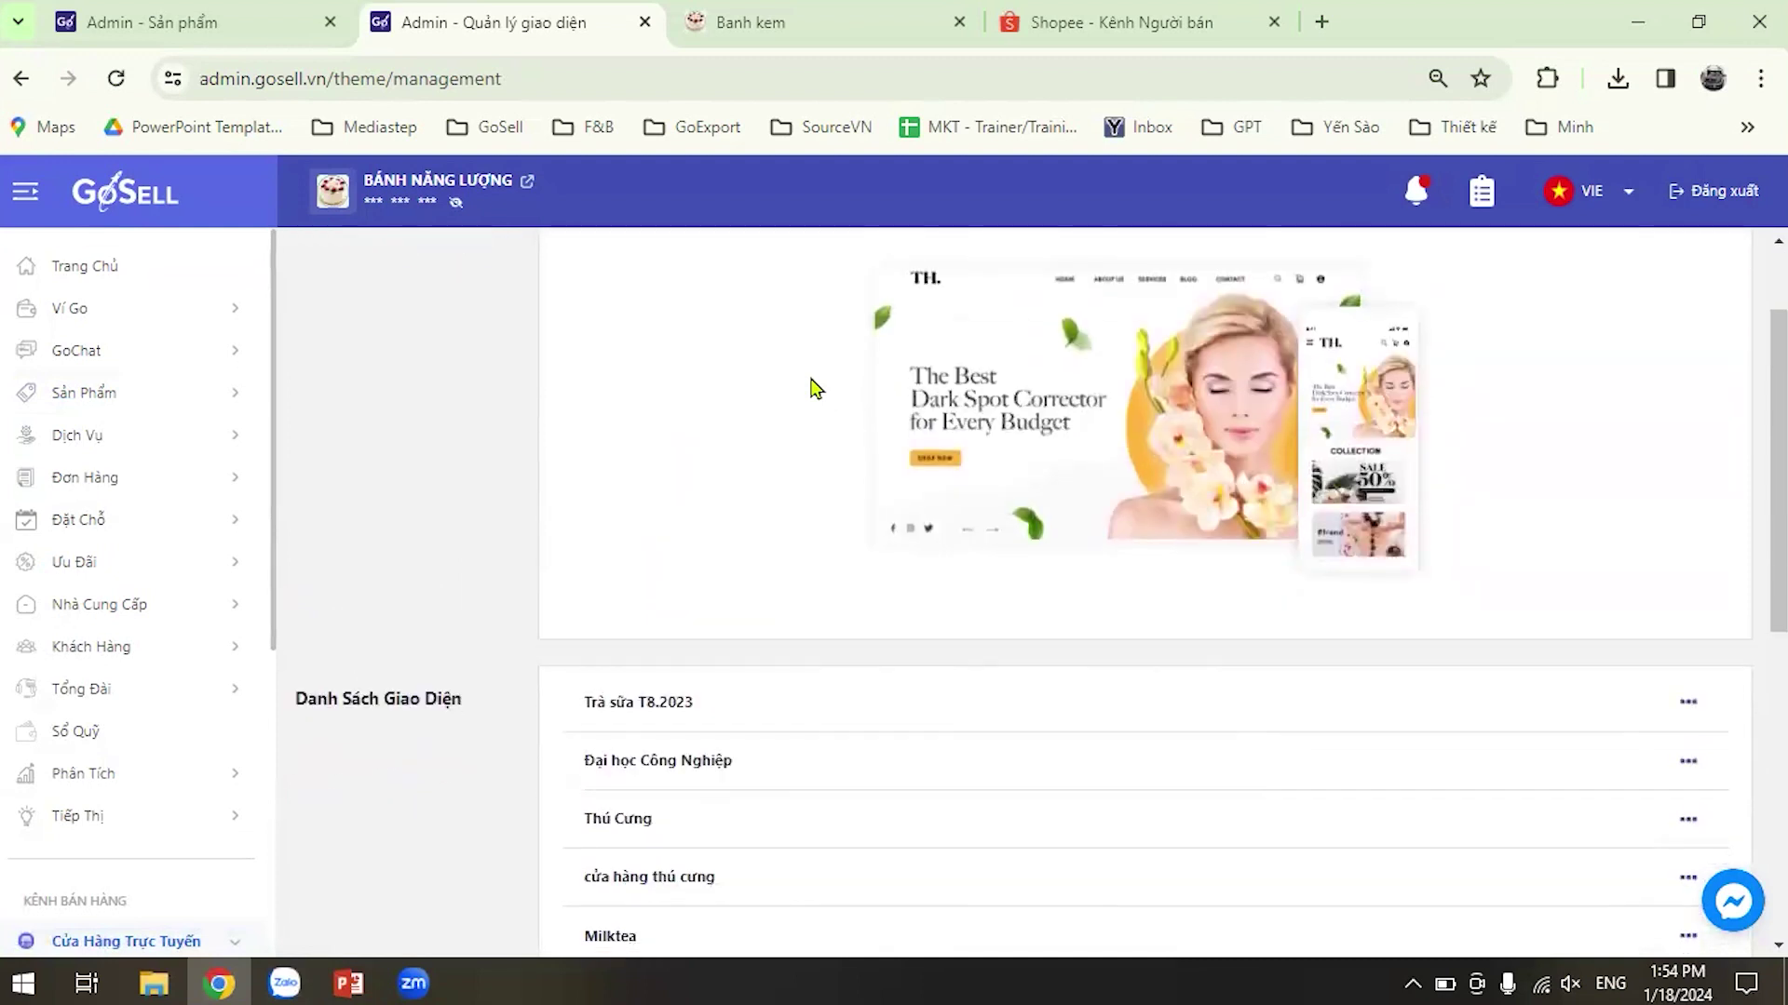
scroll(816, 387, down, 7)
scroll(815, 387, up, 9)
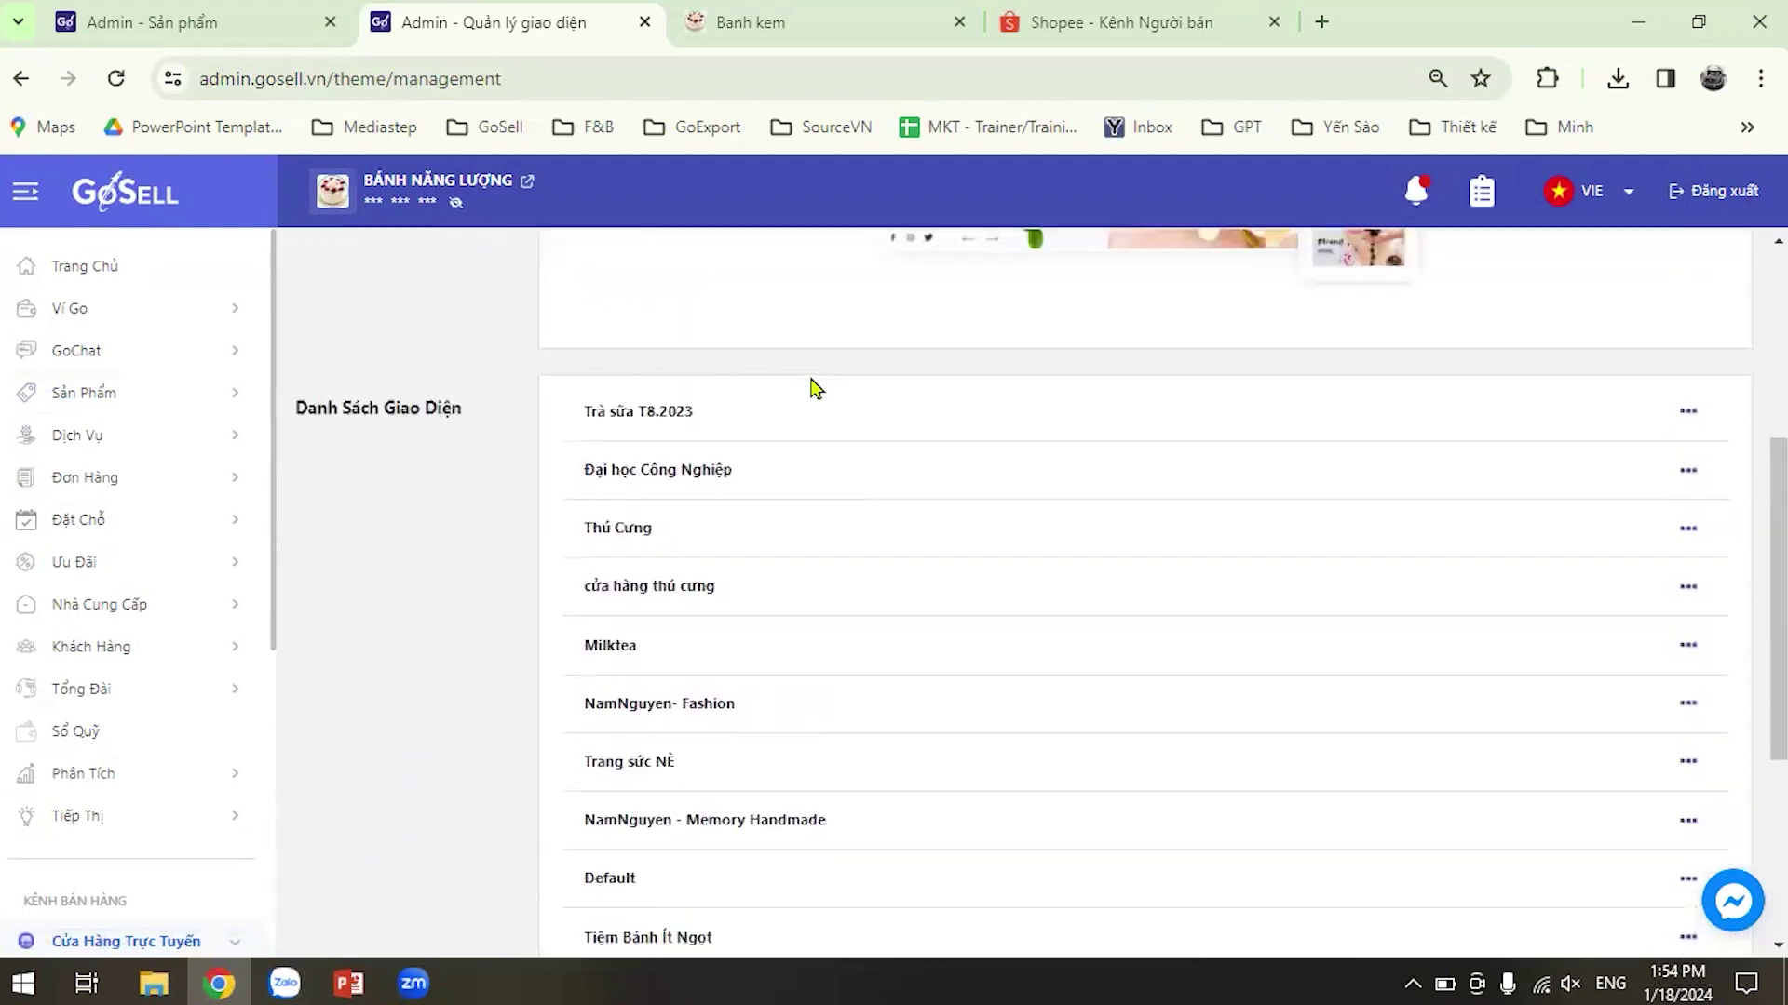
Open the online store's Danh Mục menu list and compare it with the storefront's navigation.
scroll(159, 568, down, 5)
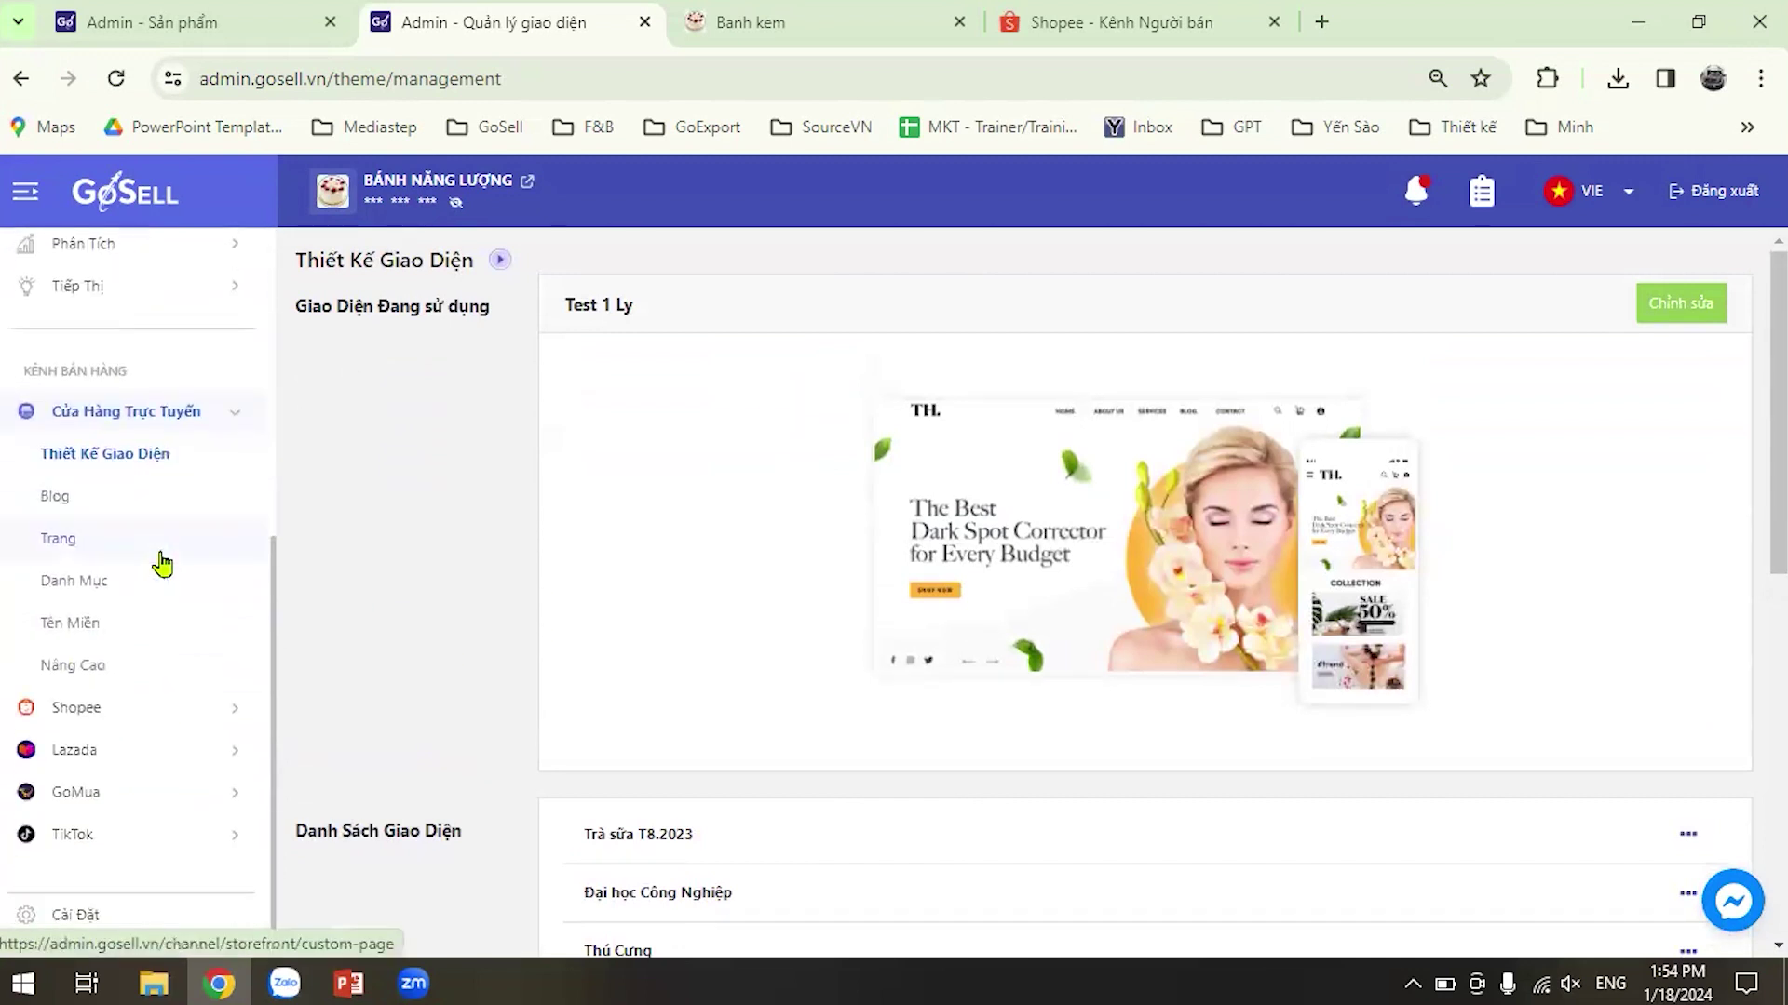
click(113, 596)
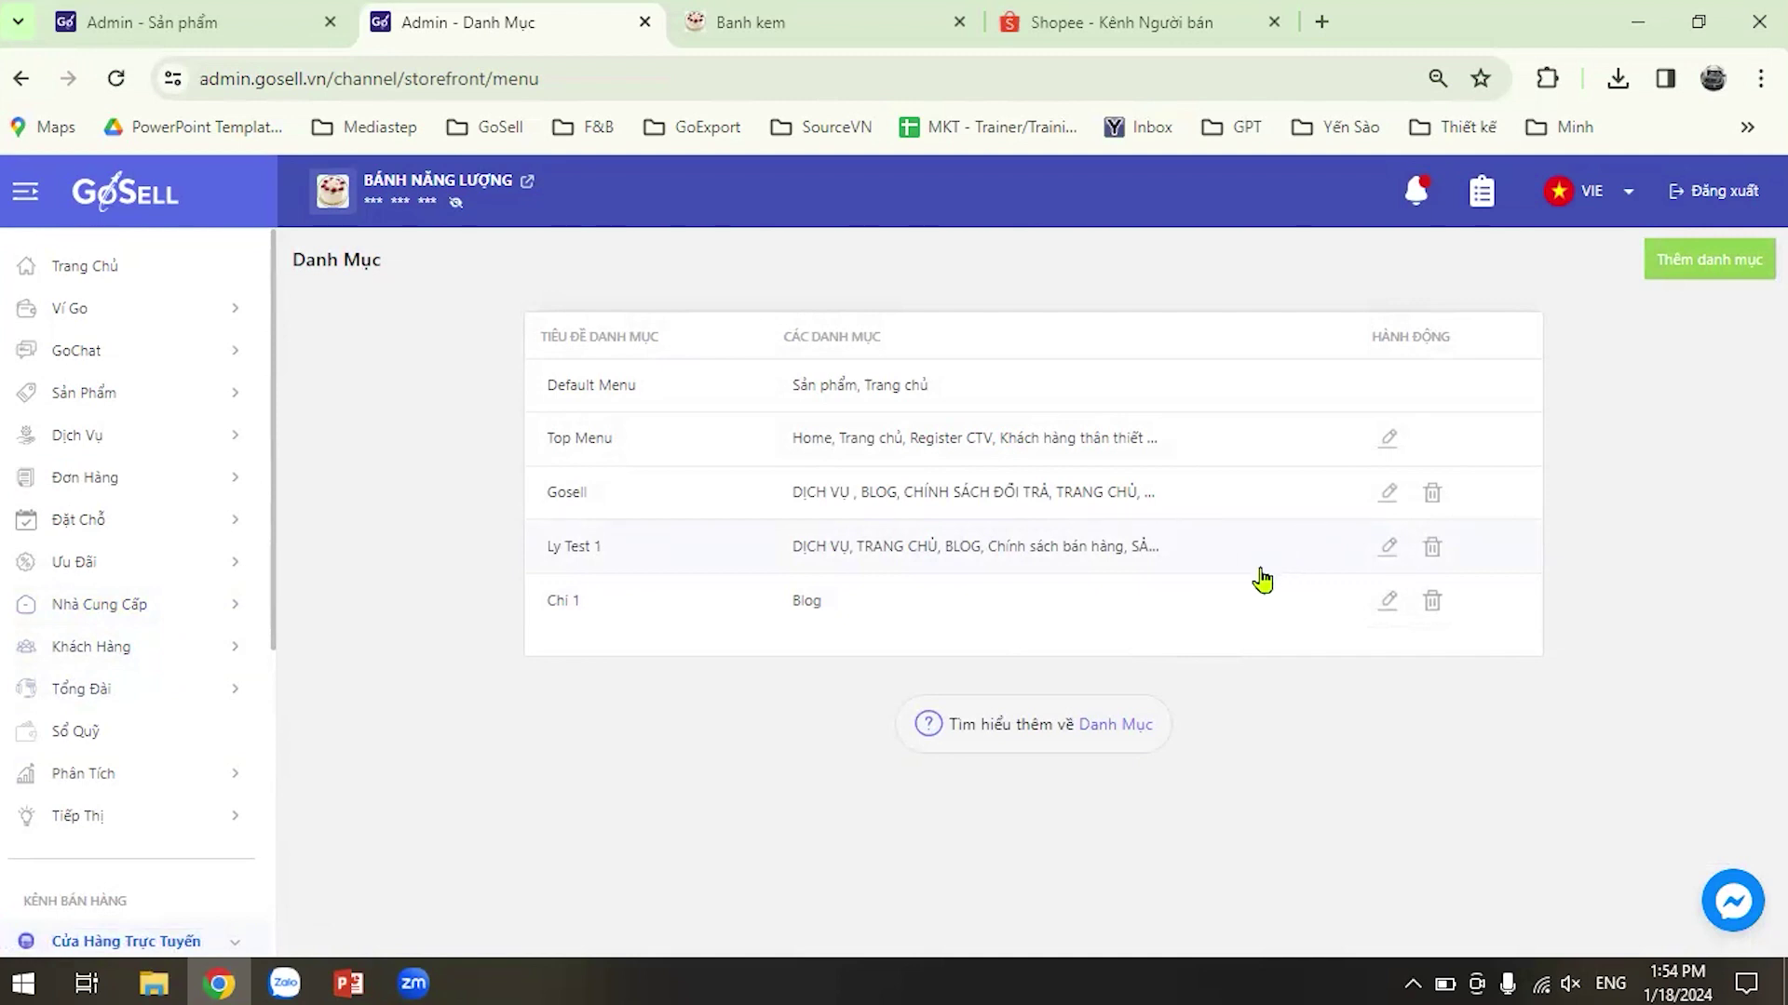
click(751, 11)
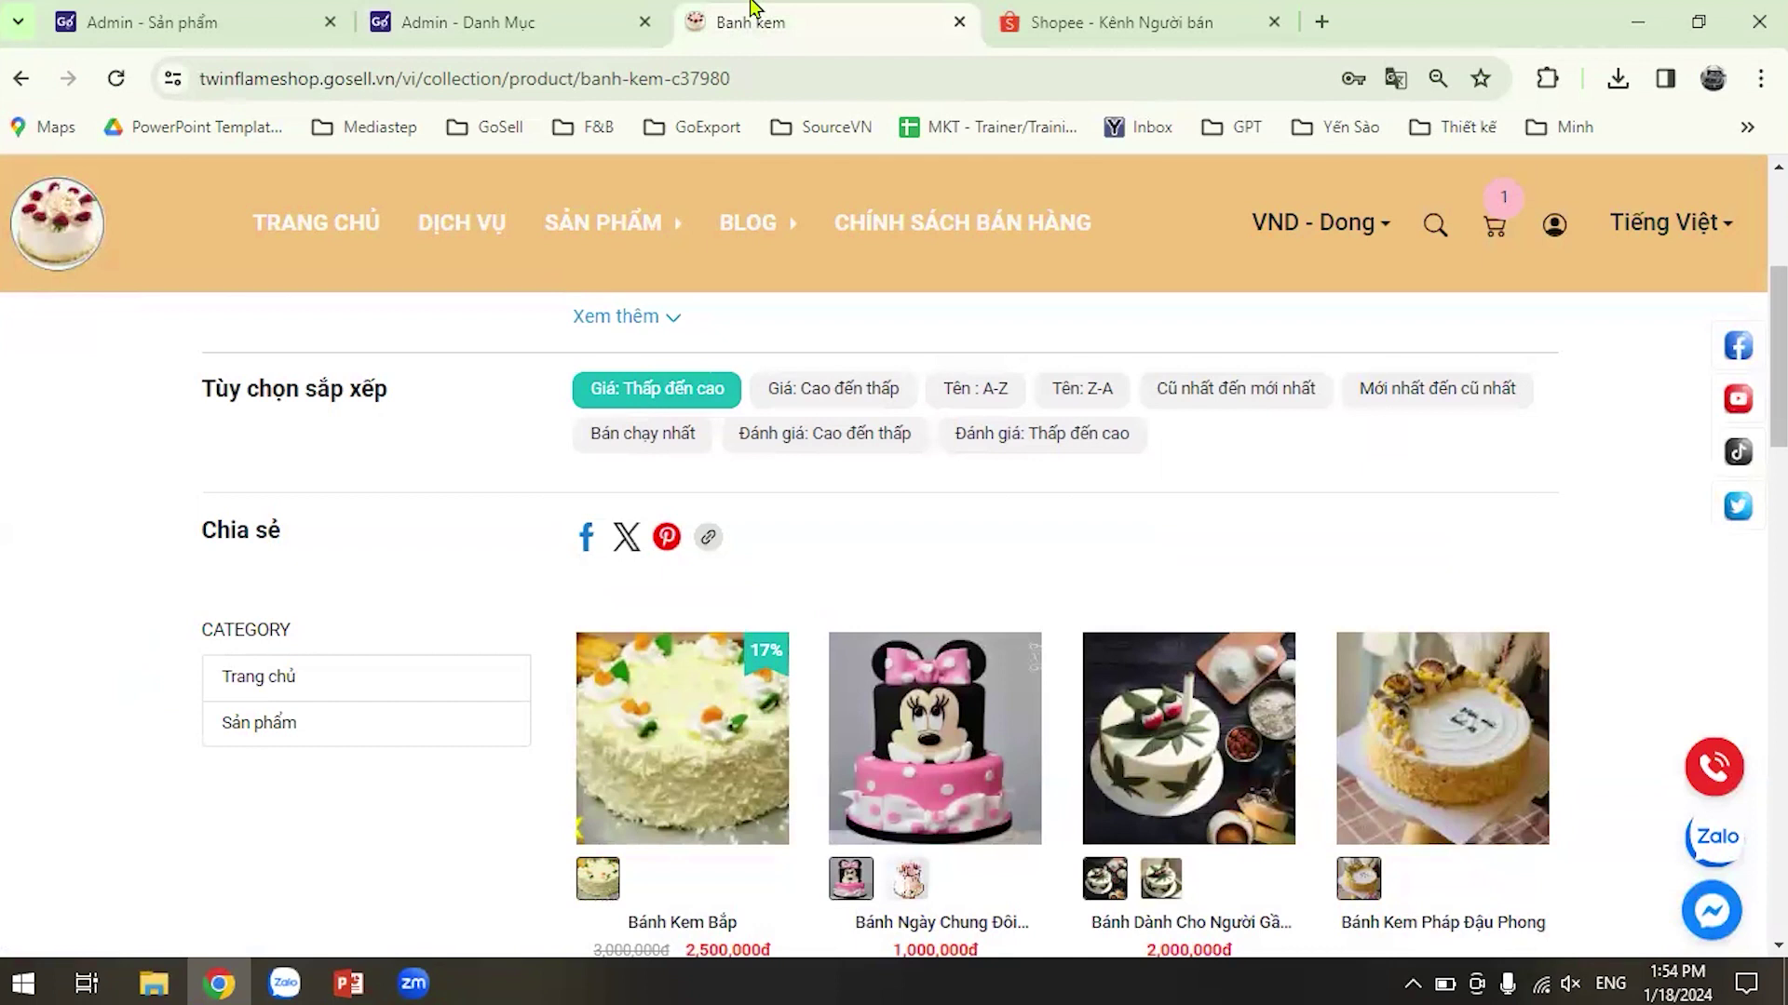
click(449, 19)
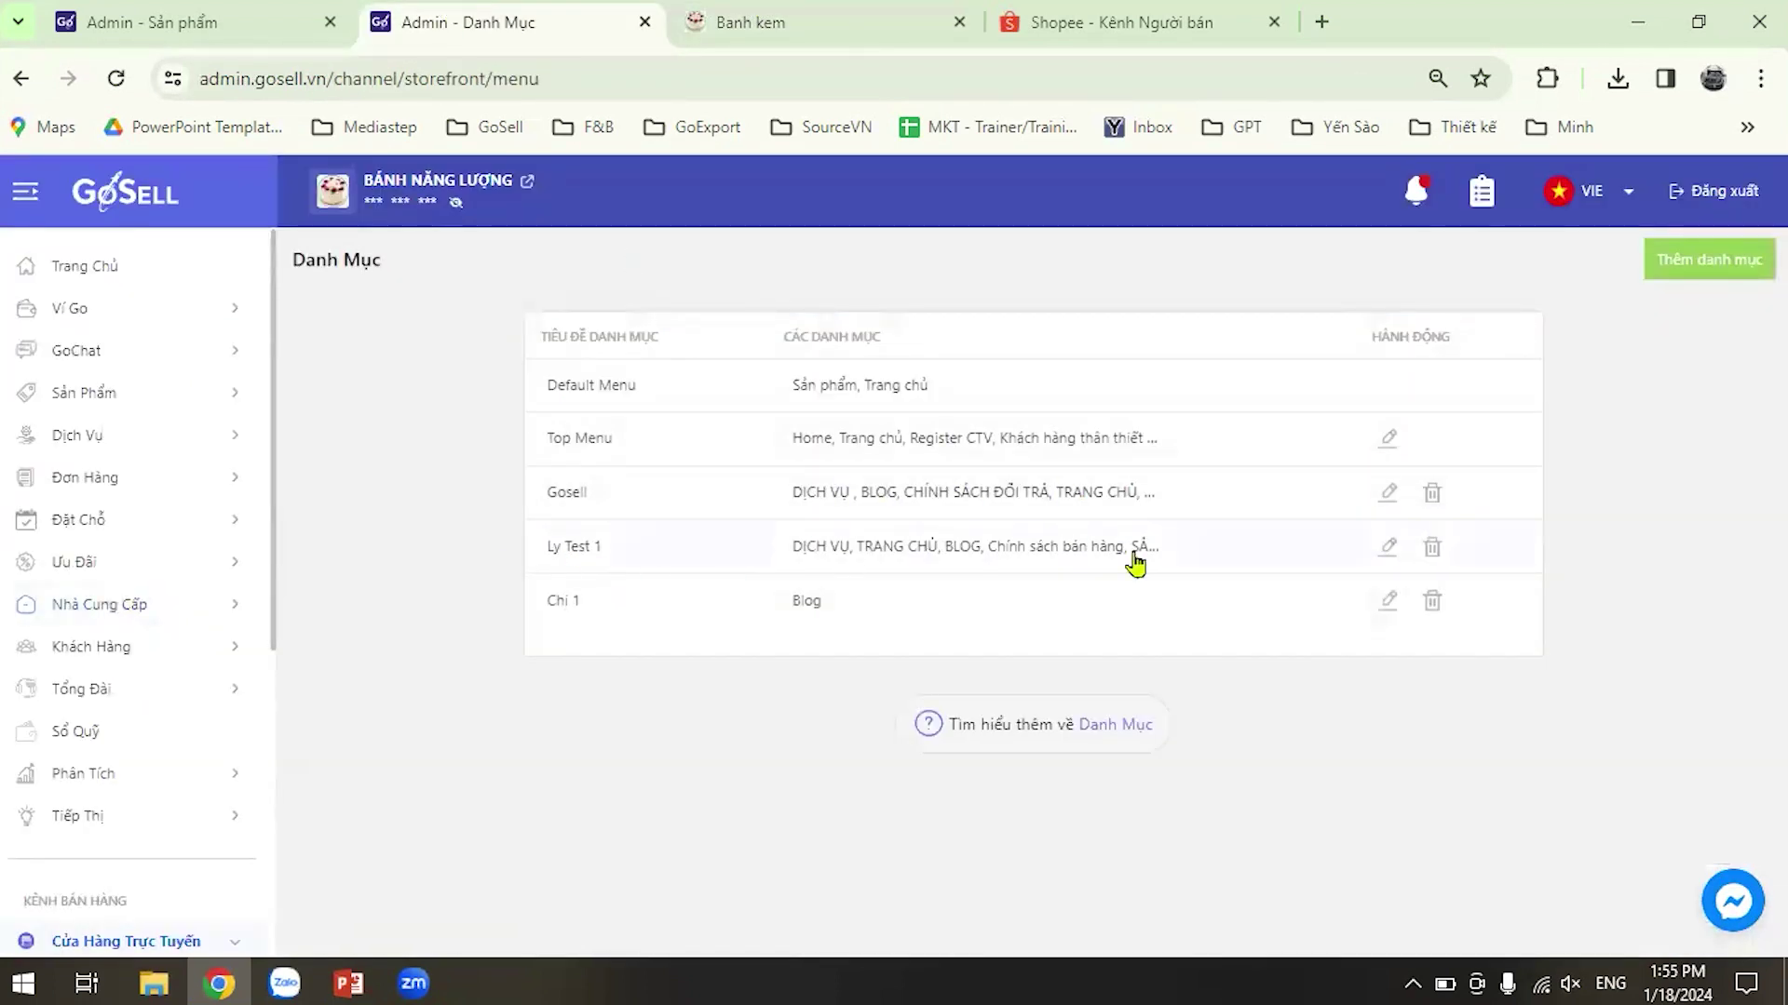
Open the Ly Test 1 menu for editing and review its items, including the collections under SẢN PHẨM.
click(1387, 548)
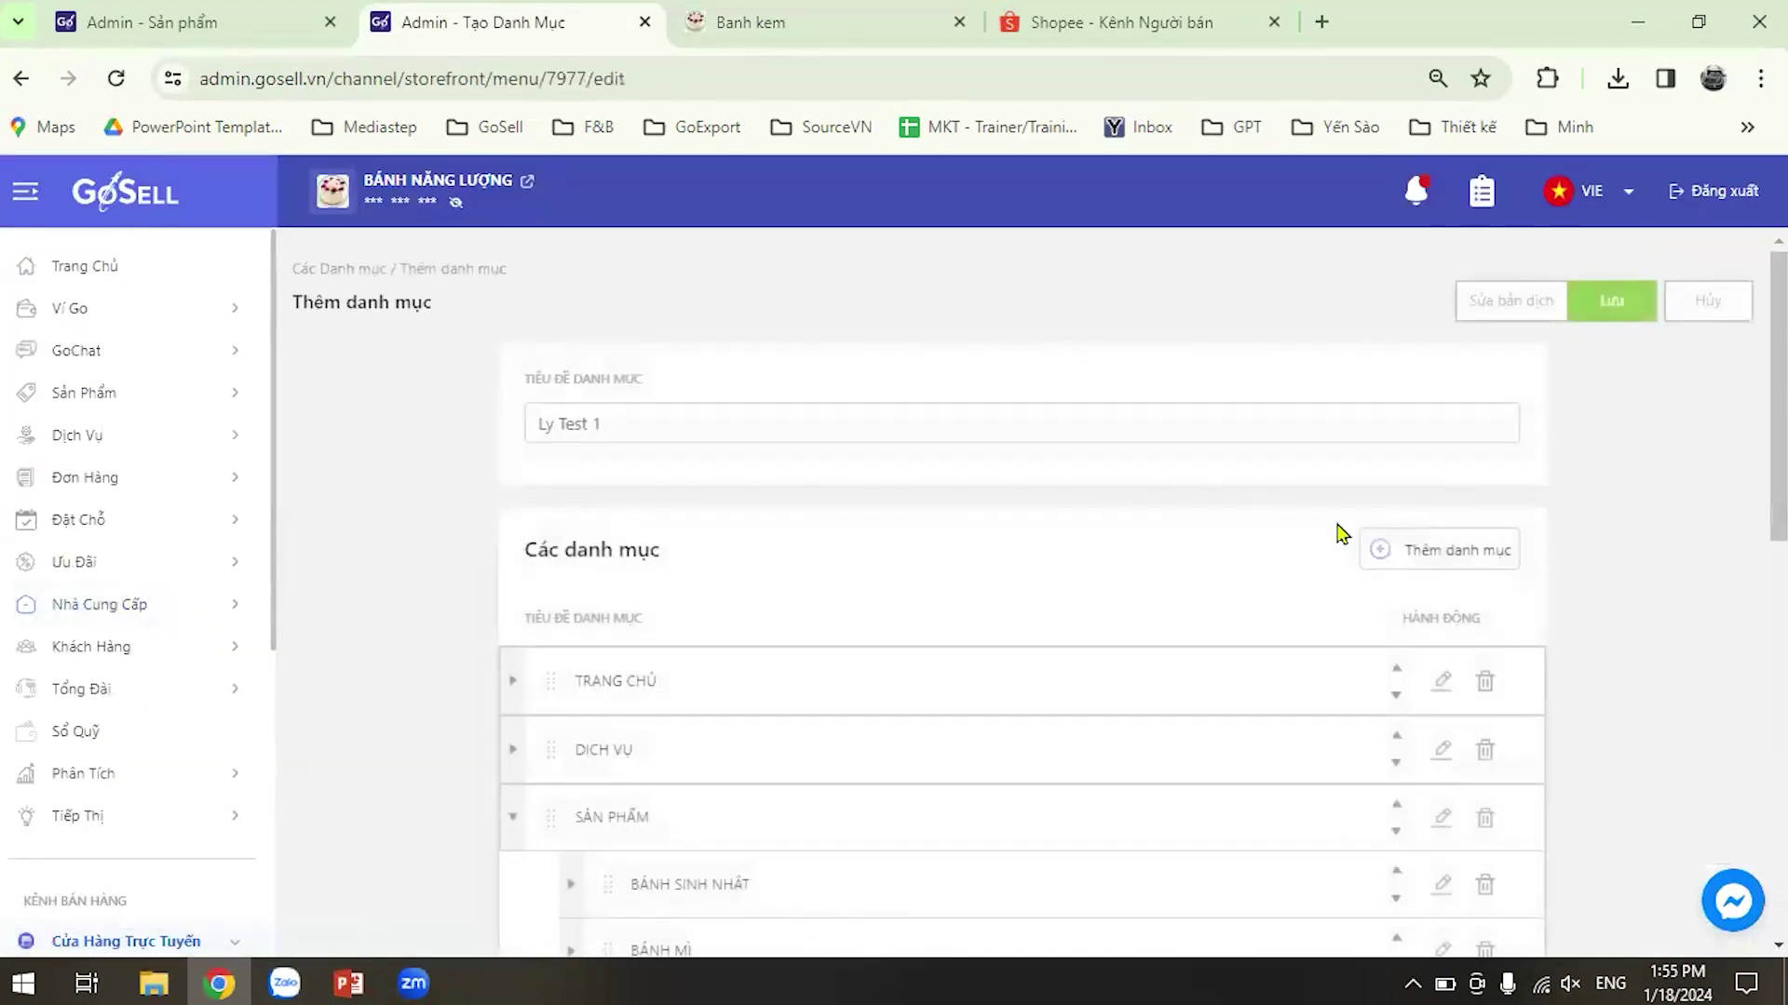
scroll(1160, 498, down, 1)
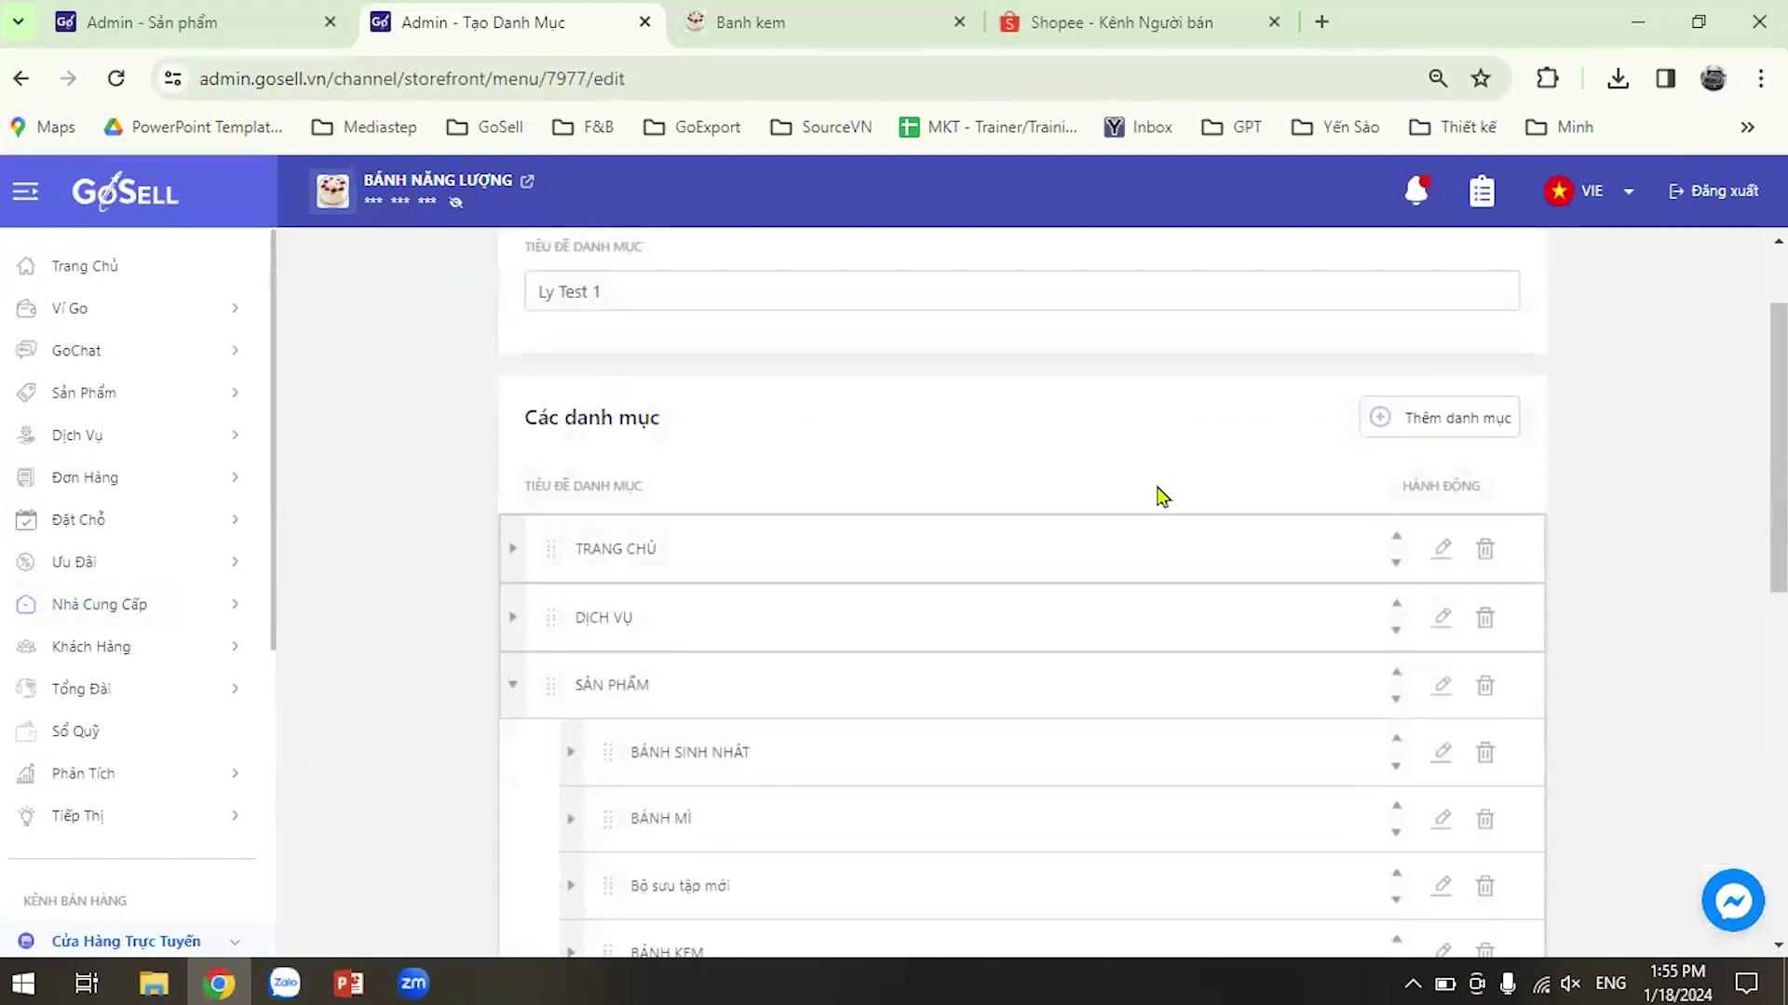
scroll(1580, 626, down, 1)
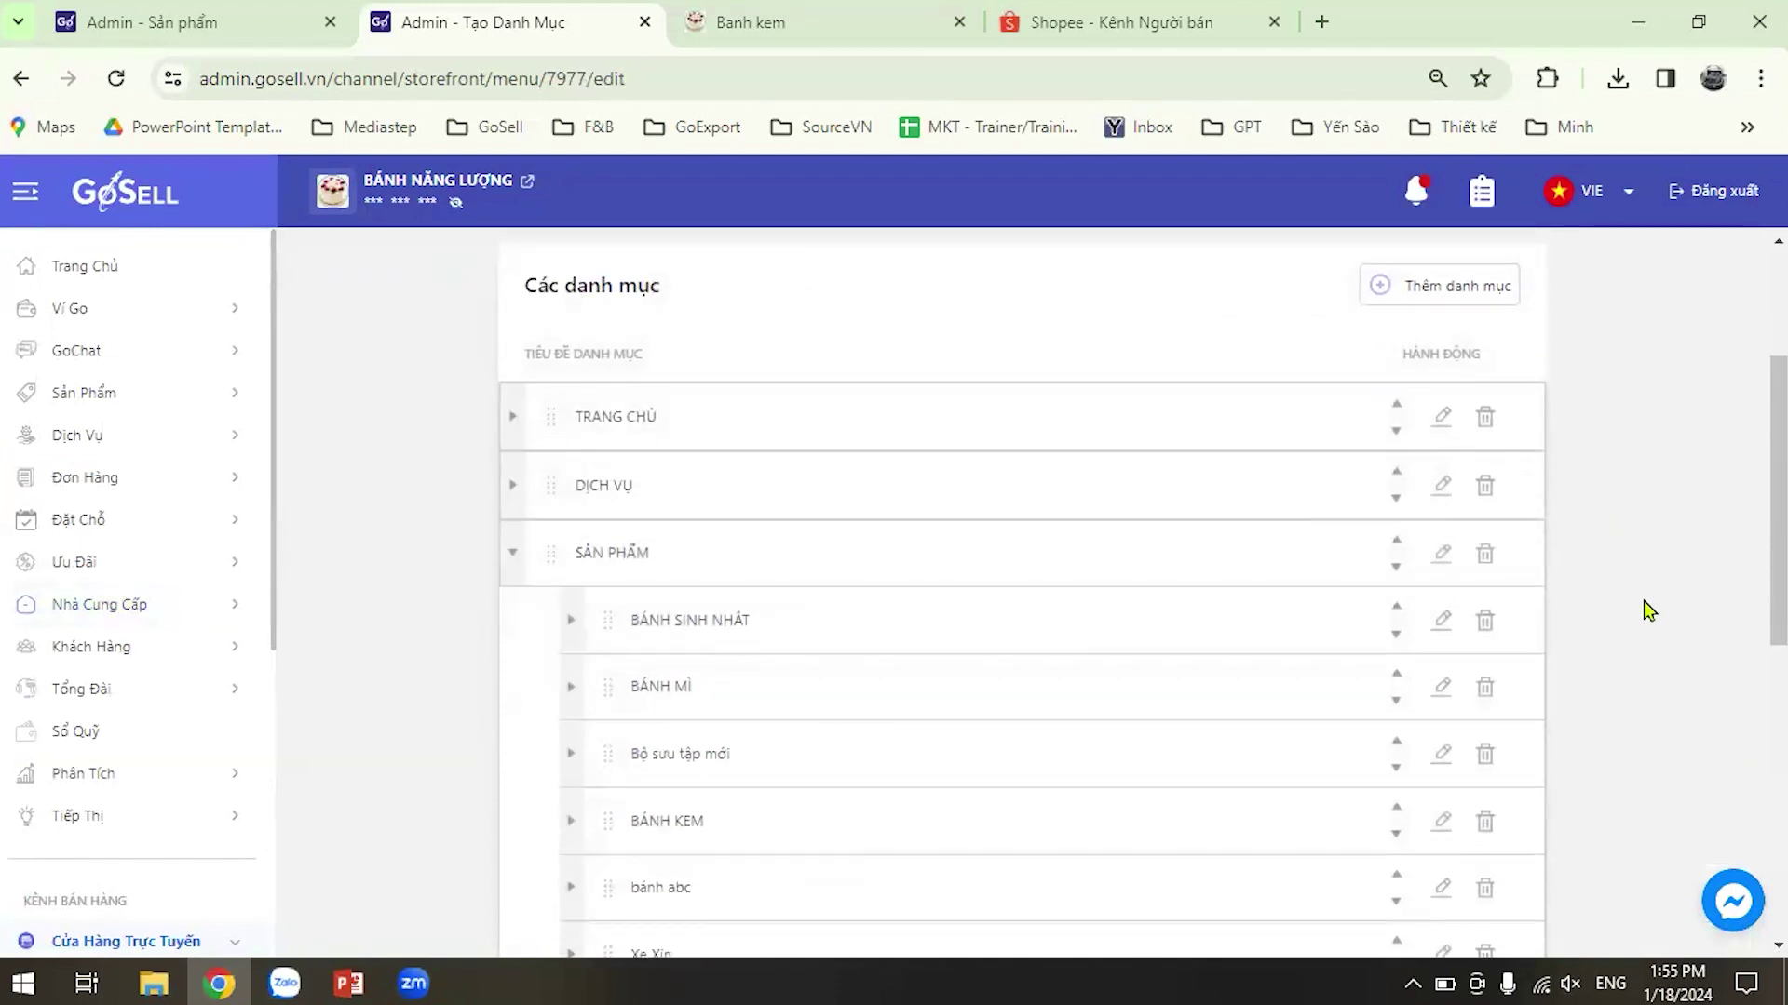
scroll(1644, 600, down, 1)
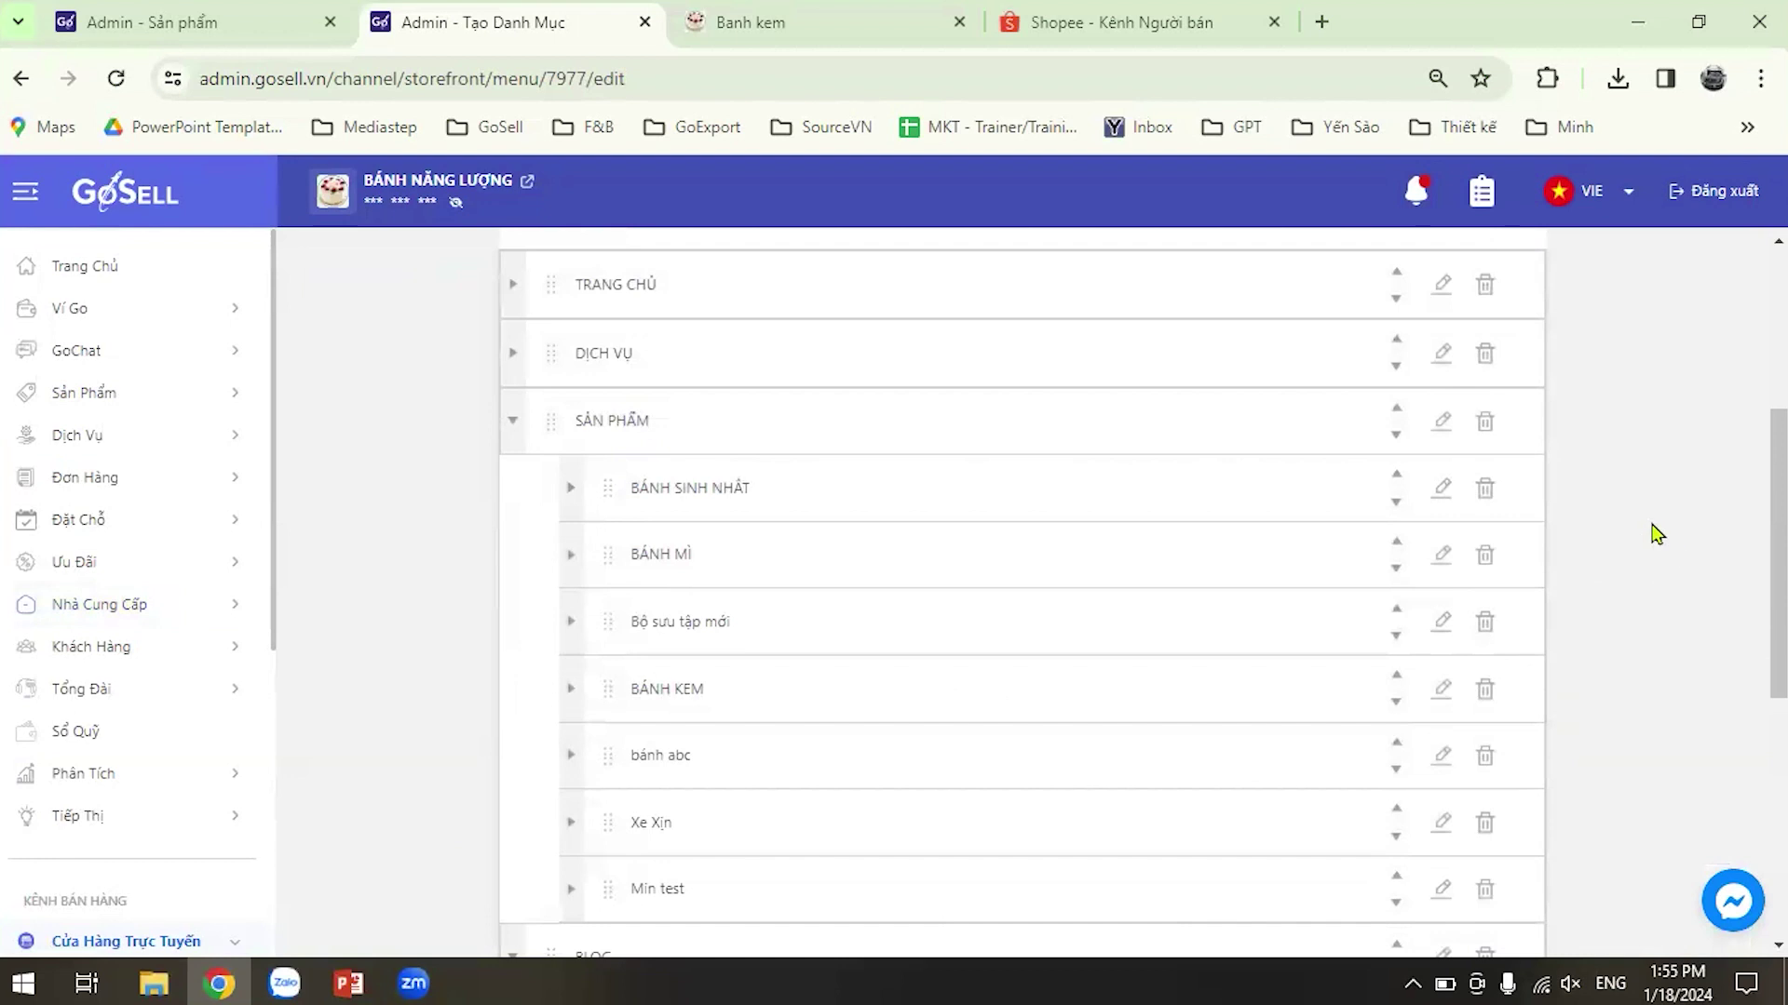
Compare the storefront's SẢN PHẨM submenu and navigation order with the items in the menu editor.
click(780, 20)
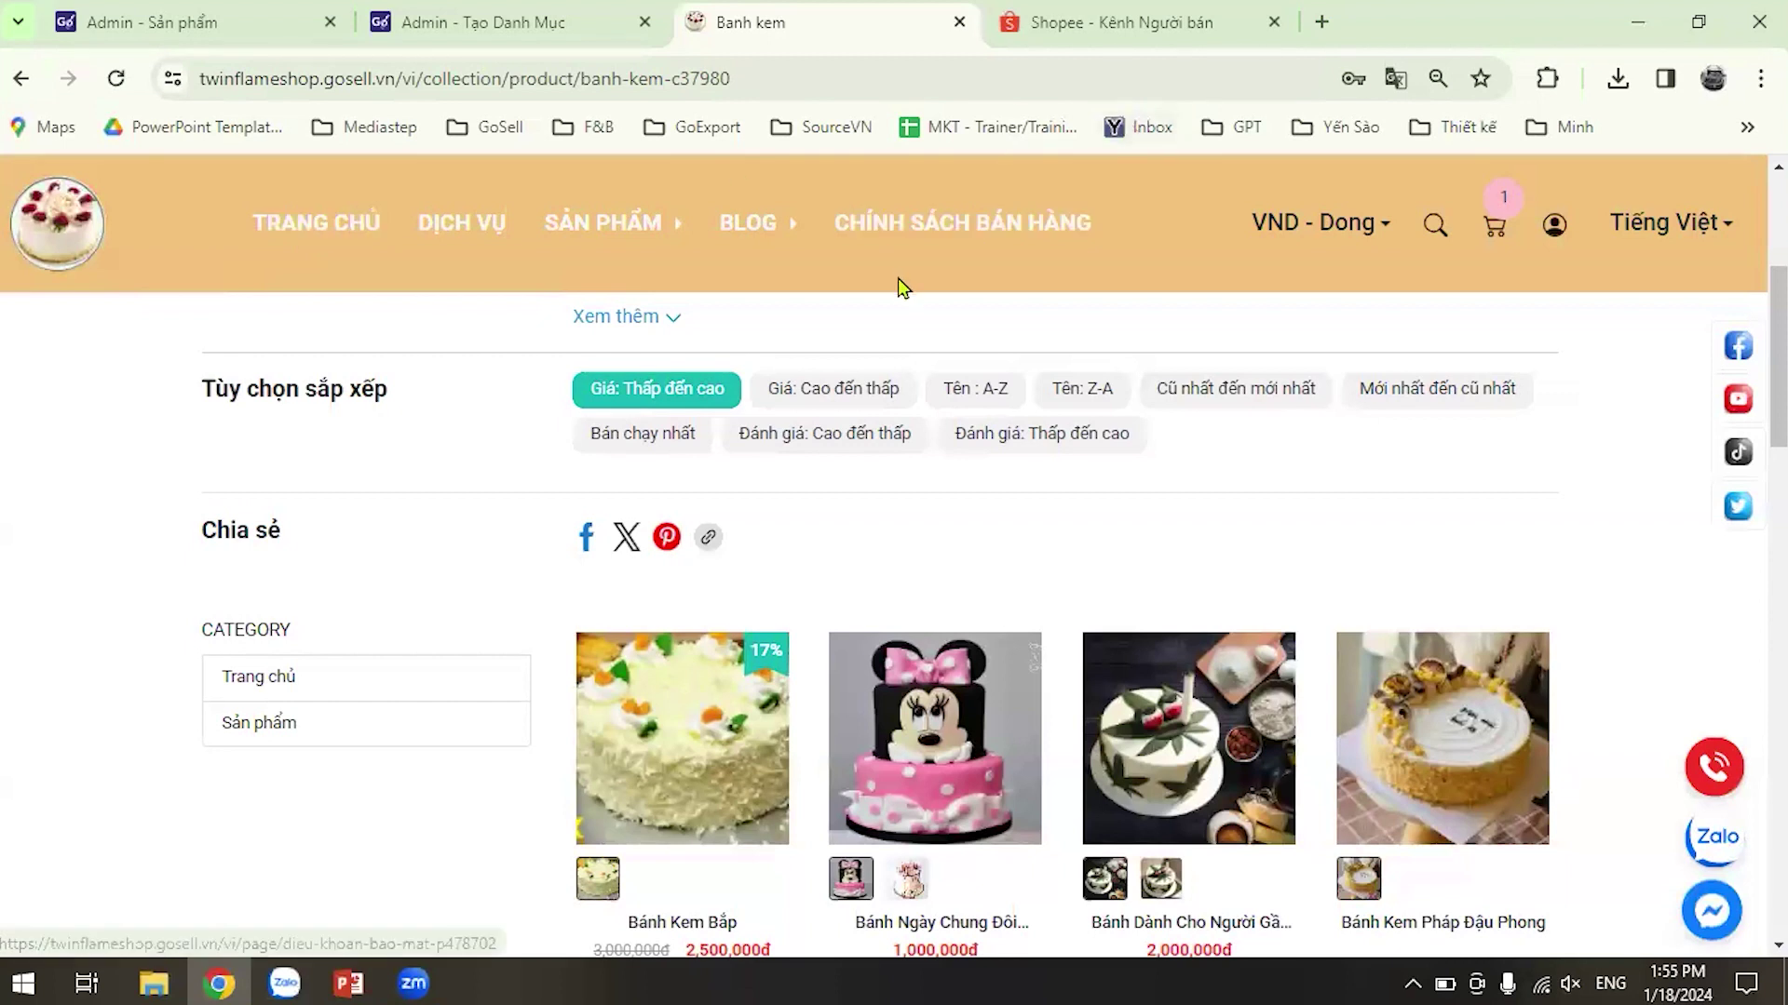
mouse_move(518, 231)
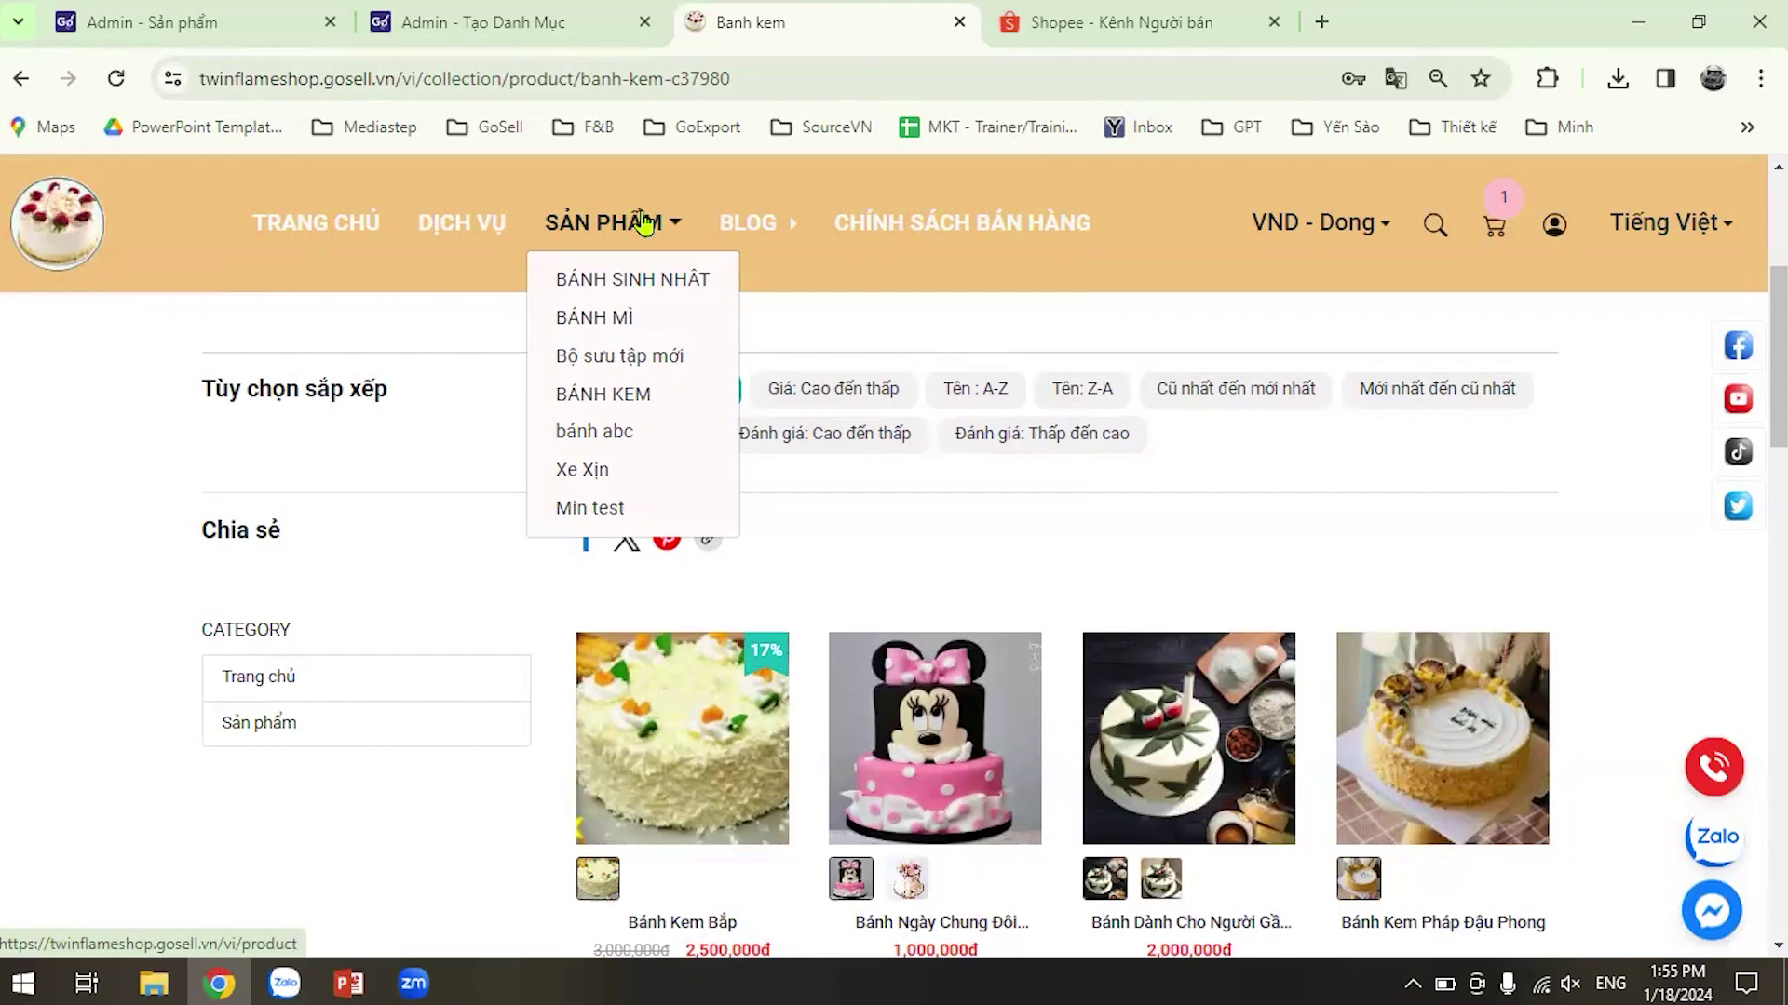
click(529, 28)
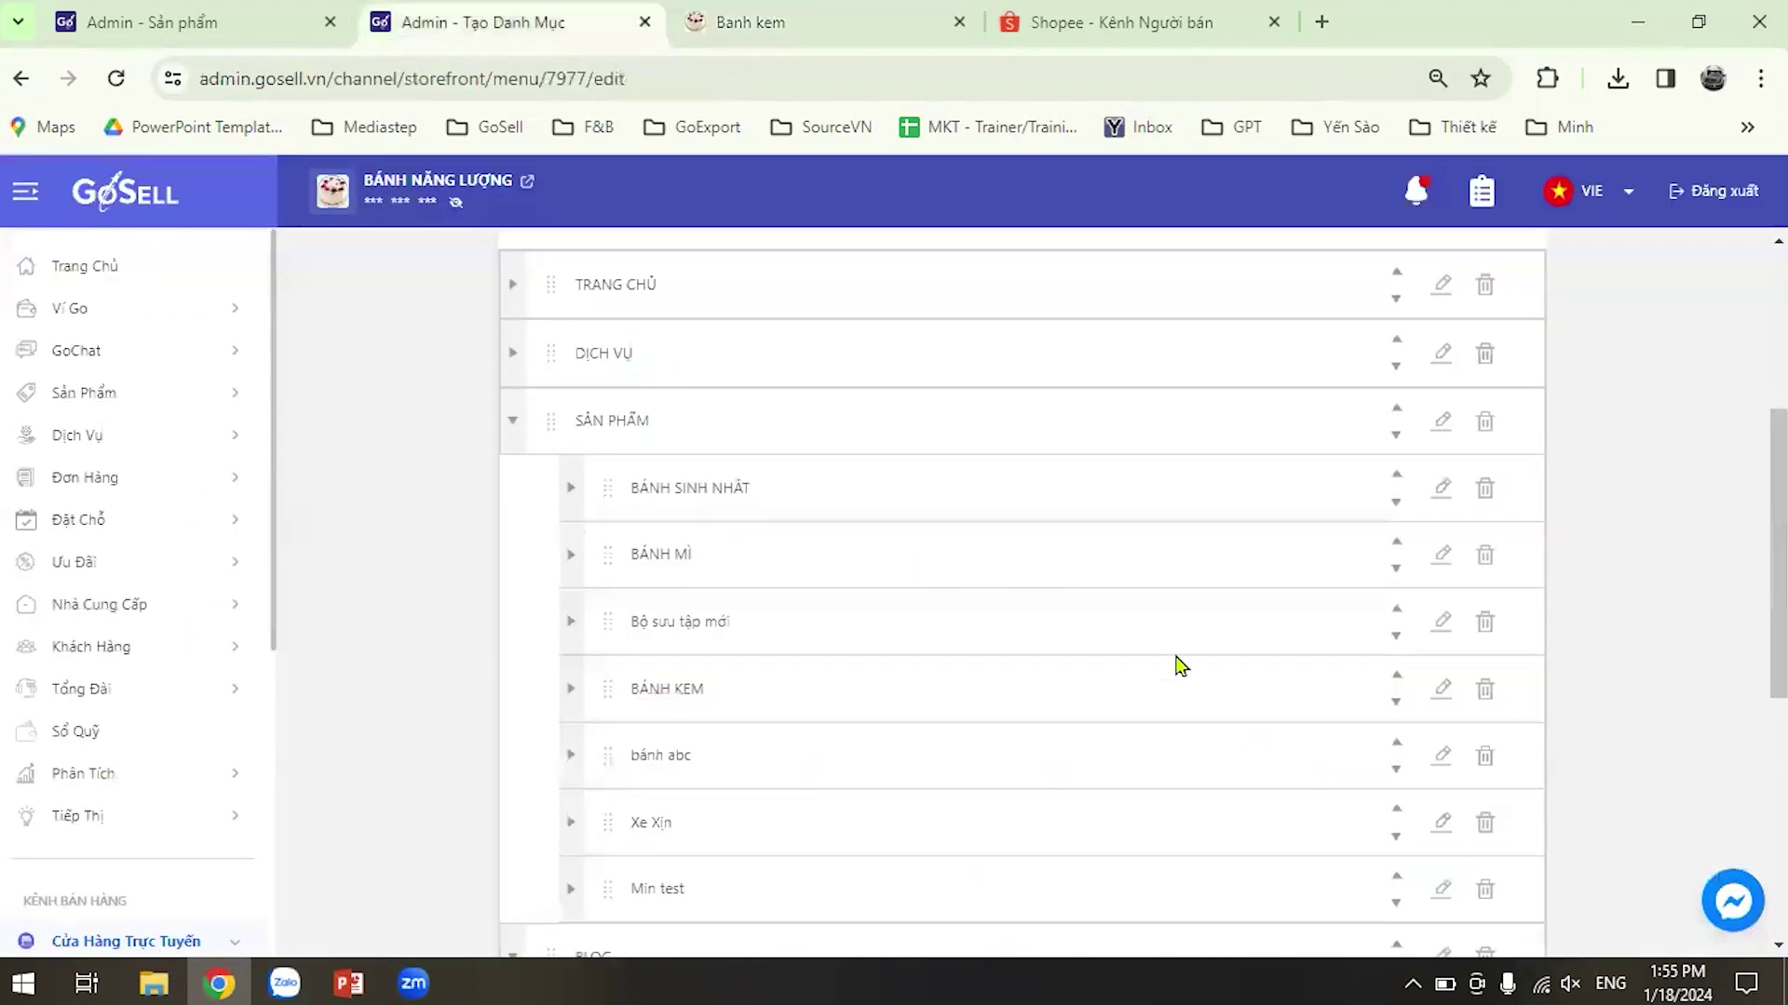
click(766, 28)
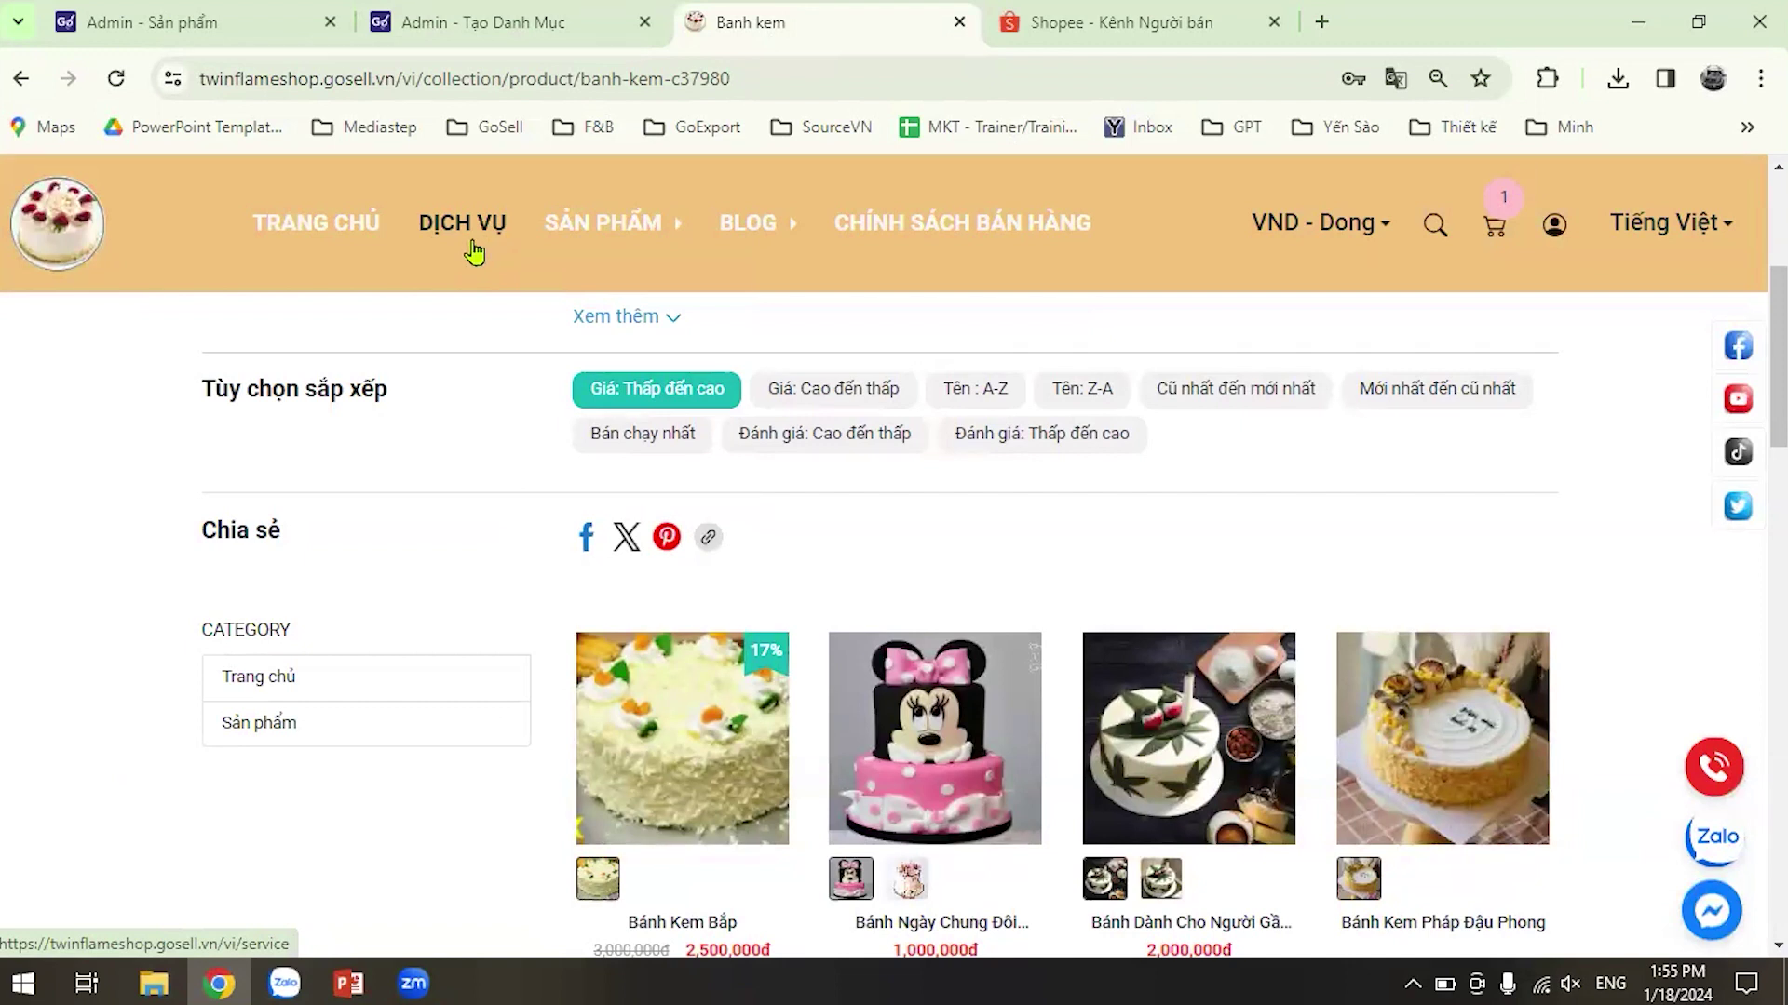
mouse_move(646, 230)
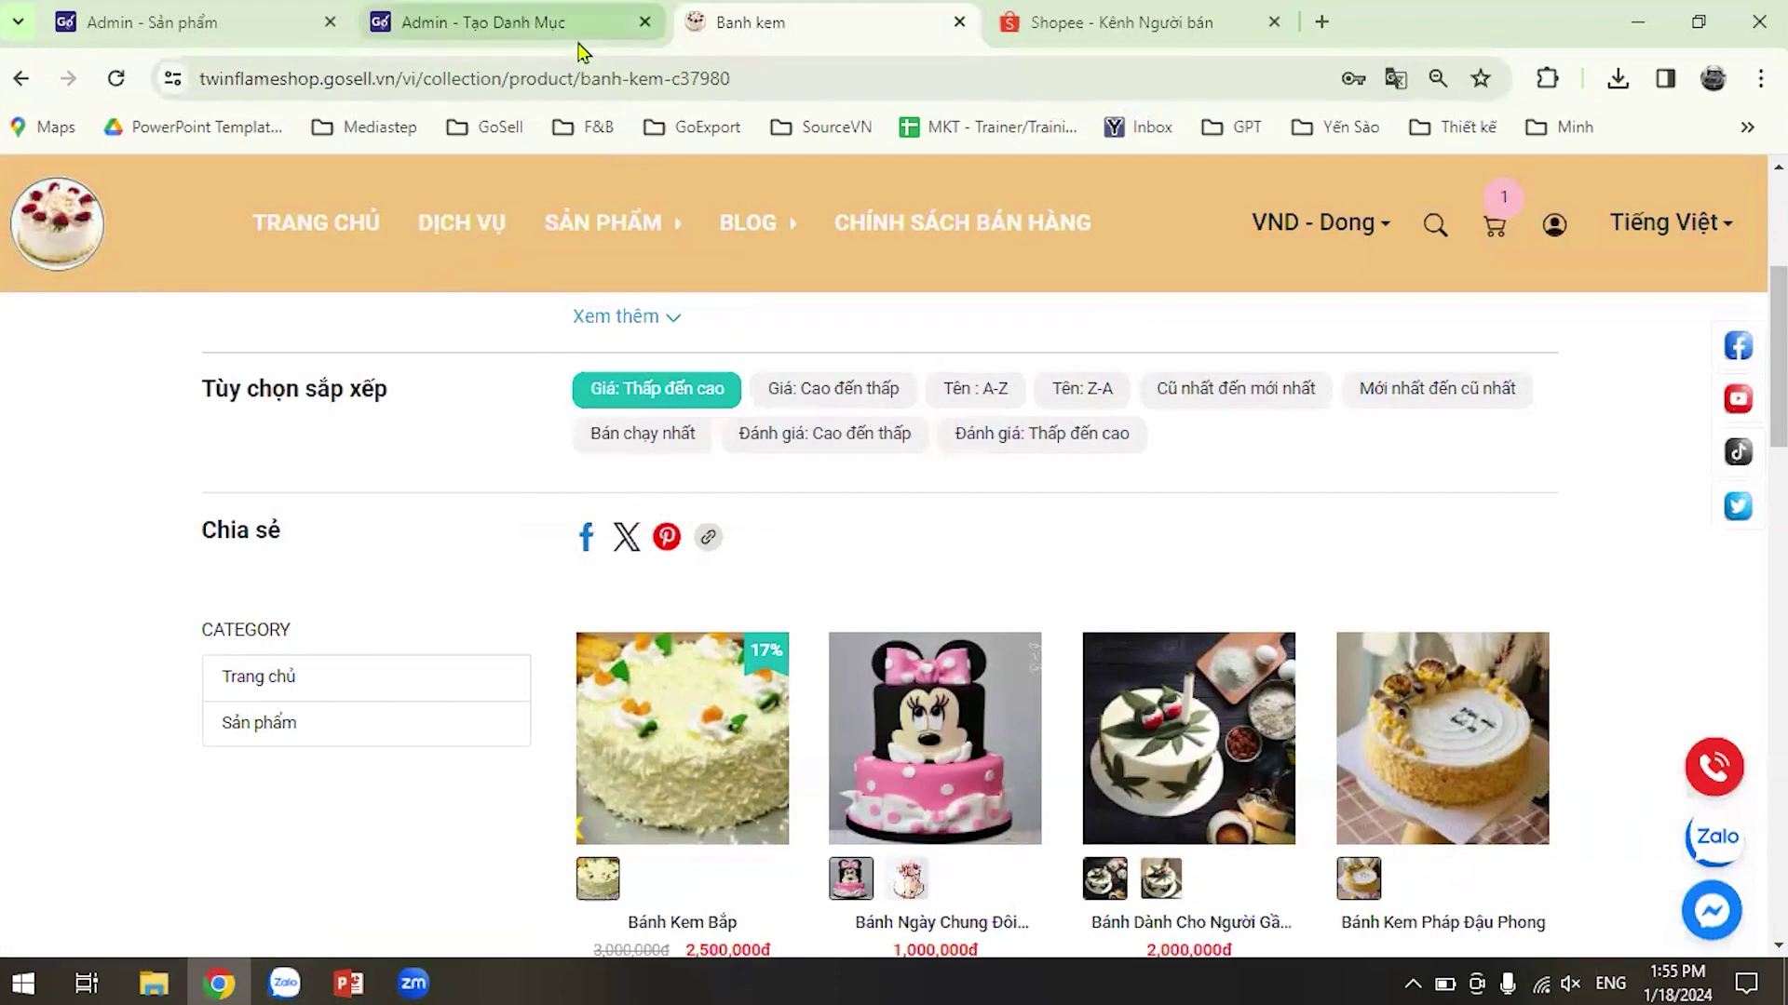
Move the SẢN PHẨM item below BLOG in the Ly Test 1 menu and check the new item order.
click(567, 24)
scroll(1159, 693, down, 1)
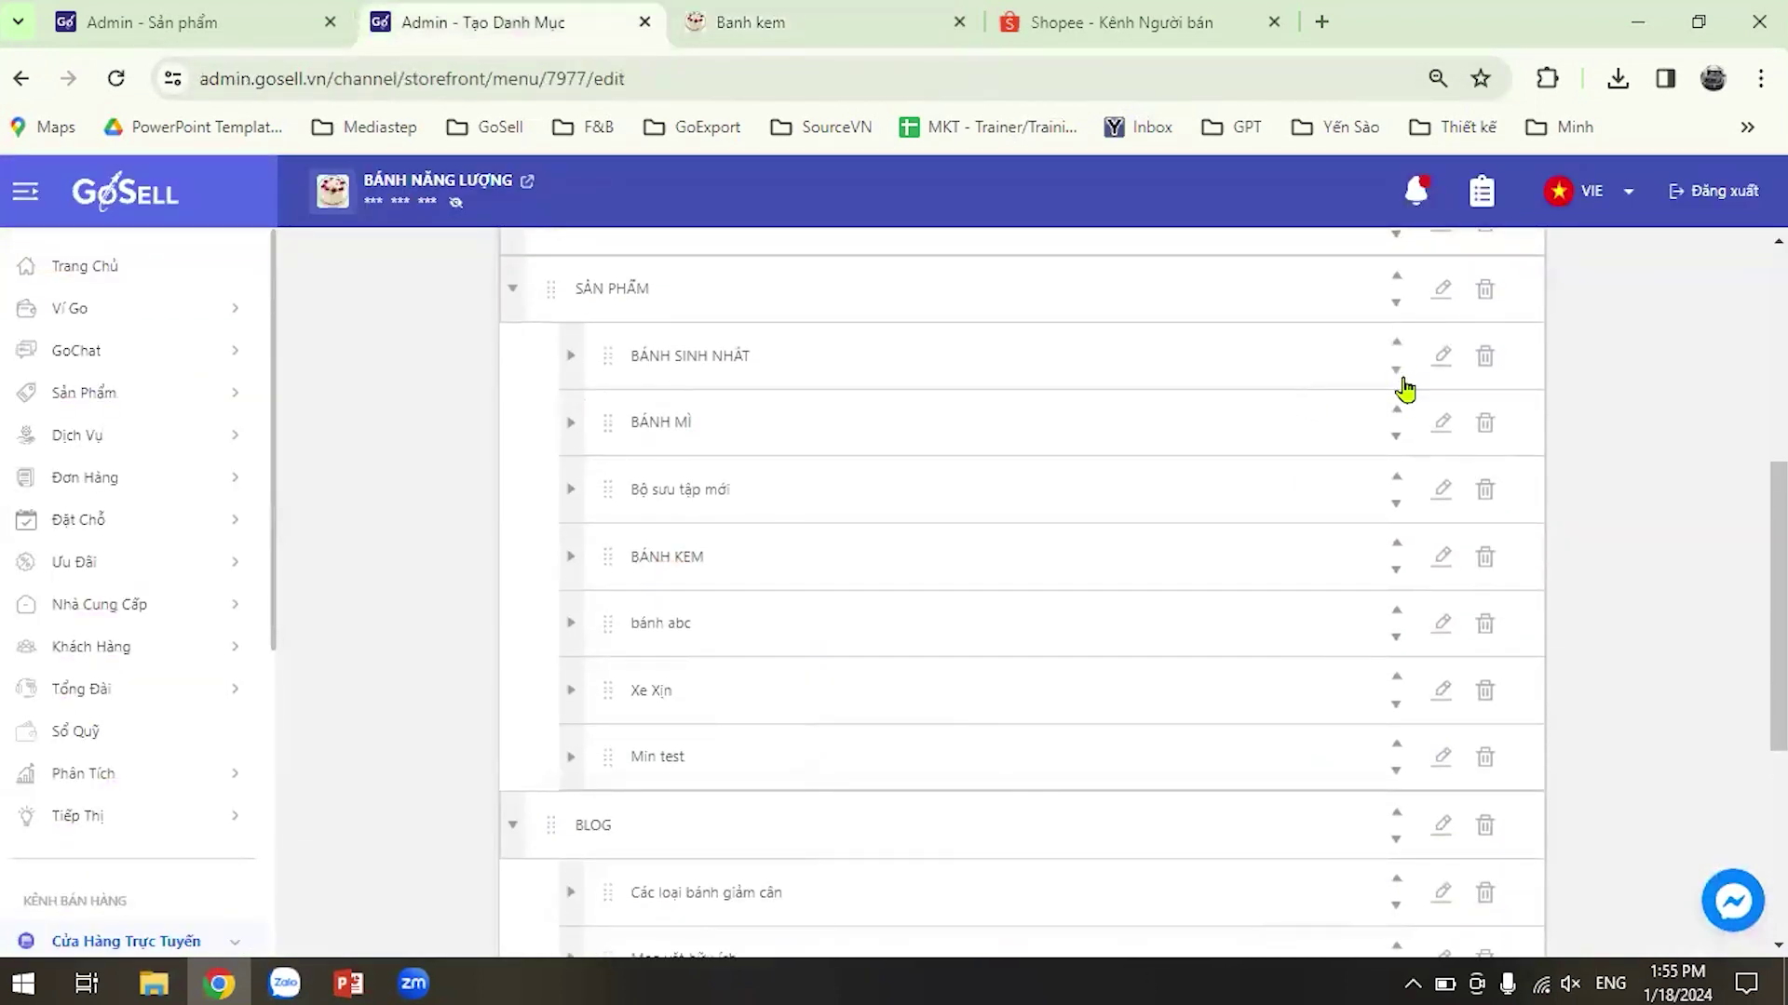
click(1393, 311)
scroll(921, 516, up, 1)
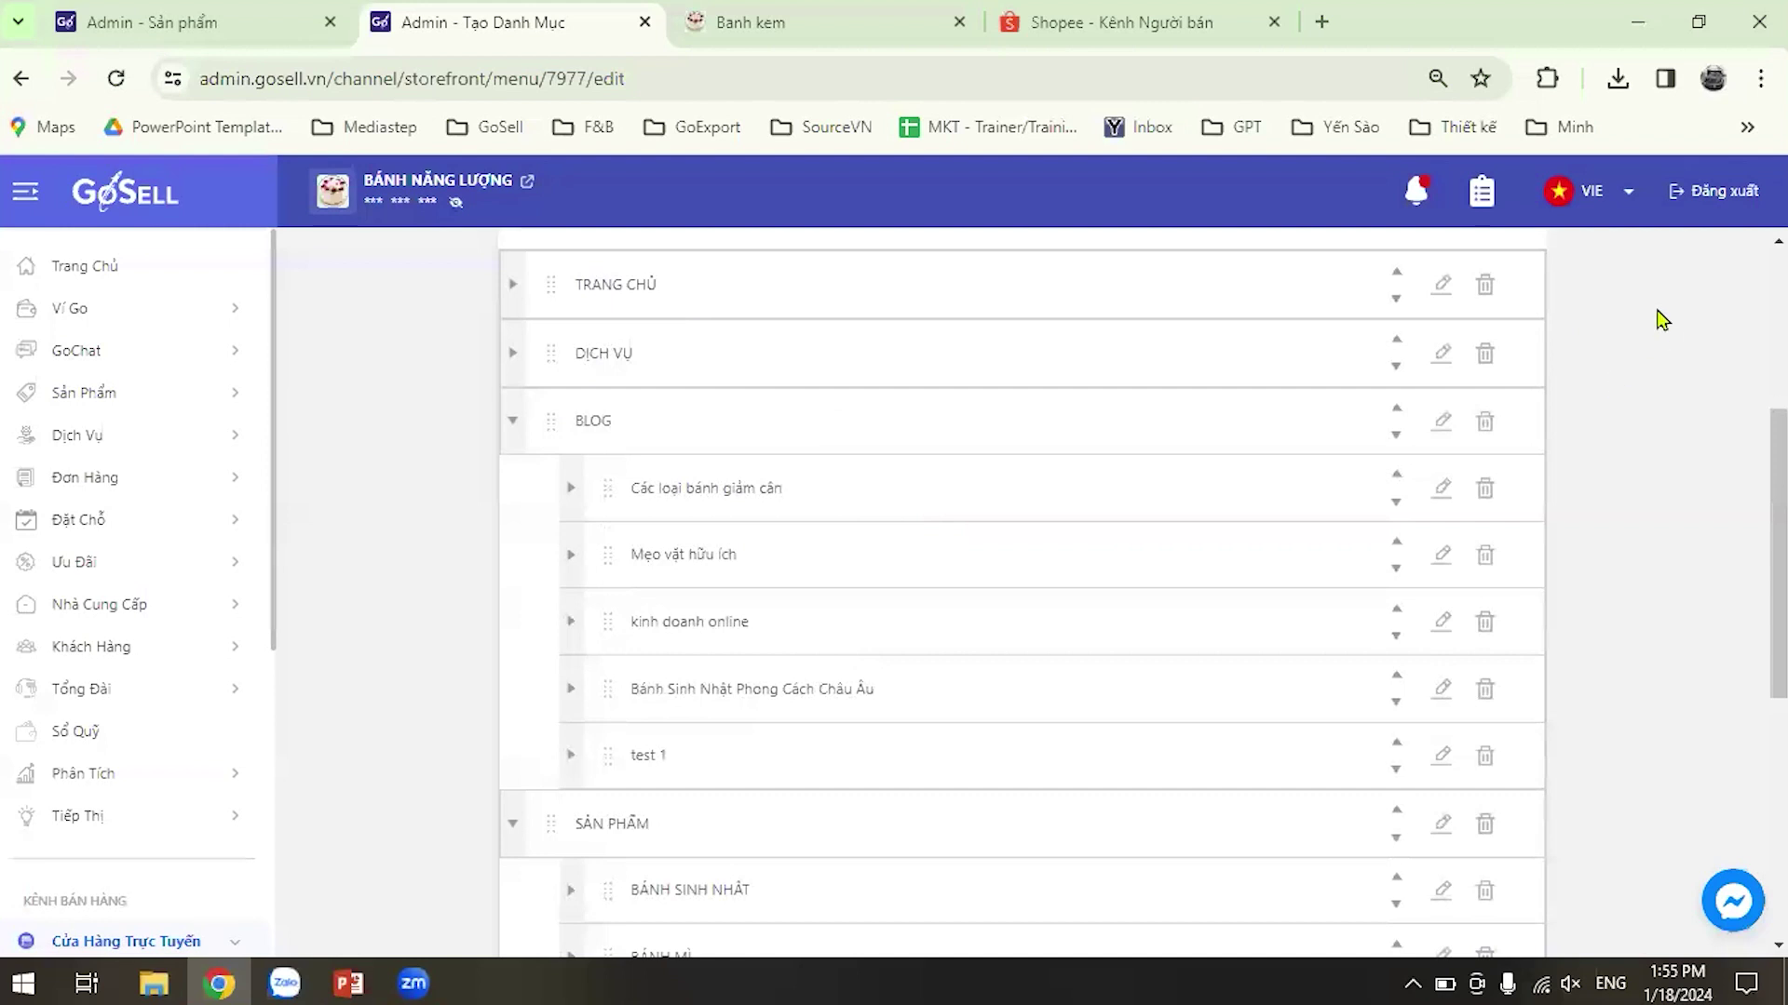
scroll(1527, 556, down, 5)
scroll(1527, 556, up, 9)
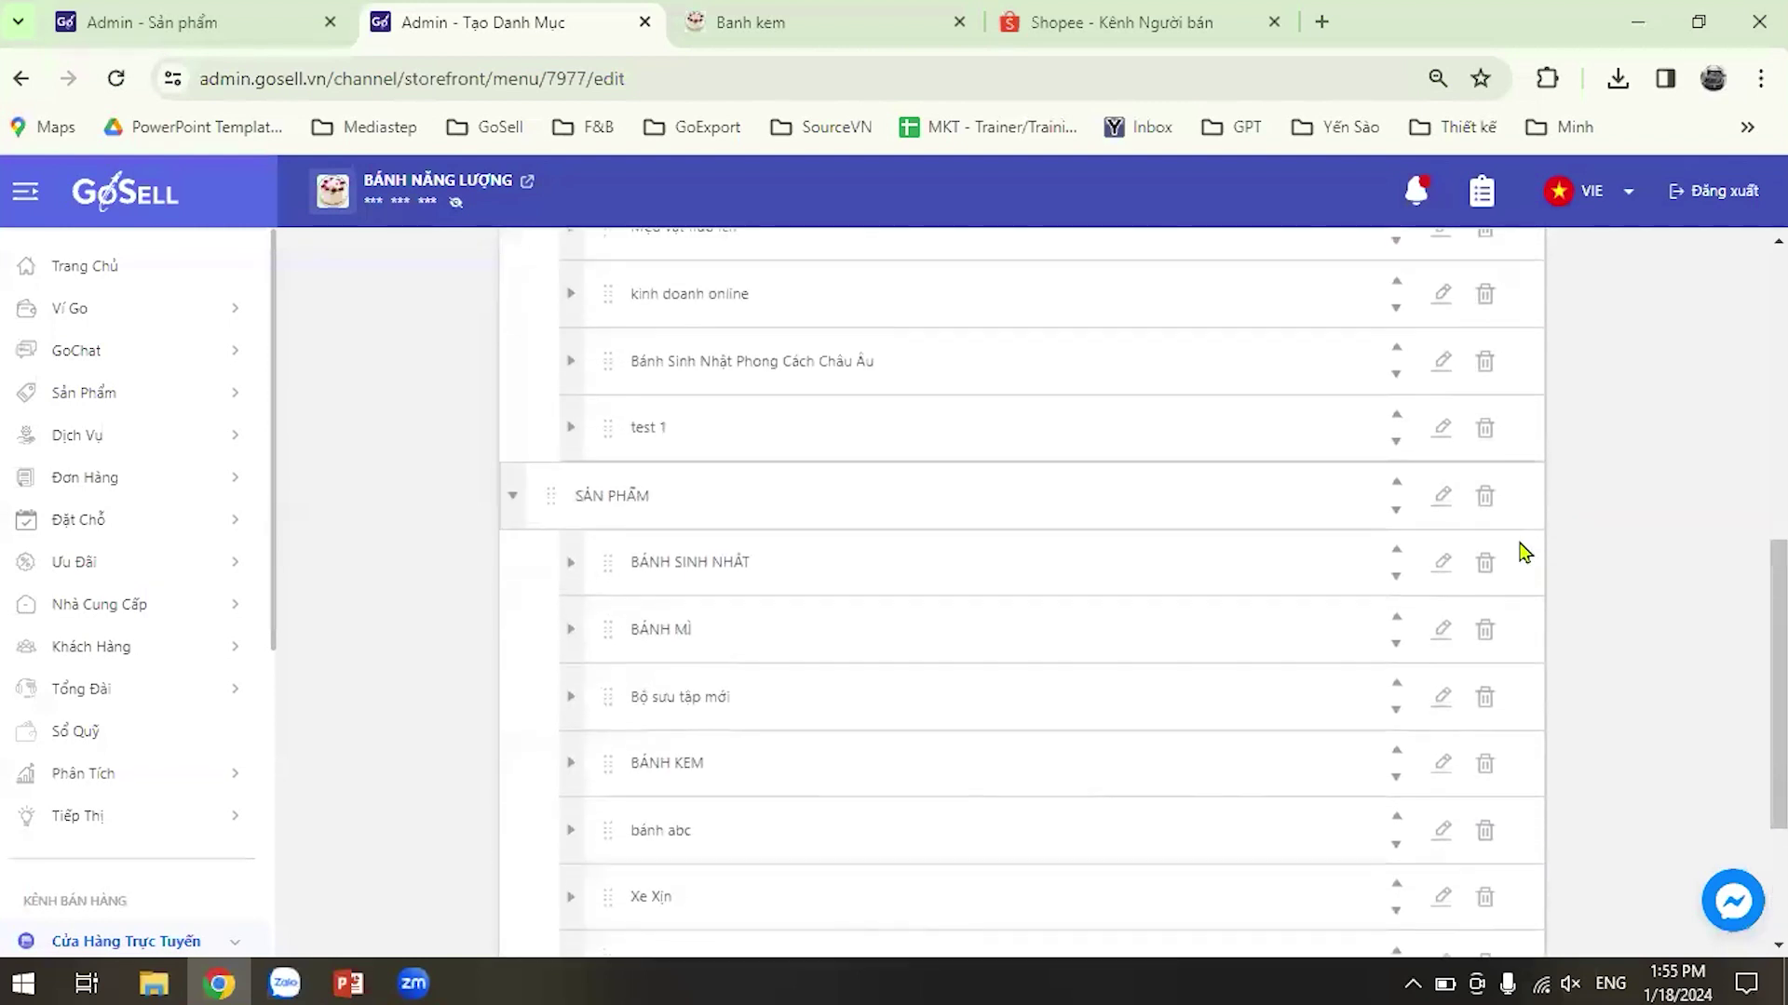
Save the Ly Test 1 menu and refresh the storefront to check the navigation order and the BLOG submenu.
click(1612, 300)
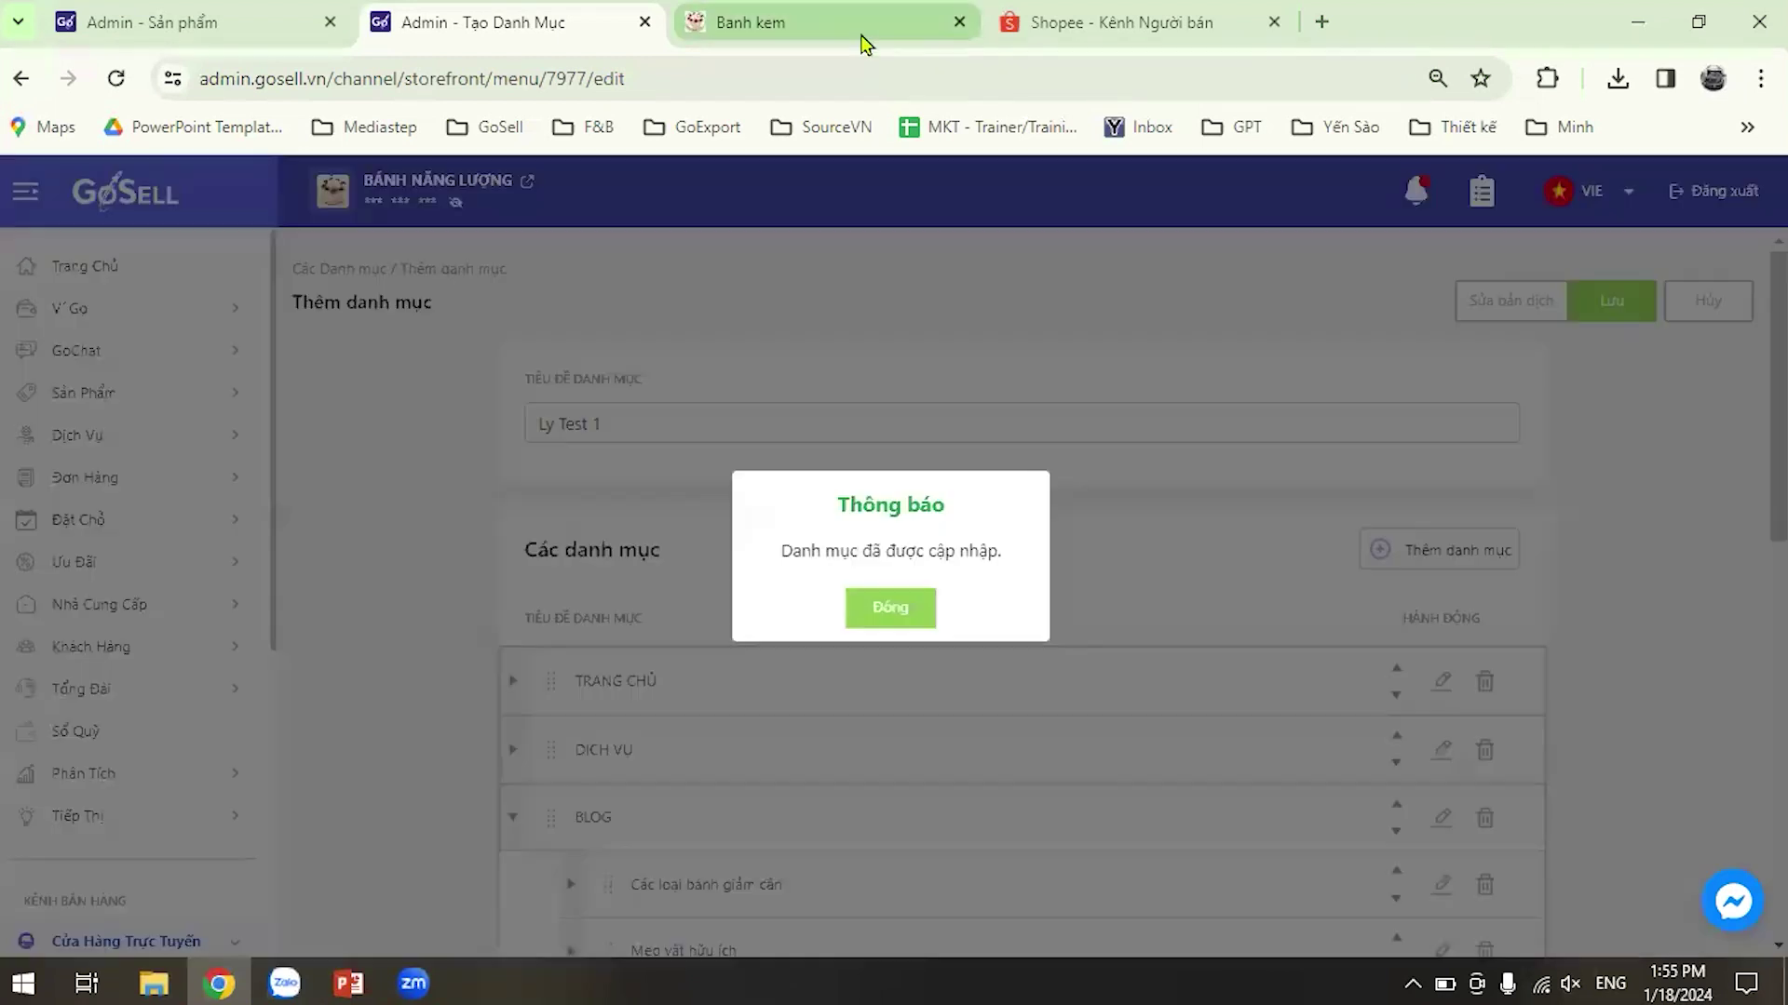
click(894, 610)
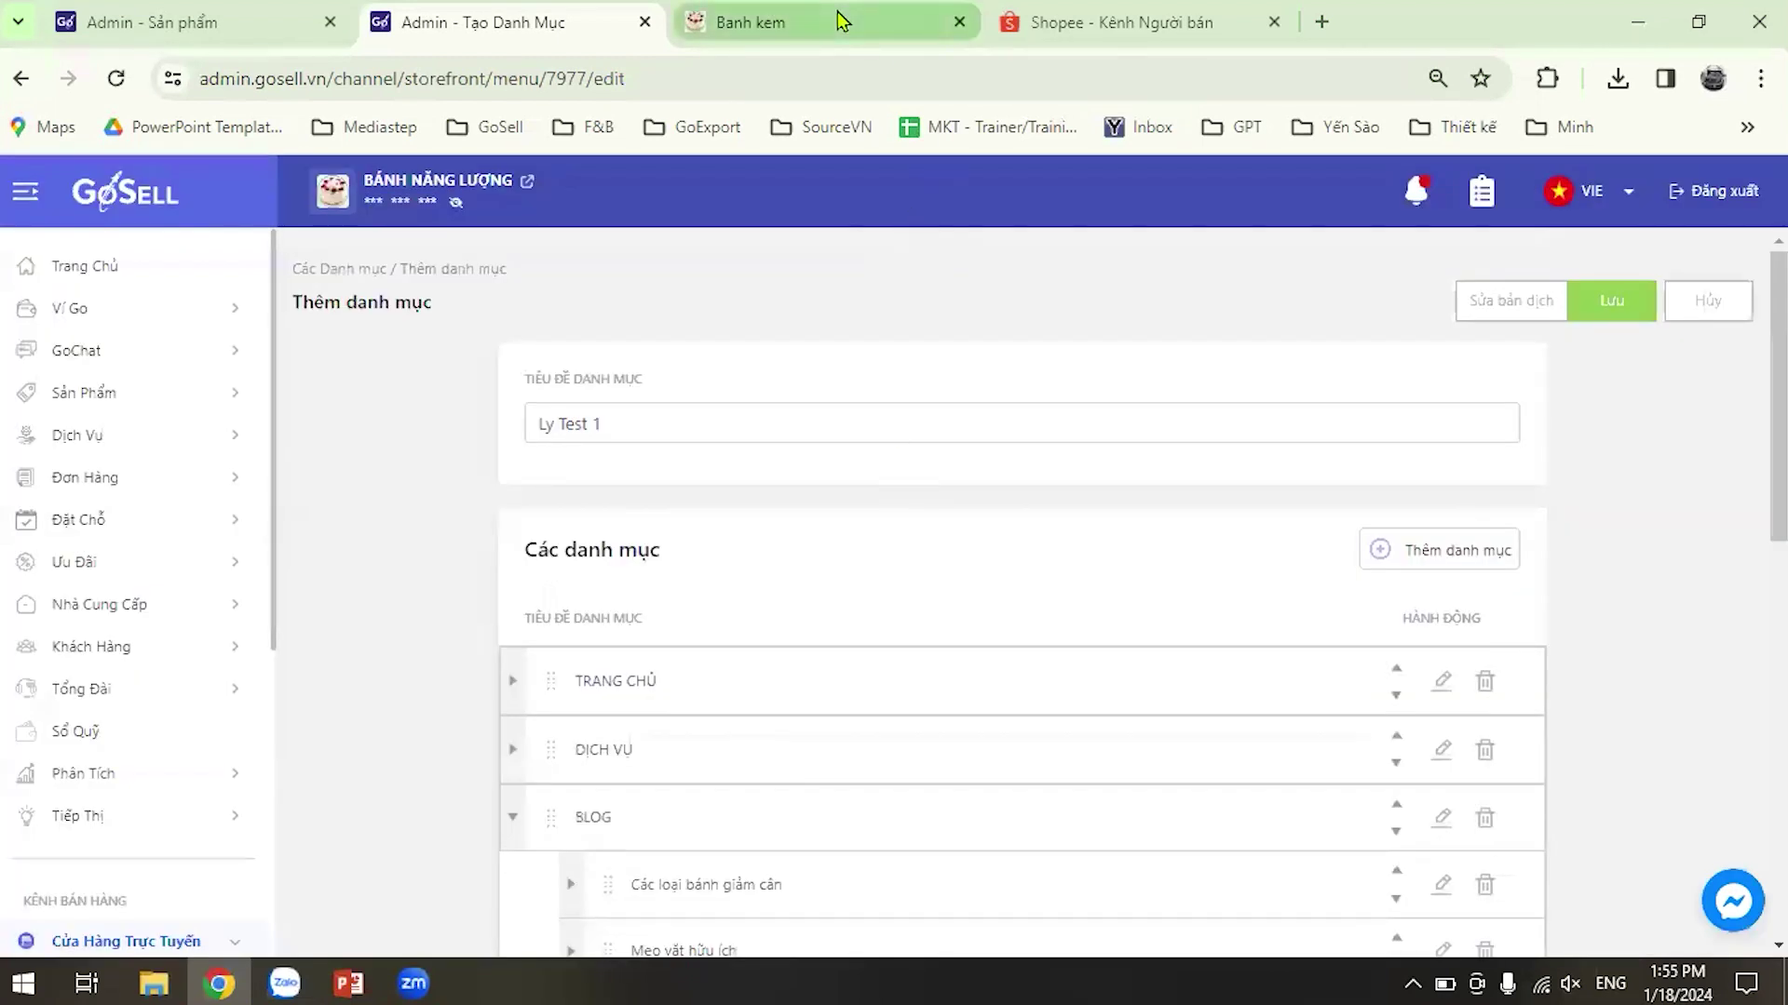
click(838, 21)
click(115, 78)
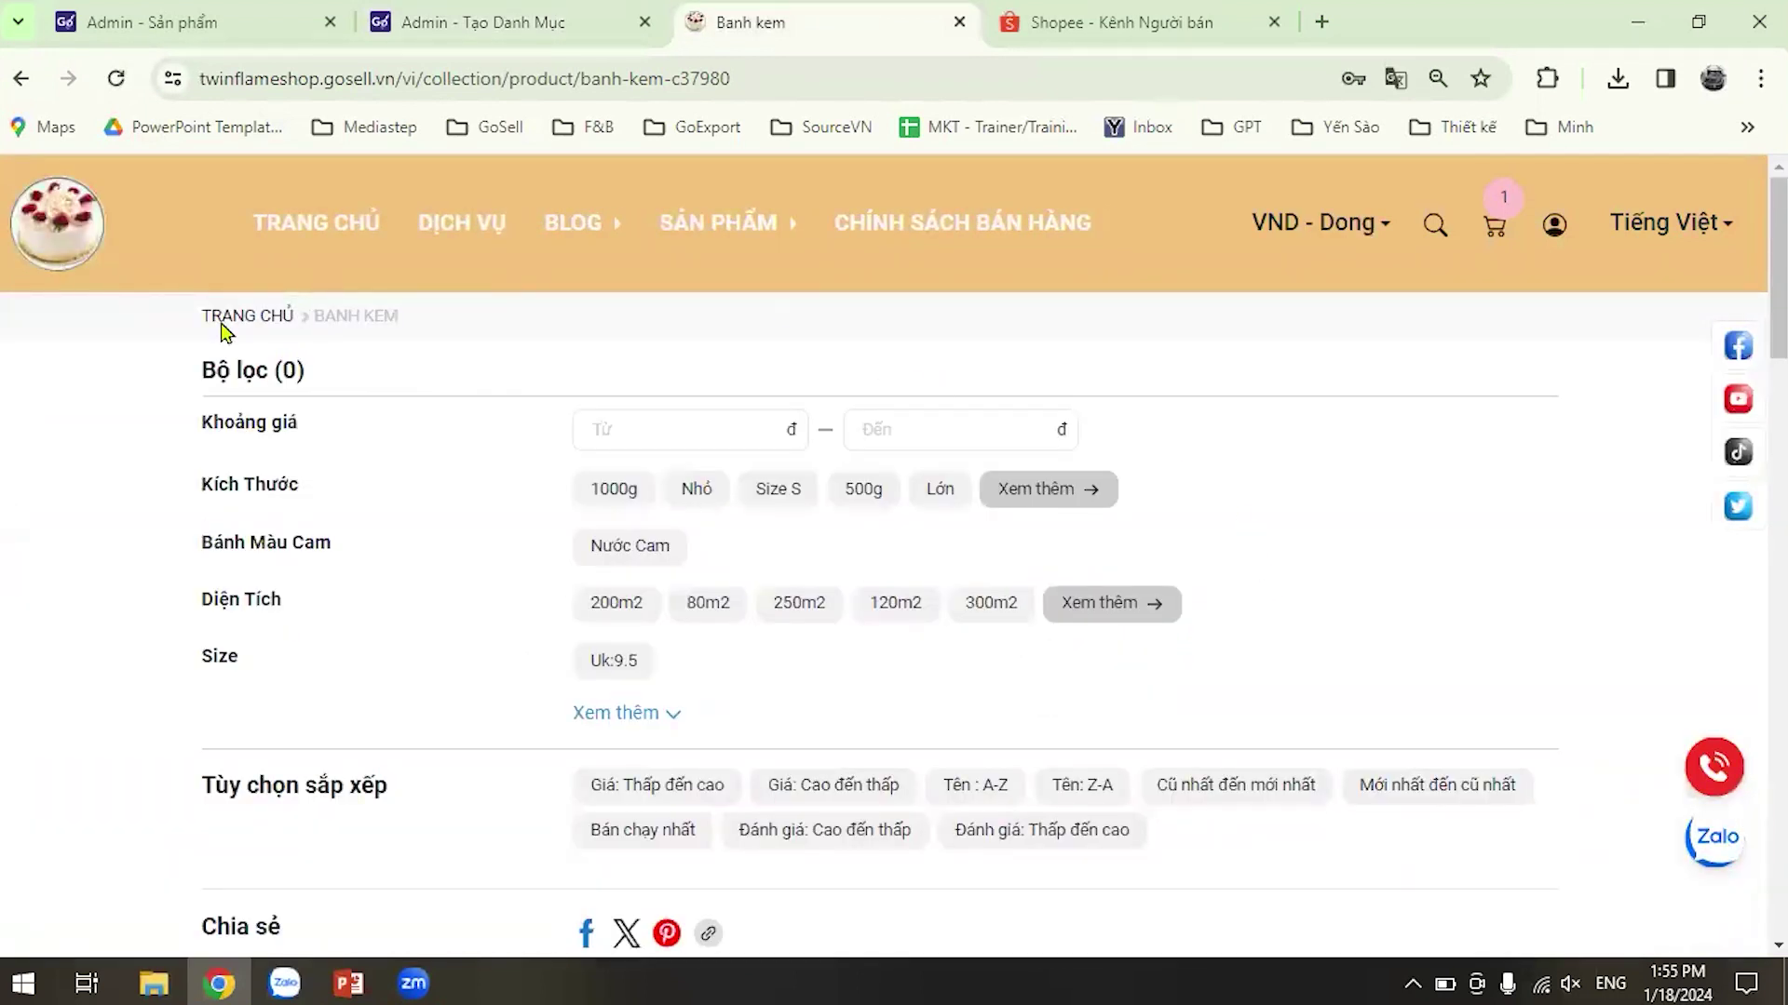
mouse_move(529, 244)
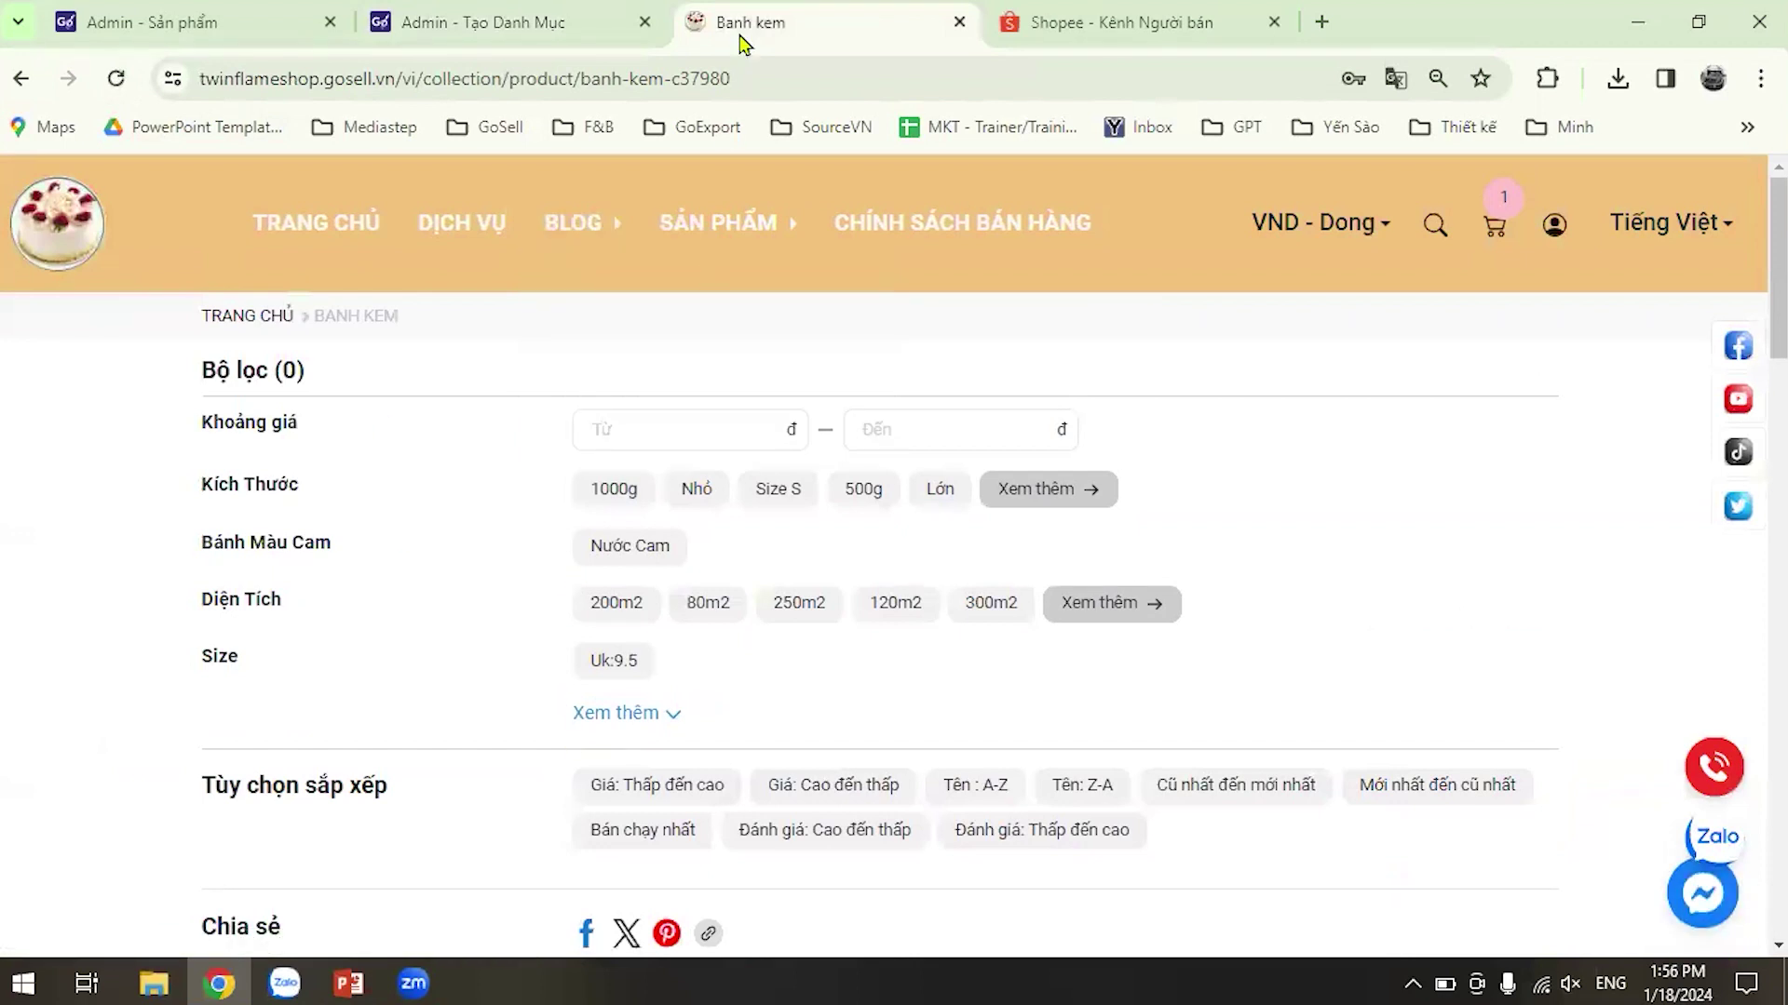
mouse_move(630, 247)
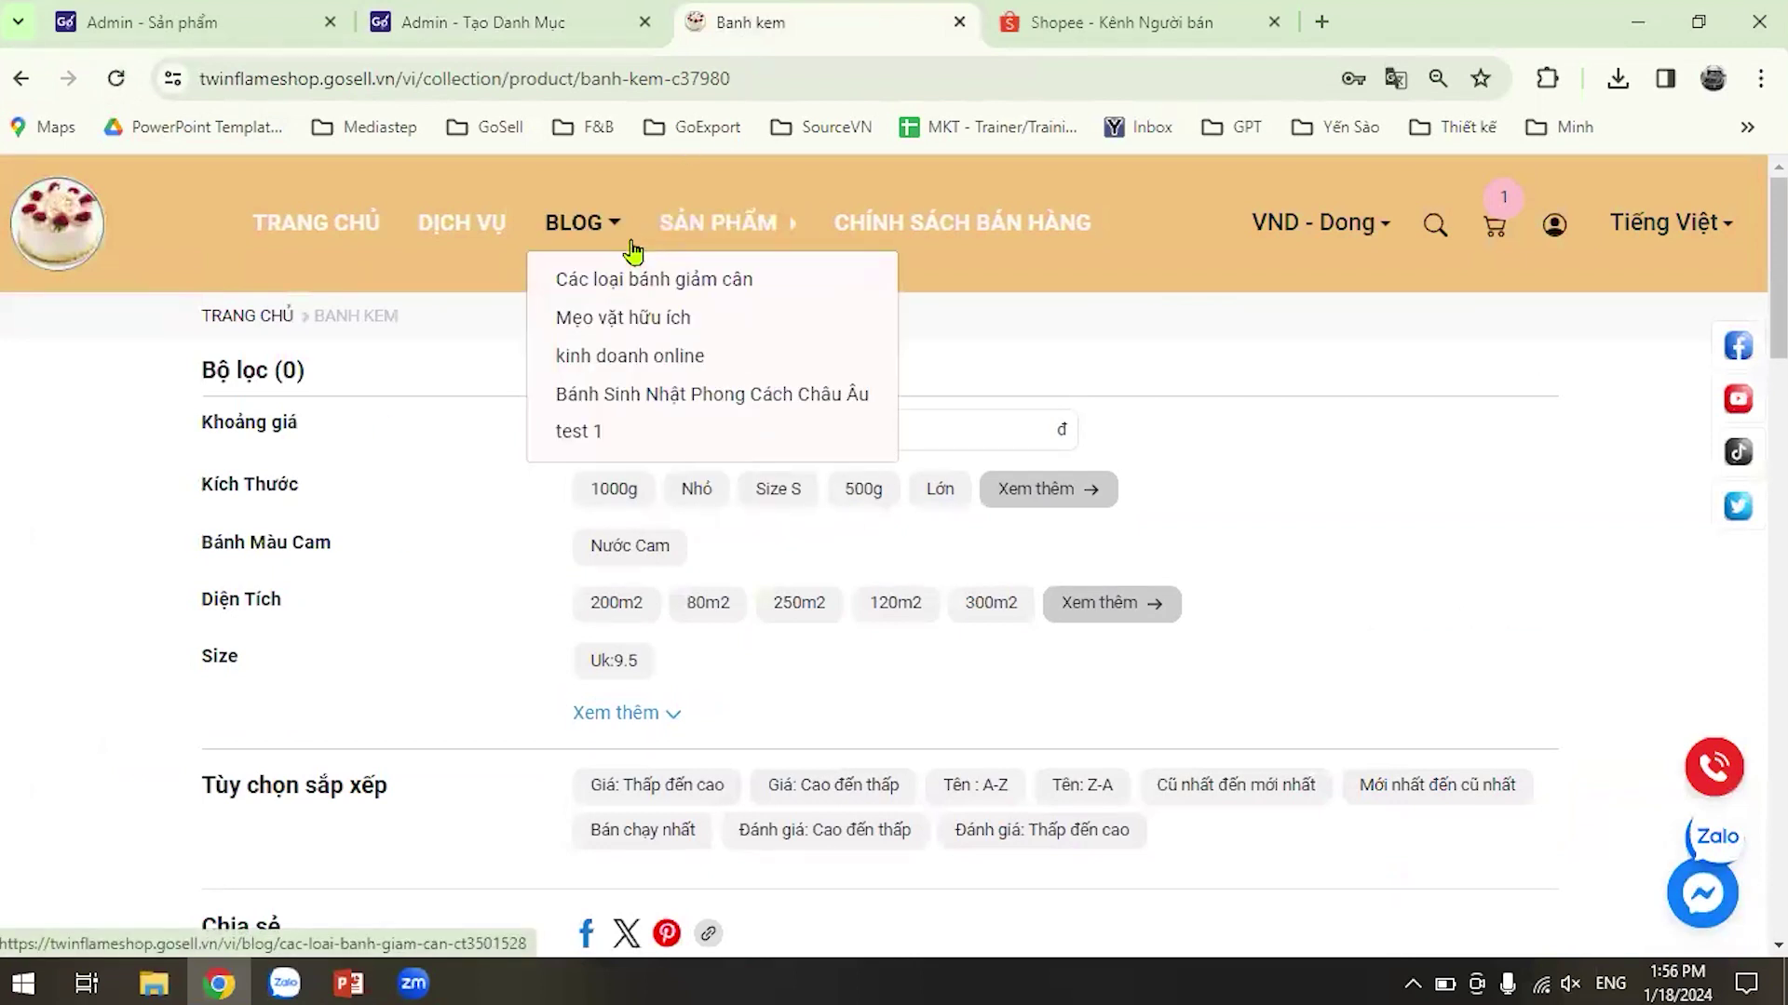
Move the SẢN PHẨM item directly below TRANG CHỦ, ahead of DỊCH VỤ and BLOG, in the Ly Test 1 menu.
click(430, 20)
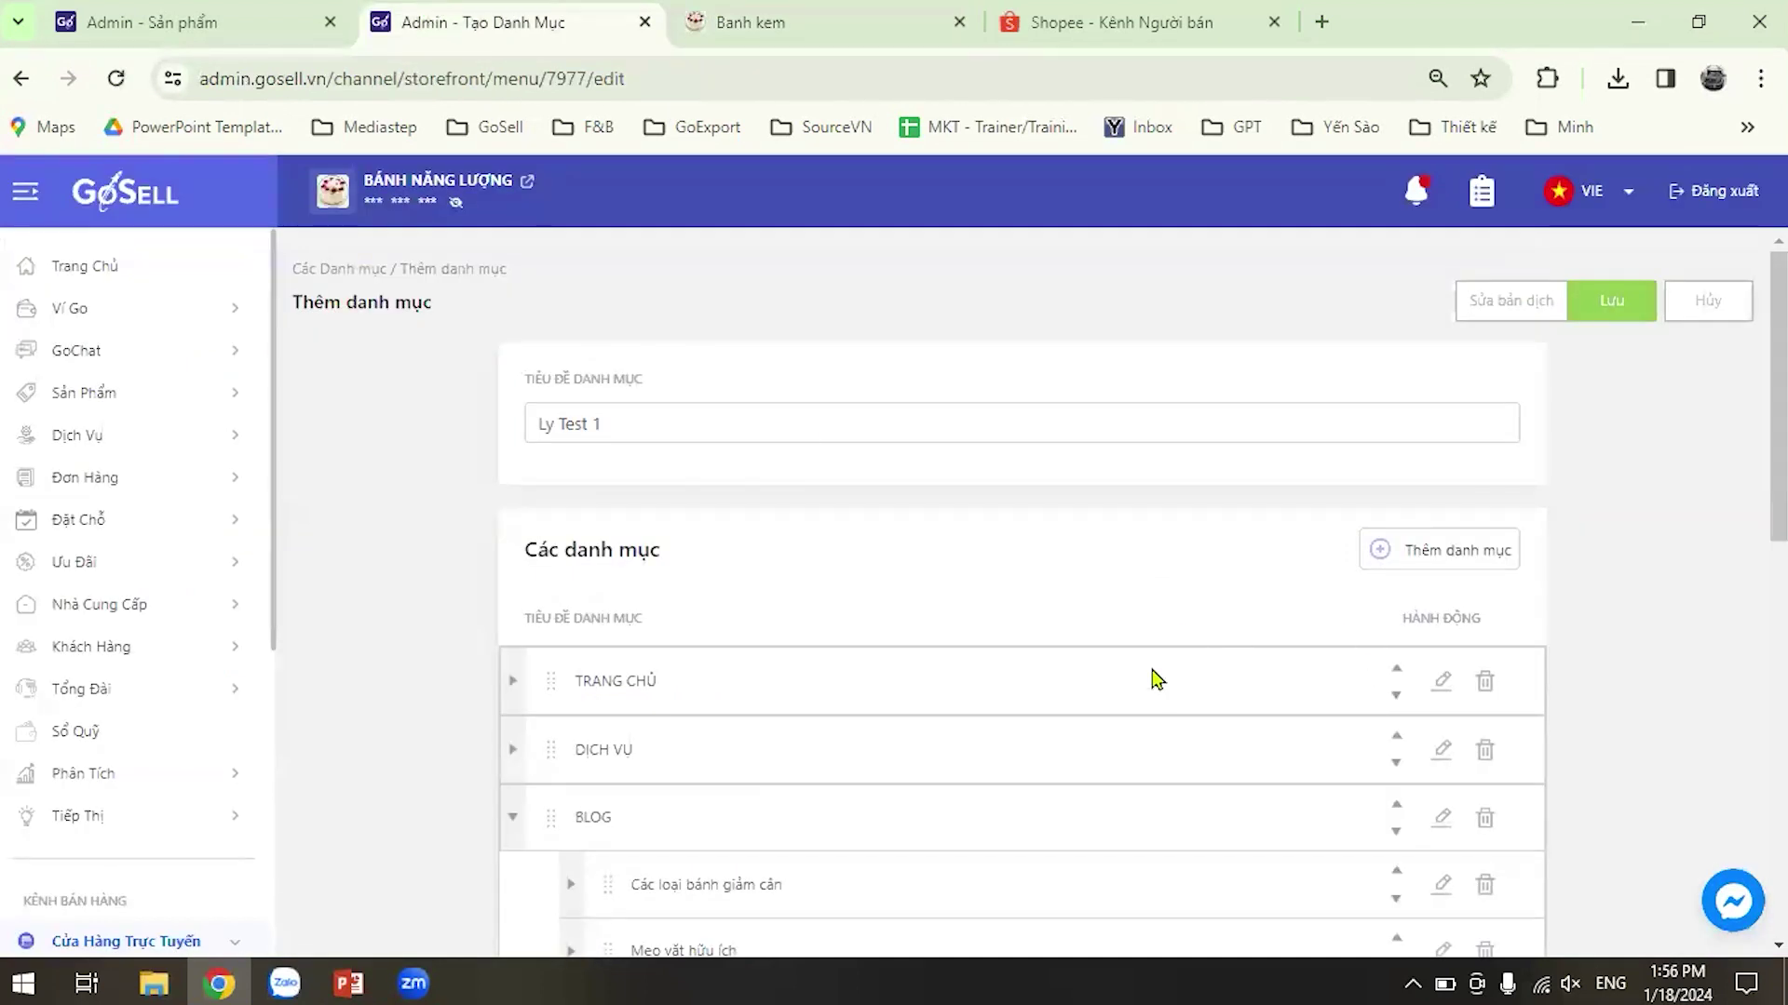
scroll(1114, 707, down, 4)
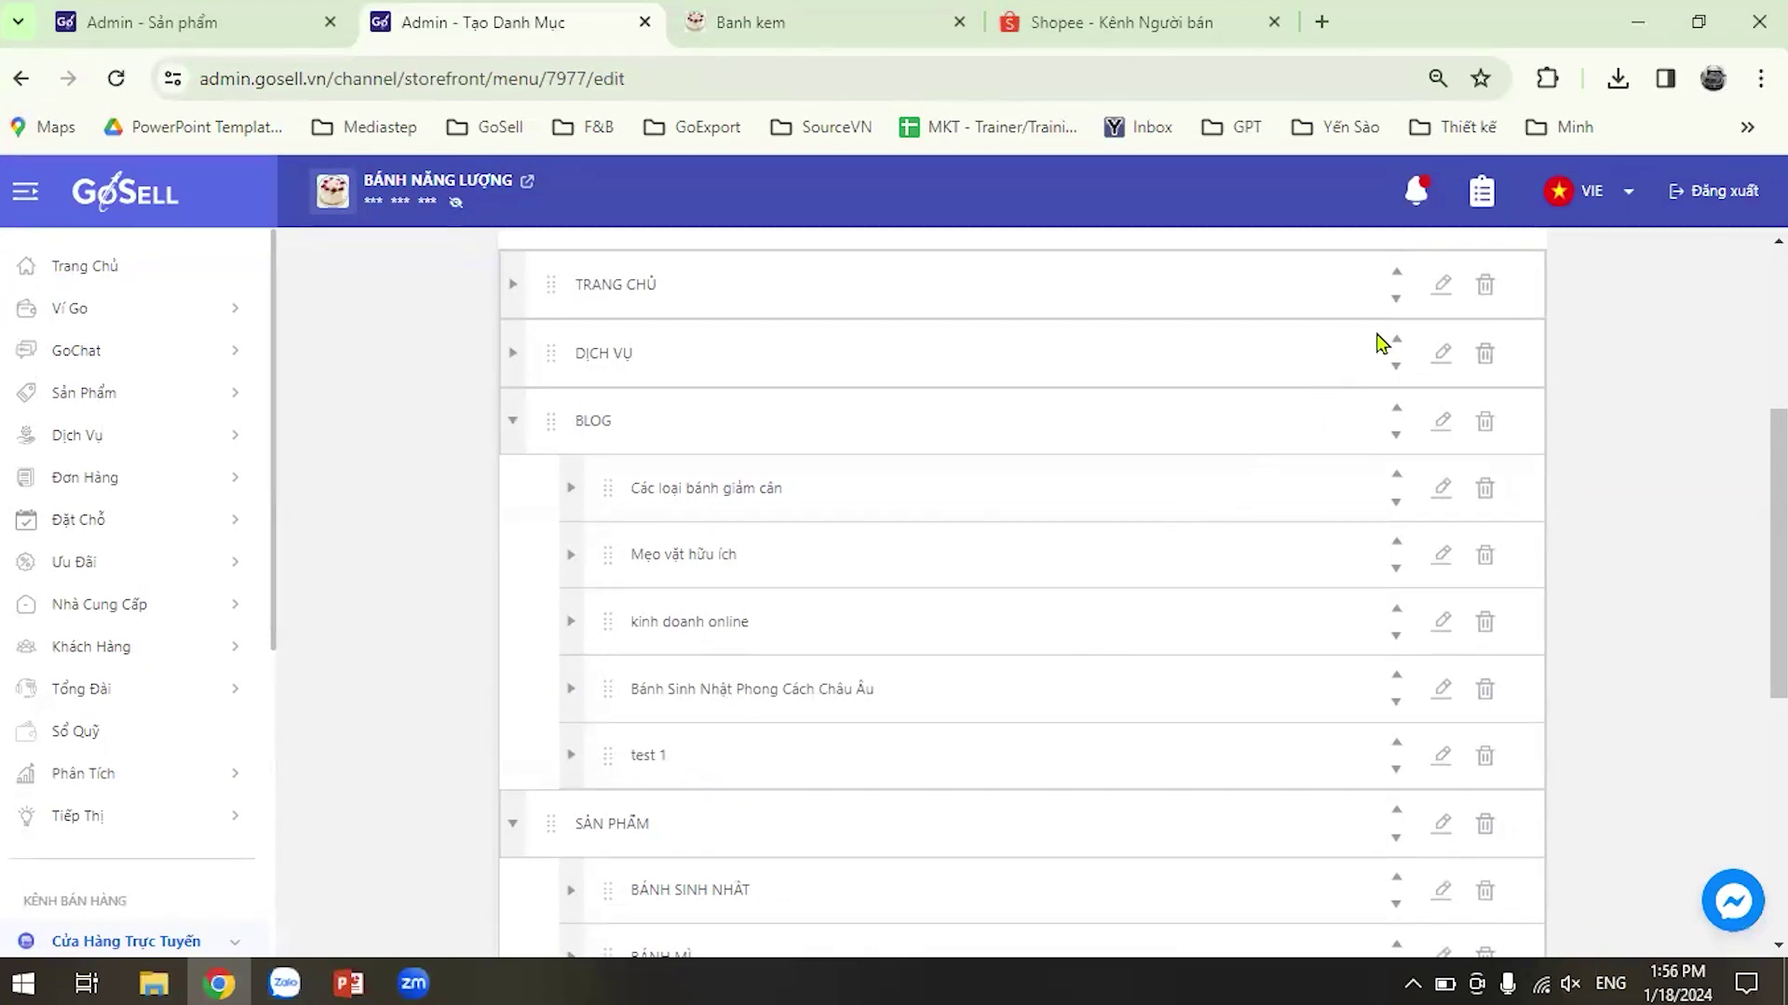
click(1396, 366)
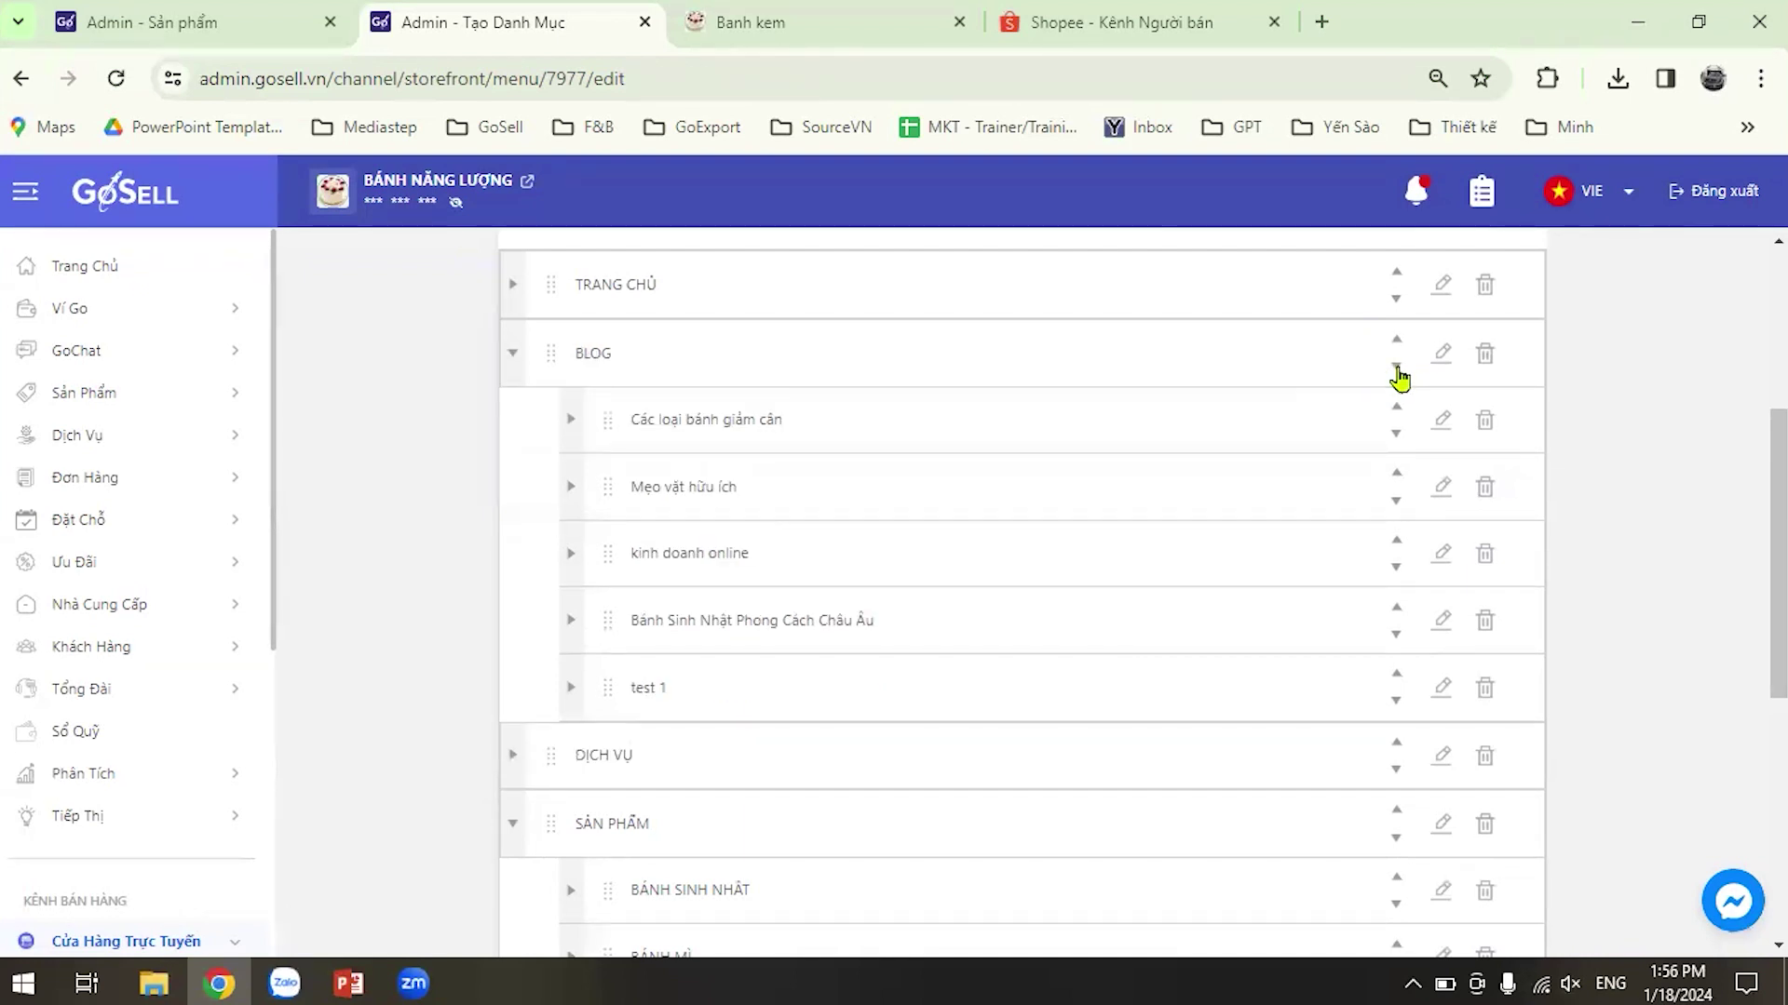
click(1395, 366)
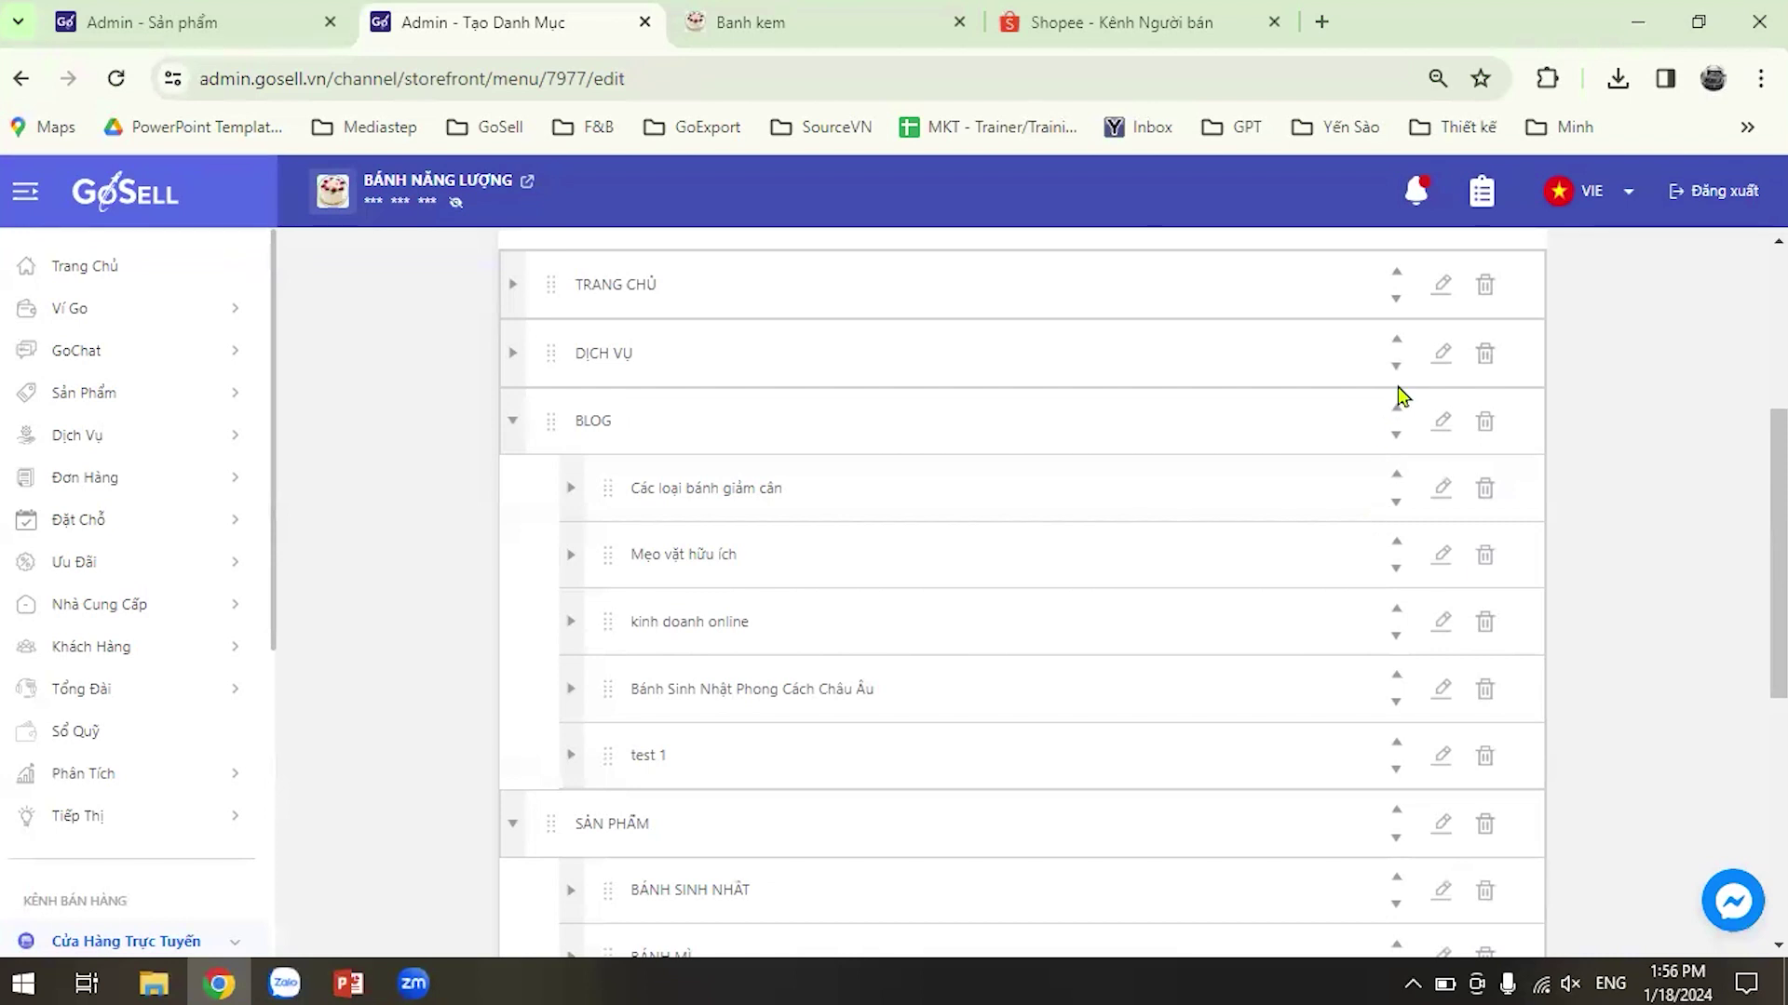
click(1395, 436)
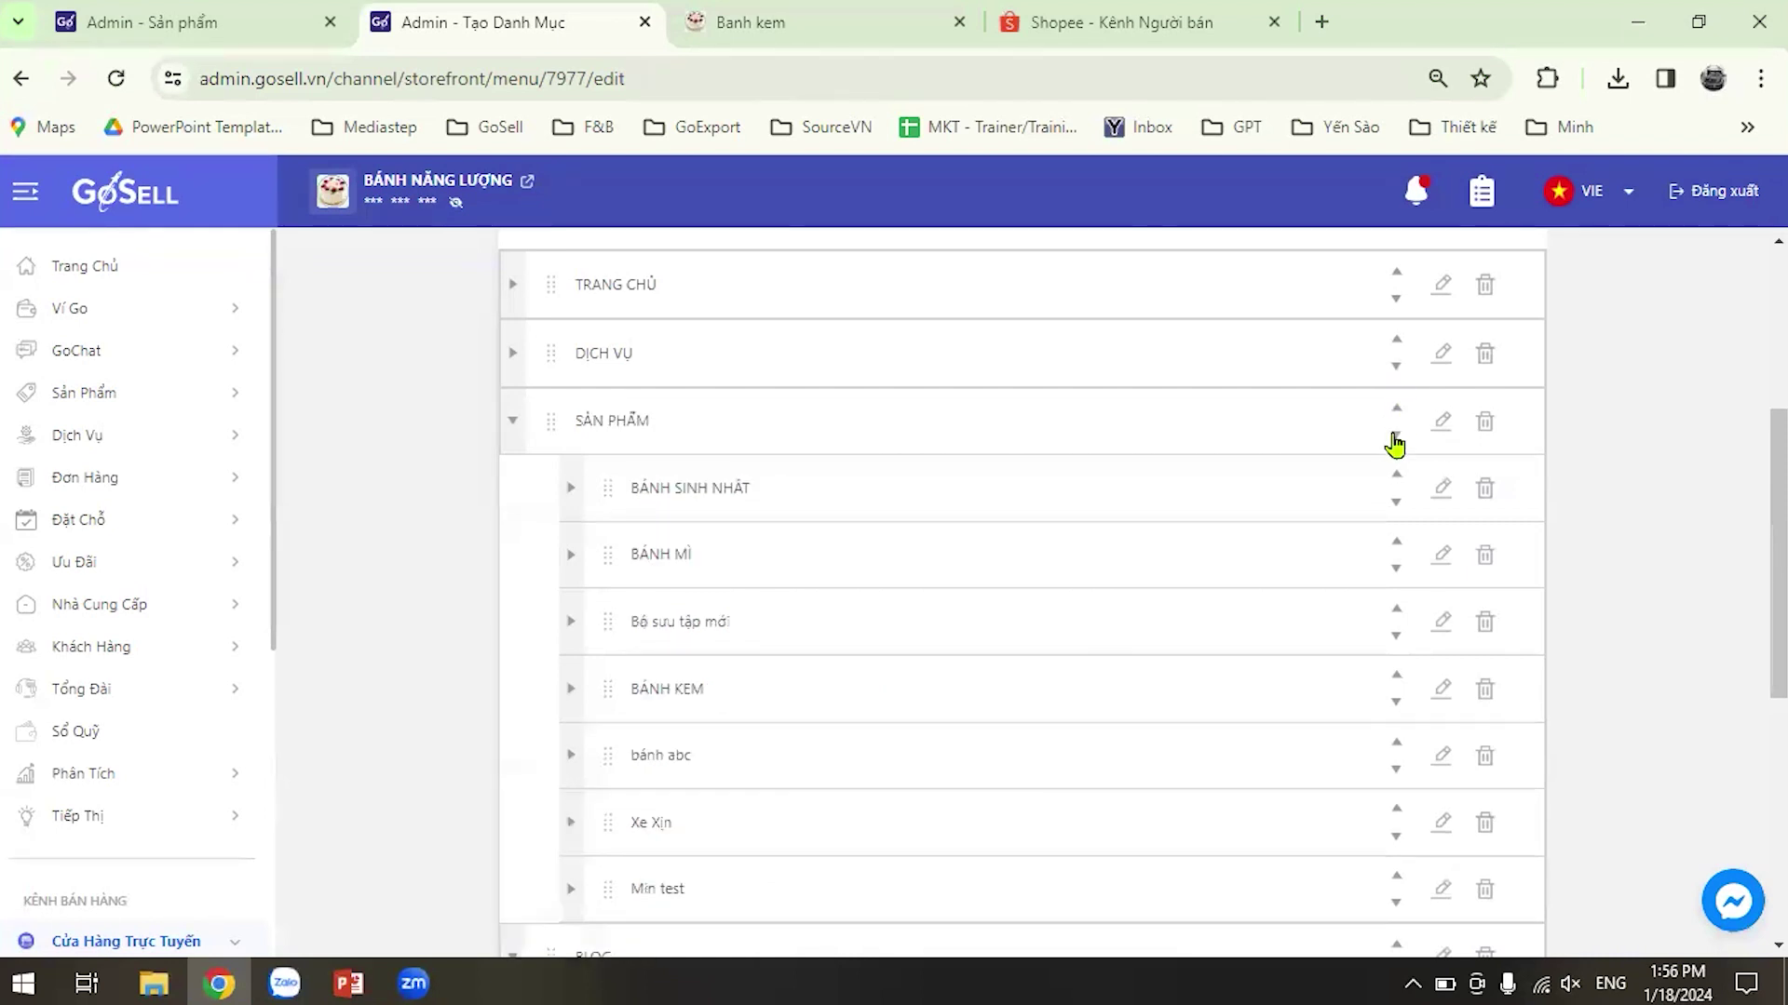
click(1396, 367)
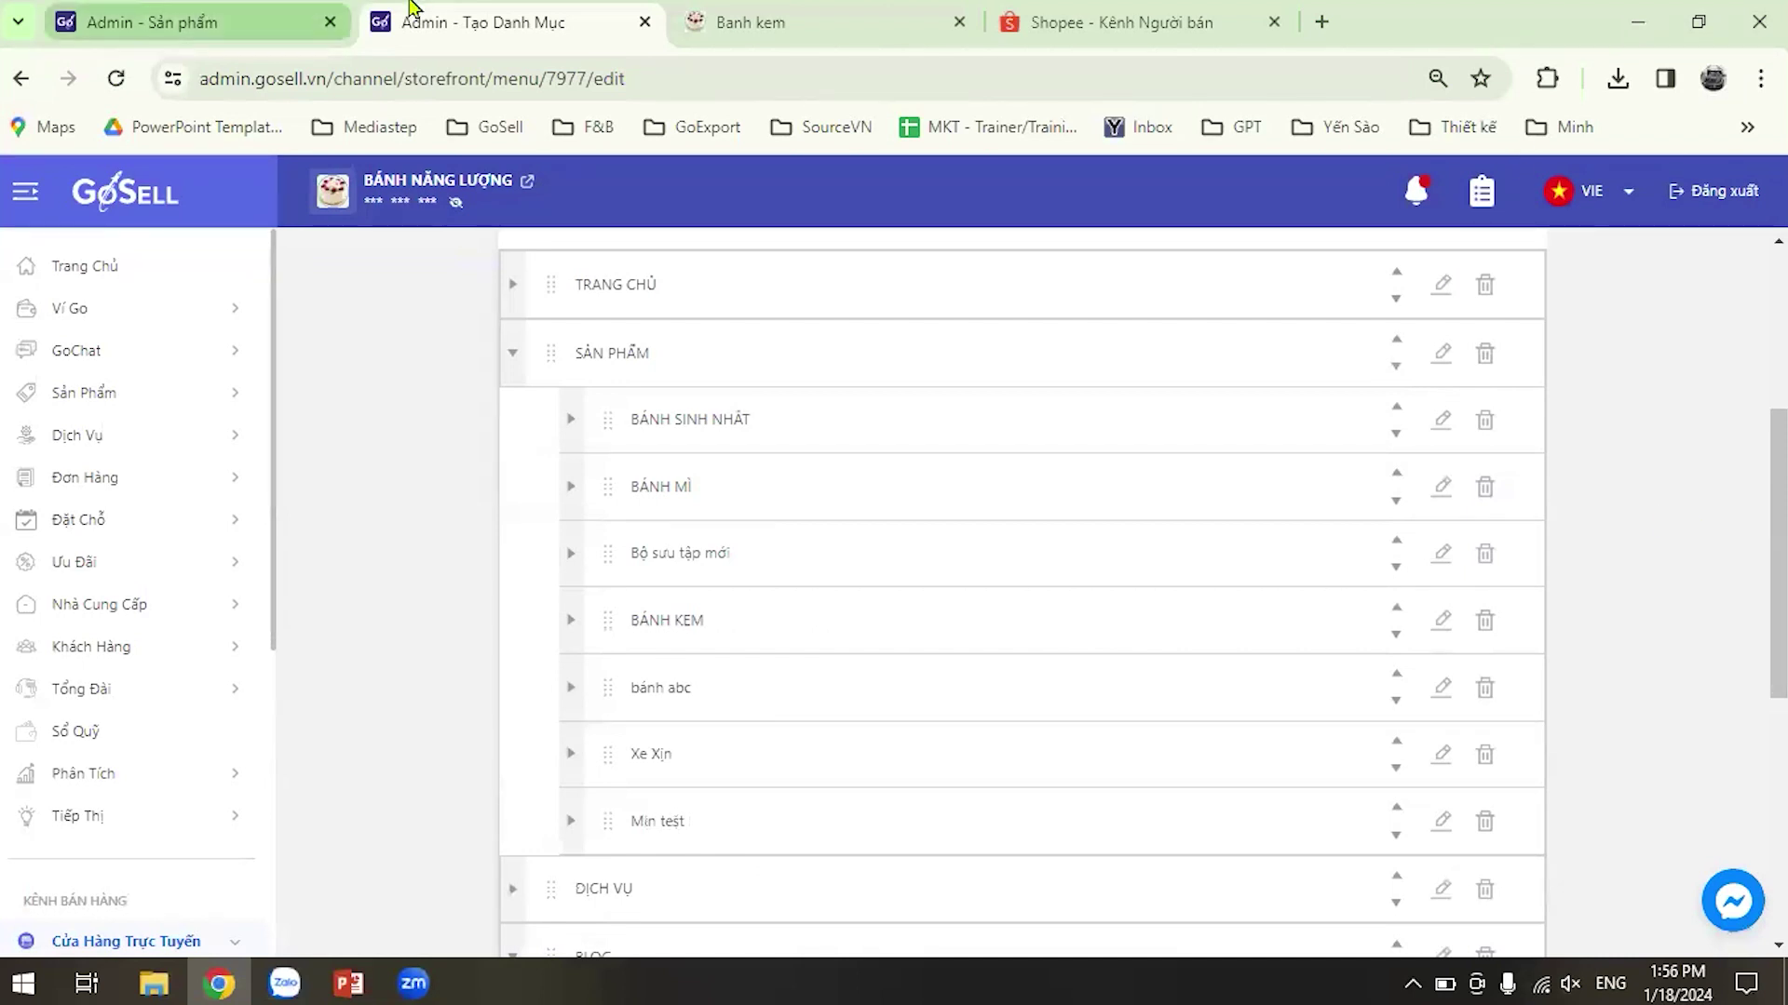
Review the new item order, save the Ly Test 1 menu, and refresh the storefront to check its navigation.
click(824, 14)
click(510, 18)
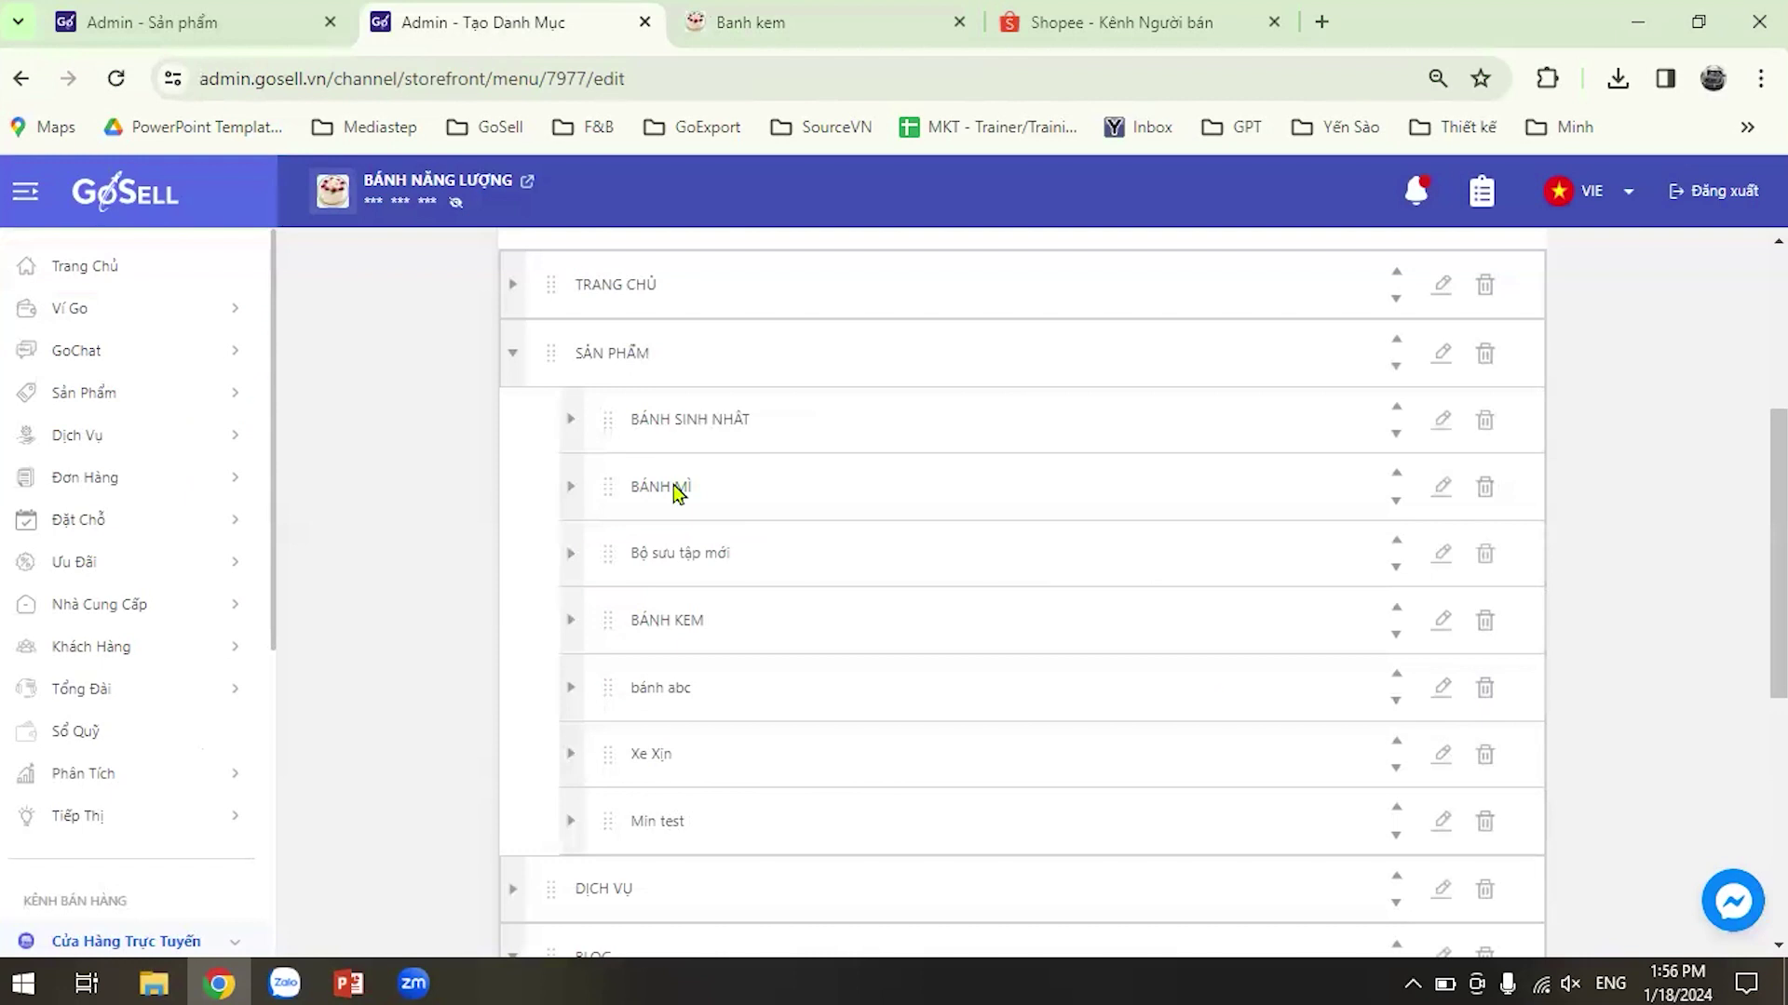
scroll(750, 563, down, 3)
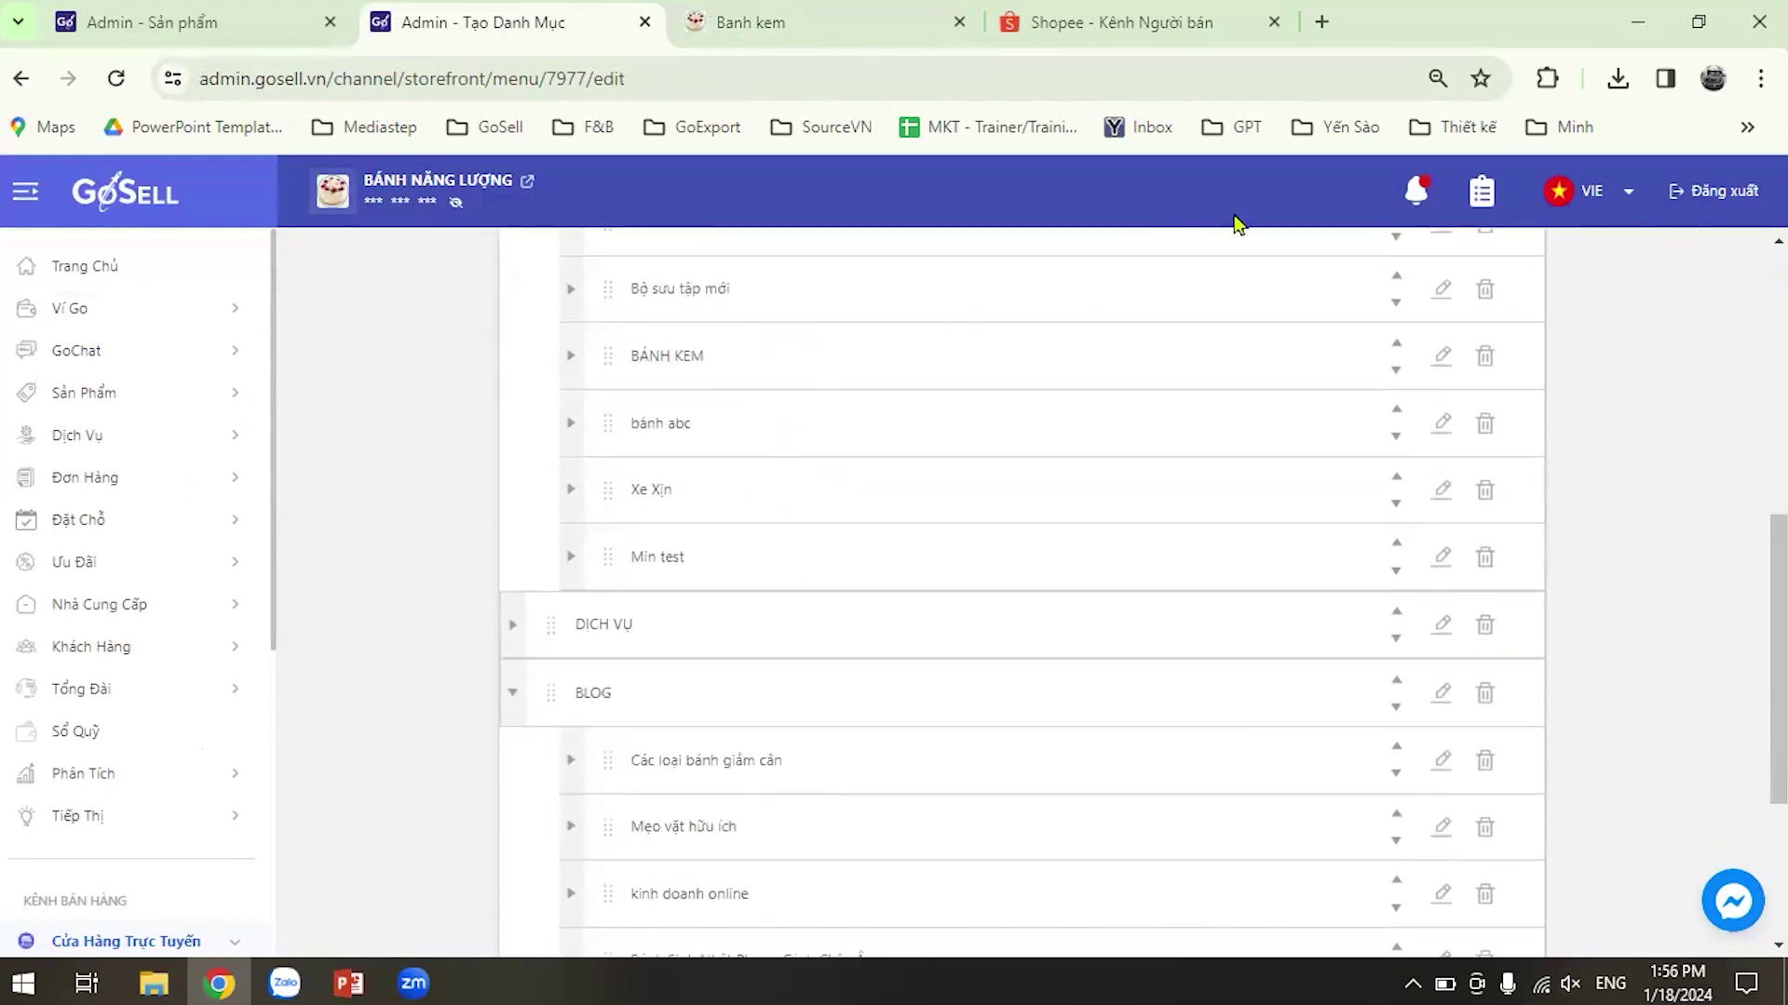
scroll(1452, 465, up, 7)
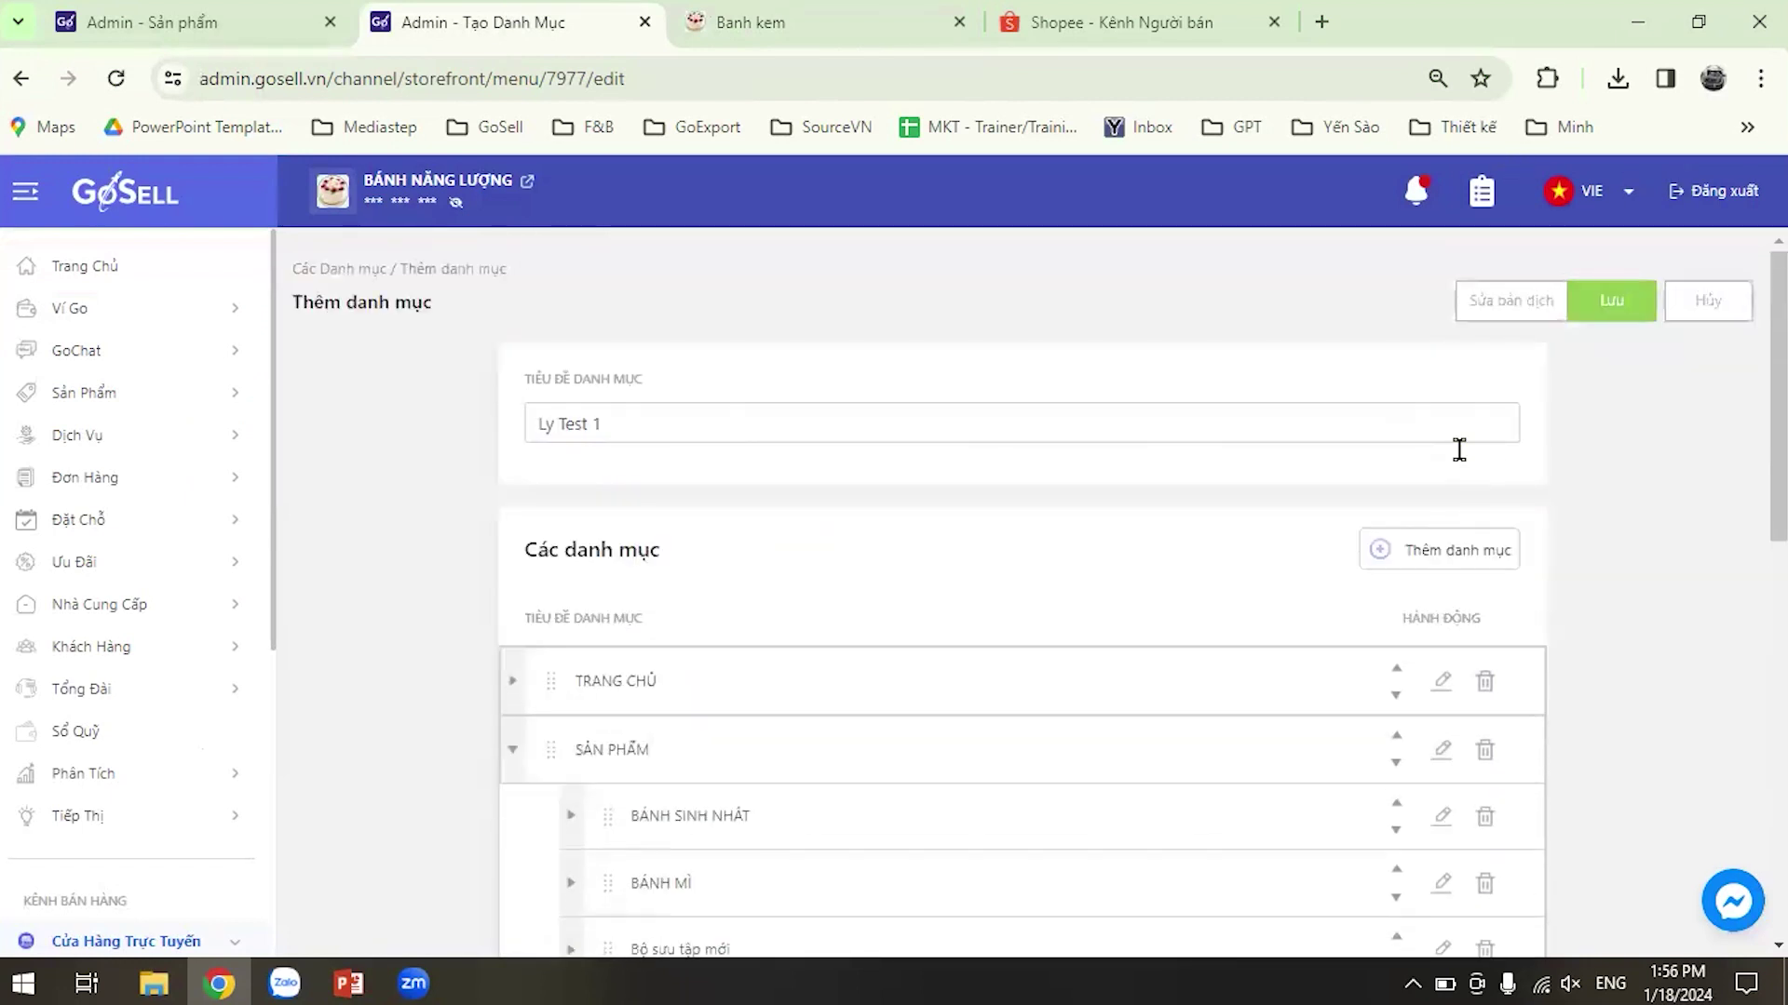
click(1603, 296)
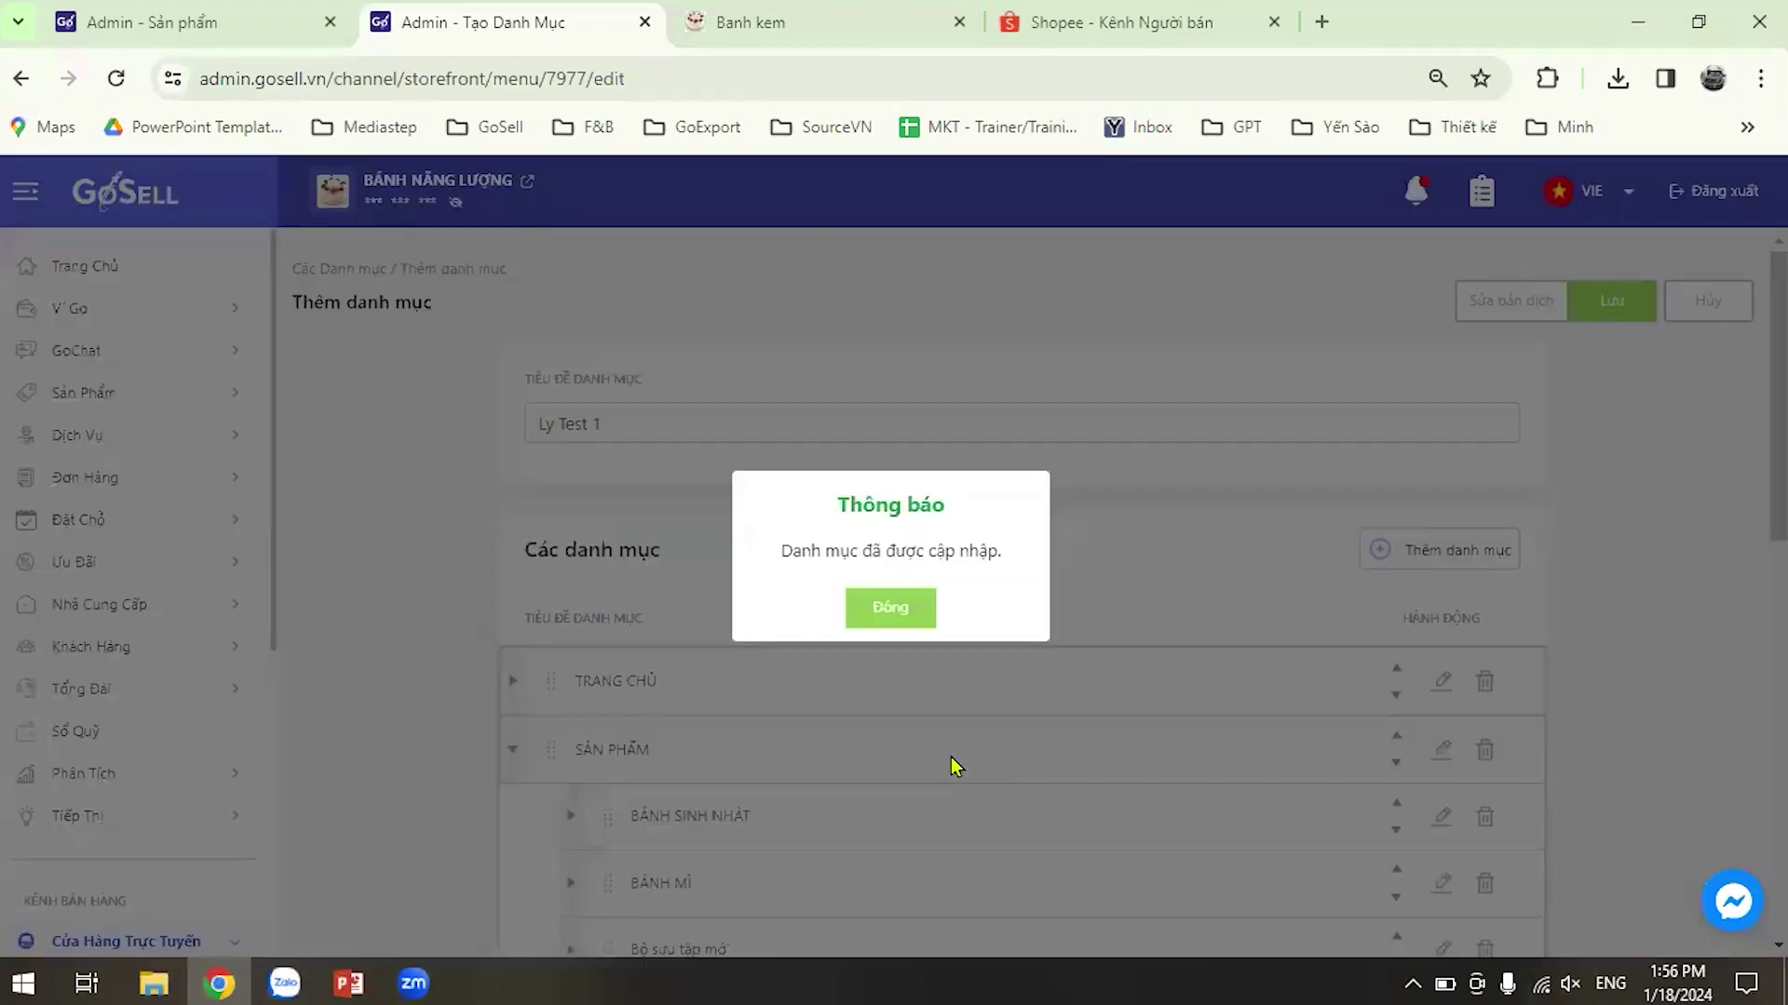
click(877, 616)
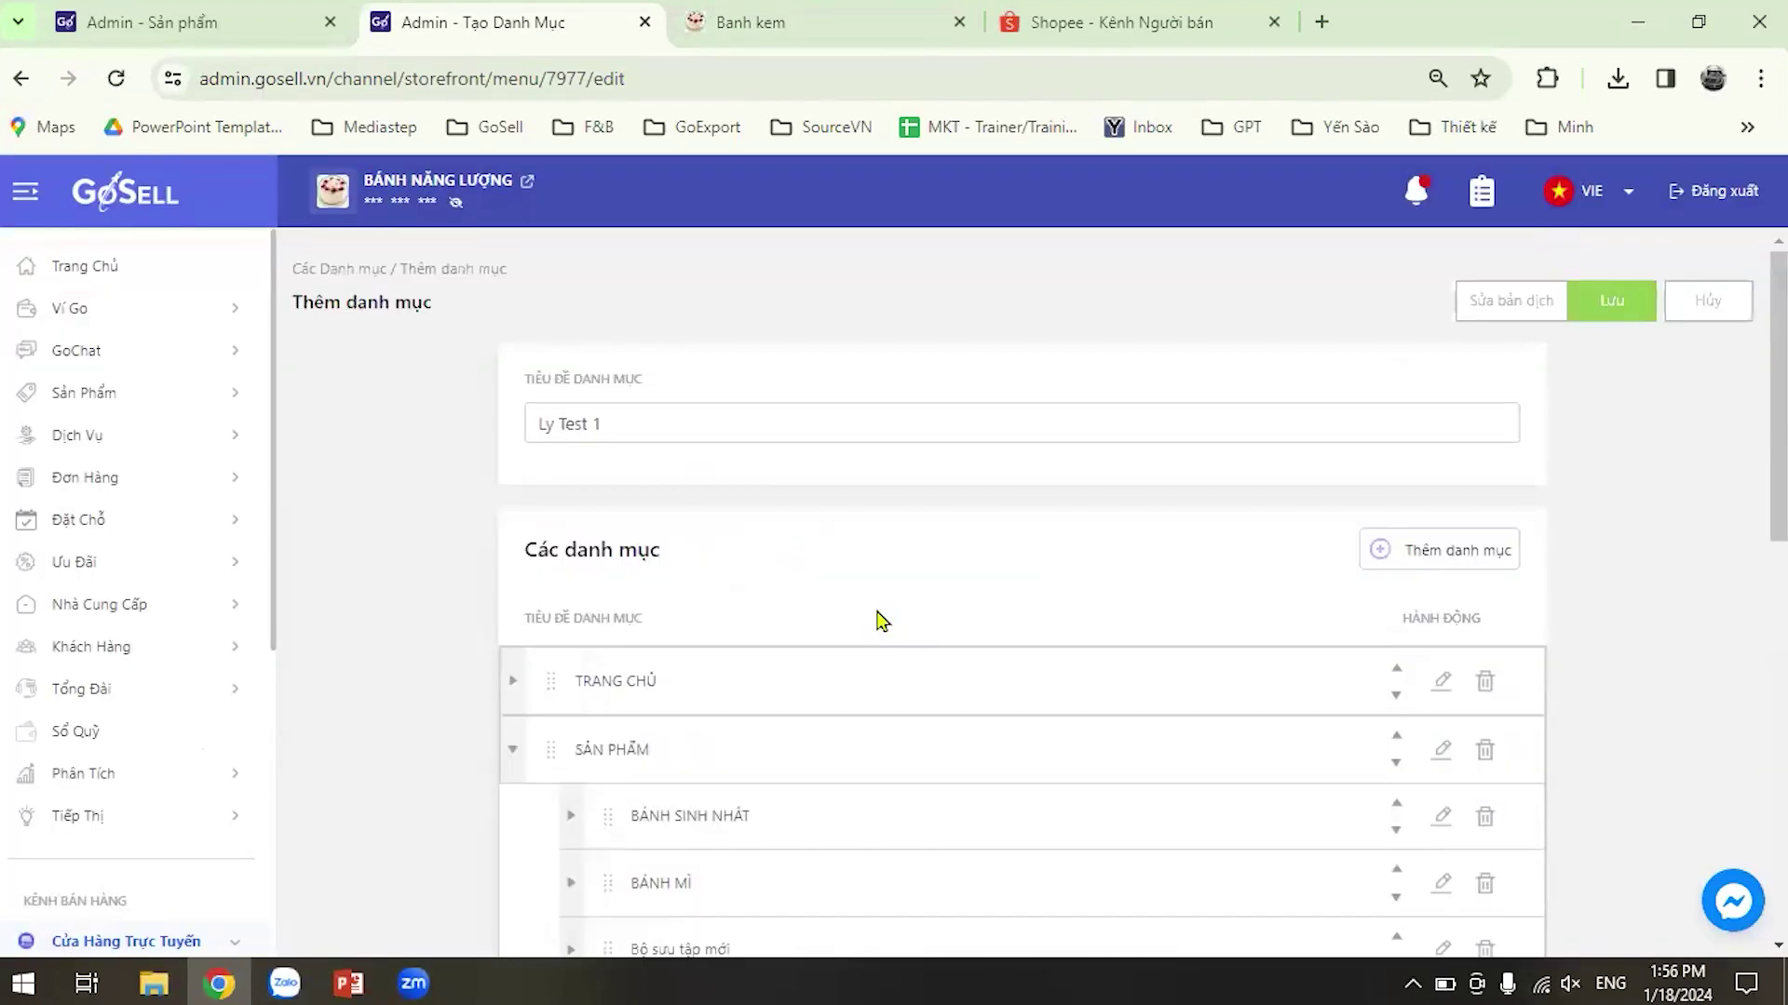
click(750, 28)
click(111, 84)
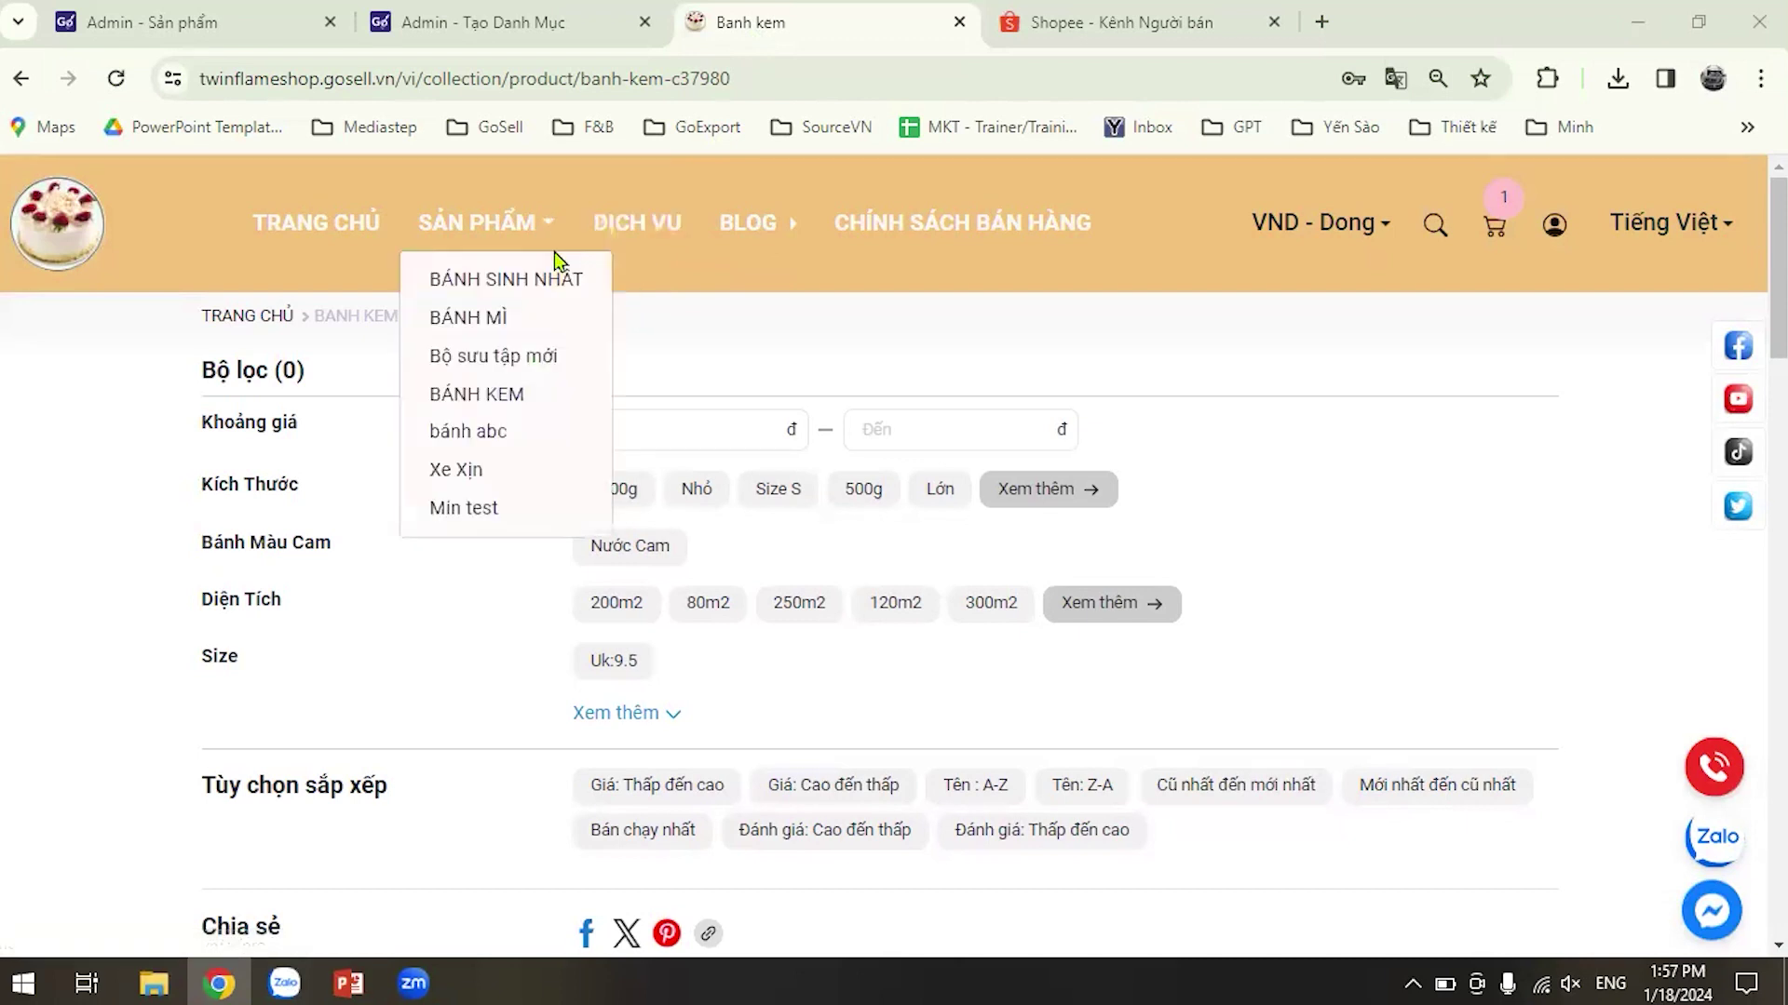
Close the menu editor page and return to the storefront's Banh kem collection page.
click(543, 30)
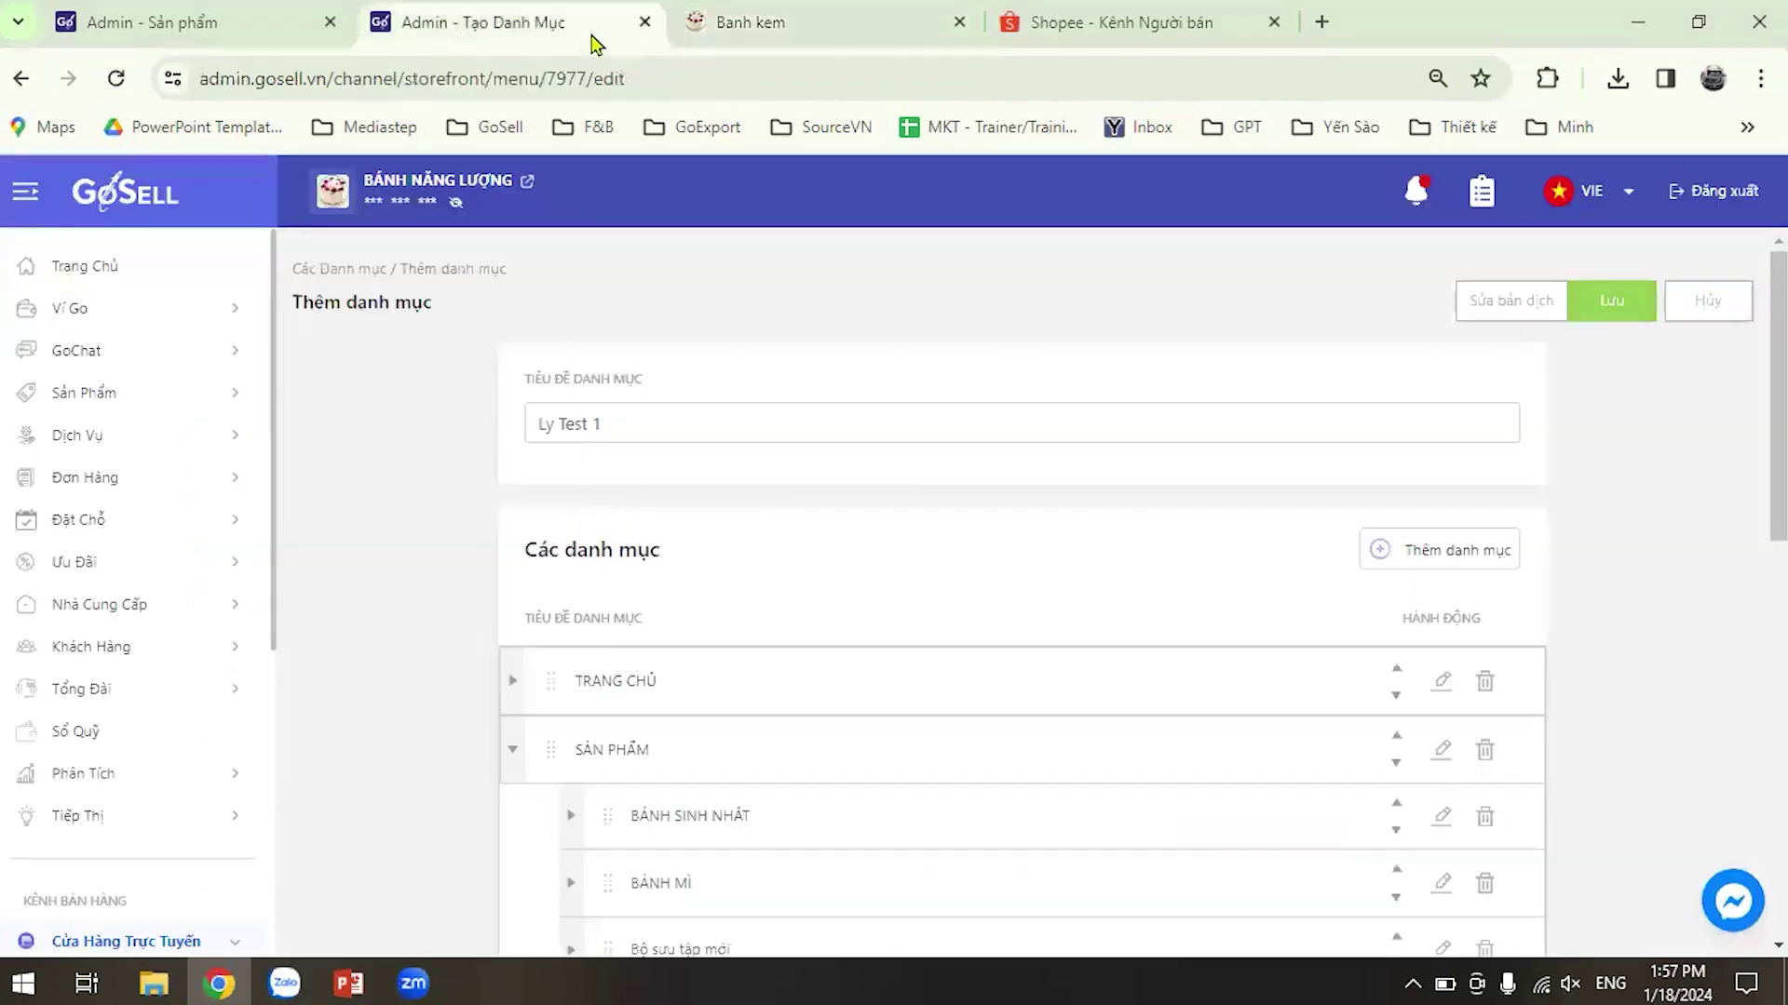
click(644, 28)
click(290, 30)
click(463, 21)
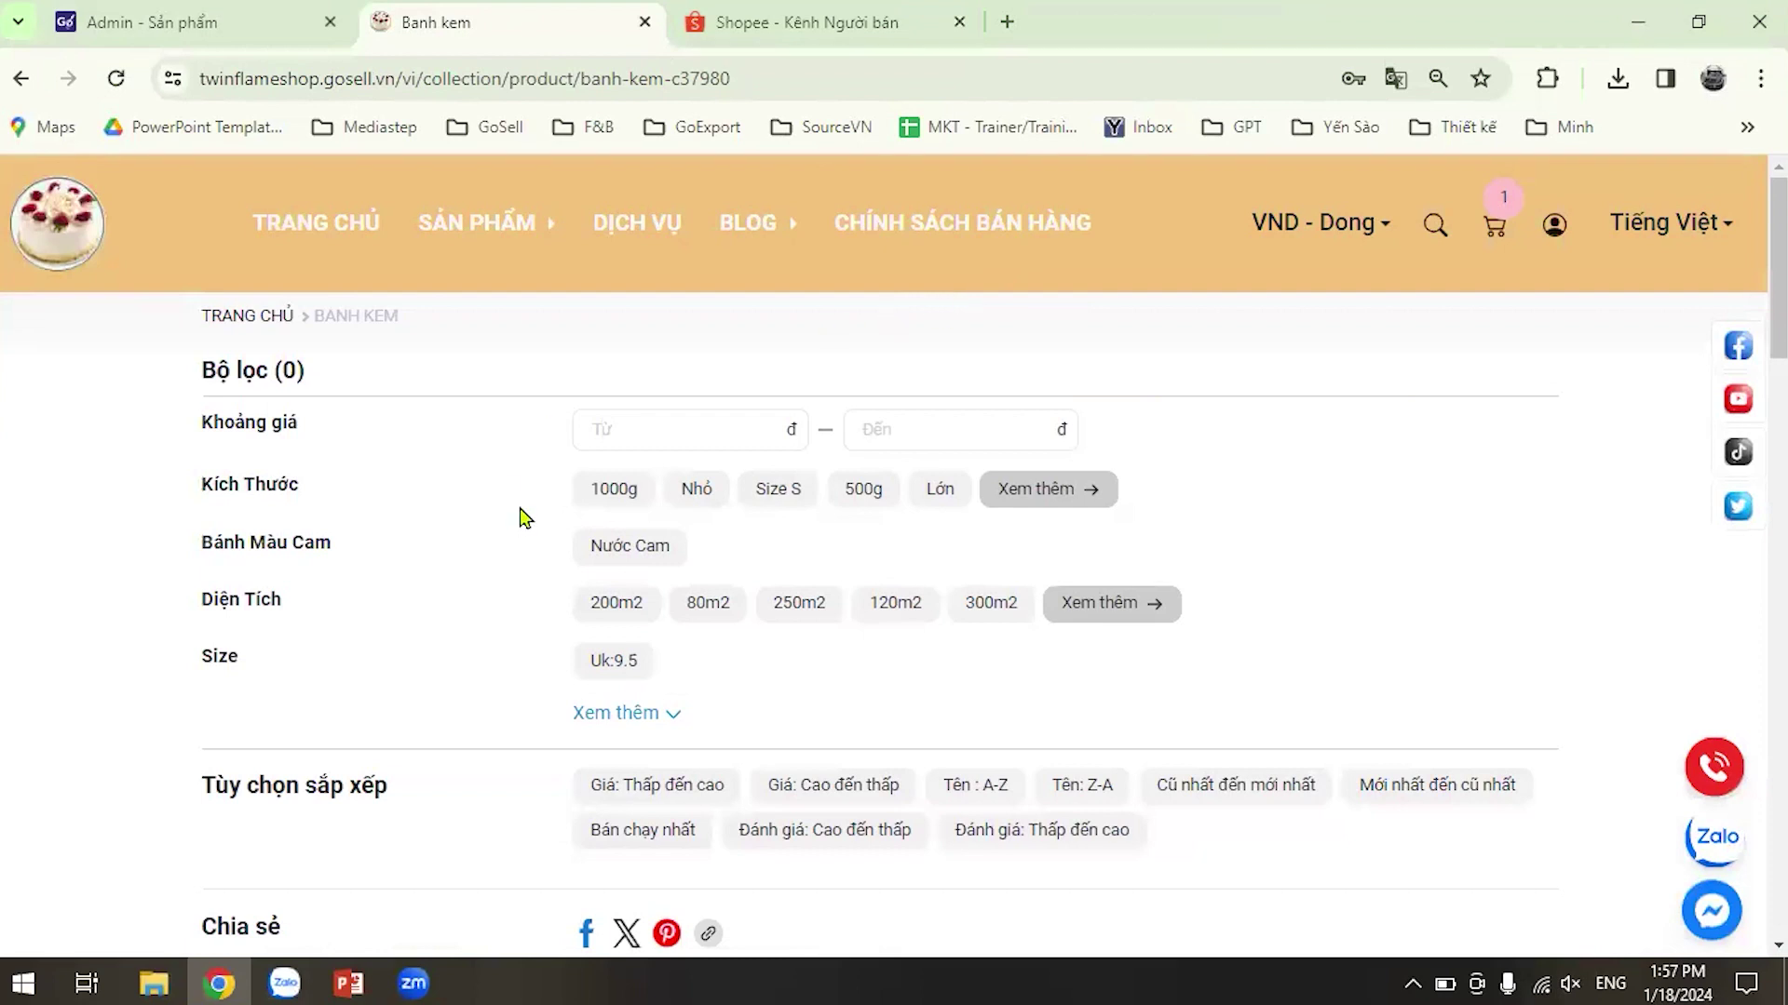
Look over the Banh kem collection page, select the 1000g size filter and deselect it again.
scroll(543, 492, down, 5)
scroll(546, 487, up, 5)
click(601, 489)
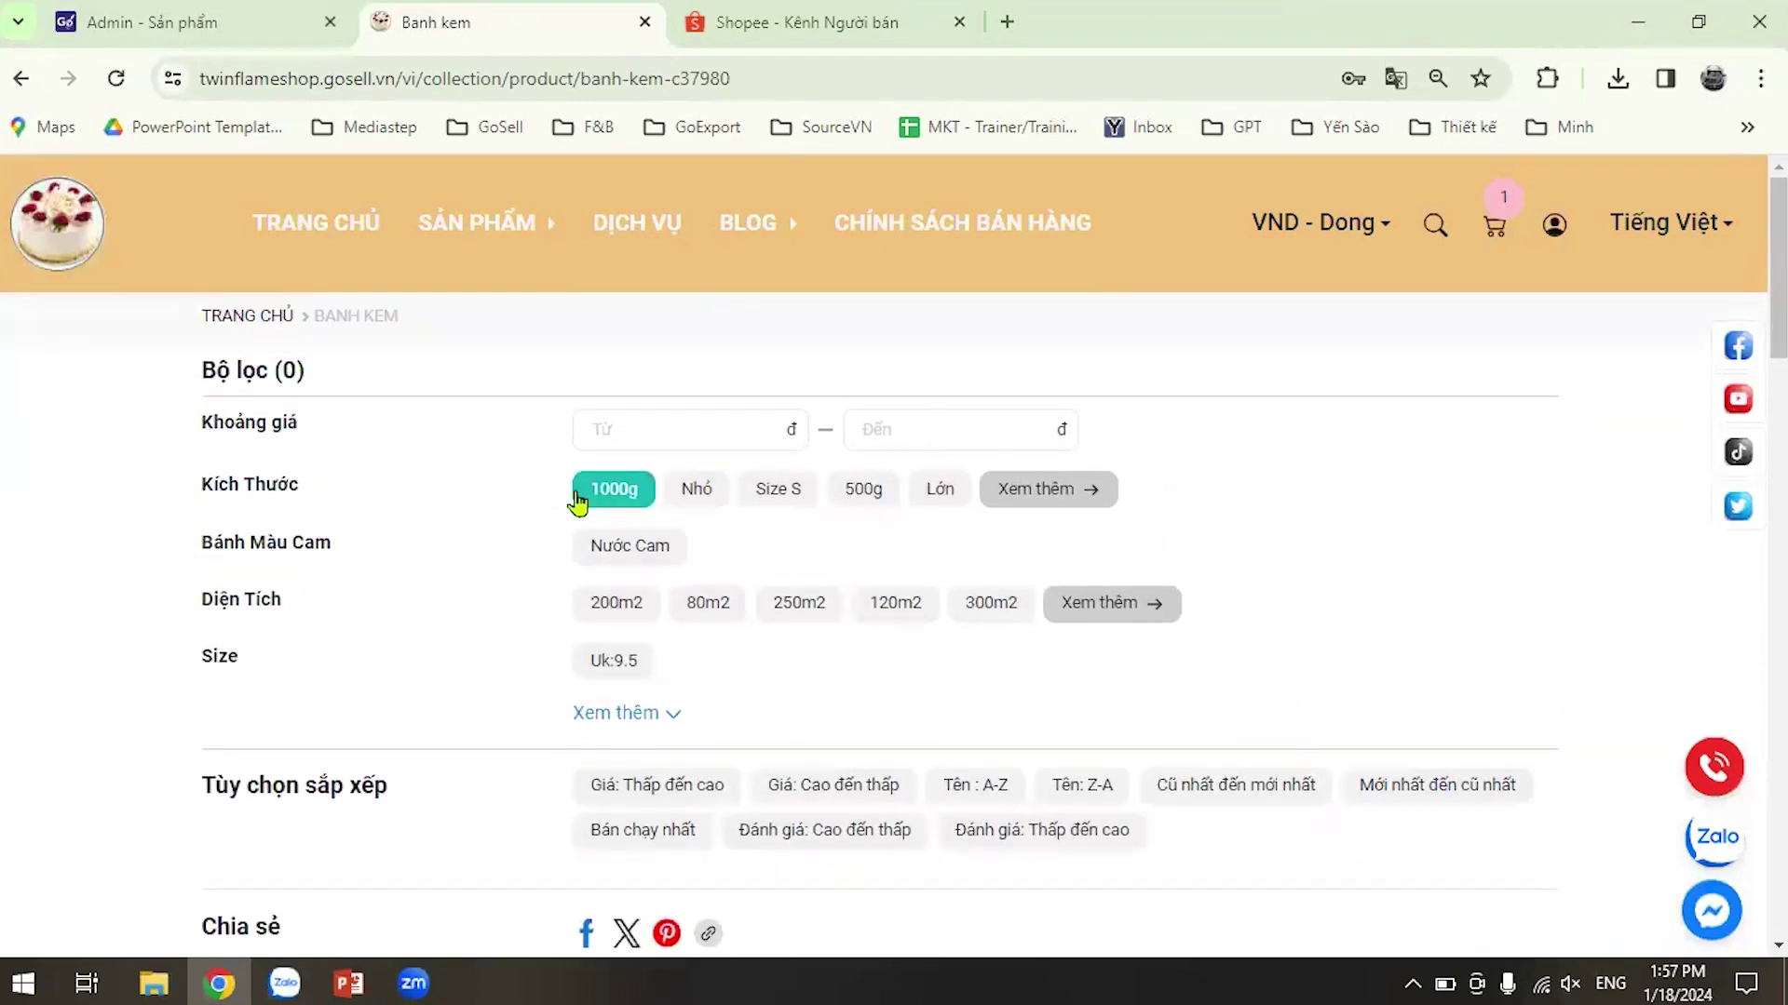
click(595, 492)
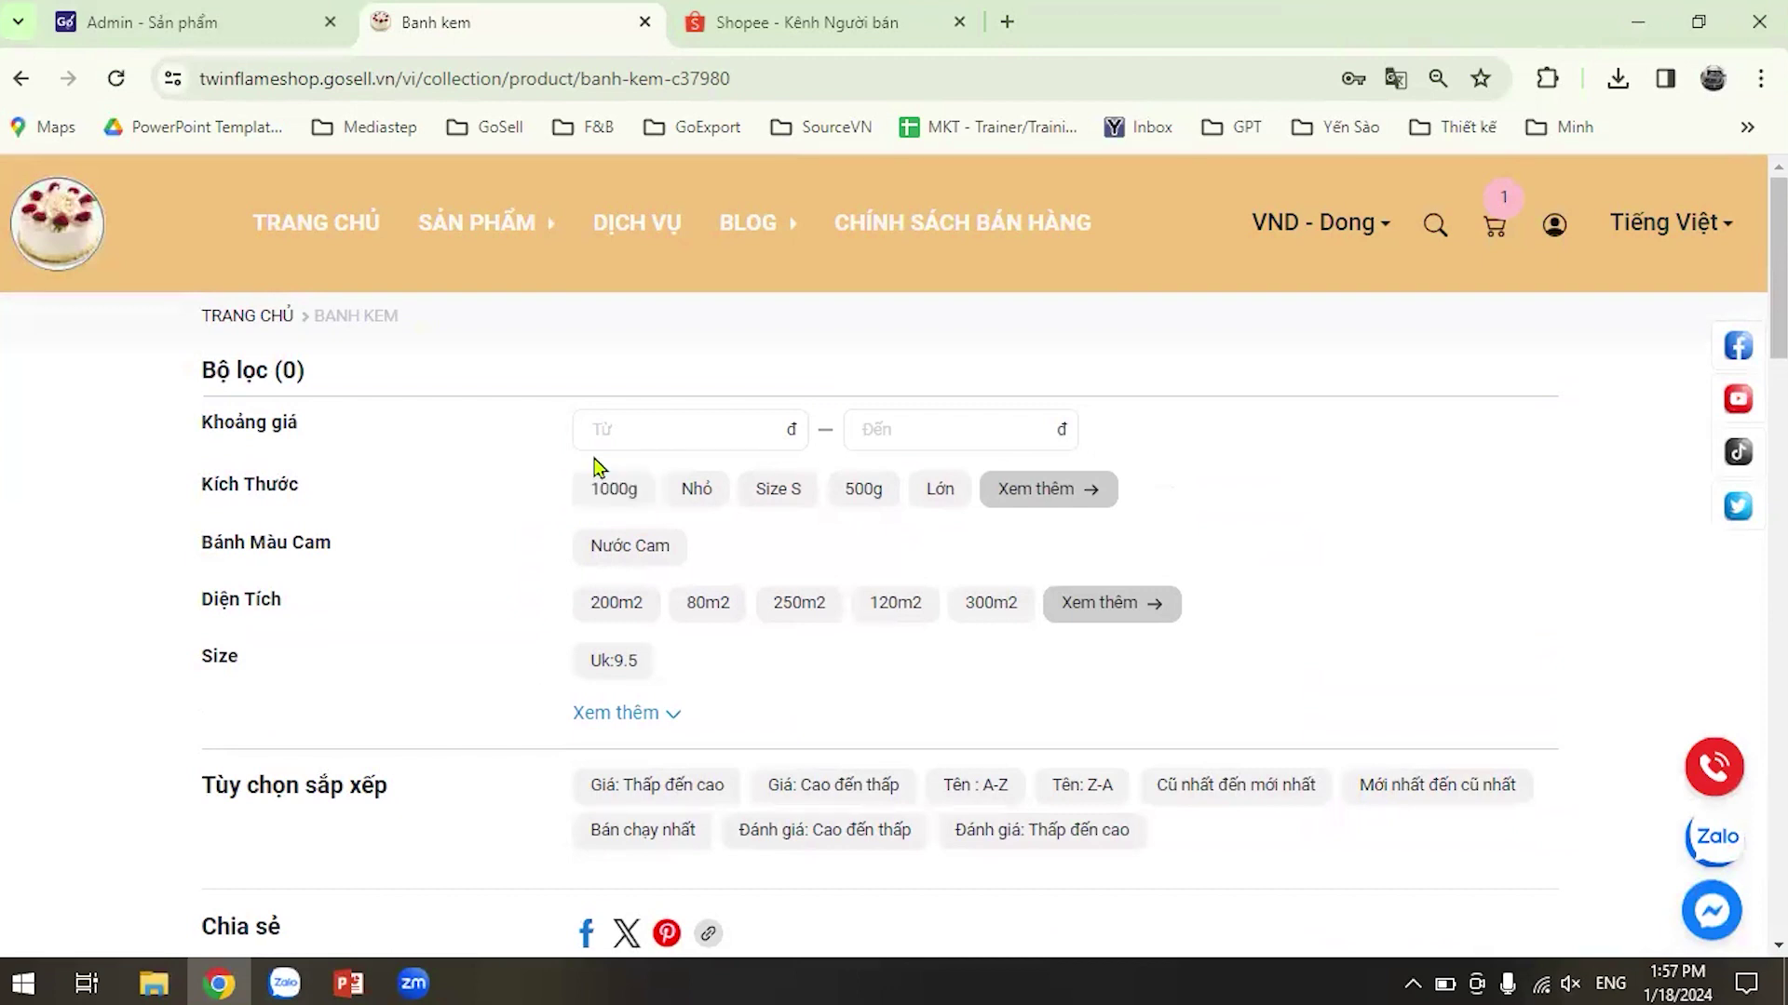